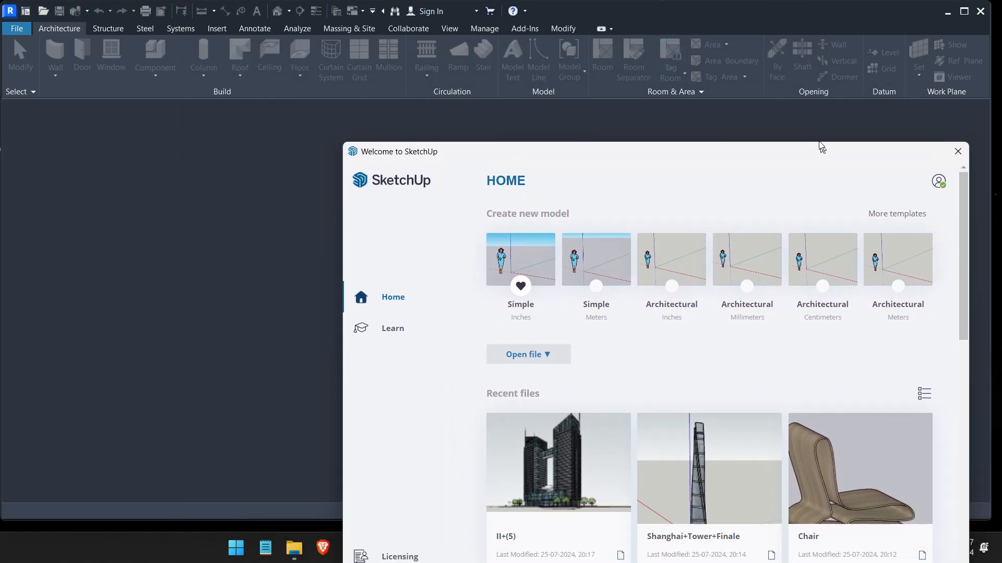
Step: Move the SketchUp welcome window aside, bring the Revit home screen to the front and maximize it
mouse_move(819, 142)
left_mouse_down()
mouse_move(799, 93)
mouse_move(823, 92)
left_mouse_up()
mouse_move(619, 101)
left_mouse_down()
mouse_move(659, 82)
mouse_move(690, 83)
left_mouse_up()
mouse_move(616, 83)
left_mouse_down()
mouse_move(543, 92)
mouse_move(629, 91)
left_mouse_up()
left_click(327, 210)
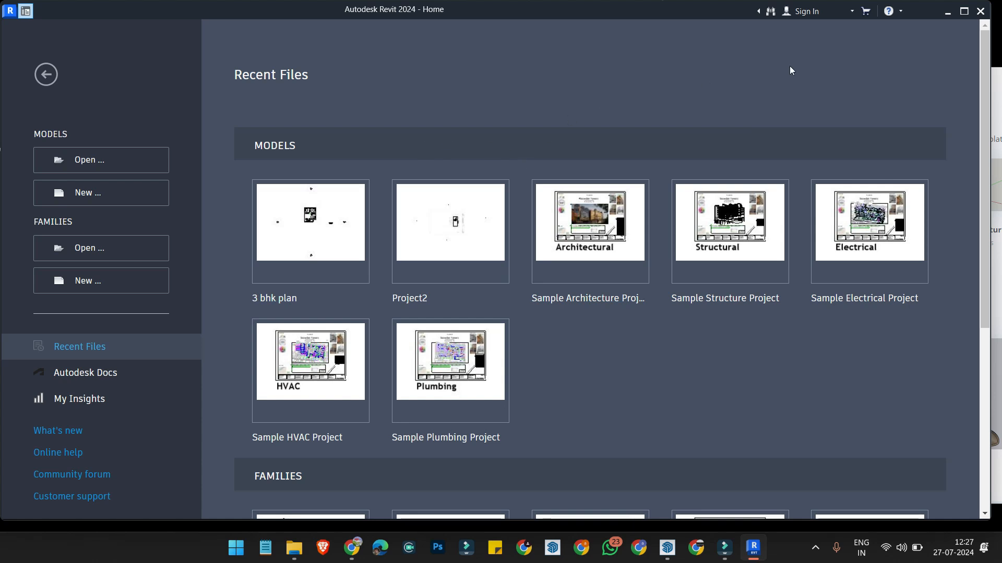
left_click(964, 11)
Step: Switch to the SketchUp welcome window and stretch it to the full screen height over Revit
key("alt+Tab")
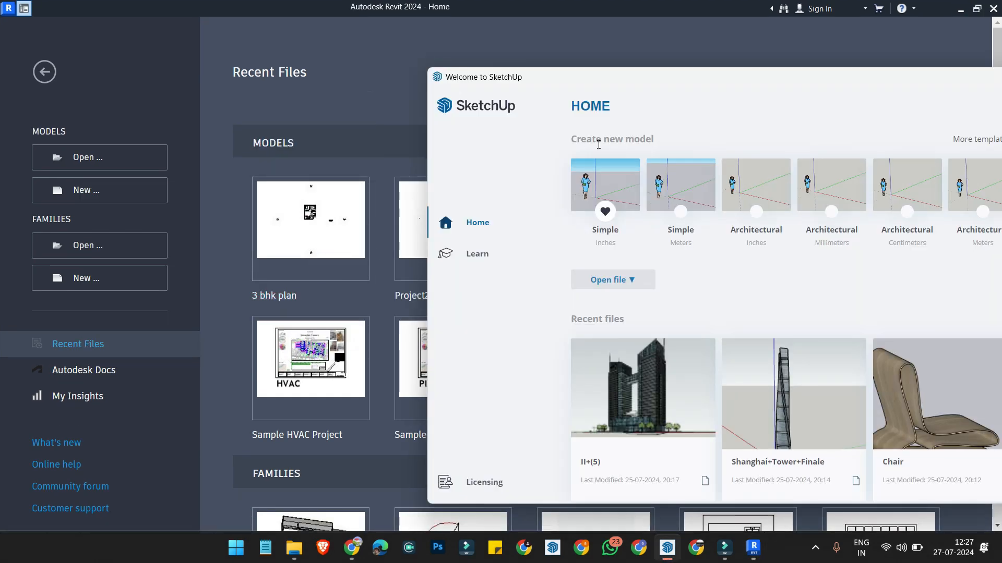
left_click_drag(667, 78, 732, 72)
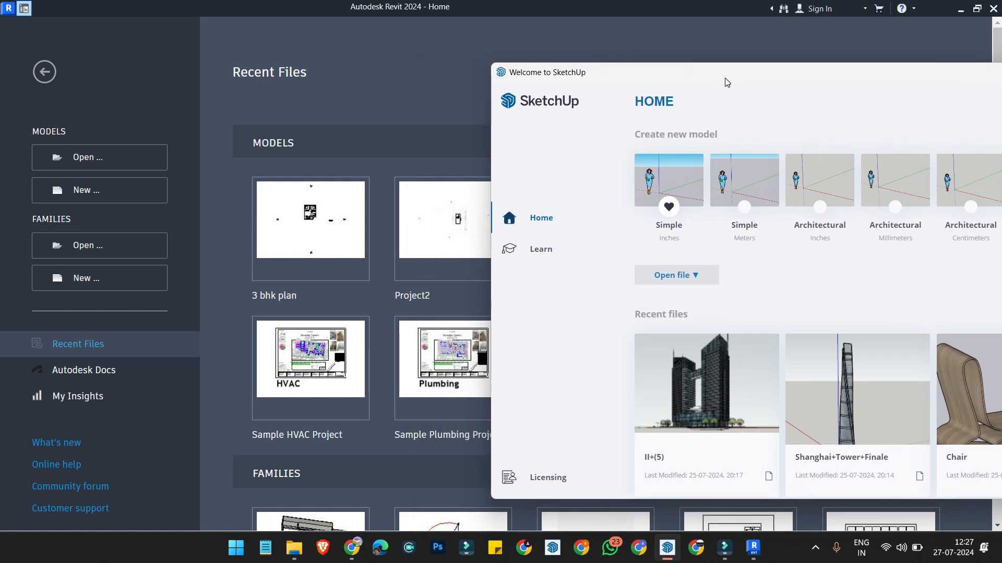
double_click(743, 63)
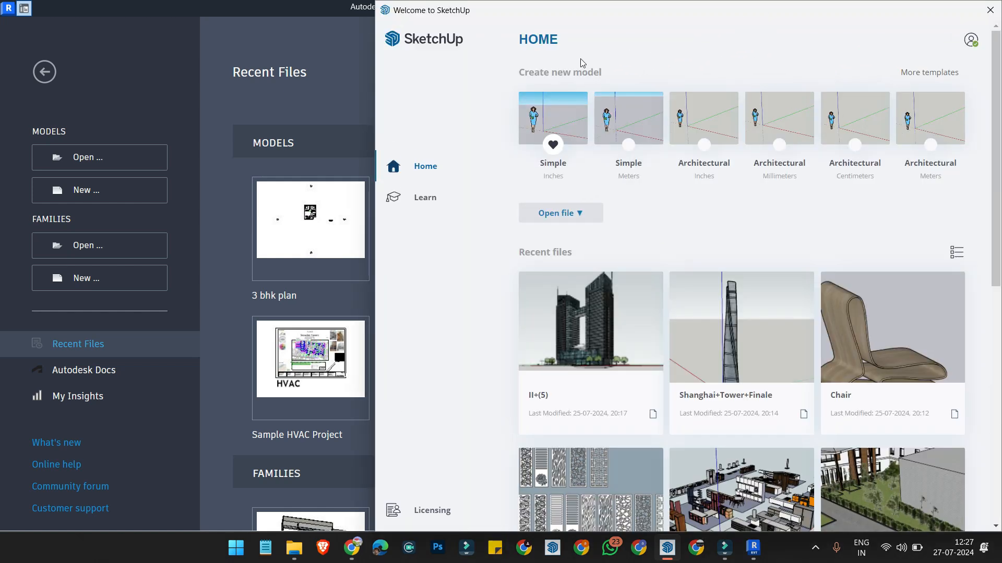
left_click(261, 115)
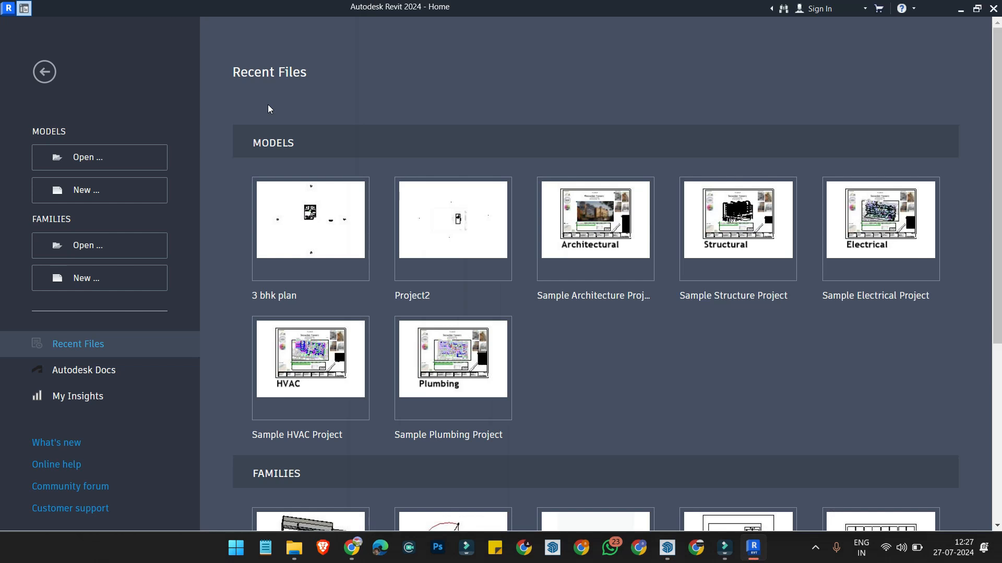
key("alt+Tab")
left_click(313, 73)
key("alt+Tab")
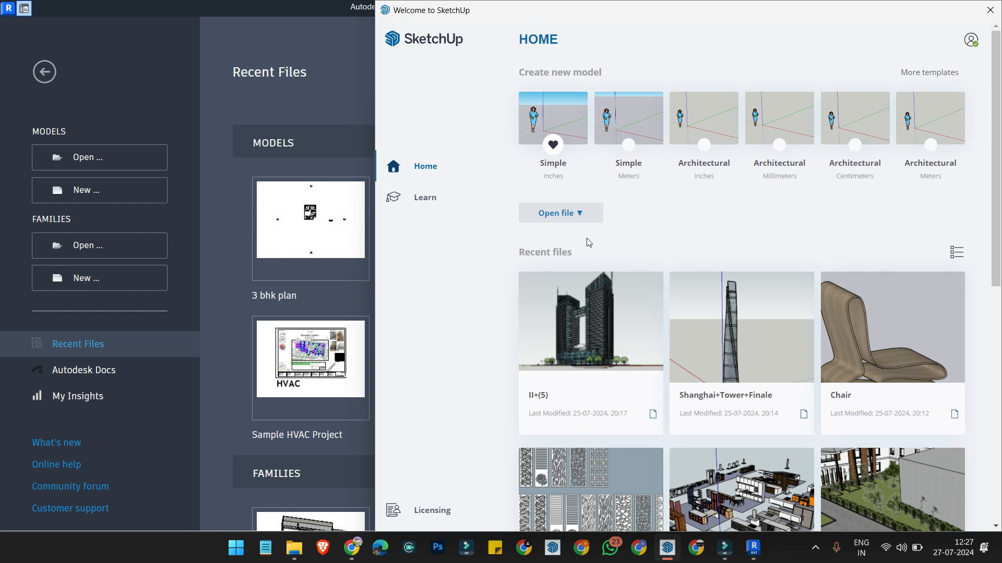
Step: Switch to Chrome, open the Tutorials YouTube channel, look through its created playlists and put the browser away
left_click(581, 548)
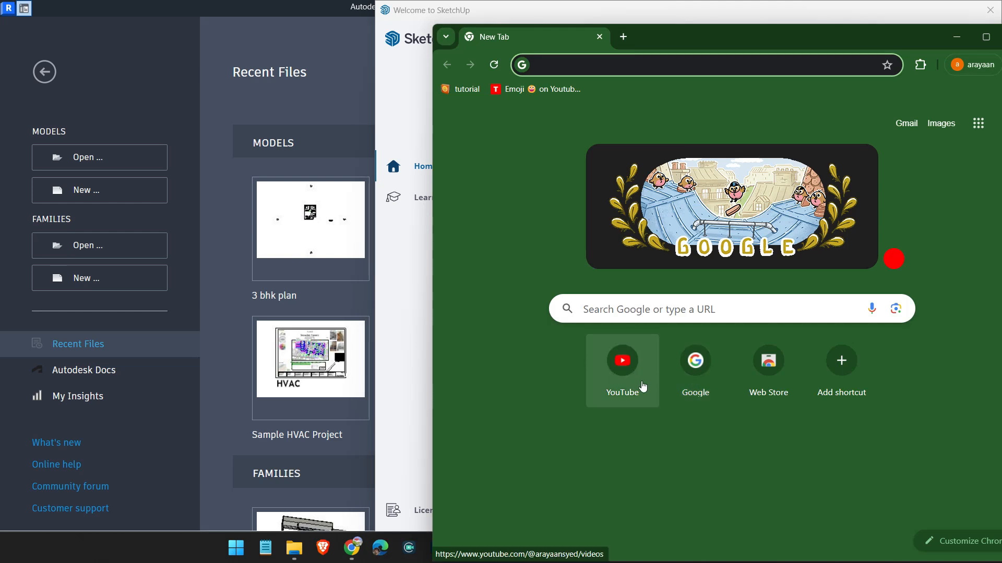
left_click(619, 384)
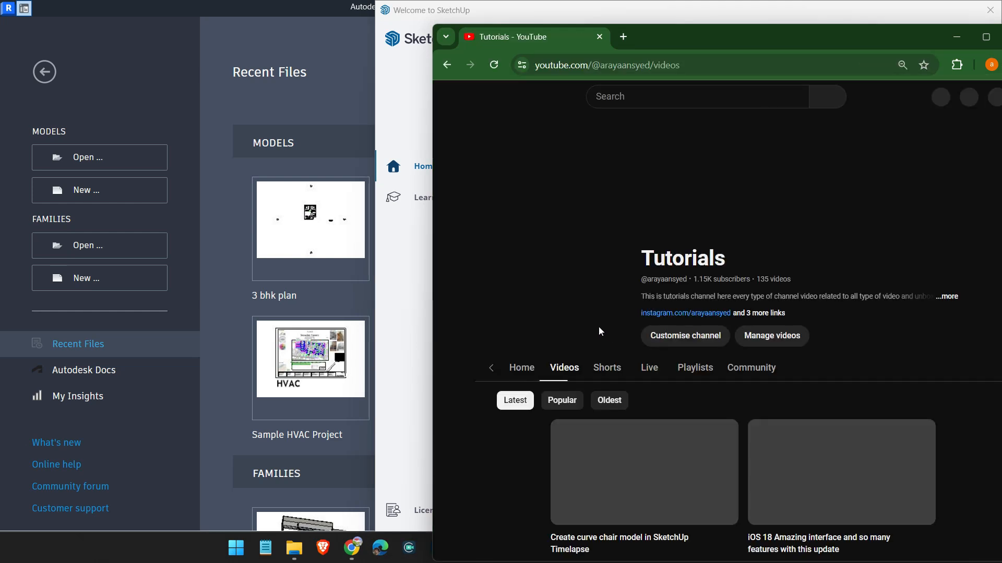
left_click(678, 328)
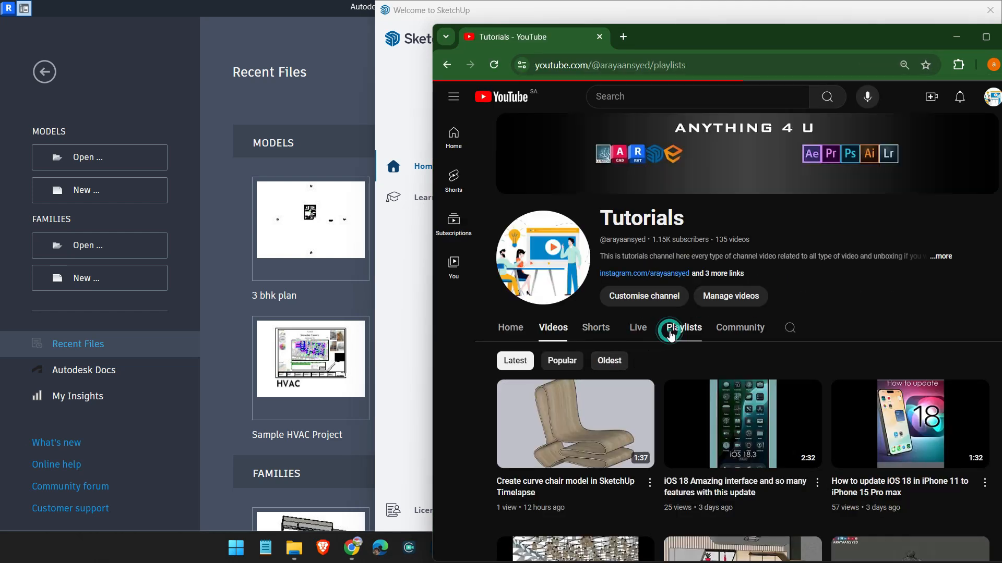
scroll(925, 340, "down", 3)
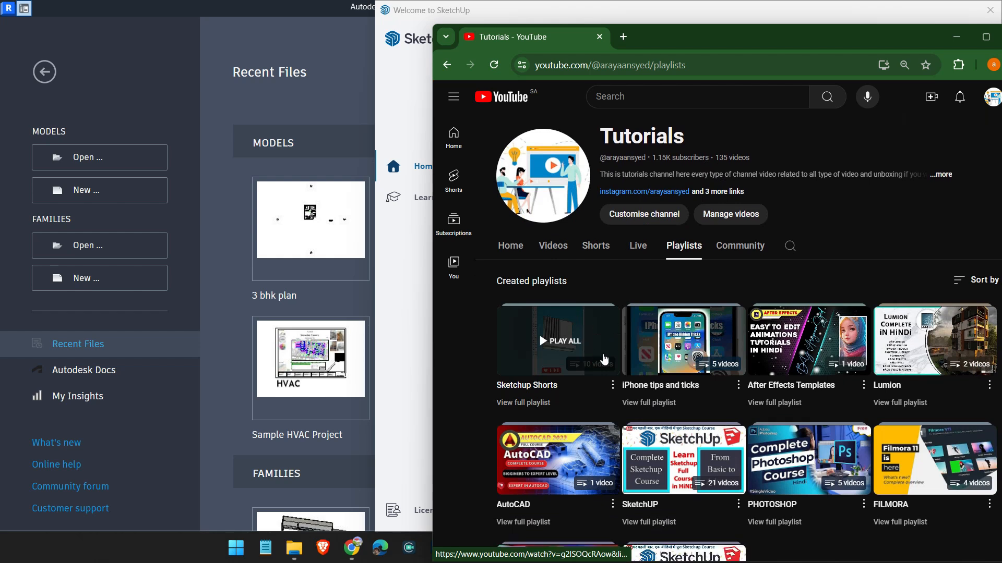
scroll(953, 335, "down", 1)
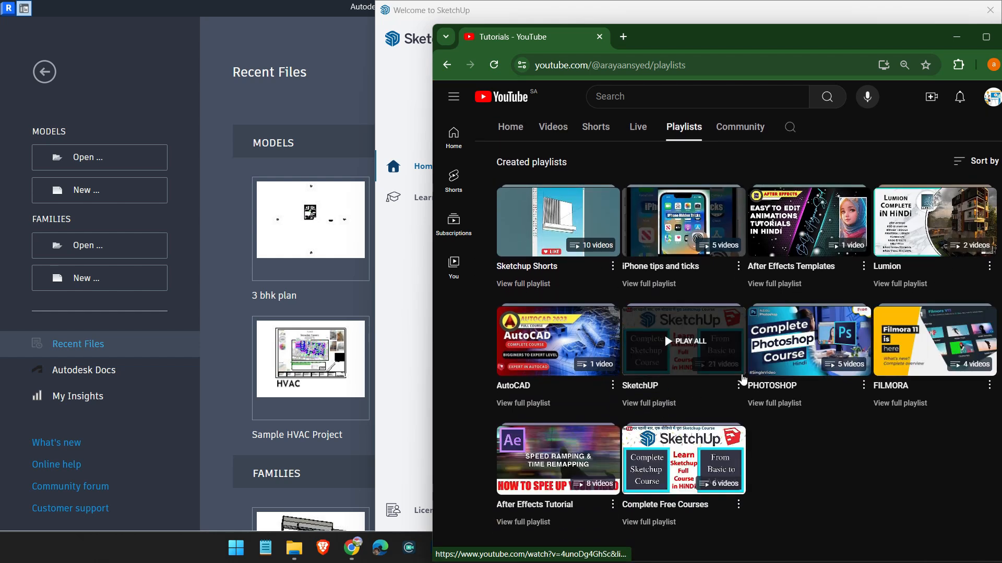
left_click(953, 42)
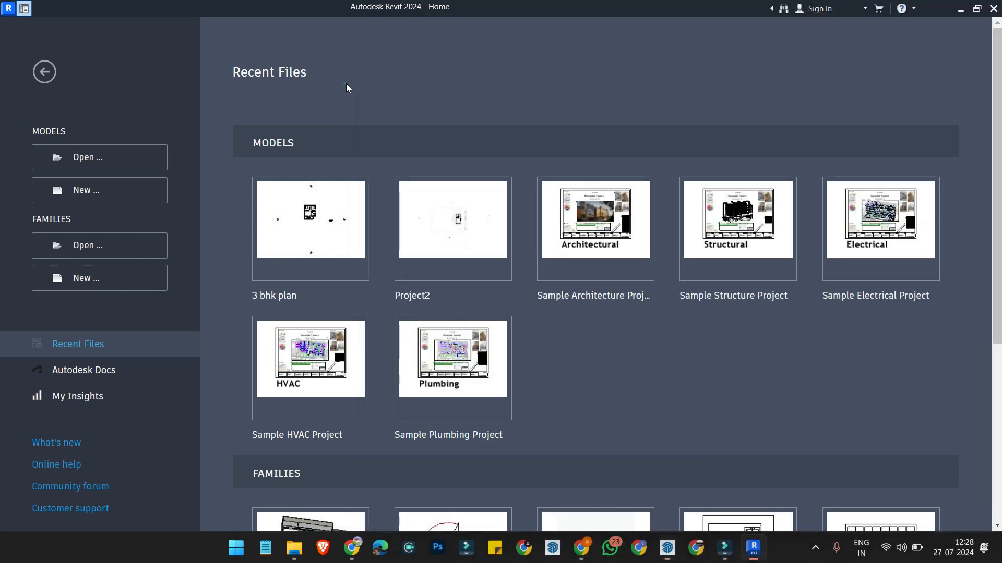
left_click(347, 85)
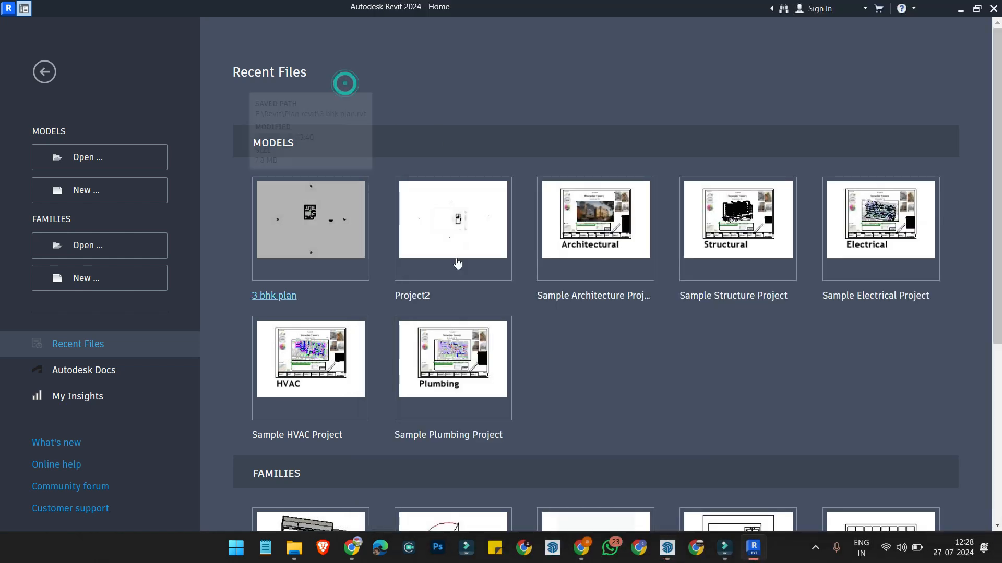
key("alt+Tab")
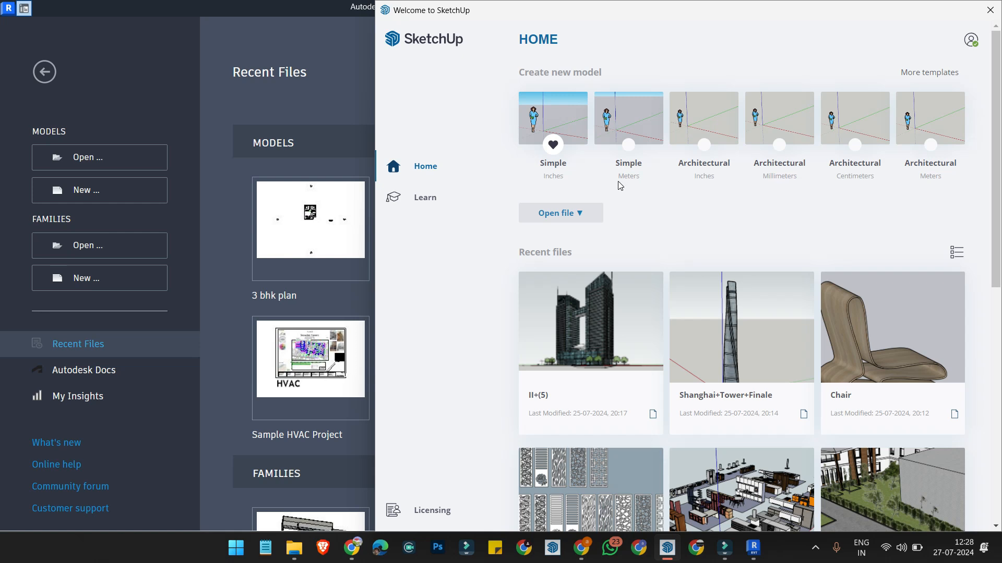
left_click(321, 92)
key("super+d")
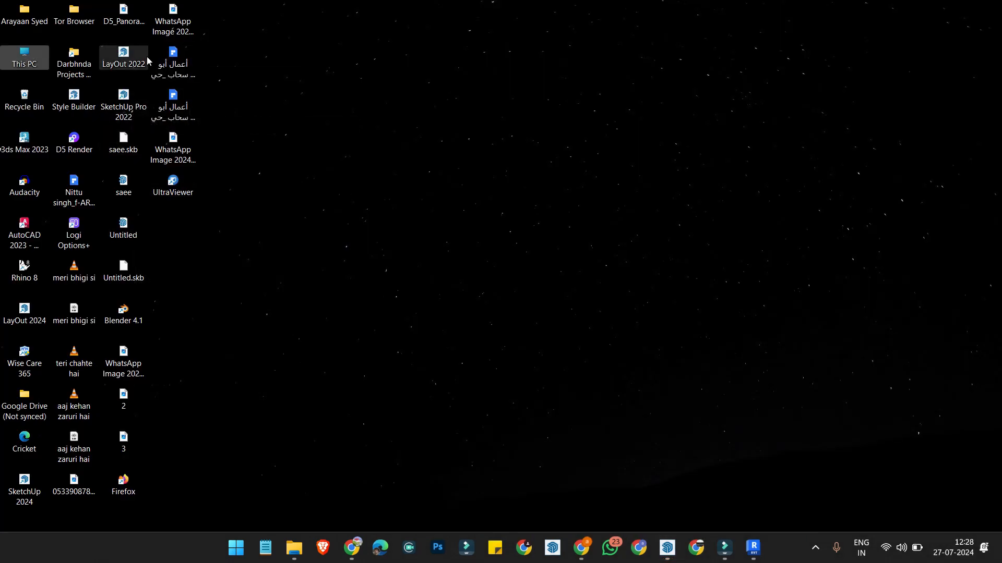
left_click(355, 174)
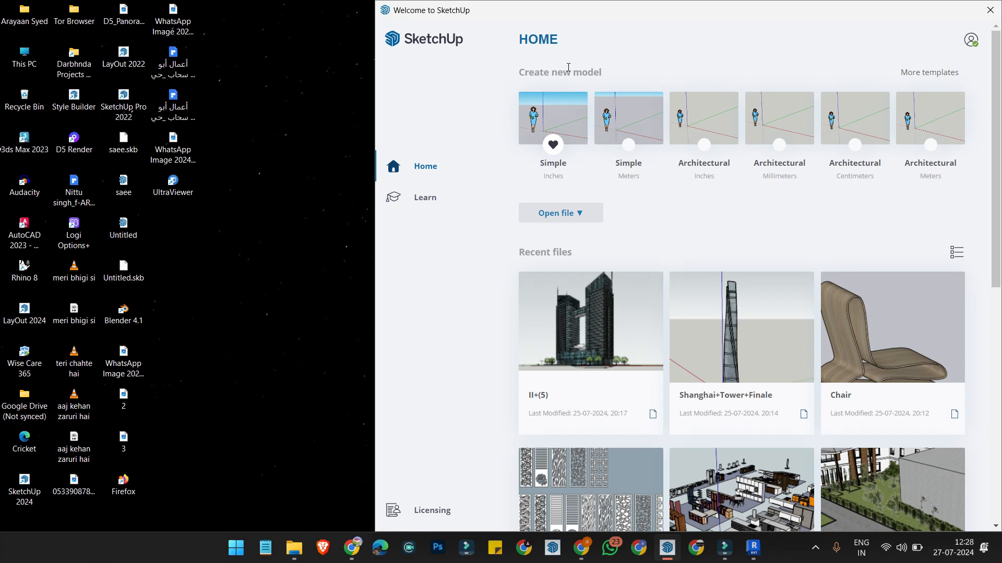
Step: Snap the SketchUp welcome window so it fills about the left half of the desktop
double_click(718, 17)
mouse_move(534, 37)
left_mouse_down()
mouse_move(289, 18)
mouse_move(293, 4)
left_mouse_up()
left_click_drag(628, 108, 484, 172)
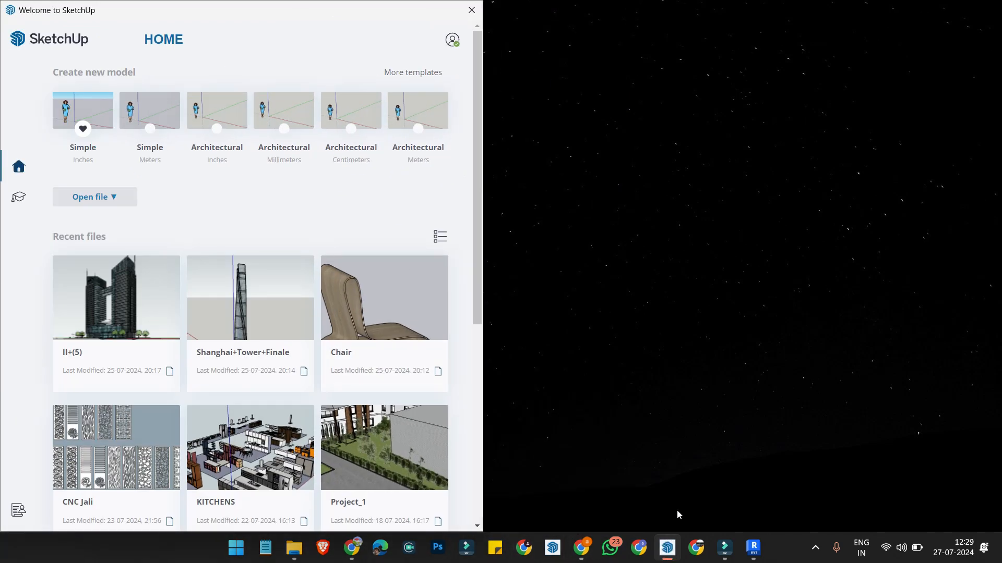
Step: Switch to Revit, look through the recent models and families, and open the Office project
left_click(753, 548)
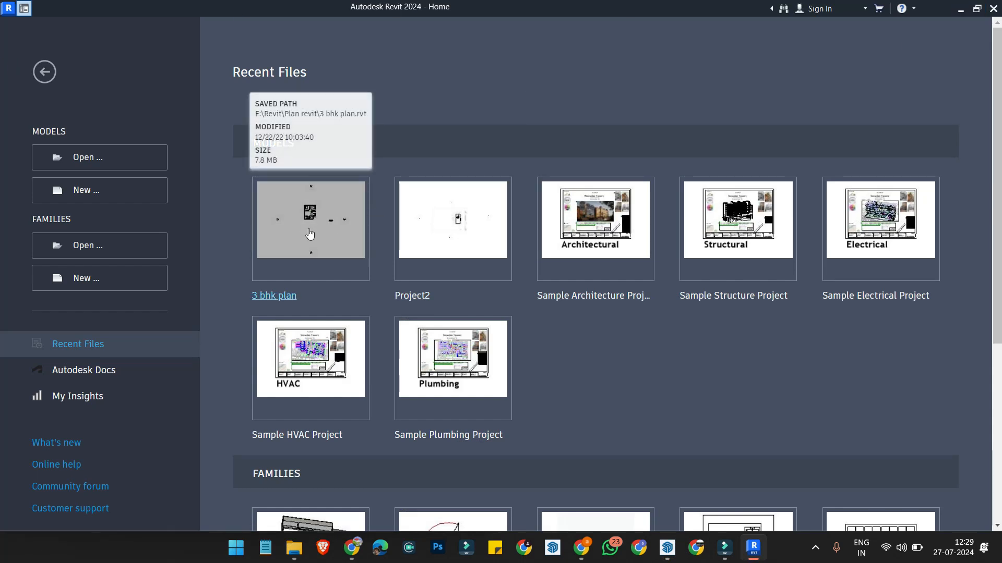
scroll(642, 290, "down", 2)
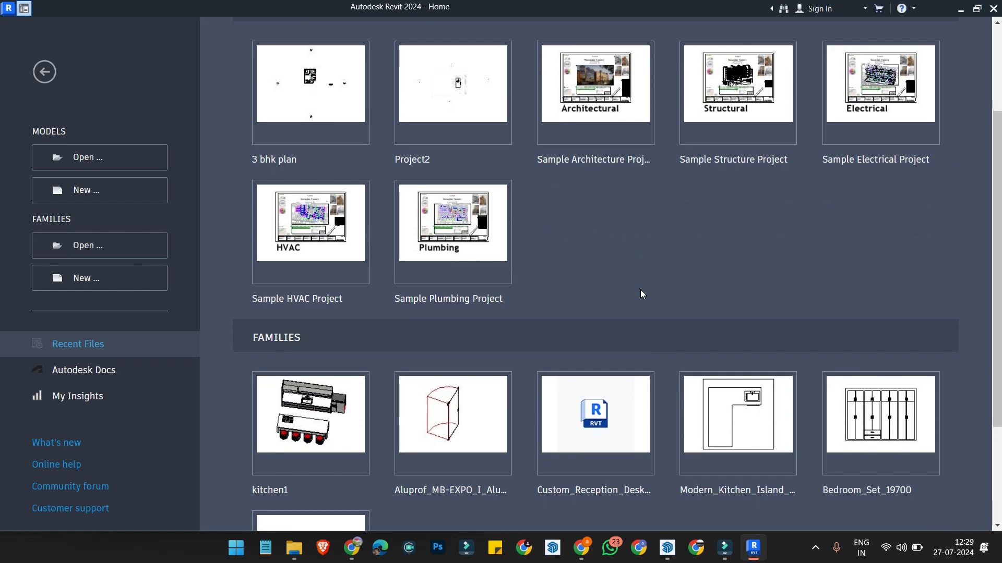
scroll(641, 290, "up", 2)
scroll(641, 292, "down", 4)
scroll(642, 295, "up", 4)
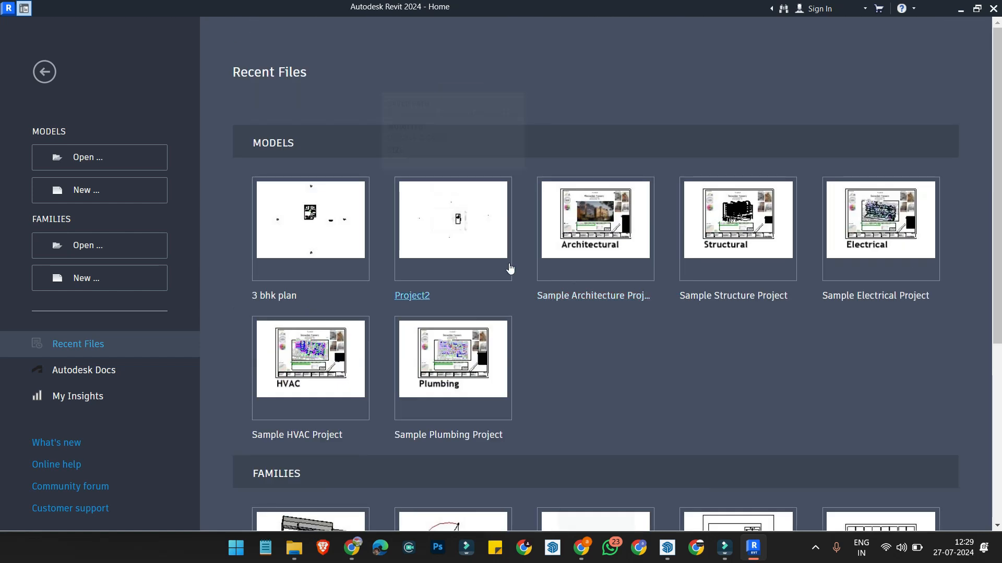
left_click(119, 162)
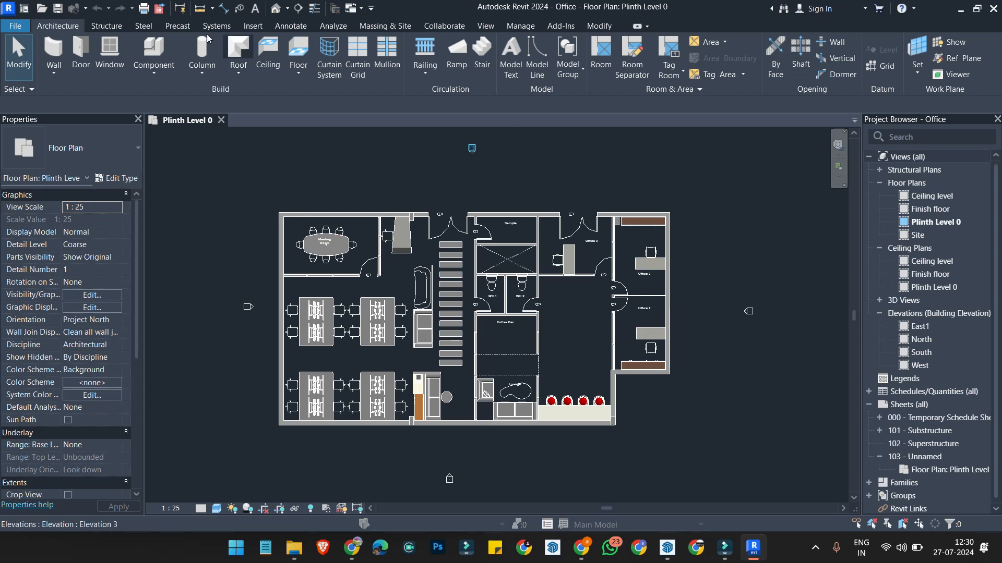
Step: Restore the Revit window to its smaller size and examine the office layout on the Plinth Level 0 floor plan
left_click(974, 11)
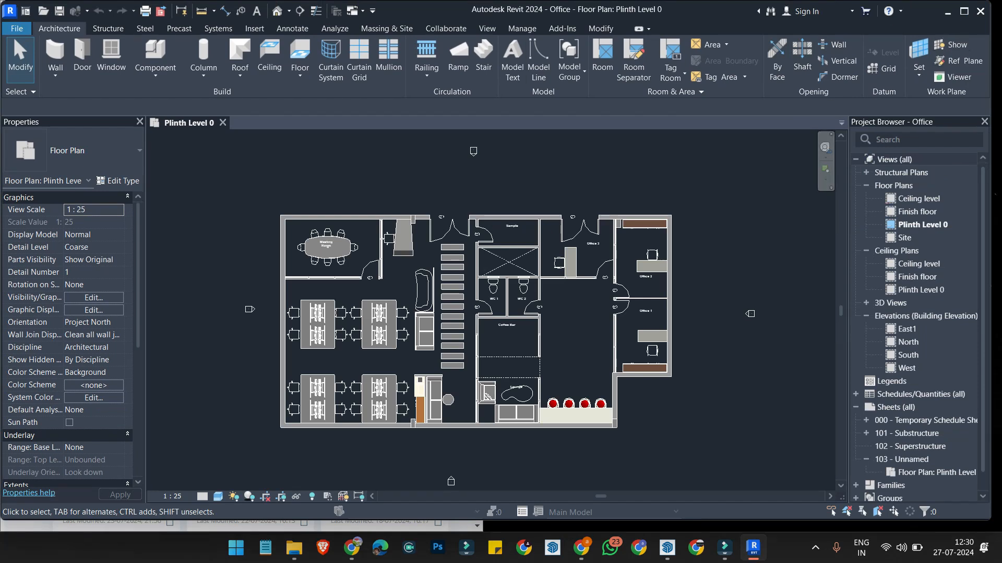
scroll(343, 278, "down", 12)
scroll(348, 288, "up", 12)
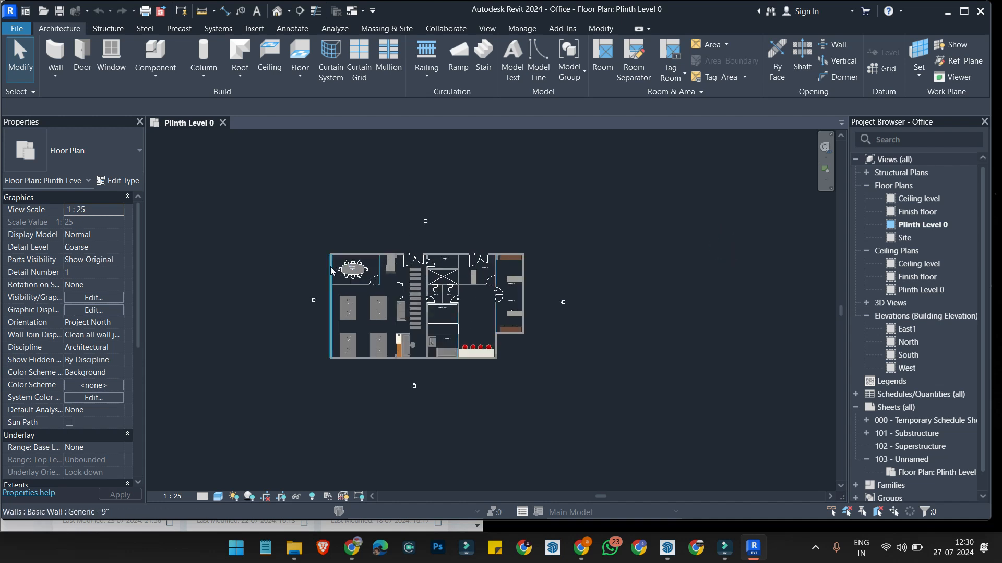
scroll(225, 212, "down", 3)
scroll(282, 225, "up", 2)
scroll(291, 246, "down", 2)
scroll(293, 250, "up", 1)
scroll(293, 251, "down", 2)
scroll(607, 279, "up", 4)
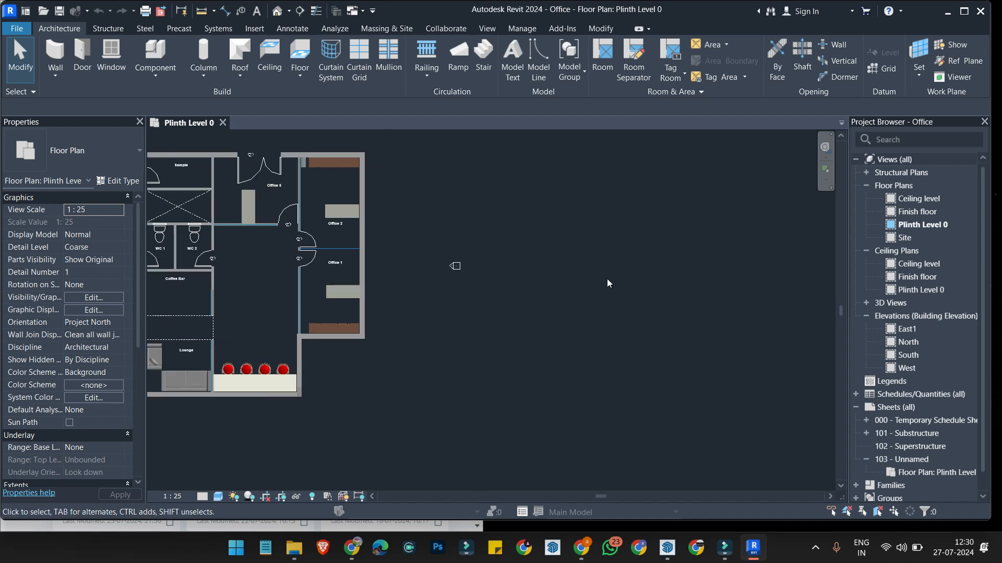
Step: Draw two wooden partition walls in an L shape, horizontal then vertical downward, in the empty area beside the office plan
key("w")
key("a")
key("Escape")
key("w")
key("a")
left_click(404, 285)
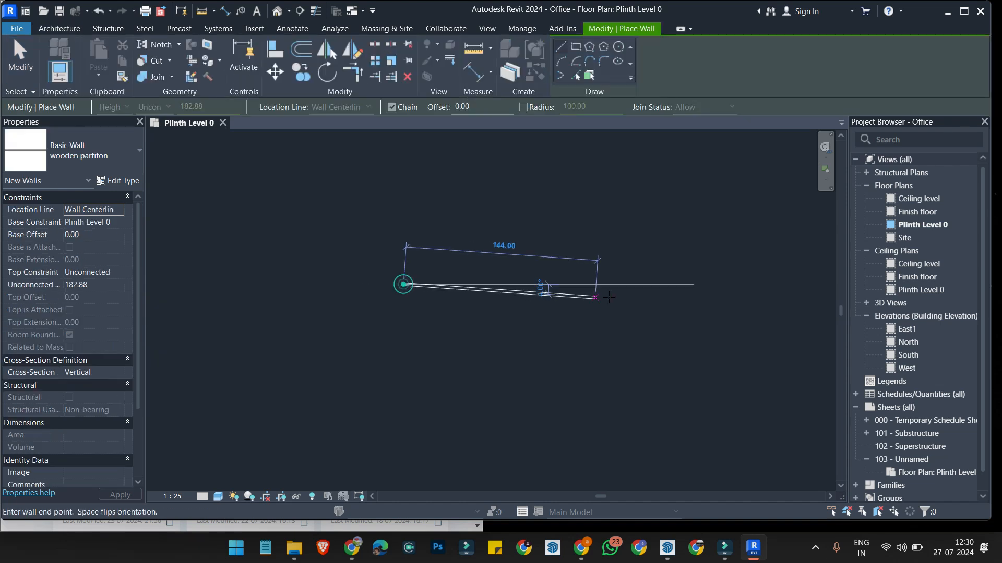
left_click(638, 285)
left_click(638, 372)
scroll(638, 372, "up", 2)
key("Escape")
scroll(650, 305, "down", 1)
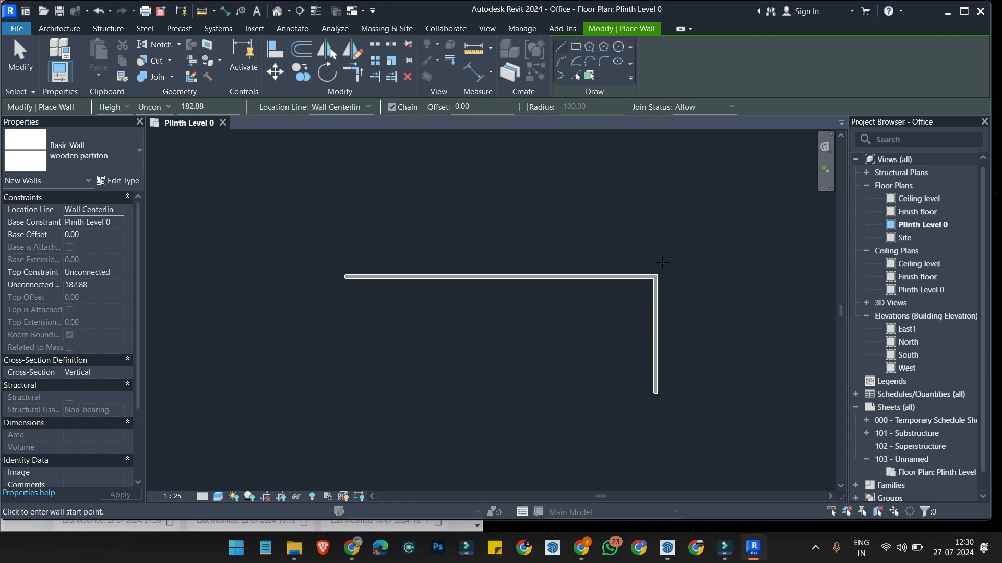
Step: Draw a closed five-sided loop of wooden partition walls above the L-shaped walls, with a horizontal lower side about 98 long
left_click(491, 233)
left_click(665, 235)
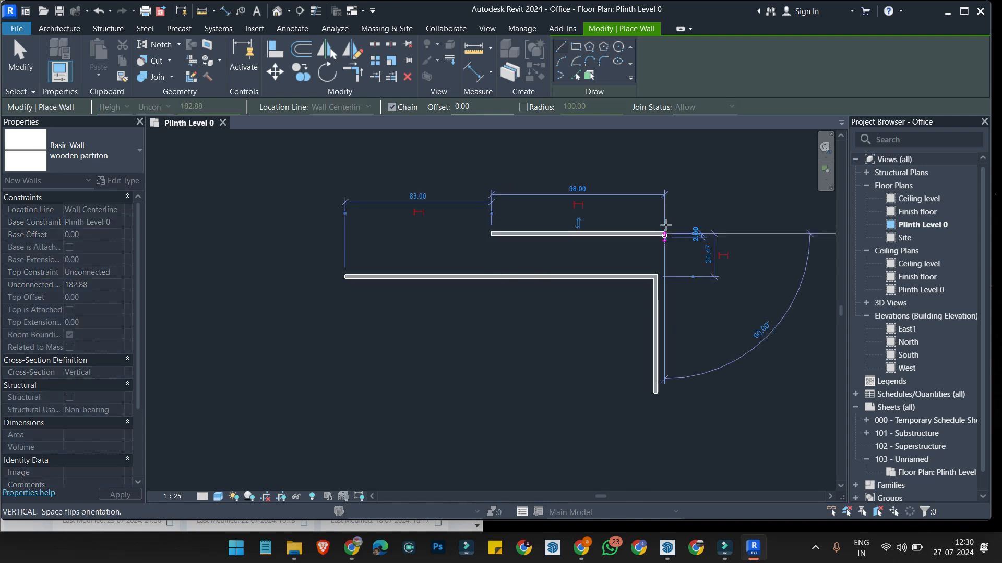
left_click(475, 177)
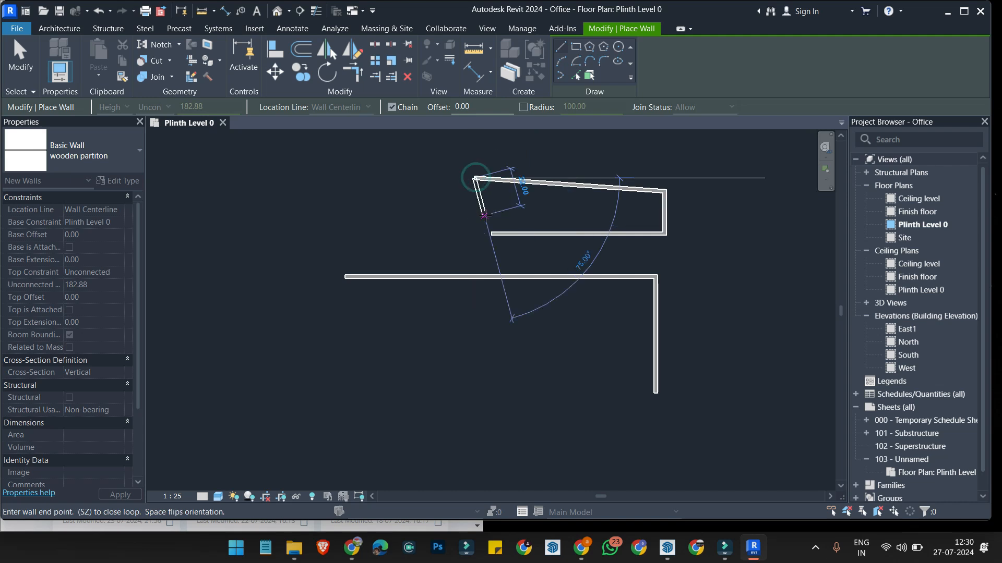
left_click(493, 225)
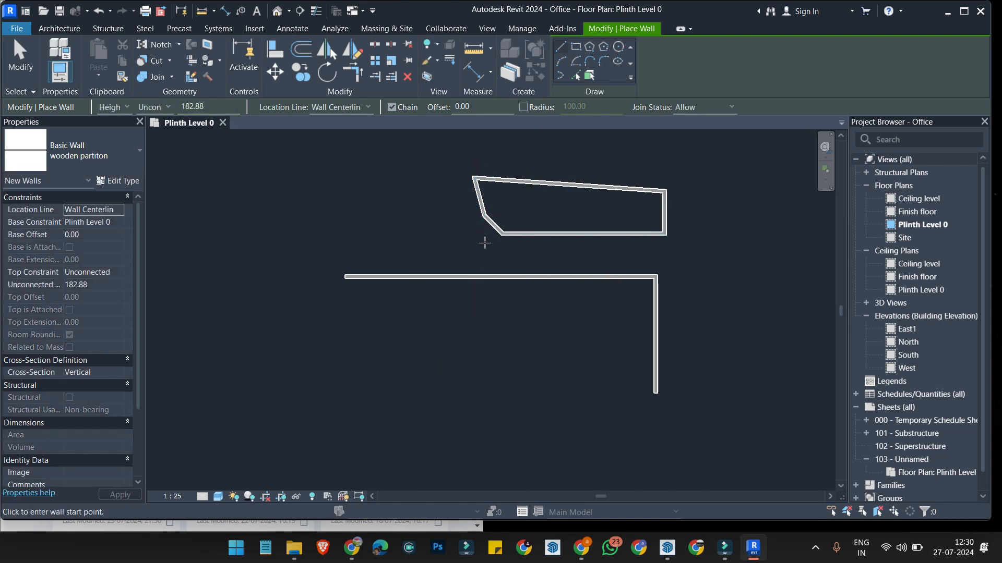
key("Escape")
key("Escape")
Step: Inspect the properties and available base constraint levels of the loop's short diagonal wall, leaving the selection cleared
left_click(492, 223)
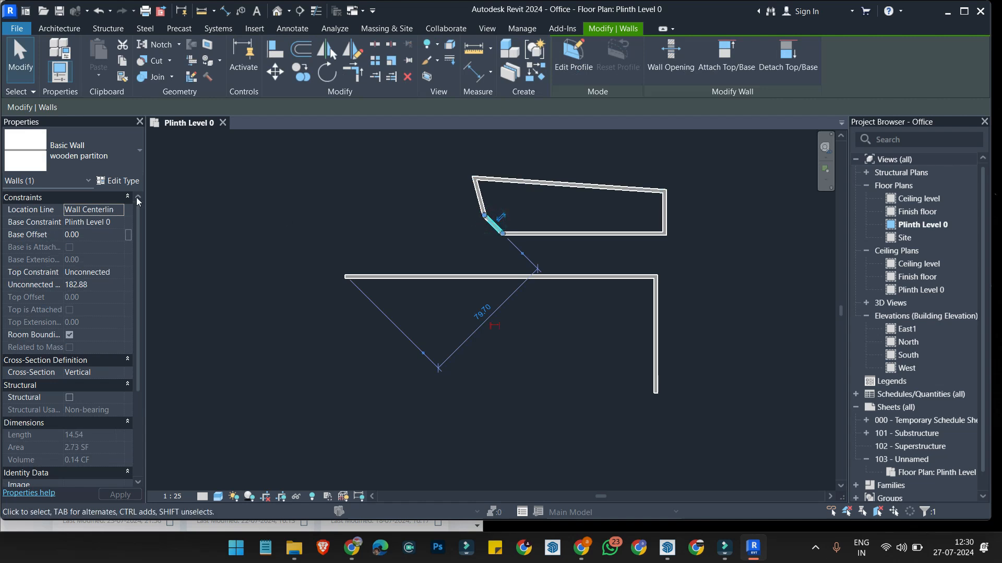
left_click(116, 224)
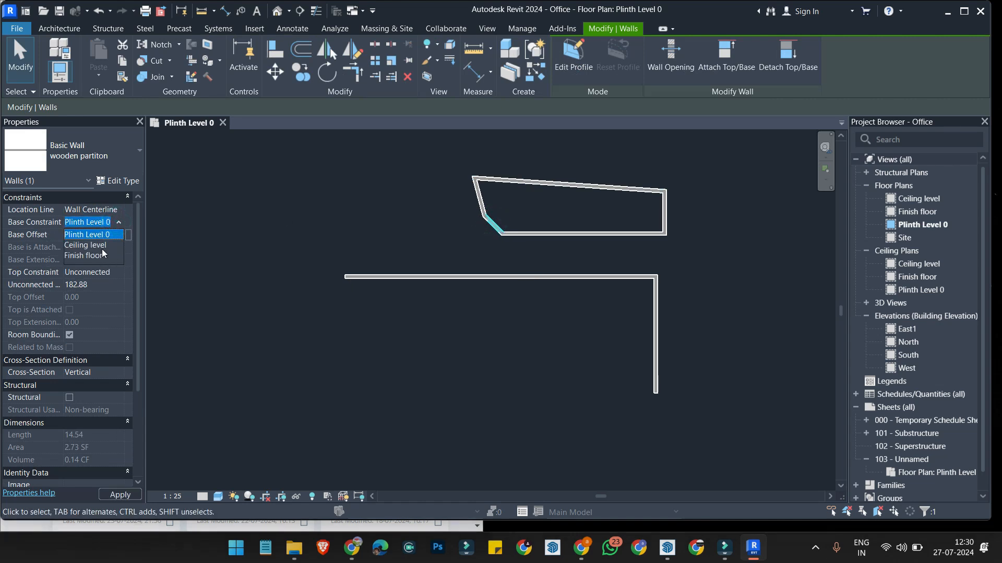
left_click(448, 235)
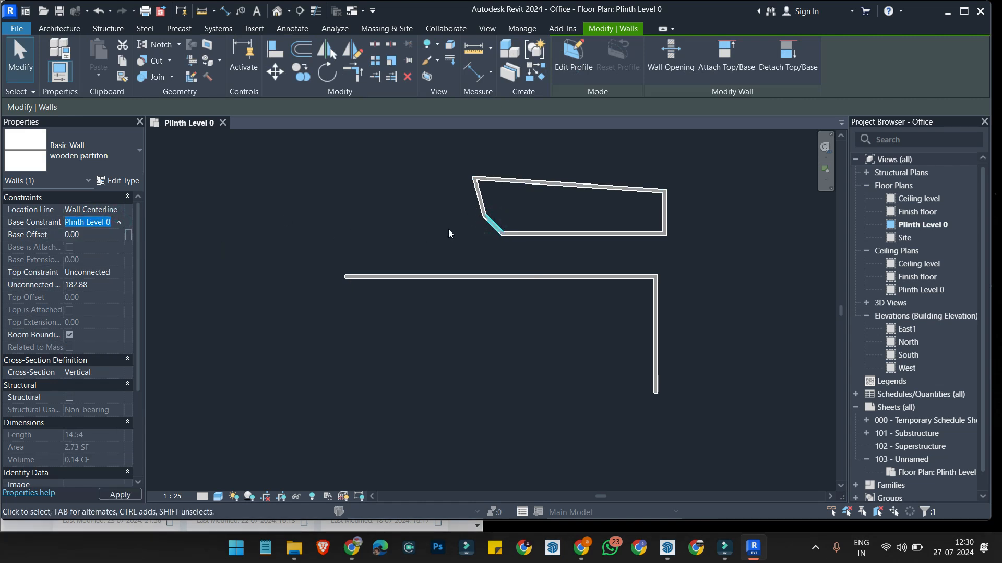
left_click(562, 254)
left_click(491, 235)
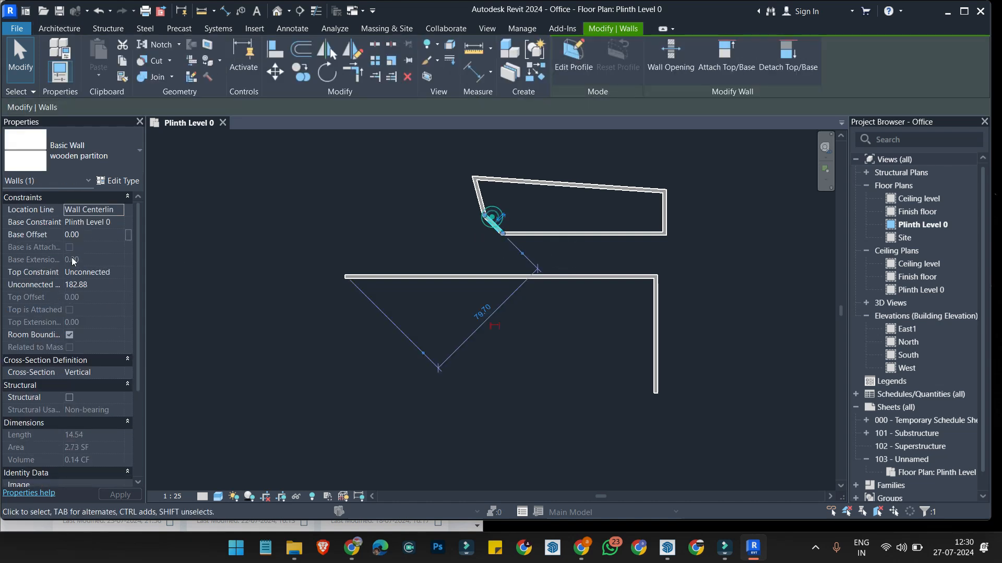
left_click(110, 220)
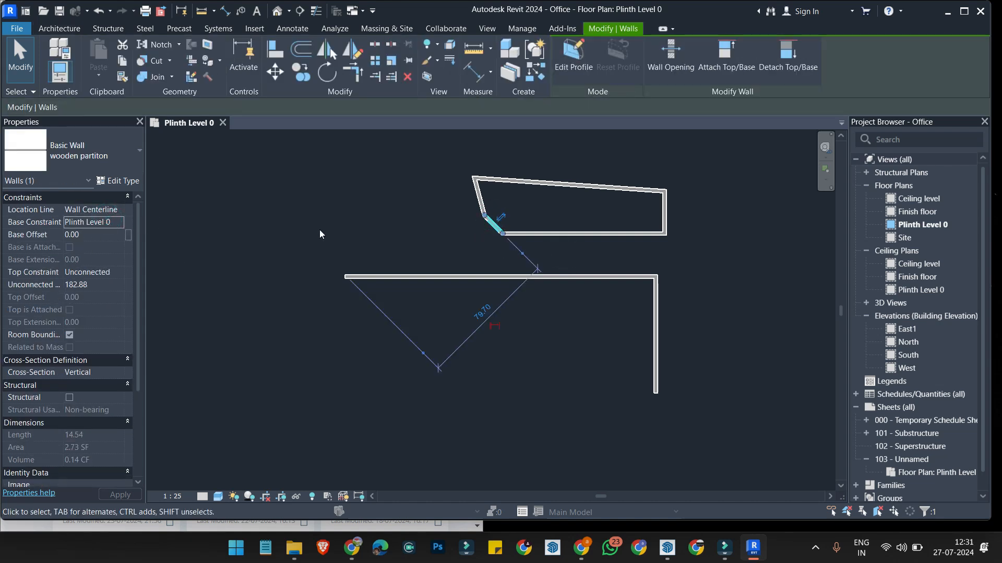
left_click(416, 250)
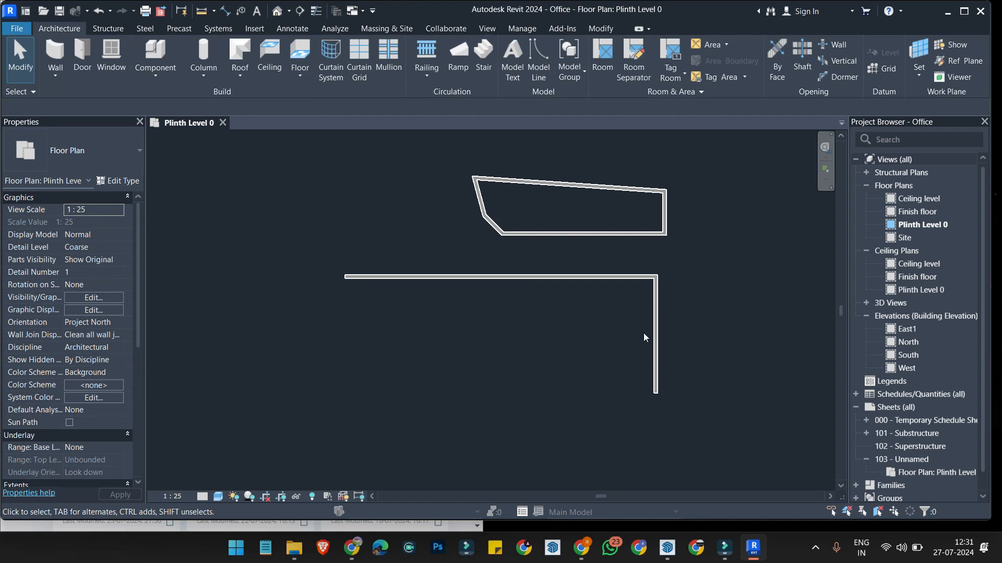
Step: Switch to SketchUp and create a new model from the Simple template in inches
left_click(667, 548)
triple_click(323, 31)
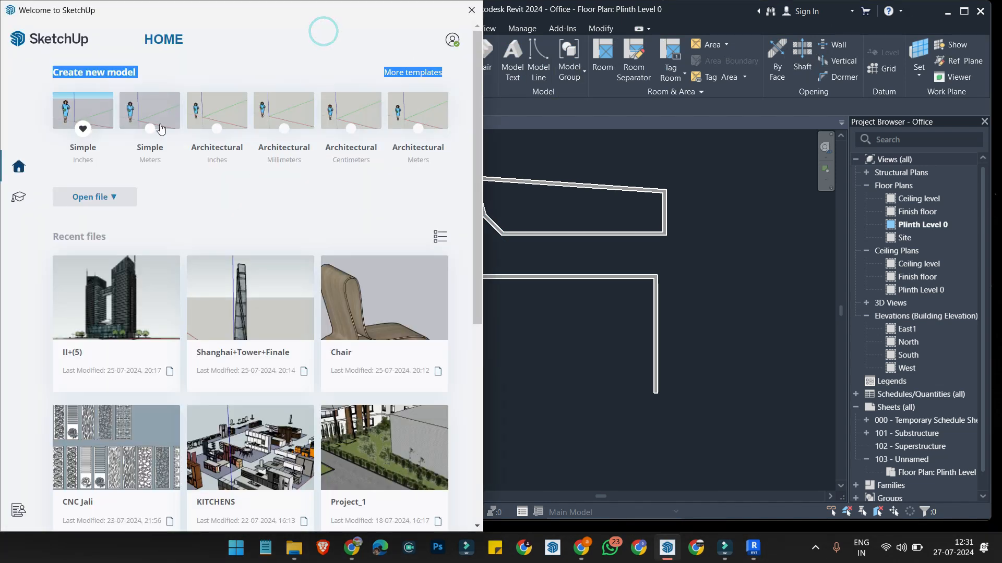
left_click(84, 104)
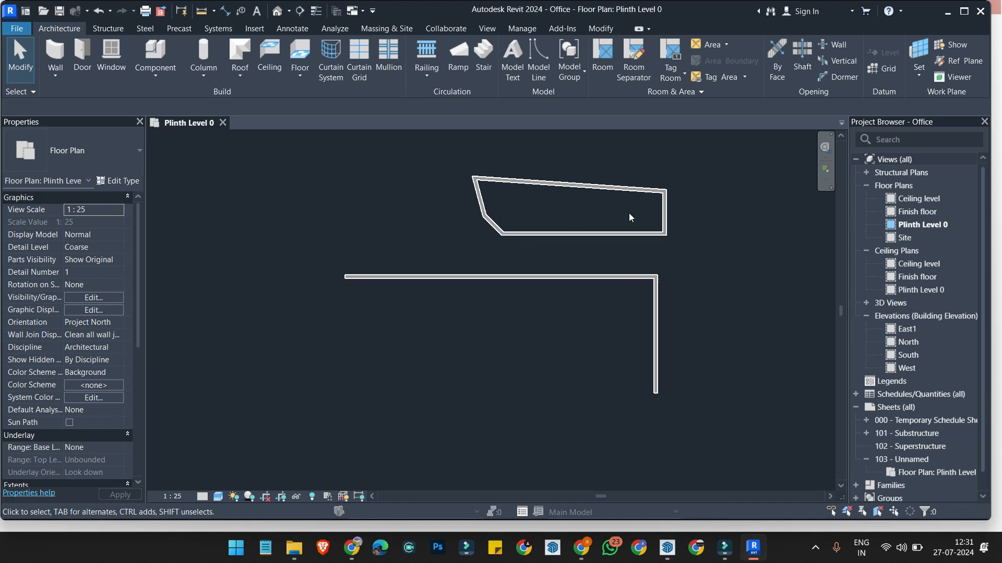
scroll(611, 234, "down", 4)
scroll(613, 221, "up", 5)
scroll(612, 221, "up", 2)
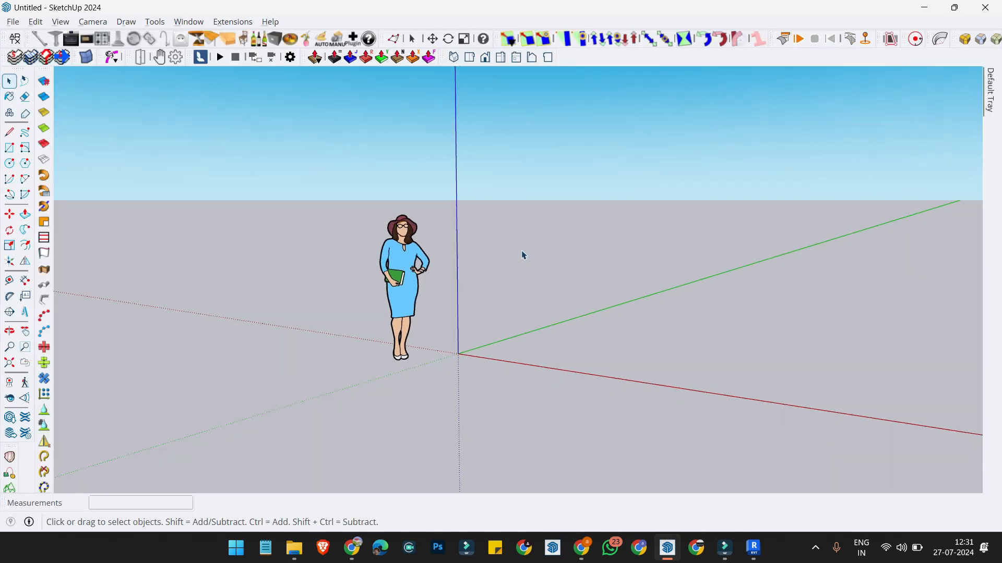
scroll(536, 277, "up", 2)
middle_click_drag(503, 349, 530, 423)
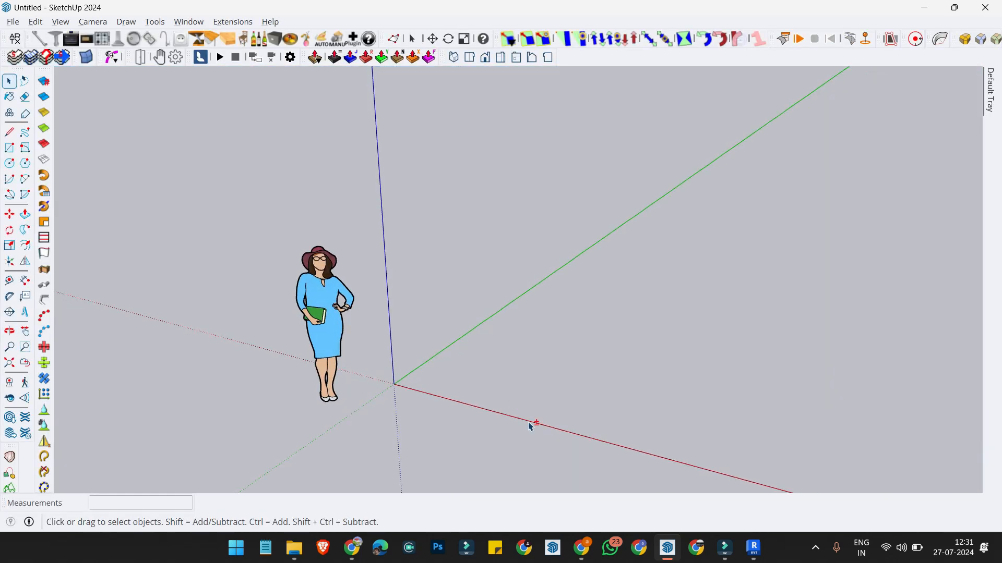
scroll(530, 423, "up", 3)
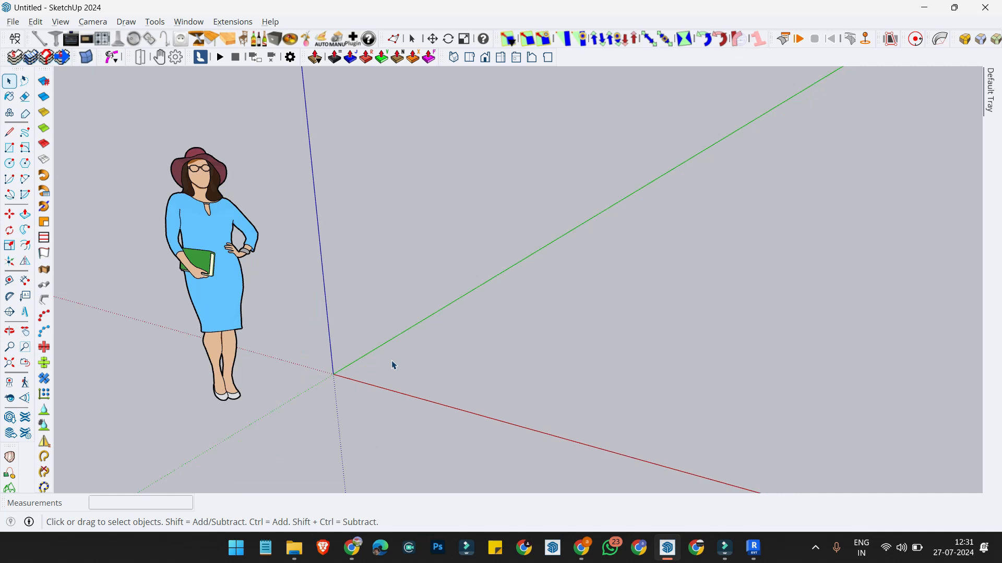
key("e")
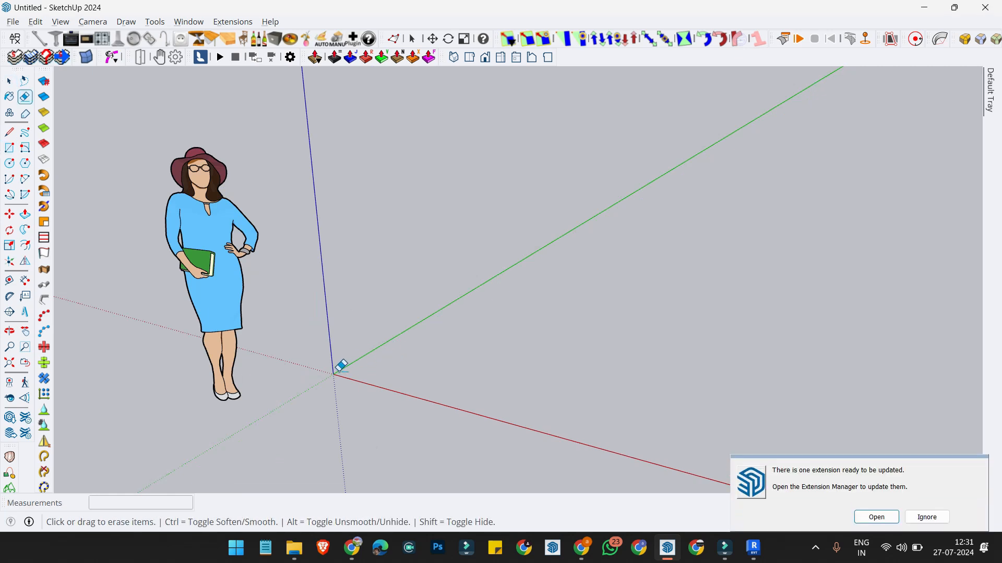
key("r")
left_click(335, 373)
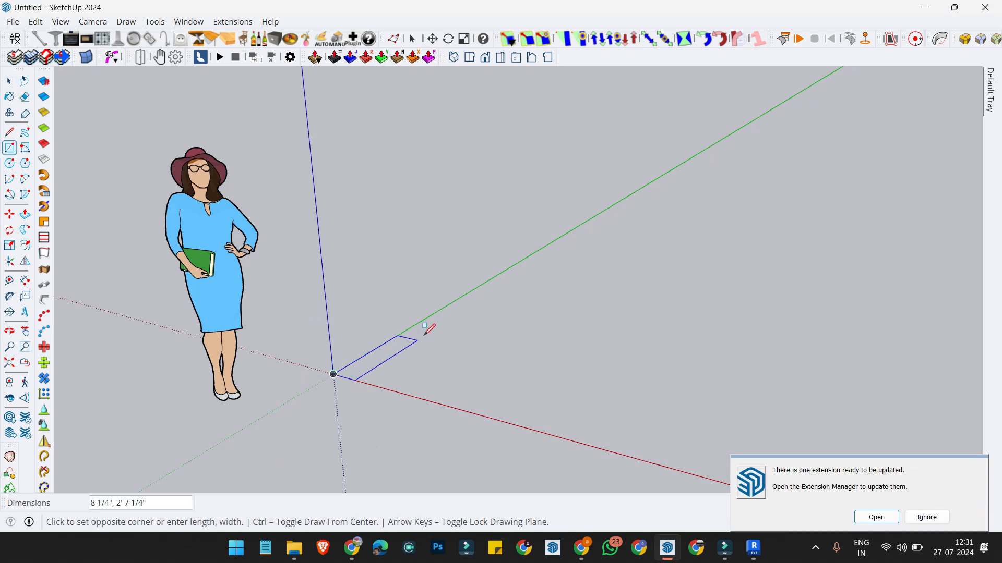
left_click(484, 295)
left_click(469, 293)
left_click(594, 261)
key("ctrl+z")
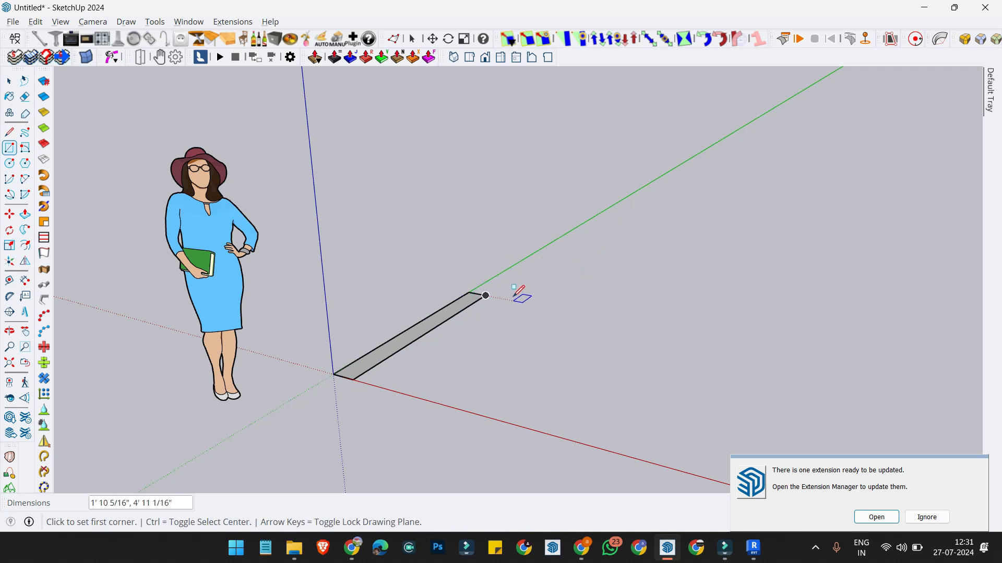
key("ctrl+z")
Step: Draw a thin rectangular wall footprint from the origin along the green axis, about 6" by 16'
mouse_move(369, 302)
middle_mouse_down()
mouse_move(434, 351)
mouse_move(349, 387)
middle_mouse_up()
scroll(349, 387, "up", 2)
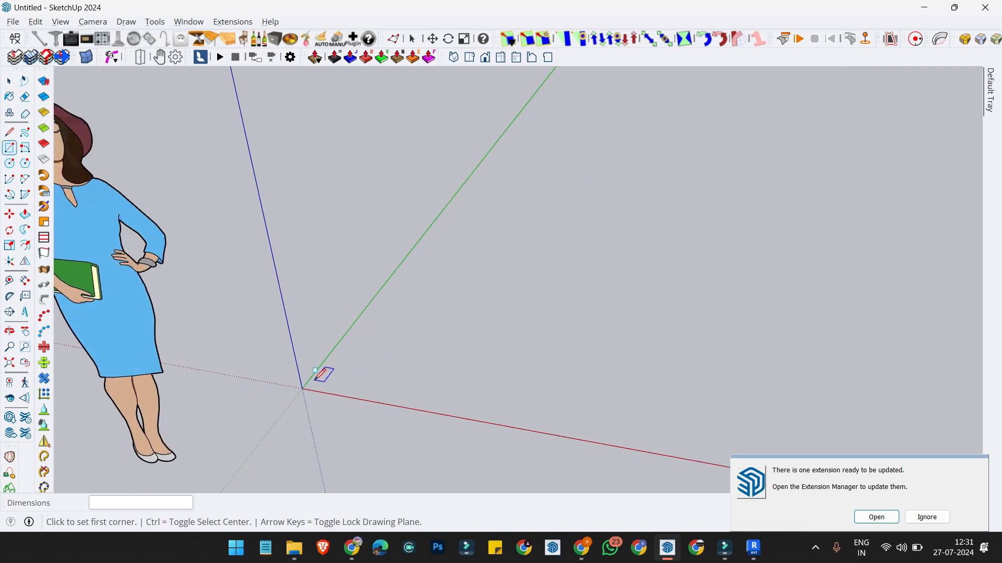
left_click(302, 387)
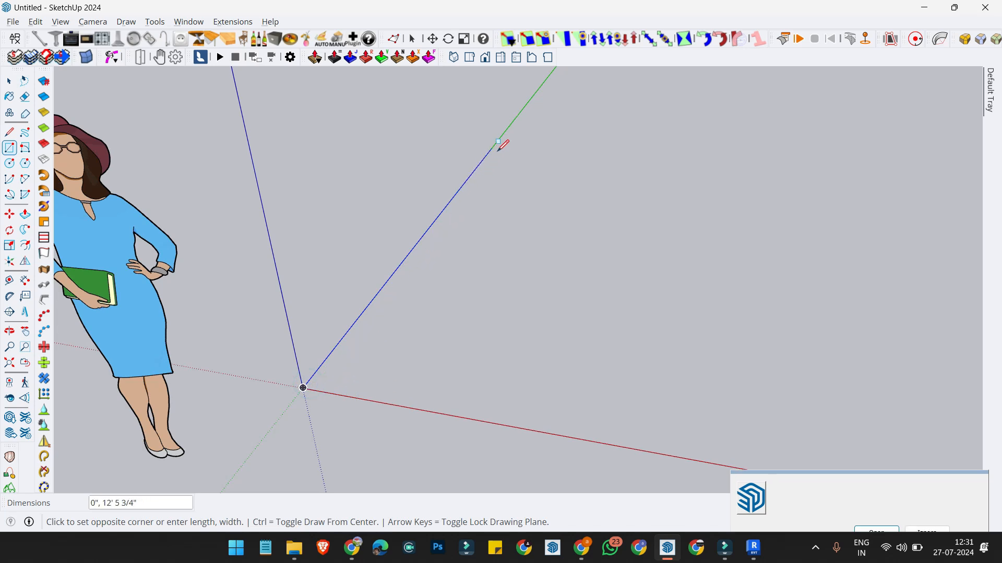
scroll(522, 122, "up", 3)
left_click(532, 115)
scroll(523, 174, "down", 3)
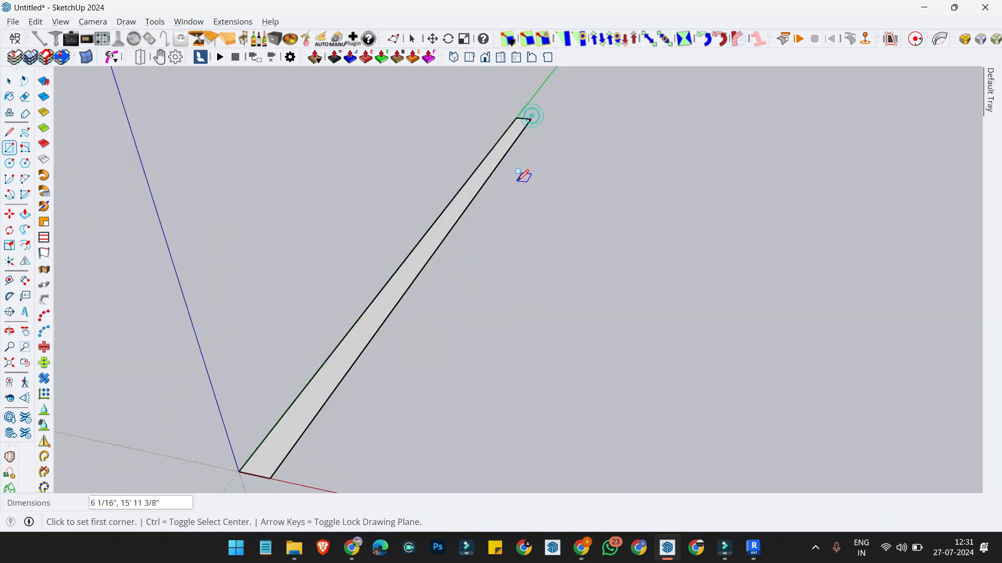
scroll(504, 214, "down", 2)
Step: Draw a second thin rectangle along the red axis, about 7' 6" long, from the first strip's outer corner near the origin
left_click(343, 390)
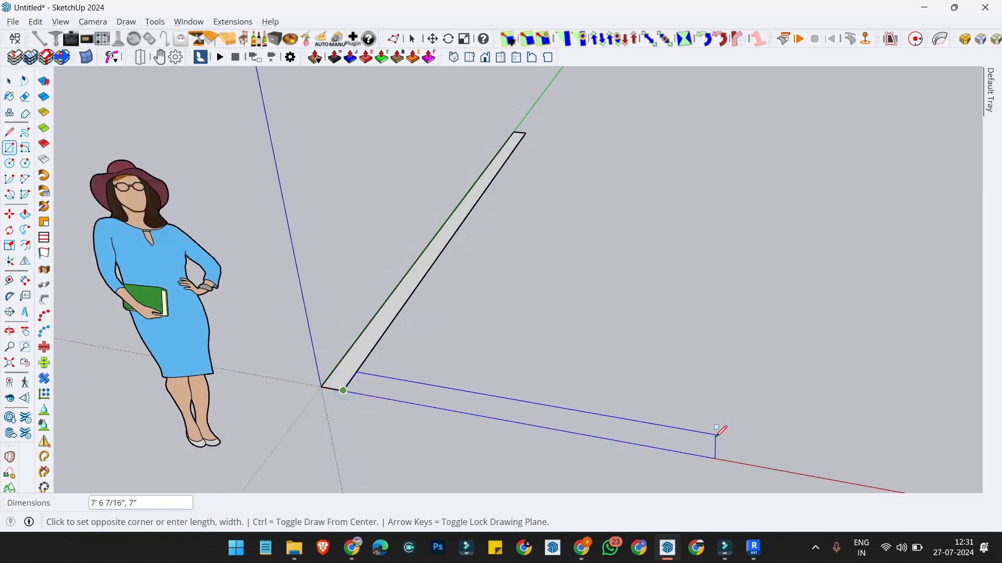
left_click(716, 442)
key("space")
Step: Erase the edge dividing the two strips so they form one L-shaped face
mouse_move(714, 444)
middle_mouse_down()
mouse_move(583, 389)
mouse_move(678, 392)
middle_mouse_up()
scroll(519, 409, "up", 5)
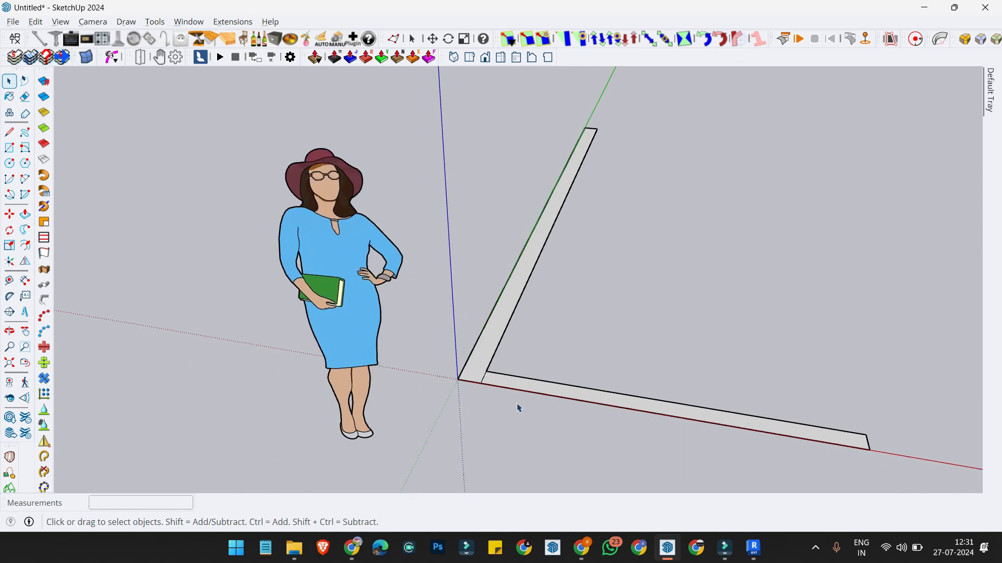
key("e")
left_click(468, 365)
key("space")
Step: Extrude the L-shaped face upward with Push/Pull into walls well above the figure's height
left_click(491, 370)
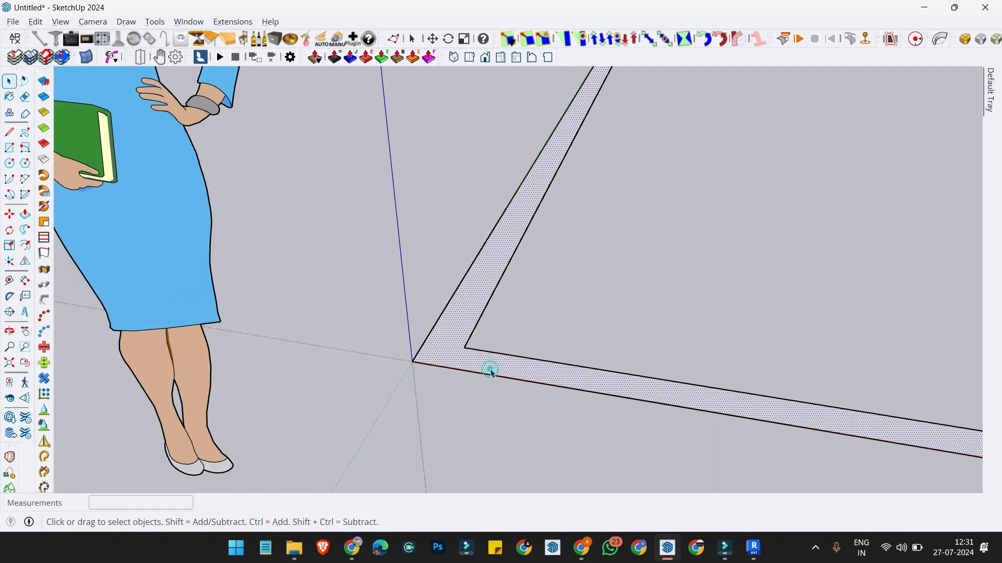
key("p")
left_click(492, 368)
scroll(467, 336, "down", 6)
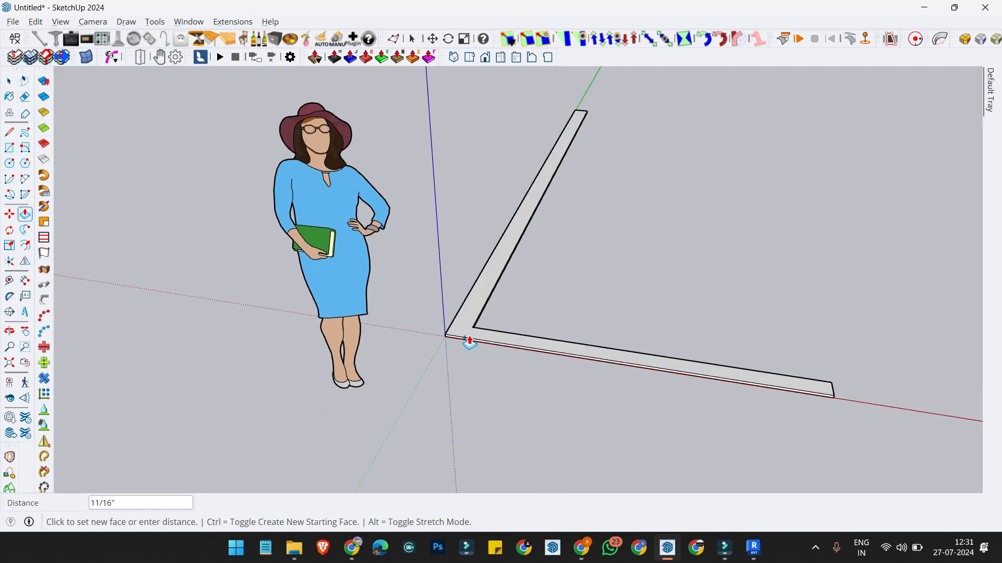
scroll(516, 226, "down", 3)
scroll(521, 217, "up", 6)
key("space")
Step: Place two vertical guides on the front wall face, one near its left edge and another 3' from it
left_click(522, 254)
scroll(505, 272, "up", 2)
key("t")
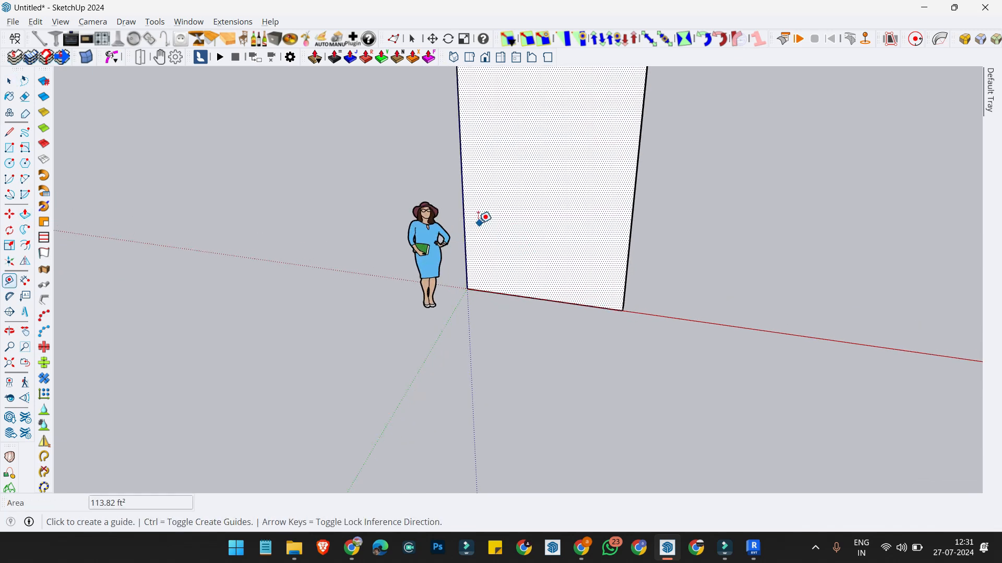
left_click(464, 219)
left_click(490, 219)
left_click(489, 216)
type("3")
key("Return")
Step: Place a horizontal guide on the front wall face 7' above its bottom edge
left_click(515, 294)
type("7'")
key("Return")
key("space")
Step: Draw a 3' by 7' door rectangle on the front wall face between the guide intersections and the bottom edge
key("r")
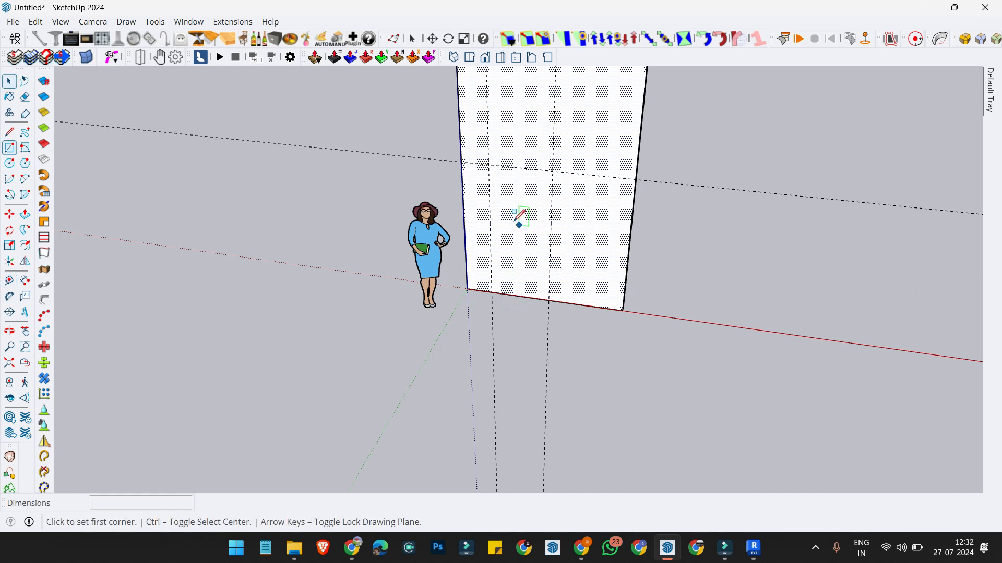
left_click(489, 163)
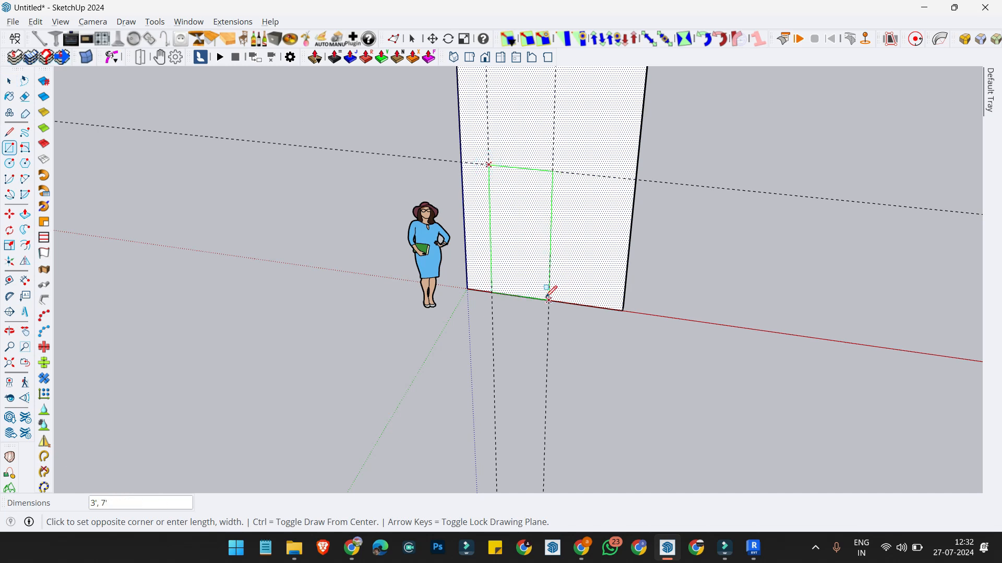
left_click(549, 300)
key("space")
left_click(530, 255)
key("p")
left_click(528, 255)
middle_click_drag(613, 217, 552, 193)
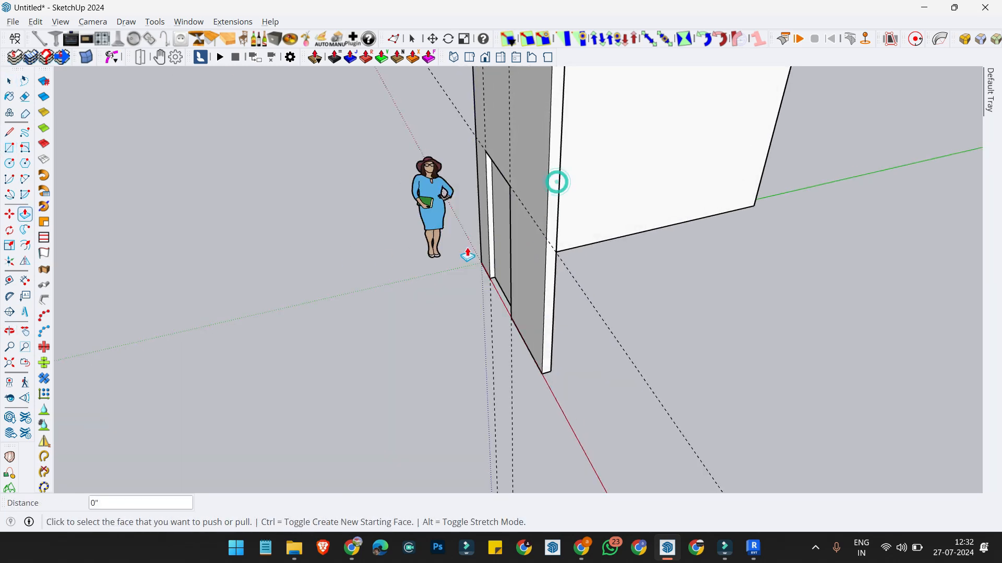
left_click(497, 235)
key("z")
key("ctrl+z")
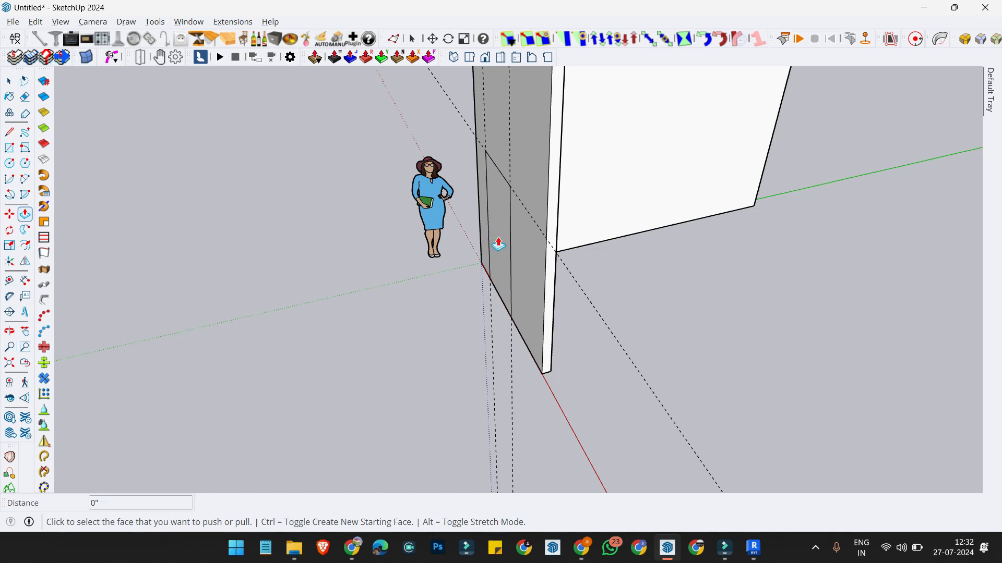
Step: Push the door rectangle back through the wall's thickness to cut out the door opening
left_click(499, 229)
left_click(559, 183)
middle_click_drag(561, 181, 485, 268)
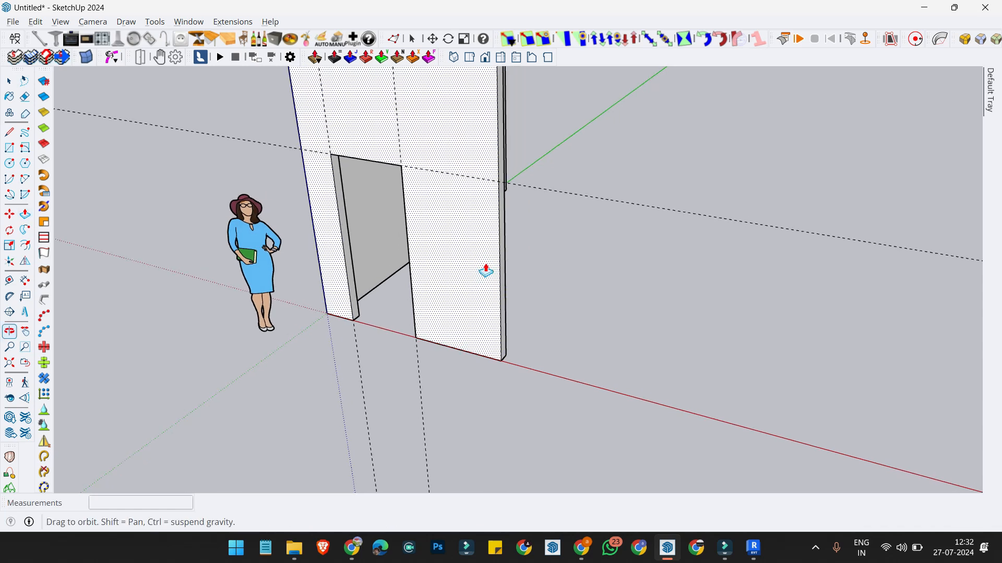
middle_click_drag(427, 193, 491, 263)
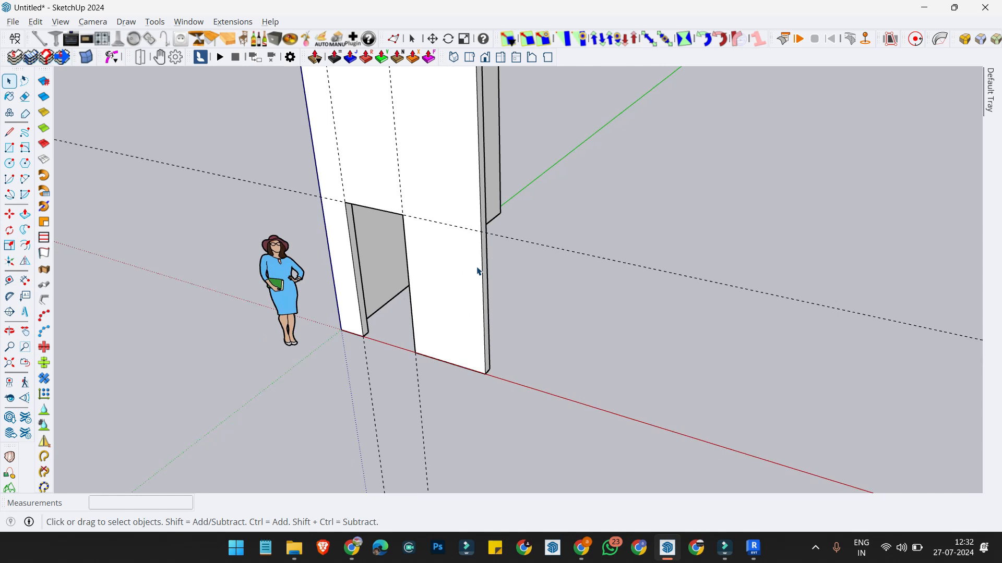
middle_click_drag(459, 275, 450, 301)
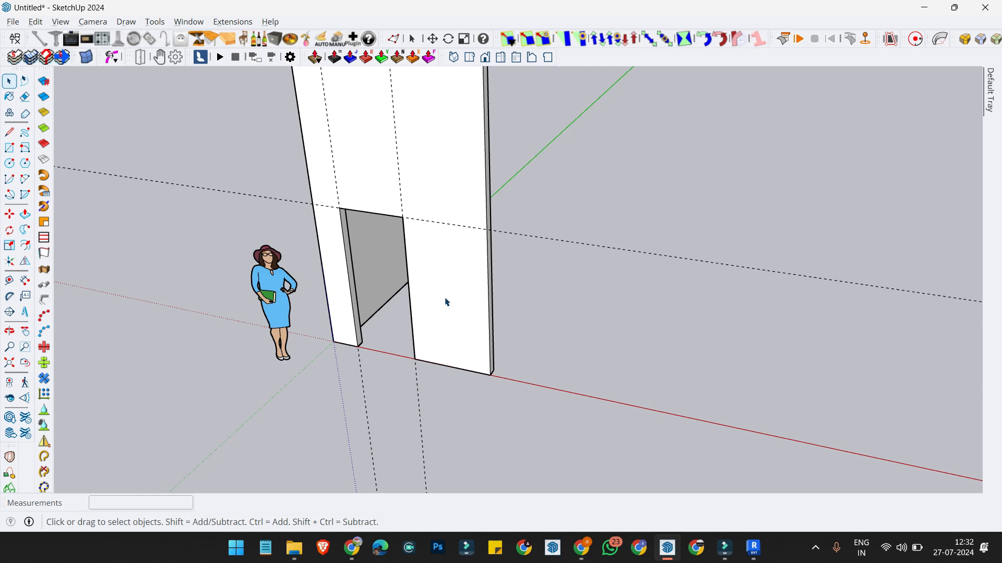
scroll(429, 284, "up", 2)
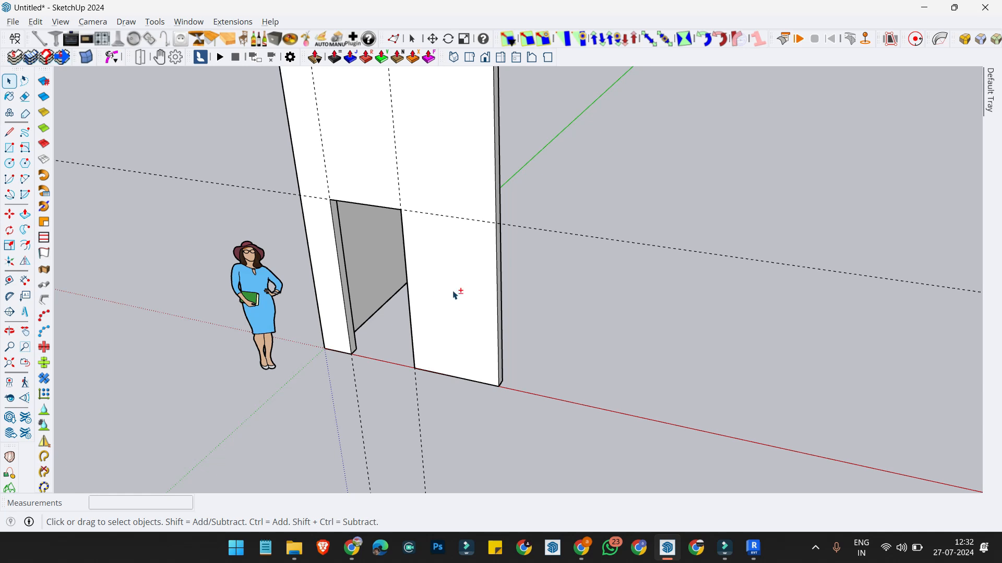
middle_click_drag(452, 291, 430, 300, "shift")
Step: Minimize SketchUp and return to the partition walls on Revit's Plinth Level 0 floor plan
left_click(928, 12)
scroll(571, 269, "down", 1)
scroll(647, 292, "up", 2)
scroll(569, 258, "down", 2)
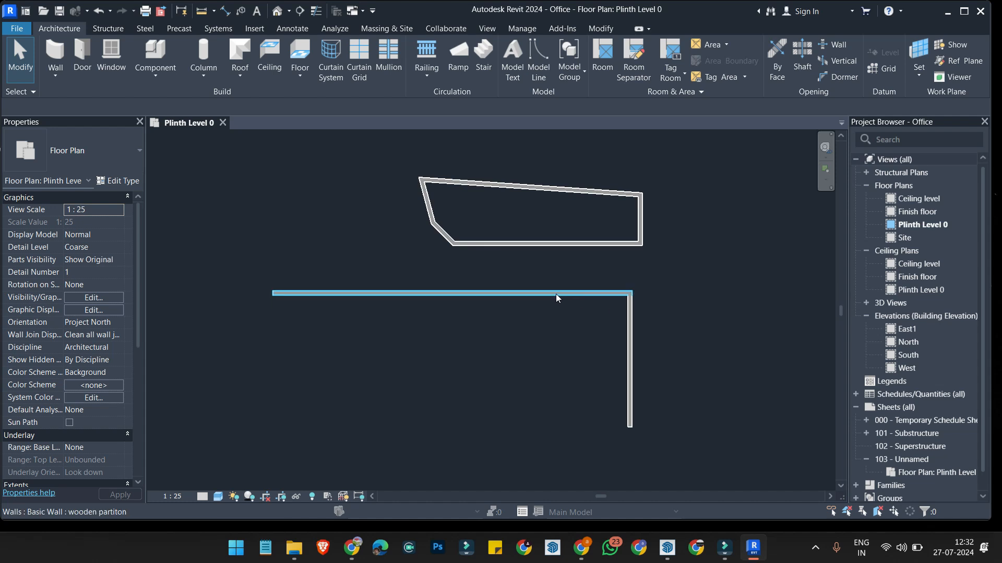
key("d")
key("r")
scroll(502, 299, "down", 3)
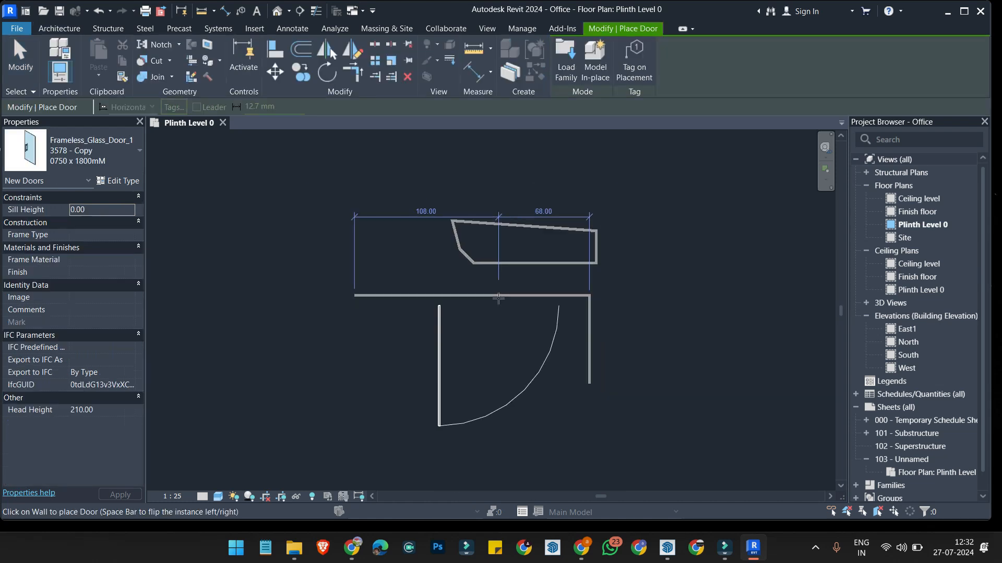
key("Escape")
Step: Delete all the sample partition walls, both the closed loop and the L shape
left_click_drag(381, 206, 689, 398)
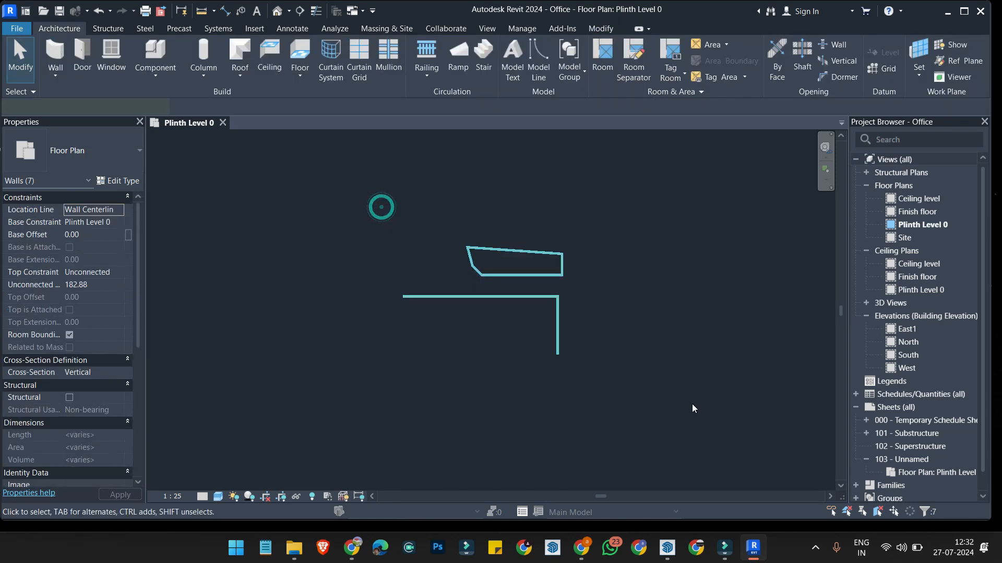
key("Delete")
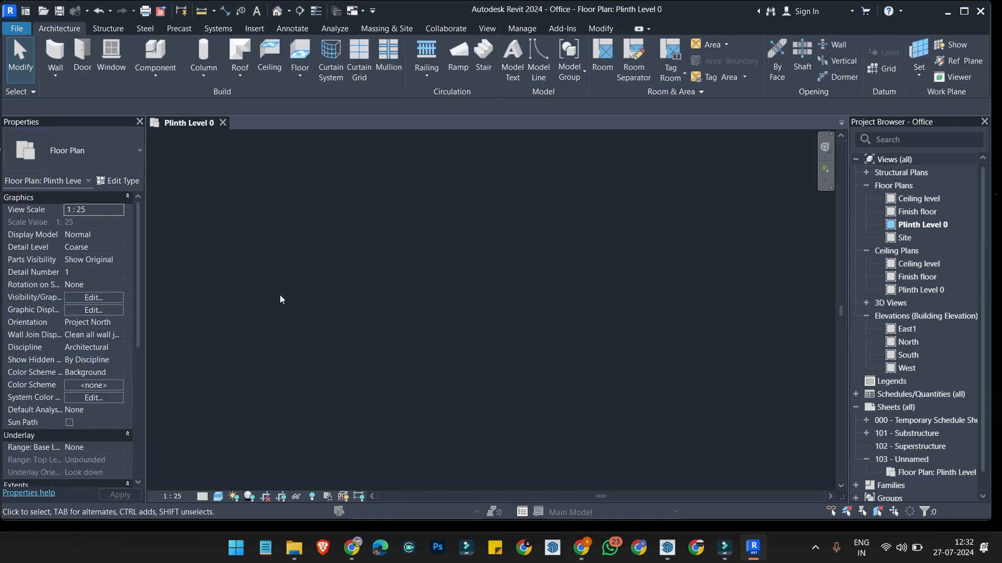
Step: Draw a horizontal Generic - 6" basic wall about 1060 long in the empty area beside the office plan
key("w")
key("a")
left_click(95, 152)
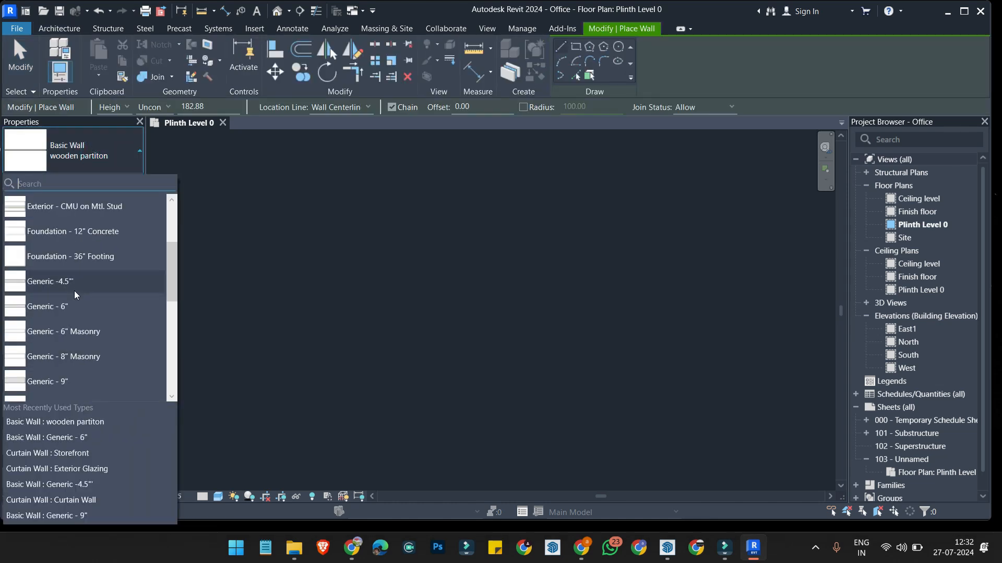
left_click(72, 313)
left_click(445, 329)
scroll(392, 290, "down", 6)
left_click(643, 312)
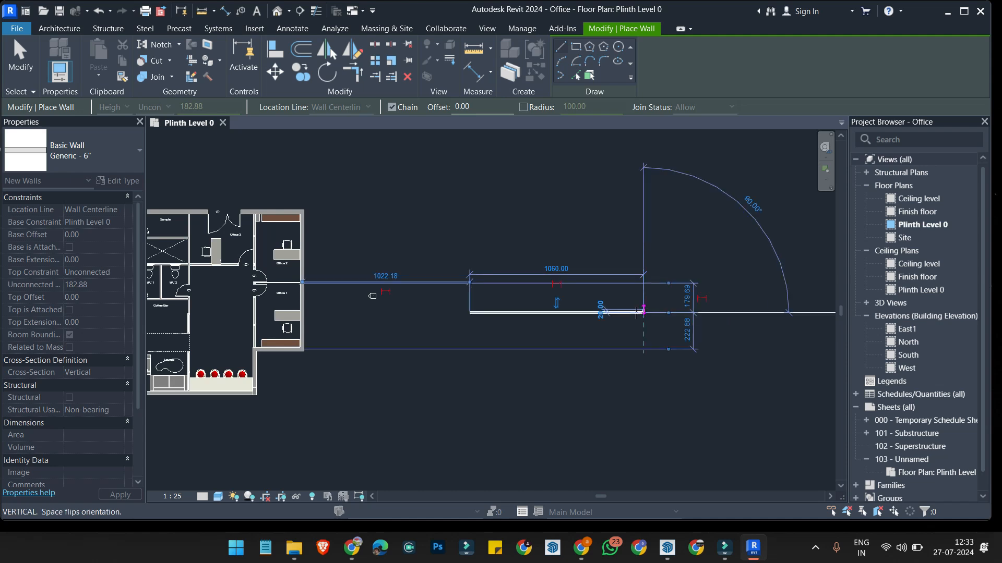
Step: Place a Frameless_Glass_Door_1 door in the new wall, right of its midpoint and swinging to the upper side
scroll(569, 308, "up", 5)
key("d")
key("r")
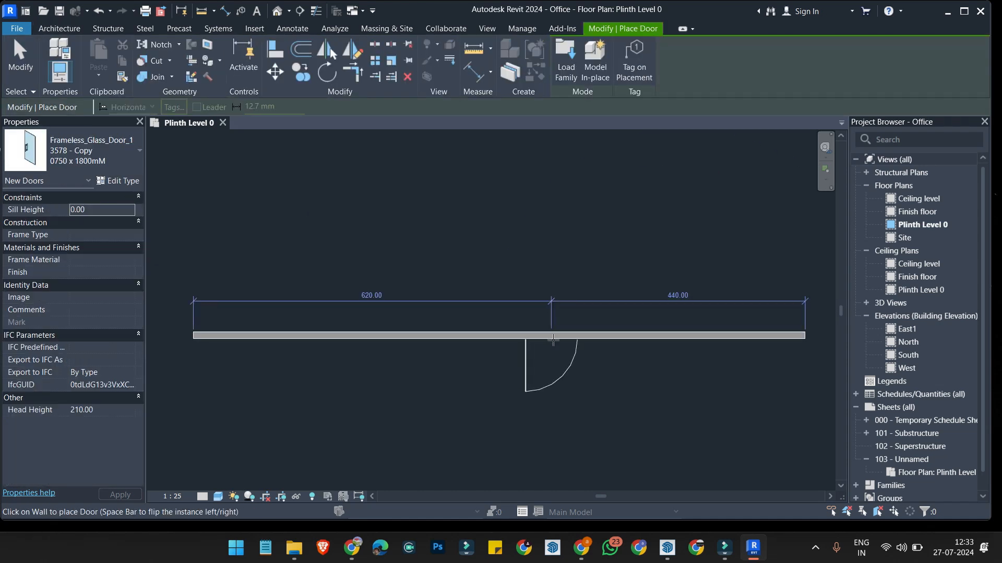
scroll(497, 335, "down", 2)
Step: Place a Double Shutter with Fixed Glass window of type Win WC in the wall, 370 to the left of the door's centre
key("w")
key("n")
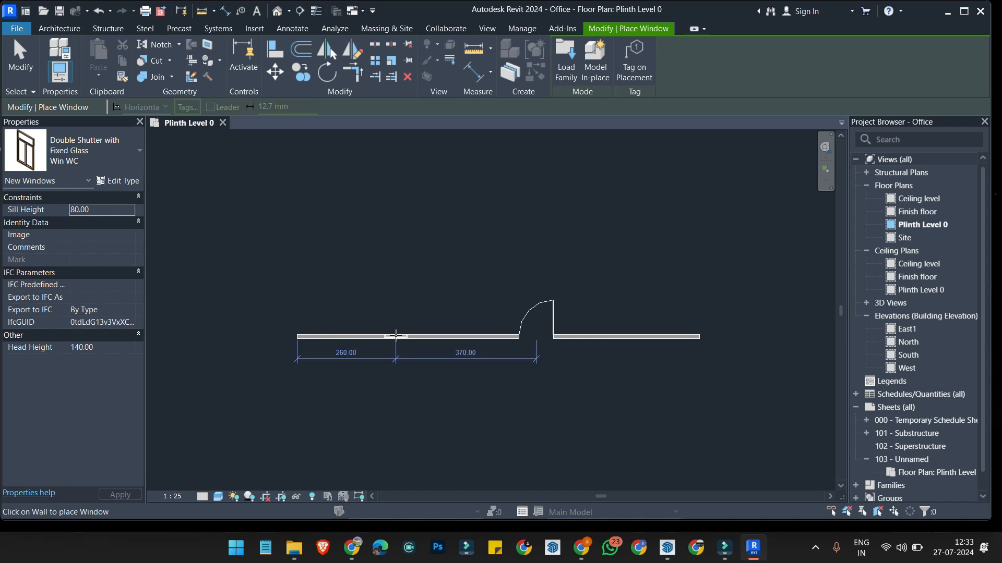
left_click(394, 336)
scroll(394, 334, "up", 4)
key("Escape")
key("Escape")
Step: Check the placed window's properties, clear the selection, and open the default 3D view
left_click(447, 324)
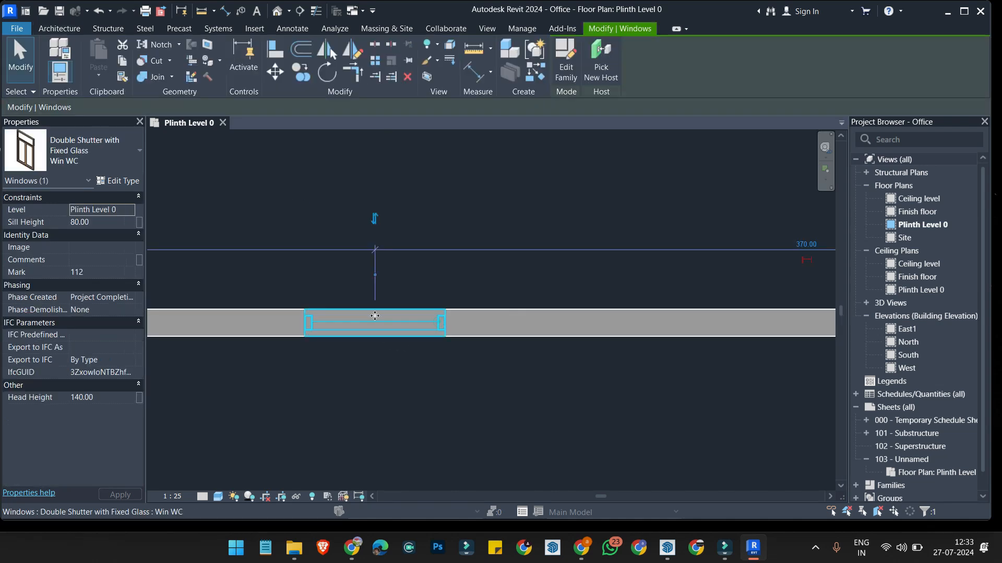
scroll(449, 325, "down", 5)
scroll(436, 329, "up", 4)
scroll(480, 324, "up", 2)
left_click(531, 312)
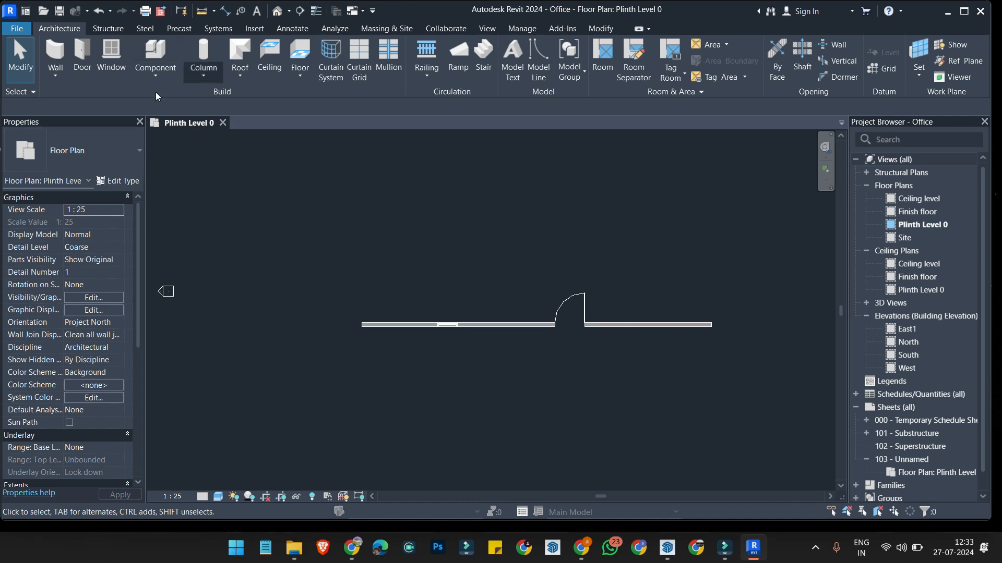
left_click(277, 11)
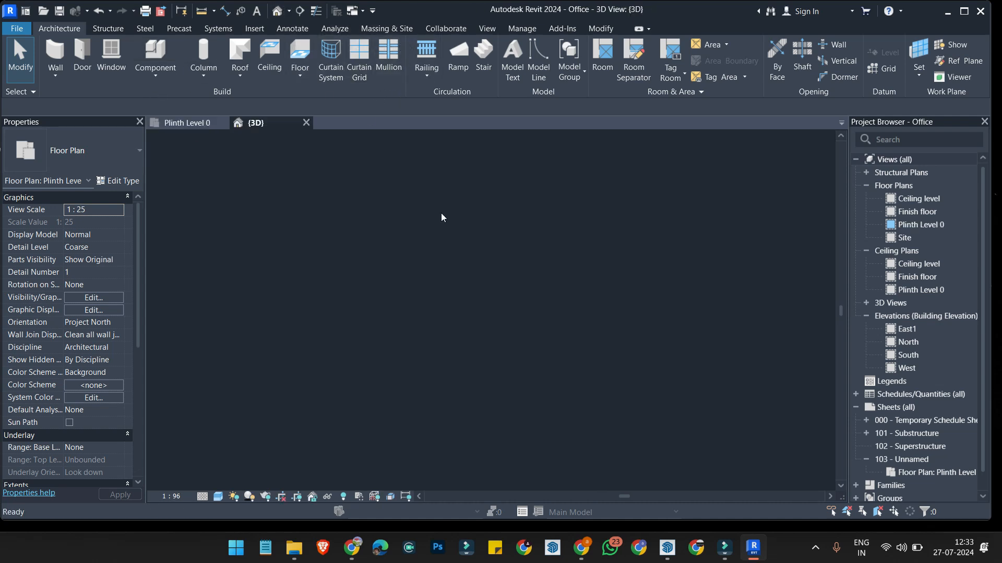
Step: Turn off the section box of the default 3D view
scroll(570, 339, "down", 2)
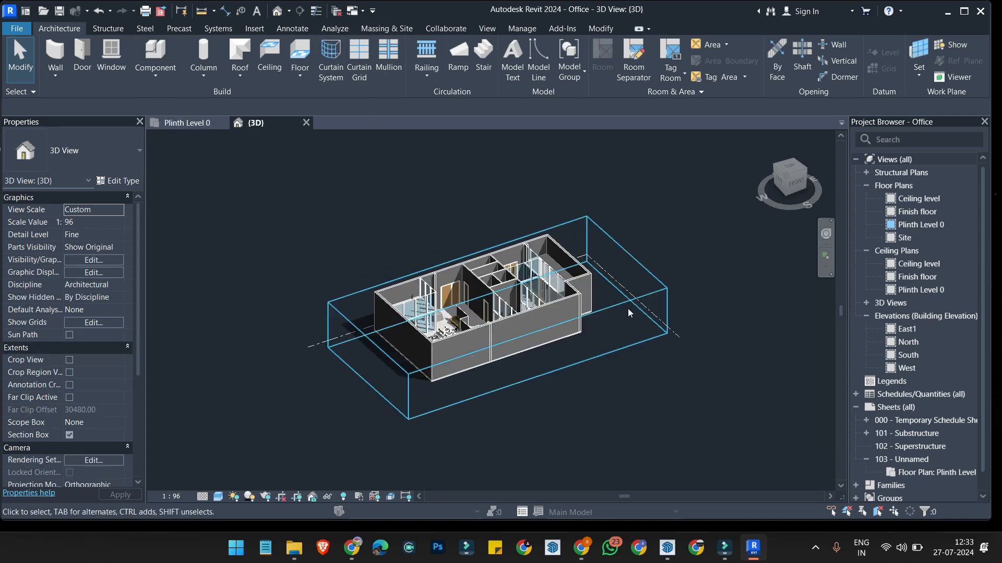
left_click(636, 302)
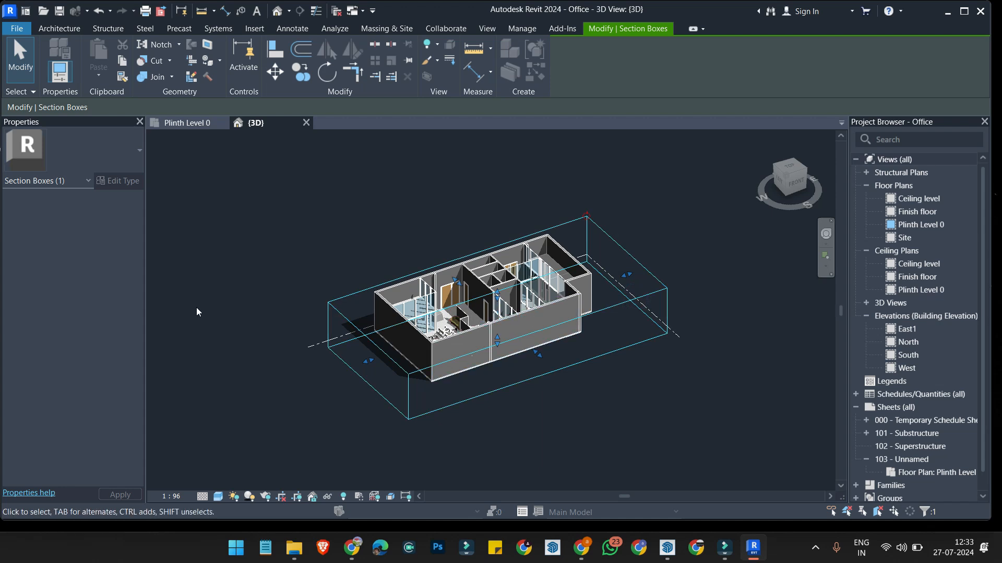
left_click(45, 179)
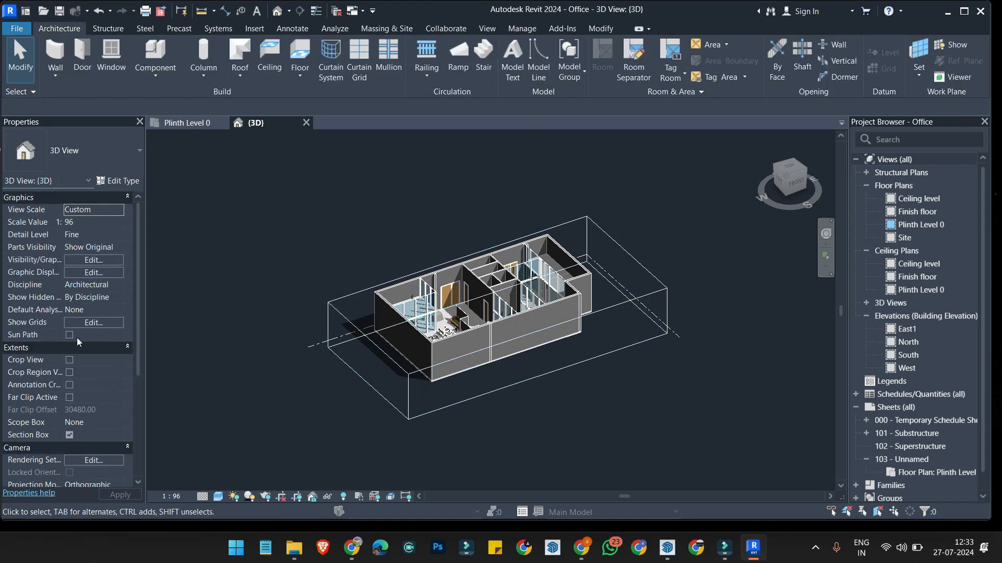
scroll(79, 342, "down", 3)
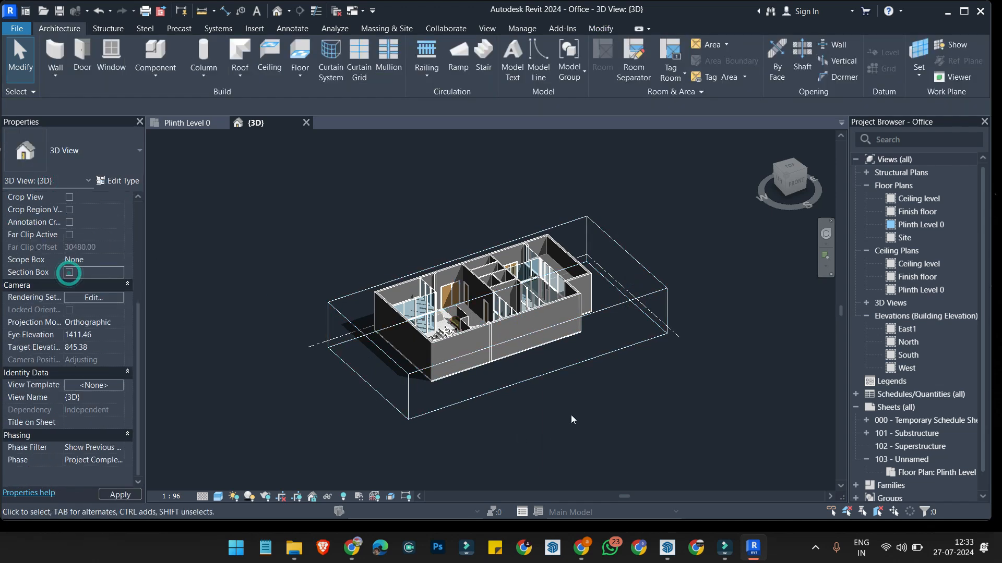
scroll(394, 369, "down", 1)
Step: Examine the placed Win WC window in 3D, checking its type dimensions and sill height, and clear the selection
scroll(633, 292, "up", 7)
middle_click_drag(658, 258, 499, 306, "shift")
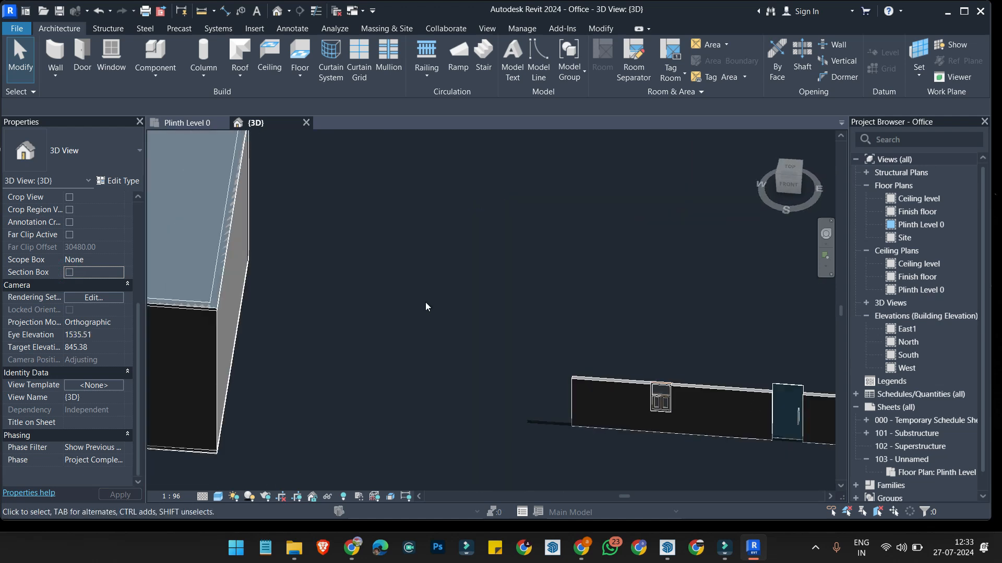
scroll(402, 323, "down", 2)
scroll(707, 389, "up", 4)
scroll(605, 368, "up", 2)
left_click(506, 371)
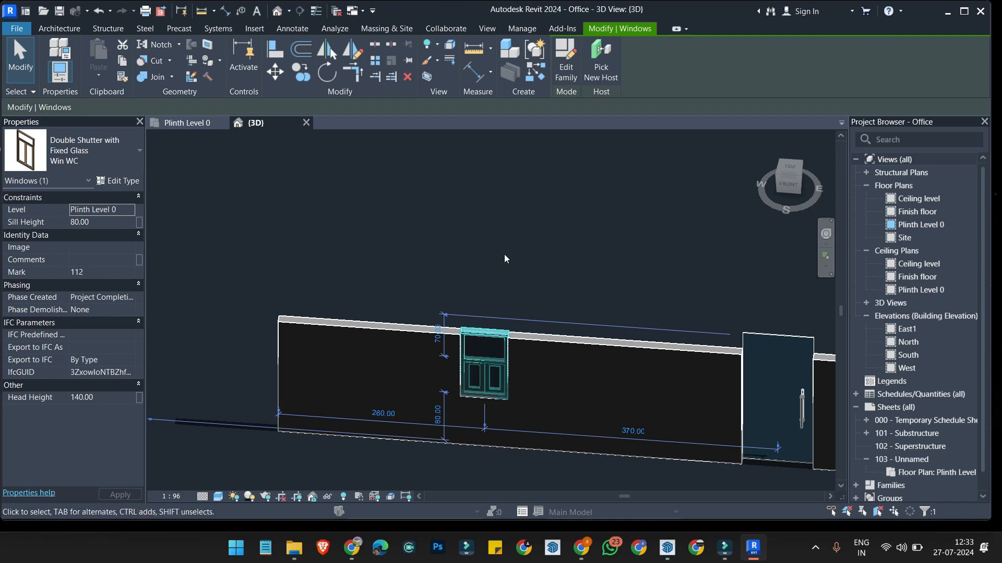
scroll(454, 365, "up", 5)
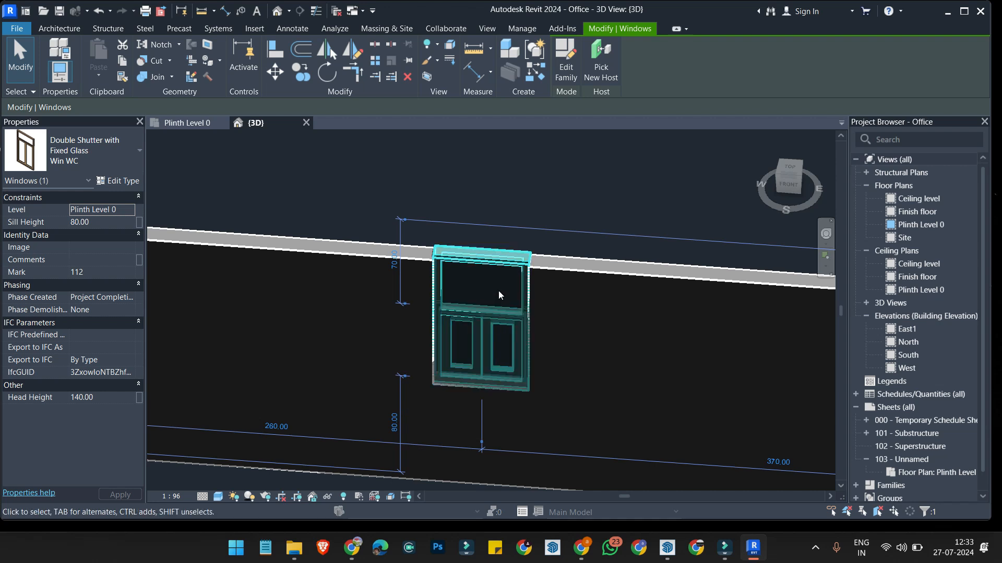
scroll(459, 385, "down", 1)
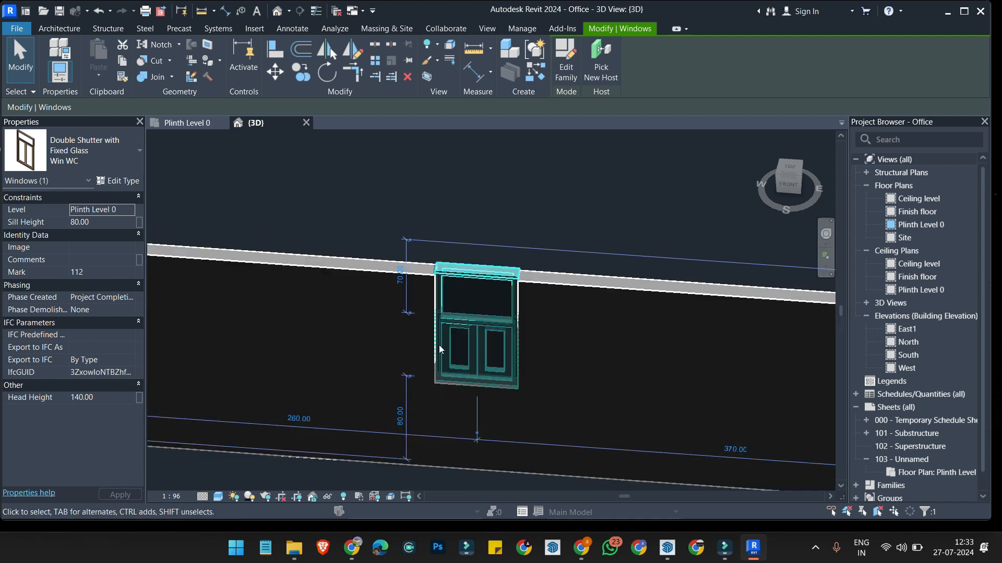
left_click(121, 181)
left_click_drag(687, 128, 181, 96)
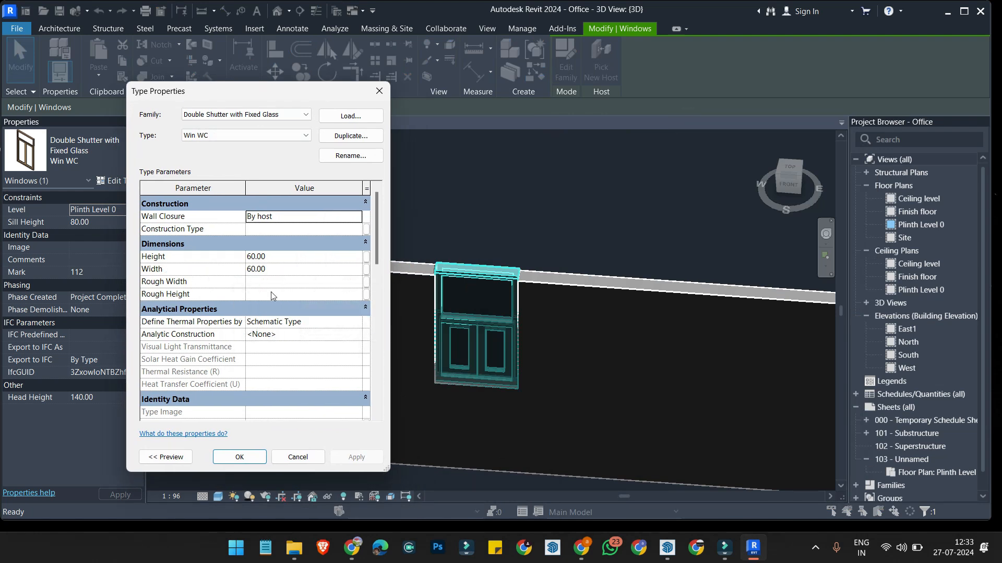
scroll(277, 318, "down", 2)
left_click(379, 91)
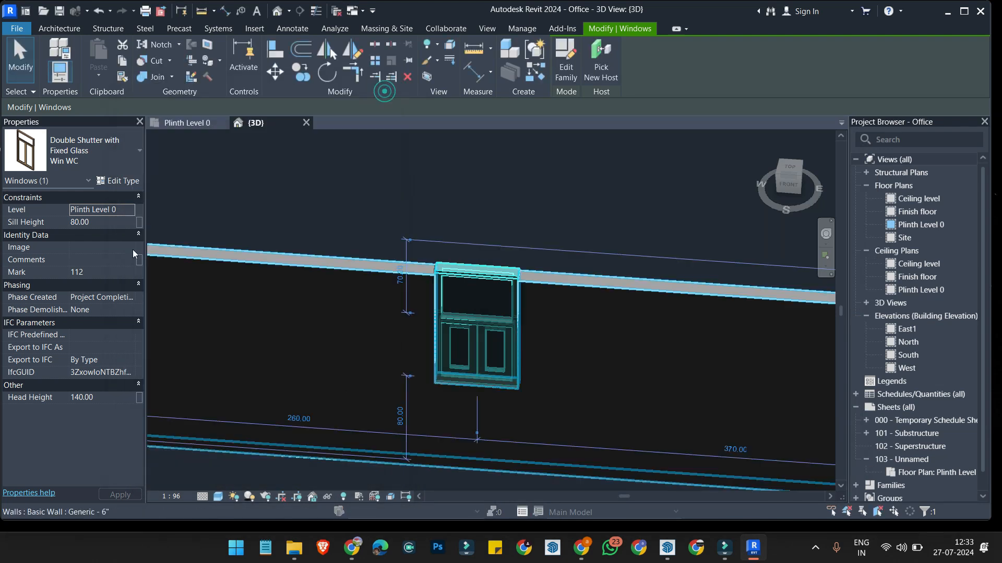
left_click(90, 224)
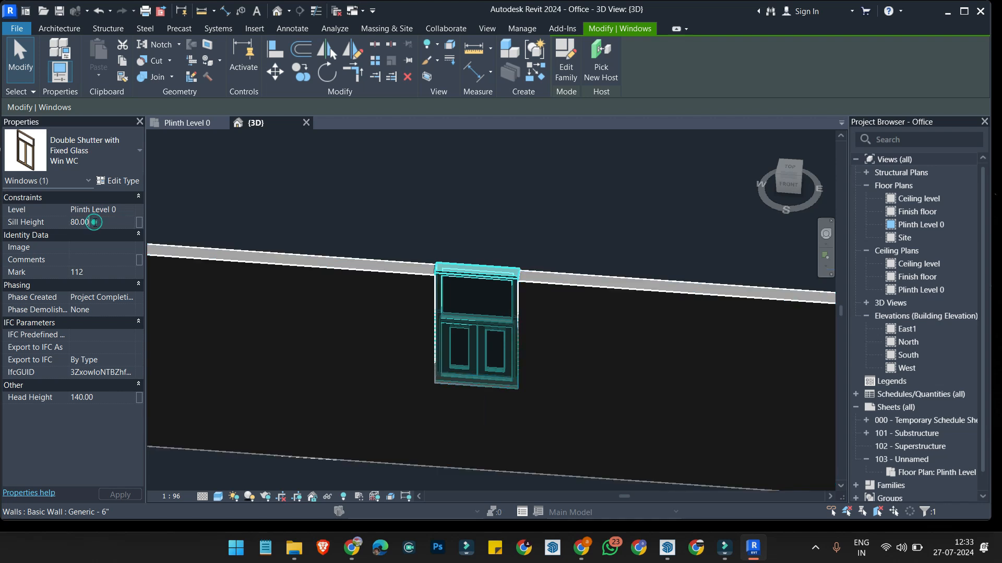
scroll(518, 309, "down", 3)
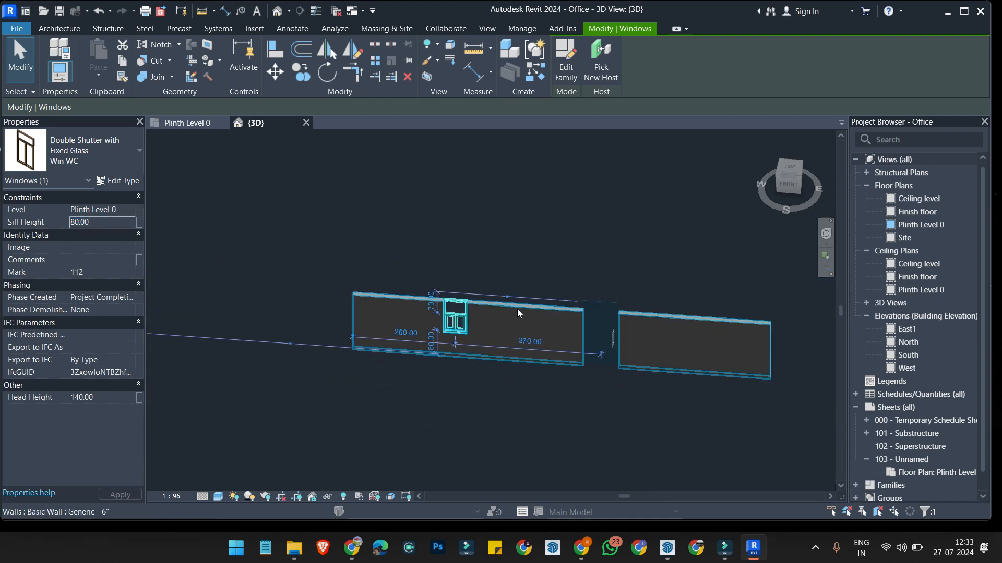
key("Escape")
Step: Select the wall holding the door and window and check the levels available for its base constraint
left_click(448, 312)
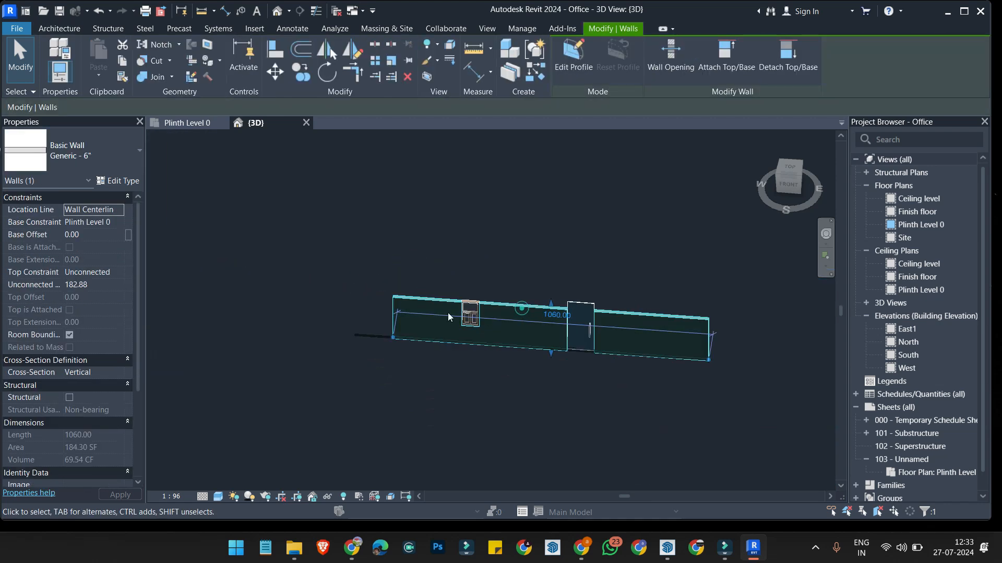
left_click(117, 221)
left_click(119, 221)
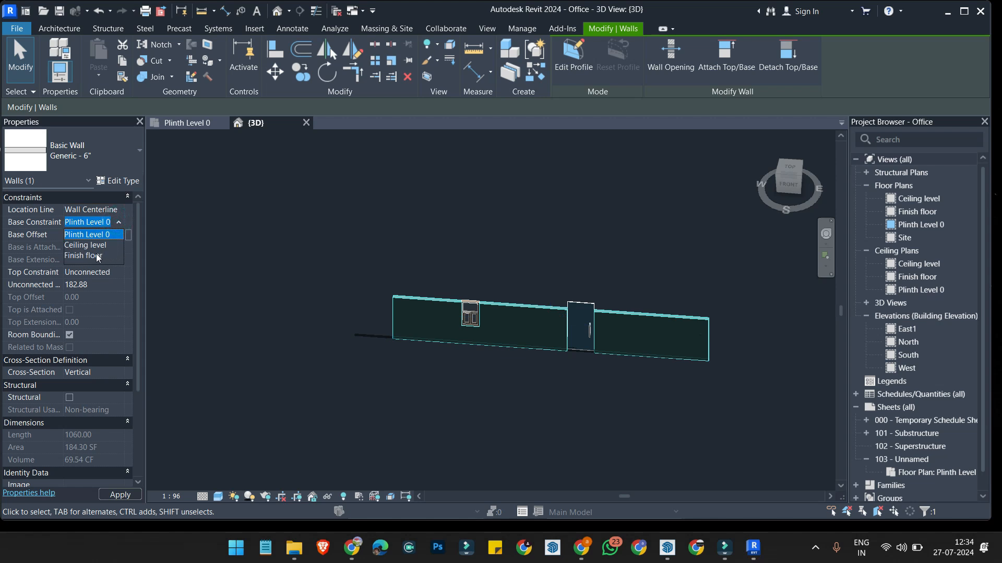
left_click(96, 254)
left_click(598, 310)
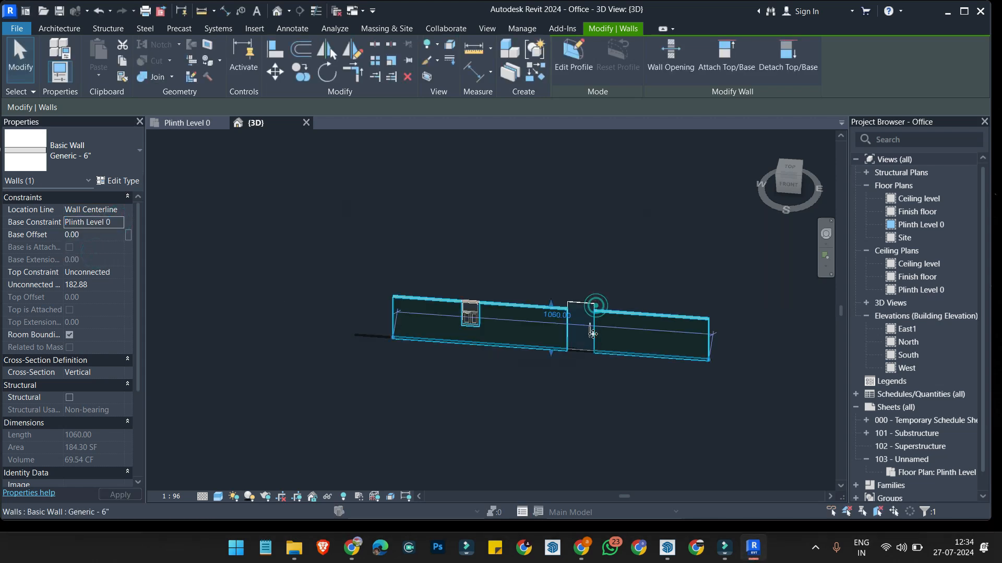
Step: Stretch the top of the Generic - 6" wall upward to an unconnected height of about 410
left_click(635, 314)
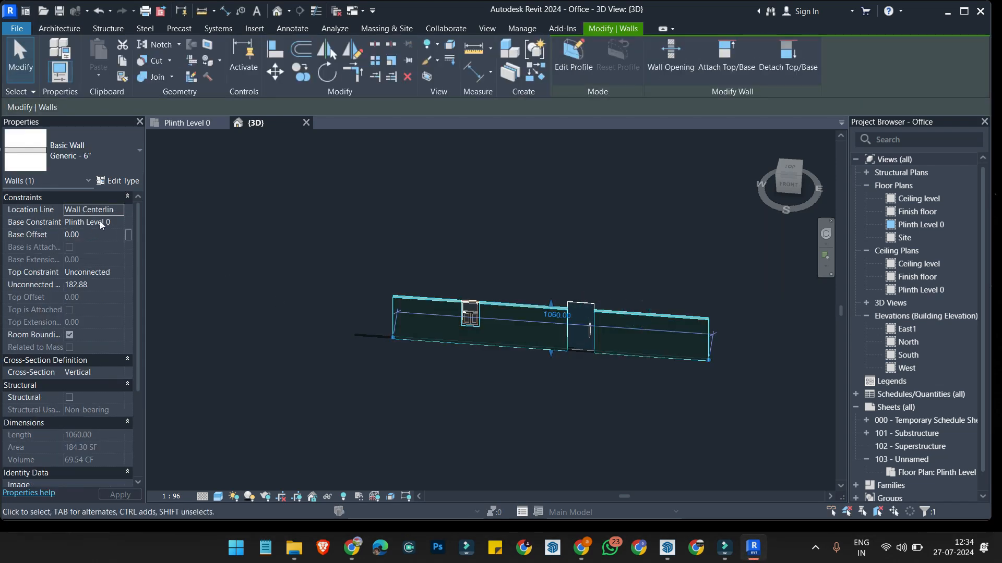
left_click_drag(552, 304, 551, 253)
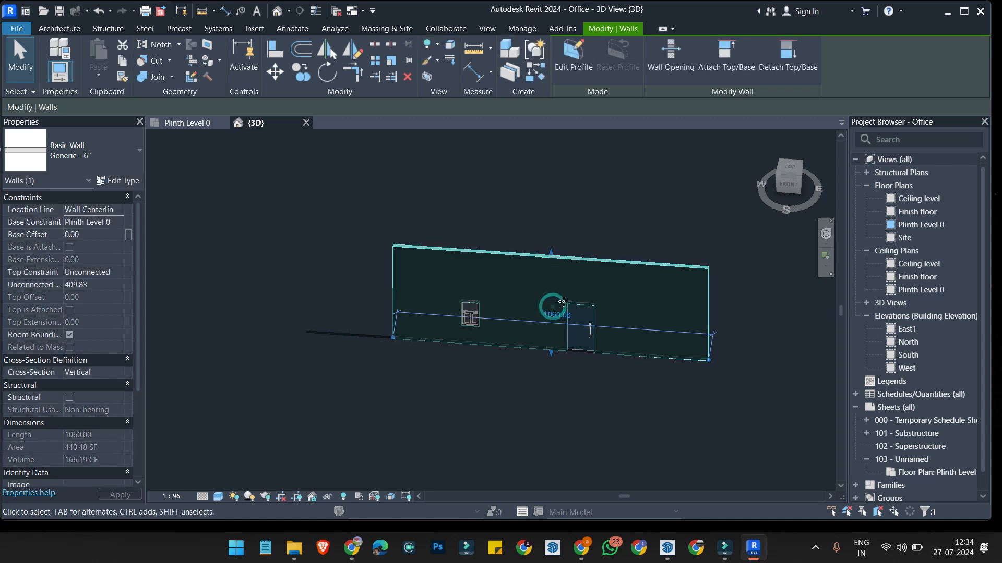
left_click(566, 378)
middle_click_drag(566, 378, 447, 302, "shift")
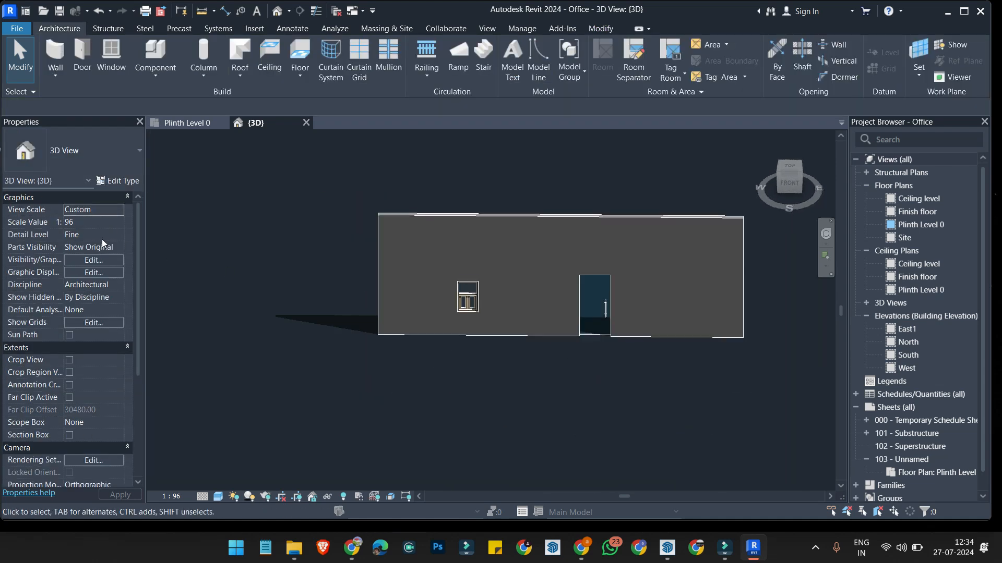
Step: Set the Win WC window's sill height to 90 and clear the selection
scroll(497, 321, "up", 4)
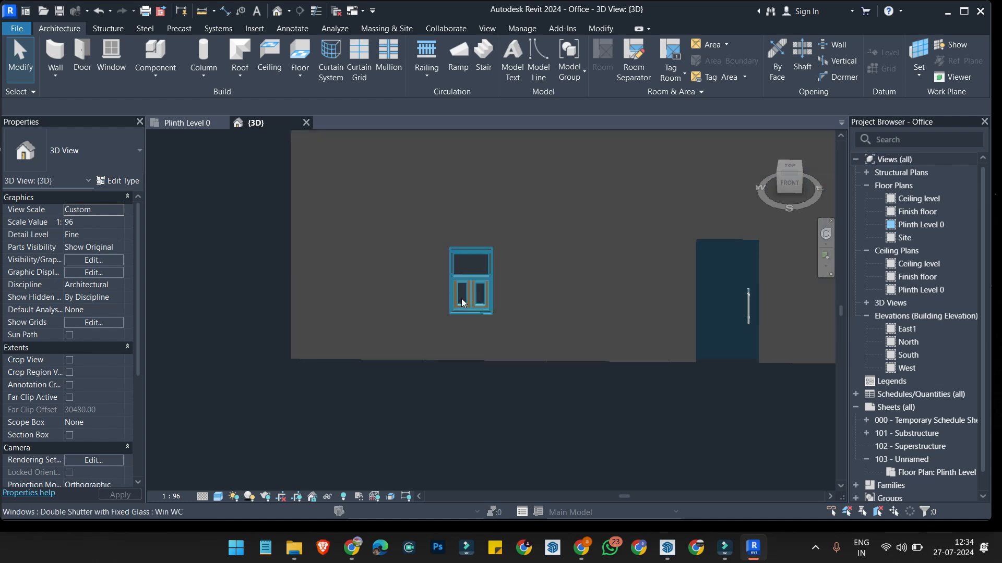
left_click(466, 288)
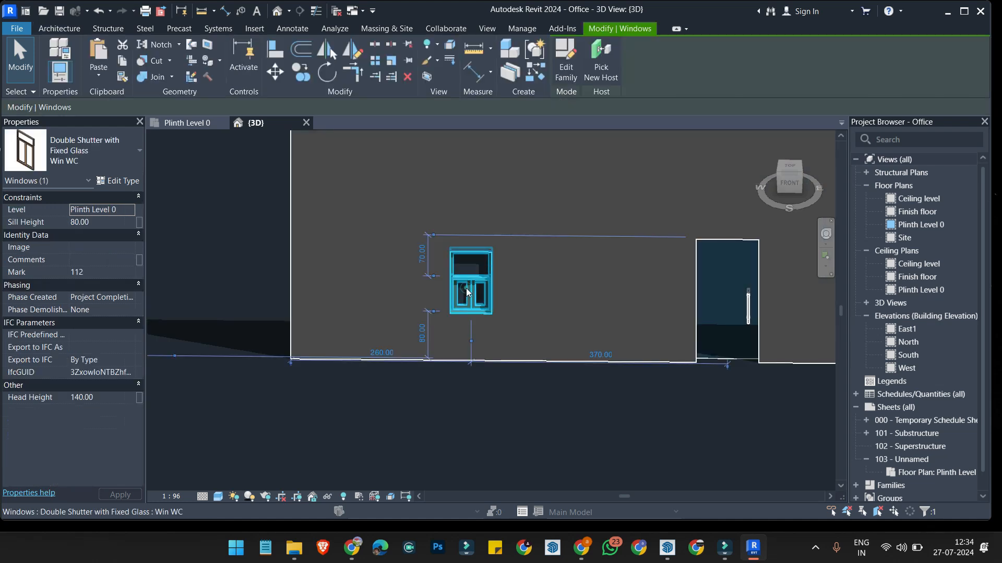
left_click(423, 332)
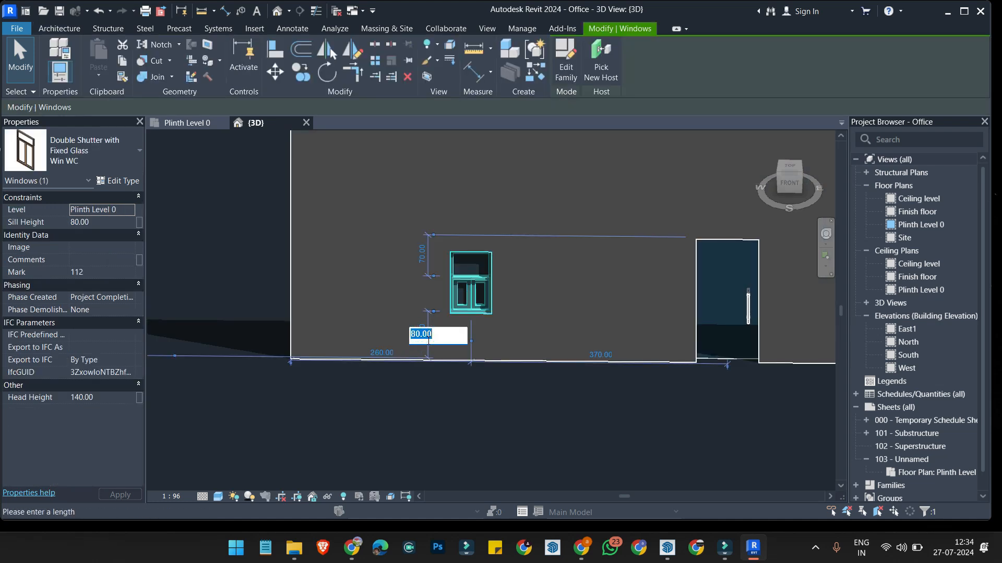
type("90")
key("Return")
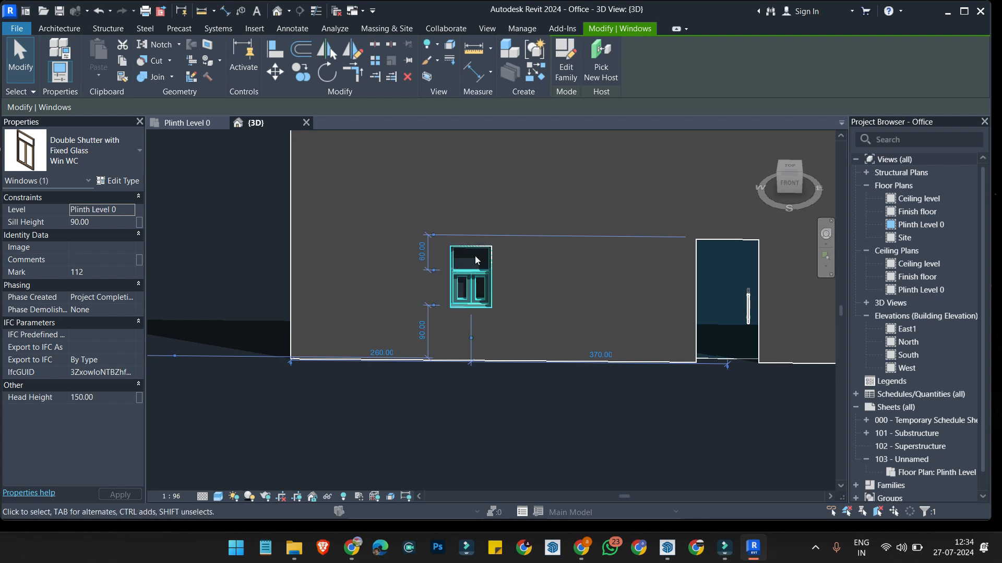
left_click(537, 201)
scroll(471, 255, "up", 3)
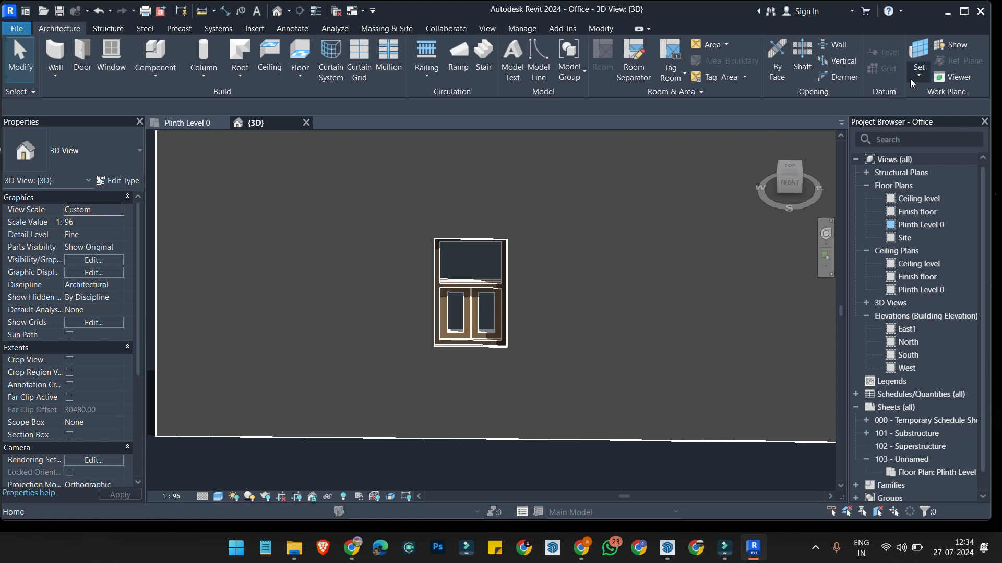
Step: Switch to SketchUp and draw a window-sized rectangle on the wall adjoining the one with the door opening
key("alt")
left_click(948, 10)
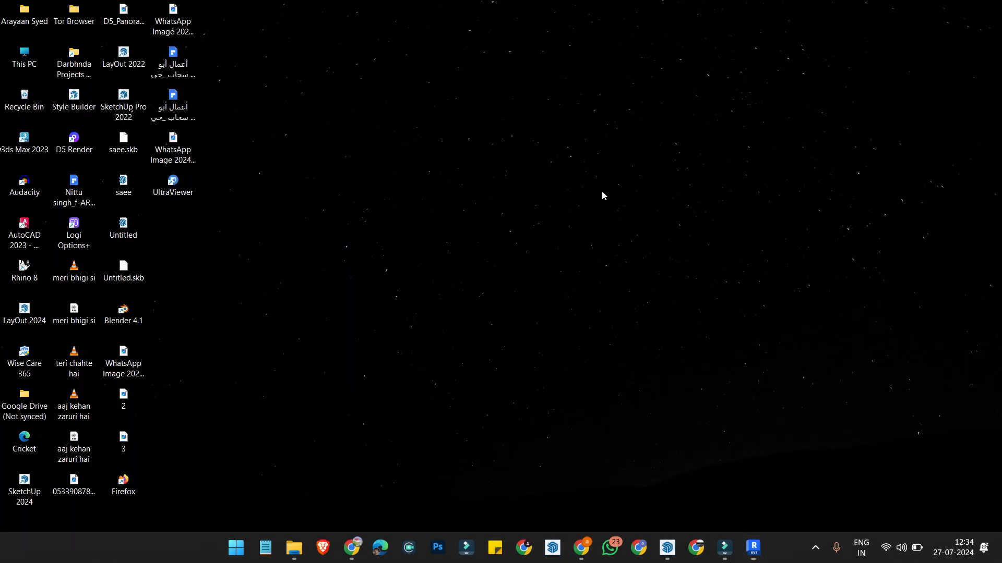
left_click(668, 552)
middle_click_drag(458, 359, 440, 159)
key("r")
left_click(441, 160)
left_click(561, 226)
key("space")
Step: Push the rectangle through the full thickness of the wall with Push/Pull to cut a window opening
scroll(512, 208, "up", 5)
left_click(563, 204)
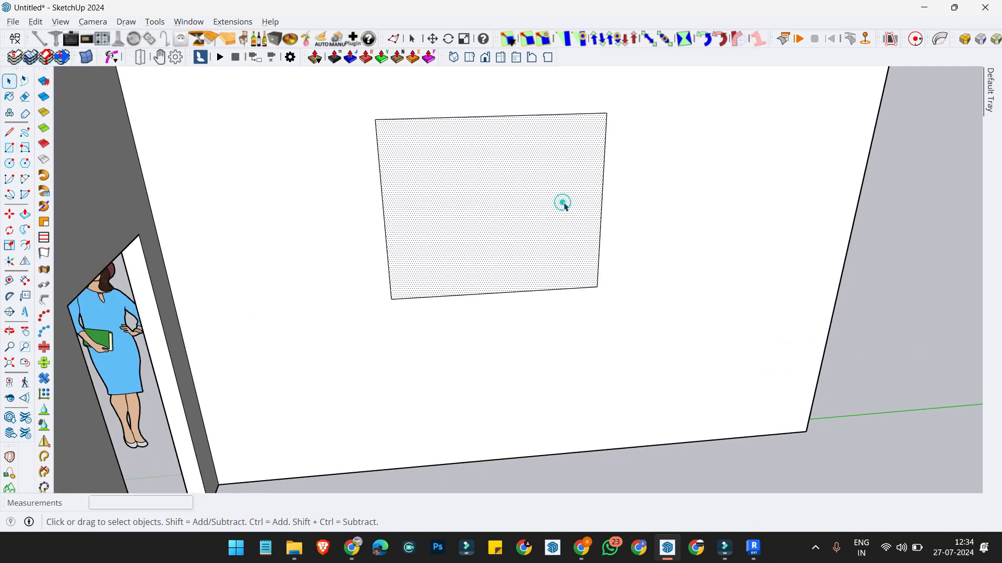
key("p")
left_click(545, 212)
middle_click_drag(557, 203, 470, 230)
middle_click_drag(680, 245, 501, 261)
scroll(859, 277, "down", 1)
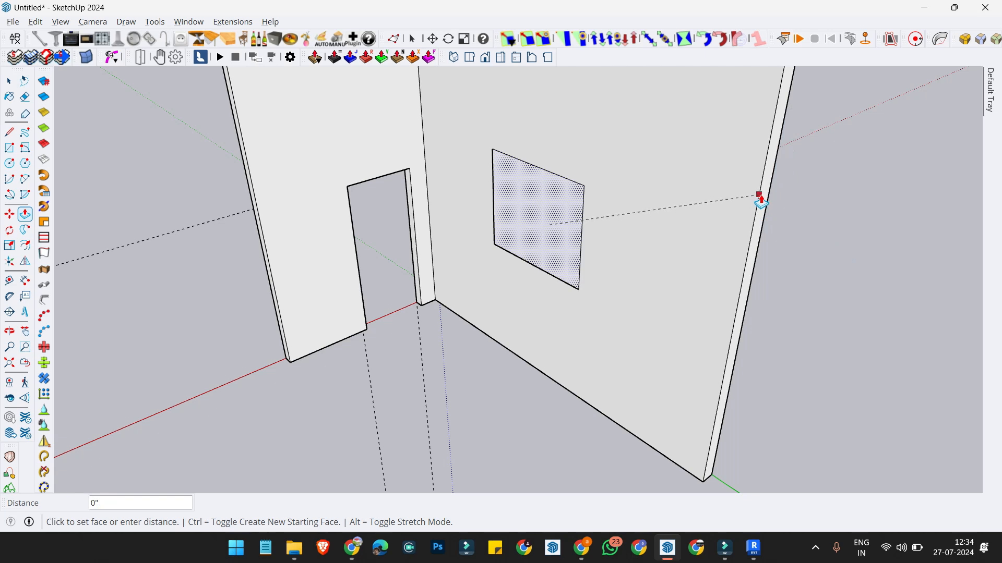
left_click(759, 197)
middle_click_drag(619, 251, 533, 230)
key("space")
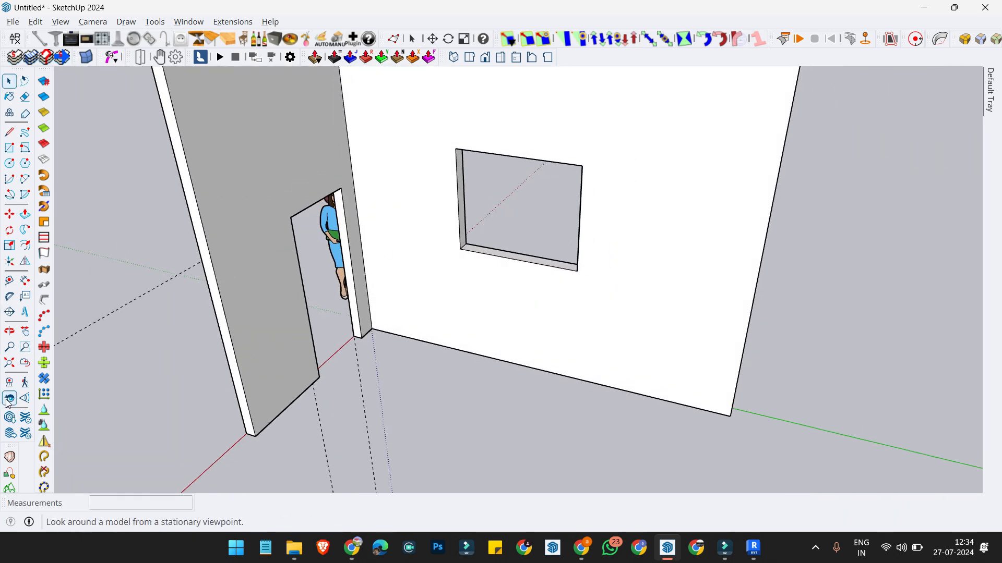
Step: Search 3D Warehouse for "window" and load the 13 KB two-pane "Window" model directly into the scene
left_click(10, 417)
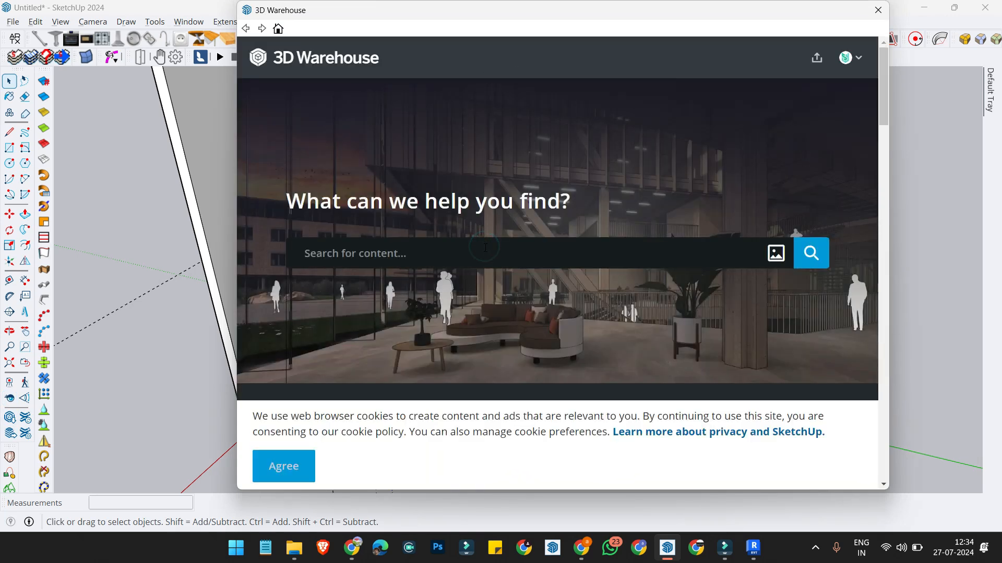
type("d")
key("BackSpace")
type("window")
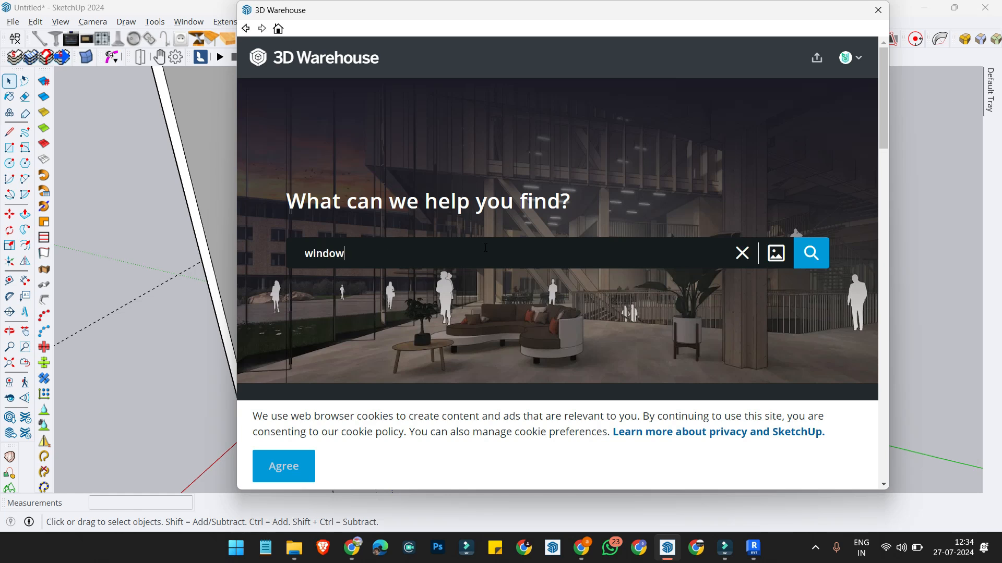
key("Return")
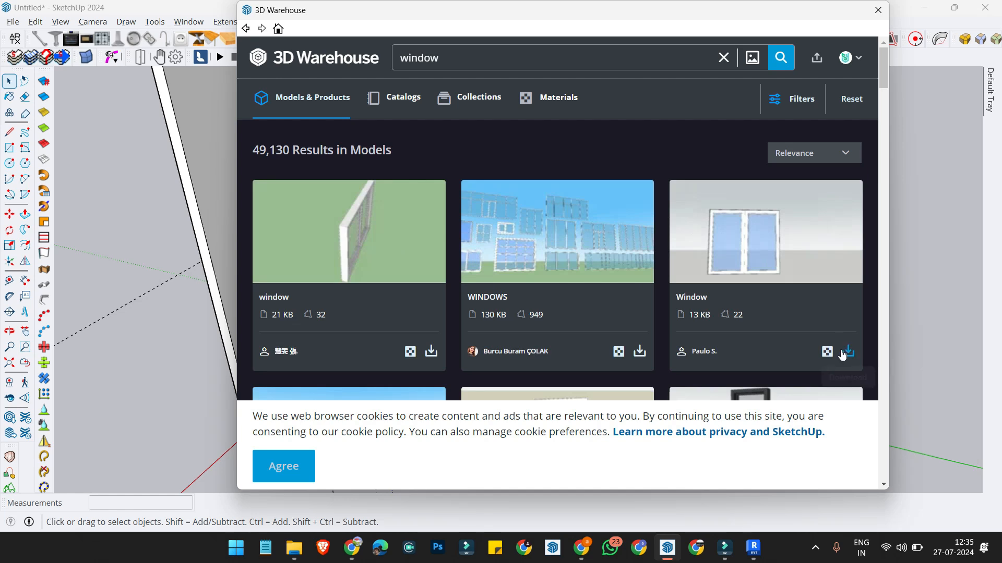
left_click(847, 351)
left_click(501, 268)
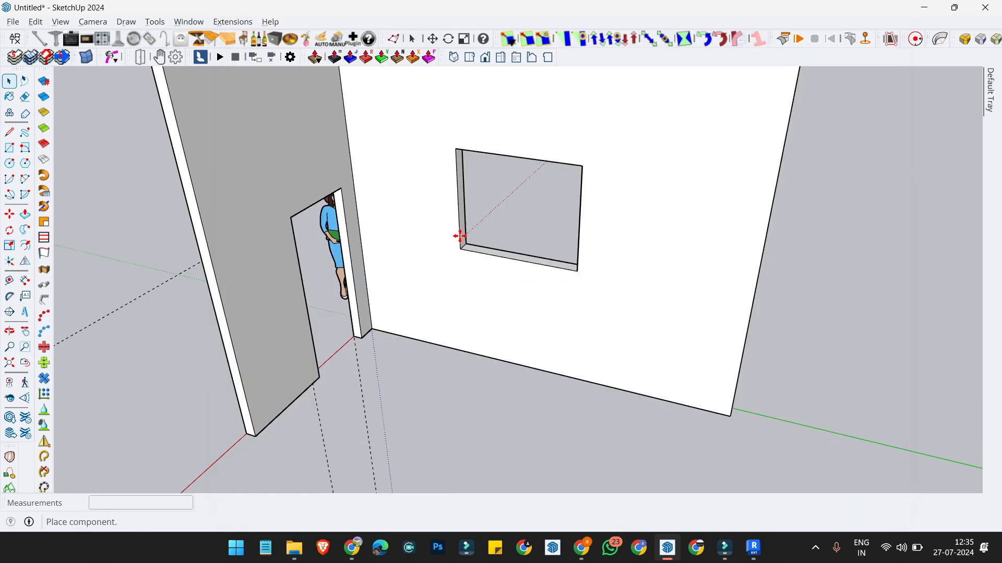
Step: Place the window component by the opening's lower corner and rotate it 90° to align with the wall
scroll(467, 243, "up", 8)
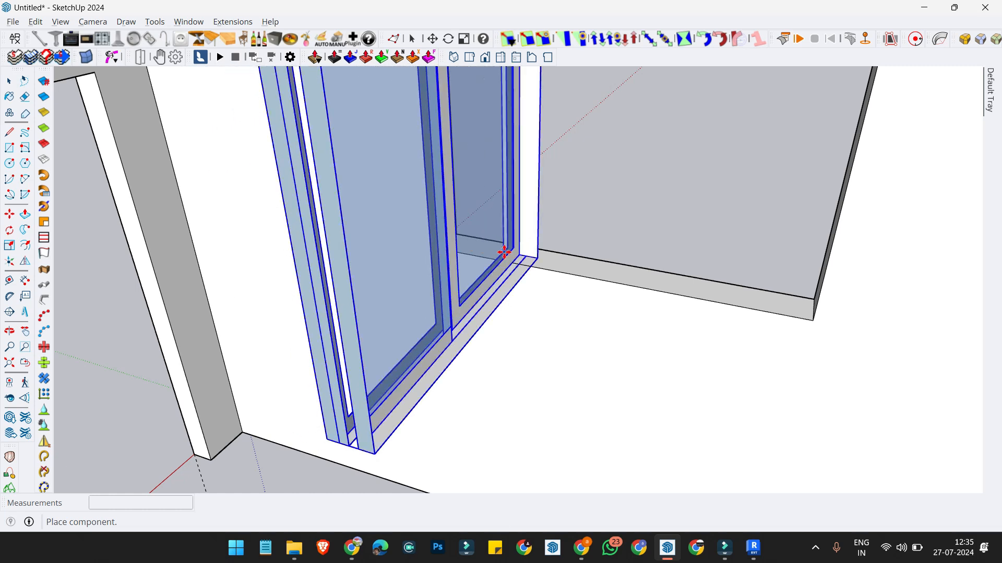
left_click(504, 252)
scroll(522, 261, "up", 5)
key("q")
left_click(538, 253)
left_click(530, 257)
left_click(573, 260)
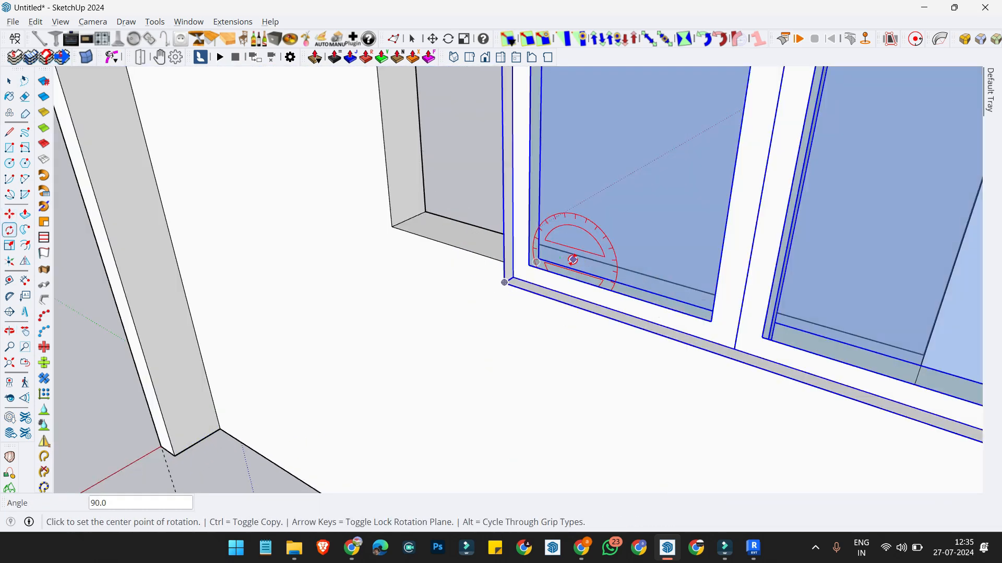
scroll(447, 224, "down", 3)
scroll(543, 245, "up", 3)
Step: Move the window component by its lower corner onto the matching lower corner of the wall opening
key("m")
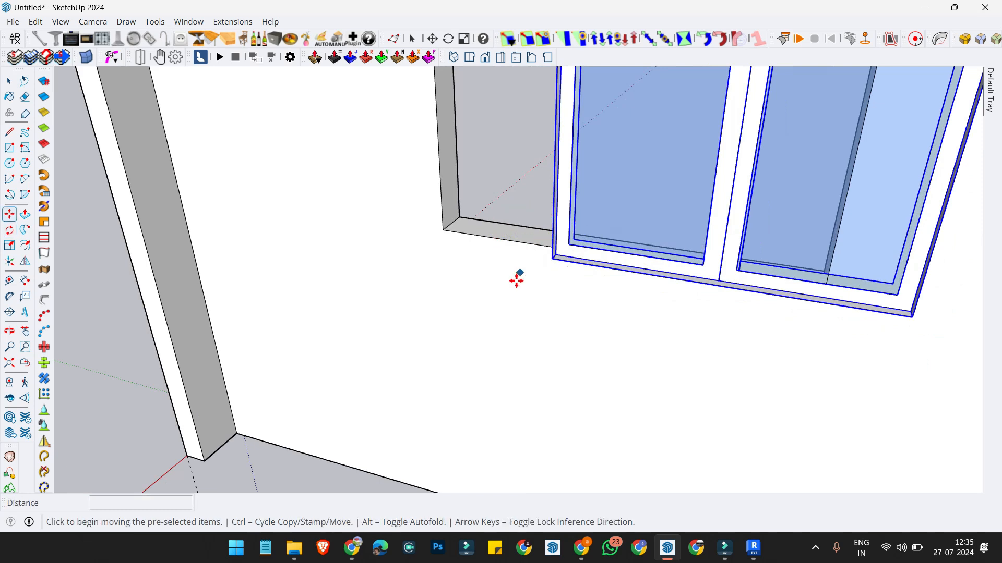
left_click(548, 261)
left_click(447, 230)
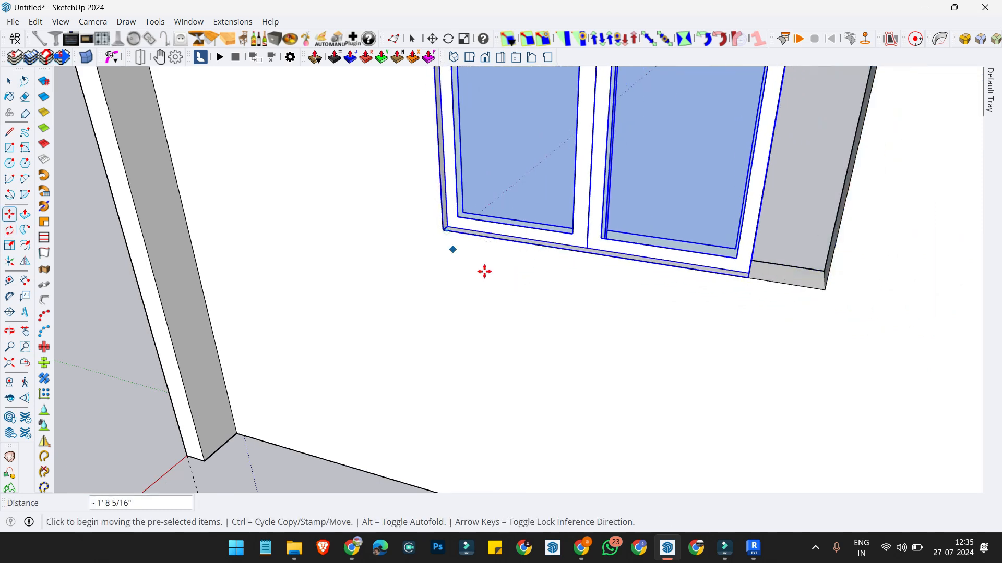
Step: Scale the window component in width by about 1.19 so its side reaches the far edge of the wall opening
key("space")
scroll(483, 271, "down", 5)
scroll(631, 216, "up", 2)
key("s")
scroll(629, 215, "up", 5)
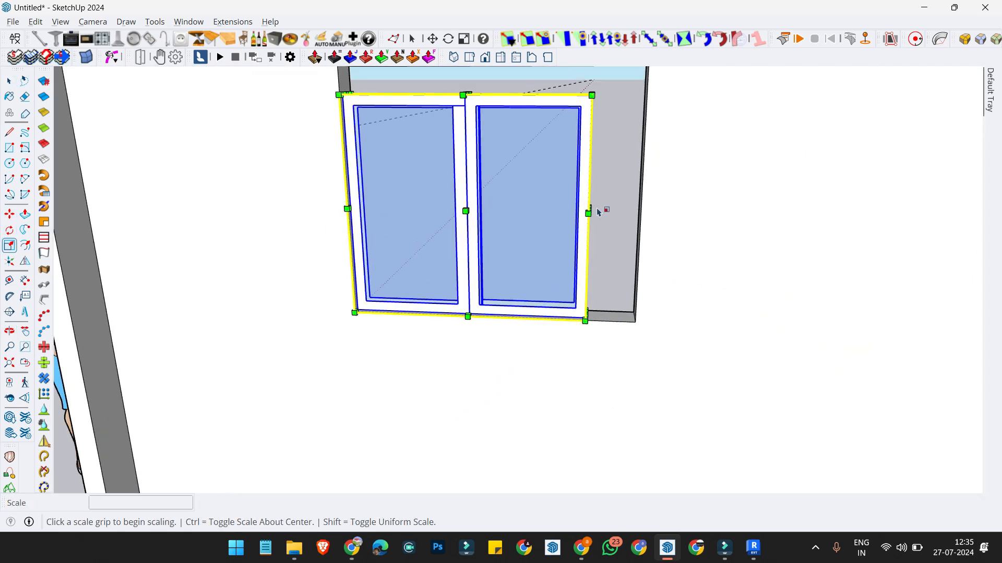
left_click(621, 212)
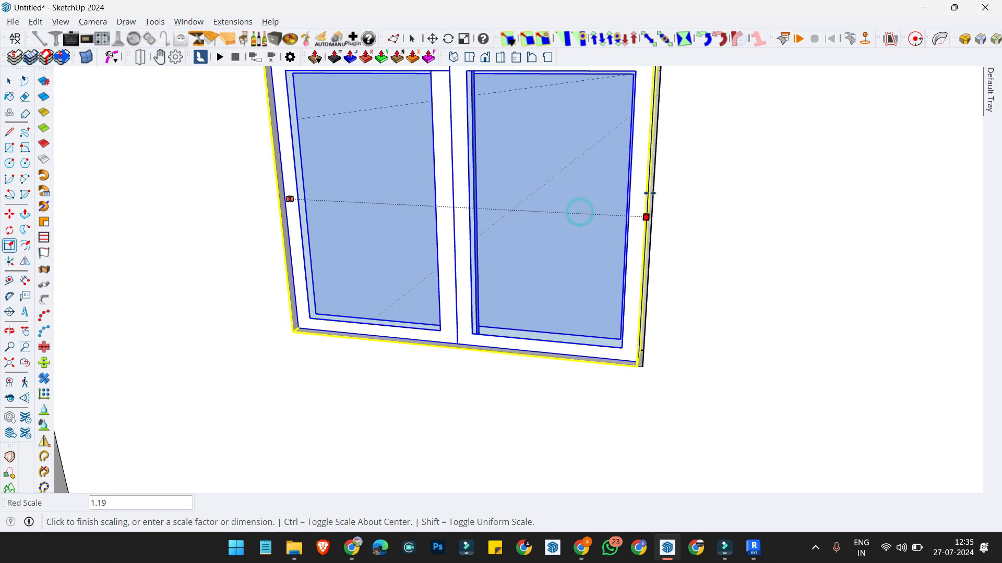
left_click(651, 192)
Step: Scale the window component upward so its frame meets the top edge of the wall opening
scroll(595, 186, "down", 3)
scroll(506, 118, "up", 2)
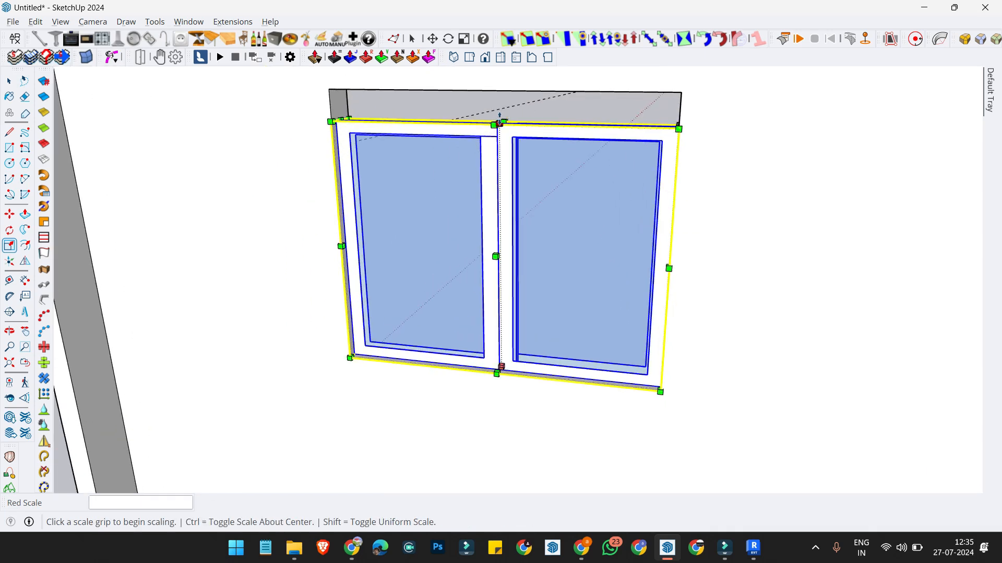
left_click(499, 122)
left_click(500, 90)
key("space")
scroll(471, 153, "down", 4)
scroll(472, 153, "down", 3)
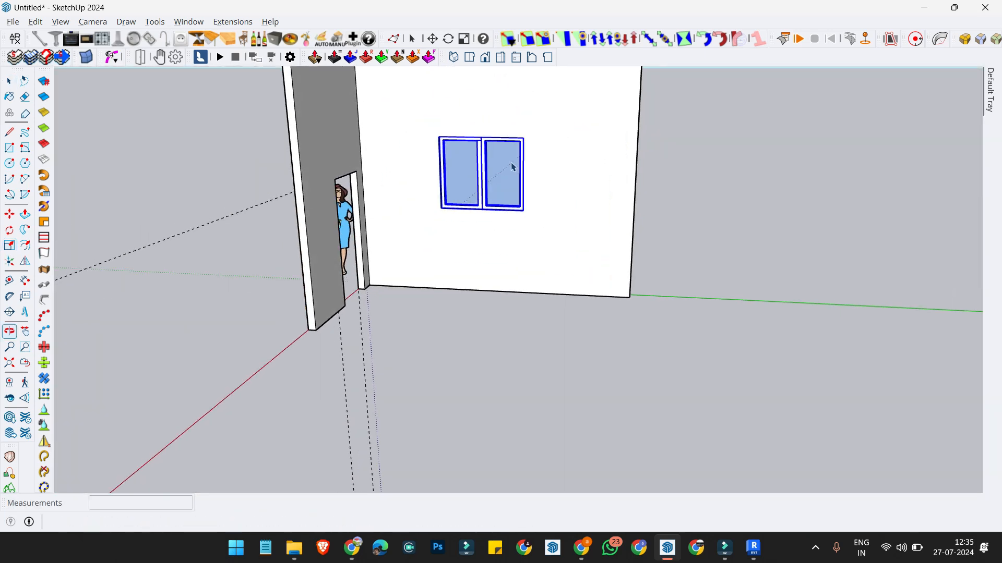
Step: Copy the window component out of the wall twice, placing both copies in front of the wall
scroll(574, 196, "up", 2)
left_click(818, 317)
left_click(459, 214)
key("m")
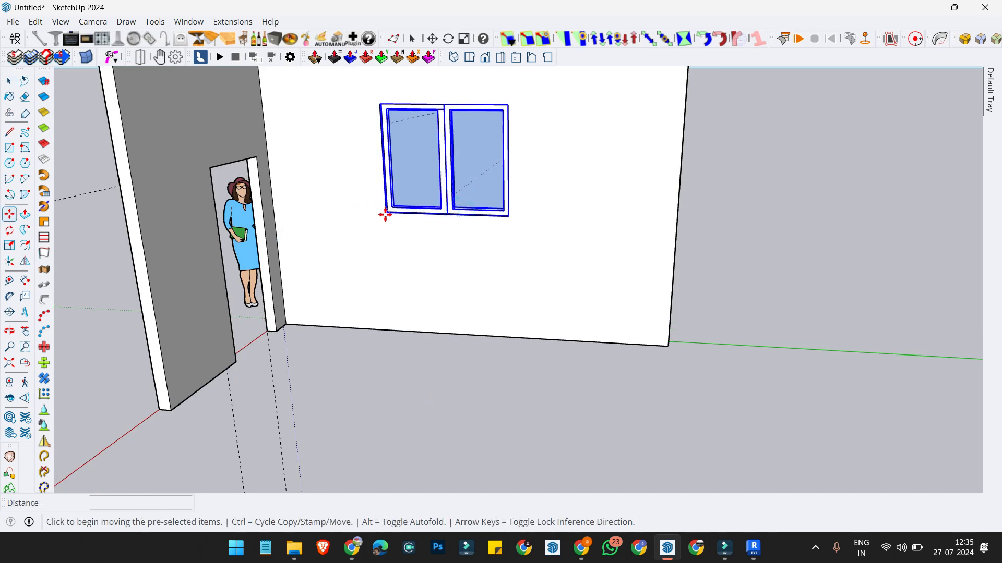
key("ctrl")
left_click(385, 215)
left_click(649, 405)
left_click(664, 408)
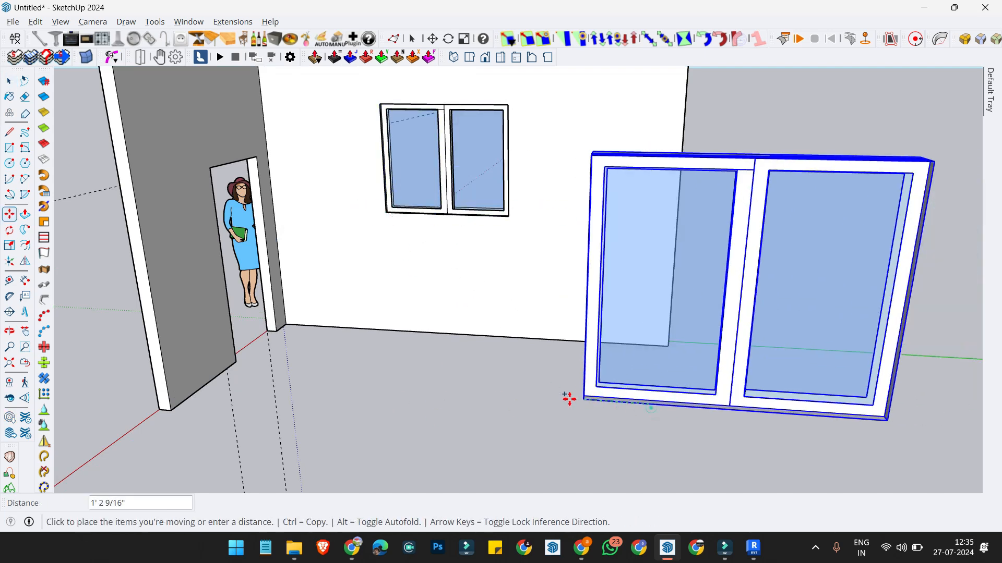
scroll(569, 399, "down", 2)
key("ctrl")
left_click(401, 429)
key("space")
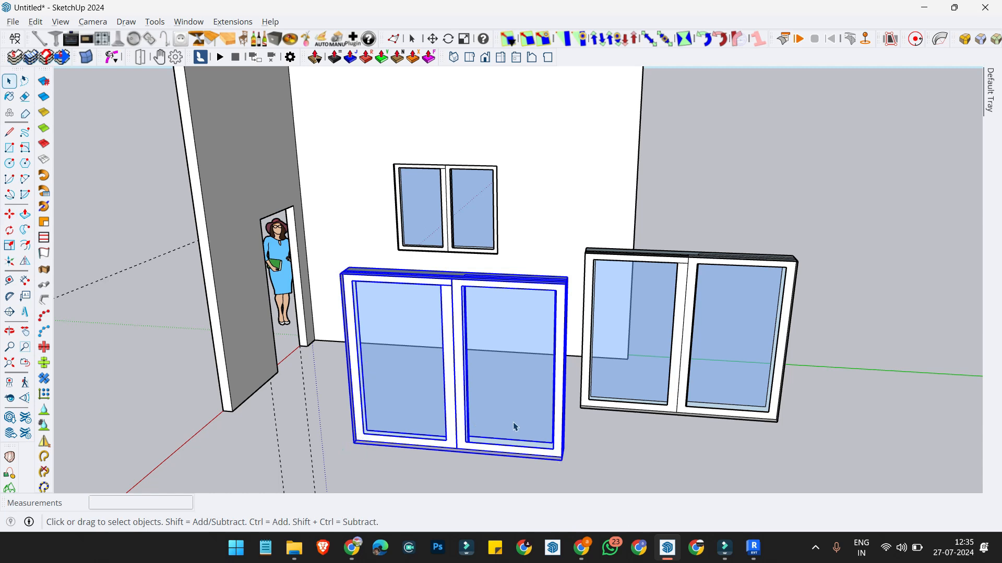
Step: Delete both window copies standing in front of the wall
key("Delete")
left_click(679, 386)
key("Delete")
scroll(554, 338, "down", 1)
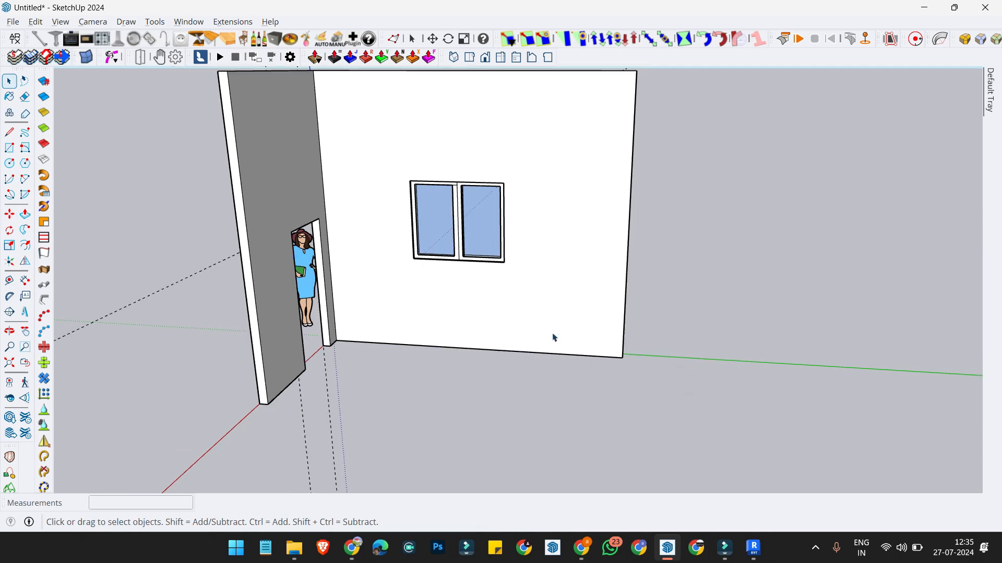
scroll(528, 343, "down", 2)
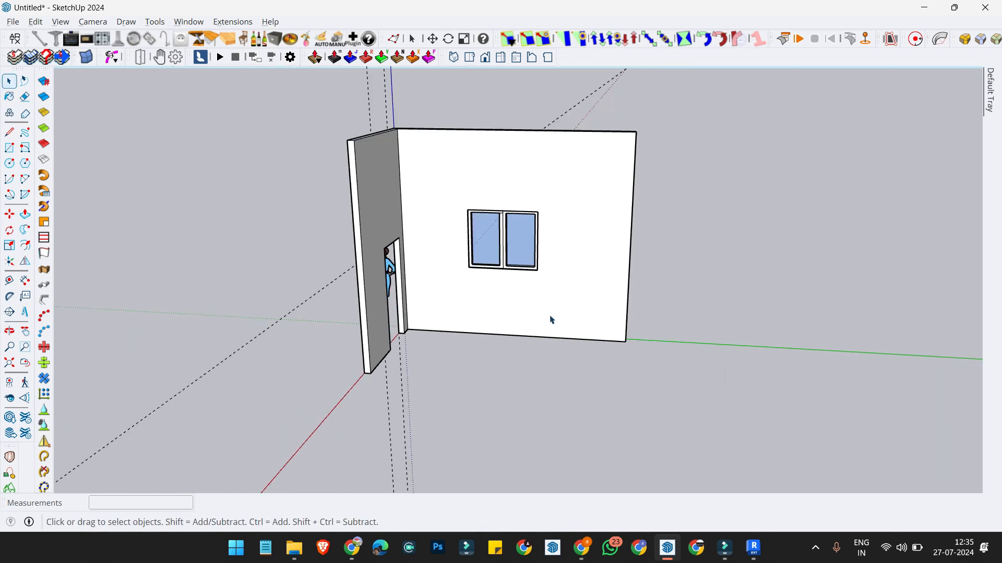
Step: Switch to Revit and set the Win WC window type's height to 70 and width to 50
key("alt+Tab")
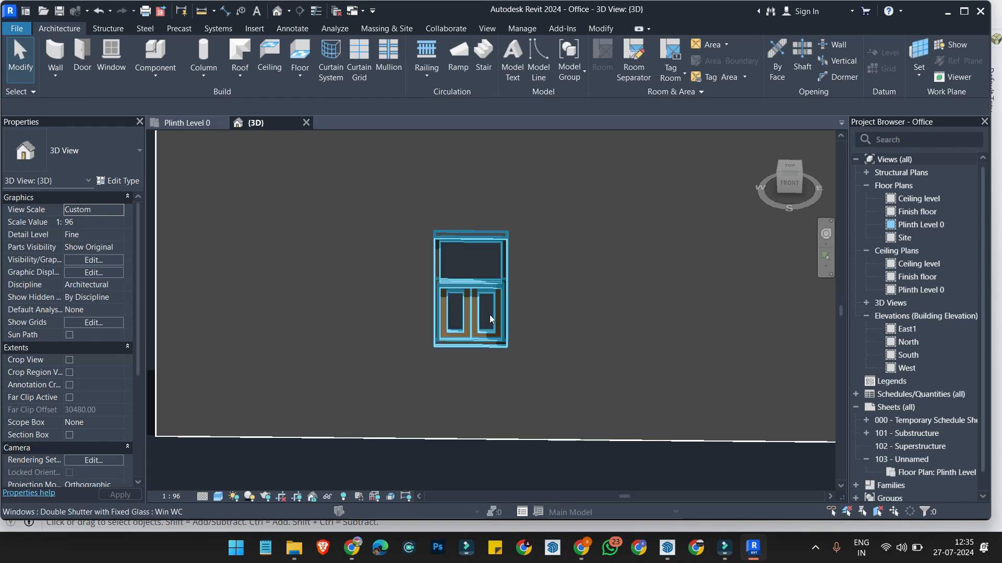
left_click(490, 342)
left_click(119, 181)
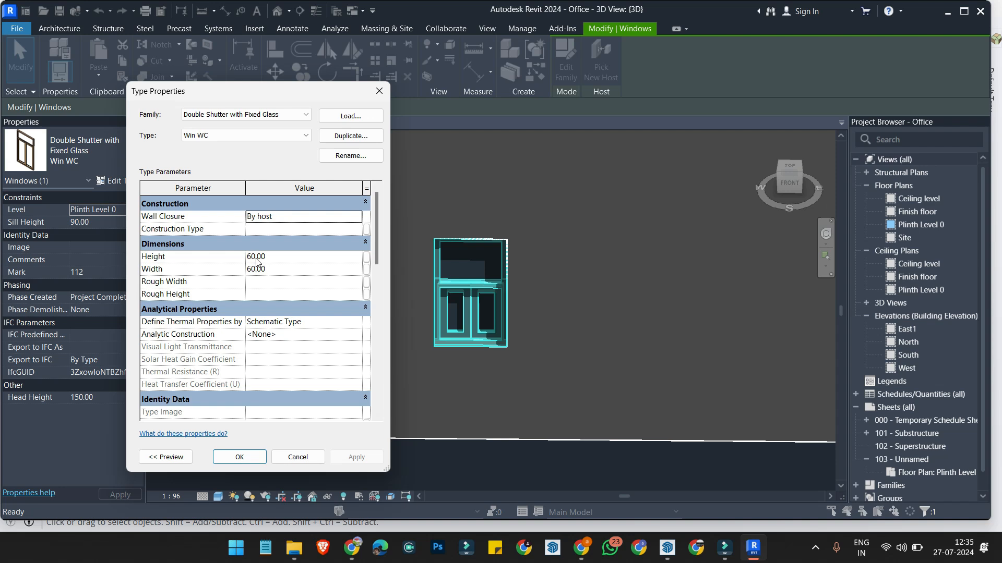
type("70")
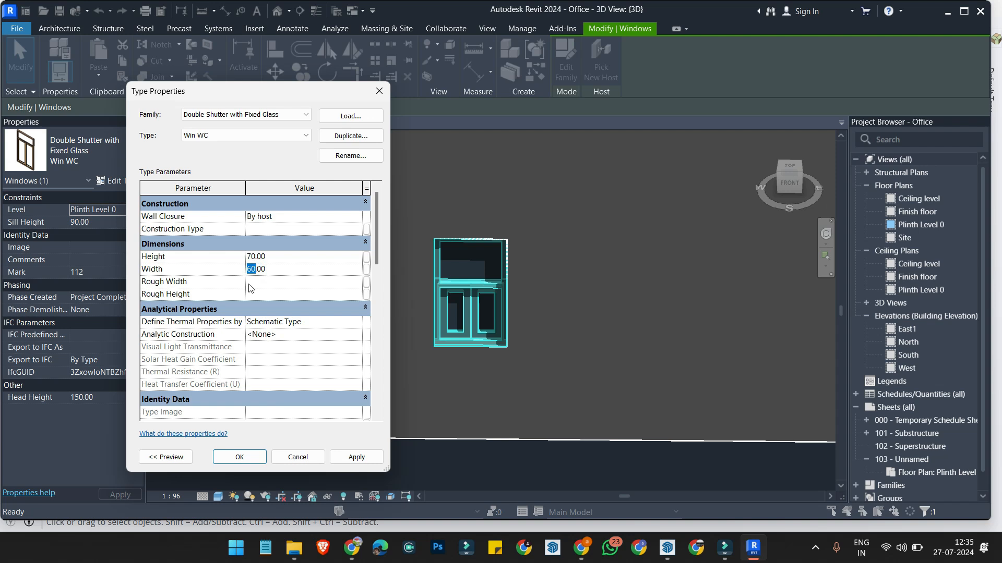
left_click(349, 457)
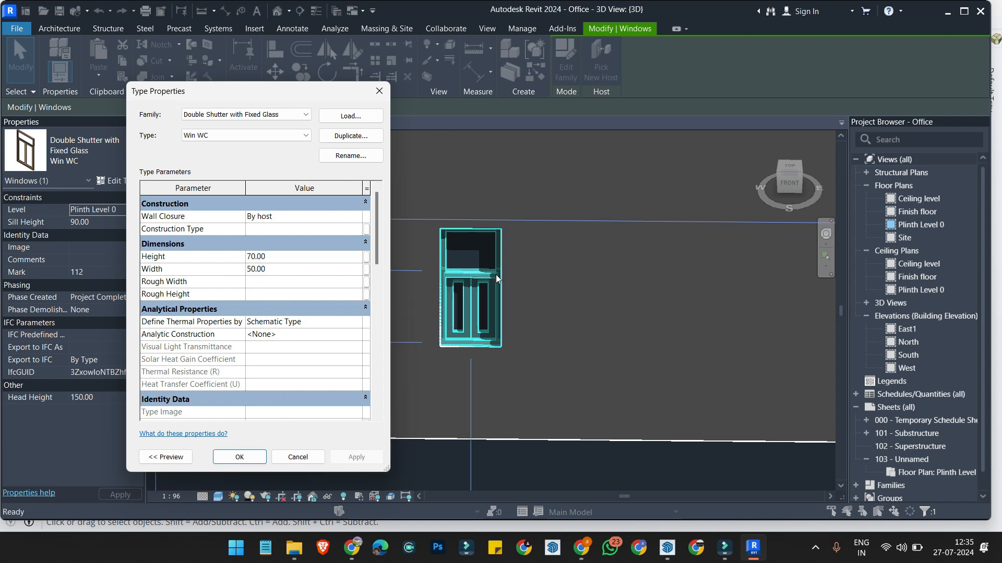
left_click(379, 91)
Step: Switch to SketchUp and push the bottom face of the window opening down 5 3/8" with Push/Pull
key("alt+Tab")
middle_click_drag(433, 235, 446, 242)
scroll(517, 311, "up", 8)
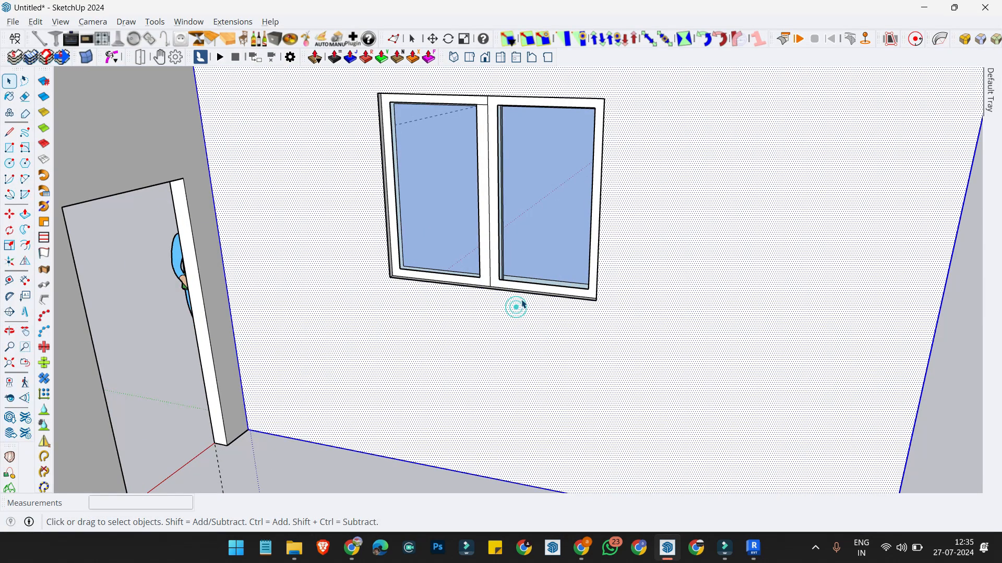
scroll(527, 291, "up", 3)
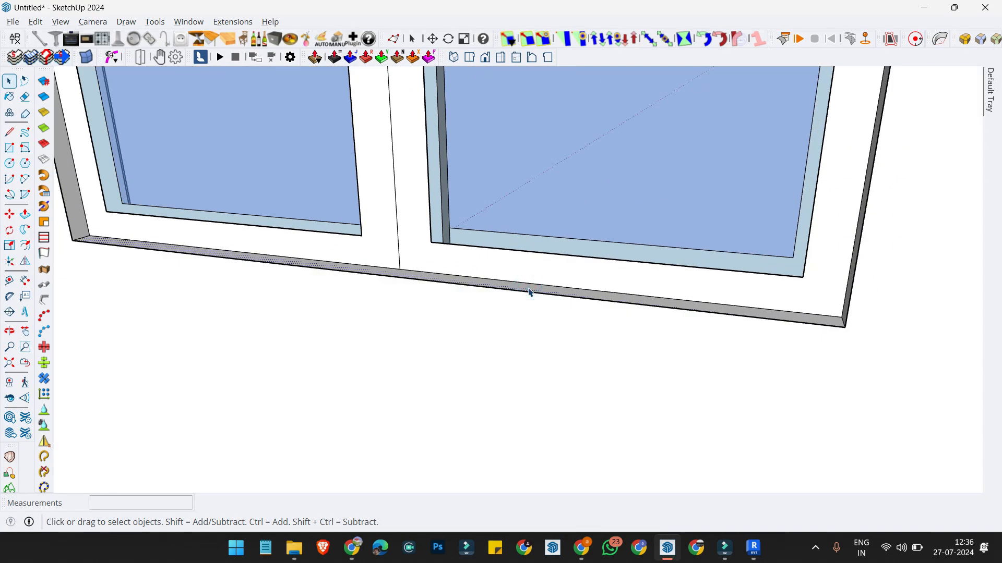
key("p")
left_click(528, 292)
left_click(500, 365)
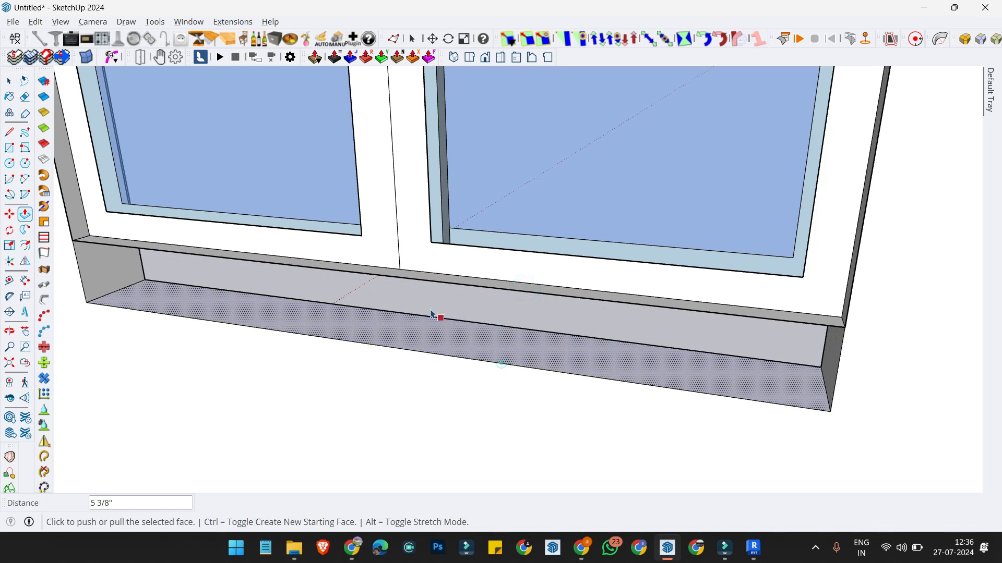
key("space")
Step: Scale the window component downward by about 1.09 to reach the bottom of the deepened opening
scroll(451, 282, "up", 3)
scroll(450, 282, "down", 8)
scroll(491, 261, "up", 3)
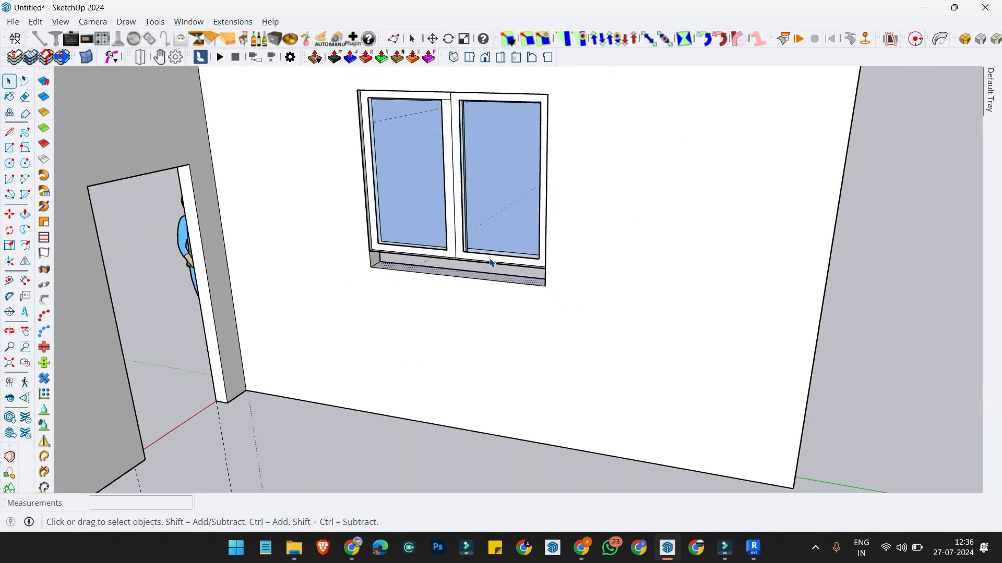
key("s")
scroll(459, 267, "up", 3)
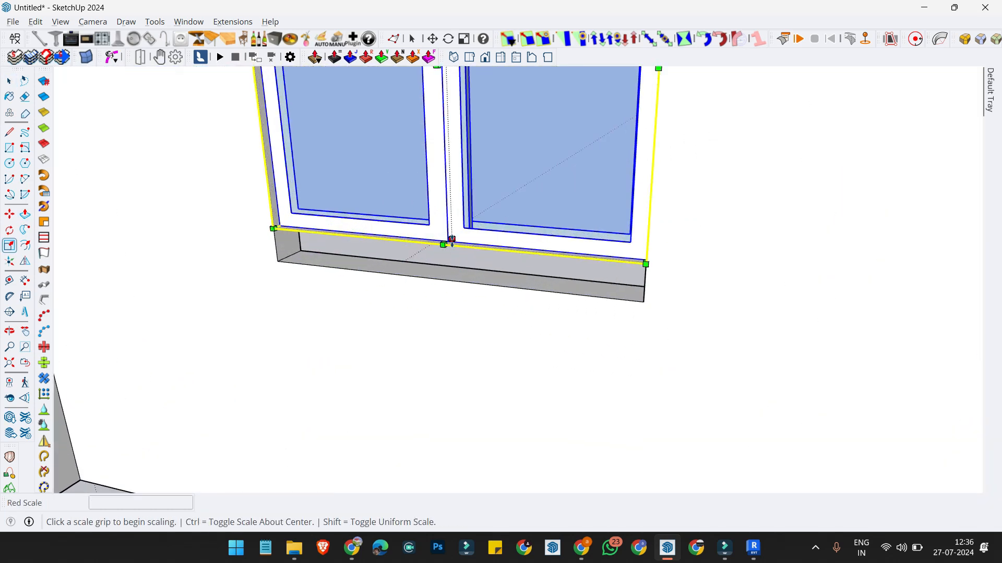
left_click(444, 246)
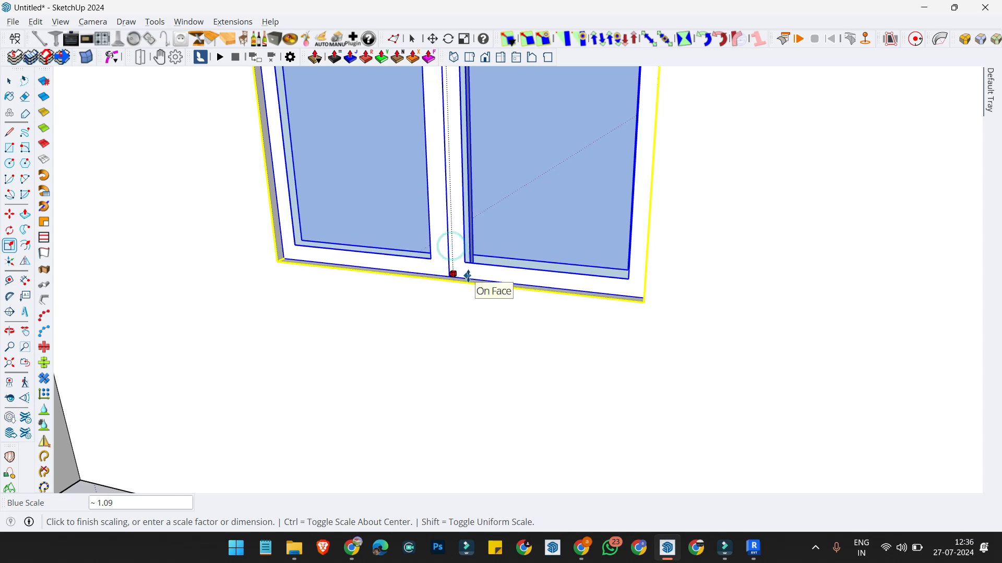
left_click(467, 275)
key("space")
scroll(468, 277, "down", 5)
scroll(462, 257, "up", 2)
scroll(449, 257, "down", 2)
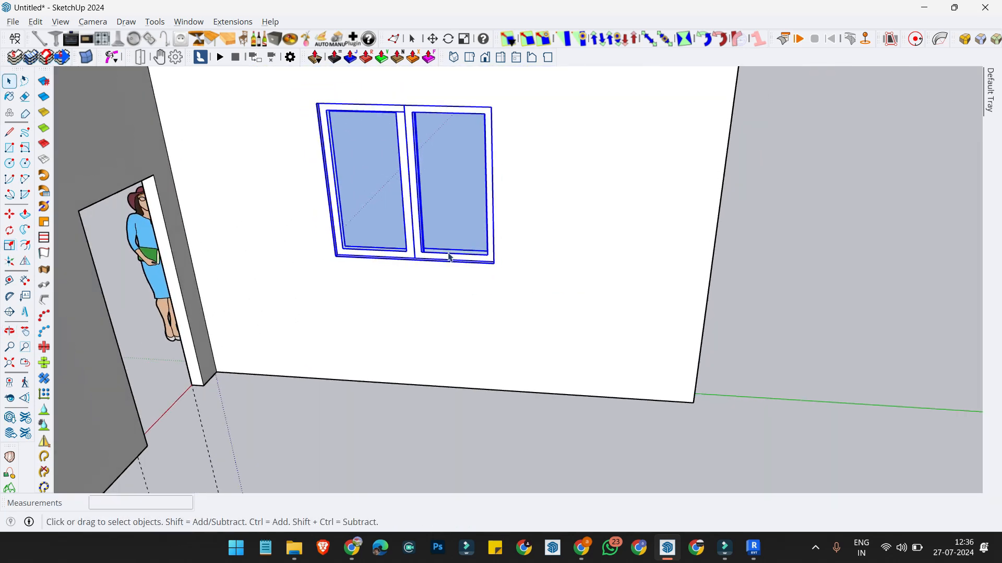
Step: Switch to Revit, open the Plinth Level 0 floor plan, and select the kitchen counter with stools beside the Lounge
key("alt+Tab")
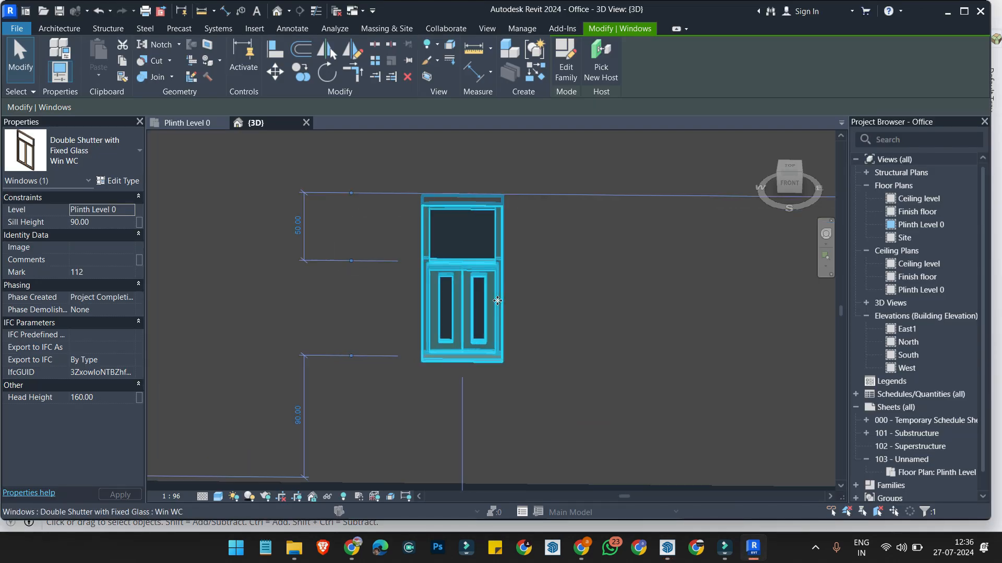
scroll(525, 280, "down", 1)
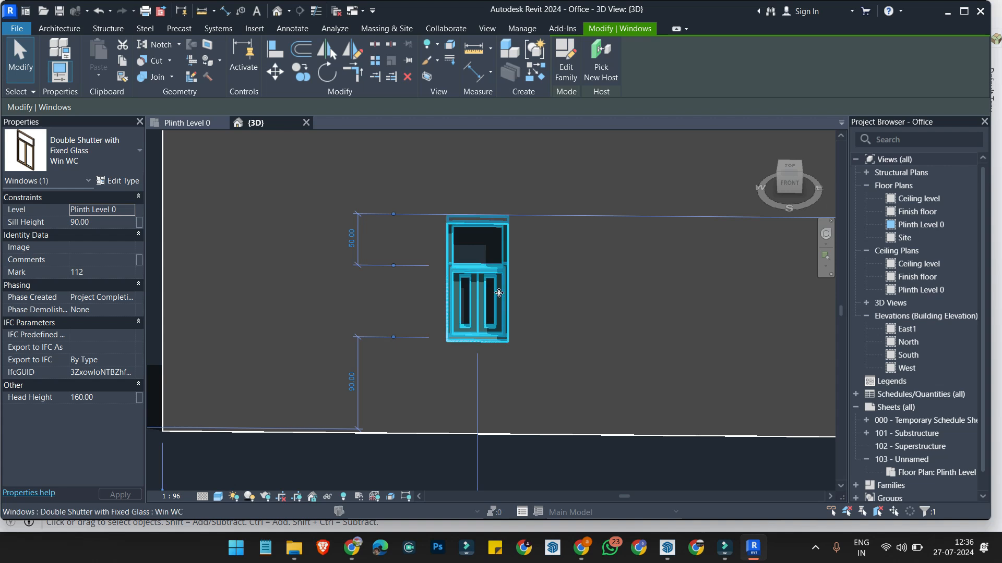
scroll(498, 290, "down", 2)
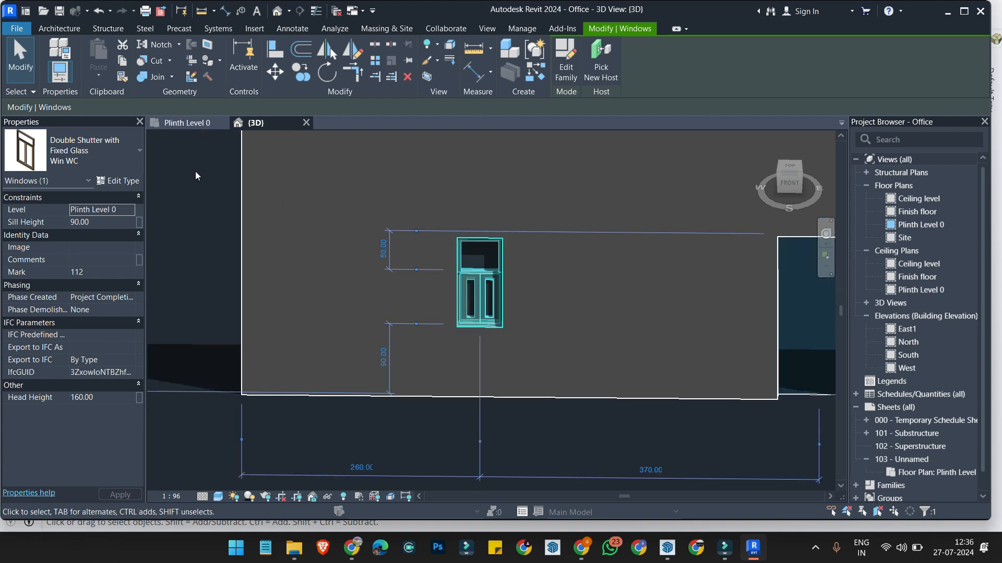
left_click(191, 127)
scroll(544, 346, "down", 4)
scroll(324, 379, "up", 1)
left_click(325, 380)
scroll(326, 379, "up", 3)
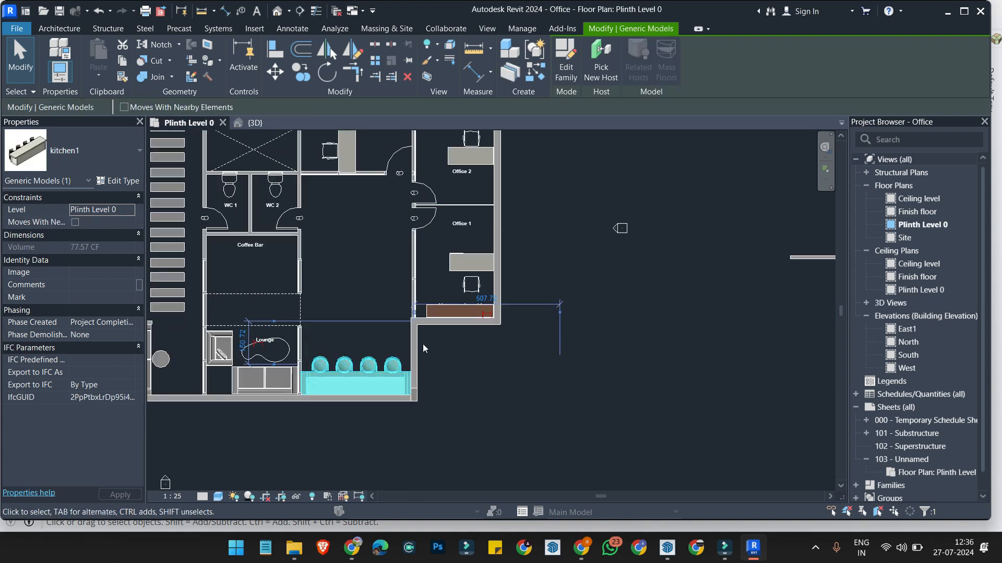
Step: Set the kitchen counter's vertical placement dimension to 300, and undo the move
scroll(241, 343, "up", 3)
left_click(241, 344)
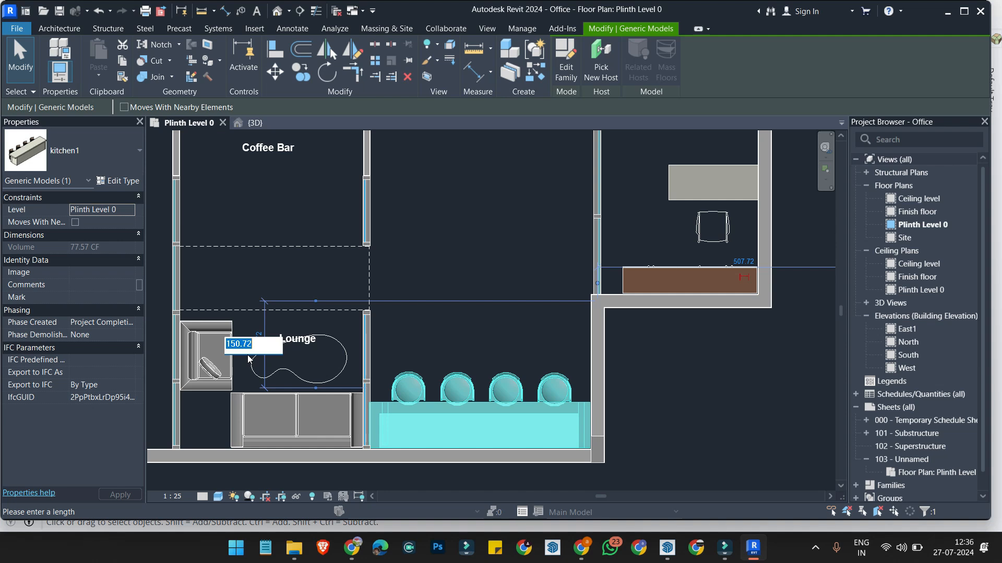
key("Return")
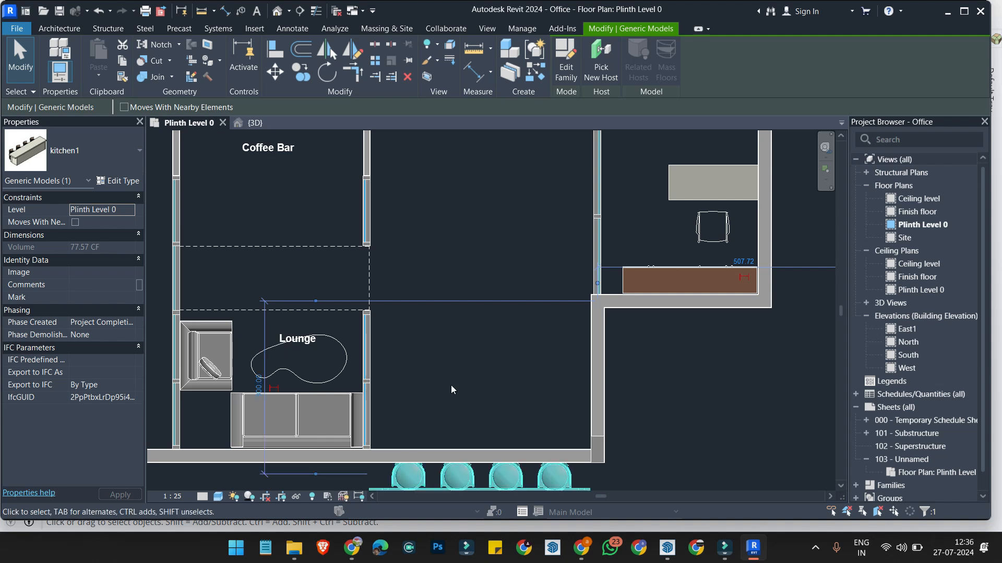
scroll(493, 342, "down", 2)
key("ctrl+z")
Step: Set the kitchen counter's horizontal placement dimension to 600 to shift it sideways
left_click(492, 405)
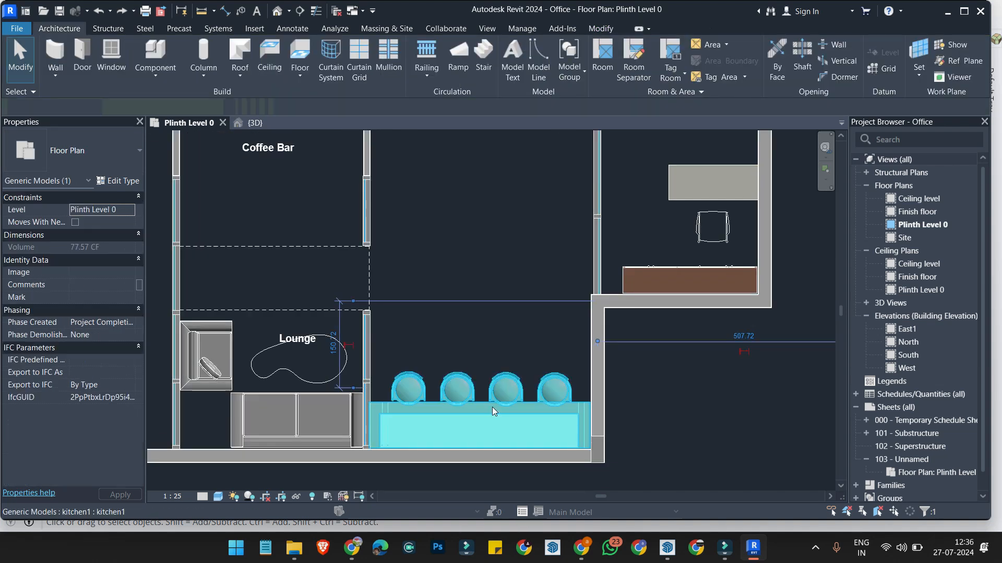
scroll(585, 333, "down", 1)
left_click(709, 335)
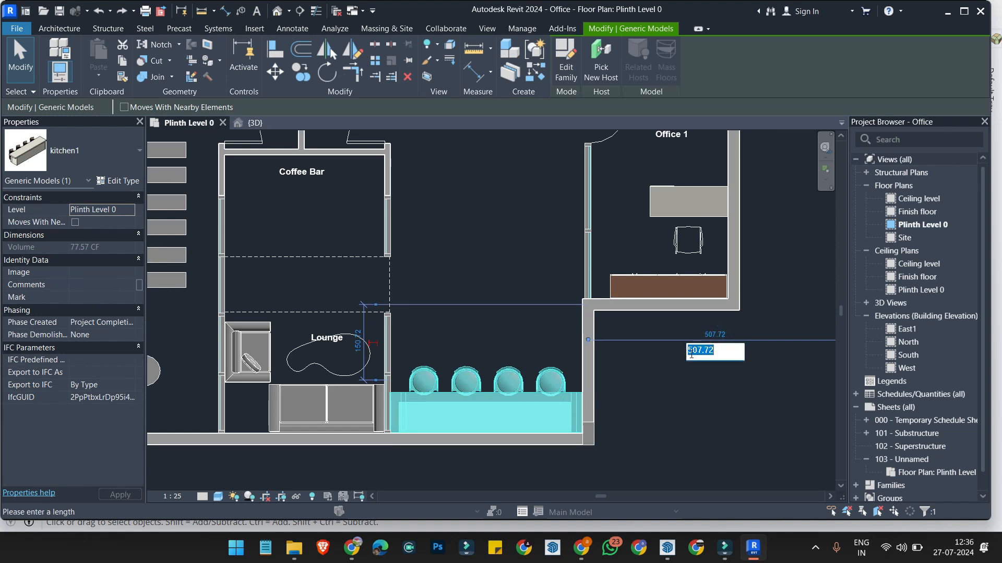
type("600")
key("Return")
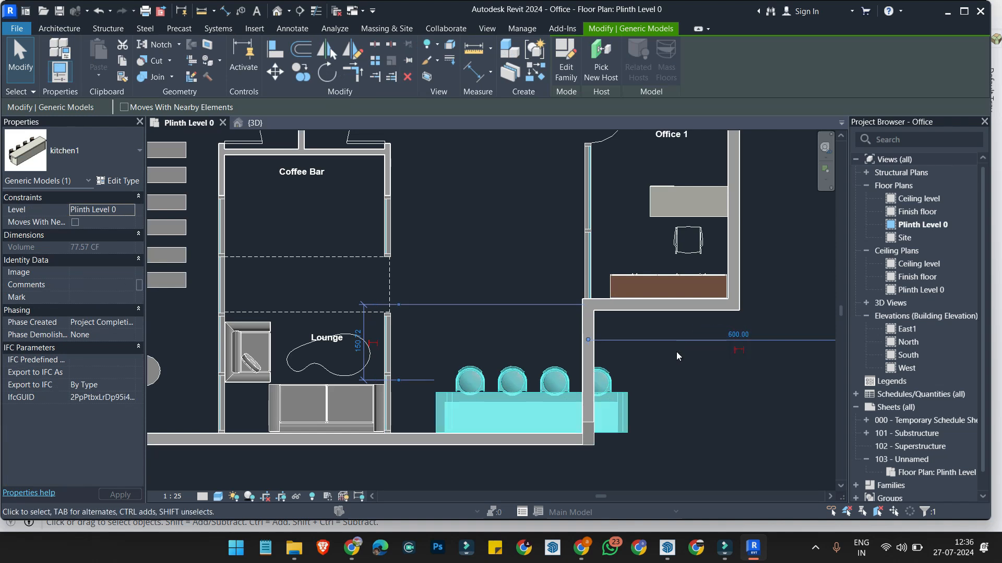
left_click(664, 379)
Step: Examine the kitchen1 type properties for editable dimension parameters and close them without changes
left_click(544, 388)
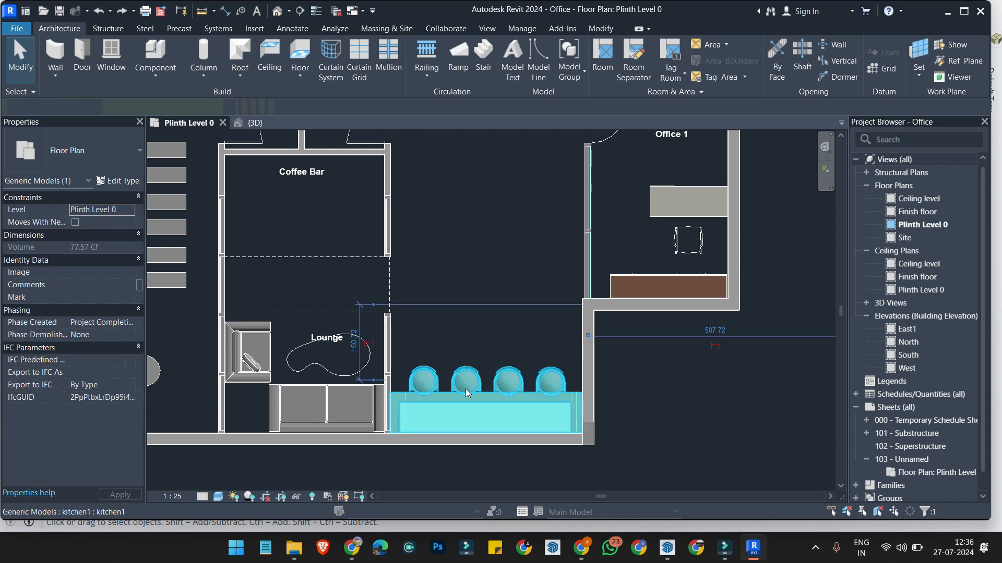
left_click(137, 182)
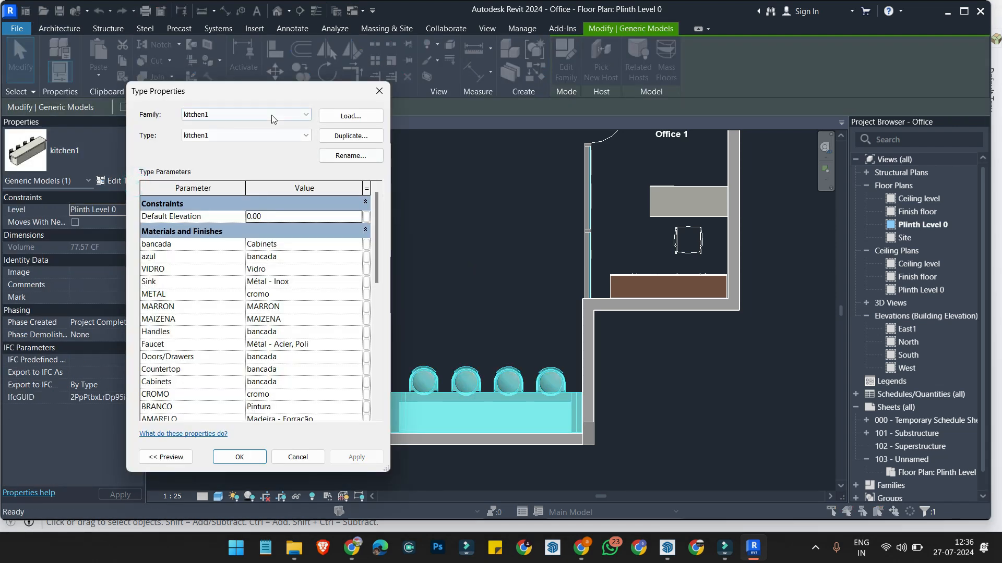
left_click_drag(264, 94, 548, 64)
scroll(575, 372, "down", 6)
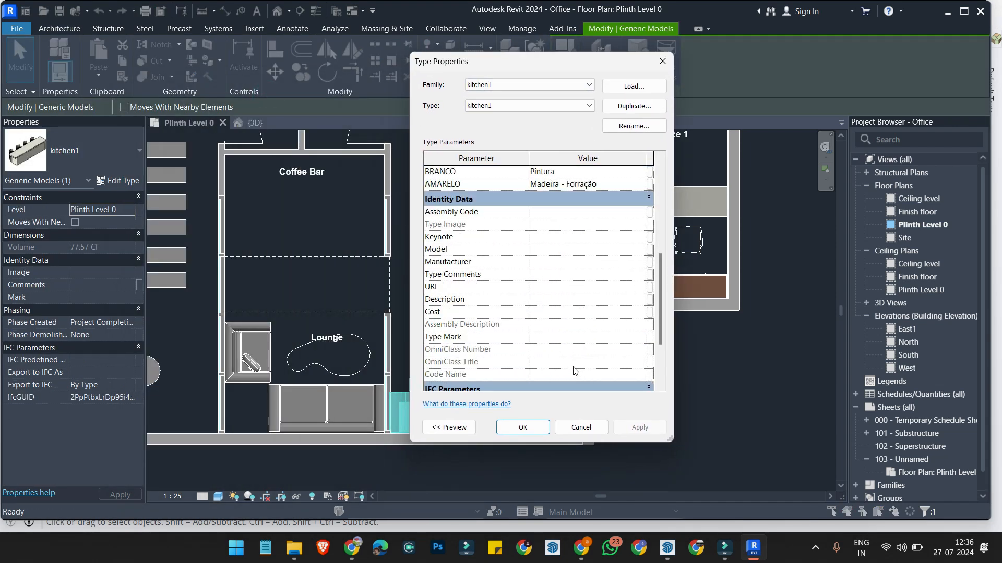
scroll(575, 372, "down", 3)
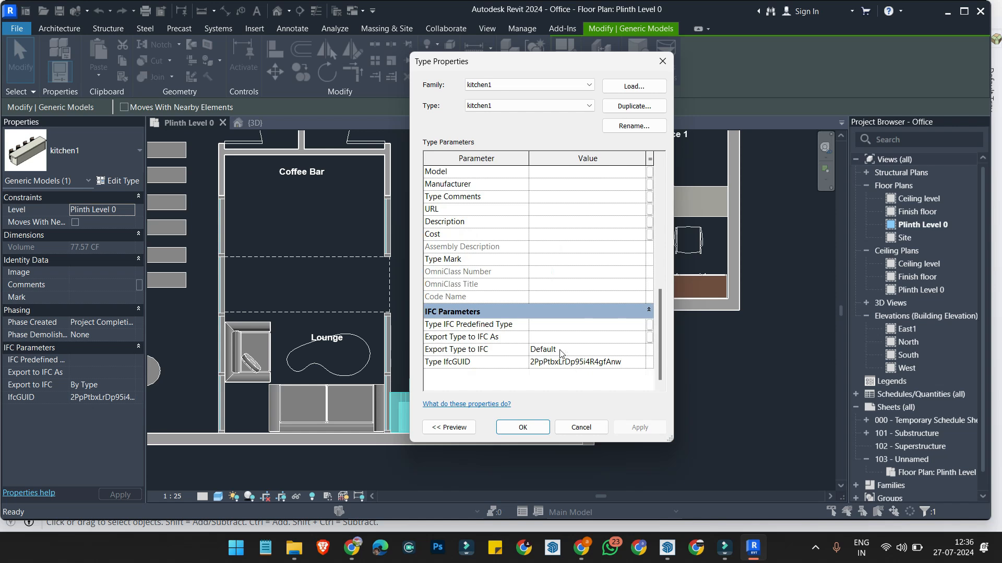
scroll(569, 276, "up", 3)
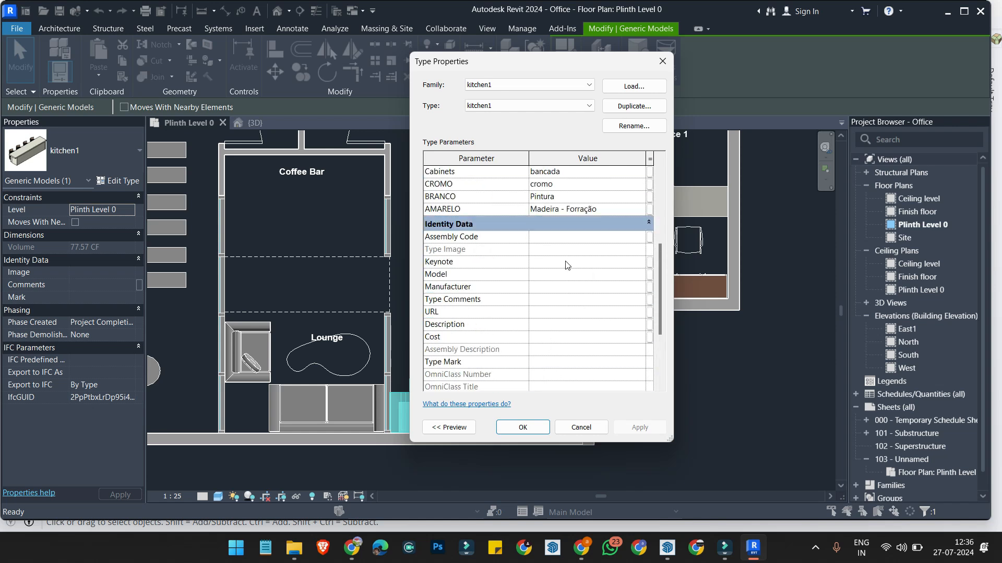
left_click(576, 428)
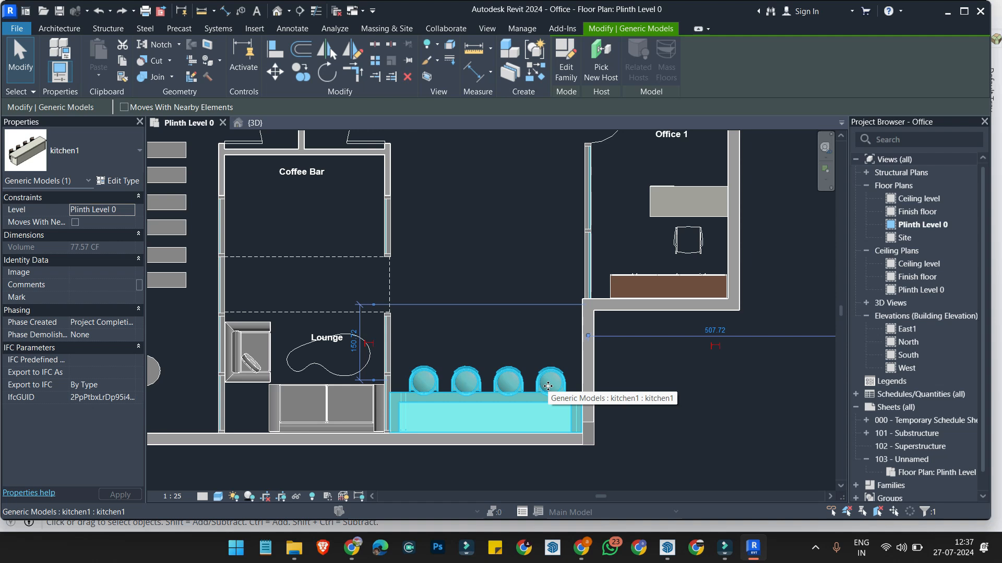
scroll(532, 348, "down", 1)
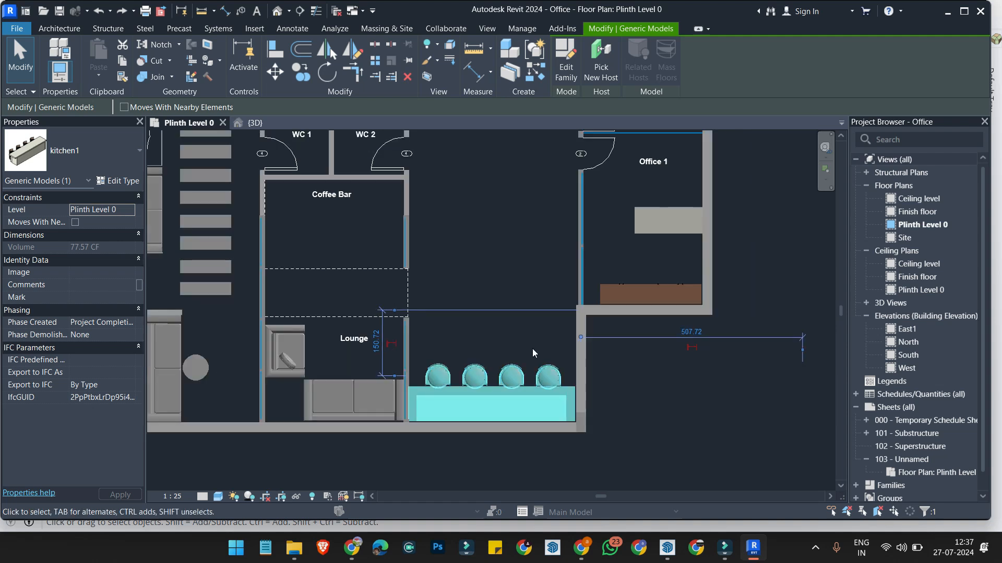
scroll(574, 410, "down", 1)
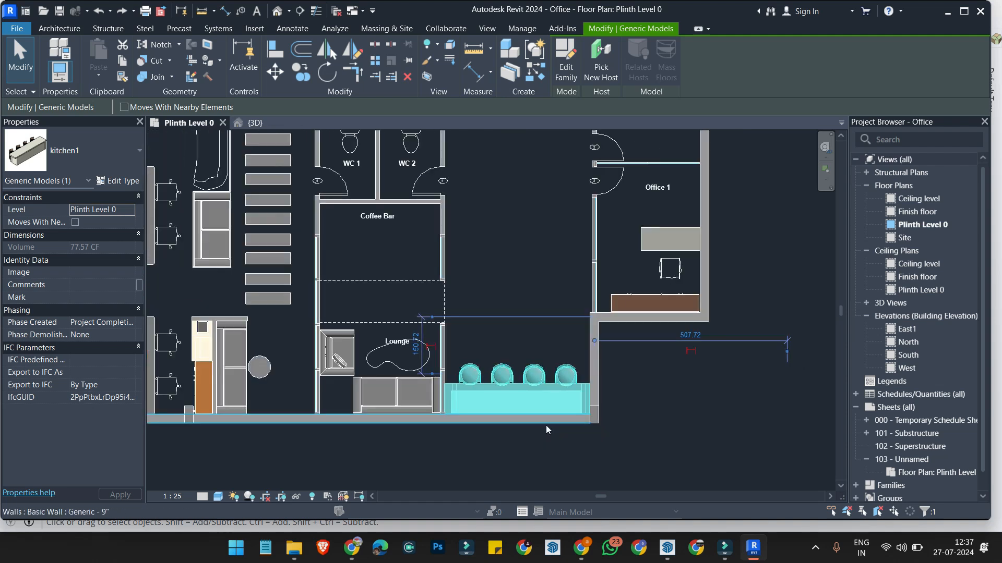
scroll(543, 428, "up", 1)
scroll(537, 431, "up", 2)
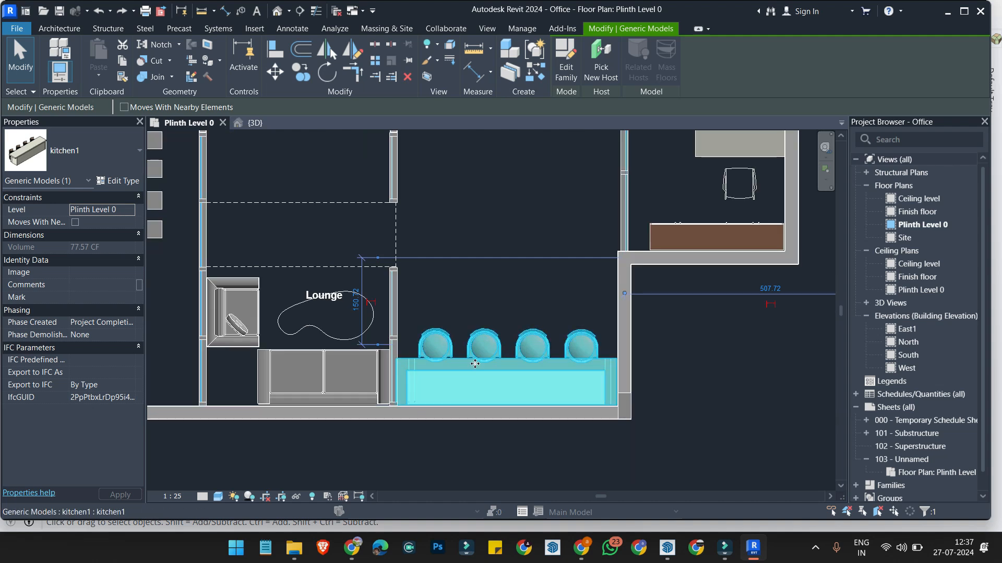
scroll(398, 309, "down", 1)
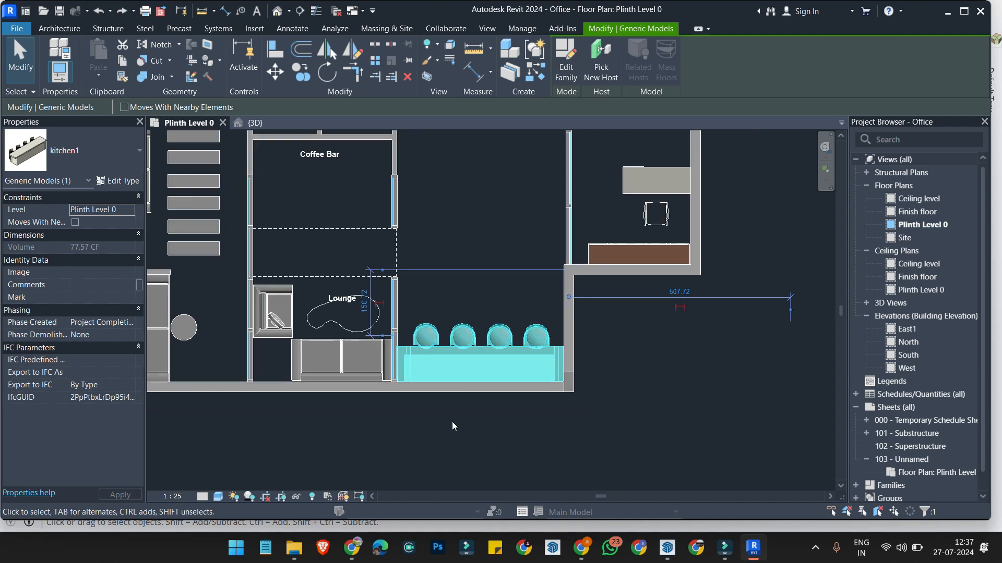
scroll(452, 422, "up", 1)
scroll(452, 422, "up", 1)
scroll(490, 394, "down", 1)
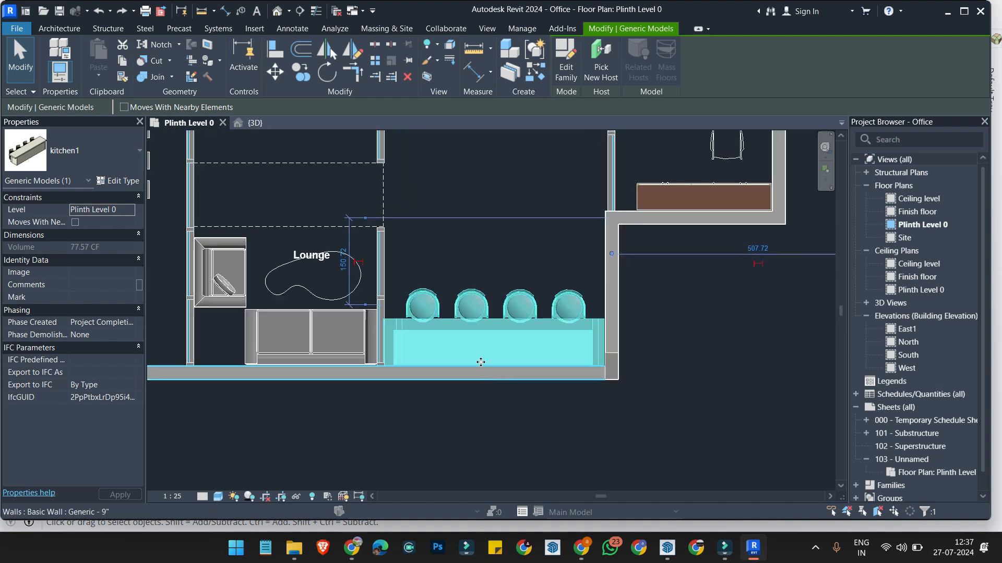
Step: Switch to SketchUp to look over the window in the wall, and return to the Revit floor plan
left_click(521, 526)
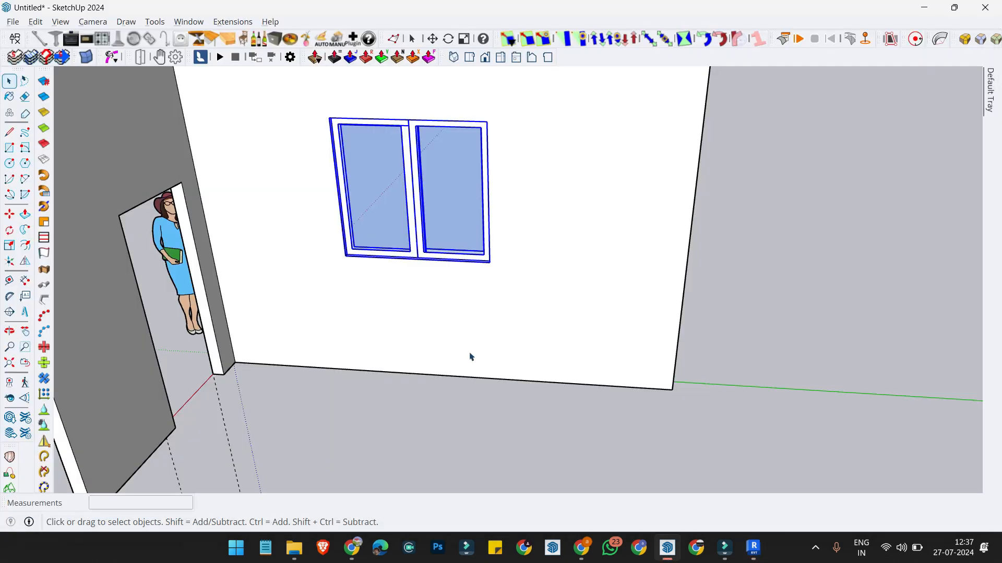
middle_click_drag(478, 324, 452, 322)
middle_click_drag(381, 348, 481, 332, "shift")
scroll(483, 332, "down", 2)
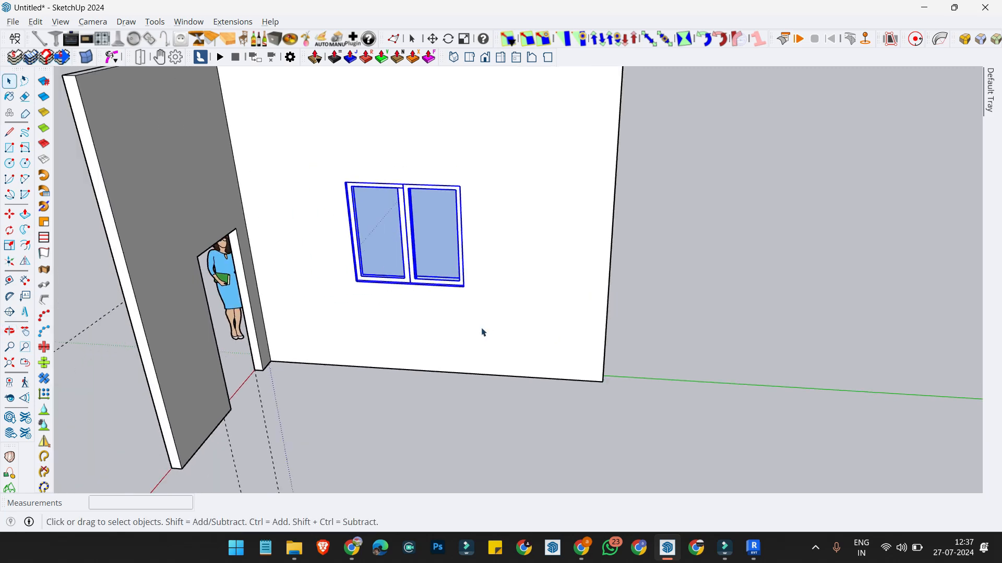
key("alt+Tab")
scroll(537, 314, "up", 1)
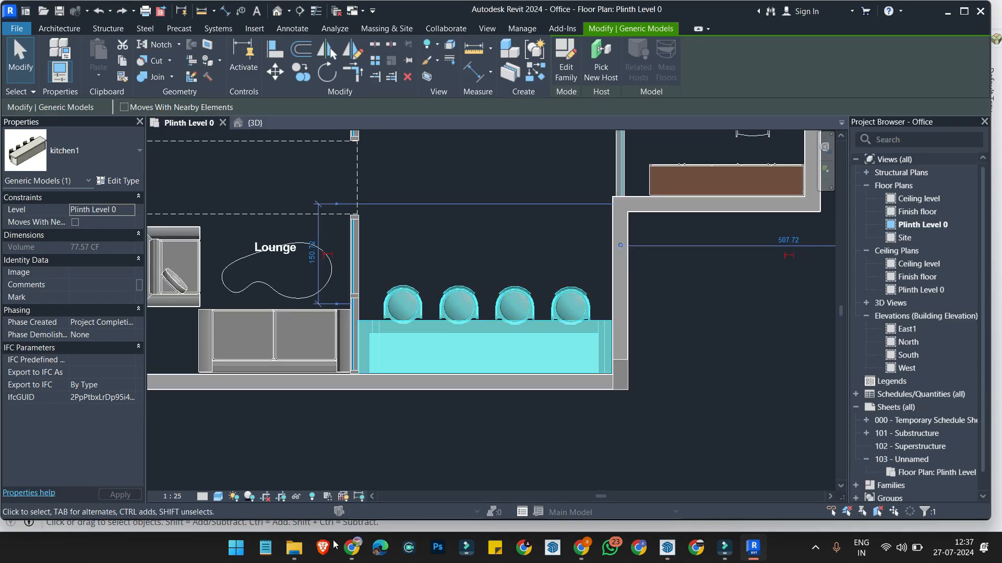
Step: Switch to Chrome, search Google for "chair revit family", and open the RevitCity Objects | Chairs result
left_click(363, 545)
left_click(445, 252)
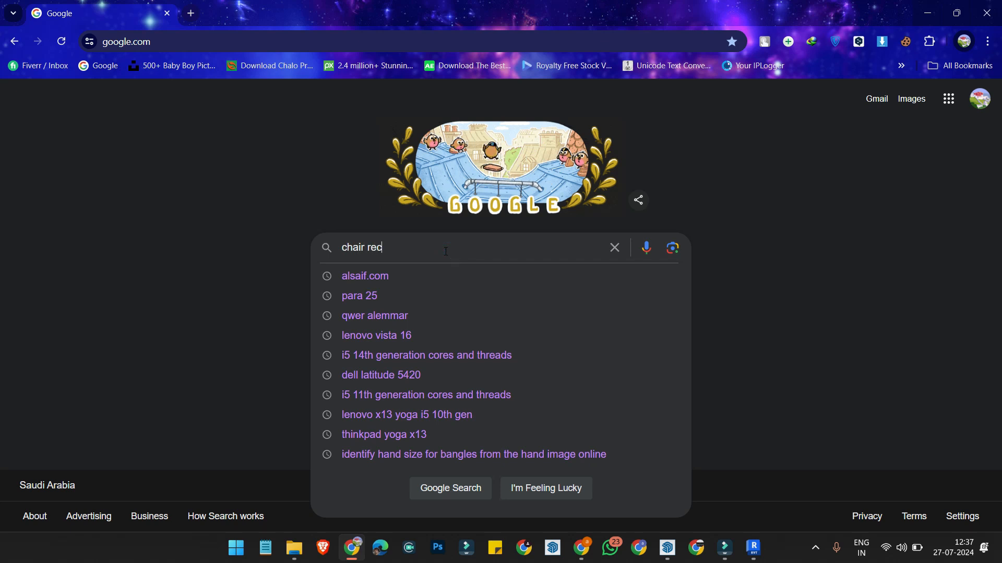
type("chair revit family")
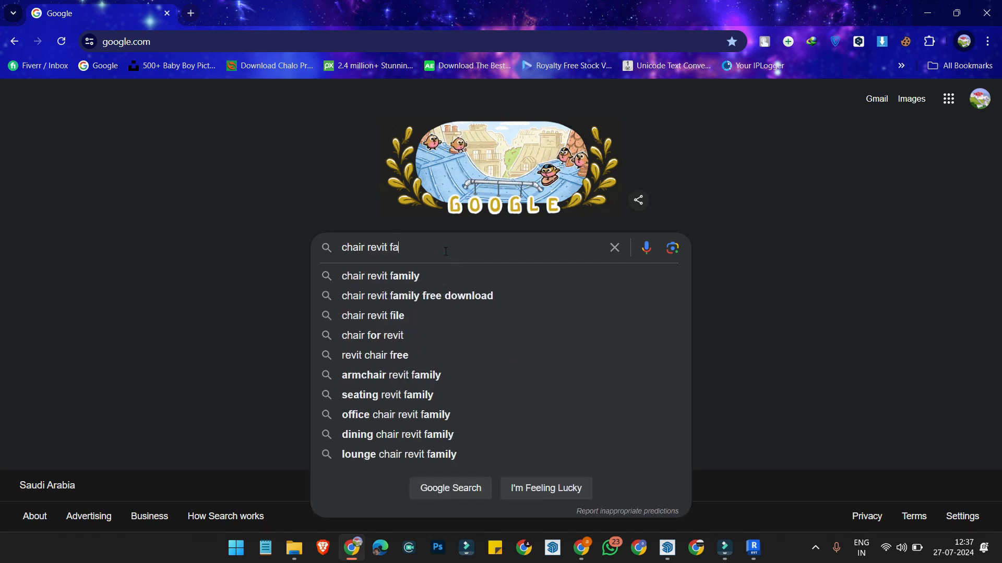
key("Down")
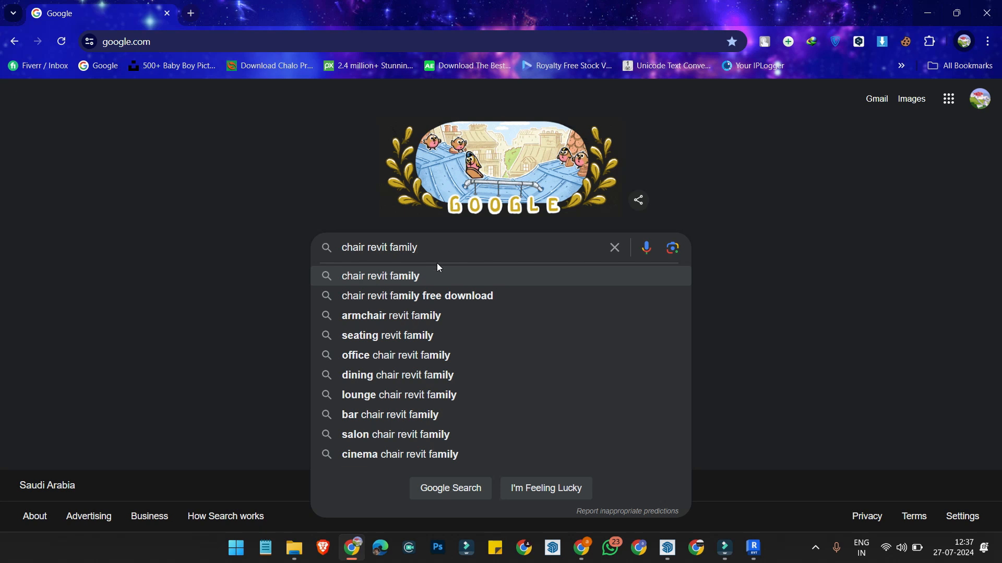
key("Return")
scroll(251, 290, "down", 5)
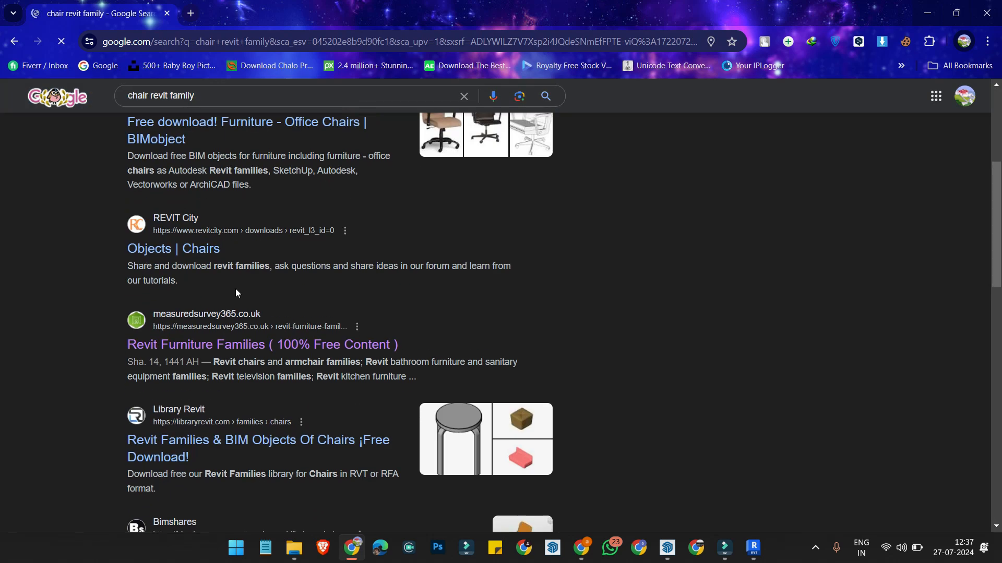
left_click(180, 252)
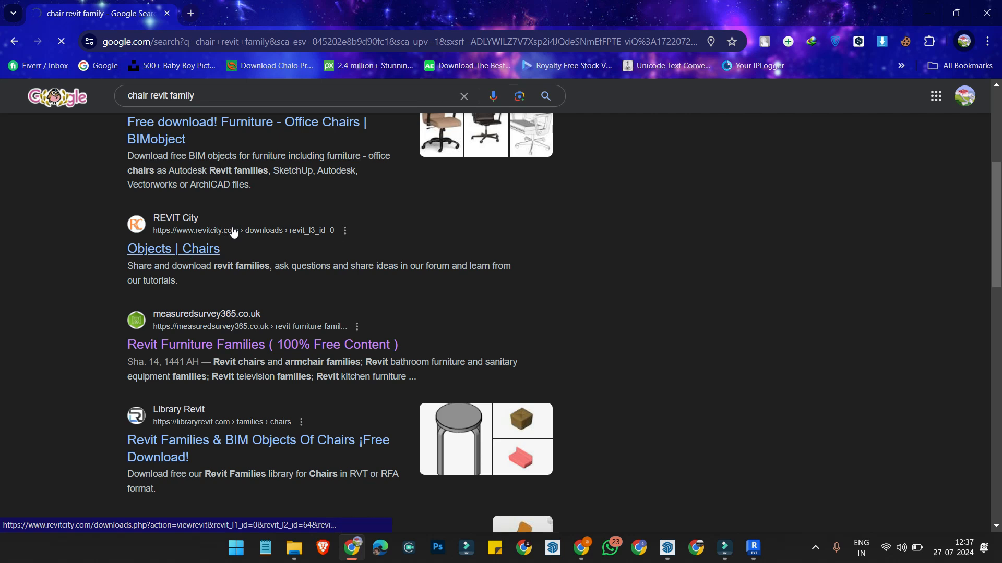
scroll(233, 233, "up", 4)
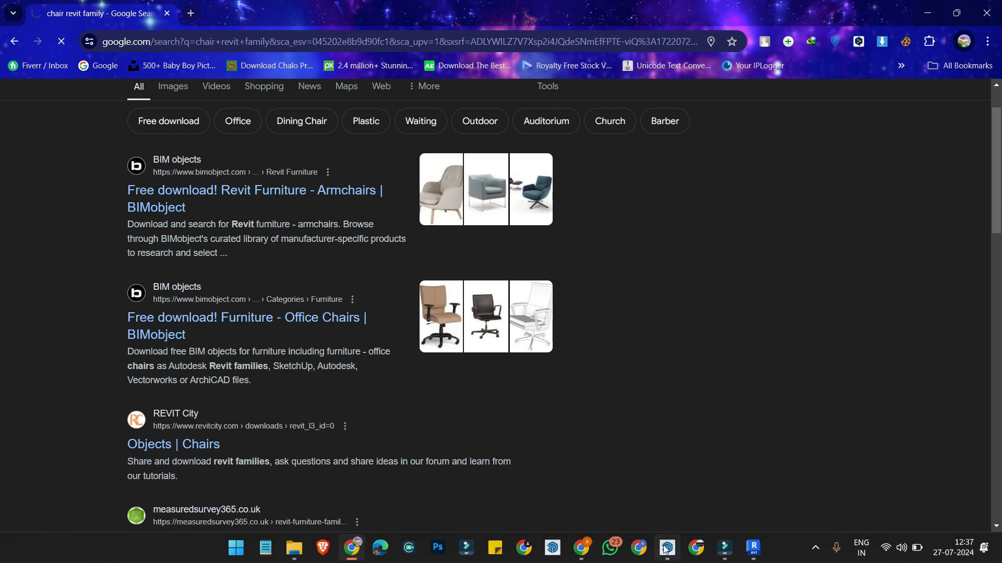
Step: Switch to SketchUp, open 3D Warehouse, and browse the model results for "window"
left_click(667, 547)
middle_click_drag(477, 289, 561, 280)
middle_click_drag(488, 263, 371, 275)
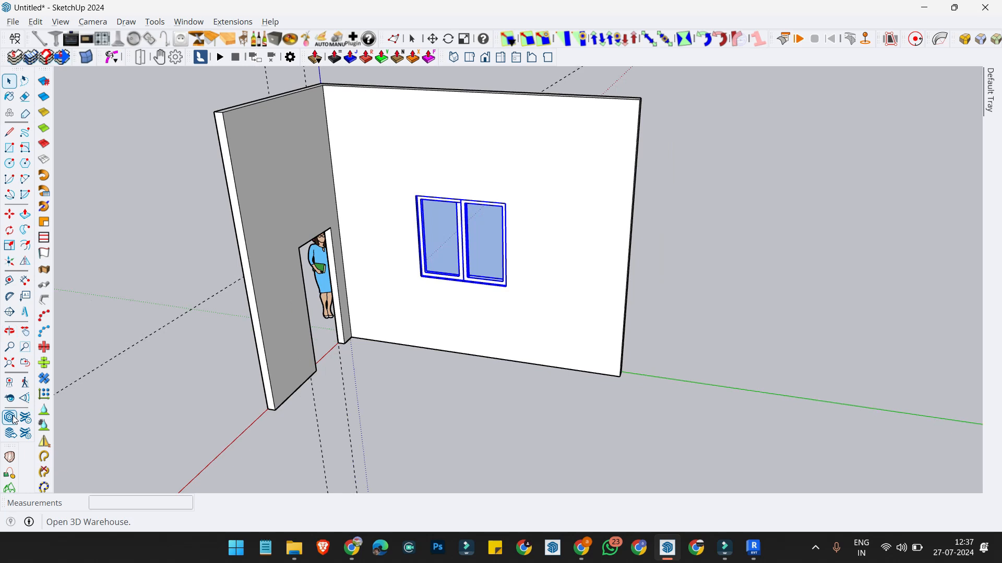
left_click(11, 417)
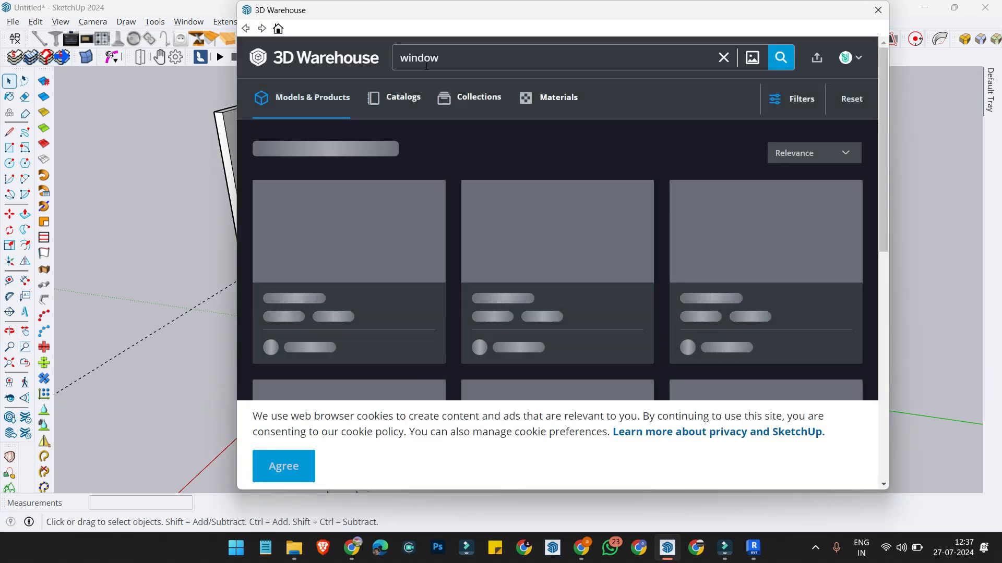
left_click(834, 61)
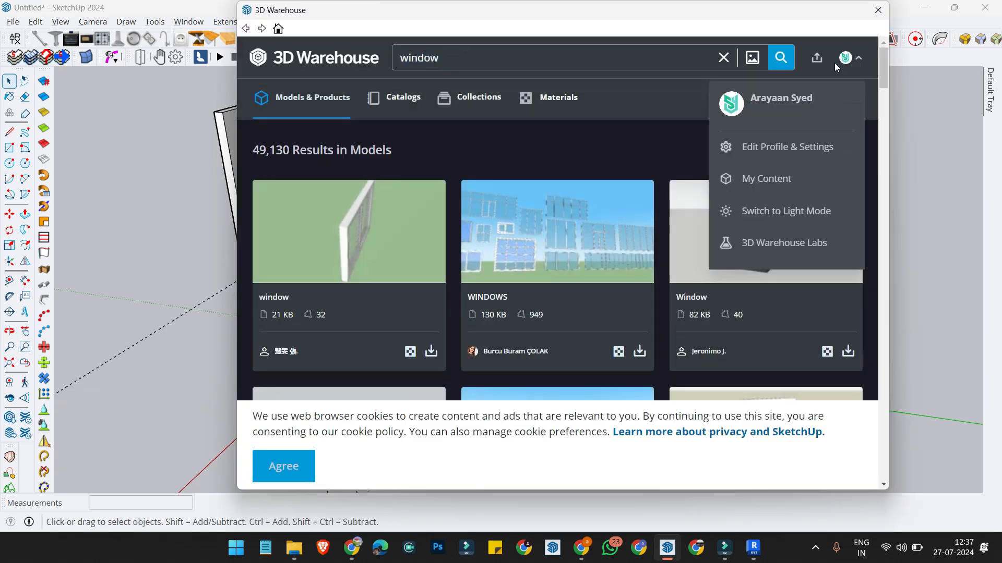
left_click(670, 106)
scroll(629, 195, "down", 10)
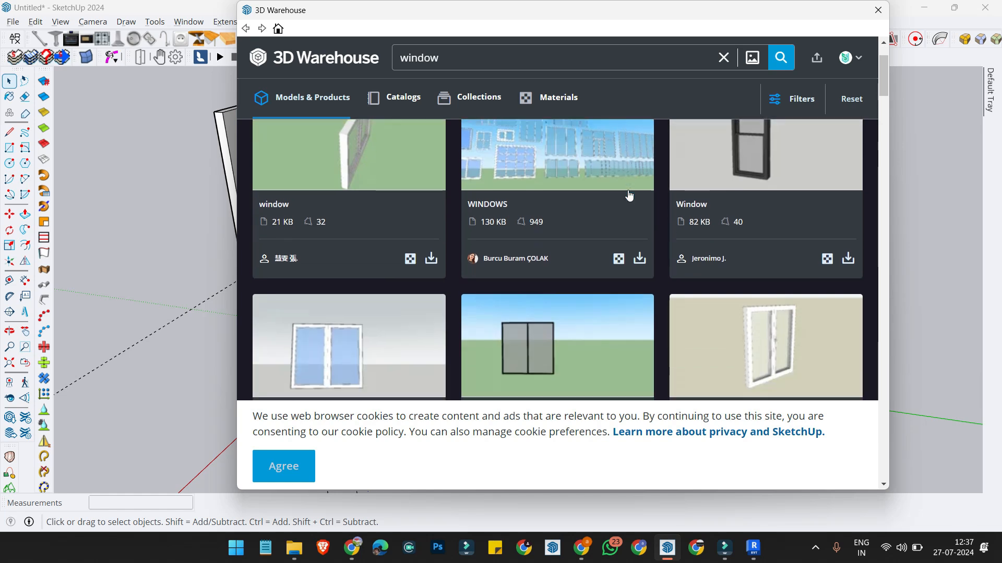
scroll(621, 206, "up", 3)
scroll(611, 211, "down", 3)
scroll(614, 195, "down", 2)
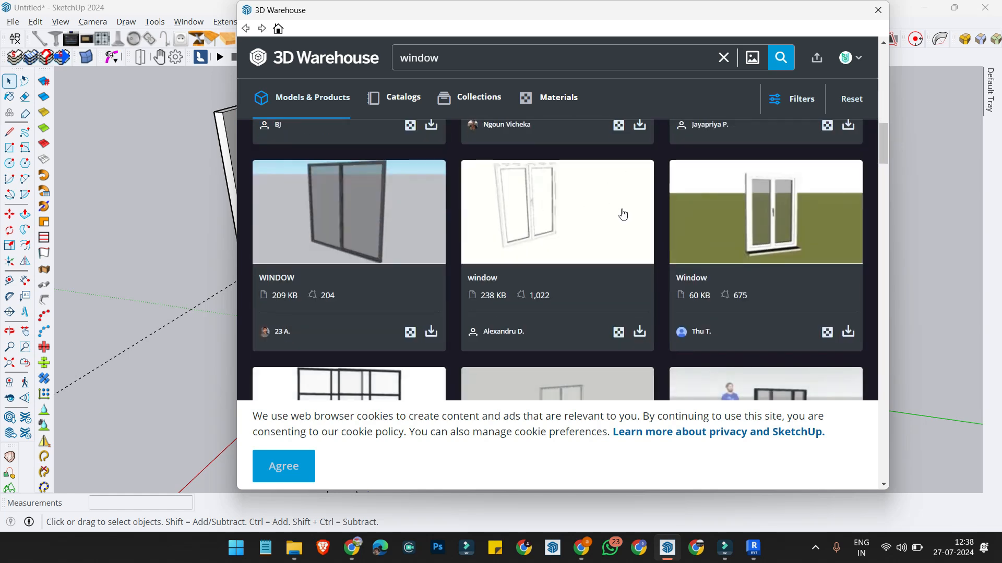
scroll(543, 200, "up", 6)
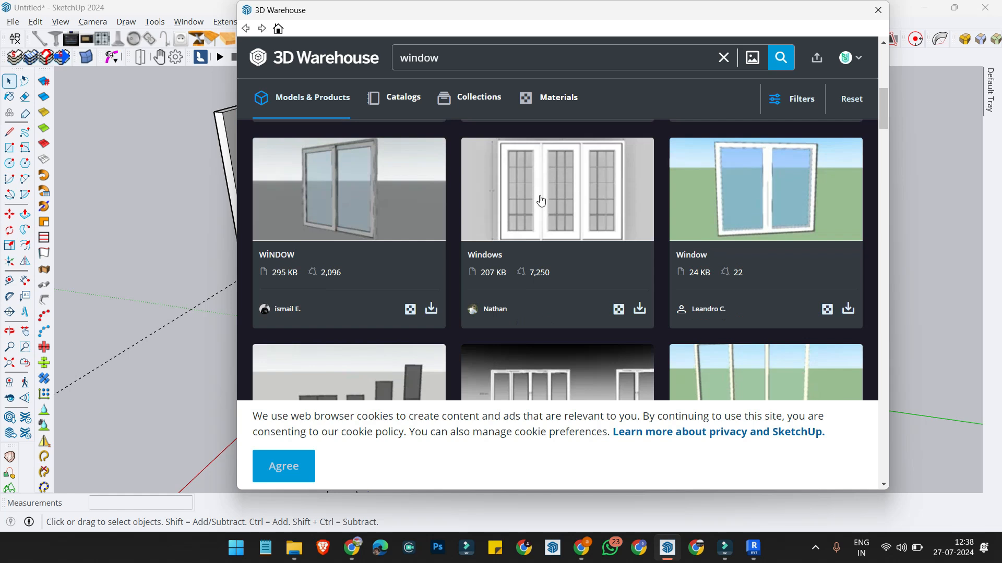
Step: Show the 3D Warehouse material results for "window" and download the 500 x 145 px "windows" material
left_click(558, 98)
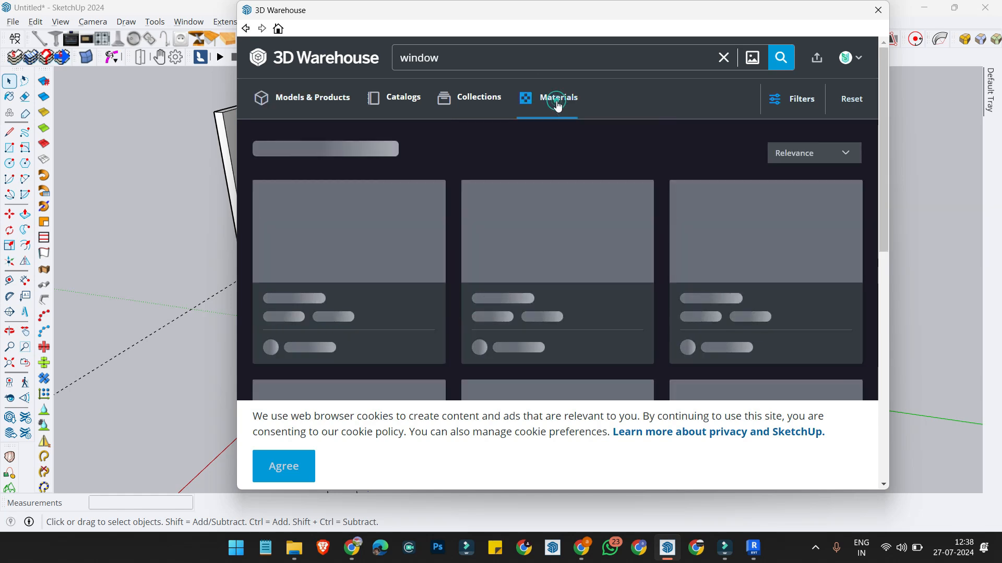
scroll(563, 271, "up", 9)
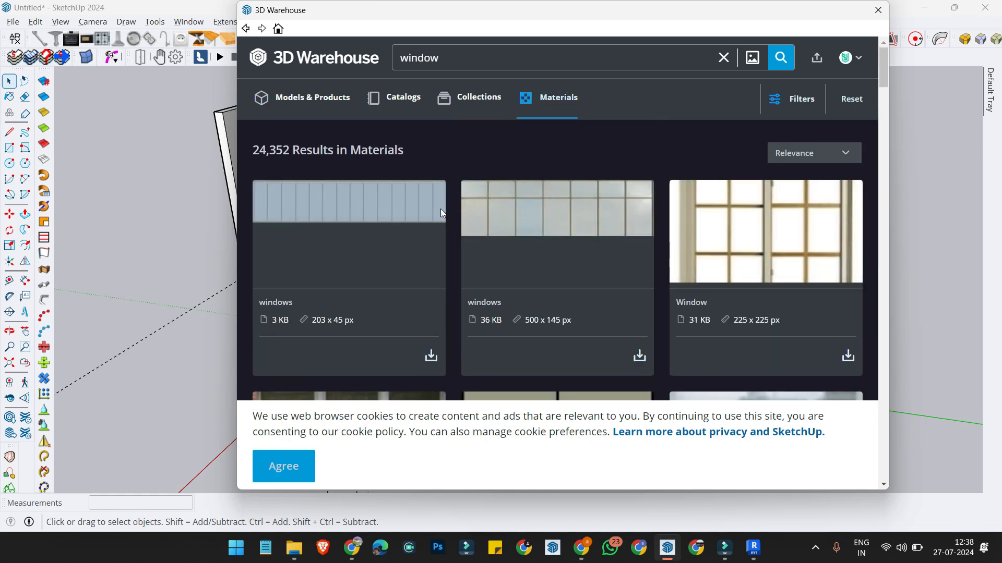
scroll(379, 214, "down", 3)
scroll(583, 220, "up", 2)
scroll(580, 235, "up", 1)
left_click(639, 356)
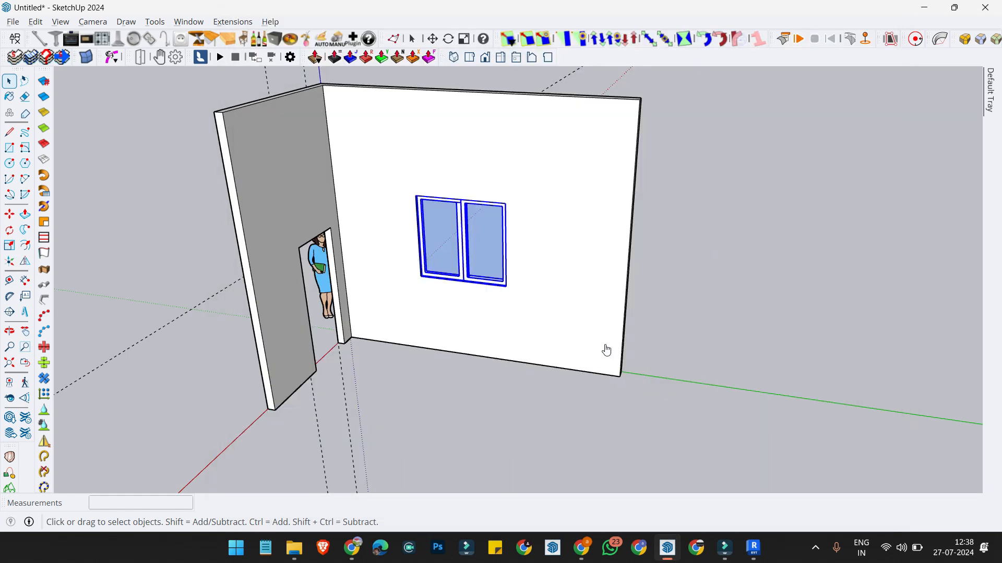
Step: Paint the downloaded windows material onto the outer face of the wall with the door opening
middle_click_drag(579, 283, 128, 248)
middle_click_drag(600, 295, 452, 284)
scroll(451, 283, "up", 1)
mouse_move(474, 246)
middle_mouse_down()
mouse_move(284, 240)
mouse_move(420, 257)
mouse_move(641, 249)
mouse_move(624, 264)
mouse_move(692, 274)
middle_mouse_up()
scroll(574, 244, "up", 2)
left_click(559, 248)
scroll(666, 265, "down", 1)
scroll(647, 258, "up", 1)
key("space")
mouse_move(601, 249)
middle_mouse_down()
mouse_move(653, 258)
mouse_move(373, 232)
middle_mouse_up()
scroll(653, 258, "up", 1)
middle_click_drag(645, 272, 829, 309)
scroll(605, 218, "down", 4)
scroll(616, 211, "up", 2)
middle_click_drag(620, 206, 652, 202)
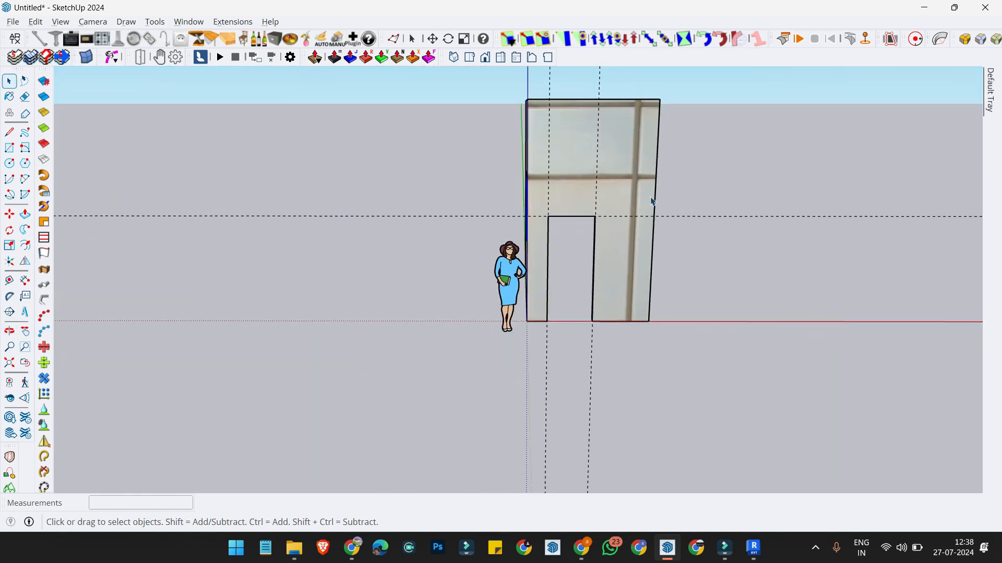
Step: Start positioning the texture on the doorway wall and shift it sideways along the wall
scroll(653, 201, "up", 1)
left_click(631, 184)
right_click(633, 184)
left_click(691, 361)
left_click(903, 373)
scroll(615, 232, "down", 1)
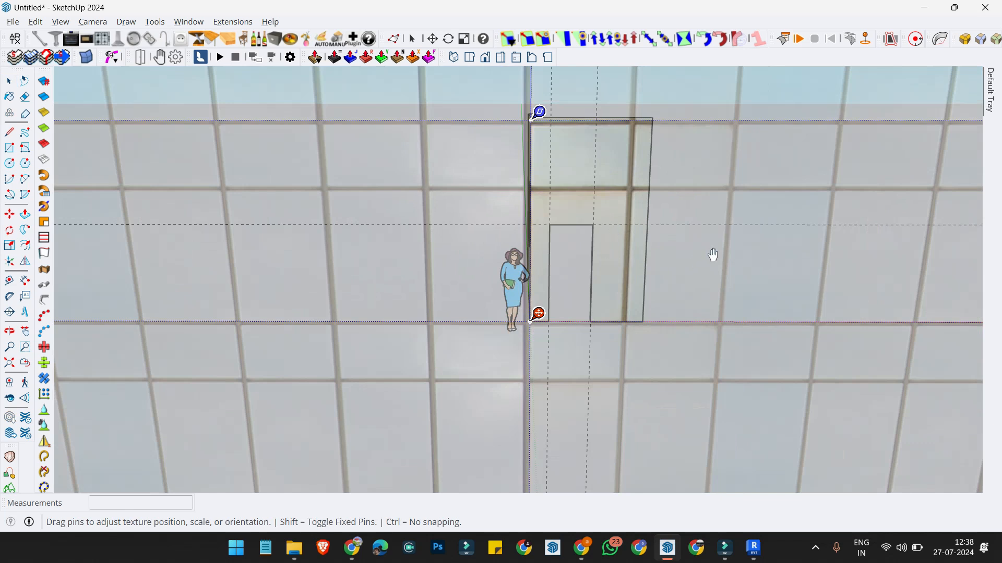
scroll(590, 201, "down", 4)
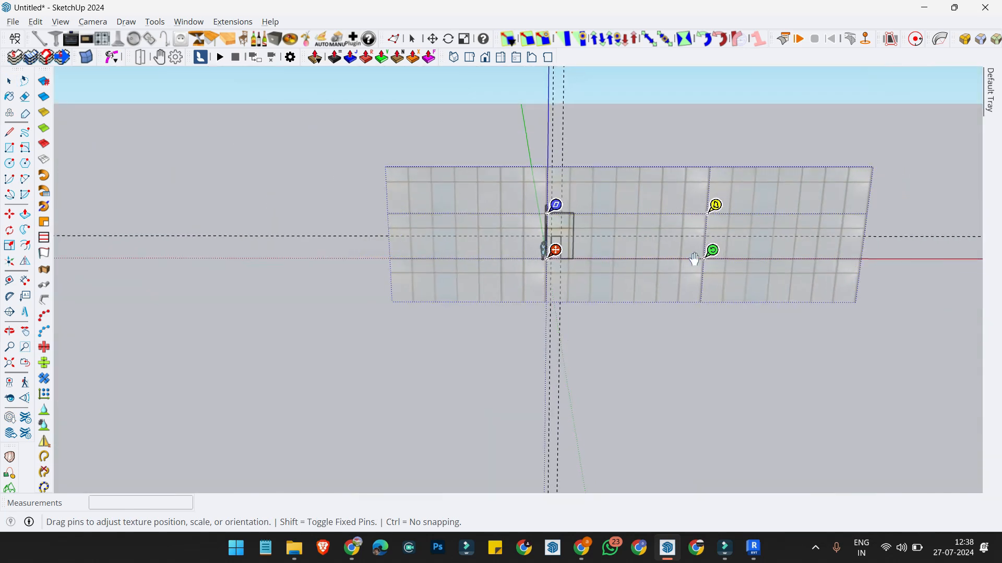
left_click_drag(708, 261, 679, 259)
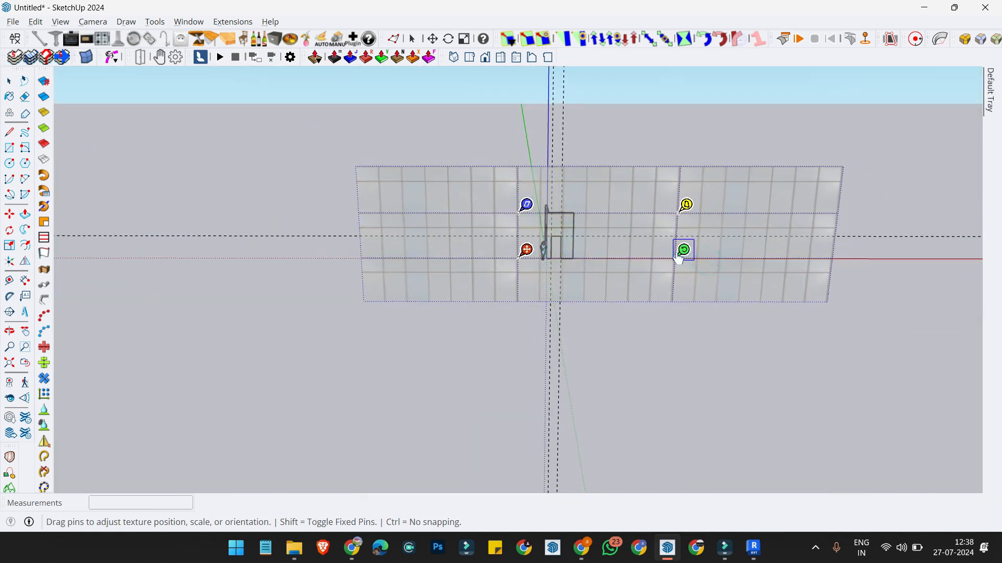
Step: Scale down the window texture on the doorway wall with its scaling pin and finish the positioning
scroll(679, 259, "up", 3)
scroll(671, 259, "up", 1)
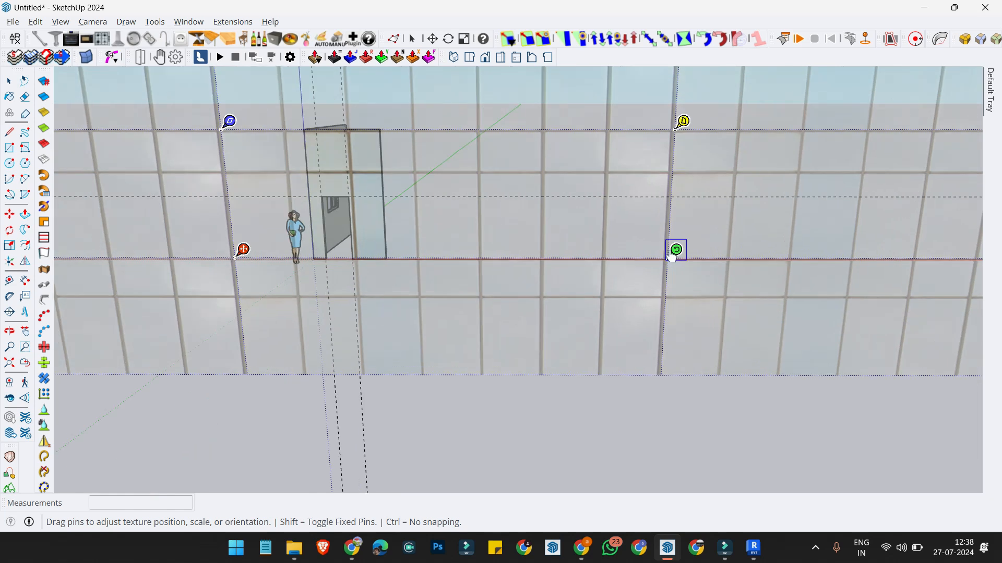
left_click_drag(671, 260, 378, 261)
scroll(347, 228, "up", 1)
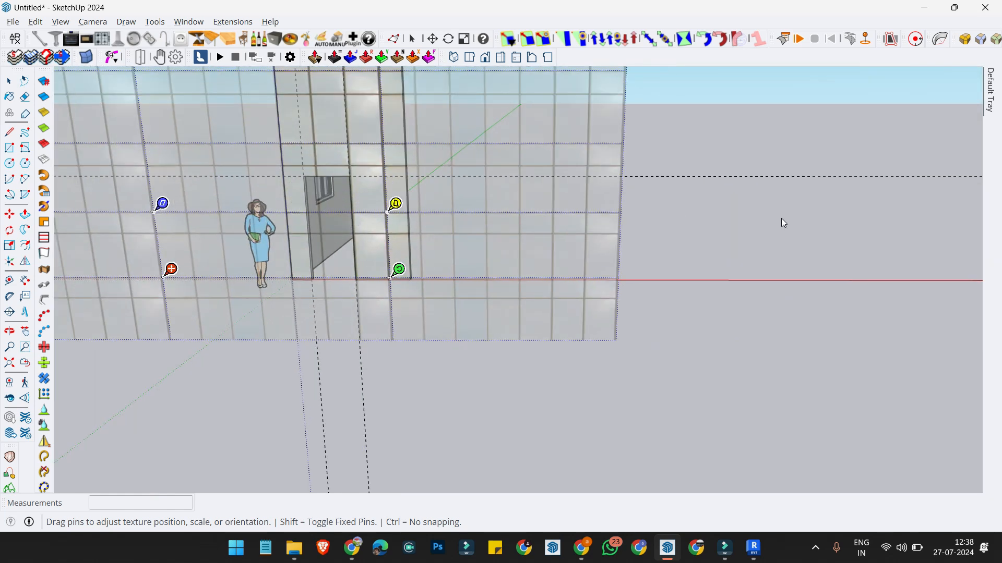
left_click(784, 218)
scroll(373, 151, "up", 2)
left_click(517, 124)
mouse_move(417, 162)
middle_mouse_down()
mouse_move(463, 138)
mouse_move(415, 175)
middle_mouse_up()
scroll(431, 159, "down", 1)
scroll(420, 163, "down", 1)
Step: Switch to Chrome and browse the chair families listed on the RevitCity page
key("alt+Tab")
key("alt+Tab")
key("alt+Tab")
left_click(537, 200)
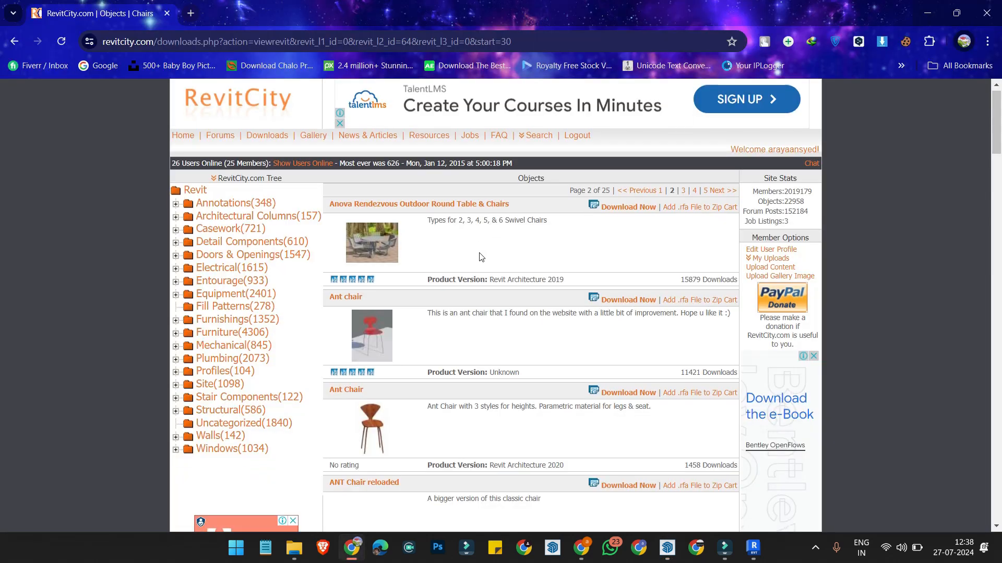
scroll(480, 256, "down", 5)
scroll(480, 256, "down", 10)
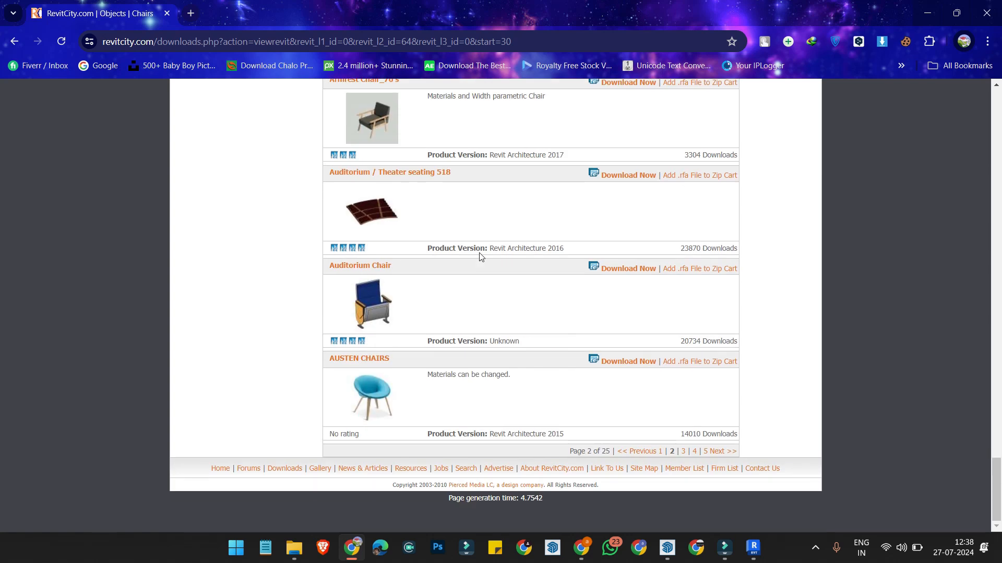
scroll(480, 257, "up", 1)
scroll(418, 340, "down", 2)
Step: Switch to Revit and open the kitchen counter's family for editing from the floor plan
key("alt+Tab")
key("alt+Tab")
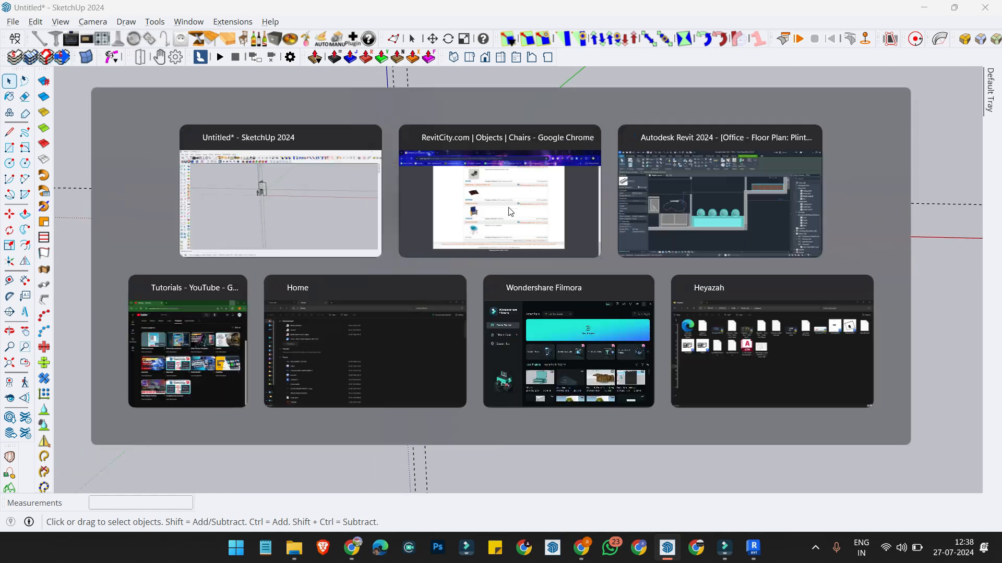
left_click(714, 202)
scroll(543, 330, "up", 3)
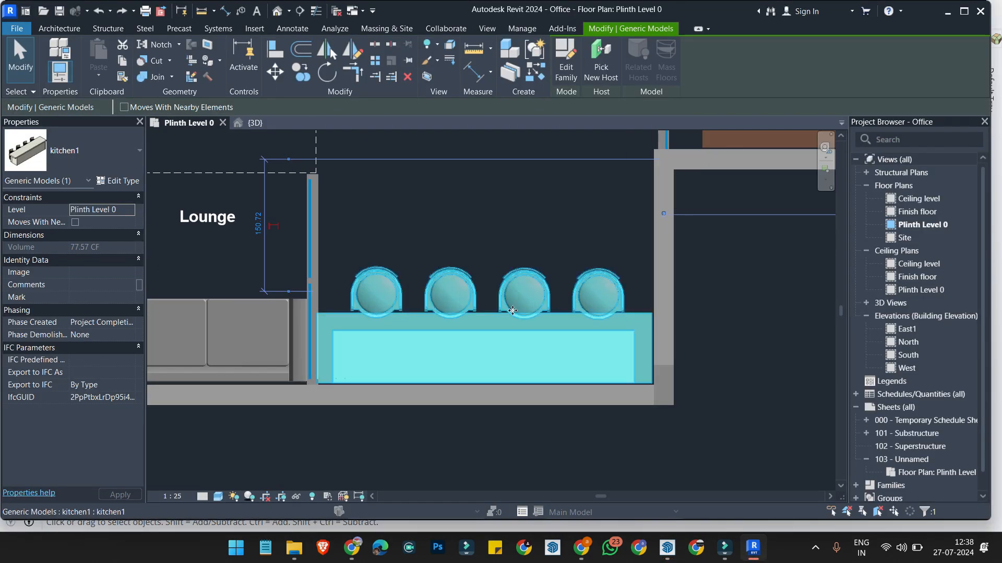
left_click(543, 330)
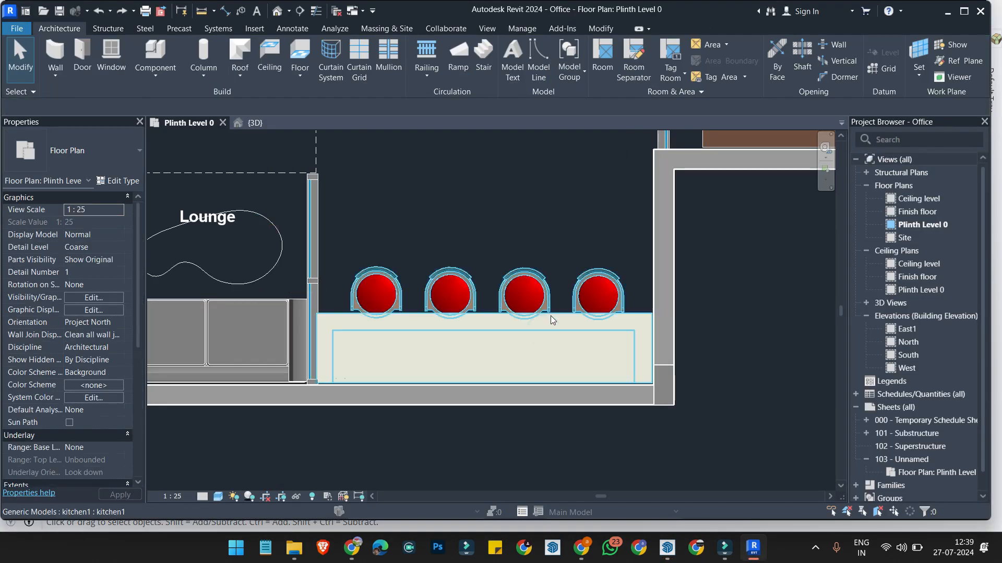
left_click(552, 315)
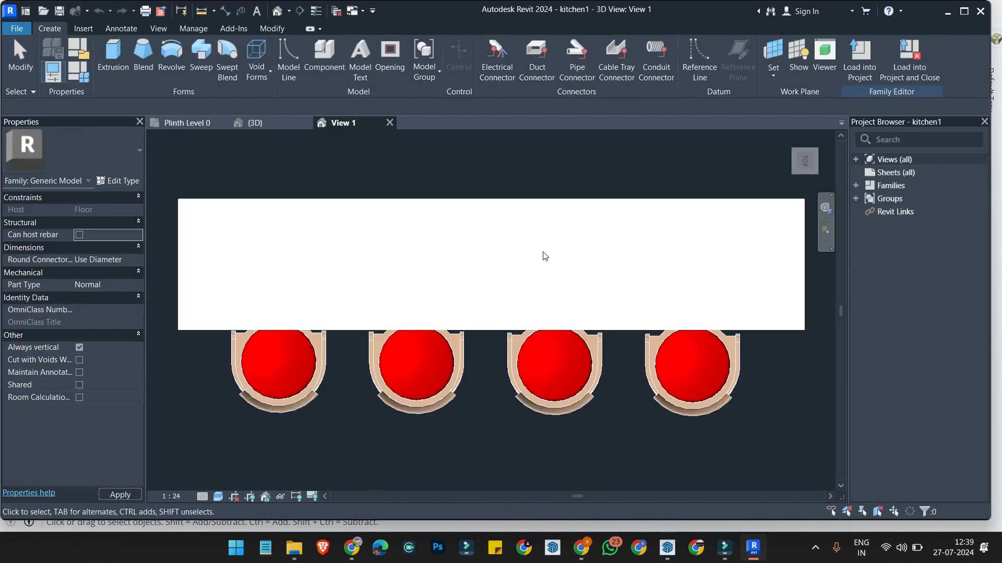
Step: Delete the end chair group in the row along the counter and undo the deletion
scroll(545, 255, "down", 5)
middle_click_drag(556, 284, 522, 303, "shift")
scroll(553, 281, "up", 4)
left_click(555, 281)
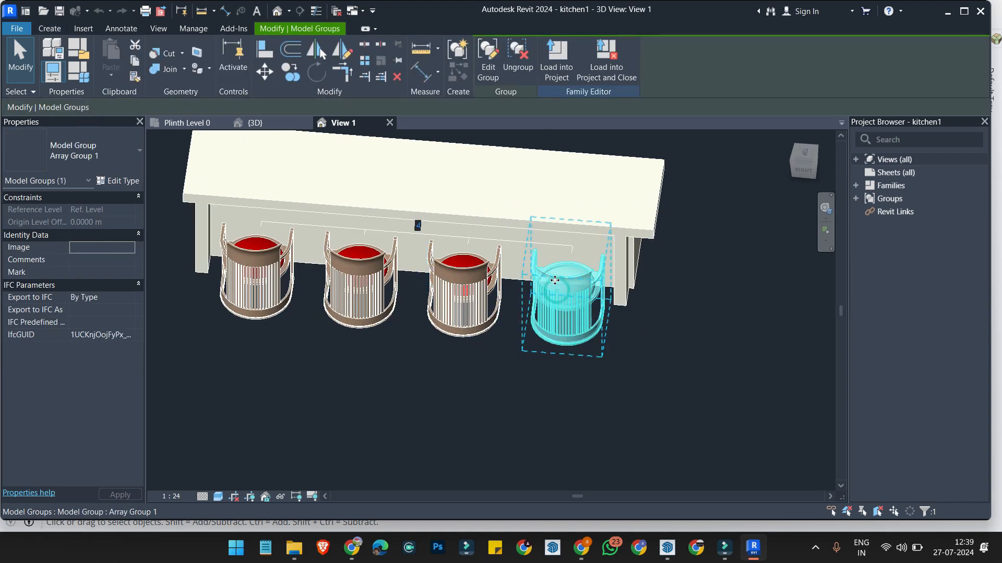
key("Delete")
key("ctrl+z")
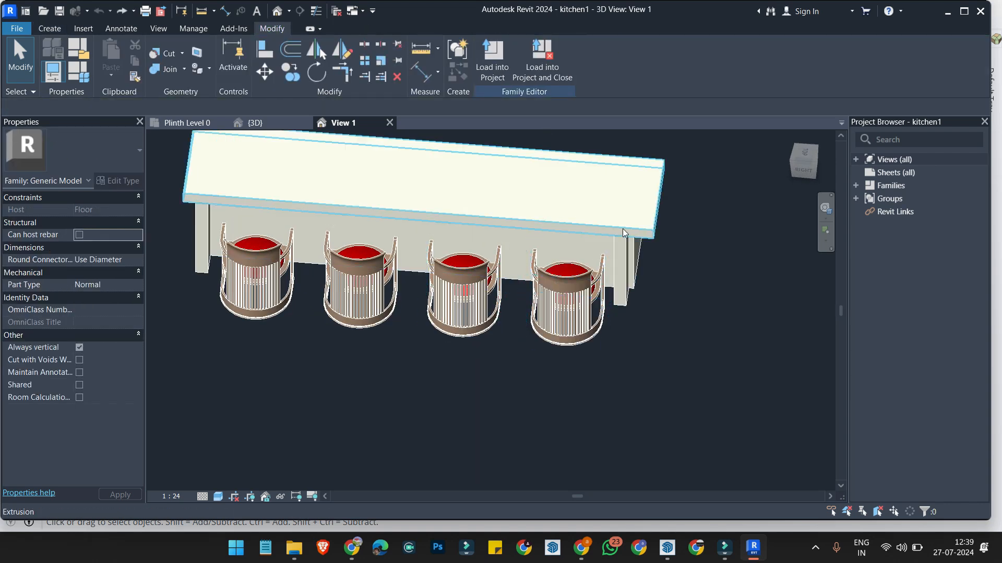
Step: Select the countertop extrusion and inspect its constraints and material
left_click(632, 229)
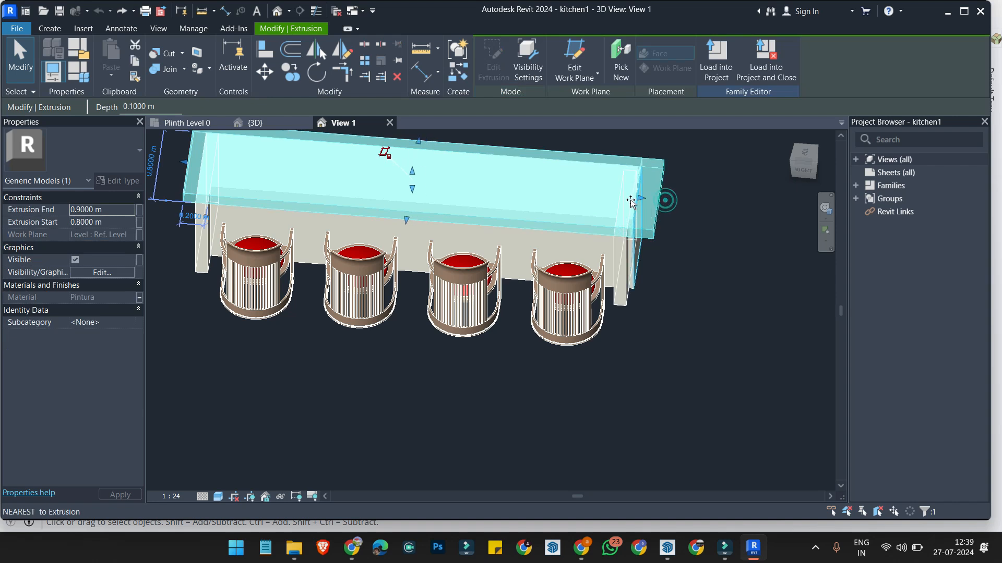
key("Escape")
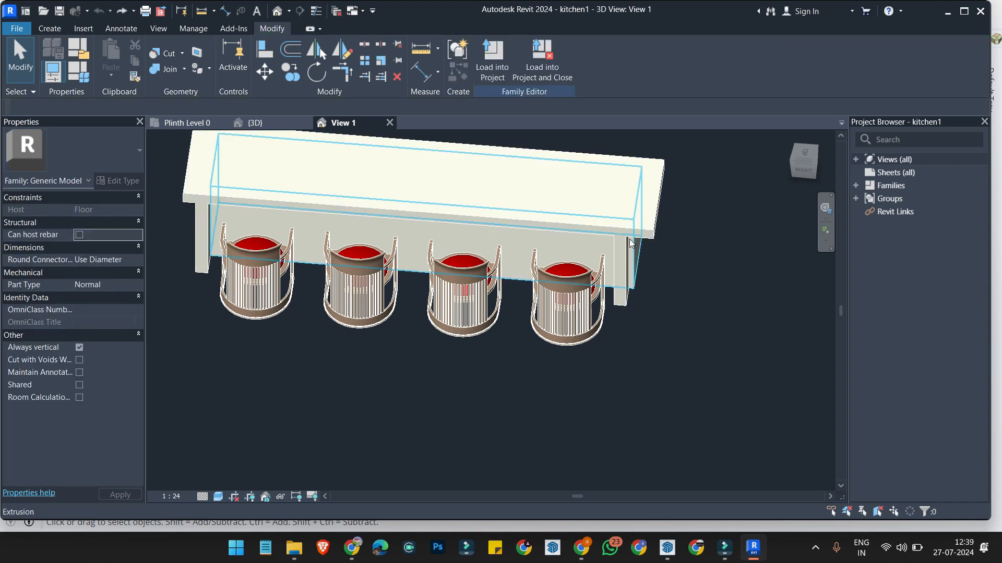
left_click(633, 218)
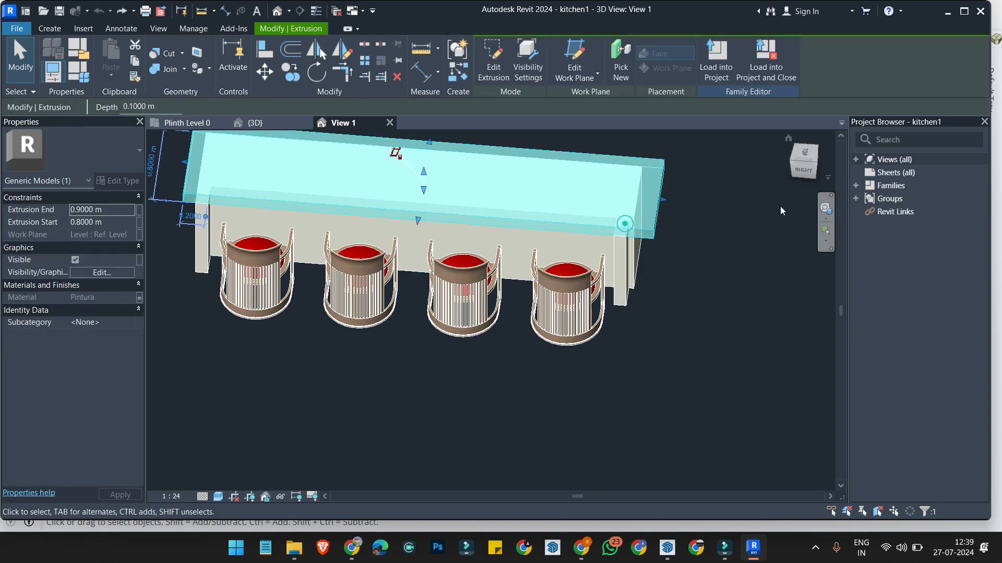
Step: Browse the kitchen unit's nested family categories and expand Floors down to the Floor types
left_click(887, 173)
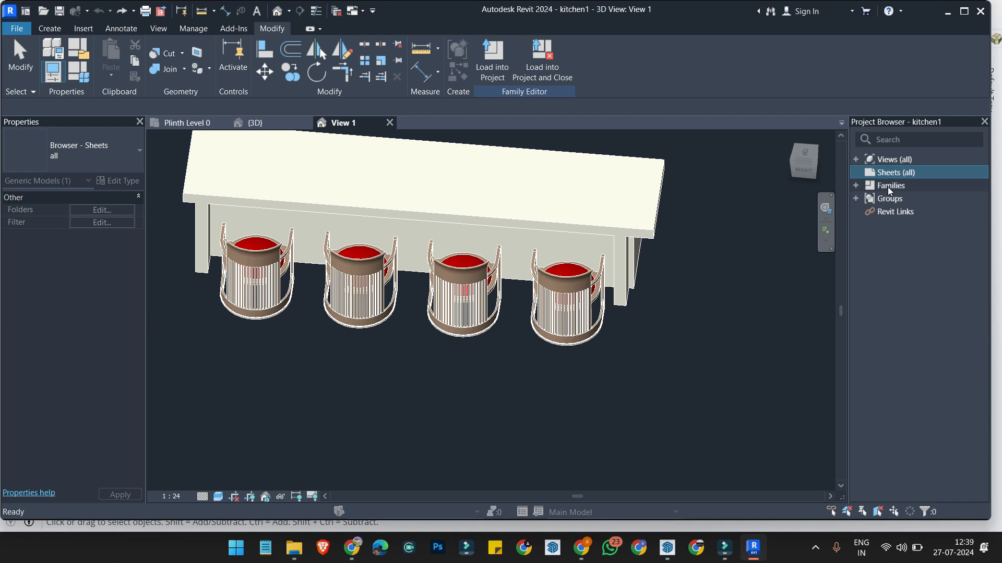
left_click(881, 188)
left_click(856, 185)
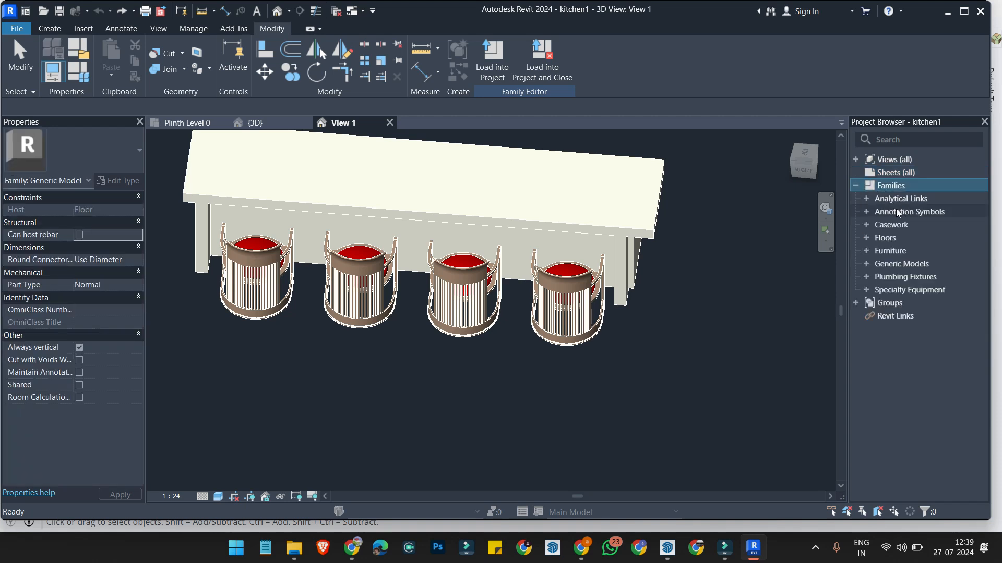
double_click(887, 239)
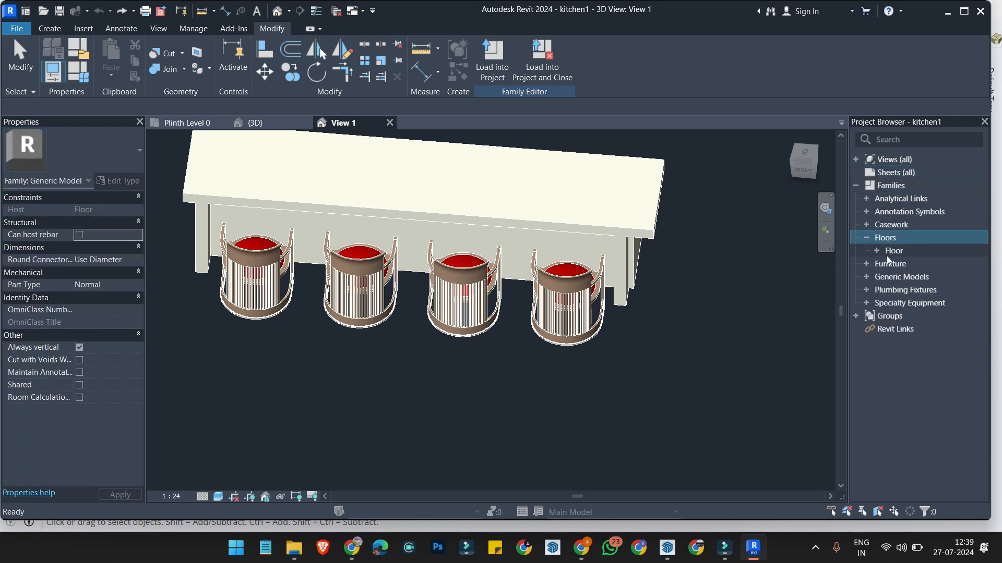
double_click(887, 254)
scroll(632, 283, "down", 1)
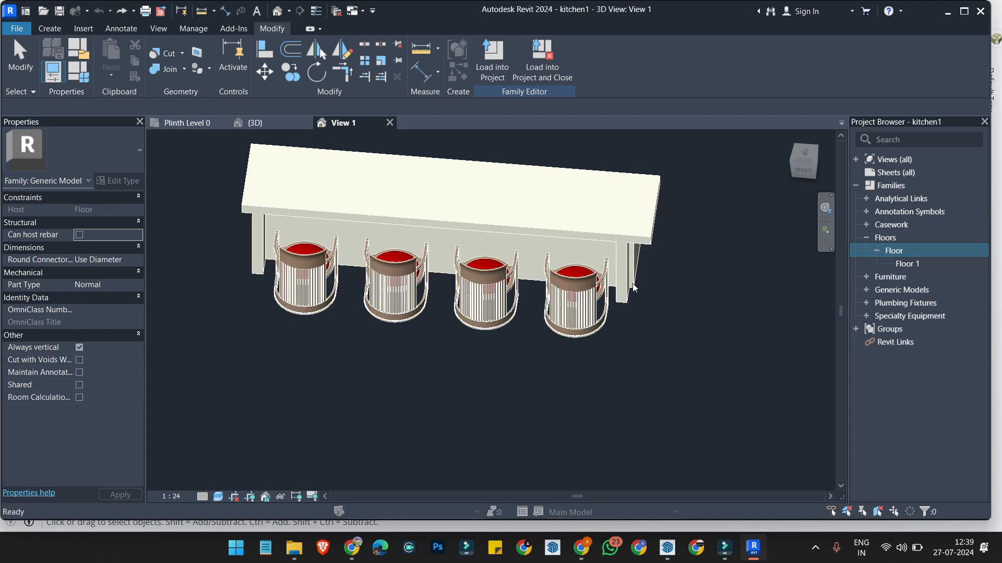
left_click(447, 189)
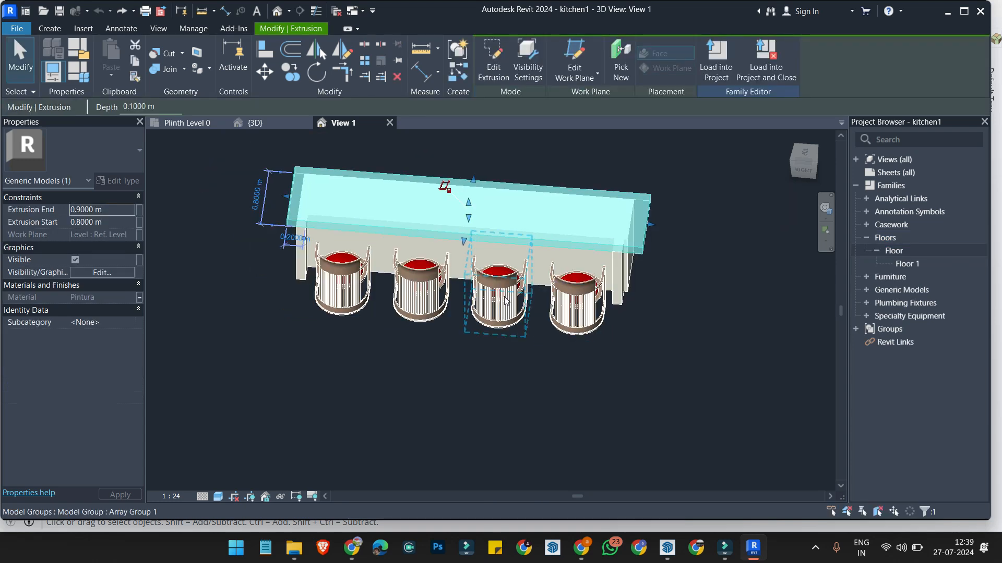
key("Escape")
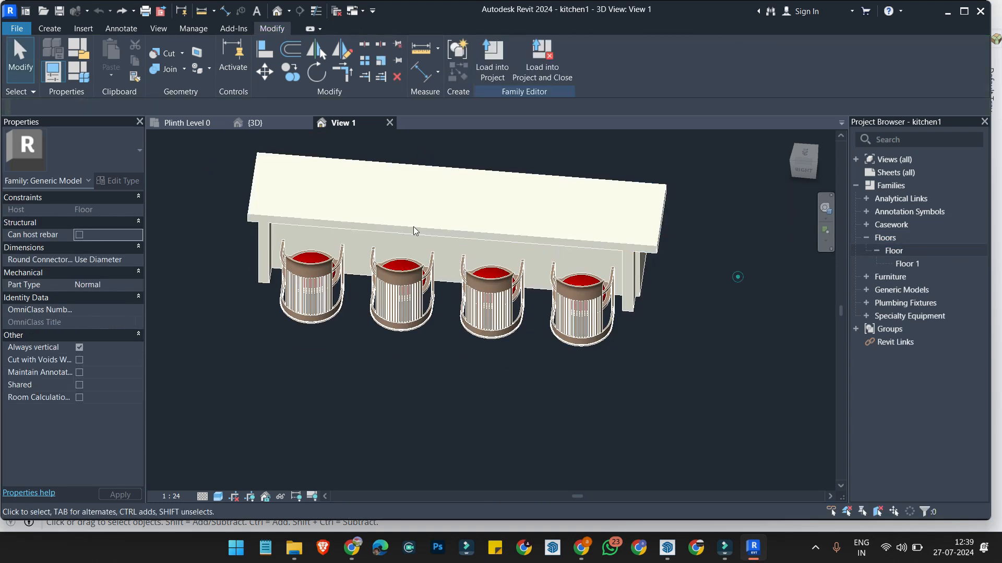
Step: Review the kitchen unit's family types and its family category and parameters without changing anything
left_click(76, 73)
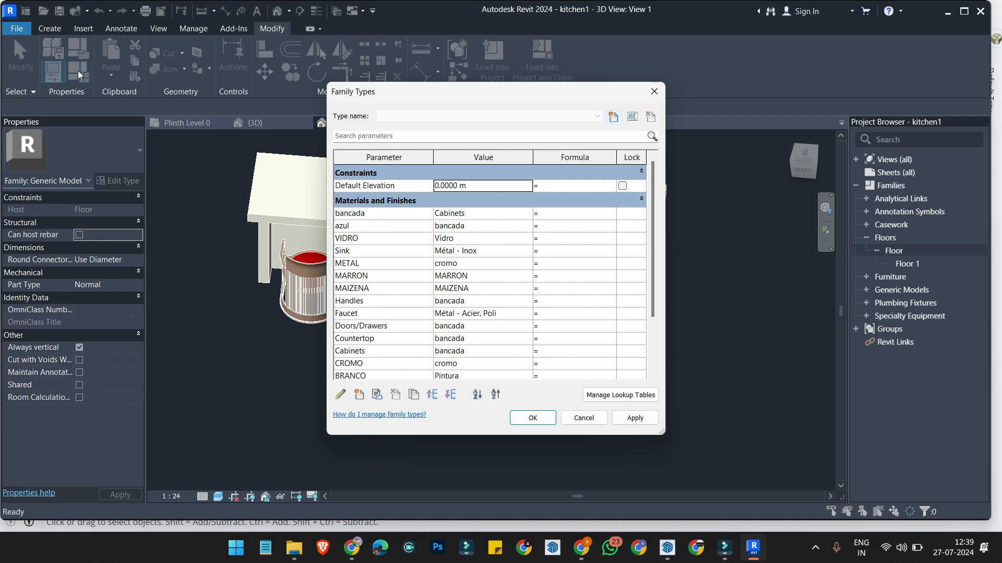
scroll(470, 253, "down", 3)
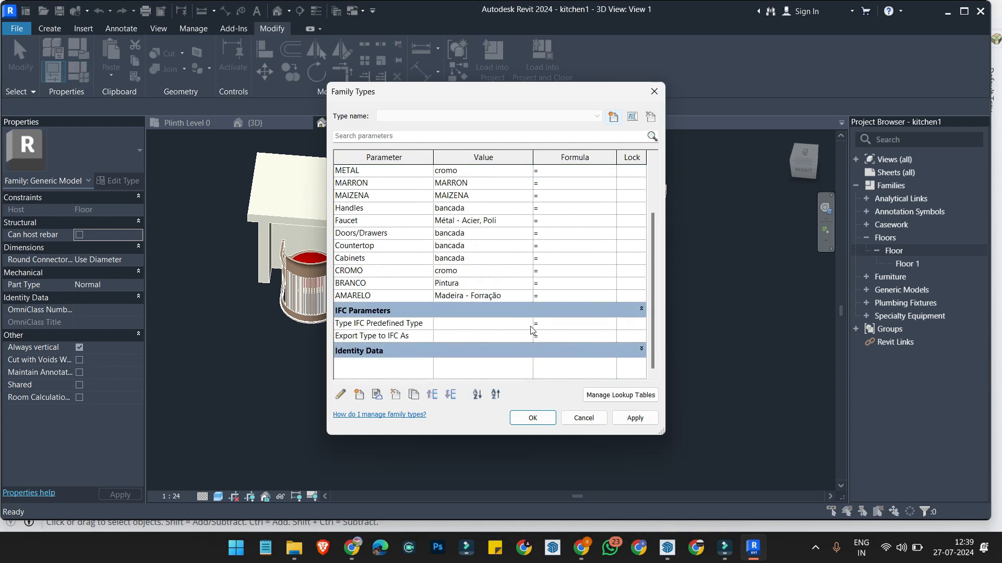
left_click(584, 418)
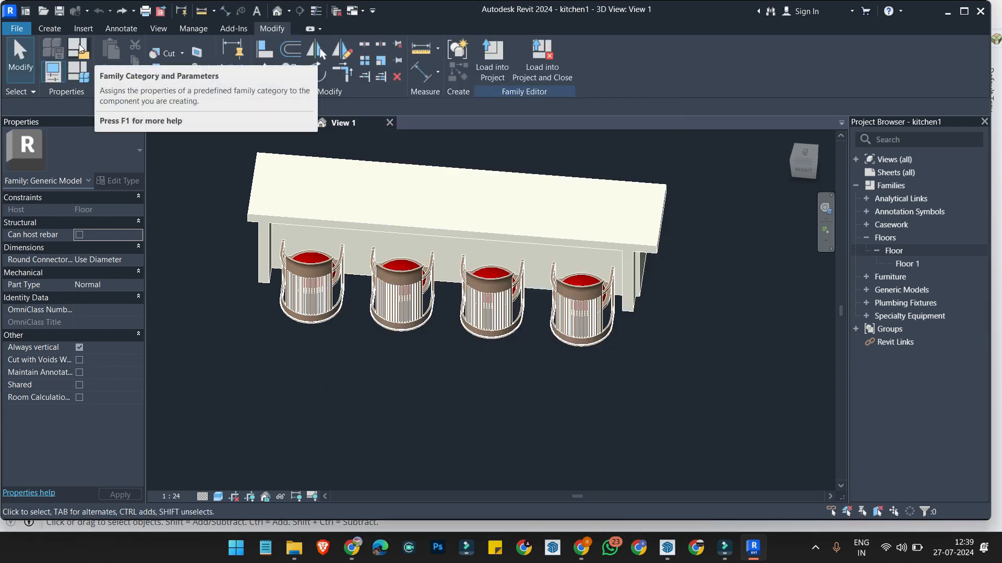
left_click(79, 47)
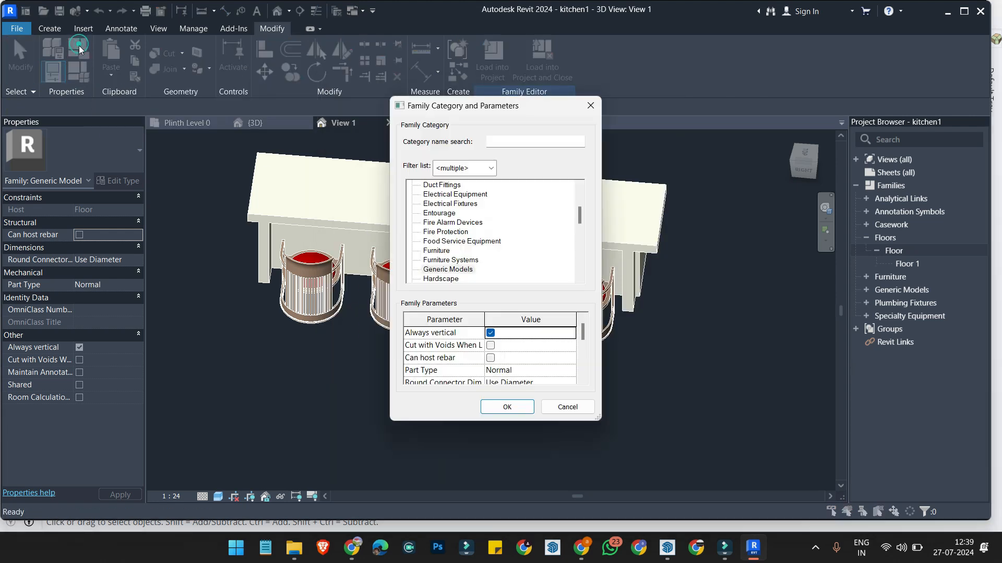
left_click(567, 408)
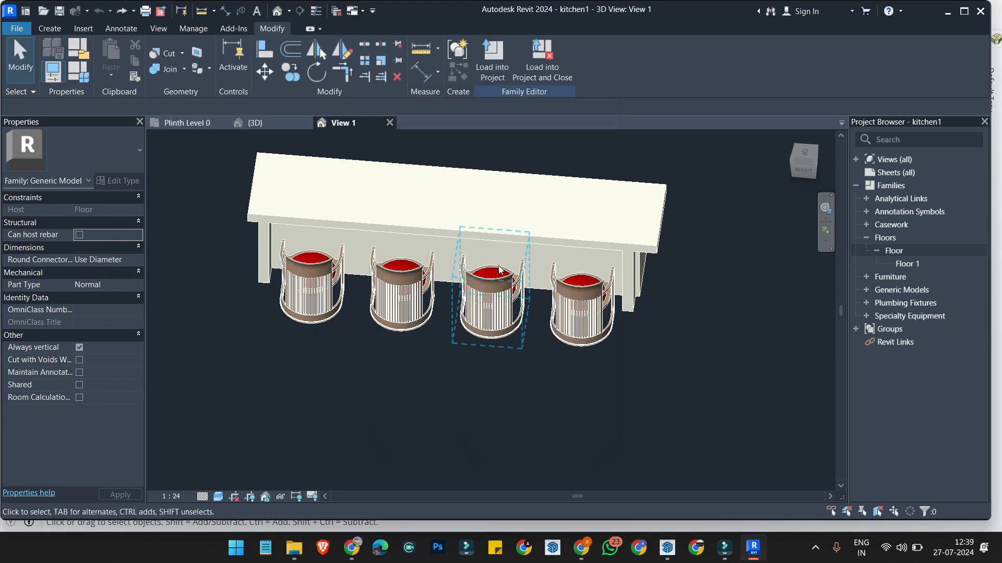
Step: Try to set the countertop extrusion's end to 0.8 m
left_click(552, 241)
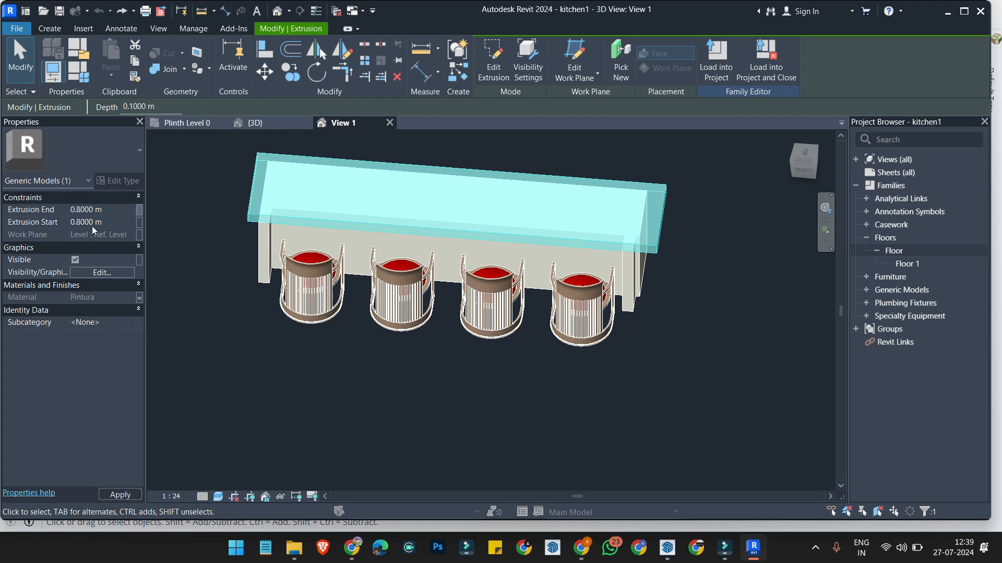
left_click(597, 311)
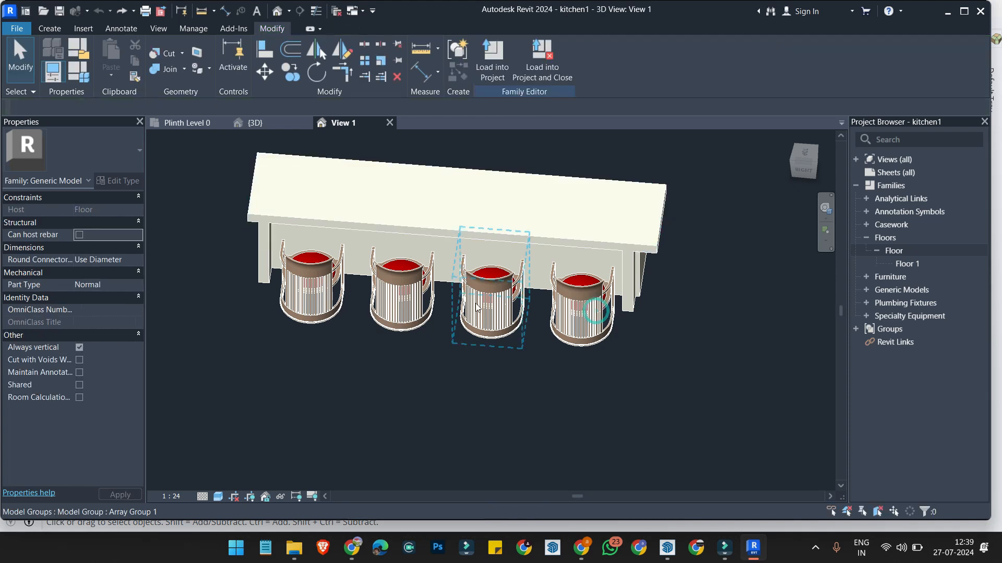
scroll(608, 267, "up", 2)
scroll(619, 264, "down", 5)
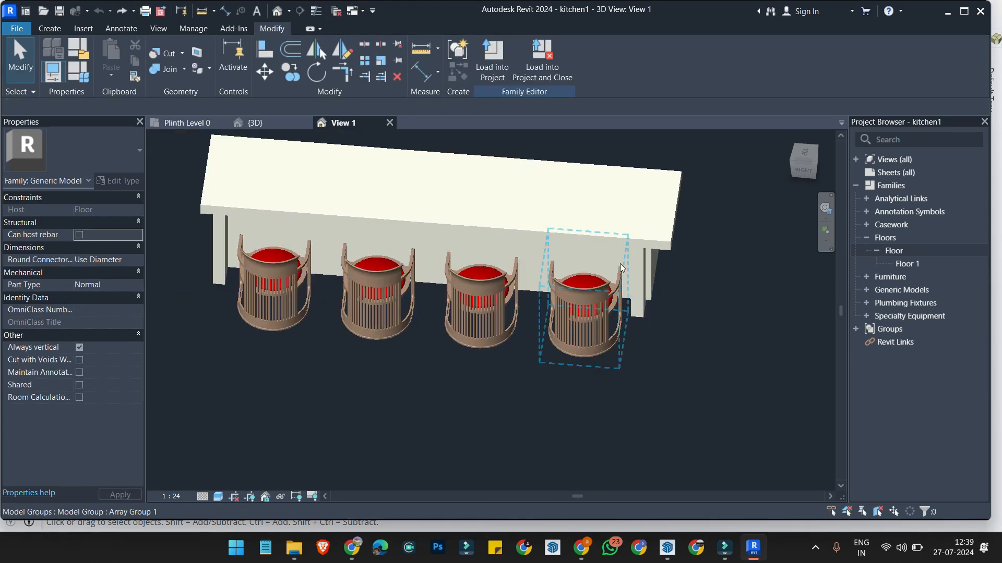
Step: Shorten the countertop extrusion at its end with the shape handle and undo the change
left_click(643, 236)
scroll(644, 232, "up", 5)
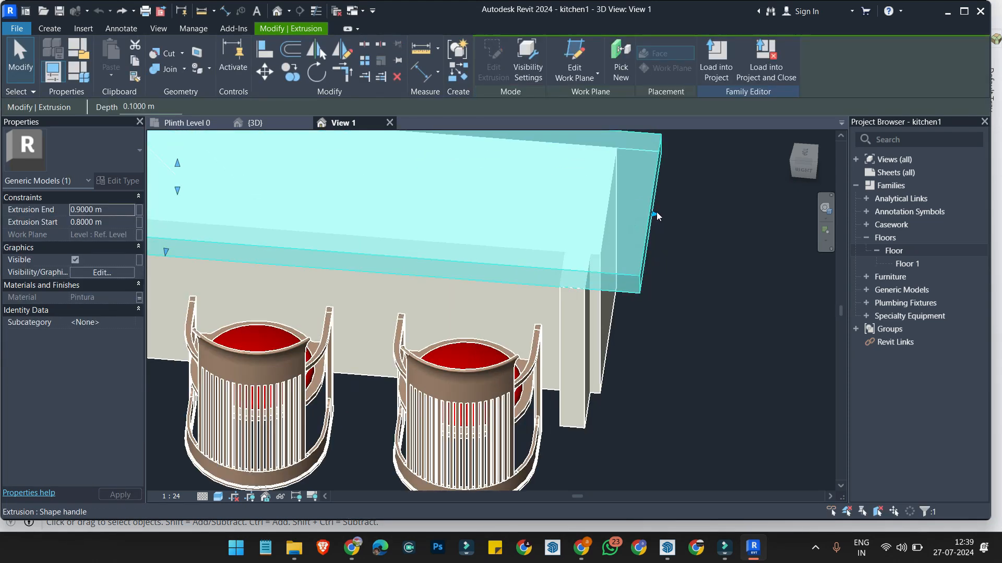
left_click_drag(552, 217, 552, 218)
scroll(641, 242, "down", 4)
left_click(650, 242)
scroll(614, 263, "up", 2)
left_click(619, 225)
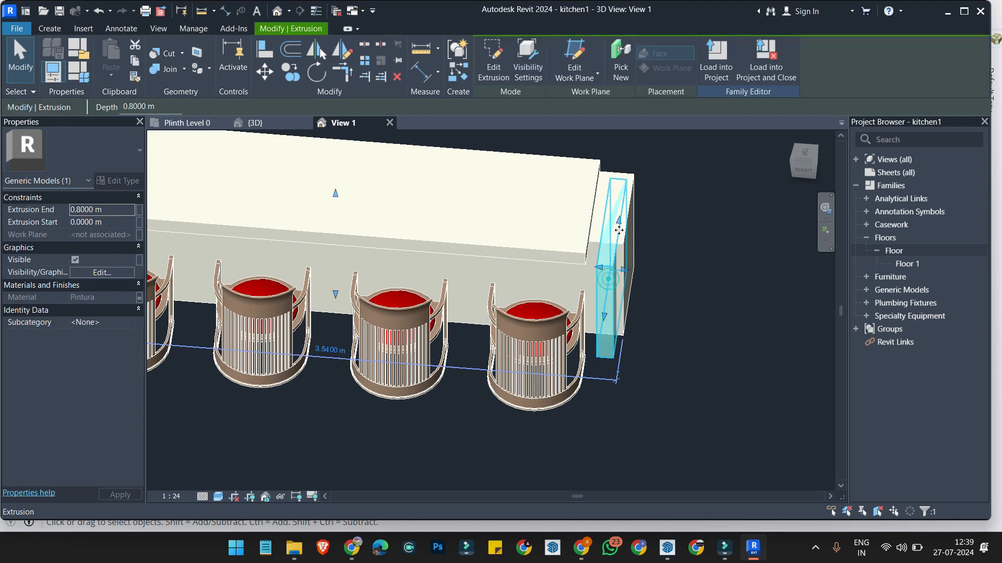
key("ctrl+z")
scroll(629, 260, "up", 2)
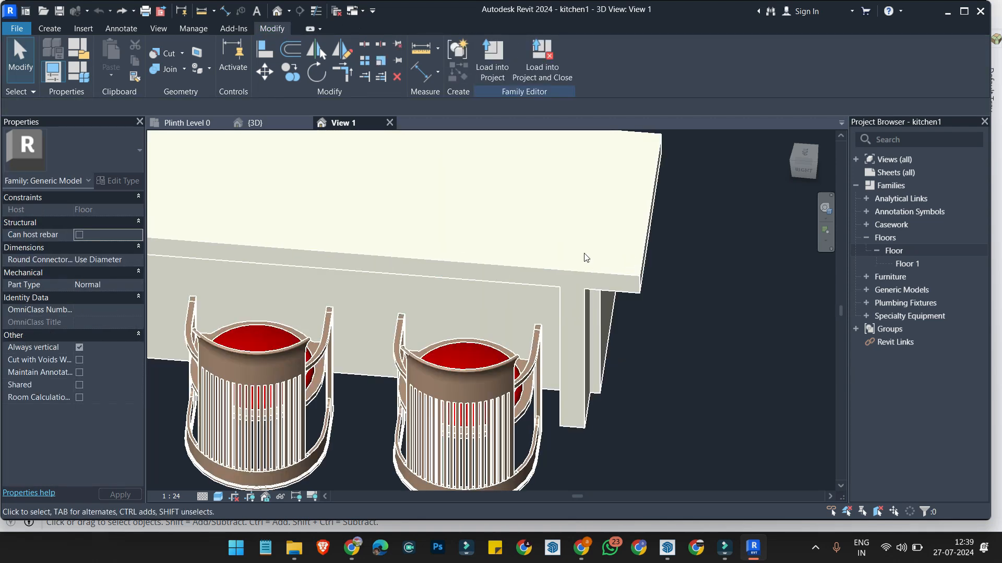
scroll(668, 256, "down", 2)
middle_click_drag(555, 244, 625, 277, "shift")
scroll(630, 265, "down", 1)
scroll(608, 282, "down", 1)
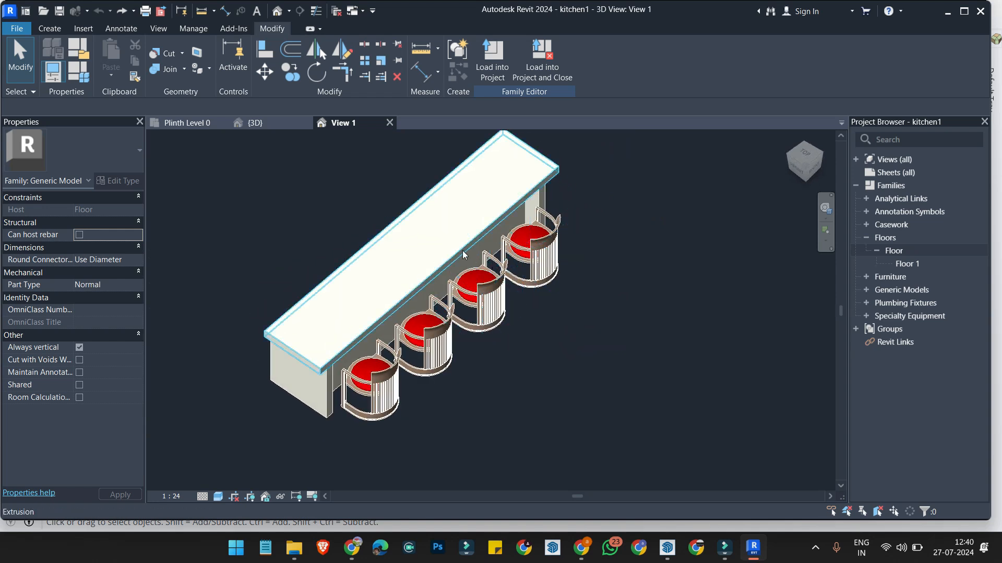
middle_click_drag(467, 254, 396, 251, "shift")
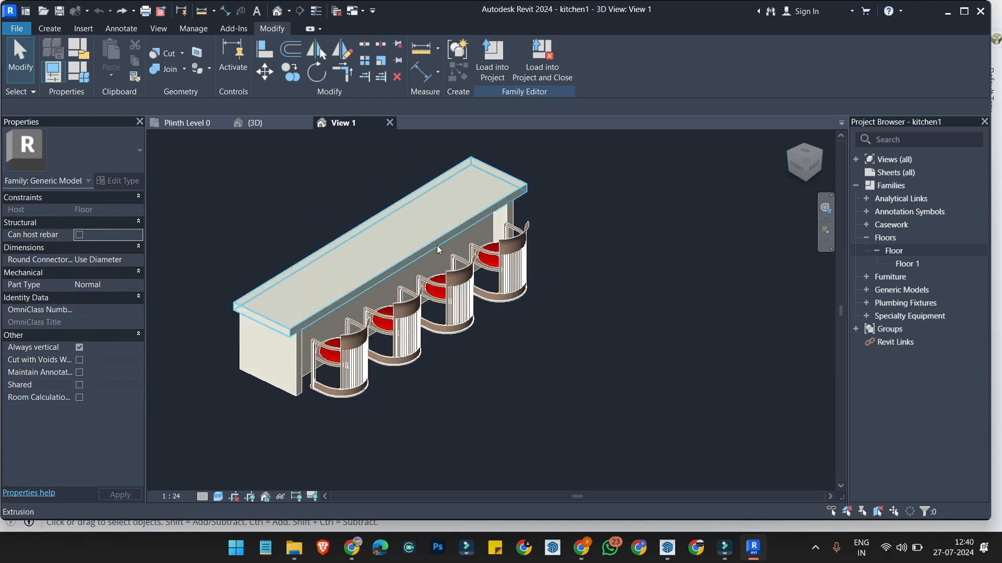
Step: Return to the Plinth Level 0 floor plan and open the Office 1 glass door's family for editing
left_click(185, 123)
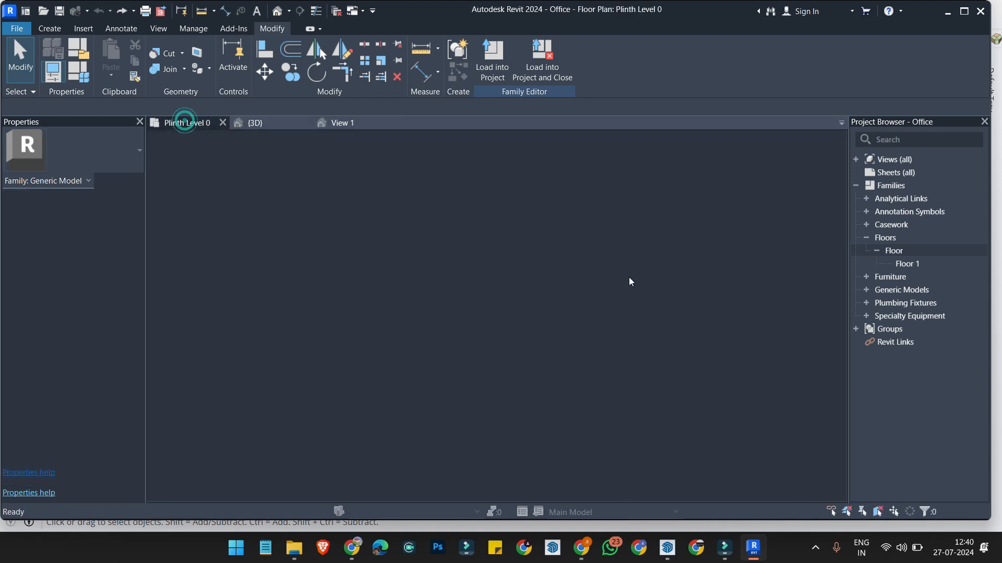
scroll(595, 271, "down", 3)
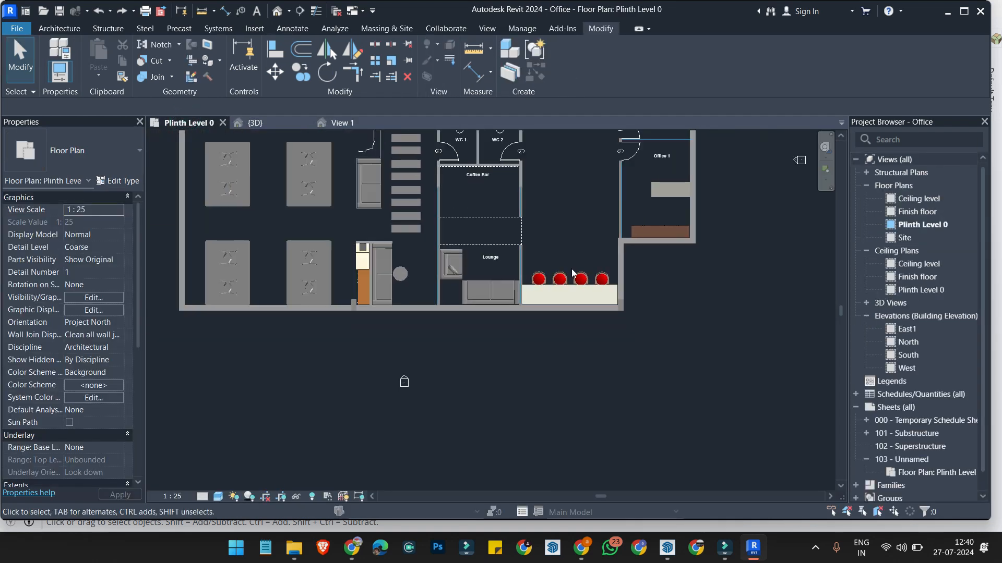
left_click(494, 292)
scroll(483, 290, "up", 2)
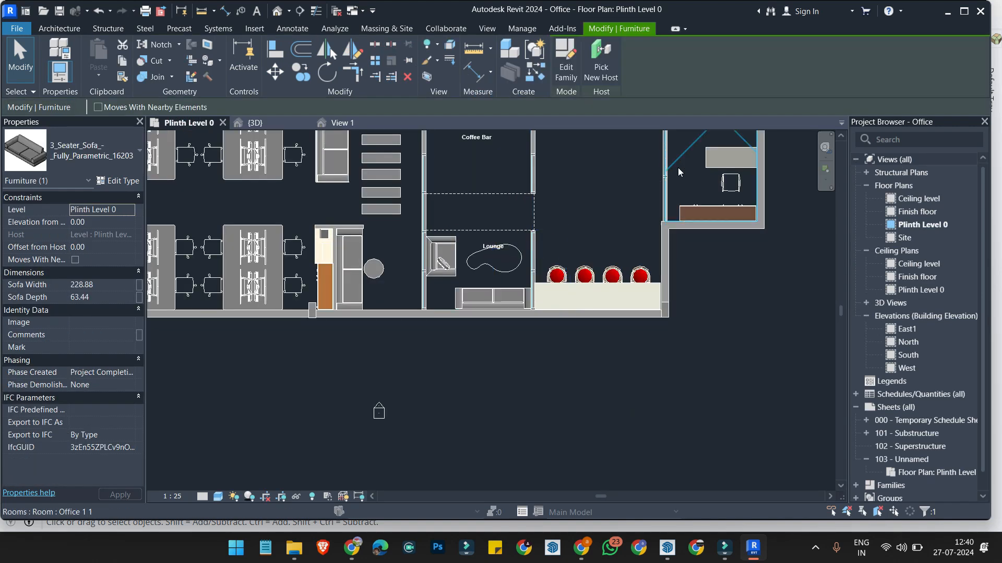
key("Escape")
scroll(597, 211, "up", 5)
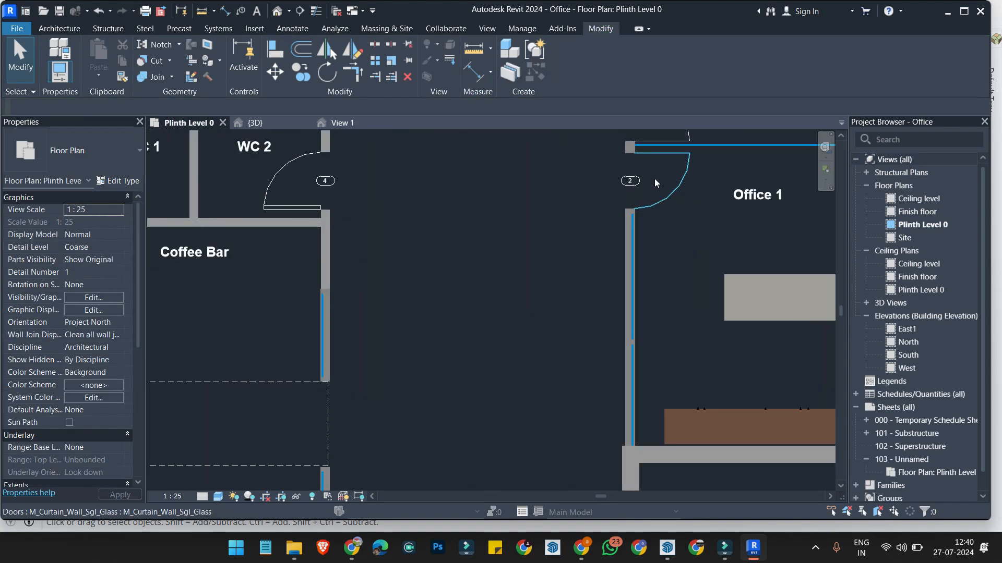
double_click(655, 182)
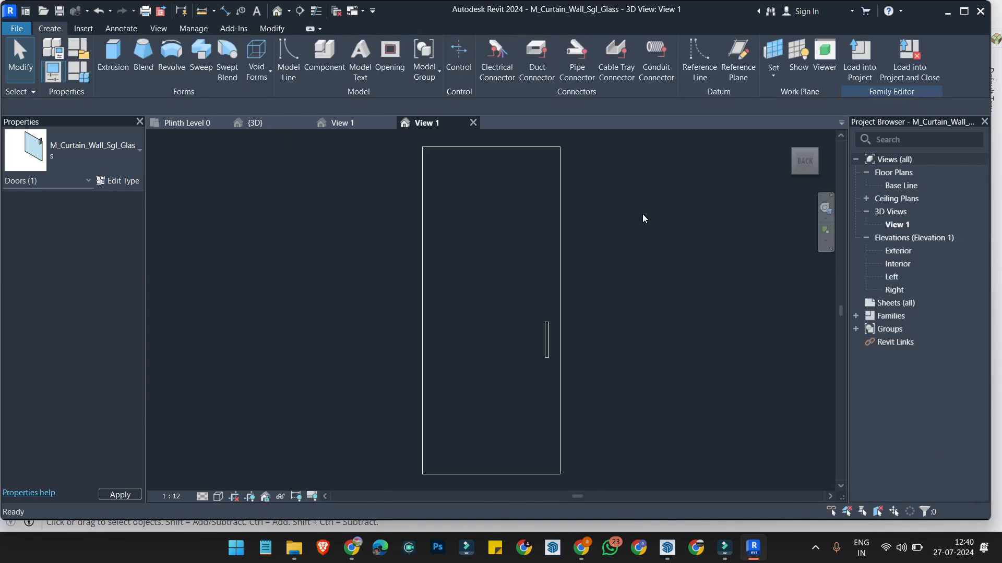
Step: Examine the door family's glass panel, then its Base Line plan and central reference plane
left_click(561, 217)
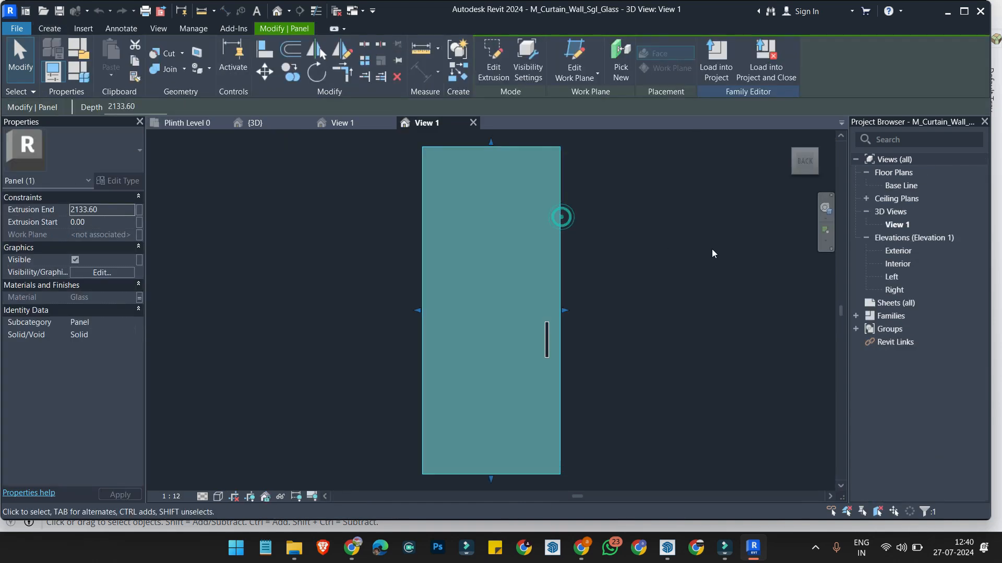
double_click(901, 185)
left_click(655, 297)
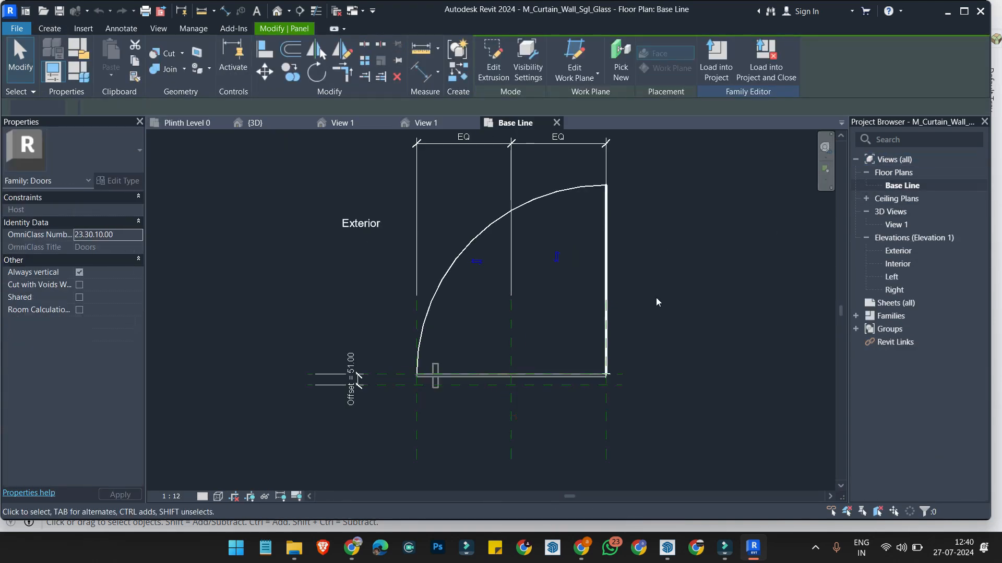
left_click(505, 408)
scroll(567, 375, "down", 1)
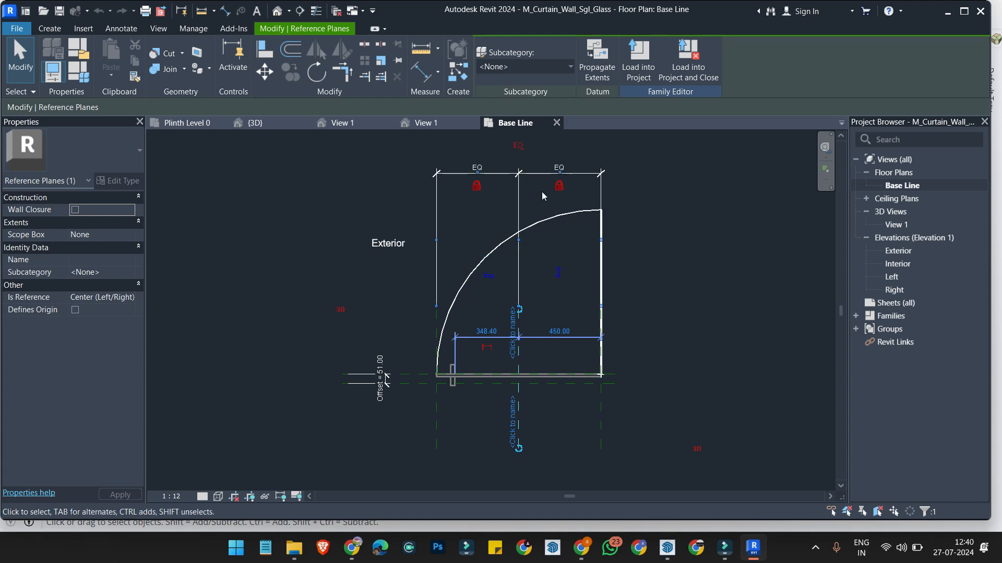
Step: Switch to SketchUp and select the window component on the wall
left_click(943, 12)
scroll(409, 206, "up", 4)
mouse_move(409, 207)
middle_mouse_down()
mouse_move(648, 226)
mouse_move(443, 251)
middle_mouse_up()
left_click(443, 251)
Step: Scale the wall window narrower and undo the scaling
scroll(436, 252, "up", 4)
key("s")
scroll(465, 240, "up", 3)
left_click_drag(485, 235, 430, 242)
middle_click_drag(434, 240, 470, 168)
key("space")
scroll(358, 212, "up", 3)
scroll(469, 168, "down", 4)
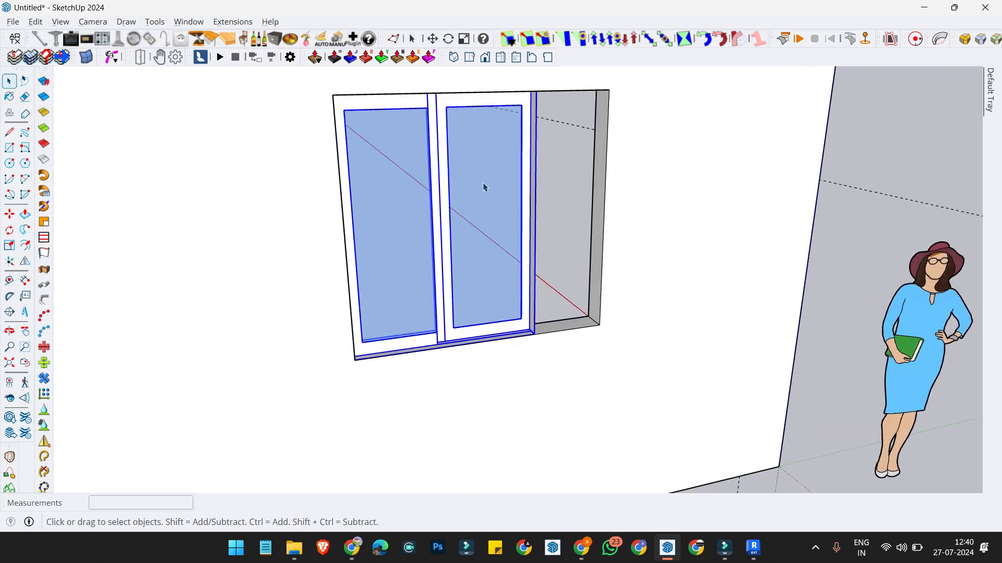
key("ctrl+z")
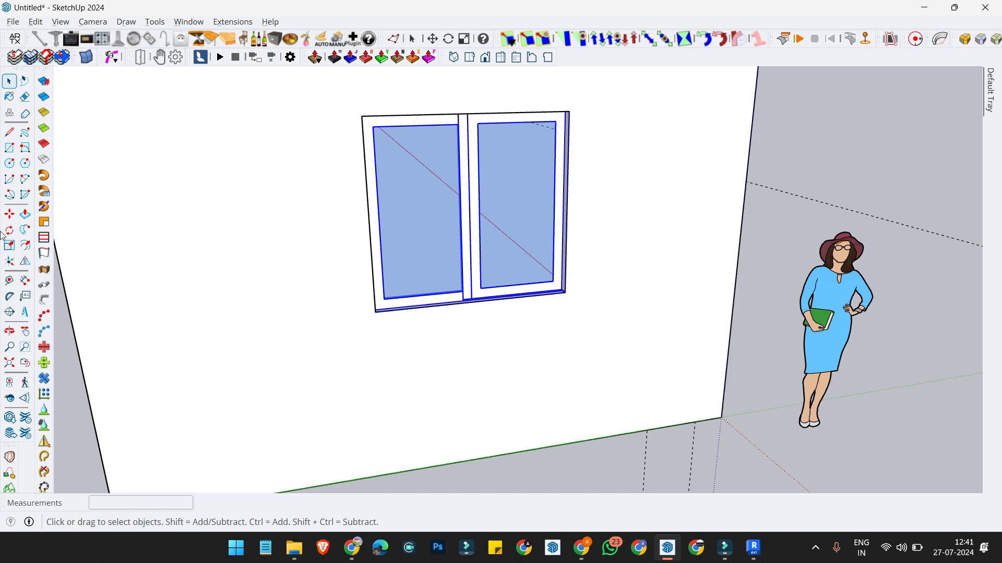
right_click(689, 55)
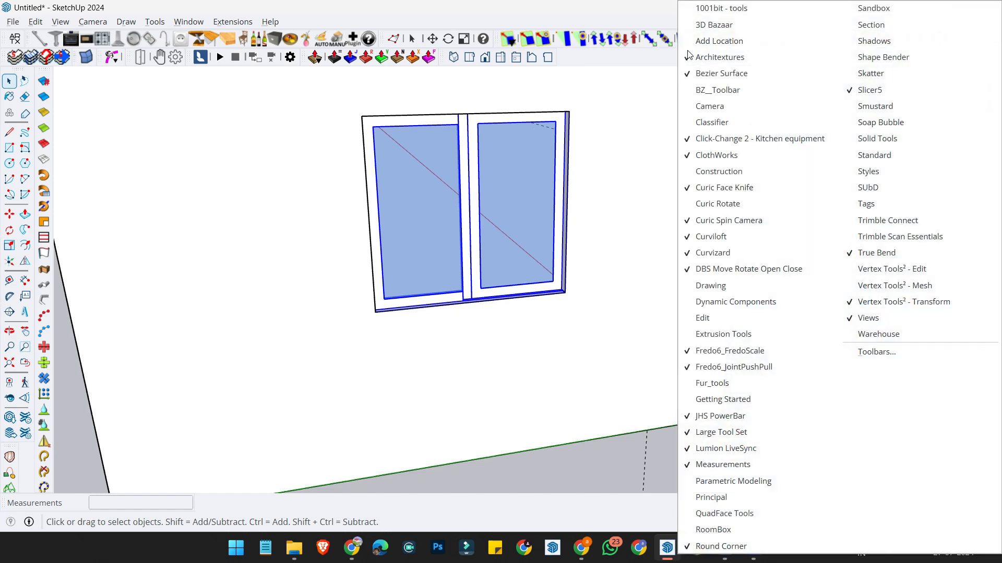
left_click(387, 234)
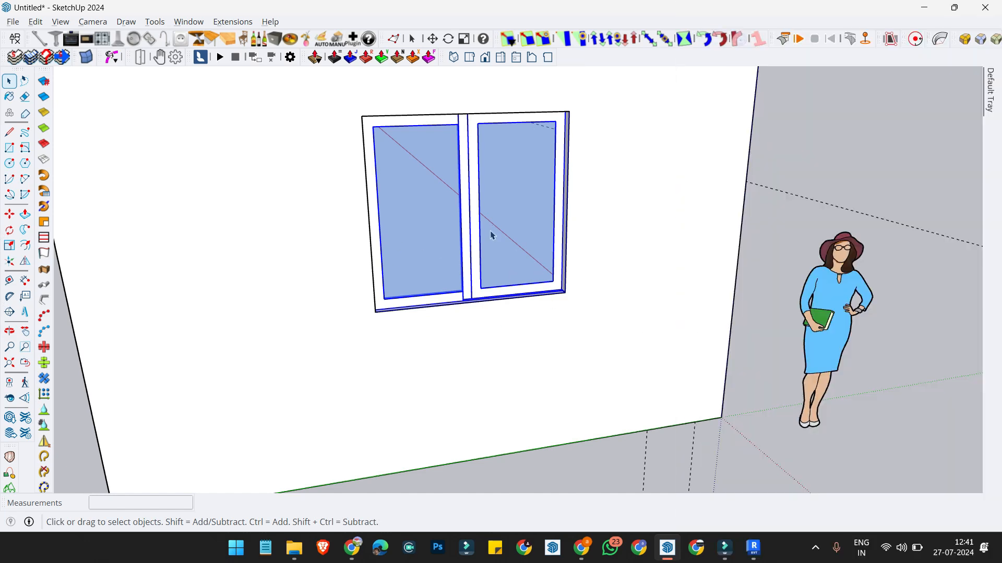
Step: Copy the wall window from its lower corner to a free spot in front of the wall
scroll(474, 282, "down", 2)
mouse_move(474, 283)
middle_mouse_down()
mouse_move(454, 261)
mouse_move(472, 266)
middle_mouse_up()
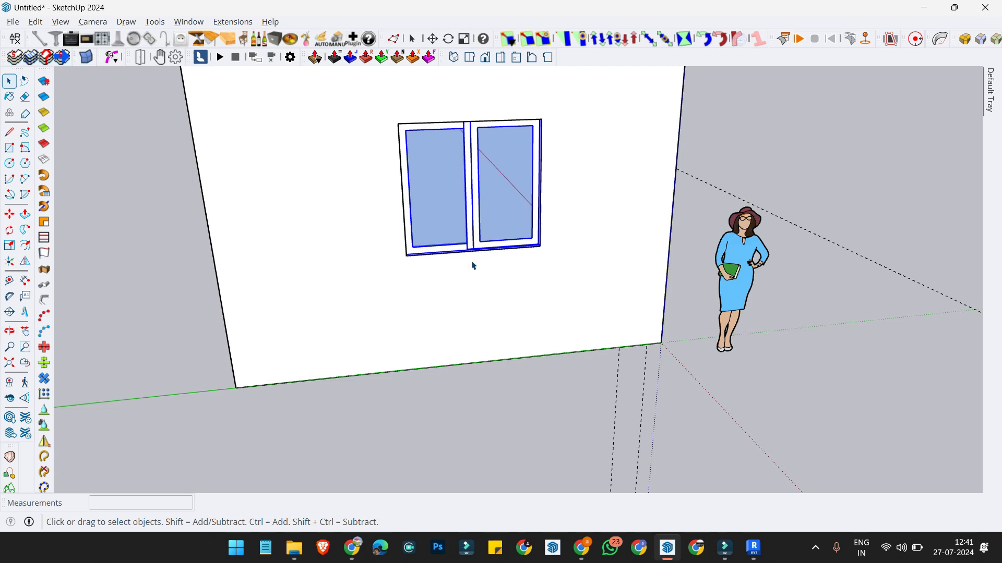
key("m")
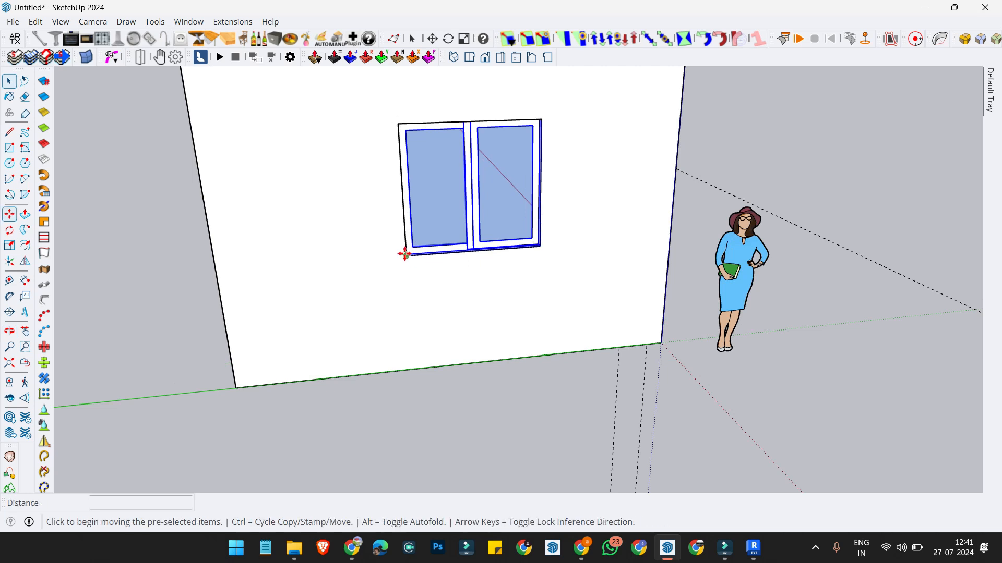
scroll(402, 254, "up", 2)
left_click(402, 258)
key("ctrl")
scroll(438, 340, "down", 3)
scroll(380, 381, "down", 3)
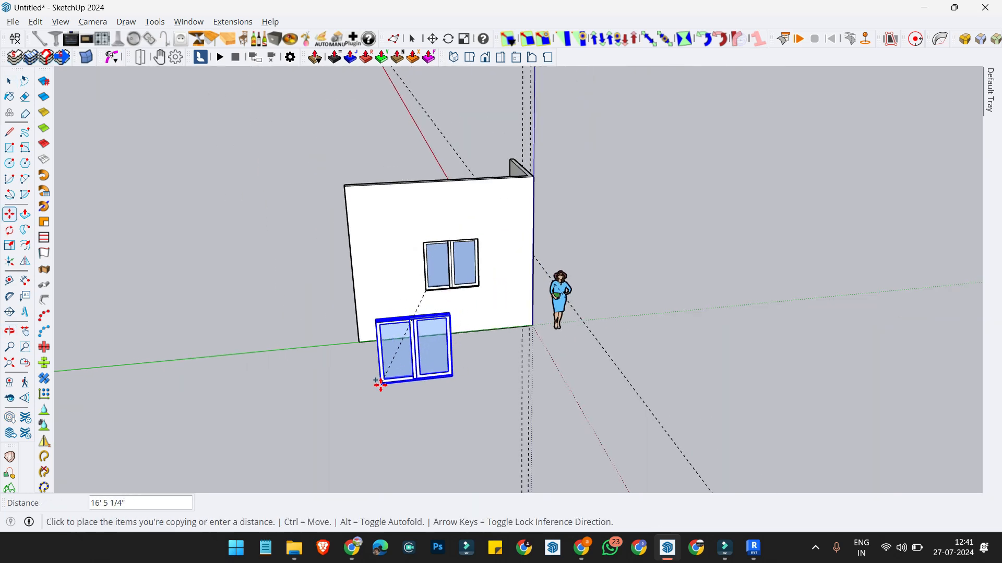
left_click(371, 384)
key("space")
scroll(398, 376, "up", 3)
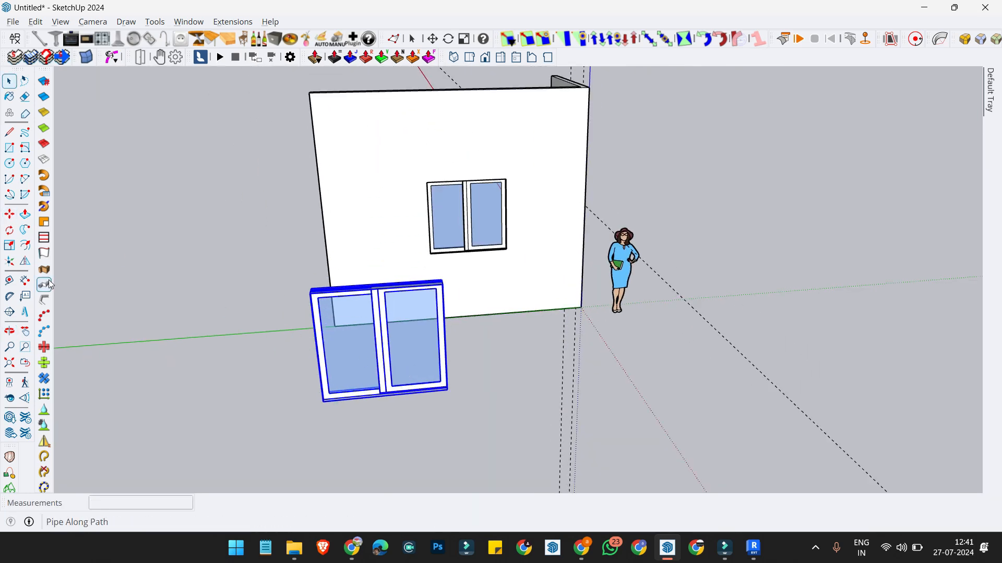
Step: Stretch the copied window wider from its side with Box Stretching and undo the stretch
left_click(654, 42)
middle_click_drag(386, 372, 299, 359)
scroll(299, 358, "up", 2)
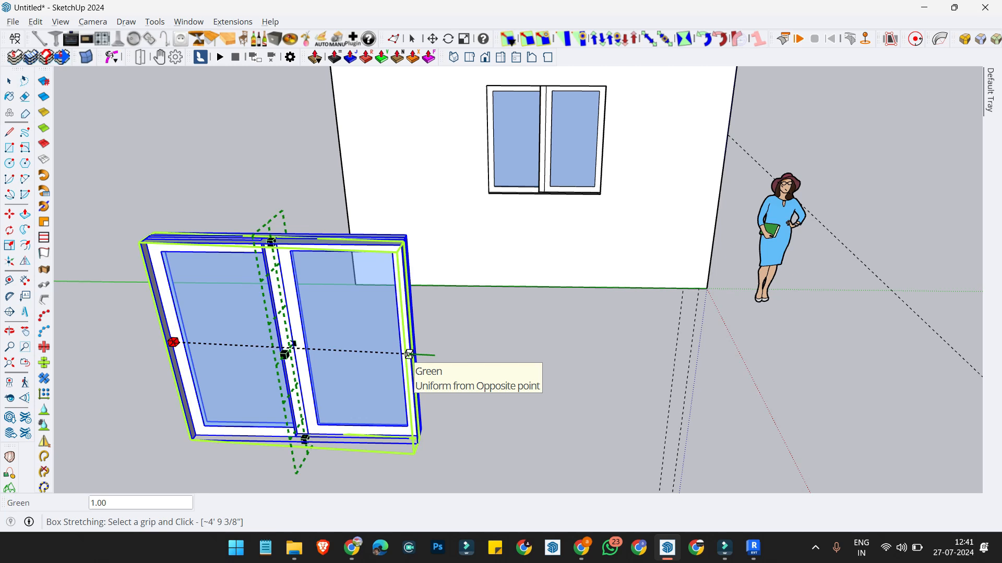
left_click(271, 319)
left_click(312, 326)
left_click_drag(409, 354, 514, 355)
middle_click_drag(562, 354, 504, 252)
key("ctrl+z")
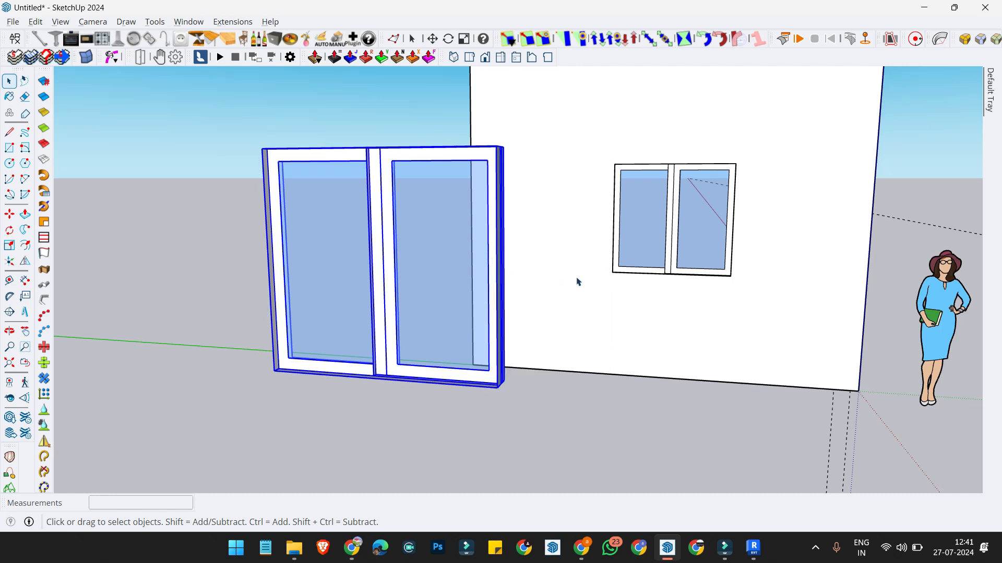
Step: Delete the copied window in front of the wall
middle_click_drag(558, 376, 462, 384)
scroll(361, 377, "up", 2)
middle_click_drag(362, 377, 539, 349)
scroll(539, 347, "down", 3)
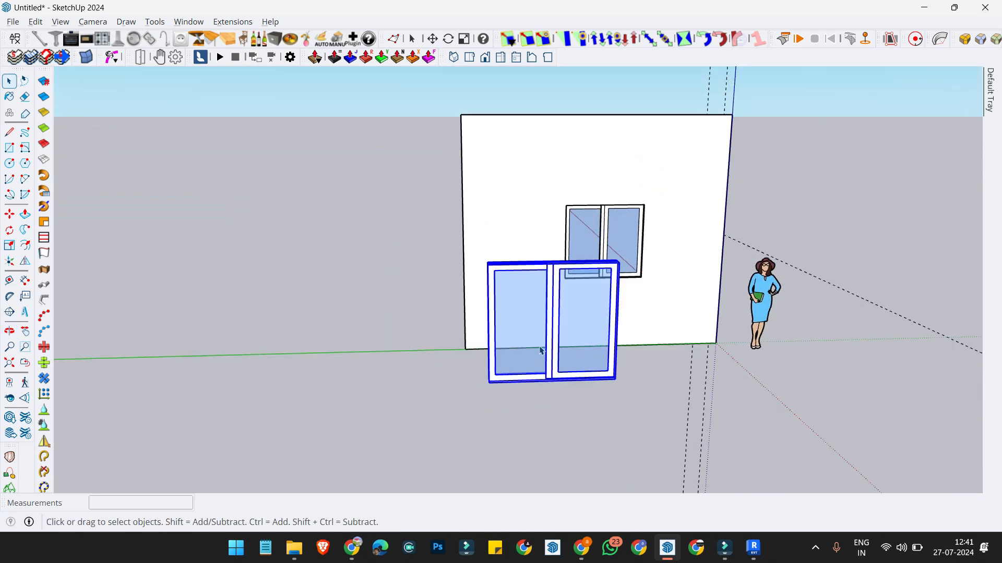
scroll(538, 329, "up", 1)
left_click(551, 301)
key("Delete")
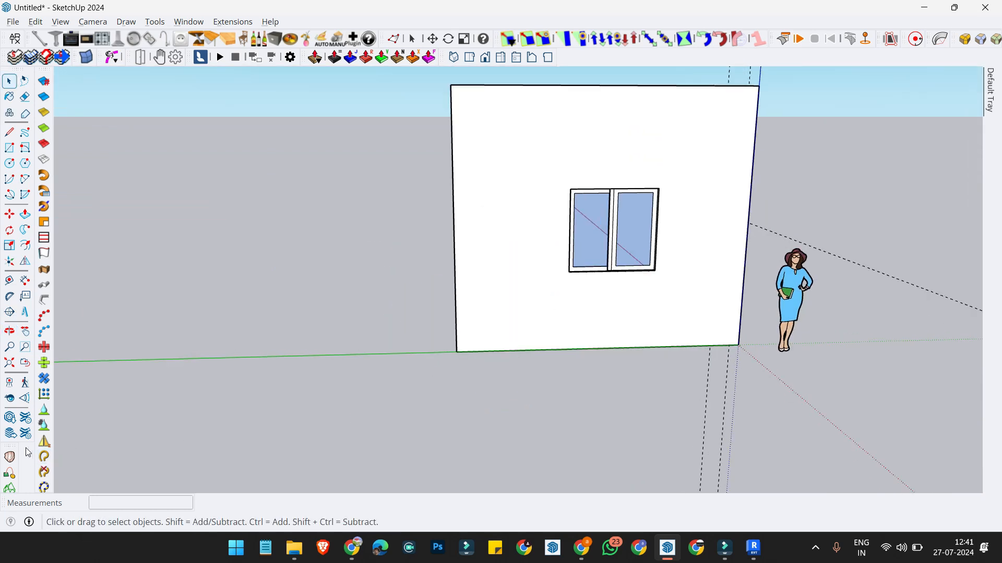
Step: Download the three-panel "Windows" model with grid panes from the 3D Warehouse window results and place it near the wall
left_click(10, 419)
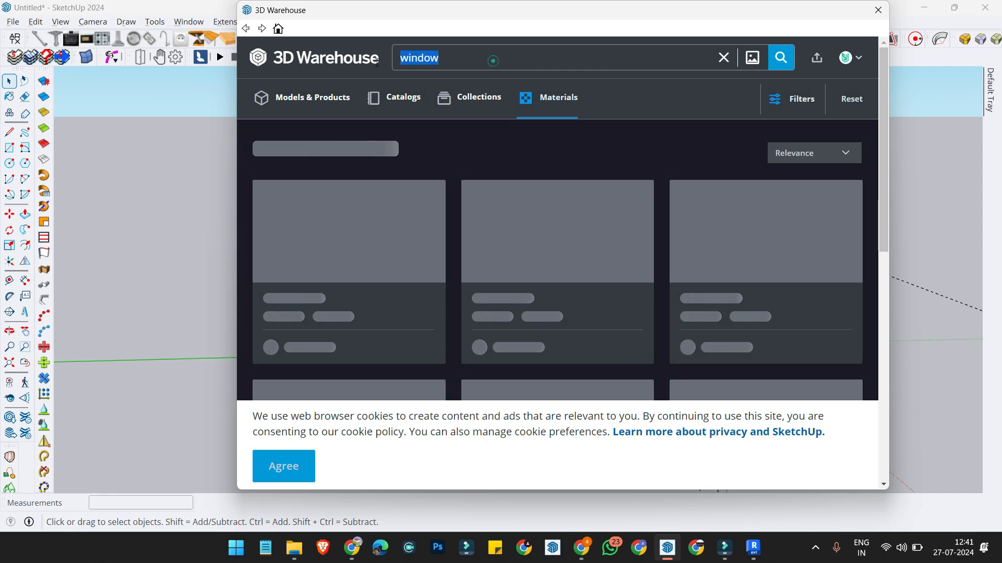
left_click(310, 100)
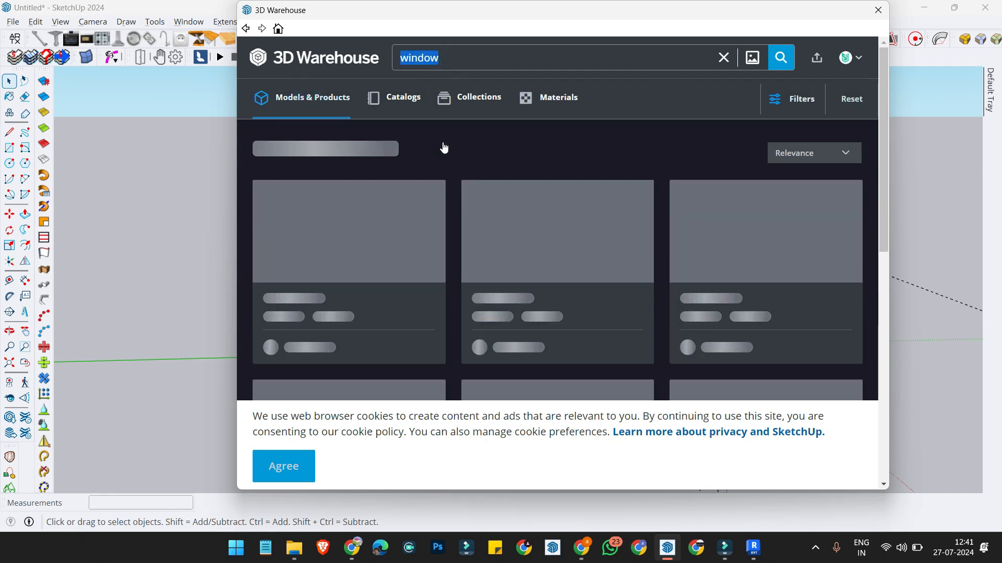
scroll(717, 235, "down", 1)
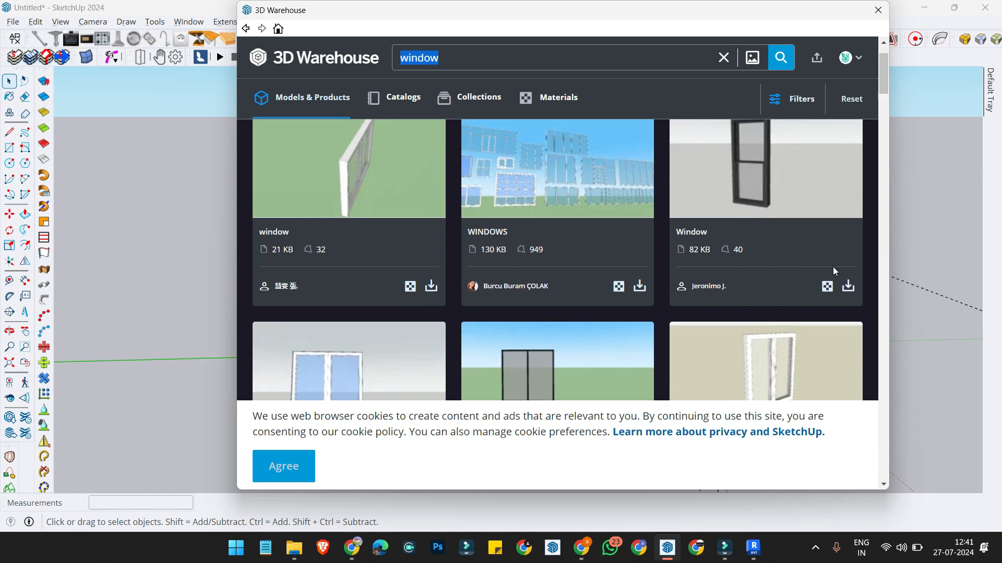
scroll(833, 267, "down", 4)
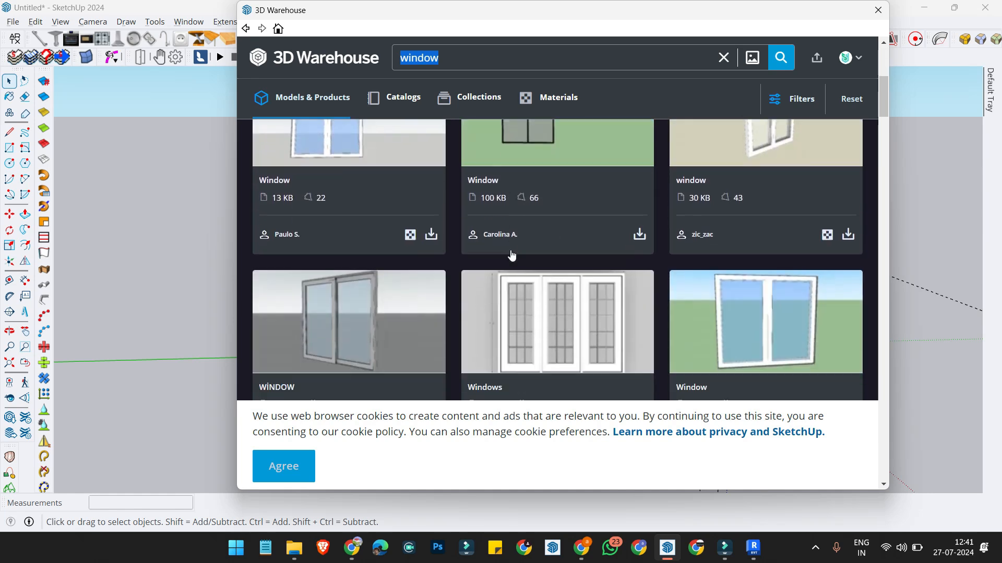
scroll(663, 273, "down", 2)
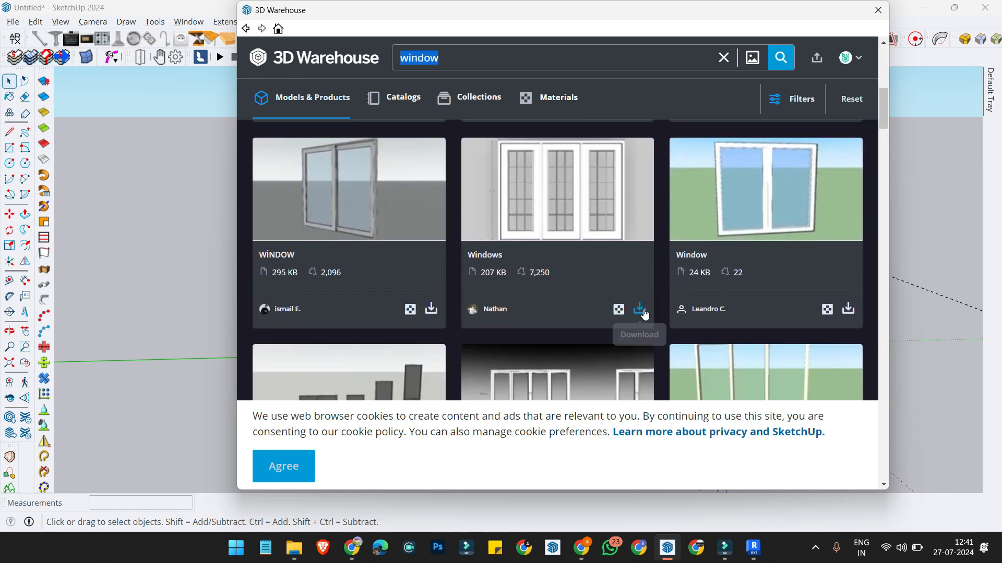
left_click(640, 310)
left_click(507, 262)
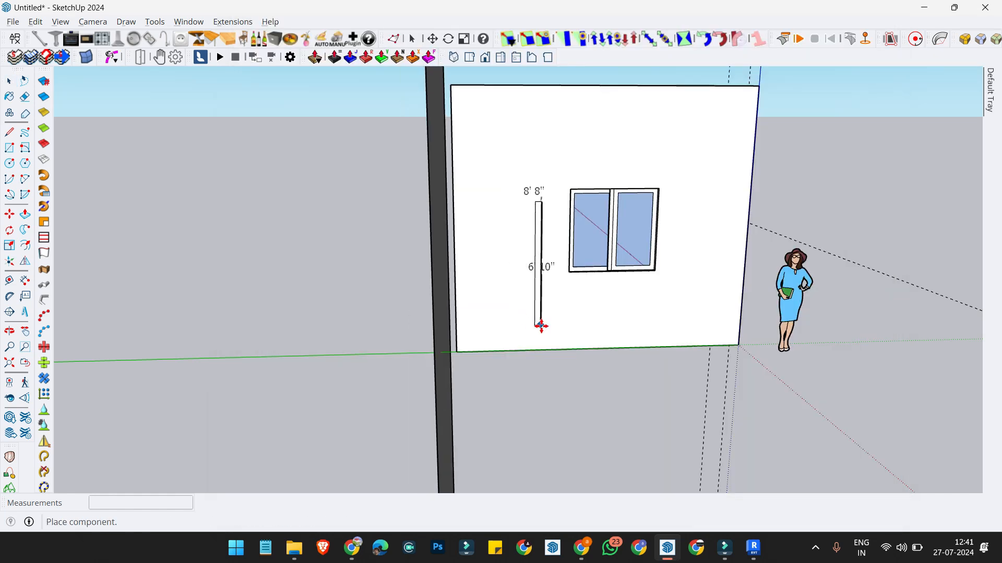
middle_click_drag(375, 342, 568, 350)
key("space")
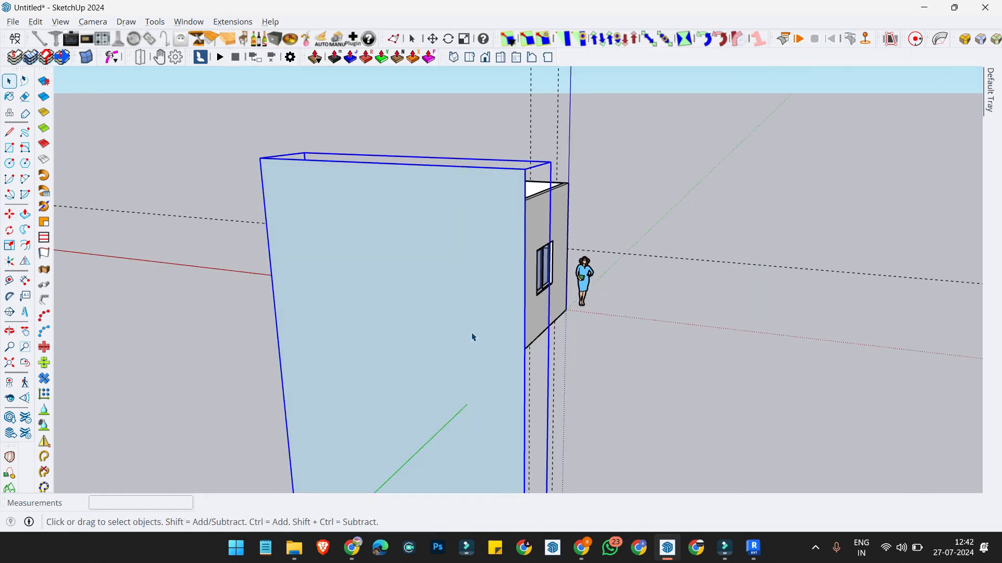
Step: Open the imported component for editing and delete the large face in front of its window
double_click(472, 335)
left_click(476, 334)
key("Delete")
Step: Start Box Stretching on the three-panel window and move the stretch plane into its end panel's panes
scroll(417, 313, "up", 5)
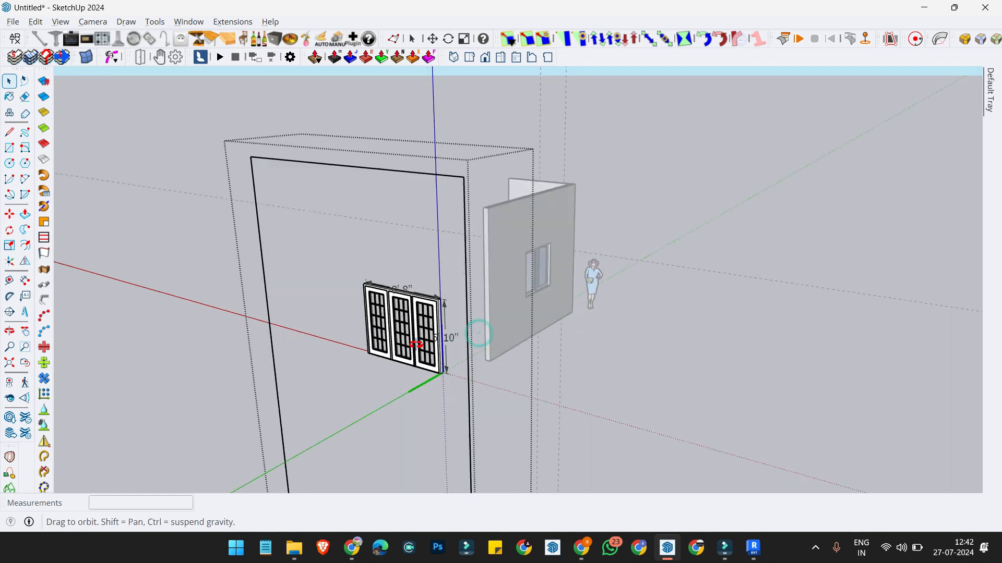
double_click(416, 295)
middle_click_drag(416, 289, 526, 279)
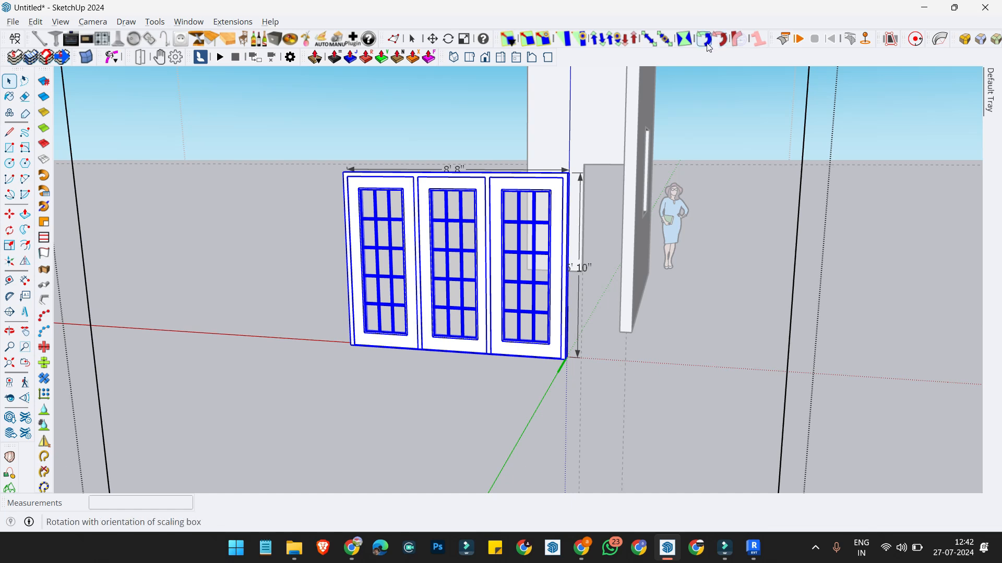
middle_click_drag(454, 265, 503, 304)
left_click_drag(360, 176, 418, 185)
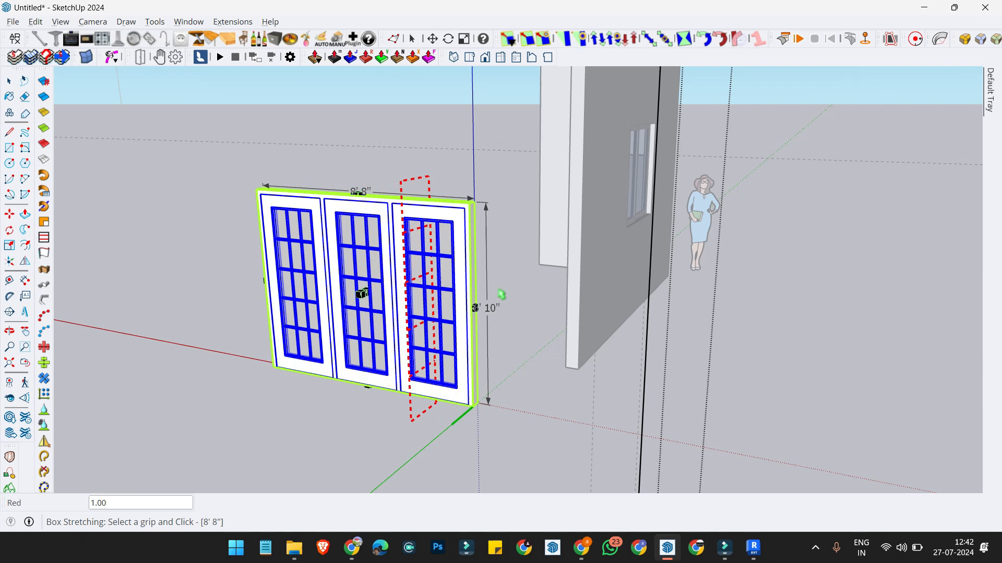
Step: Stretch the three-panel window sideways to about 11' 3 7/8" wide and undo the stretch
left_click(473, 307)
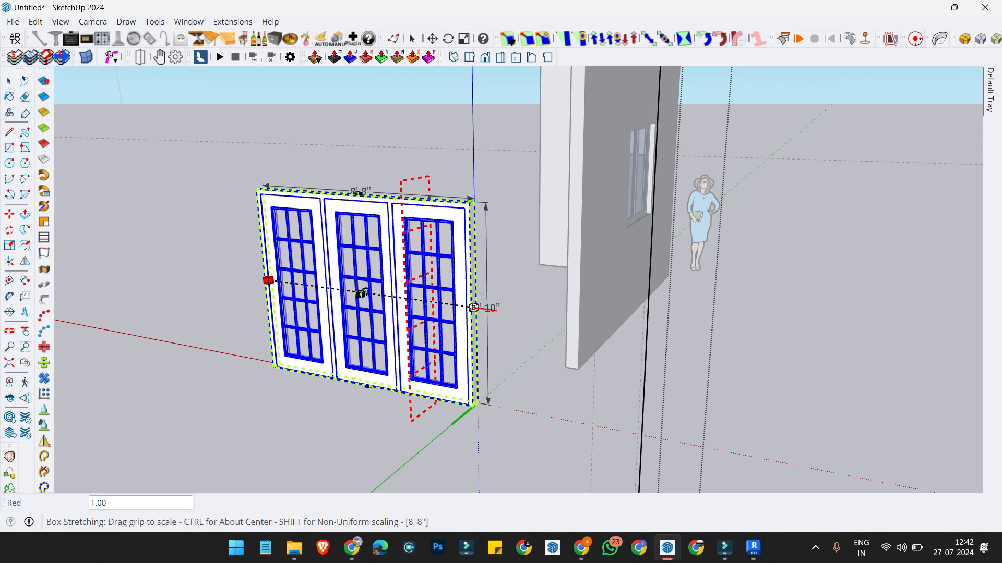
left_click(480, 313)
middle_click_drag(497, 313, 564, 299)
scroll(533, 248, "up", 2)
scroll(543, 240, "down", 1)
middle_click_drag(544, 241, 481, 203)
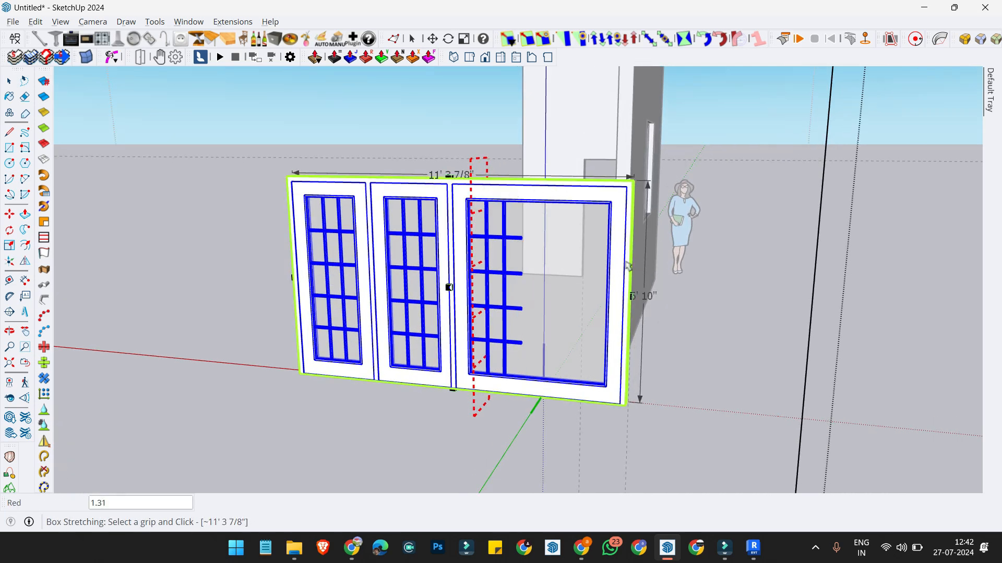
middle_click_drag(514, 285, 505, 286)
scroll(507, 296, "down", 1)
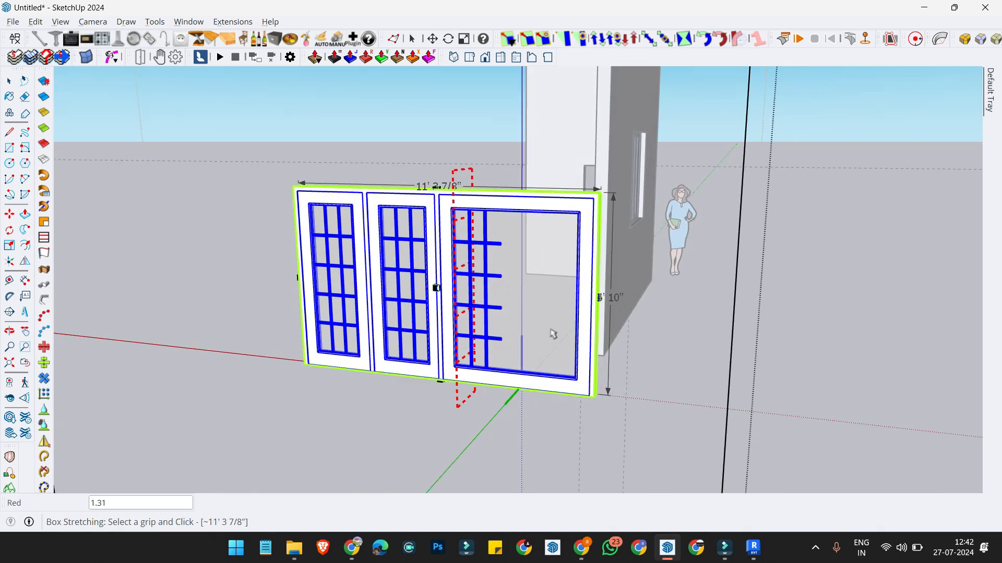
key("space")
key("ctrl+z")
key("ctrl+z")
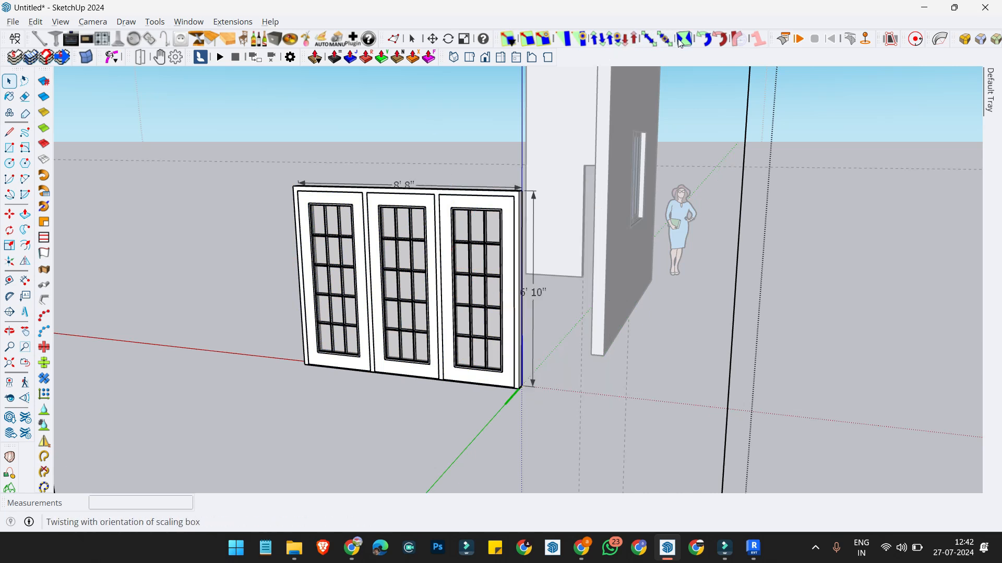
Step: Box-stretch the window to about 11' 2 5/8" wide from a plane between its middle and end panels, and undo it
left_click(436, 226)
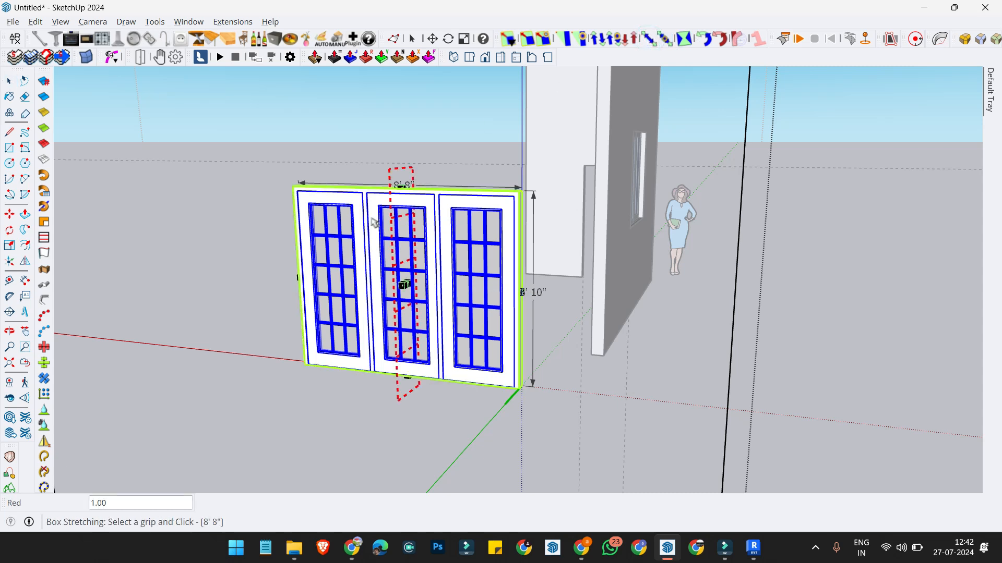
left_click(389, 192)
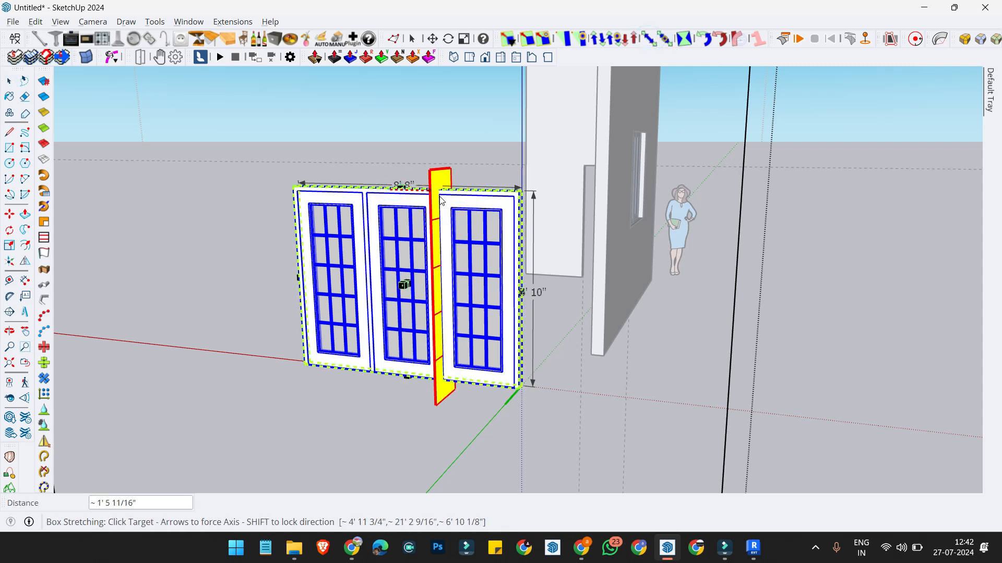
left_click(442, 206)
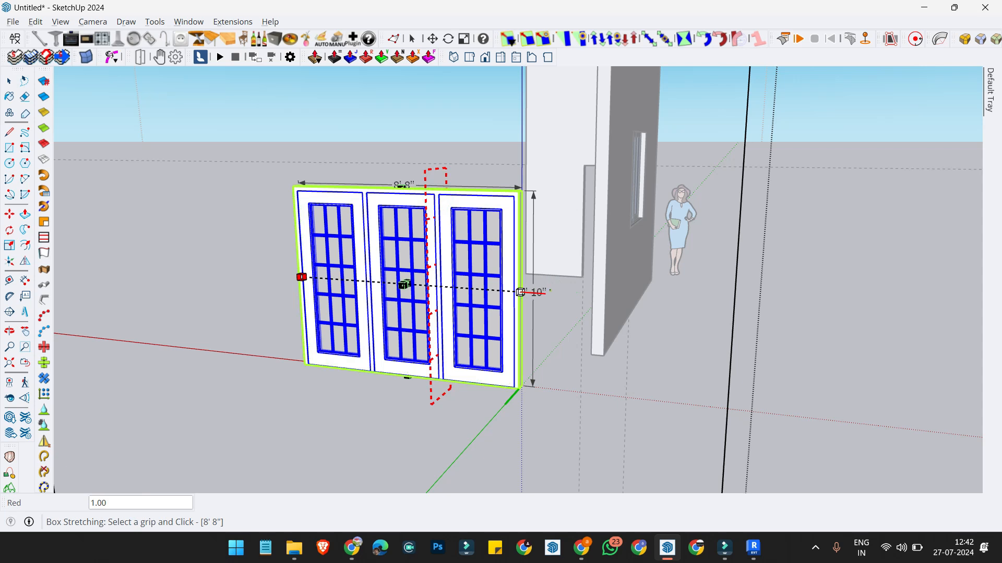
left_click(520, 293)
left_click(593, 297)
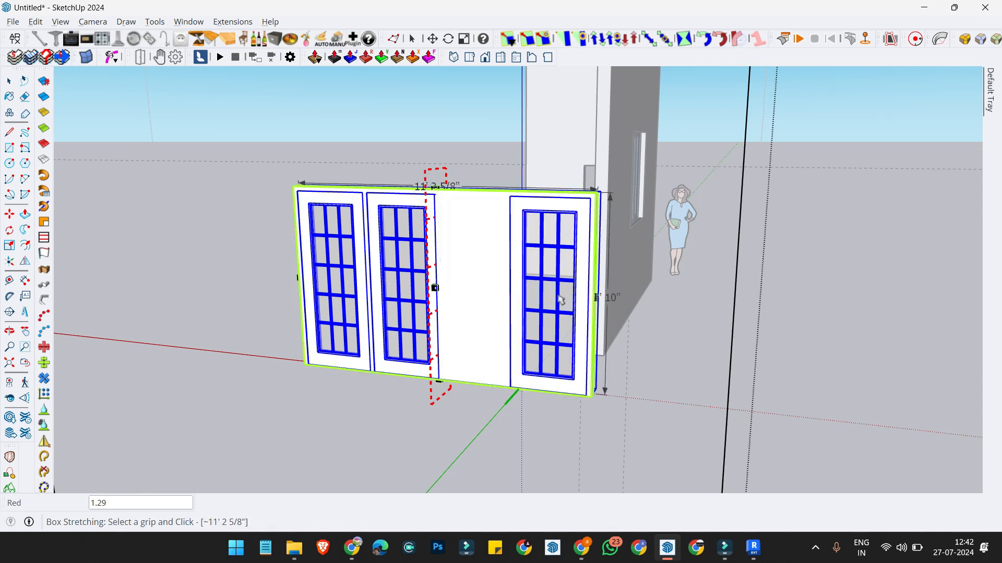
key("ctrl+z")
key("space")
key("Escape")
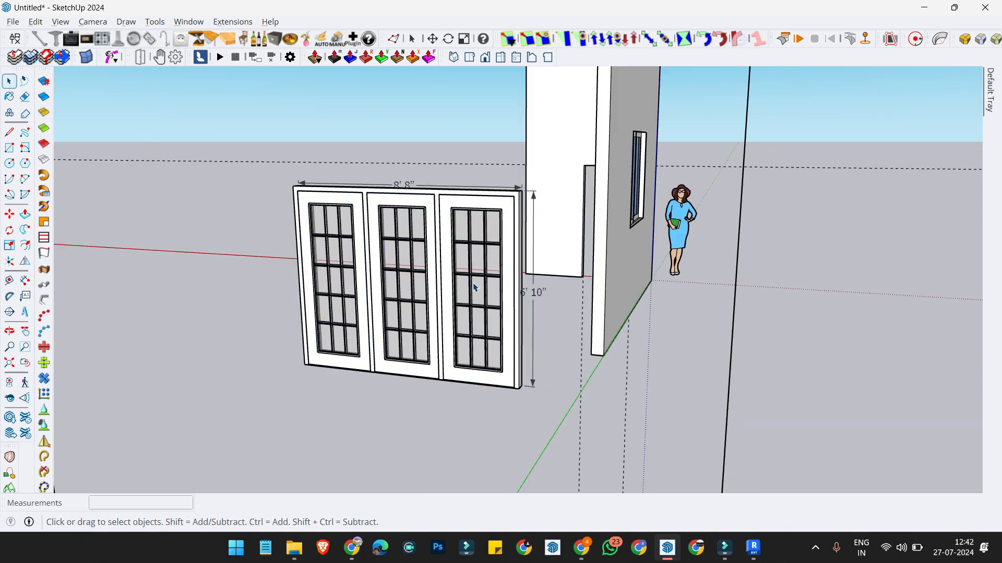
middle_click_drag(474, 285, 434, 315)
left_click(454, 283)
double_click(452, 268)
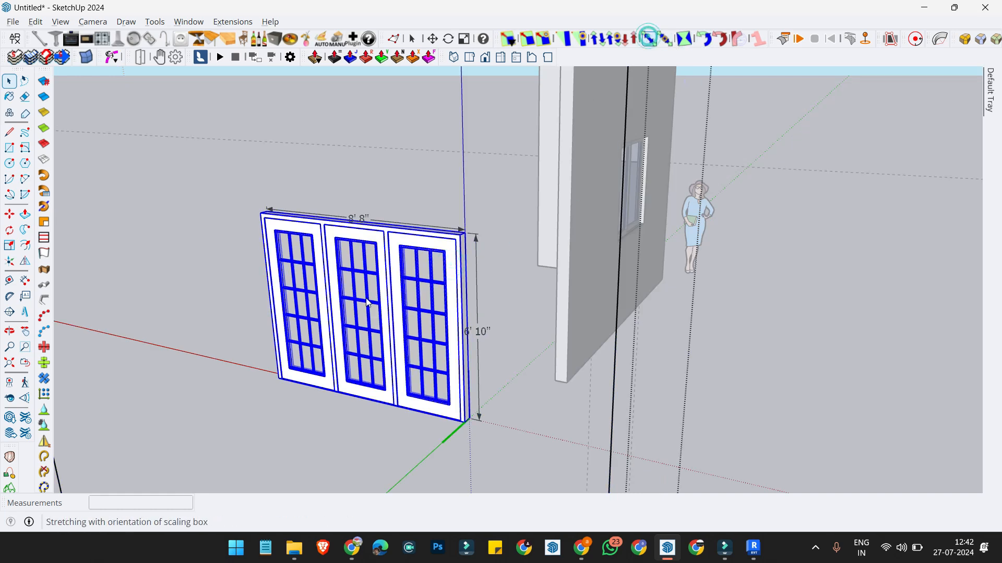
scroll(360, 314, "up", 5)
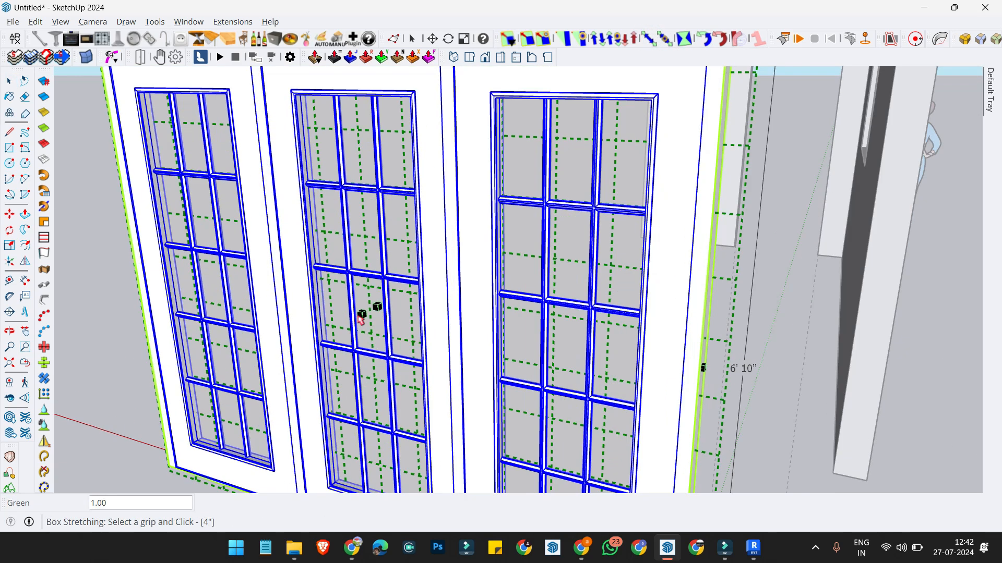
scroll(375, 312, "down", 3)
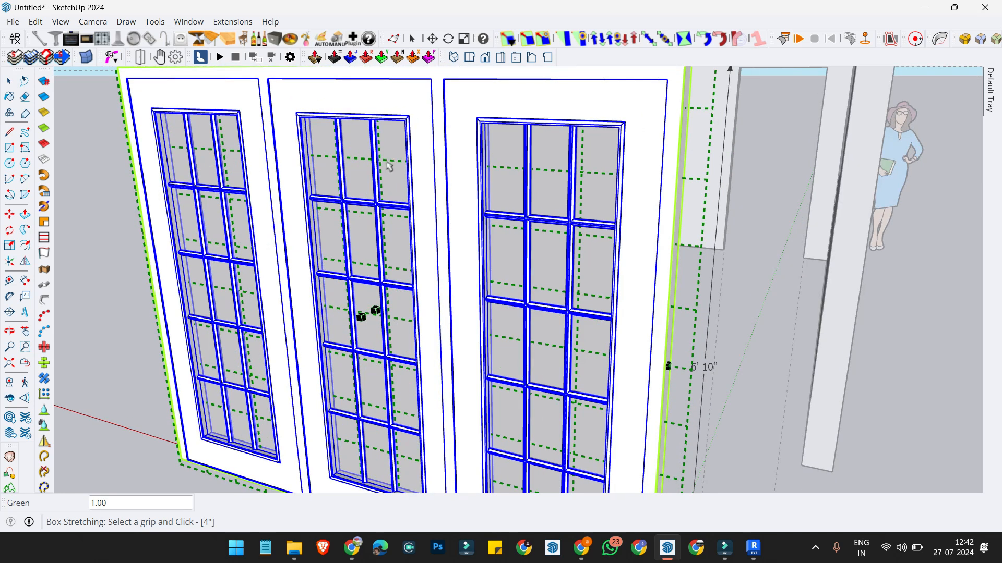
key("space")
scroll(394, 276, "down", 10)
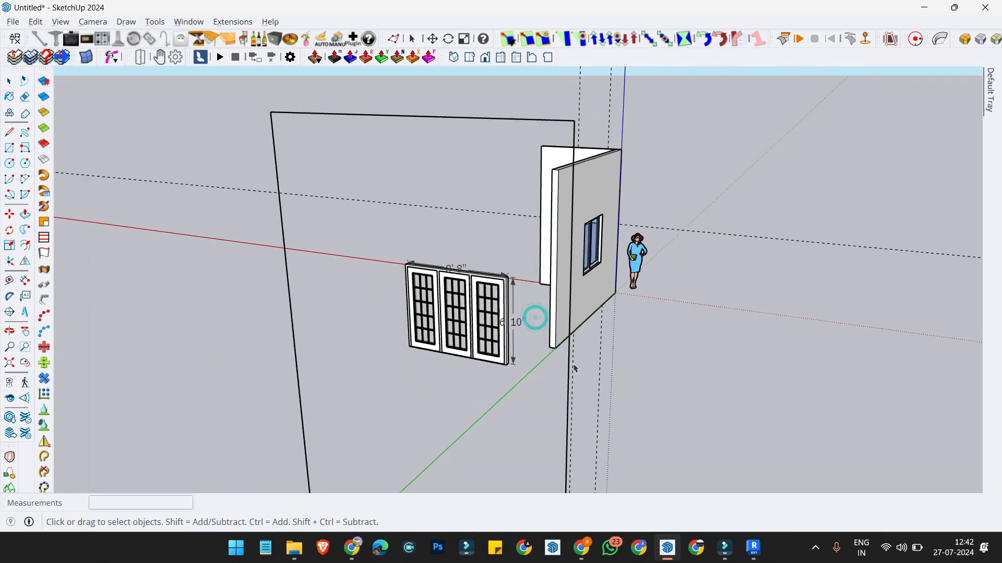
Step: Draw a small rectangle on the ground in front of the wall
key("r")
left_click(702, 361)
left_click(745, 389)
key("space")
scroll(735, 390, "up", 3)
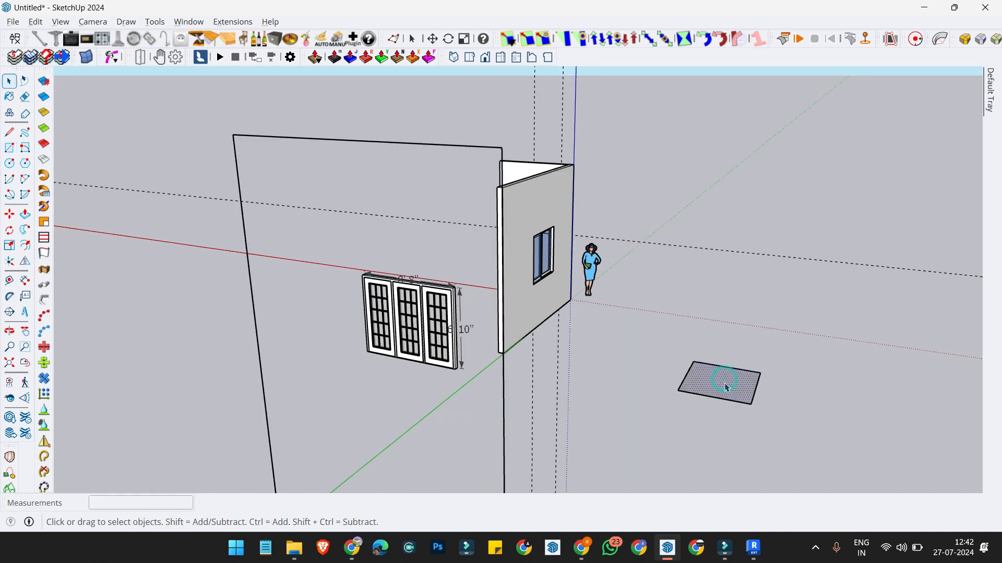
Step: Push/Pull the ground rectangle up into a box about 4' 1" high
key("p")
left_click(725, 387)
left_click(767, 346)
middle_click_drag(767, 347, 464, 346)
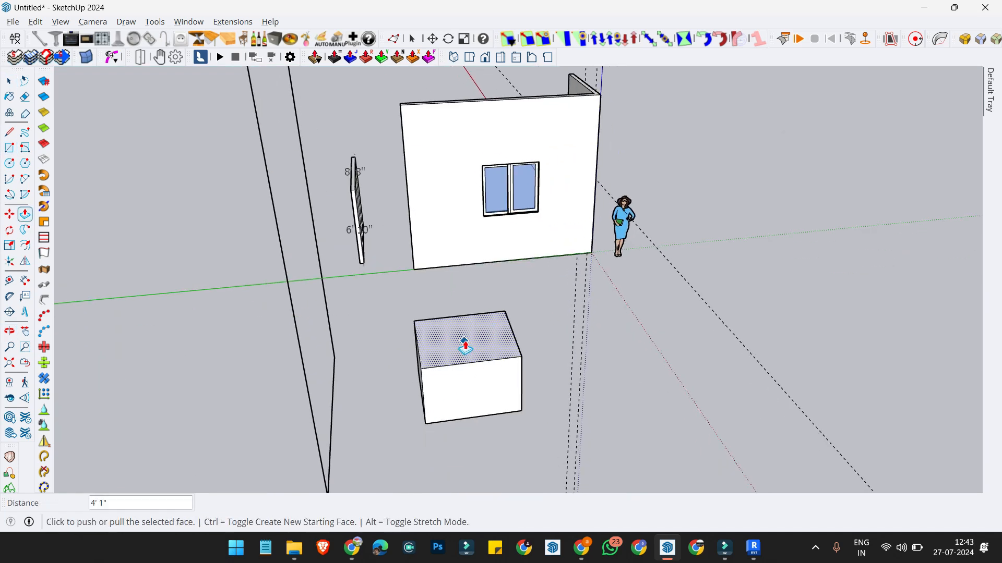
Step: Push/Pull a new section 2' 10 5/16" high on top of the box, and extend its side face outward in two sections
left_click(464, 347)
left_click(463, 301)
middle_click_drag(463, 300, 357, 323)
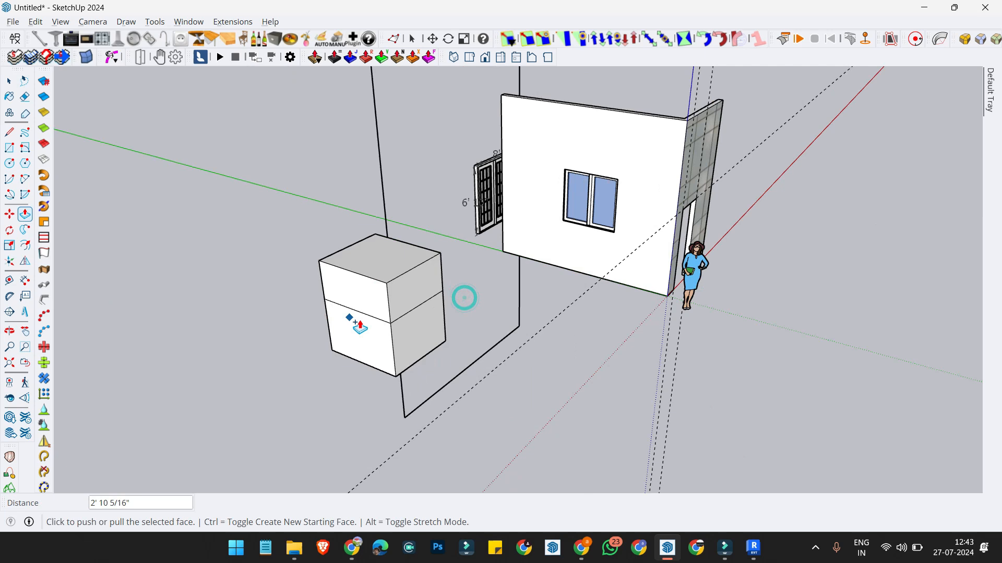
left_click(405, 292)
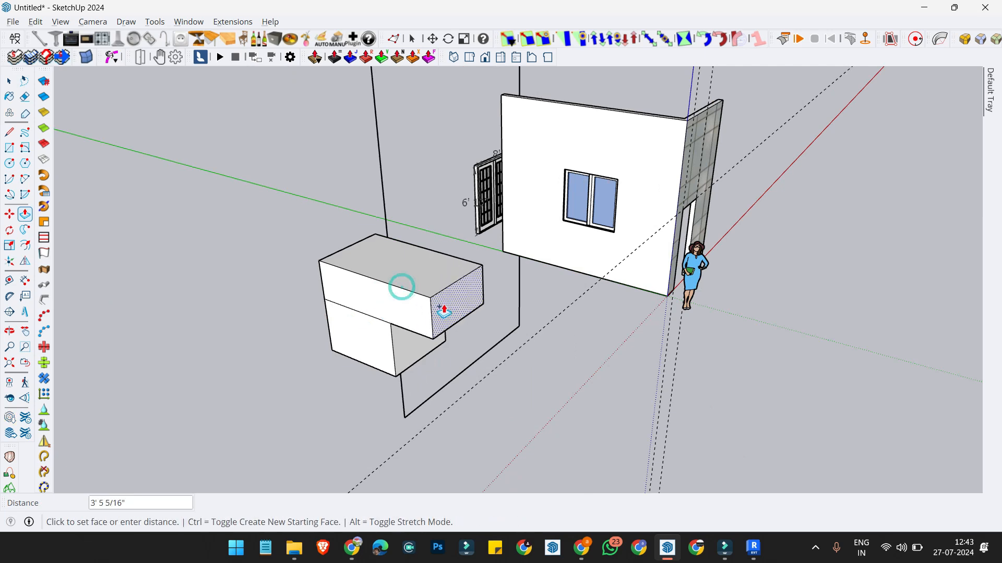
left_click(457, 319)
left_click(468, 317)
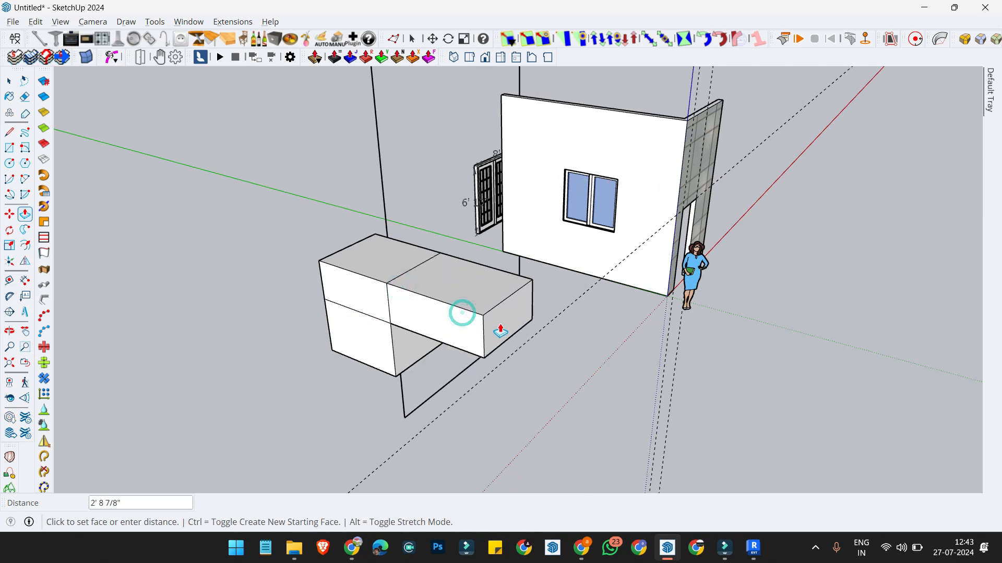
left_click(505, 342)
Step: Push/Pull the underside of the outermost overhanging section down to the level of the box's base
key("space")
middle_click_drag(505, 341, 509, 245)
key("p")
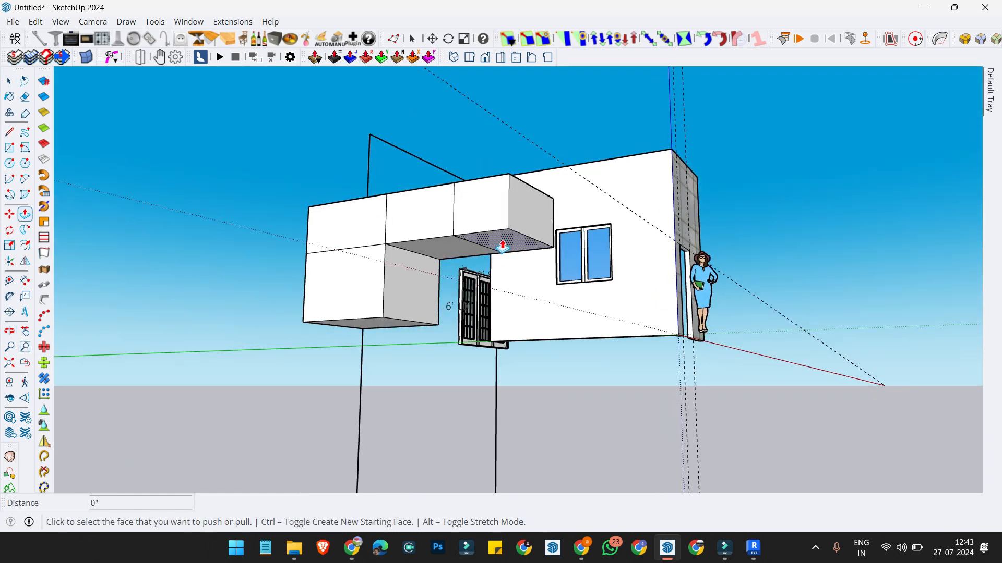
left_click(502, 240)
left_click(380, 313)
Step: Select all the connected geometry of the block and group it into one object
middle_click_drag(380, 313, 500, 306)
key("space")
triple_click(501, 306)
right_click(501, 306)
left_click(554, 131)
Step: Box-stretch the block lengthwise to about 20' 5" from a plane beside its end section, and cancel the stretch
middle_click_drag(554, 130, 790, 182)
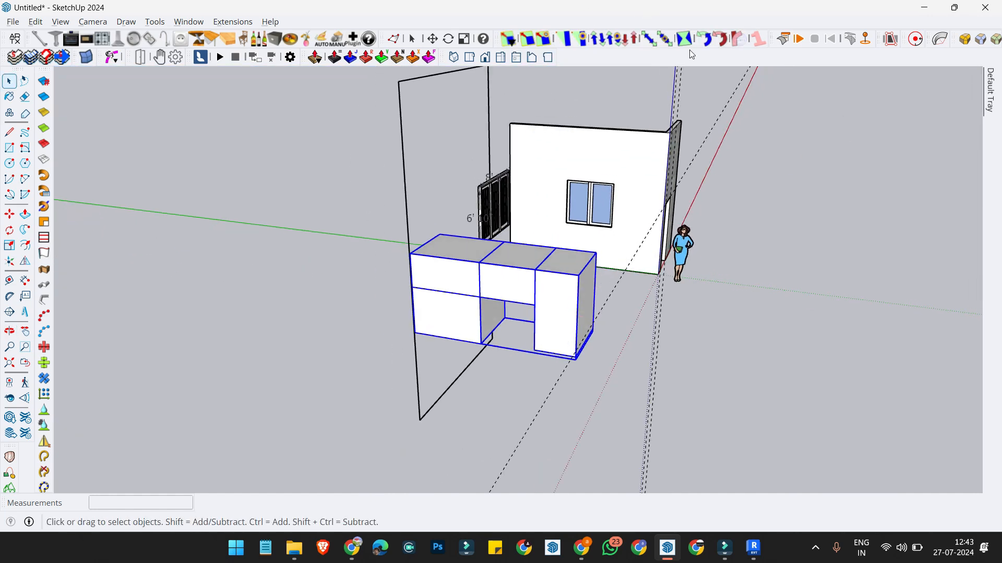
left_click(651, 42)
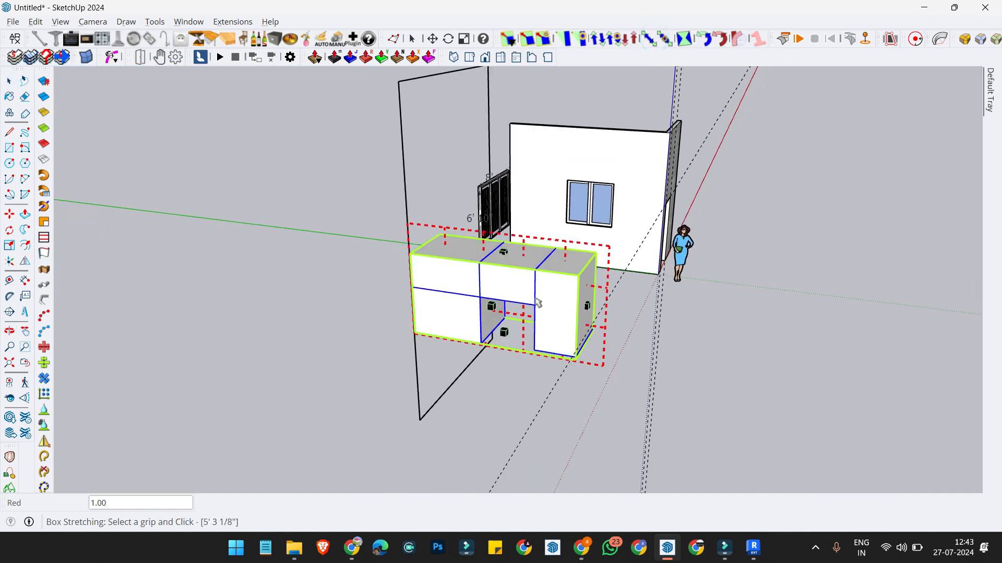
left_click(484, 254)
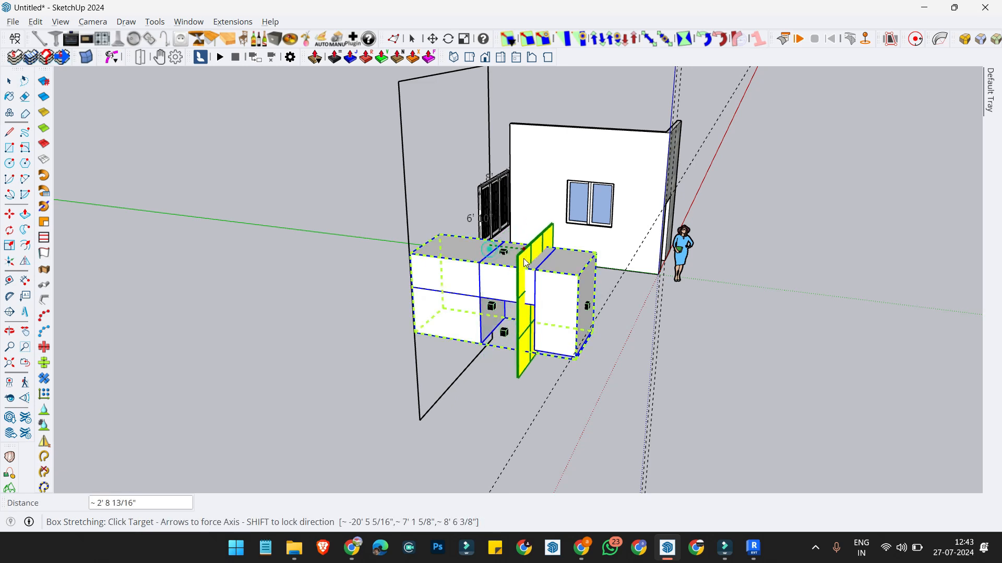
left_click_drag(540, 264, 552, 269)
left_click_drag(589, 306, 672, 317)
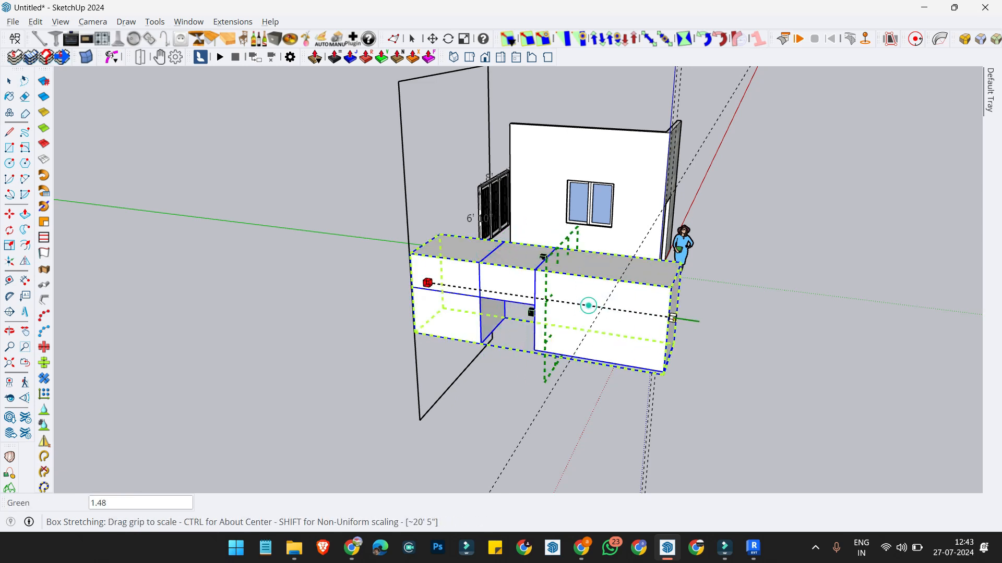
key("Escape")
middle_click_drag(521, 285, 543, 253)
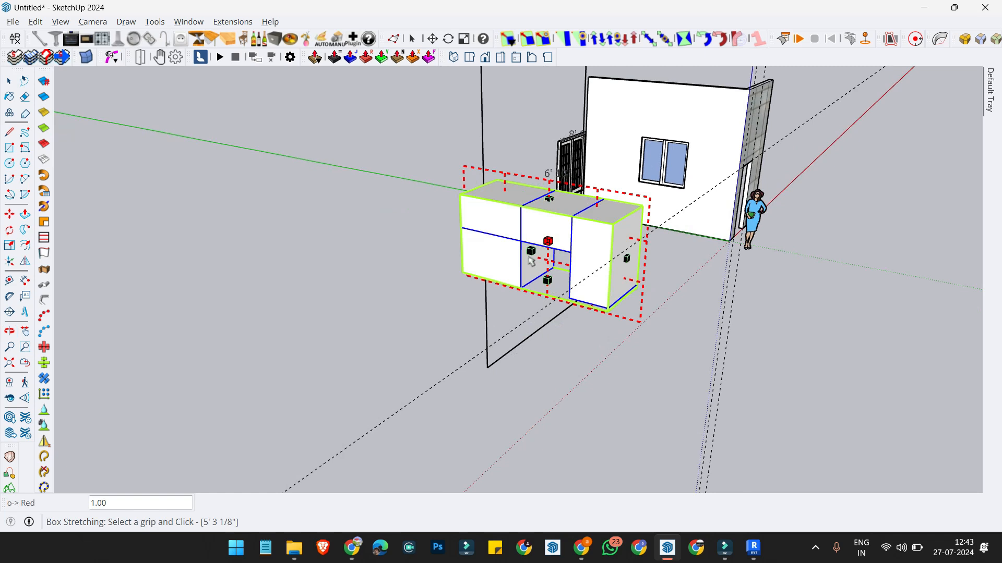
left_click(599, 204)
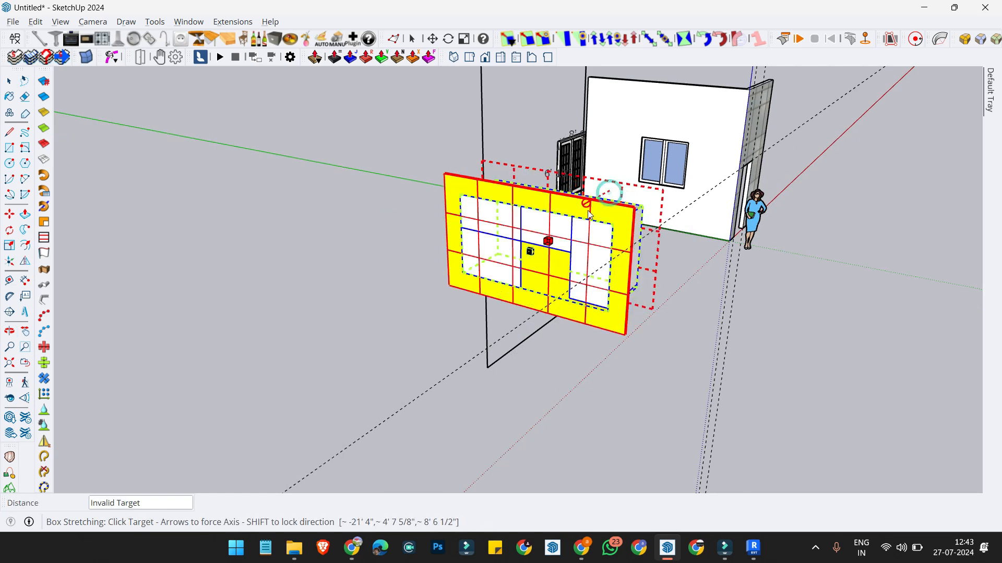
key("Escape")
middle_click_drag(594, 229, 455, 277)
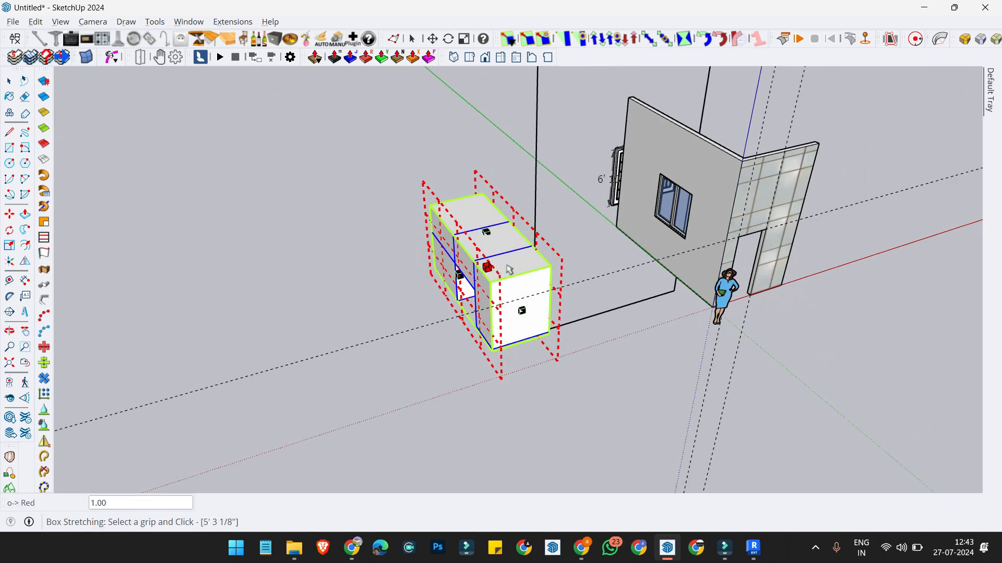
key("space")
Step: Open the grouped block for editing and draw a line across its middle top face, splitting the face in two
scroll(499, 269, "up", 2)
scroll(506, 244, "up", 3)
double_click(497, 229)
left_click(493, 232)
key("l")
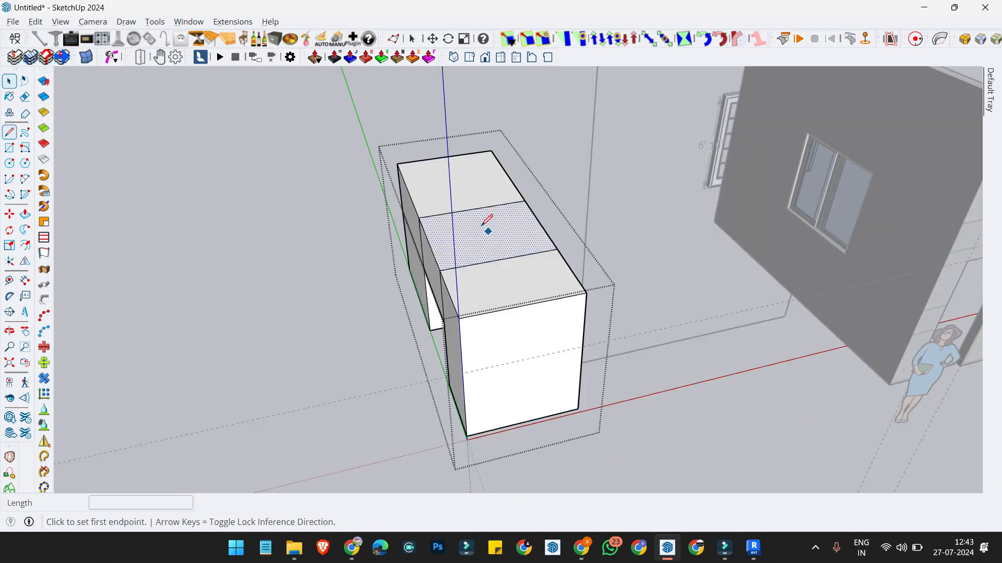
left_click(473, 209)
left_click(500, 259)
key("space")
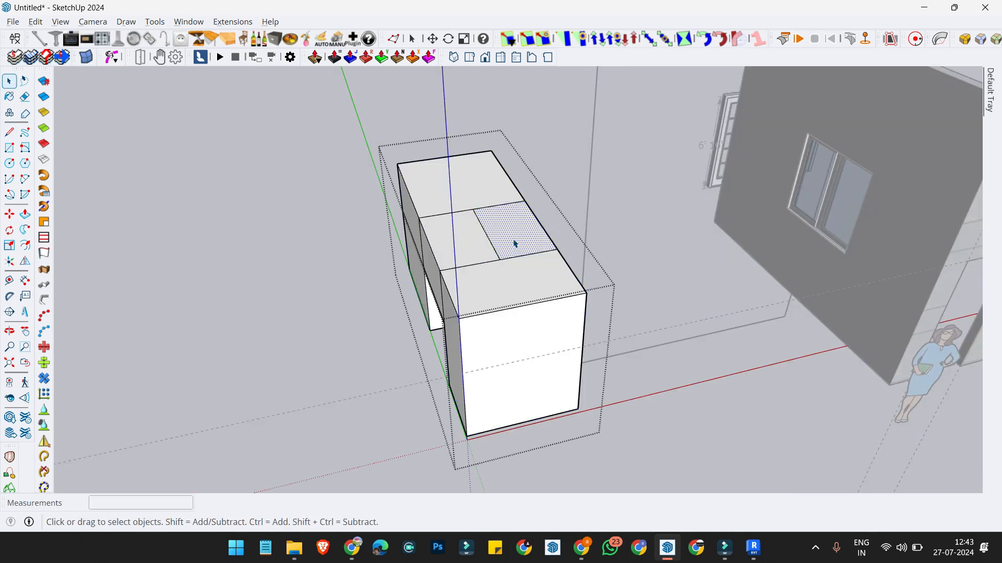
Step: Push/Pull the half of the middle top face nearer the wall up into a raised block, and leave the group
key("p")
left_click_drag(512, 240, 514, 207)
key("space")
key("Escape")
Step: Box-stretch the grouped block's depth to about 9' 9 7/16" from a plane beside the raised block, away from the wall
middle_click_drag(485, 253, 536, 262)
scroll(540, 255, "down", 5)
scroll(542, 252, "up", 2)
left_click(541, 266)
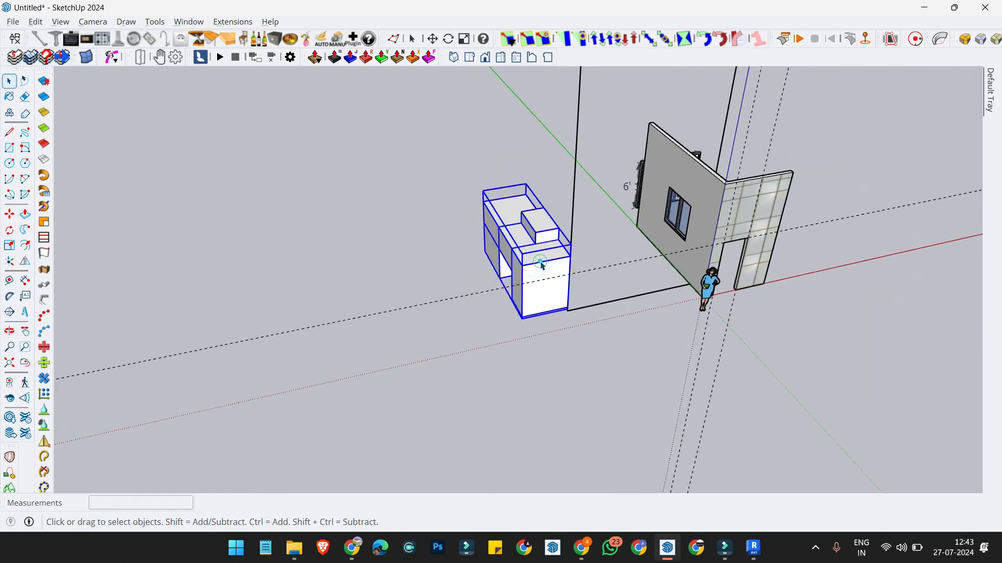
left_click(649, 39)
scroll(527, 198, "up", 3)
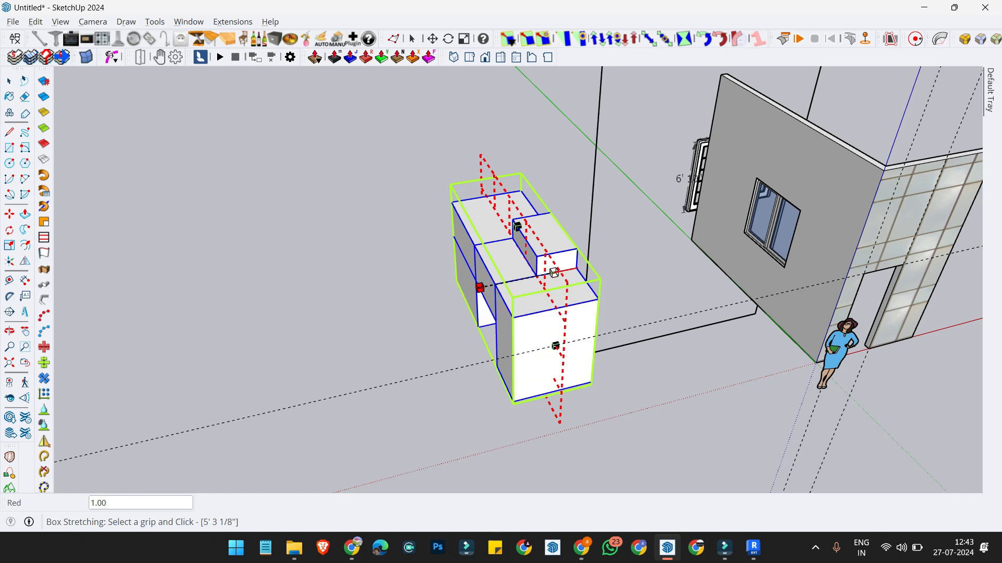
left_click_drag(564, 271, 543, 274)
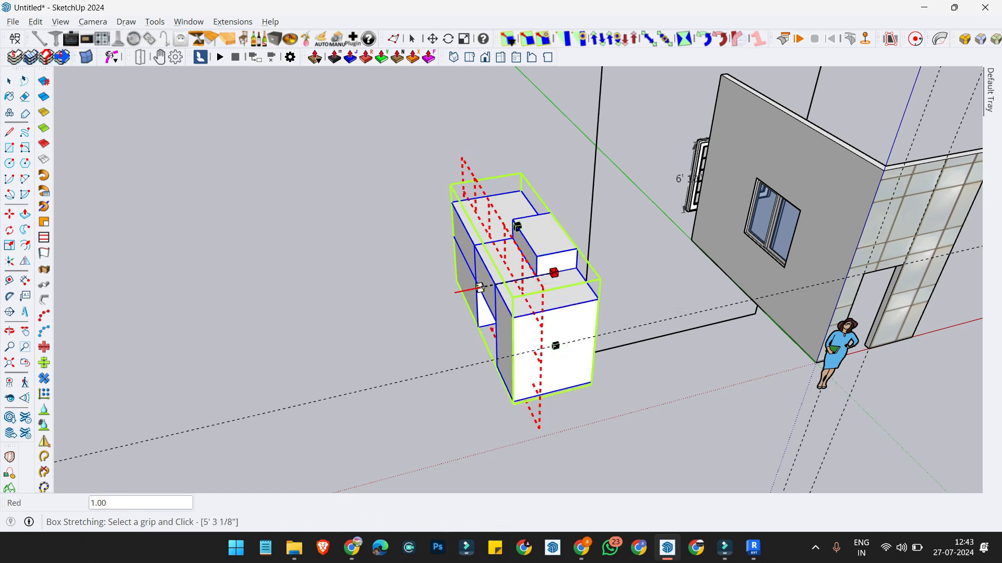
left_click_drag(479, 287, 411, 302)
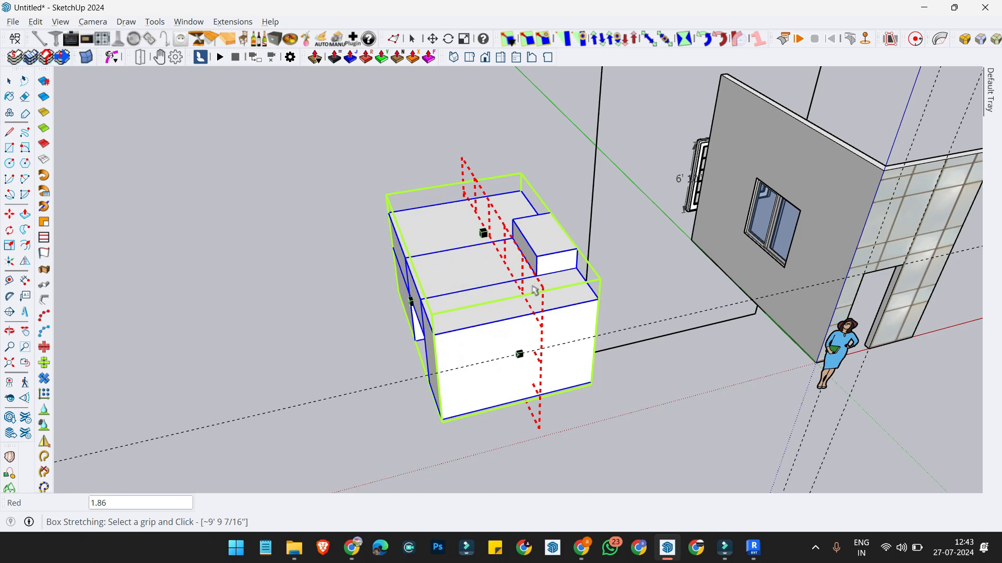
Step: Move the stretch plane to the wall side of the raised block and stretch the grouped block outward on that side
left_click_drag(541, 288, 603, 272)
middle_click_drag(594, 272, 570, 291)
left_click_drag(552, 284, 629, 296)
key("space")
Step: Delete the stretched block and the three-panel window together with its large outlined box
middle_click_drag(679, 290, 474, 344)
left_click(294, 343)
middle_click_drag(333, 345, 670, 269)
left_click(673, 263)
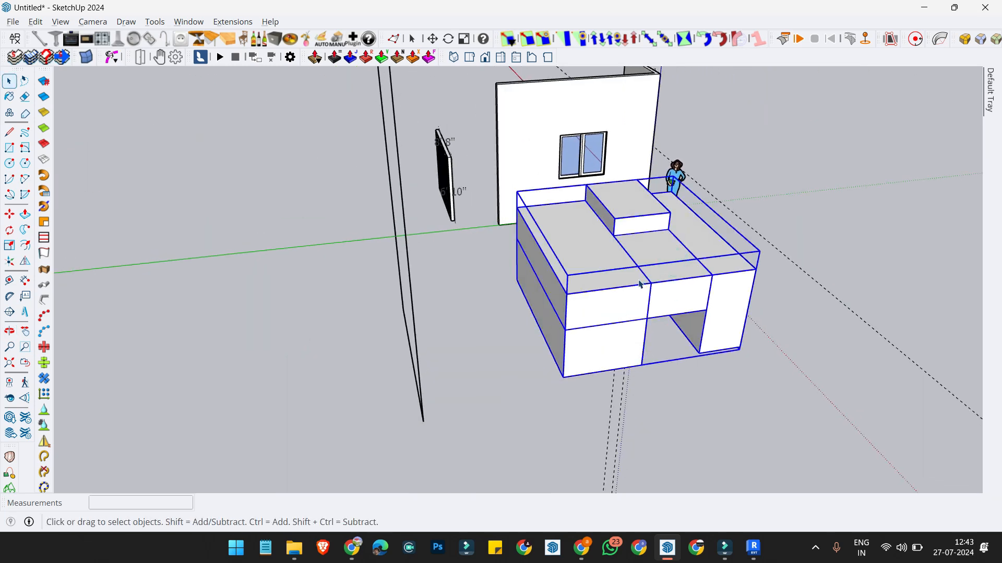
key("Delete")
middle_click_drag(461, 264, 345, 224)
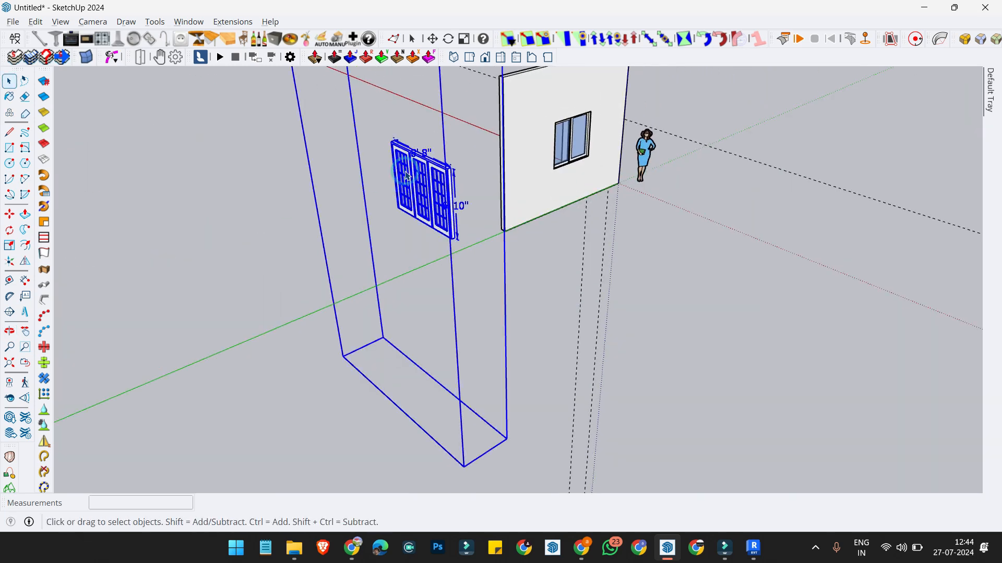
key("Delete")
Step: Examine the remaining walls with their window and door opening from several sides
middle_click_drag(416, 199, 511, 207)
scroll(511, 207, "down", 3)
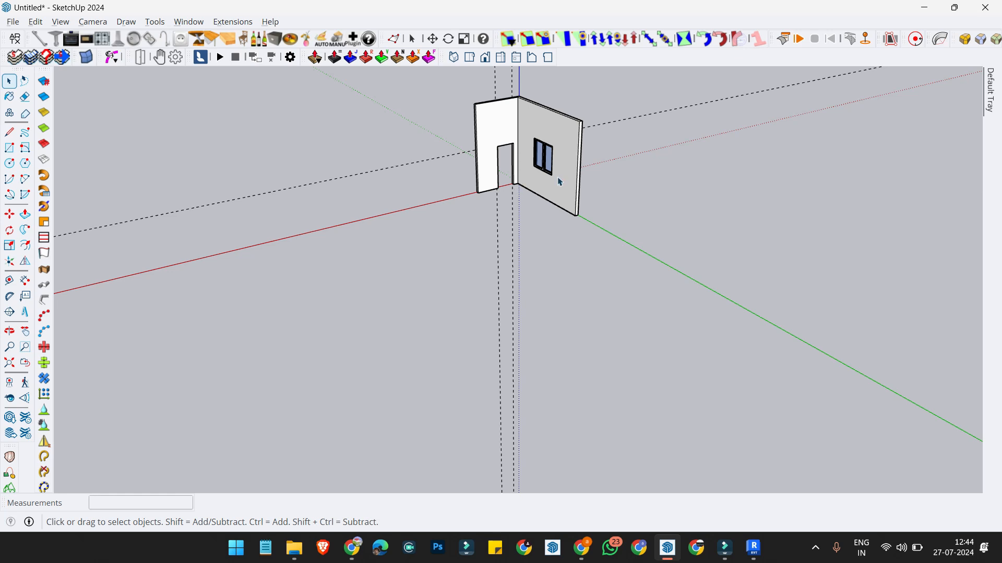
scroll(521, 156, "up", 4)
middle_click_drag(520, 157, 466, 214)
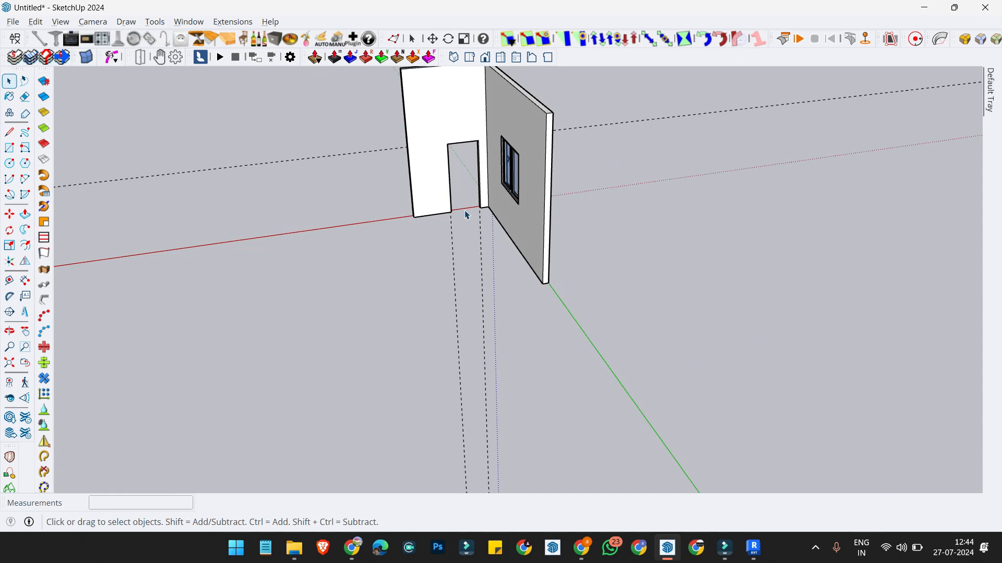
middle_click_drag(468, 213, 474, 139)
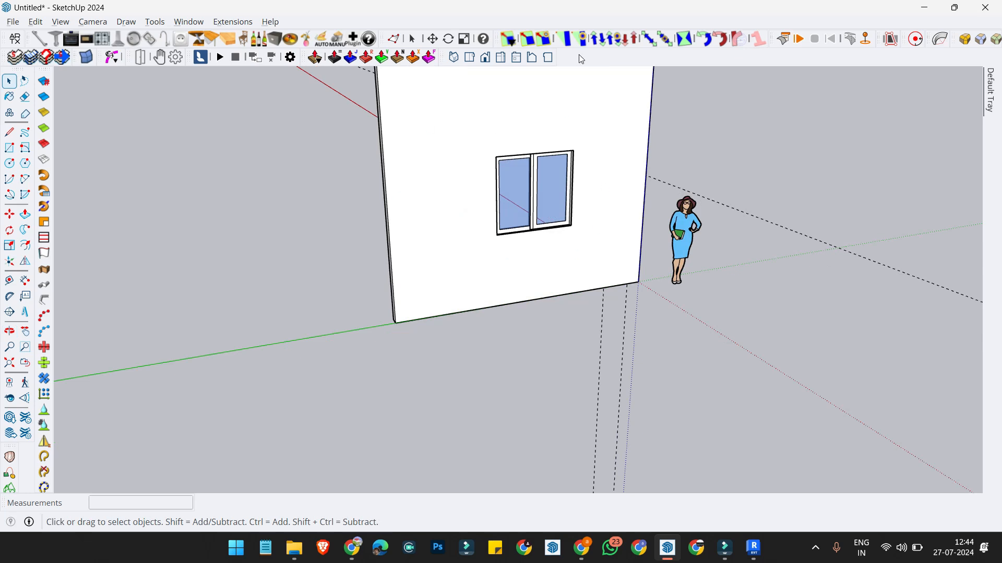
scroll(575, 222, "down", 1)
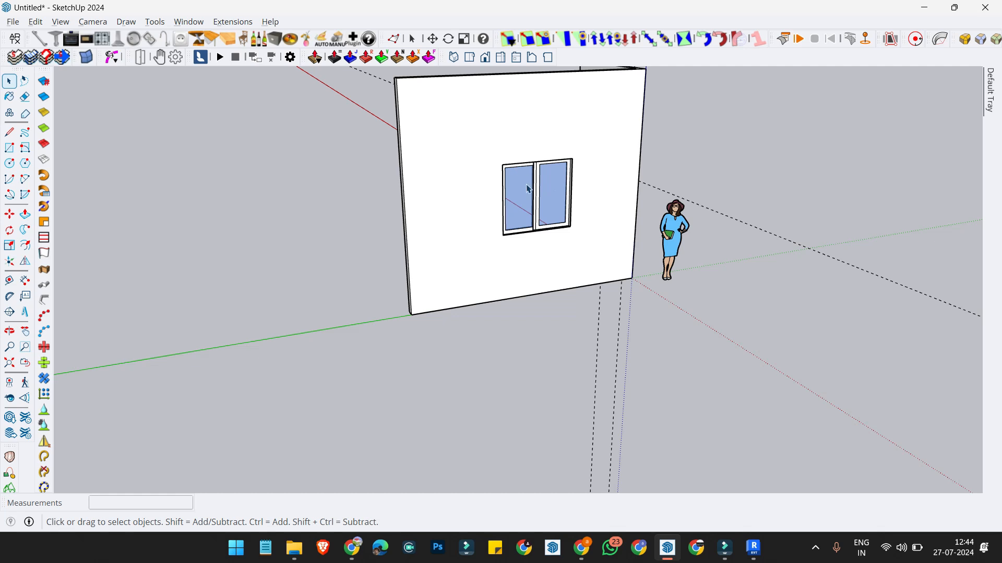
mouse_move(563, 215)
middle_mouse_down()
mouse_move(507, 212)
mouse_move(539, 202)
mouse_move(573, 215)
mouse_move(555, 192)
mouse_move(593, 209)
mouse_move(613, 204)
mouse_move(606, 188)
mouse_move(652, 201)
mouse_move(477, 224)
mouse_move(530, 228)
mouse_move(539, 199)
mouse_move(583, 199)
middle_mouse_up()
scroll(560, 208, "up", 1)
scroll(561, 212, "down", 2)
scroll(566, 212, "up", 3)
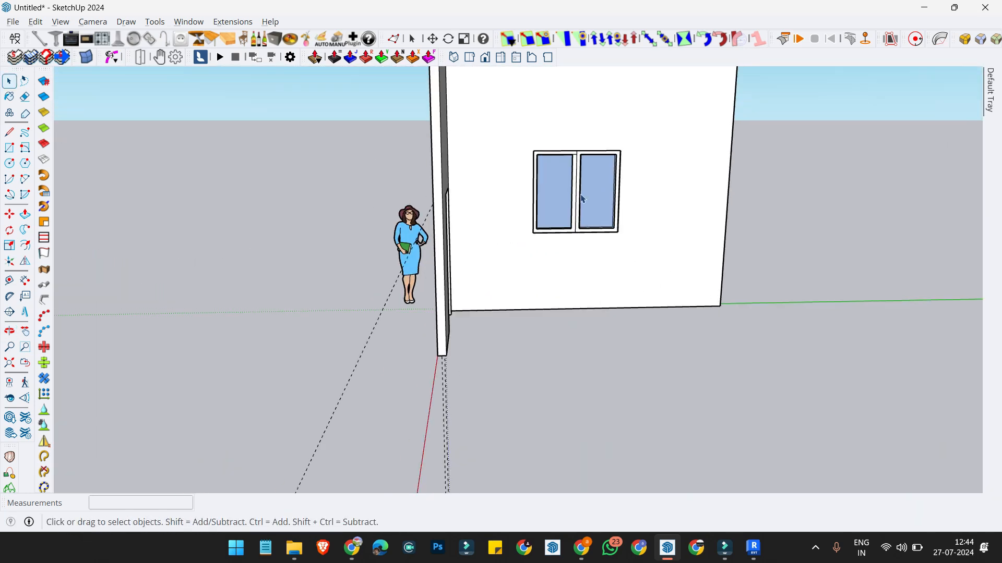
scroll(583, 199, "down", 1)
Step: Switch to the curtain wall door family open in Revit
mouse_move(680, 544)
left_click(753, 547)
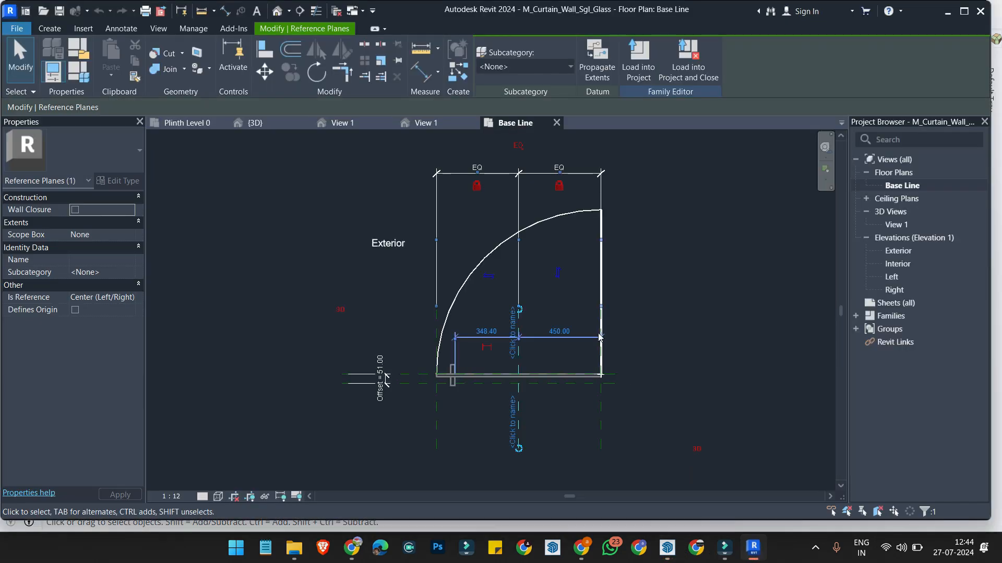
Step: Try to load the door family into a project without selecting any target file
left_click(688, 60)
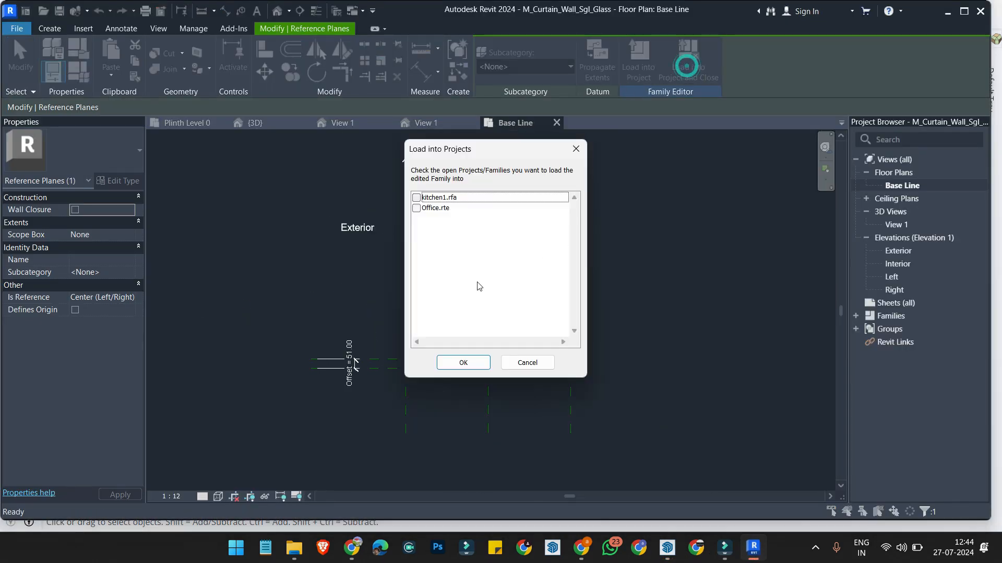
left_click(464, 361)
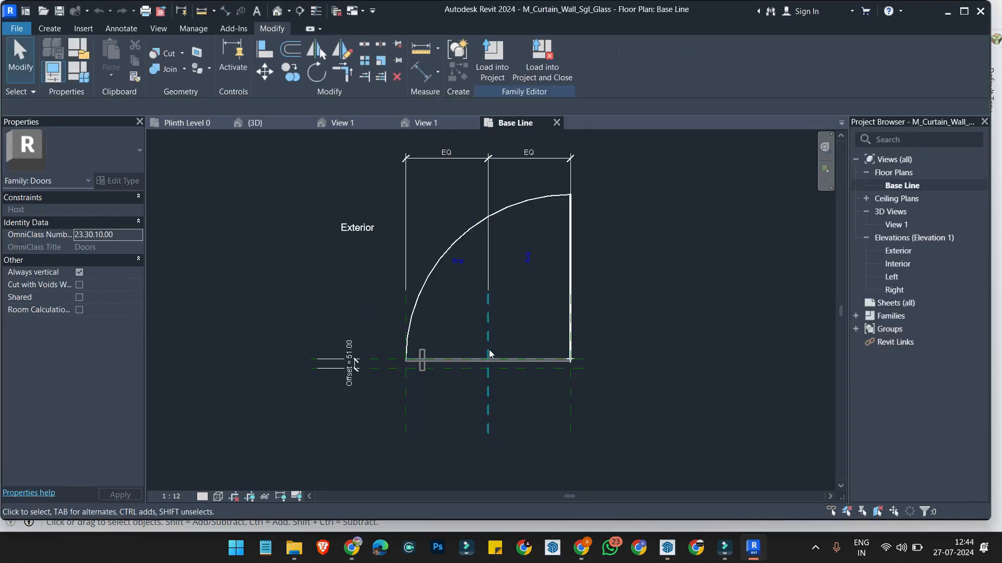
left_click(542, 60)
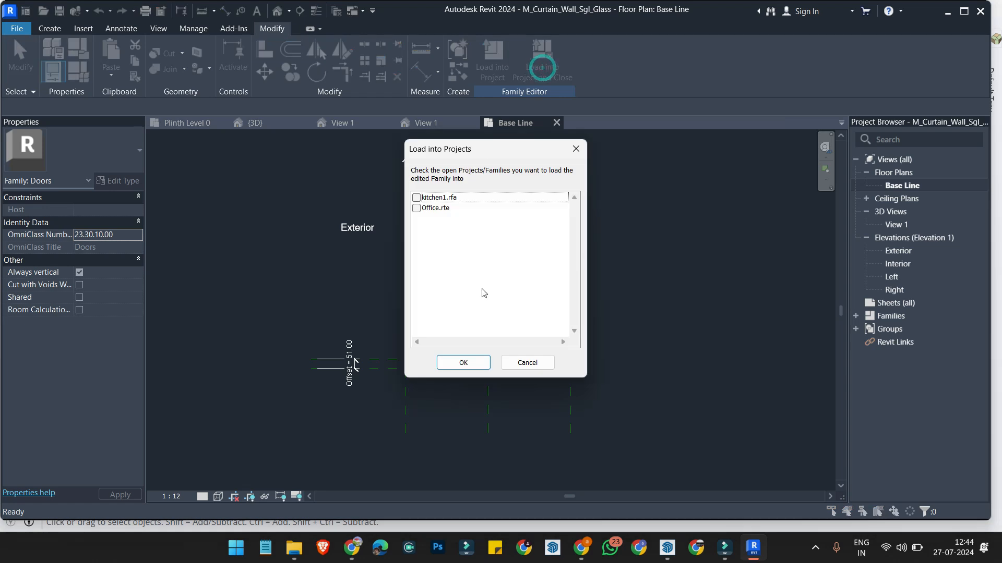
left_click(462, 360)
left_click(492, 60)
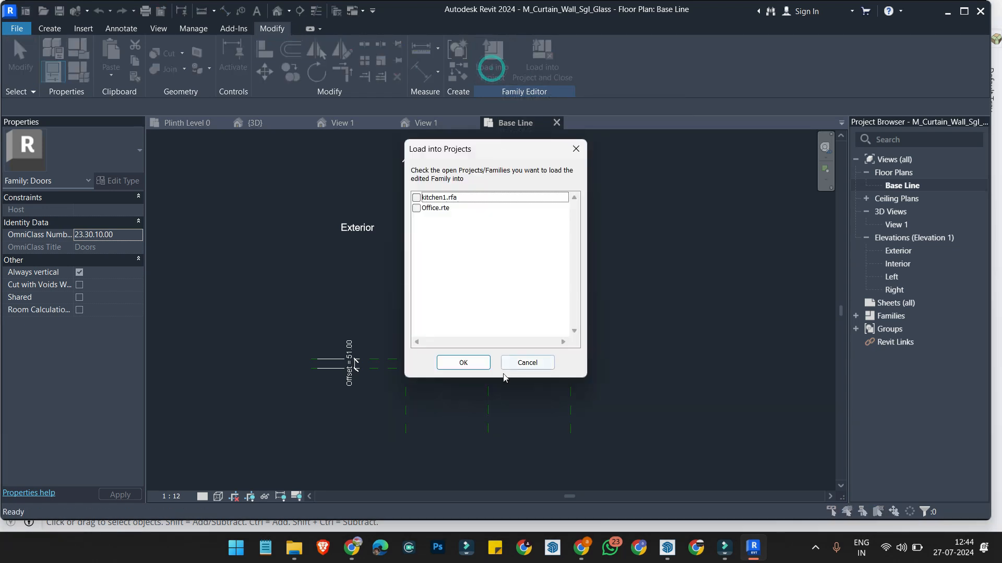
left_click(466, 360)
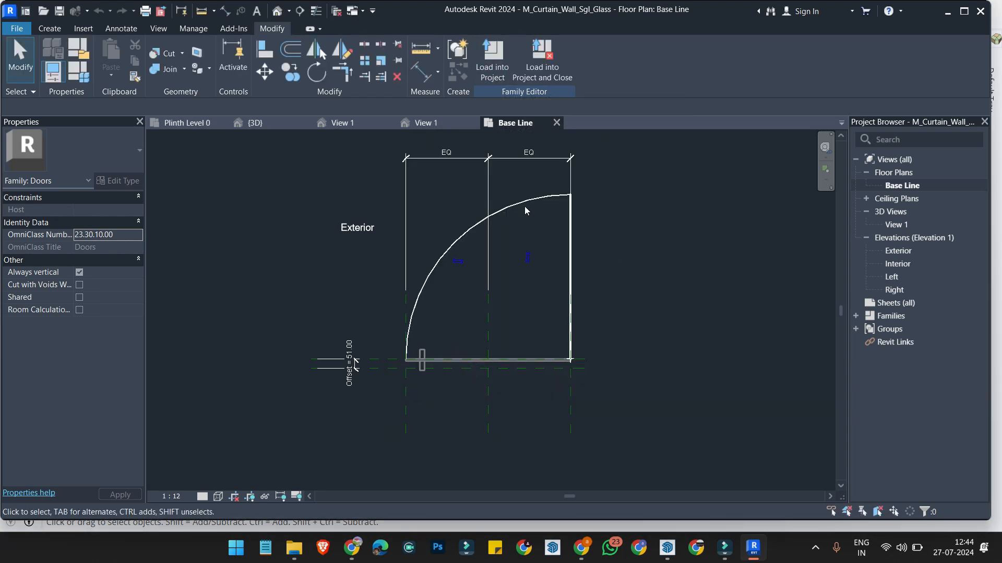
Step: Load the curtain wall door family into Office.rte and close the family
left_click(538, 52)
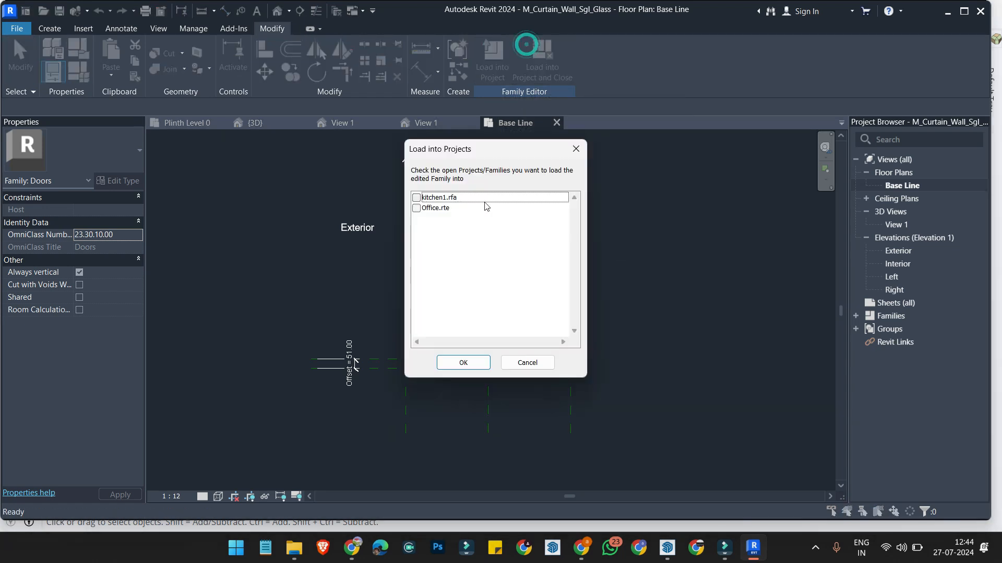
left_click(423, 208)
left_click(416, 208)
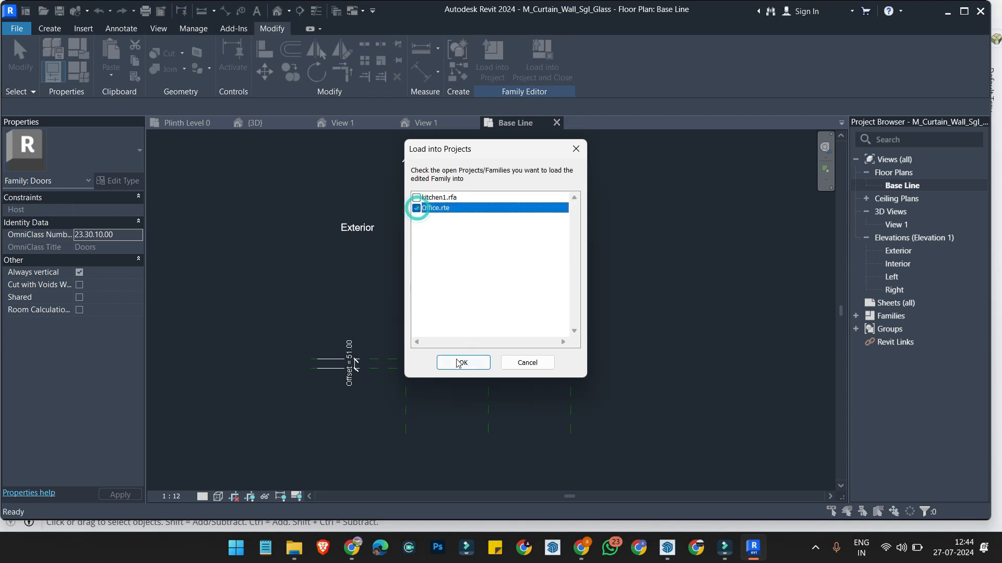
left_click(459, 361)
left_click(531, 282)
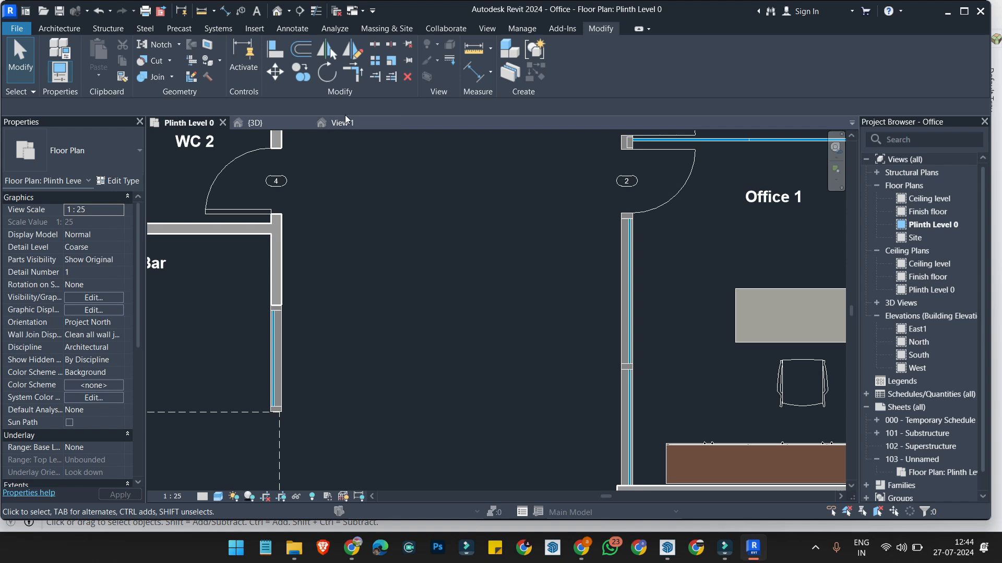
Step: Close the kitchen1 family's 3D view and bring the whole Plinth Level 0 floor plan into view
left_click(360, 123)
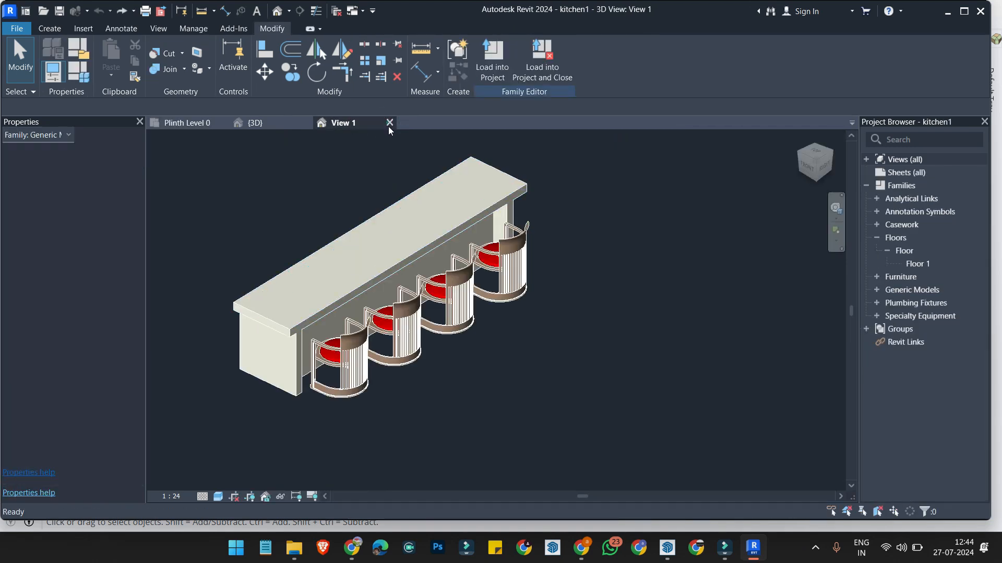
left_click(390, 123)
scroll(612, 240, "down", 8)
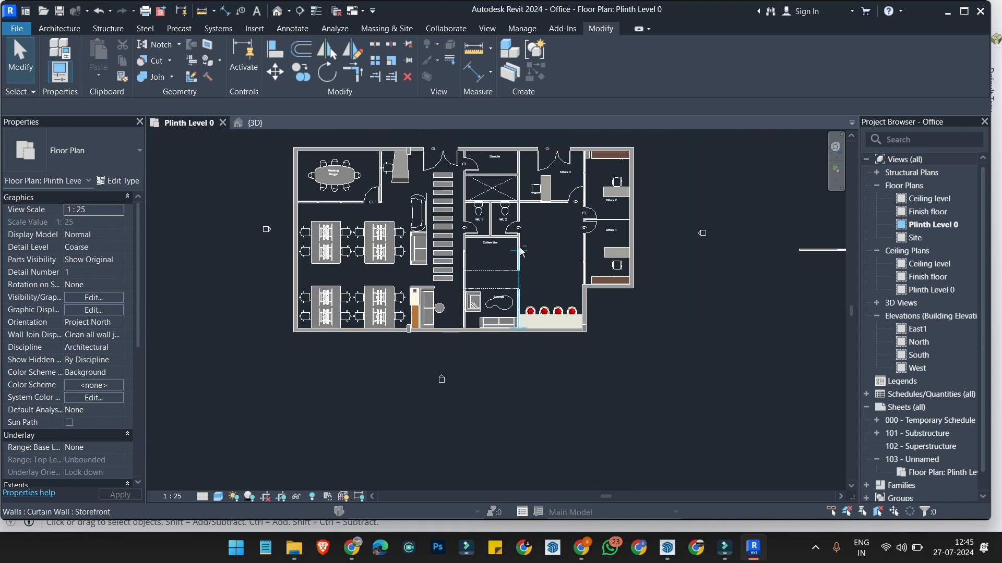
Step: Examine the office building and the separate freestanding wall in the project's 3D view
left_click(263, 124)
scroll(548, 280, "down", 6)
scroll(466, 313, "down", 2)
middle_click_drag(465, 313, 503, 282, "shift")
scroll(501, 280, "down", 7)
scroll(455, 302, "up", 5)
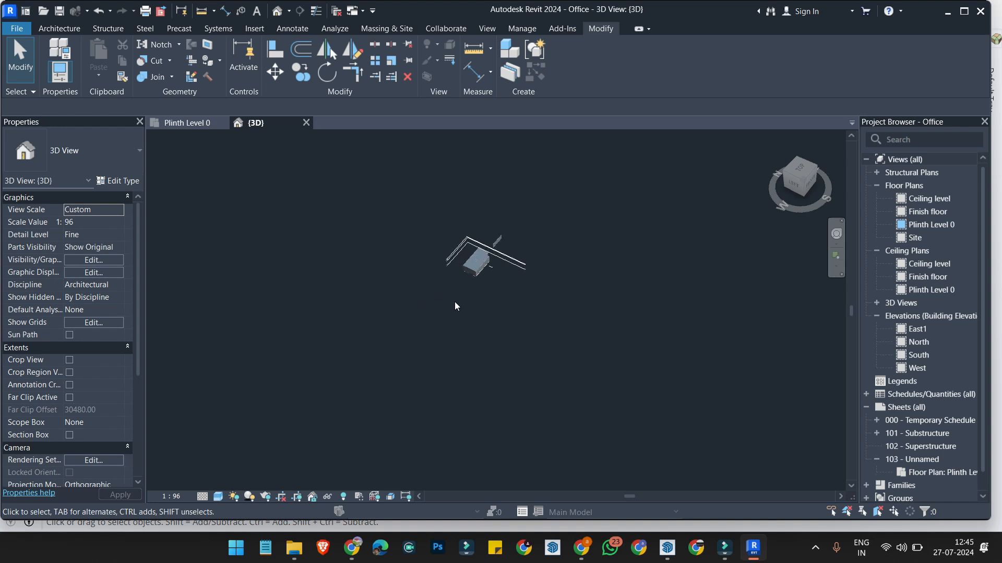
scroll(471, 264, "down", 3)
scroll(511, 177, "up", 4)
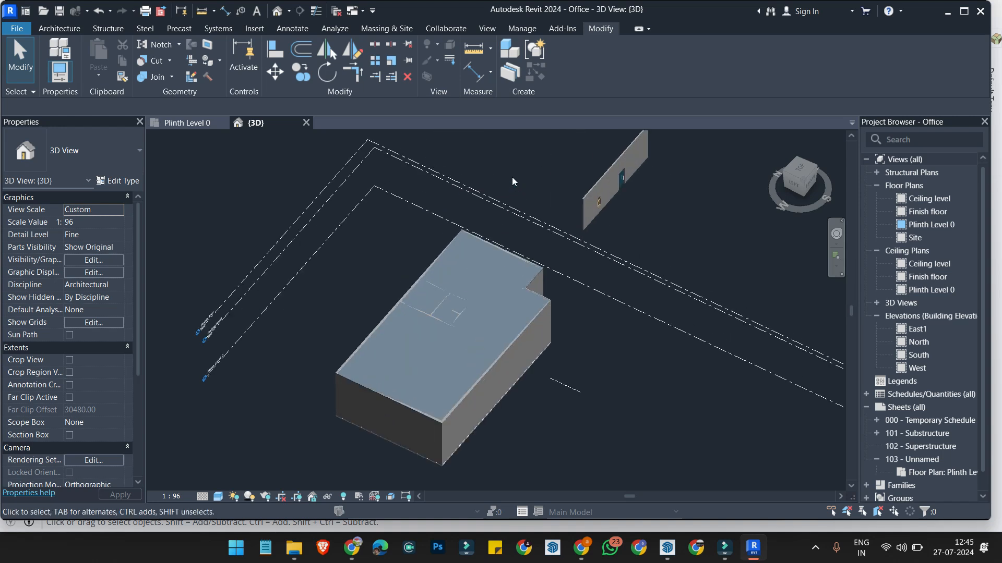
scroll(484, 248, "up", 2)
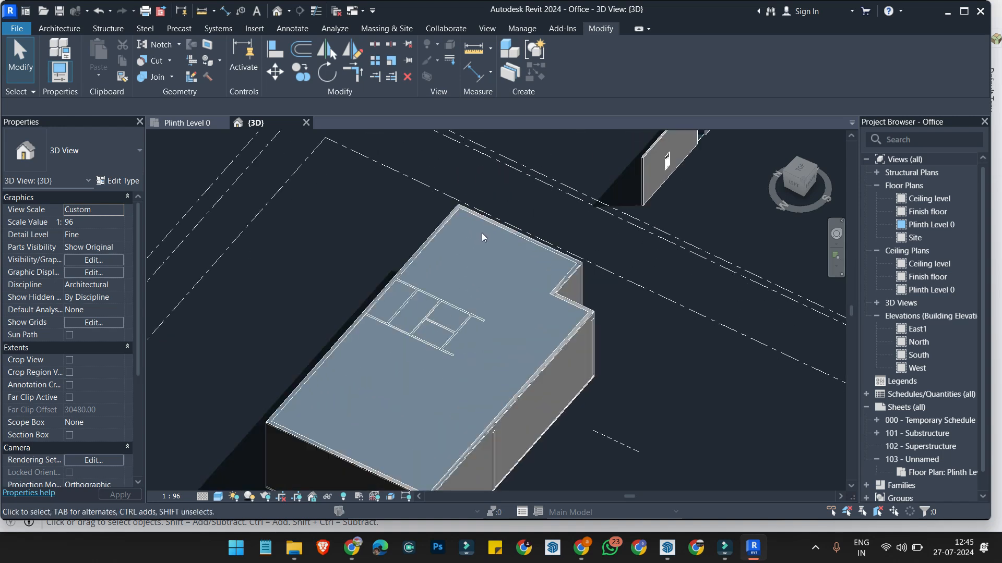
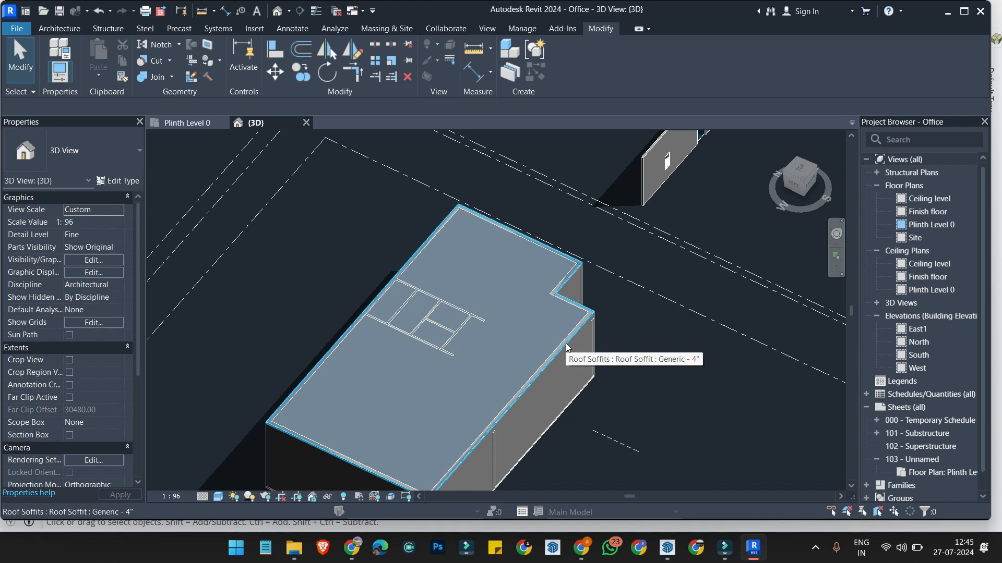
Step: Switch to SketchUp to view the wall model with its window, and return to the Revit 3D view
key("alt+Tab")
mouse_move(632, 203)
middle_mouse_down()
mouse_move(521, 206)
mouse_move(528, 224)
mouse_move(472, 226)
middle_mouse_up()
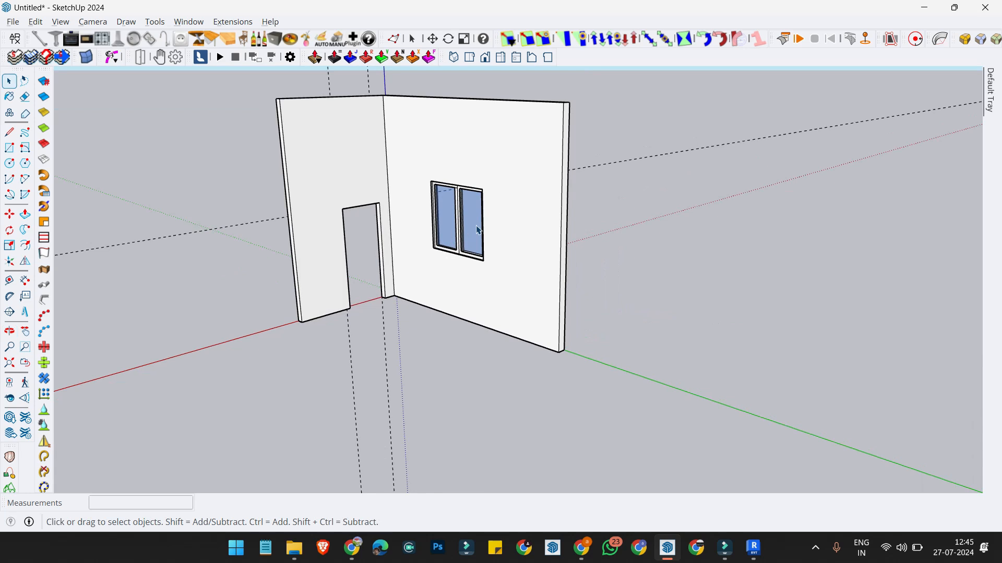
key("alt+Tab")
scroll(481, 244, "up", 3)
scroll(532, 255, "down", 7)
scroll(547, 243, "up", 5)
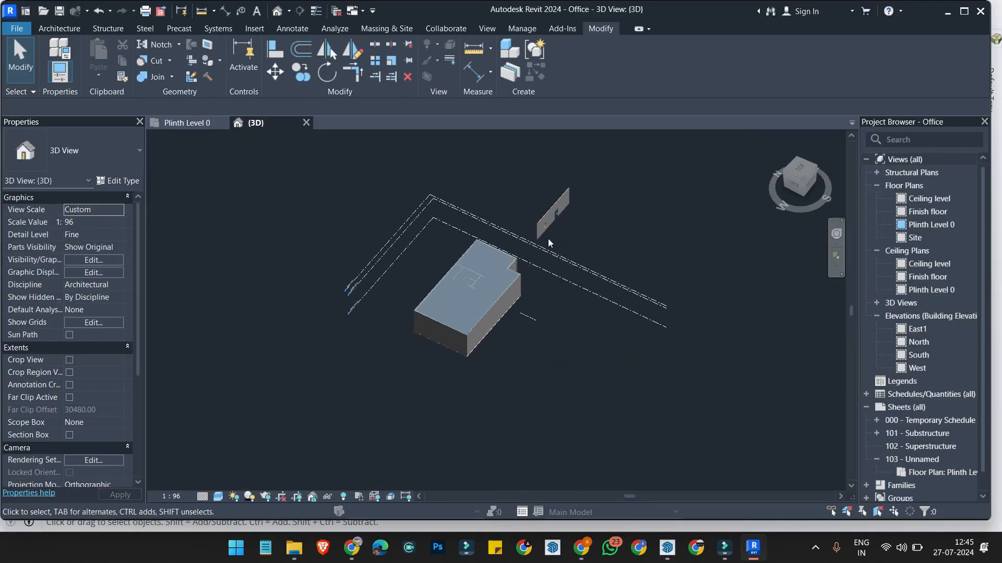
Step: Open the layer assembly of the freestanding wall's Generic - 6" type for editing
left_click(558, 218)
scroll(548, 208, "down", 2)
scroll(513, 198, "up", 4)
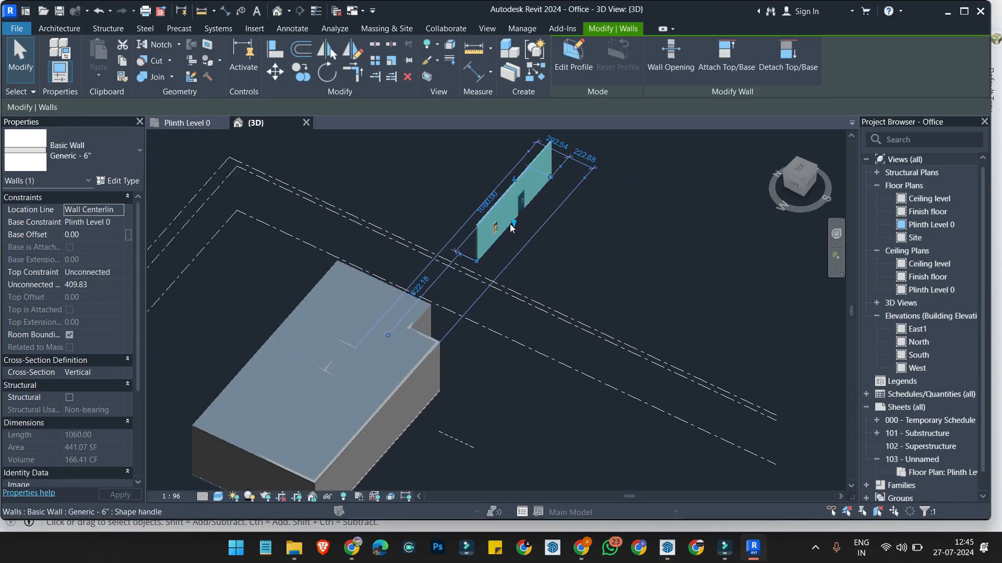
left_click(120, 180)
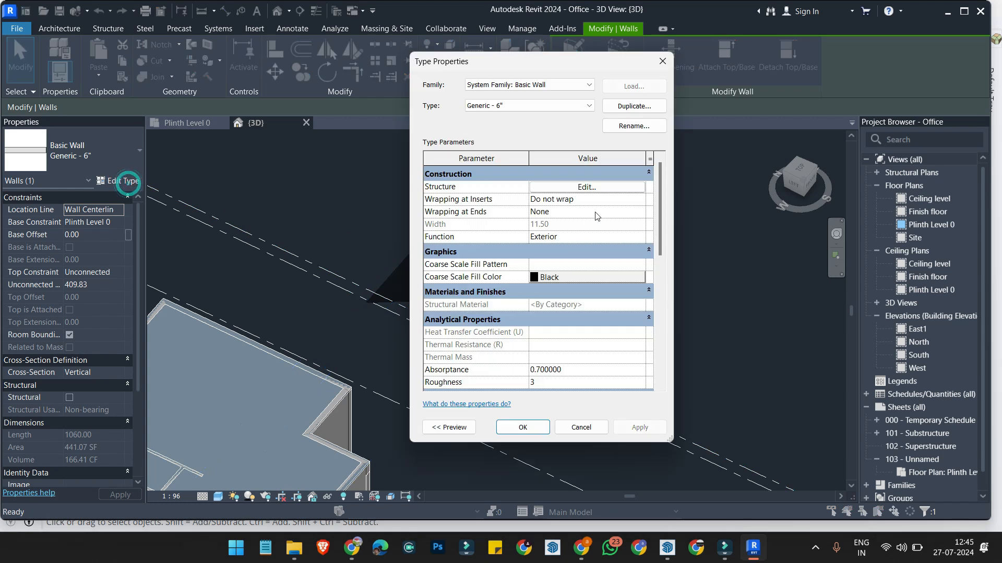
left_click(590, 191)
left_click(503, 195)
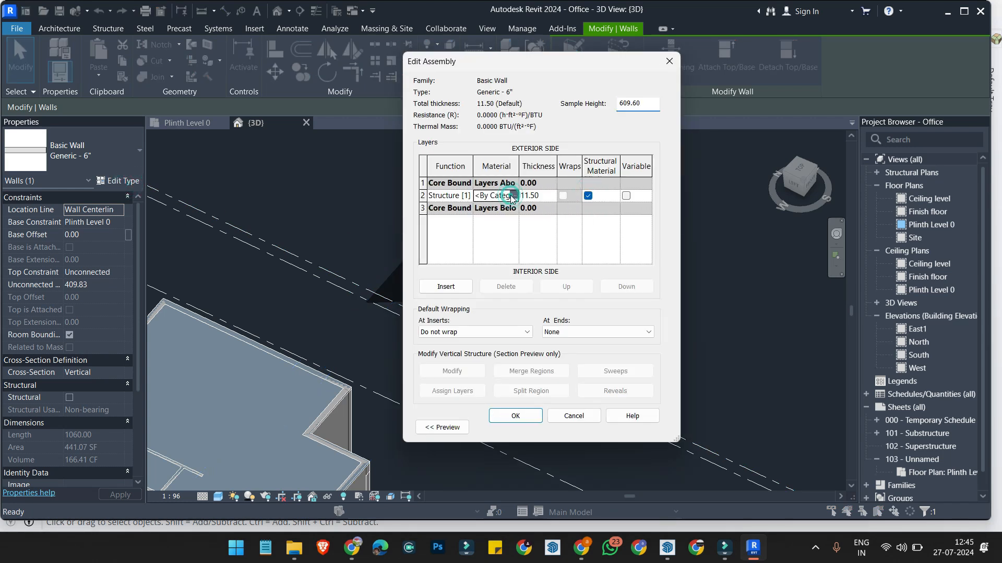
Step: Assign the Softwood, Lumber material to the wall type's structure layer and view the finish on the wall
left_click(513, 195)
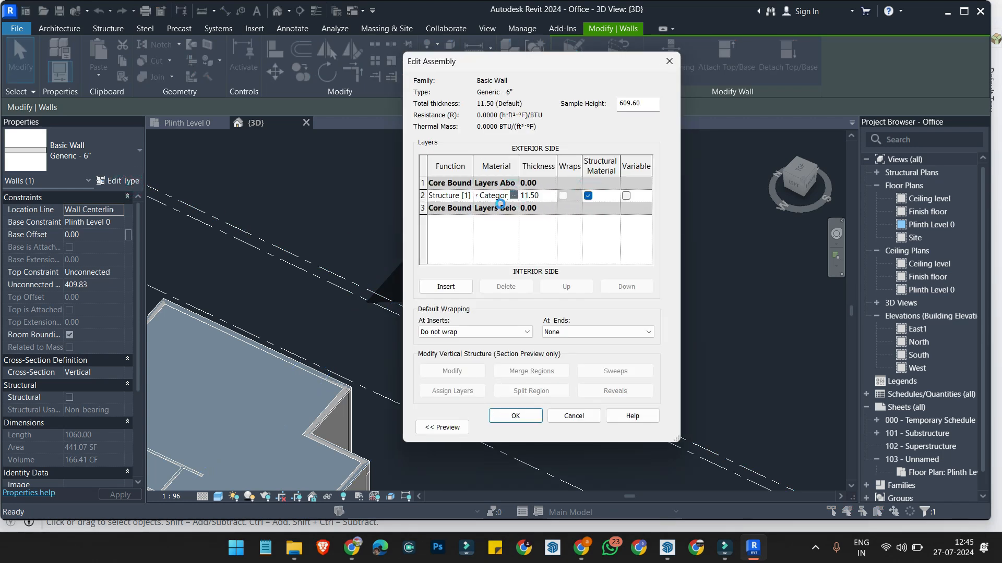
left_click(425, 202)
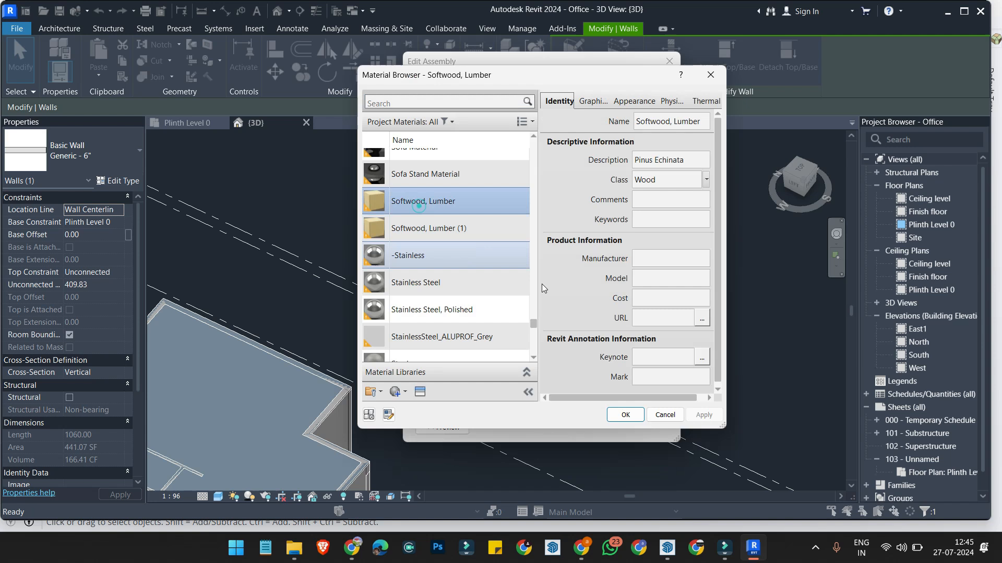
left_click(626, 415)
left_click(516, 416)
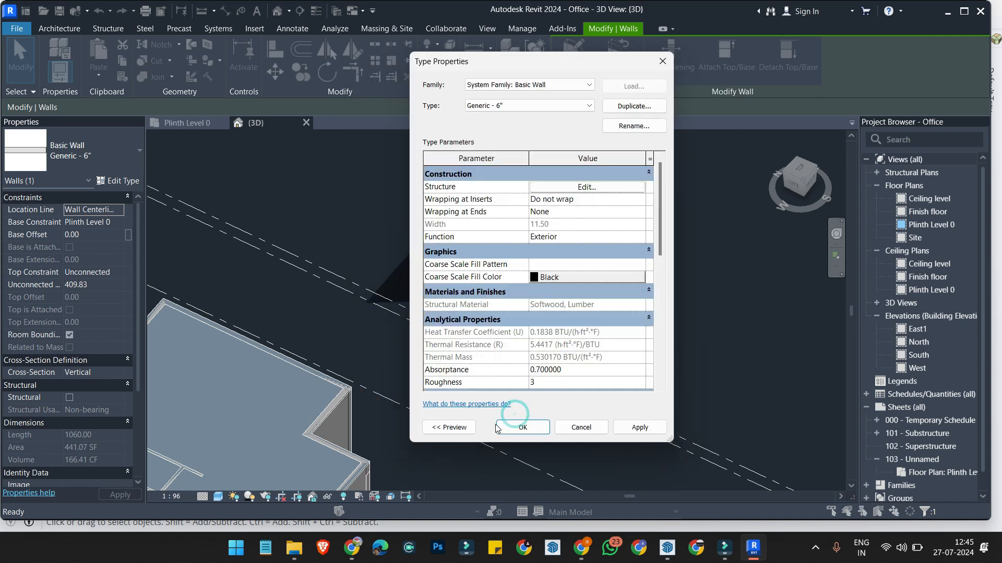
left_click(522, 427)
left_click(557, 293)
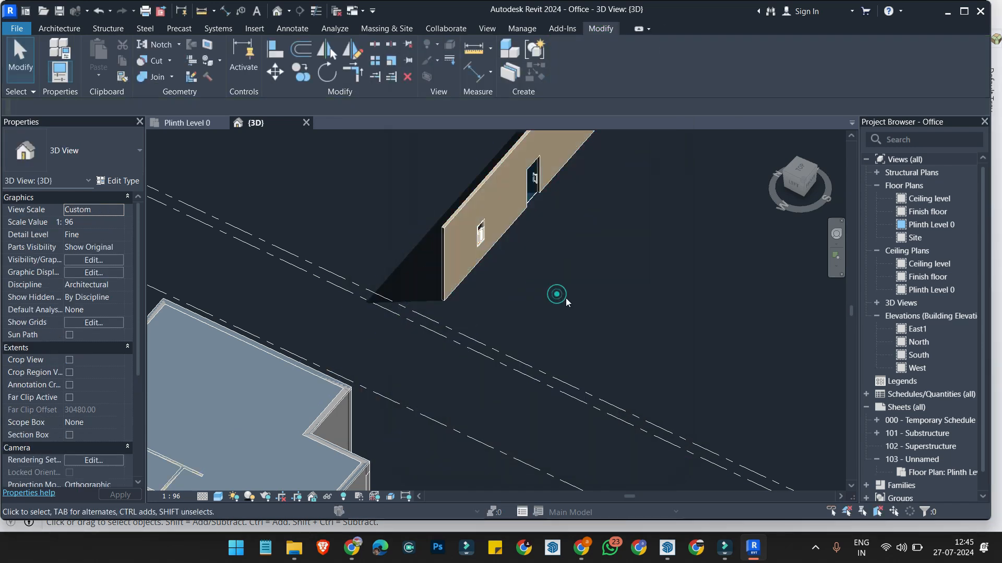
middle_click_drag(460, 297, 716, 385, "shift")
middle_click_drag(443, 277, 339, 218, "shift")
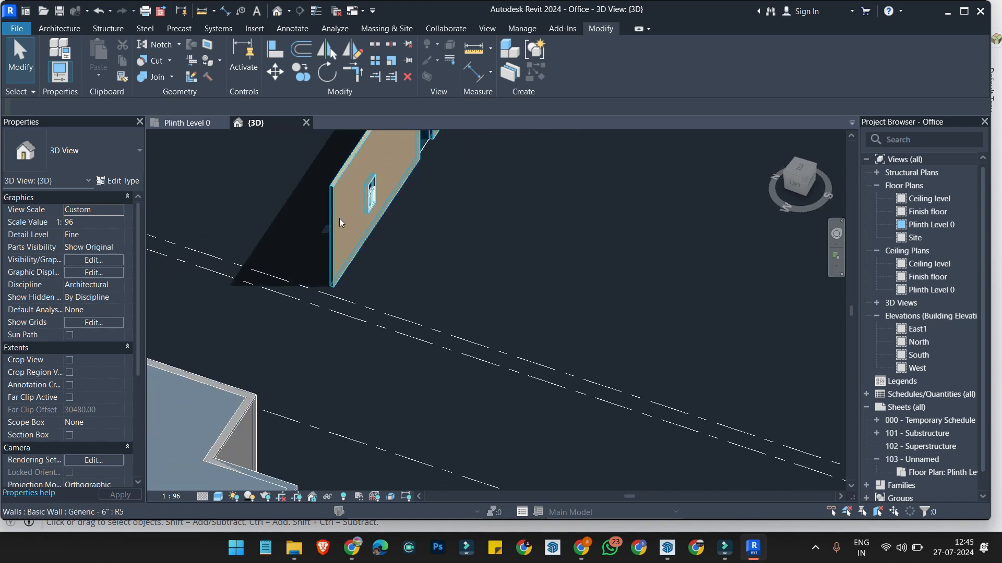
middle_click_drag(438, 257, 416, 202, "shift")
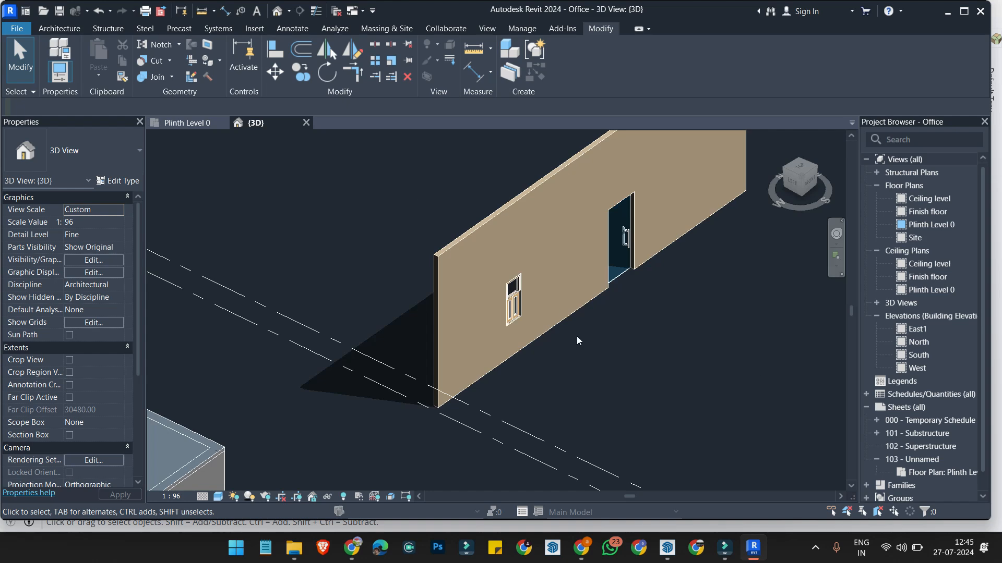
Step: Switch to SketchUp, select the face of the wall with the window, and activate the Paint Bucket with the materials shown
key("alt+Tab")
double_click(527, 176)
left_click(525, 158)
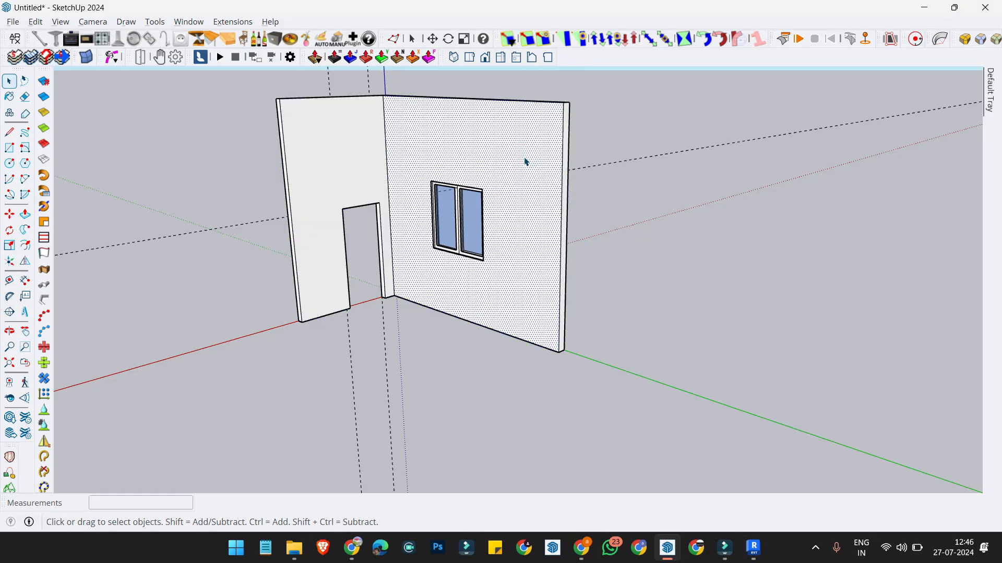
key("b")
left_click(990, 110)
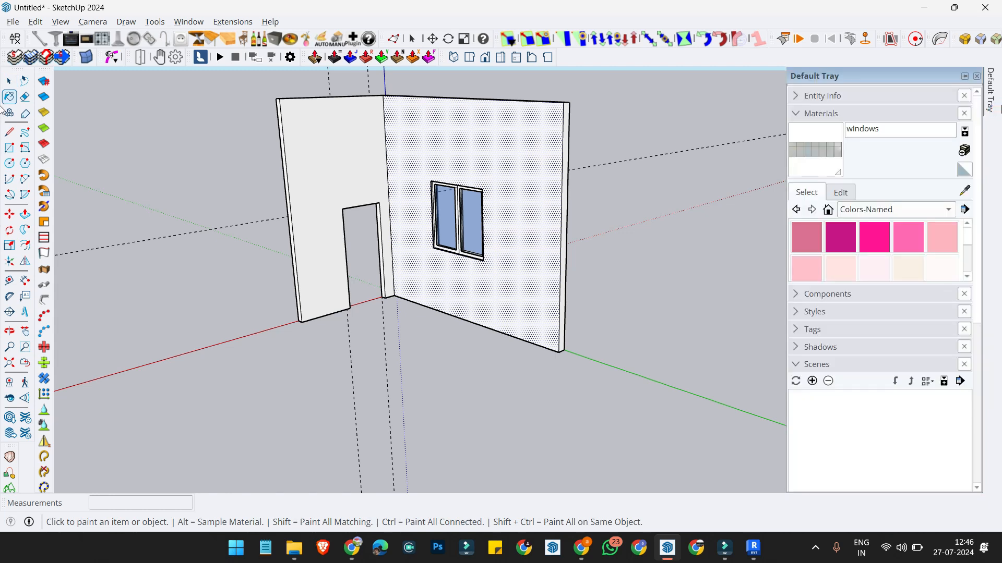
Step: Paint the face of the wall with the window in 0003_DeepPink from Colors-Named
left_click(203, 23)
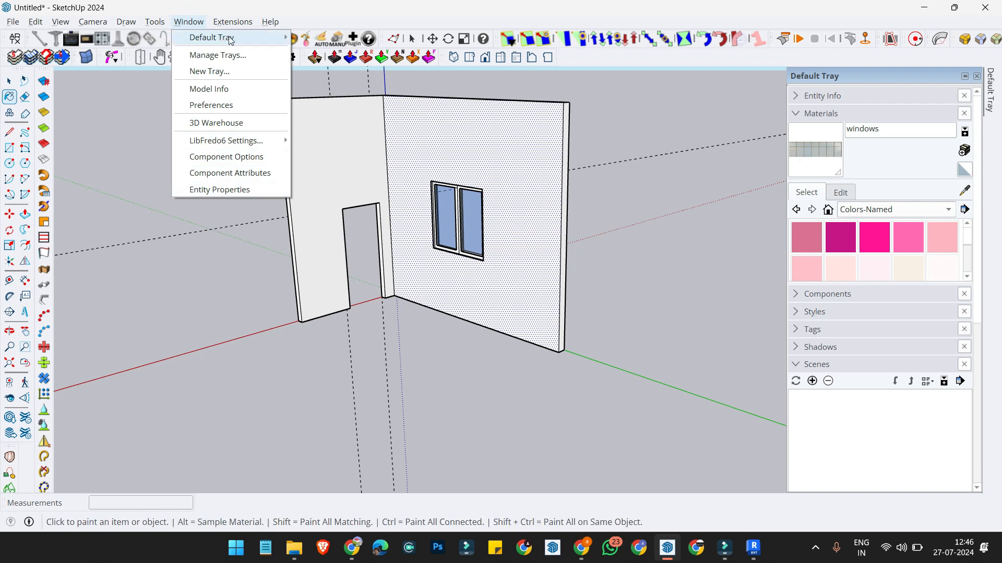
mouse_move(230, 39)
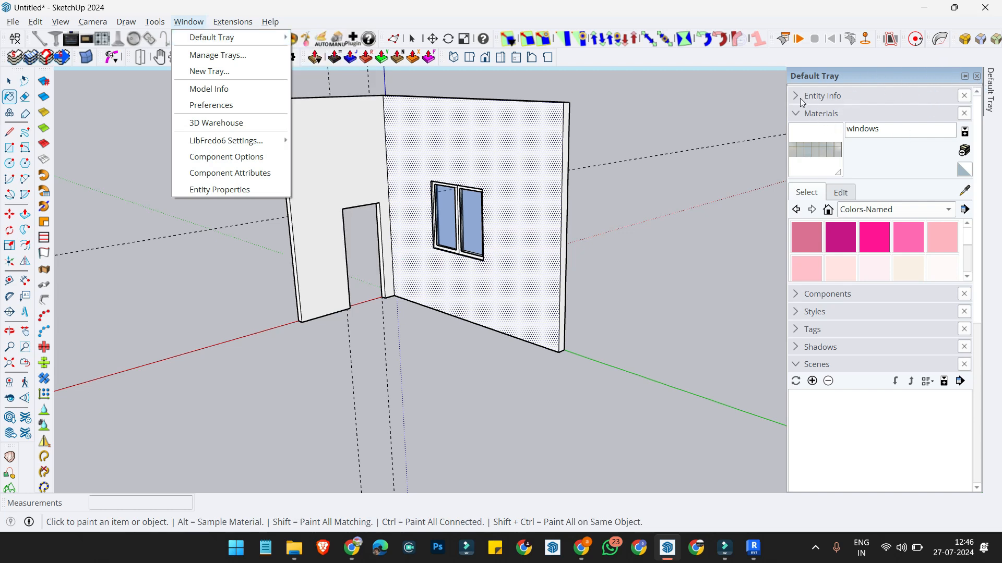
mouse_move(232, 23)
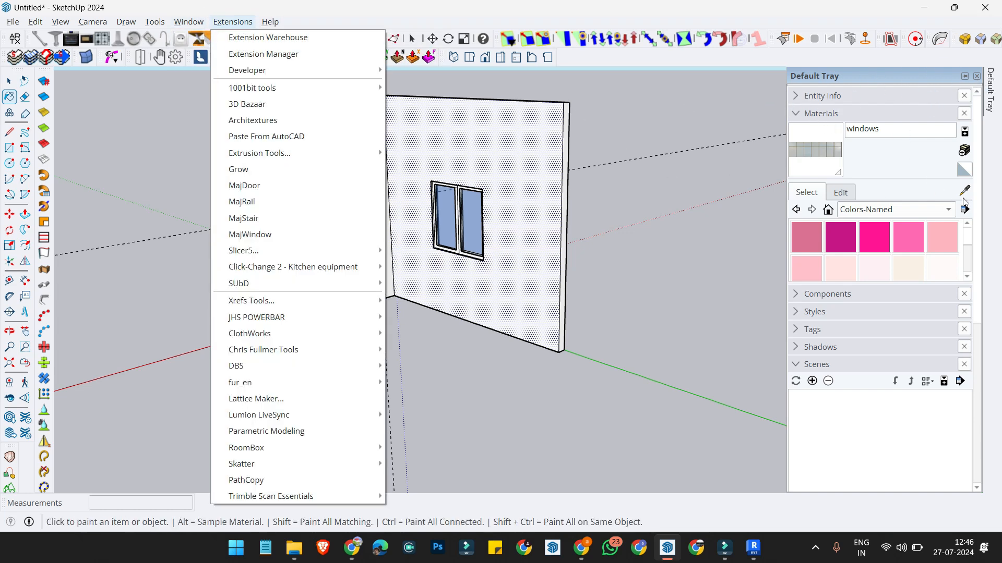
left_click(881, 238)
left_click(447, 112)
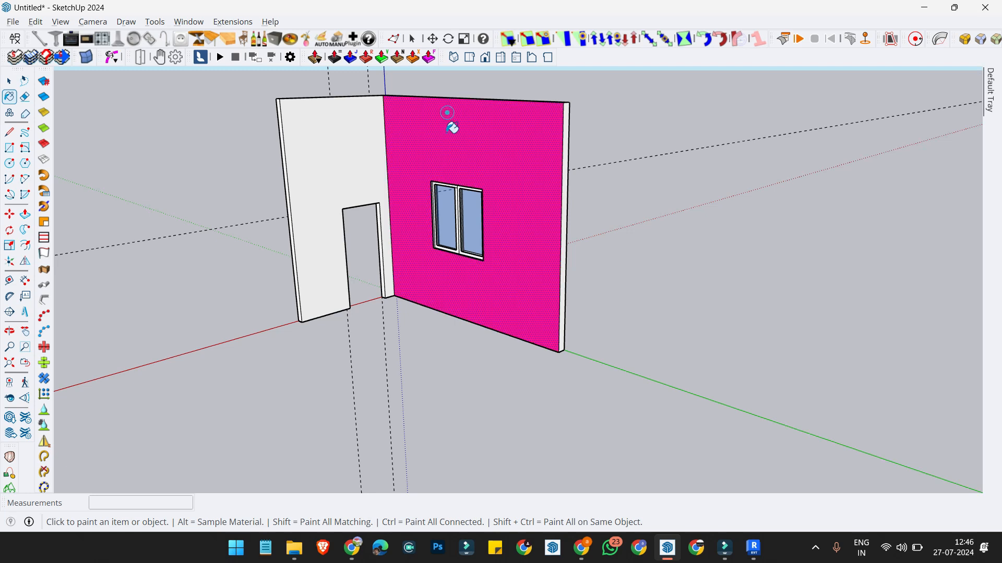
Step: Repaint the window wall's face with the speckled brownish-grey material from the Asphalt and Concrete collection
mouse_move(991, 95)
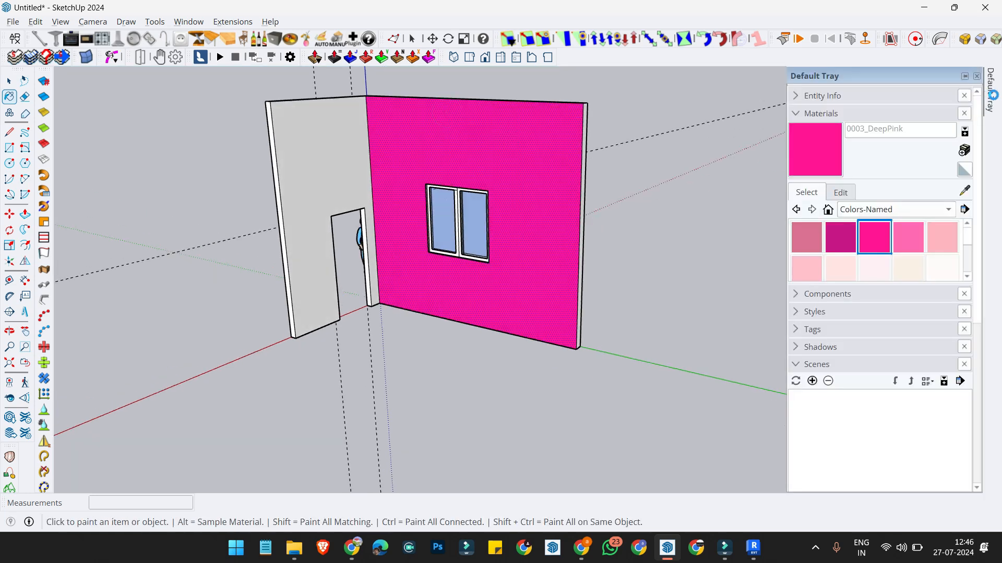
left_click(893, 214)
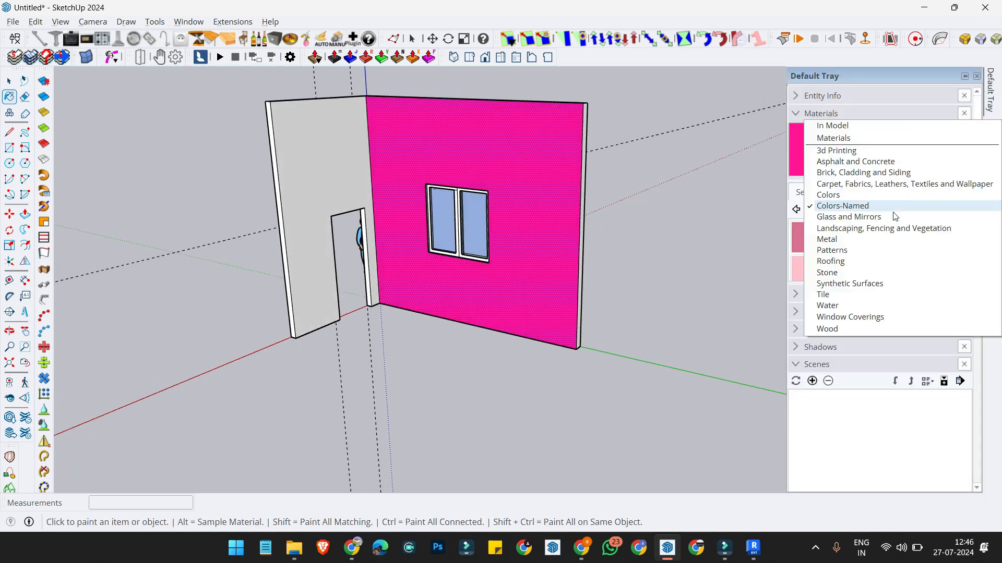
left_click(856, 161)
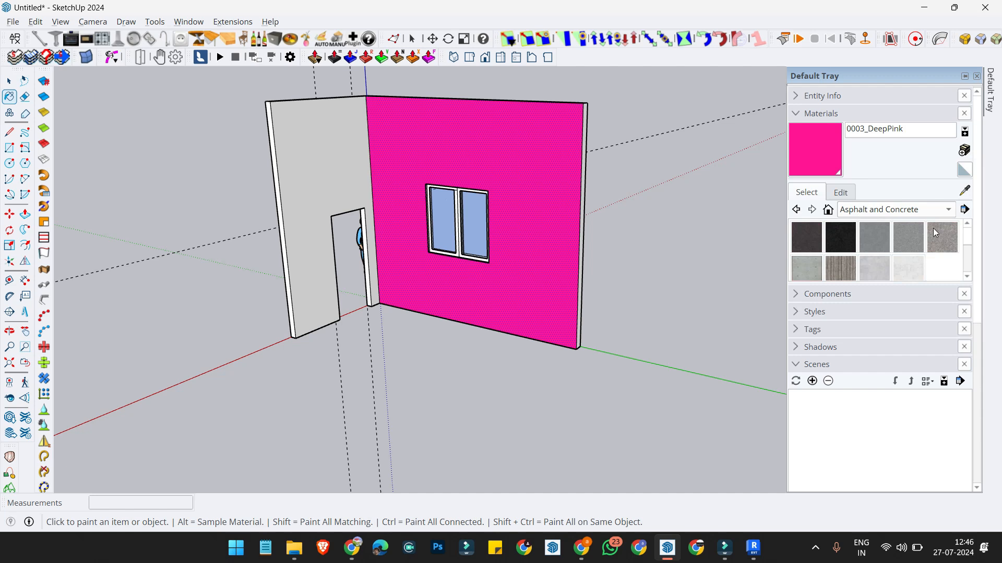
left_click(935, 233)
left_click(452, 140)
scroll(459, 143, "up", 3)
key("space")
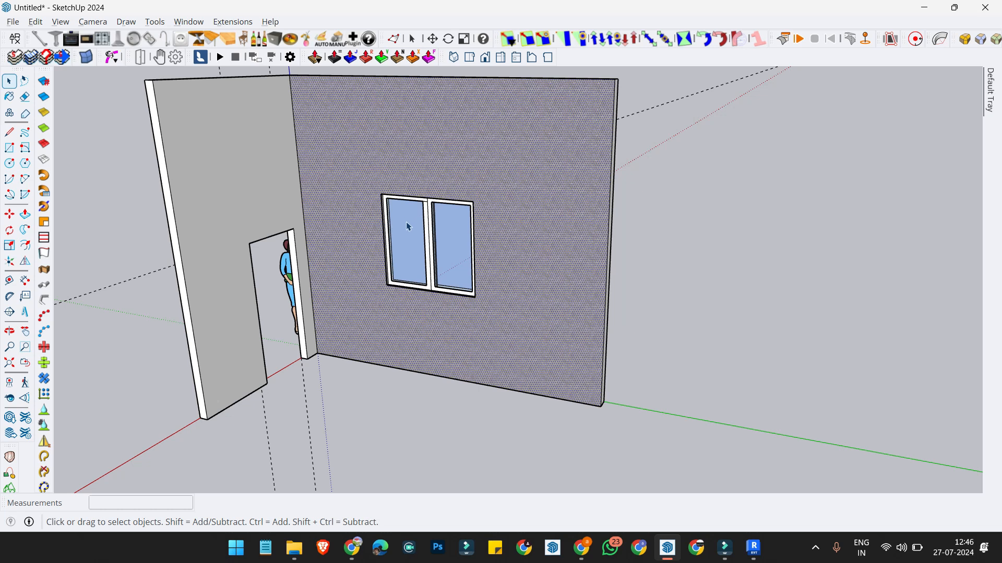
middle_click_drag(455, 251, 597, 337)
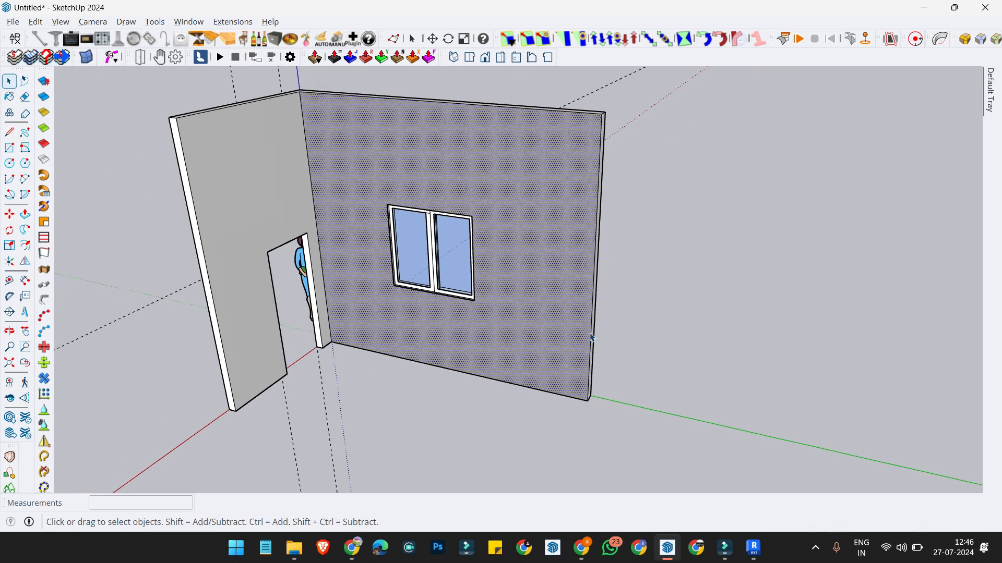
Step: Show the 1001bit - tools toolbar and dock it among the other toolbars
key("a")
scroll(550, 334, "up", 1)
middle_click_drag(455, 293, 441, 260)
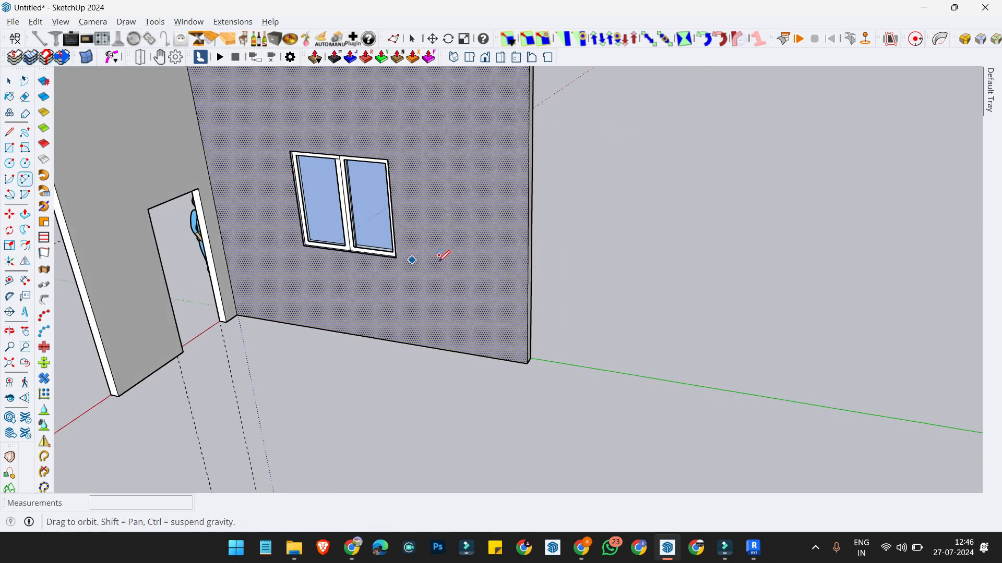
scroll(448, 265, "up", 1)
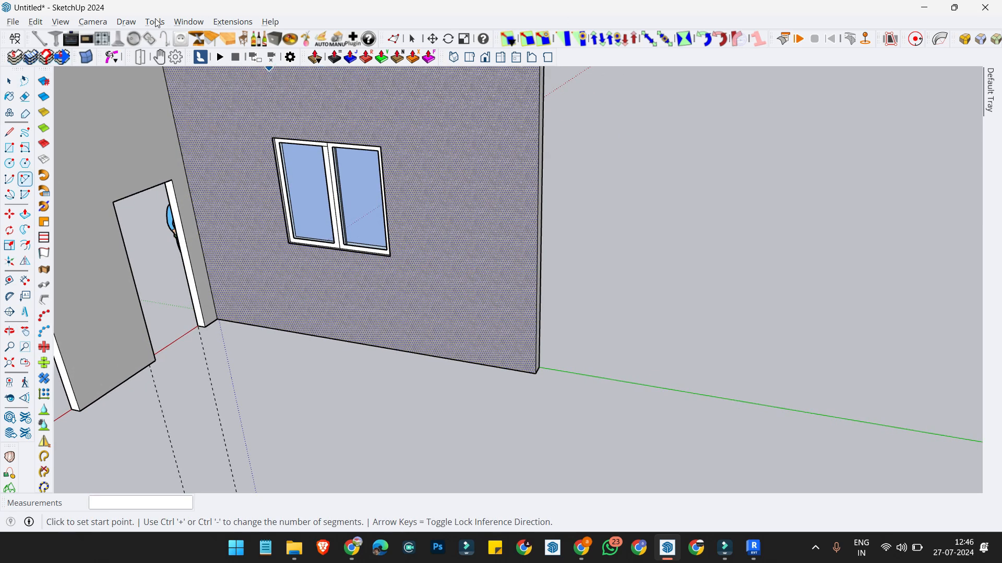
right_click(724, 59)
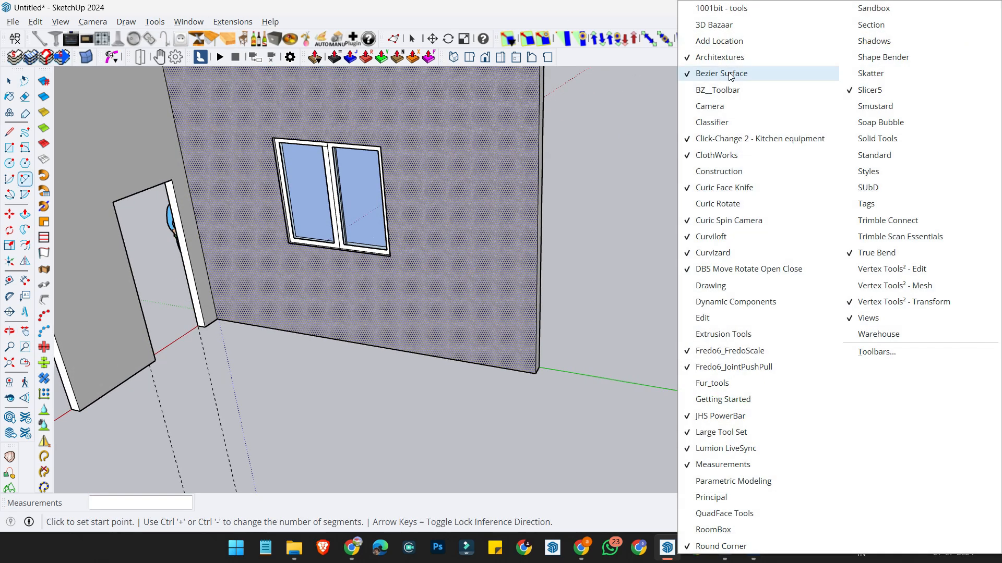
left_click(722, 9)
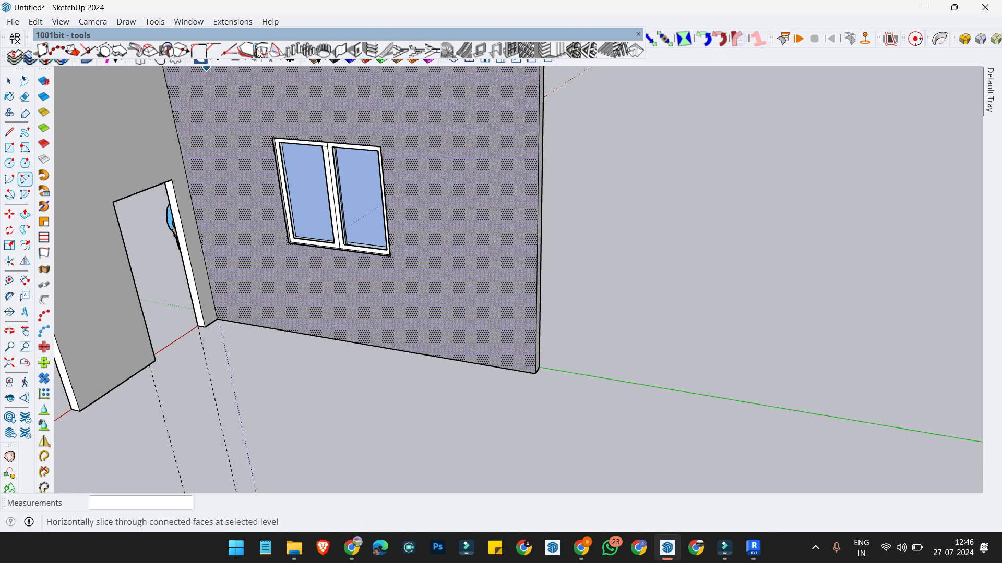
double_click(110, 35)
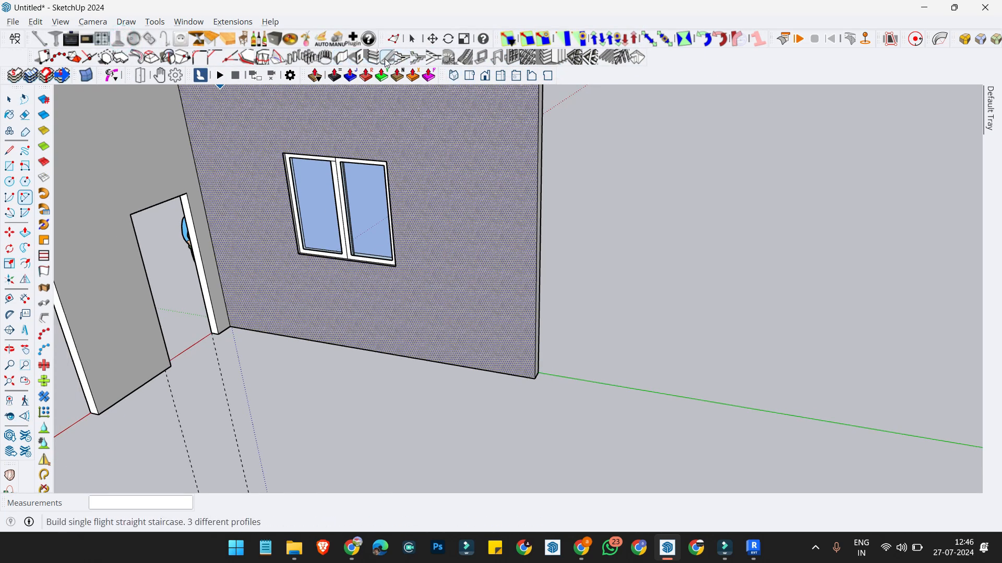
Step: Open 1001bit's Build Wall settings and set the wall height to 10' and the wall thickness to 5
left_click(343, 59)
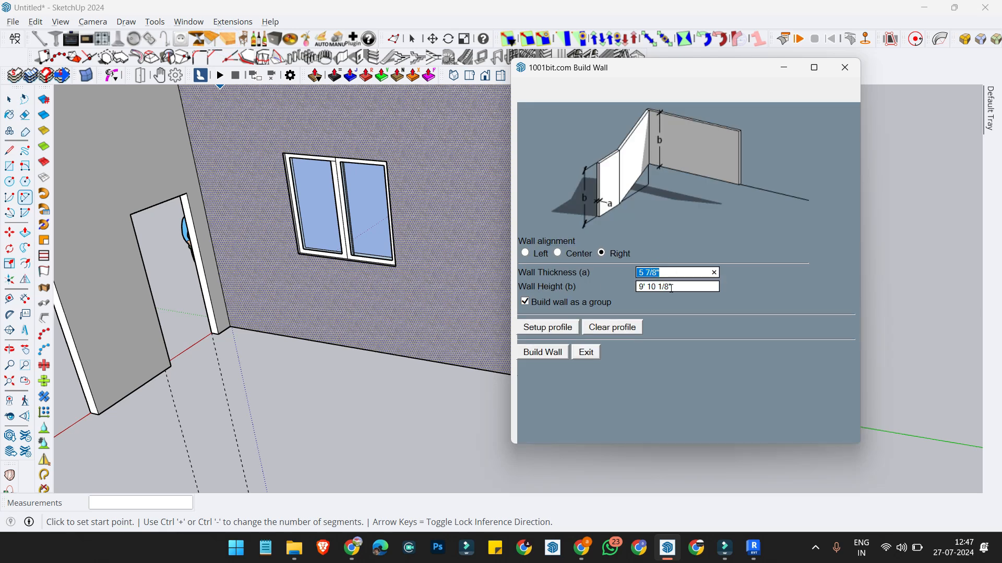
left_click_drag(671, 288, 614, 284)
type("10'")
left_click_drag(673, 273, 612, 277)
type("5")
Step: Try to define the Build Wall profile from the empty ground and from the window wall's vertical face
left_click(543, 329)
key("f")
scroll(587, 361, "down", 3)
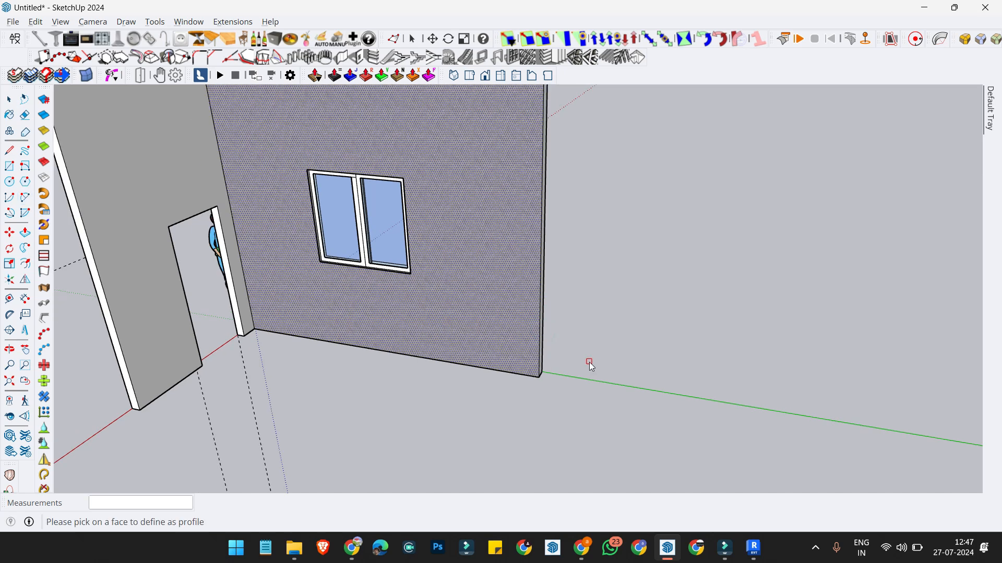
left_click(530, 411)
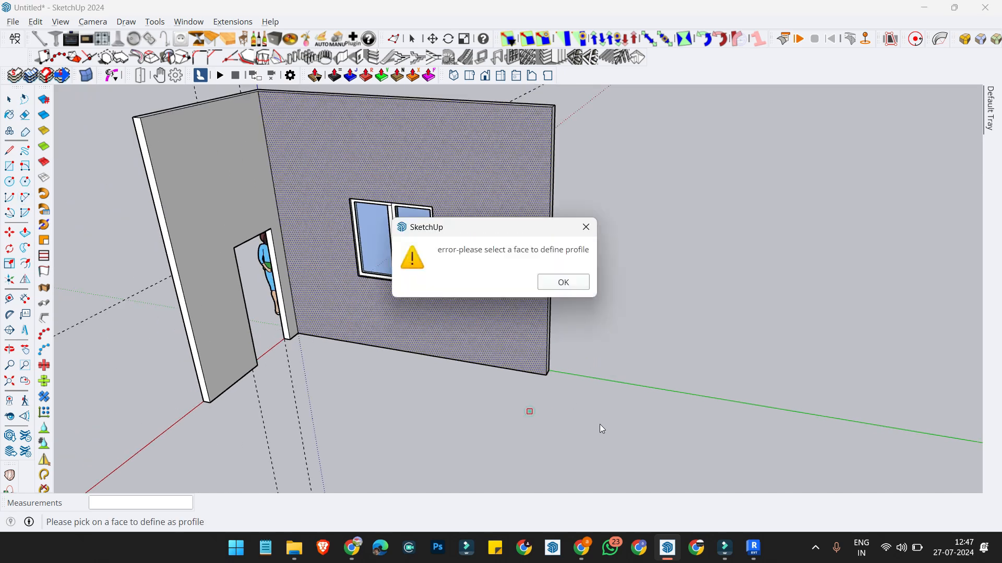
left_click(555, 290)
left_click(464, 282)
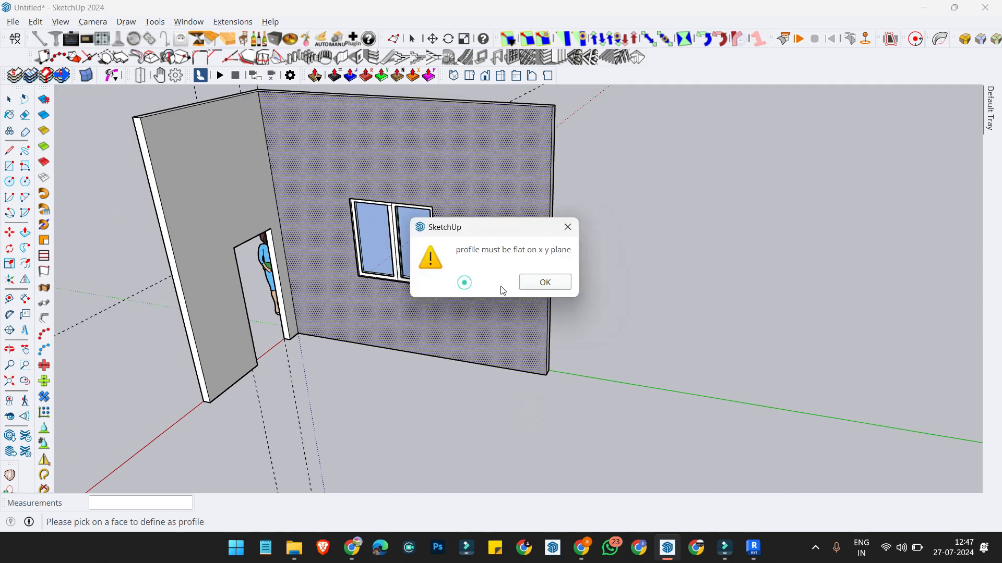
left_click(544, 282)
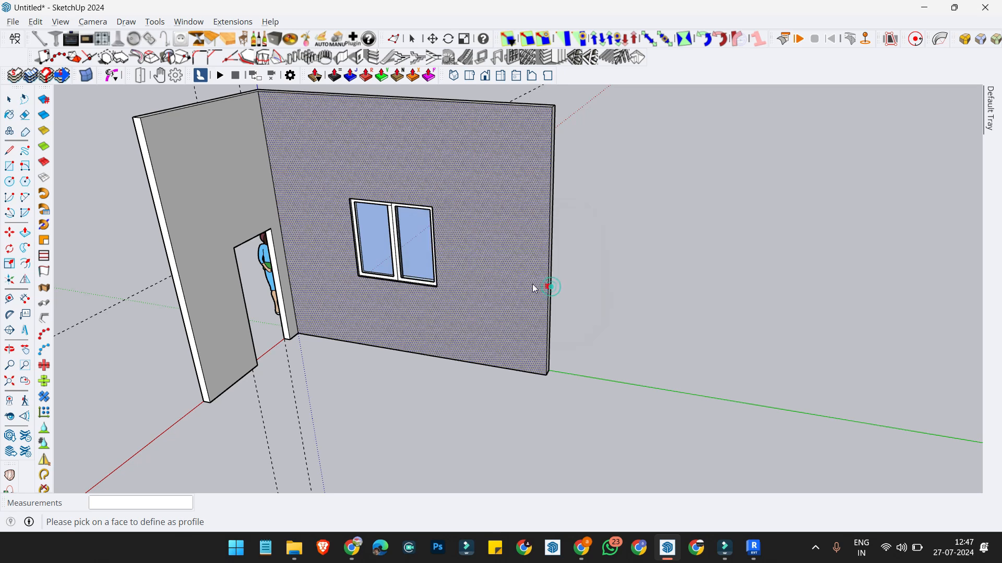
Step: Define the Build Wall profile from the face at the base of the doorway wall, with its reference point on the red axis beside the wall
middle_click_drag(505, 360, 463, 284)
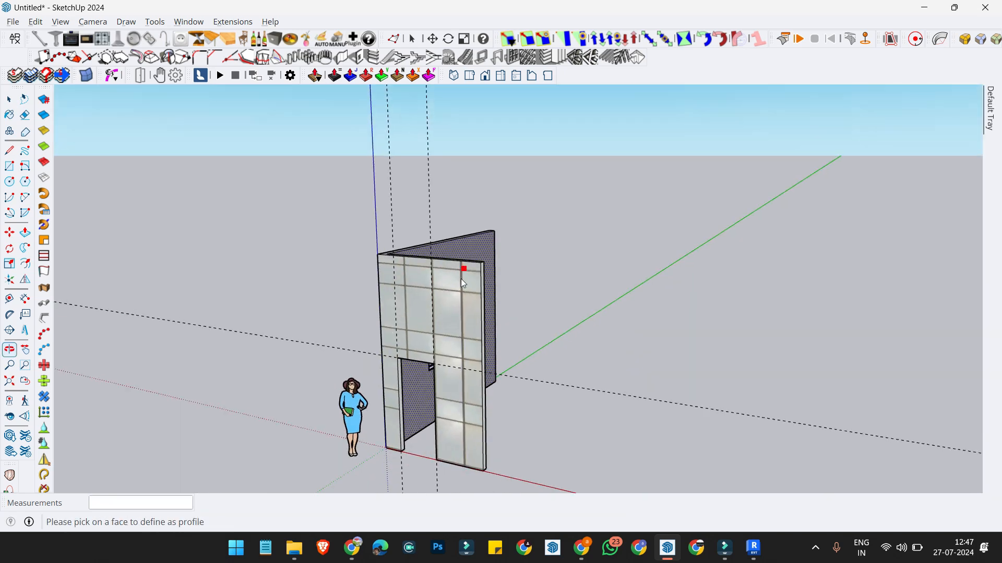
left_click(389, 453)
middle_click_drag(496, 474, 508, 447)
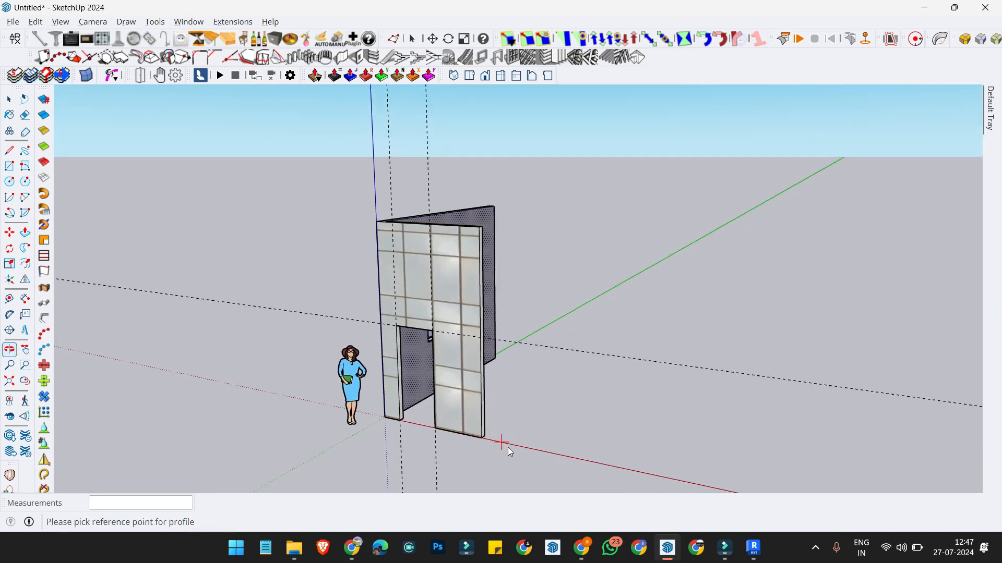
left_click(549, 457)
left_click(551, 452)
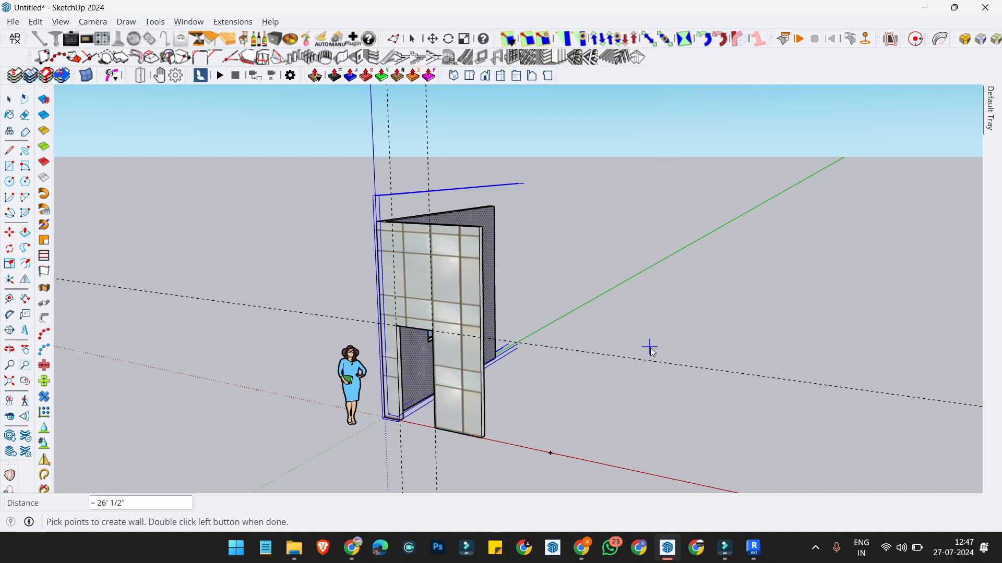
Step: Build a zigzag run of walls with 1001bit by placing freehand points on the ground around the existing walls, and finish the run
left_click(593, 368)
left_click(695, 437)
left_click(555, 449)
middle_click_drag(555, 449, 788, 441)
scroll(782, 440, "down", 1)
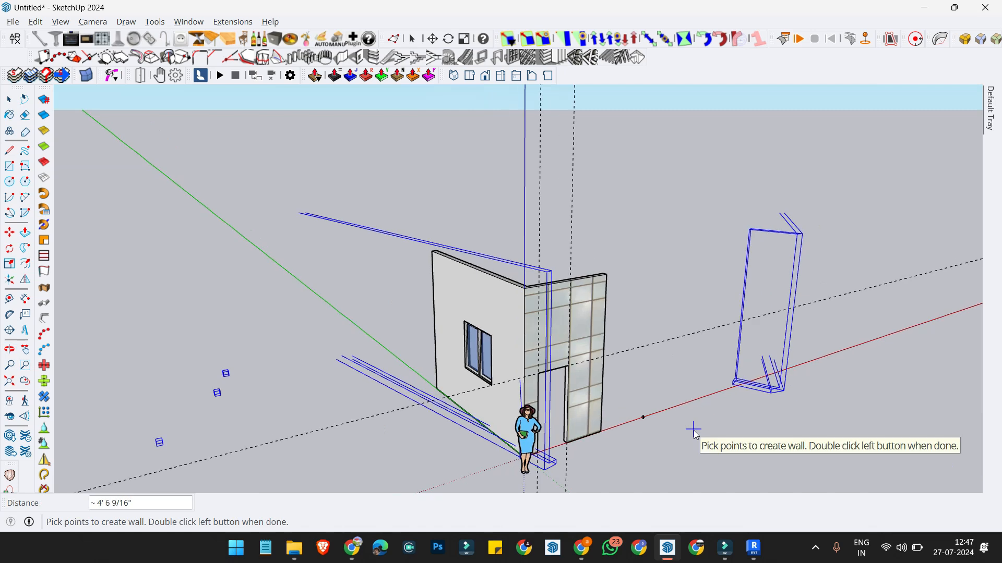
left_click(693, 430)
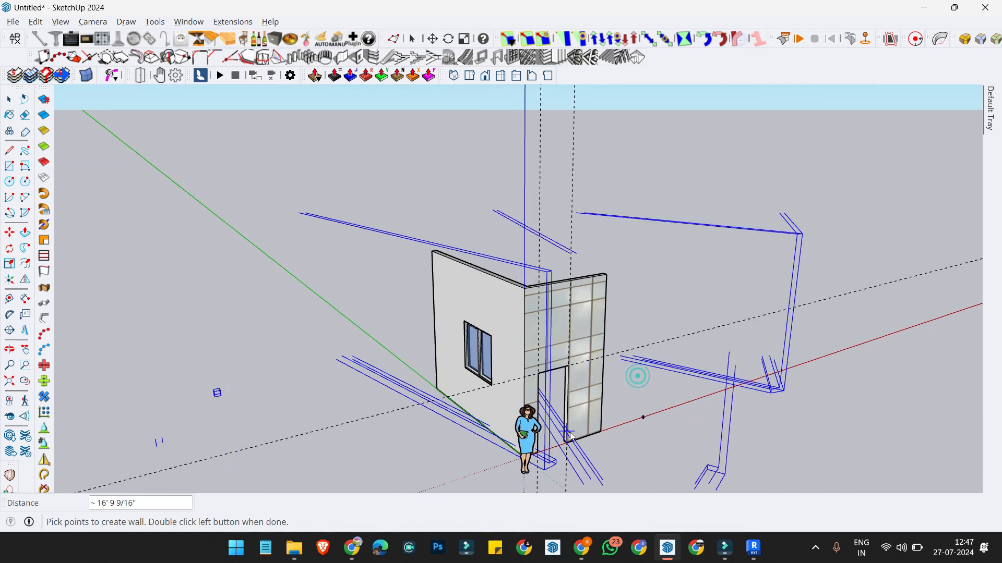
middle_click_drag(644, 415, 402, 352)
scroll(635, 444, "up", 1)
double_click(635, 444)
Step: Delete the group of zigzag walls built with 1001bit
middle_click_drag(553, 360, 462, 407, "shift")
scroll(537, 384, "down", 5)
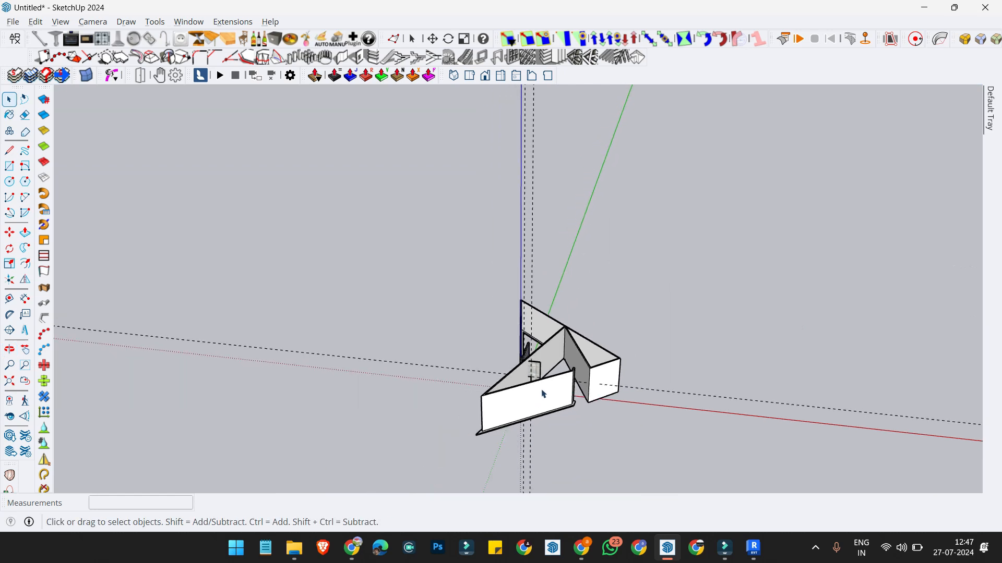
left_click(547, 398)
scroll(547, 397, "up", 4)
scroll(575, 411, "up", 3)
mouse_move(569, 399)
middle_mouse_down()
mouse_move(575, 411)
mouse_move(481, 410)
mouse_move(550, 392)
mouse_move(382, 425)
mouse_move(319, 481)
mouse_move(527, 381)
mouse_move(701, 341)
middle_mouse_up()
scroll(528, 411, "up", 4)
scroll(550, 392, "up", 1)
scroll(701, 342, "down", 2)
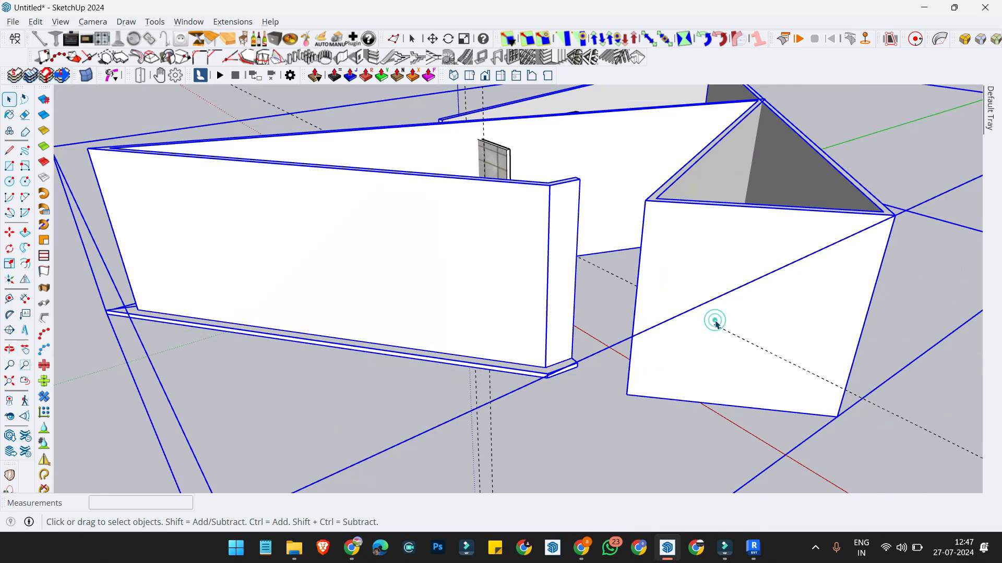
key("Delete")
middle_click_drag(460, 285, 515, 295)
scroll(527, 268, "up", 1)
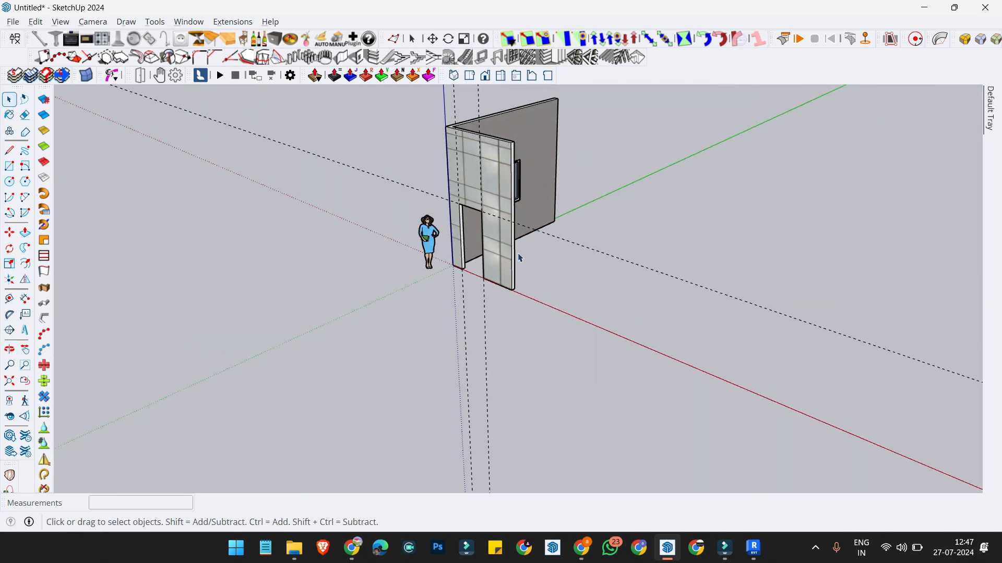
Step: Try to move the window component upward from its lower corner within the wall opening
middle_click_drag(514, 259, 548, 252)
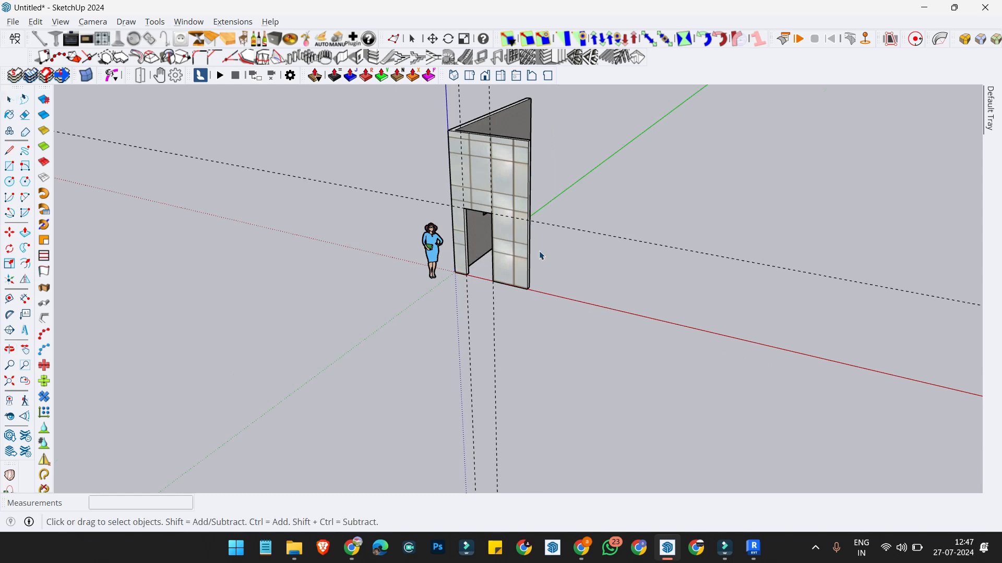
middle_click_drag(481, 247, 422, 222)
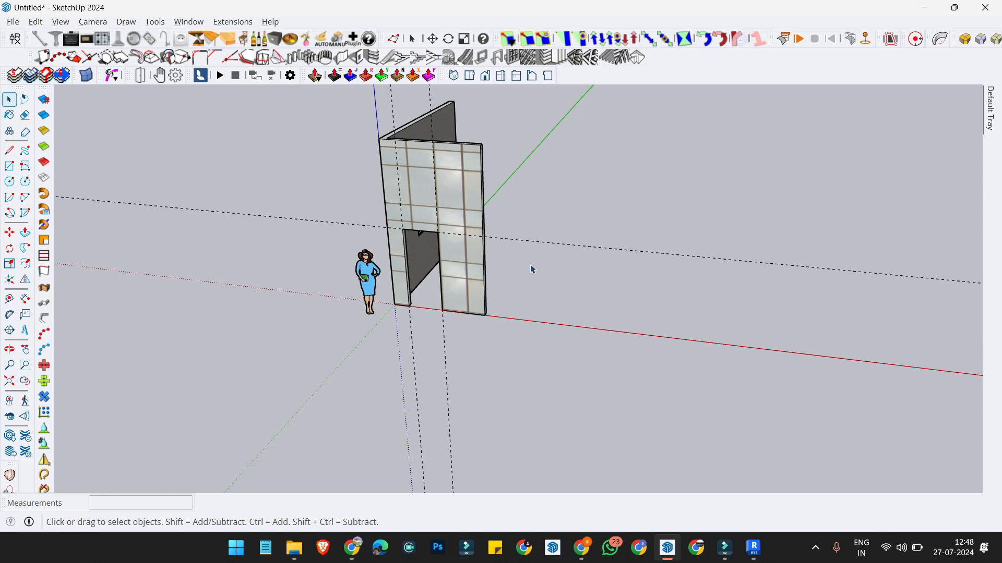
middle_click_drag(296, 257, 334, 208)
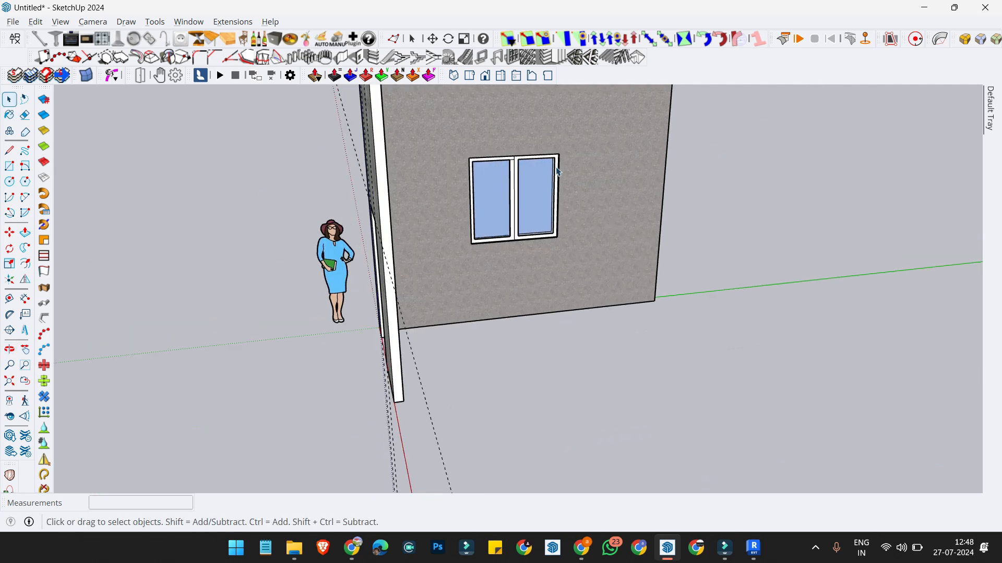
scroll(554, 168, "up", 1)
left_click(503, 171)
scroll(513, 177, "up", 4)
key("m")
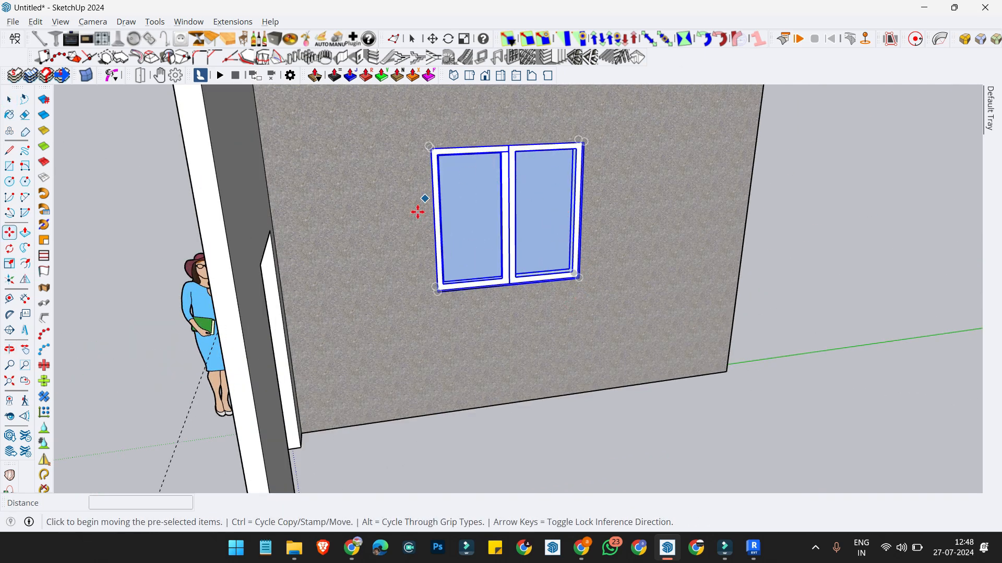
left_click(574, 273)
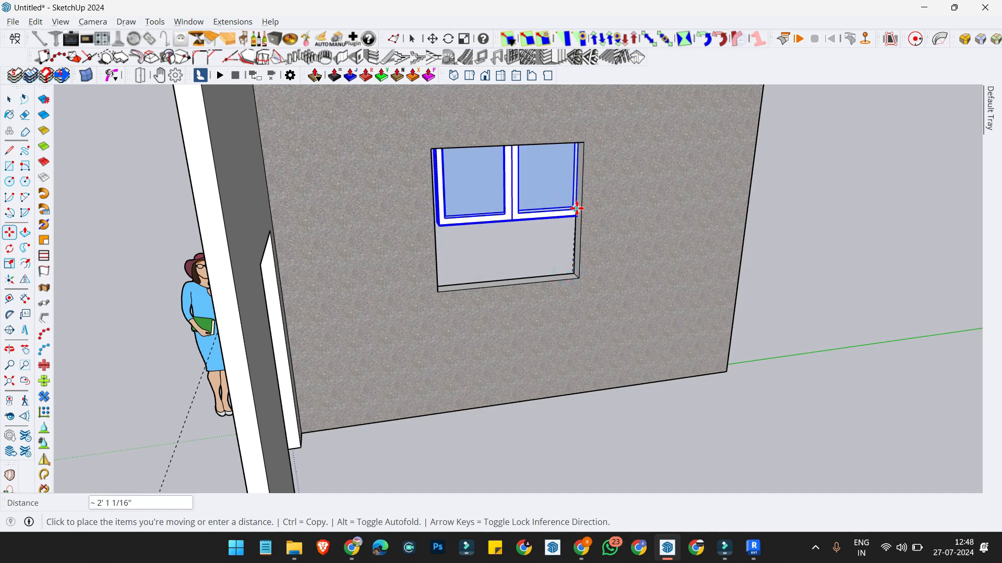
key("Escape")
scroll(580, 231, "up", 3)
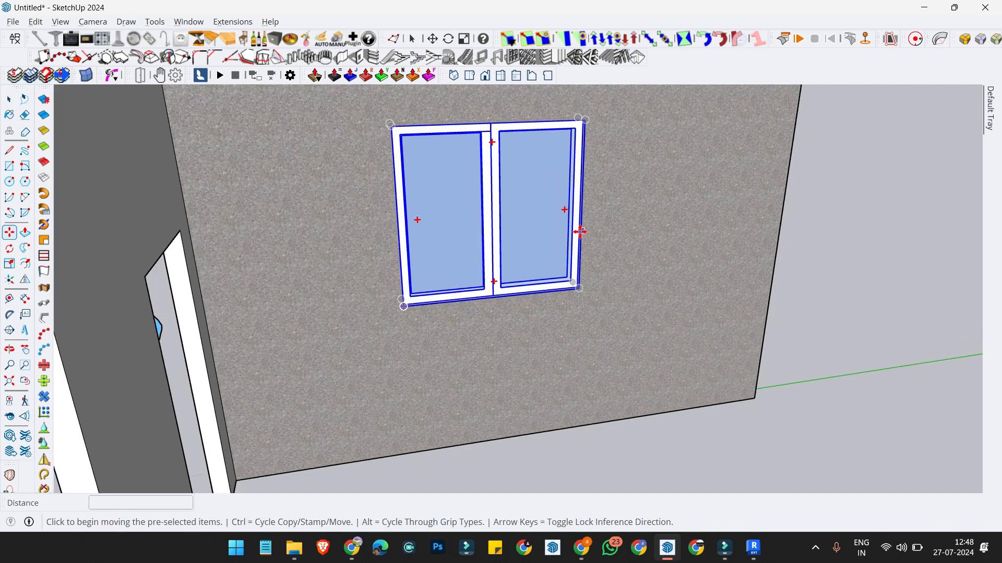
middle_click_drag(566, 261, 582, 264)
key("space")
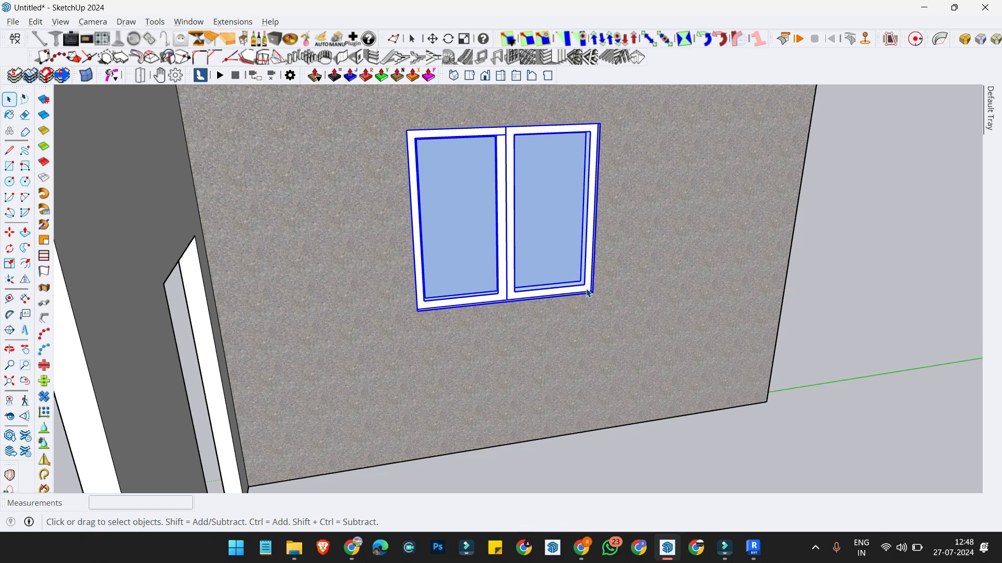
middle_click_drag(575, 259, 615, 254)
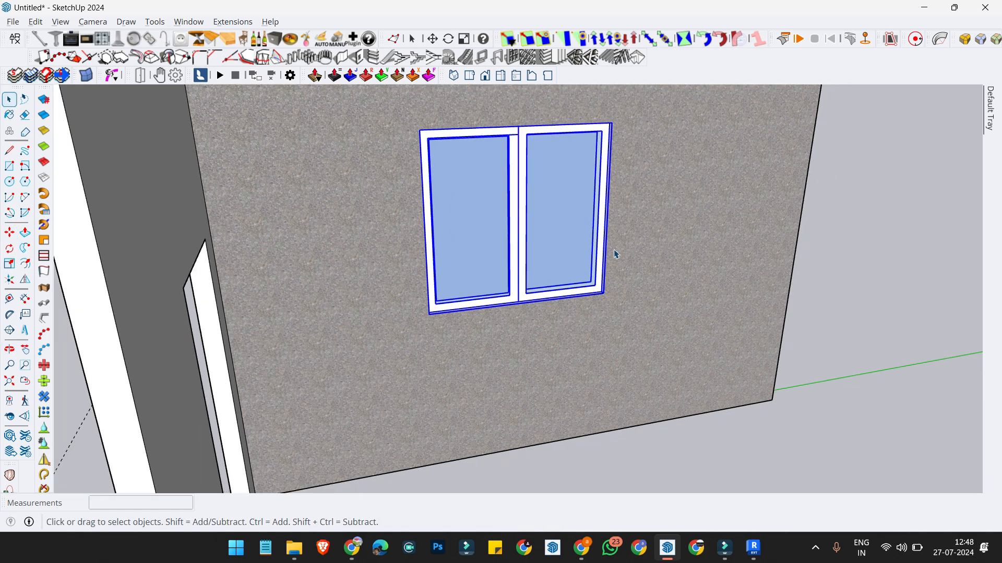
middle_click_drag(443, 276, 585, 286)
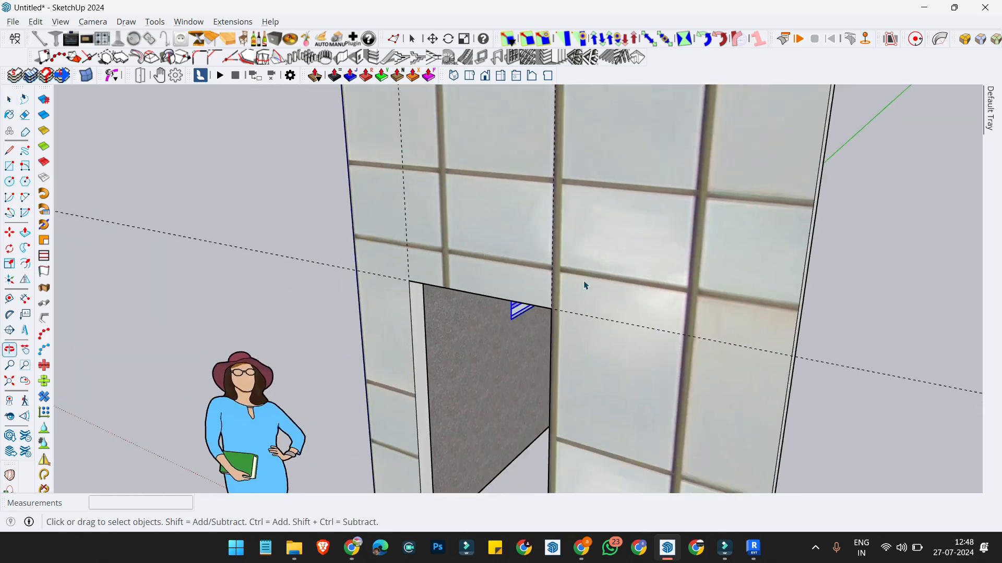
scroll(584, 285, "down", 3)
middle_click_drag(532, 266, 371, 268)
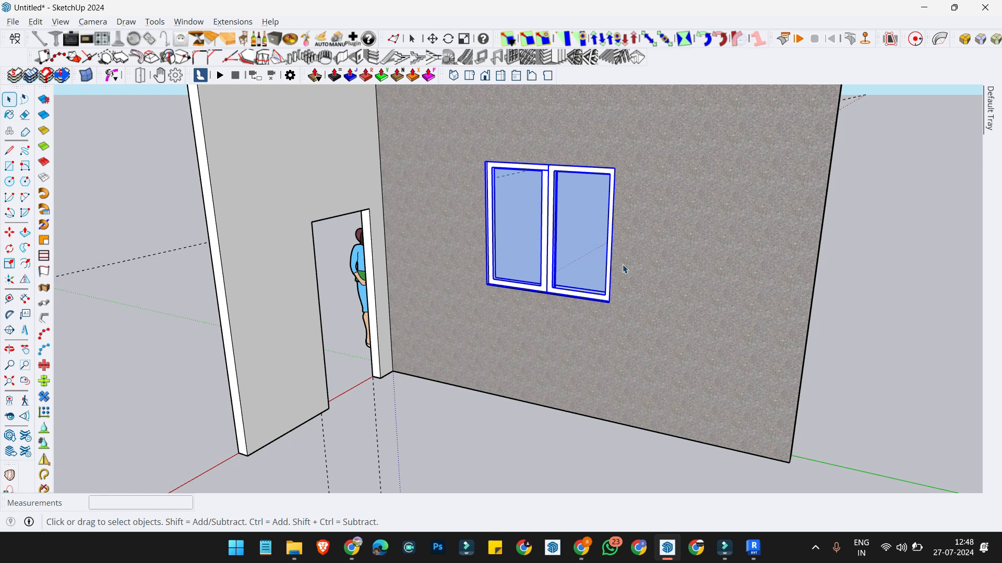
Step: Switch to Revit's 3D view of the Office project and look through the Massing & Site and Architecture tools
left_click(752, 554)
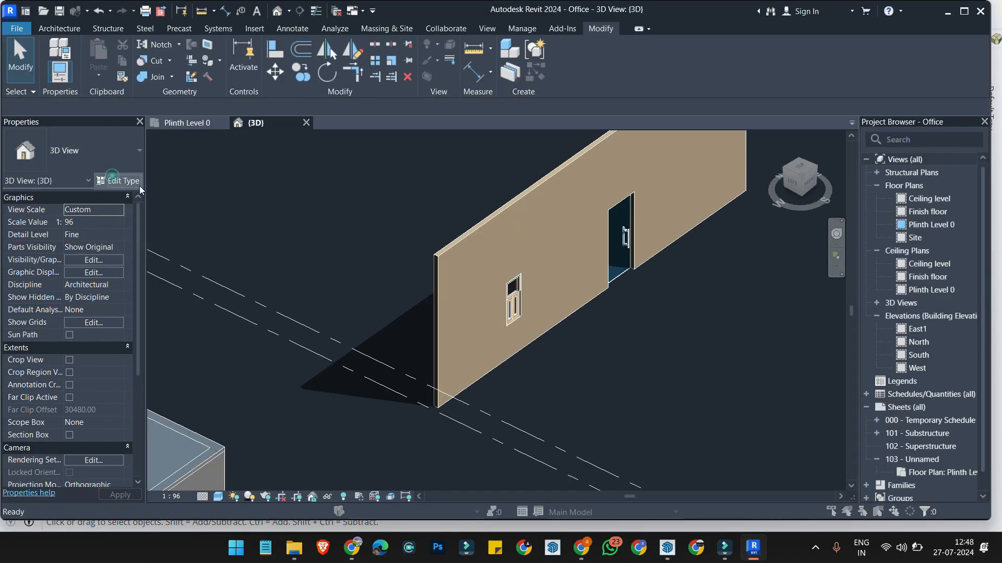
key("Escape")
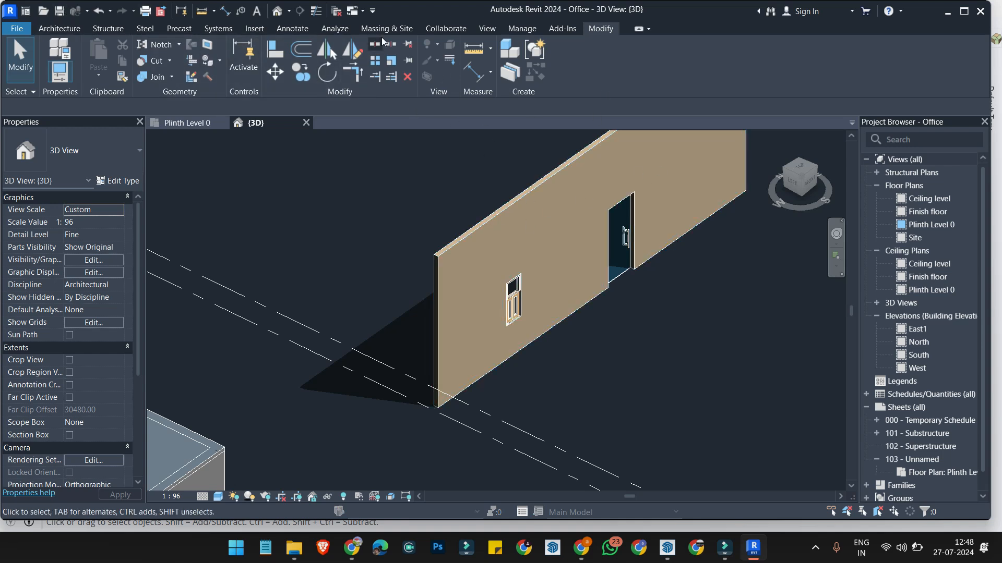
left_click(411, 31)
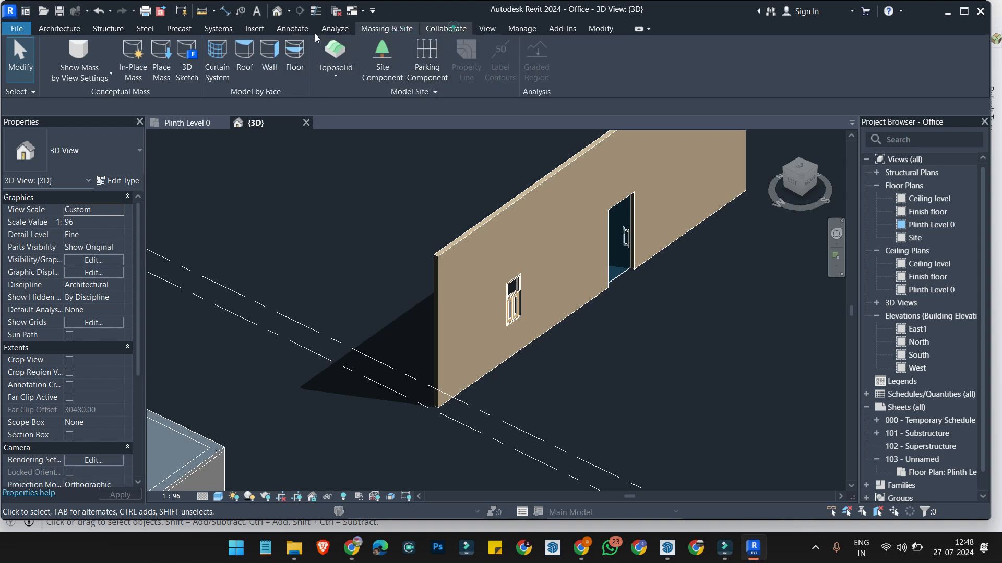
left_click(446, 28)
left_click(57, 29)
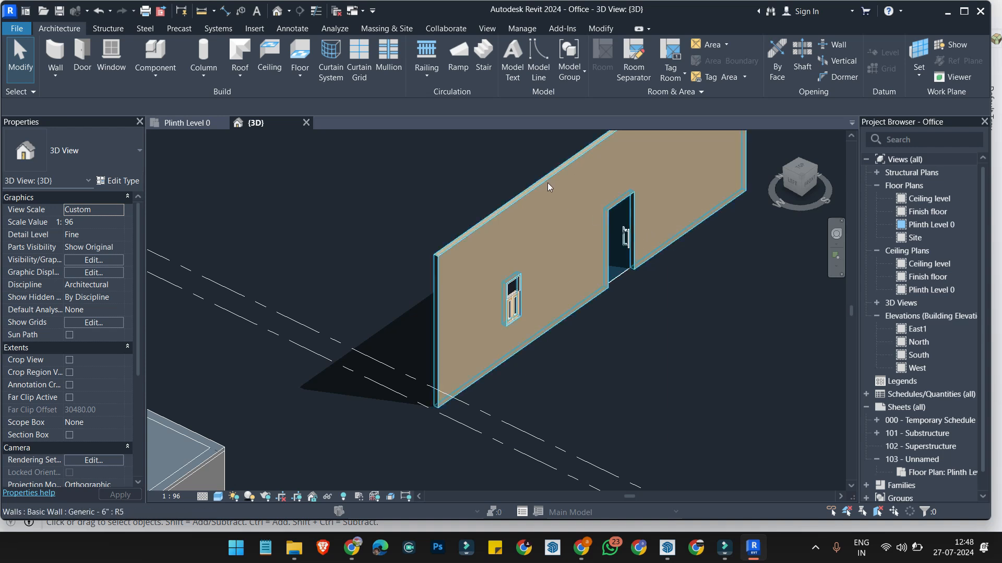
Step: Open the material choices for the Structure layer of the Generic - 6" type used by the wall with the door
left_click(522, 234)
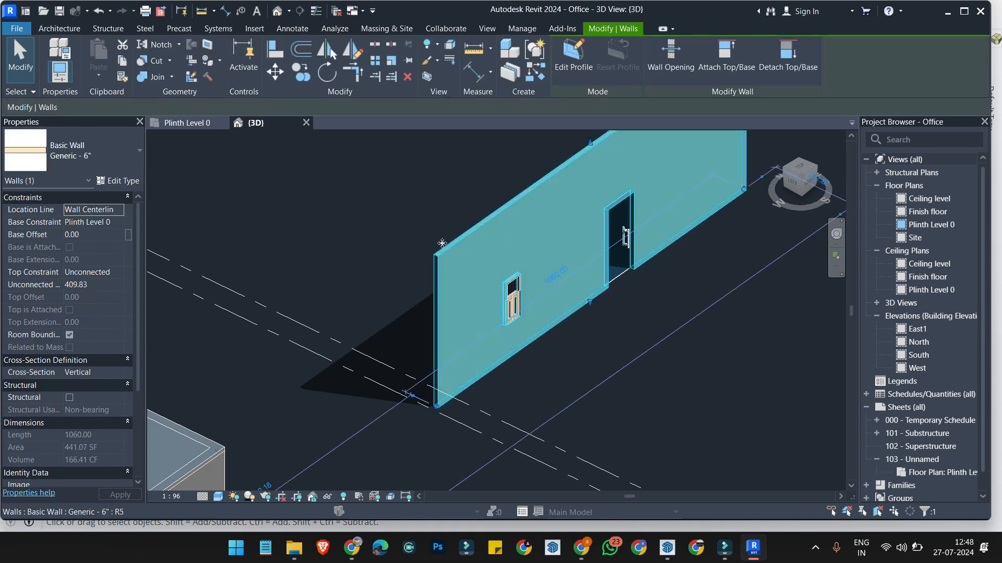
left_click(137, 183)
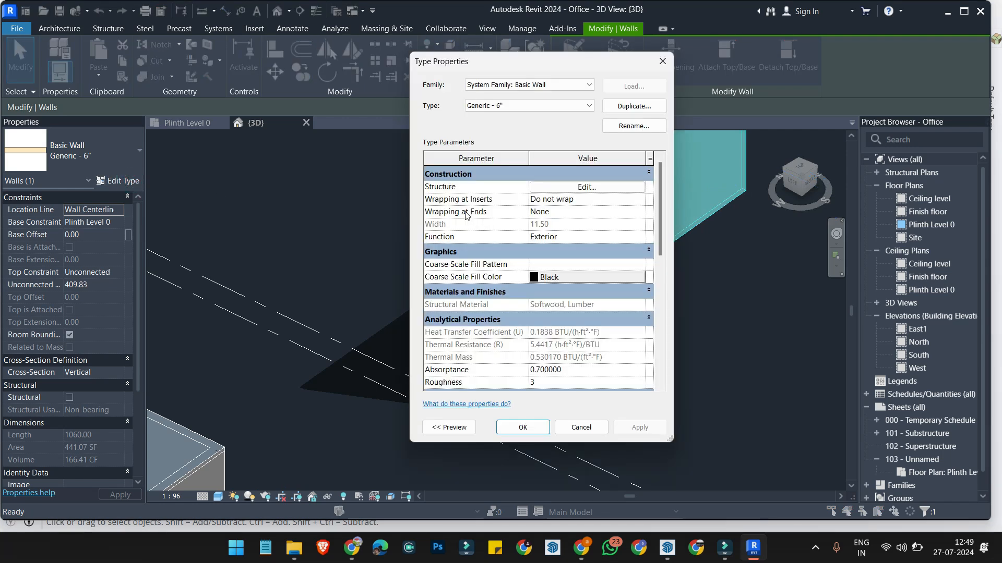
left_click(574, 188)
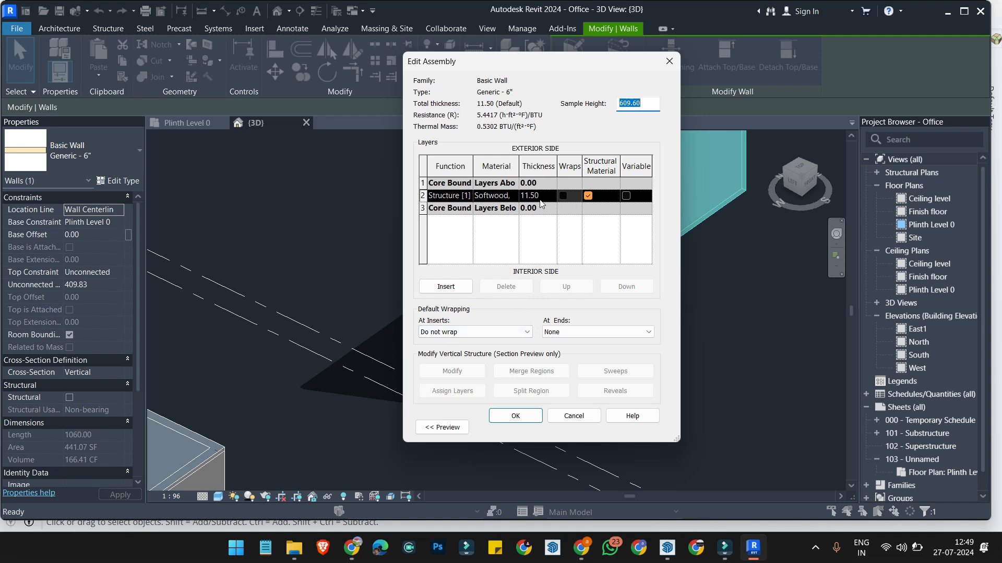
left_click(509, 197)
left_click(513, 196)
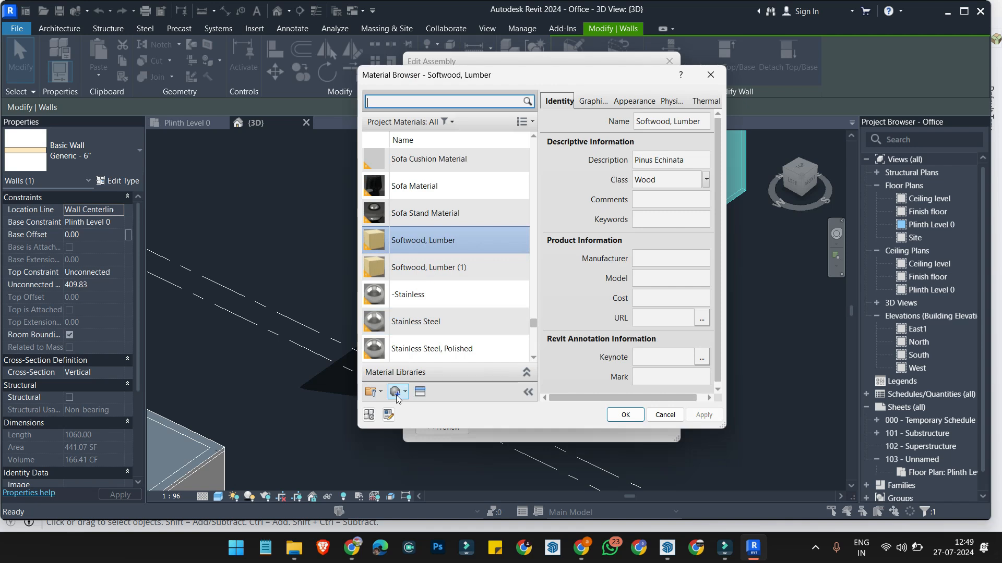
Step: Create a new material for the wall's structure layer and look through its Appearance, Graphics and Identity properties
left_click(396, 397)
left_click(419, 408)
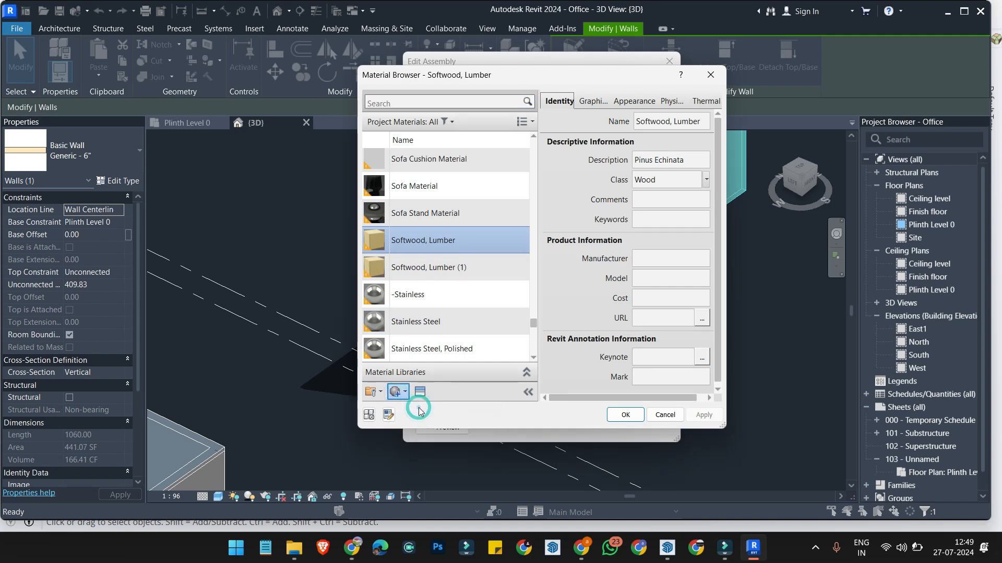
left_click(644, 101)
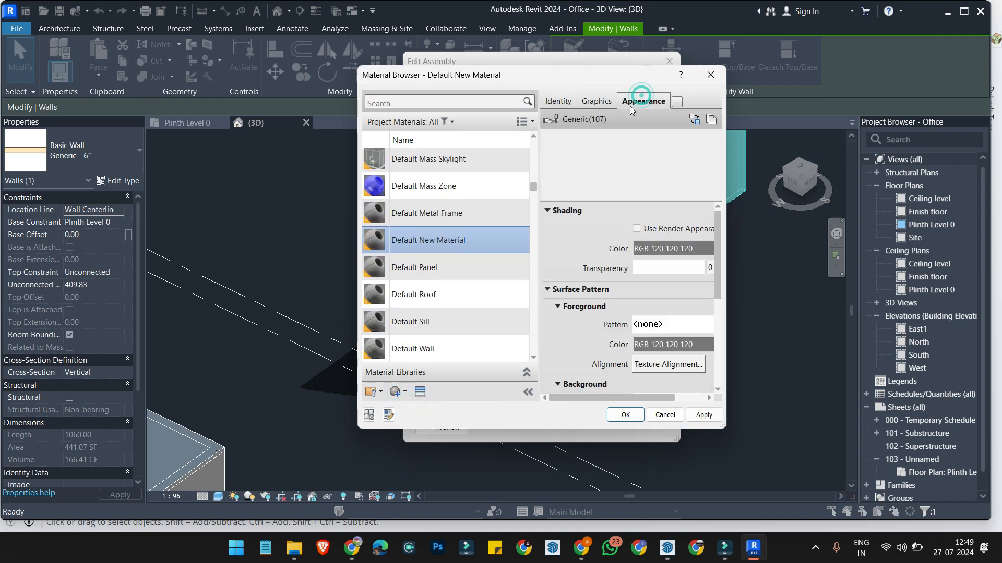
scroll(631, 303, "down", 2)
scroll(630, 314, "up", 3)
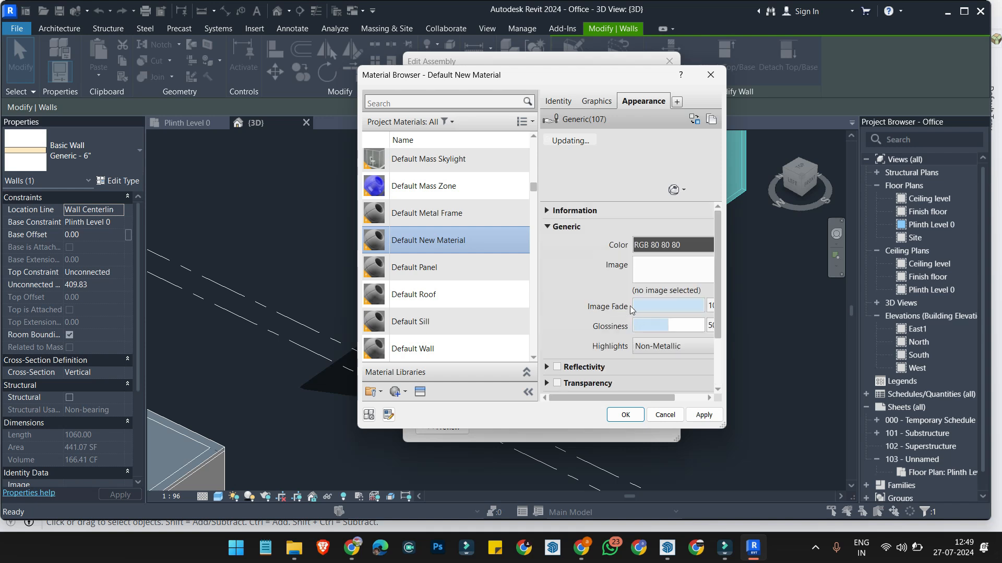
left_click(595, 102)
left_click(564, 104)
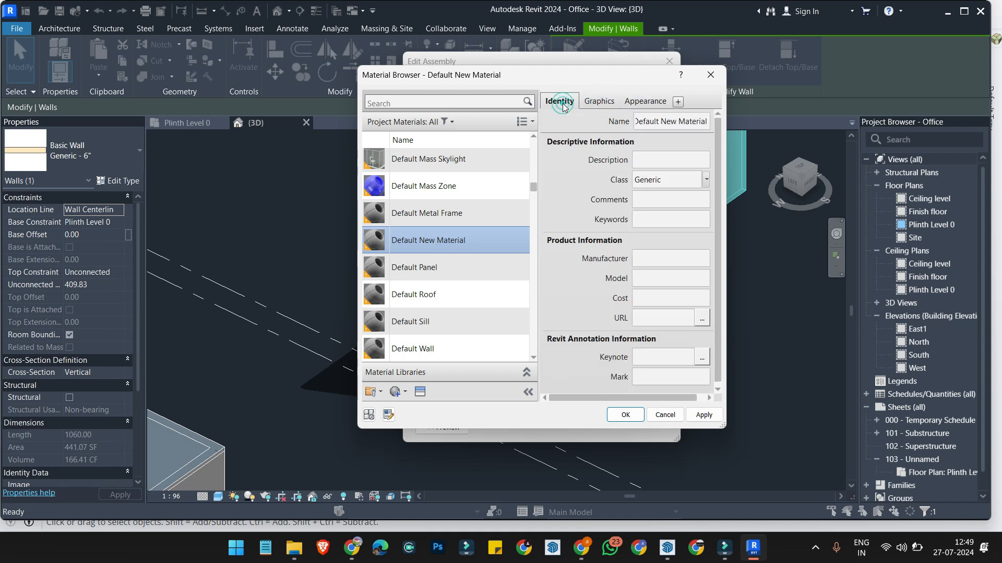
scroll(616, 287, "down", 1)
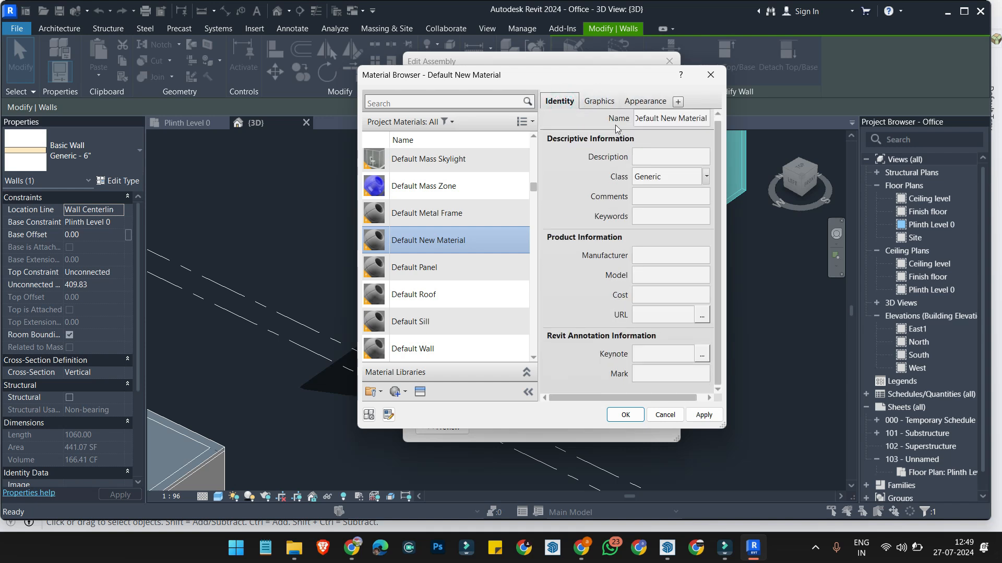
Step: Review the new material's surface and cut pattern graphics and open its appearance settings
left_click(600, 101)
left_click(662, 160)
key("Escape")
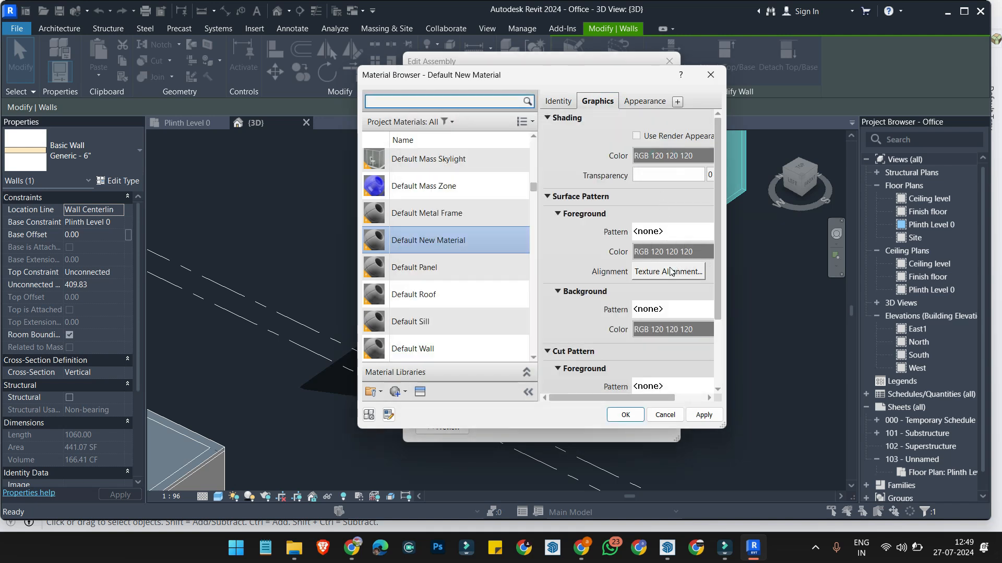
scroll(667, 325, "down", 3)
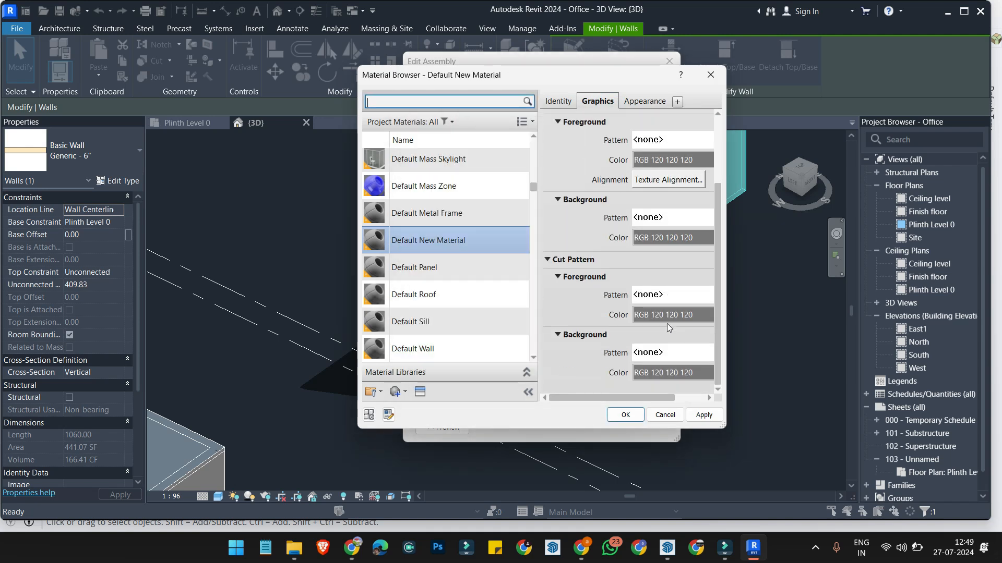
left_click(647, 101)
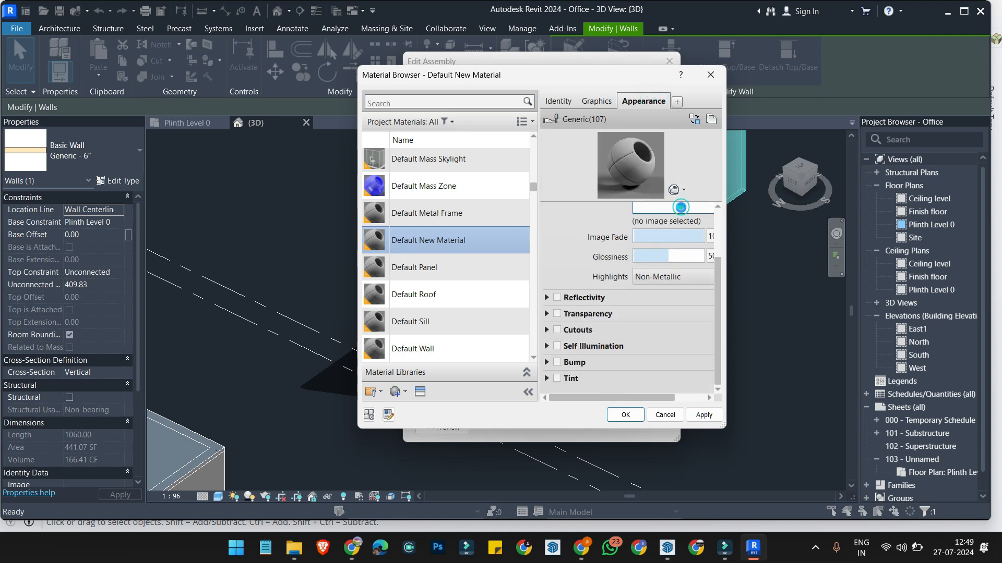
left_click(681, 207)
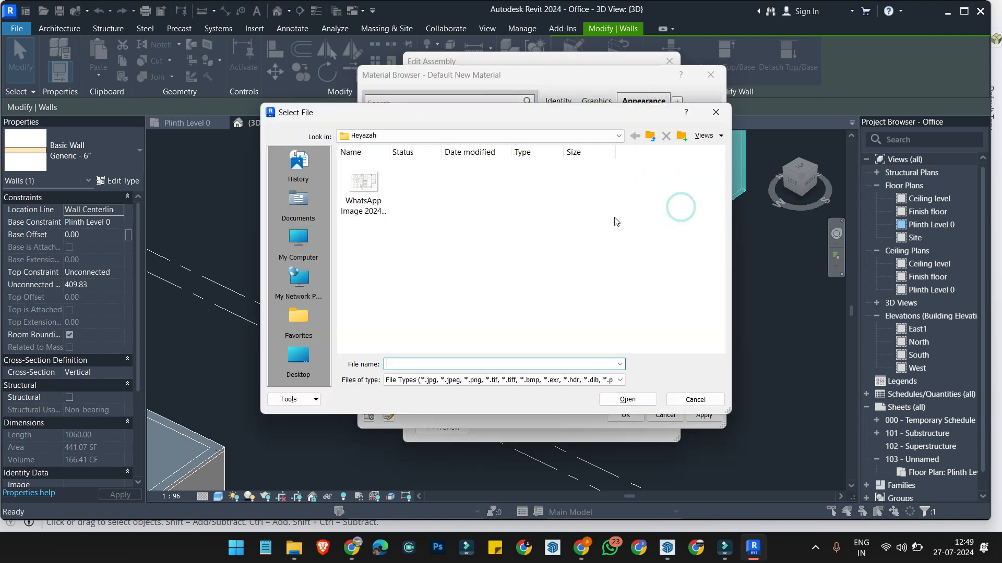
left_click(716, 112)
left_click(685, 212)
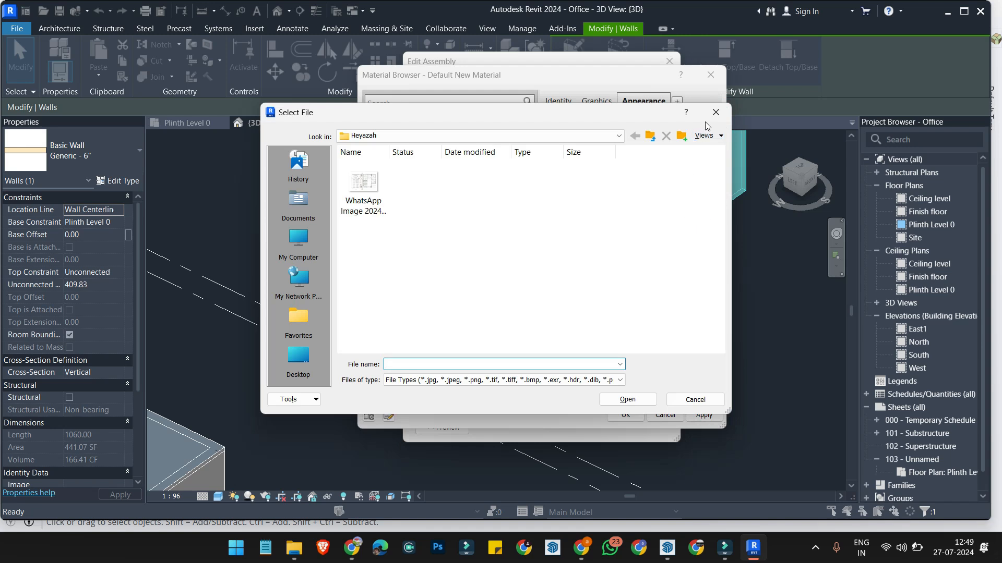
left_click(308, 235)
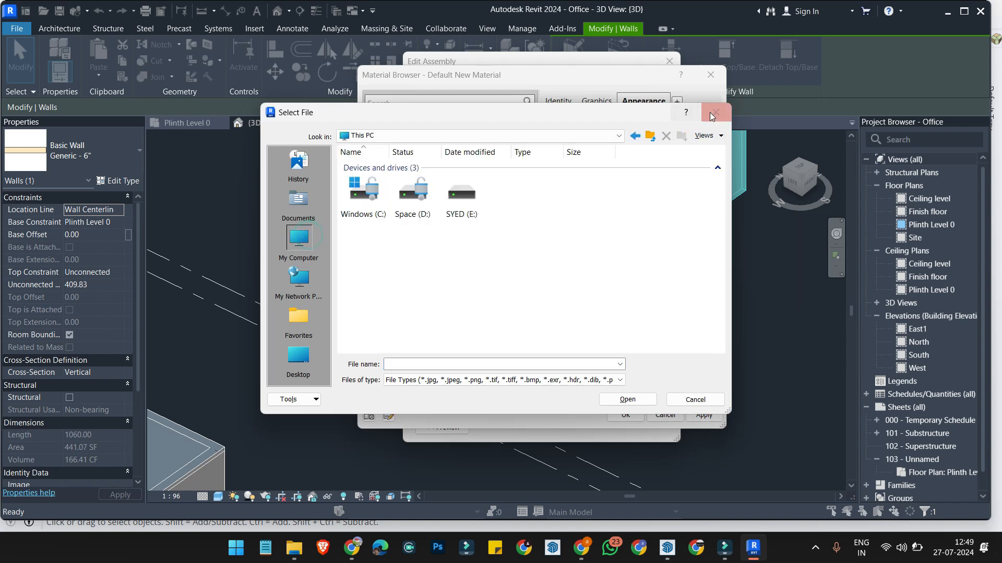
left_click(715, 113)
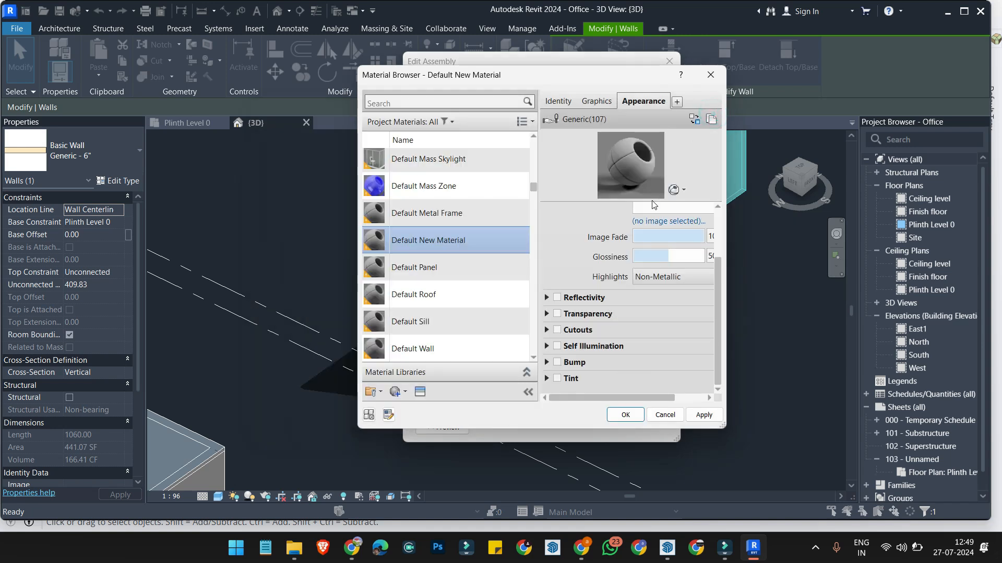
Step: Assign pngwing.com.png from the Downloads folder as the image for the new material's appearance
left_click(689, 221)
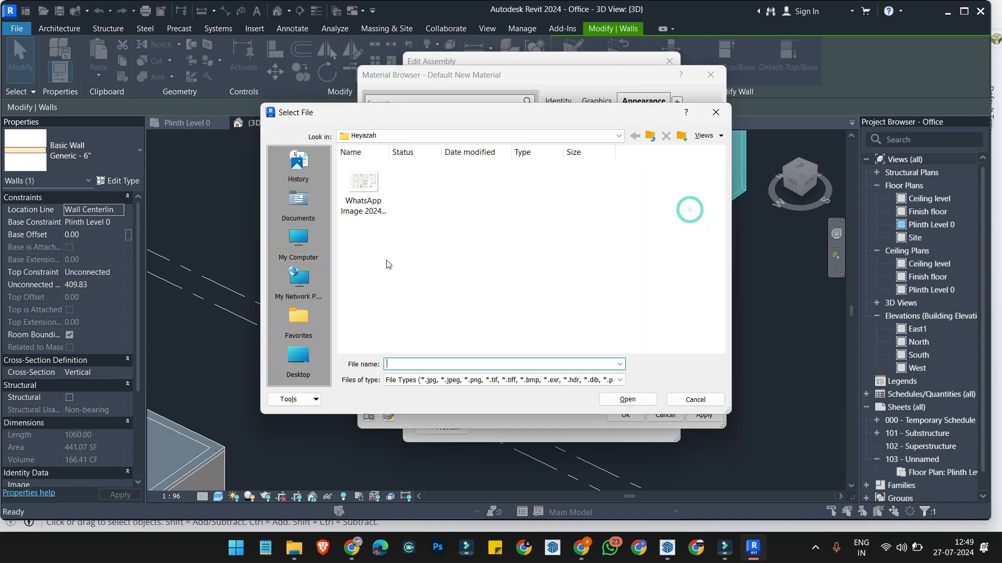
left_click(299, 239)
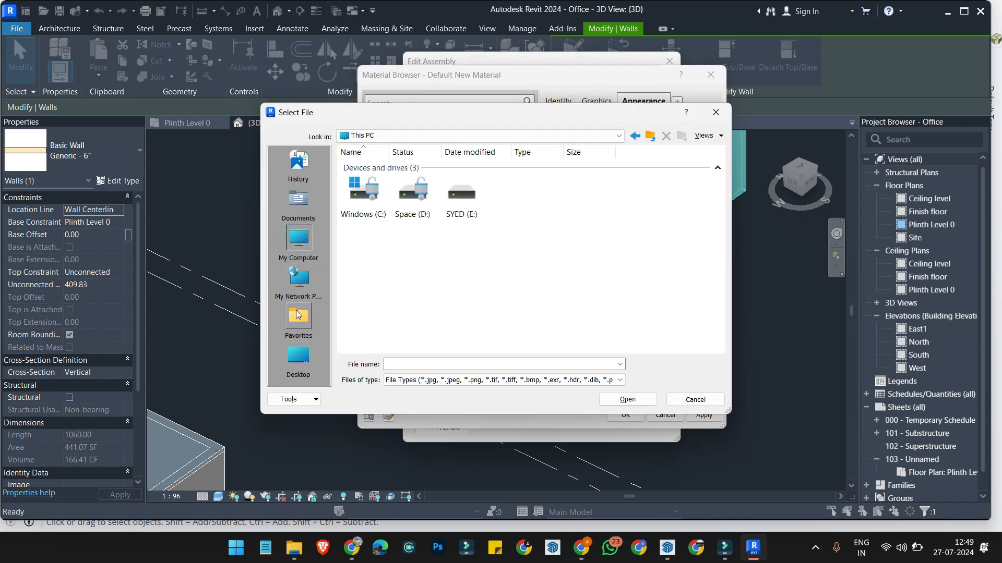
left_click(298, 356)
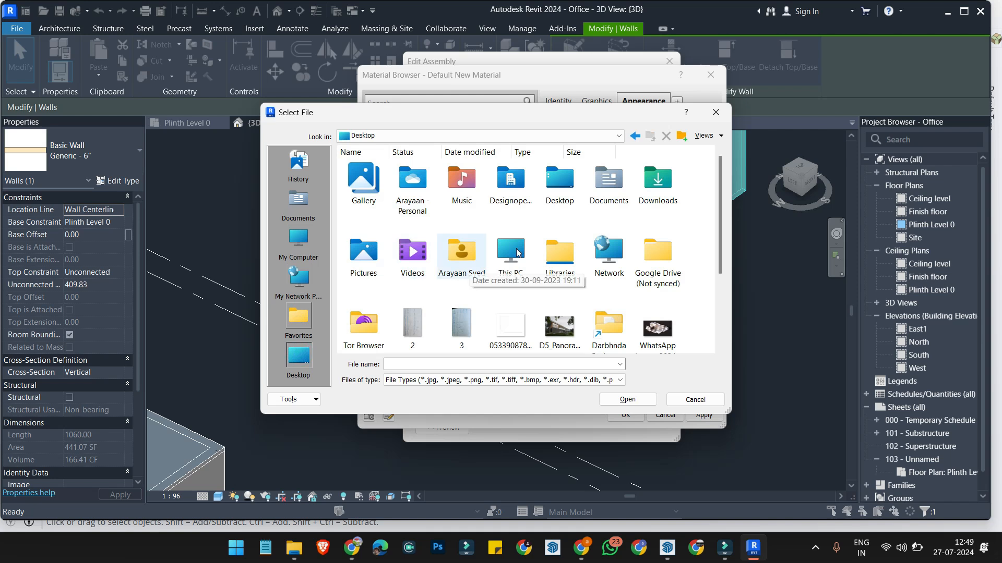
double_click(657, 183)
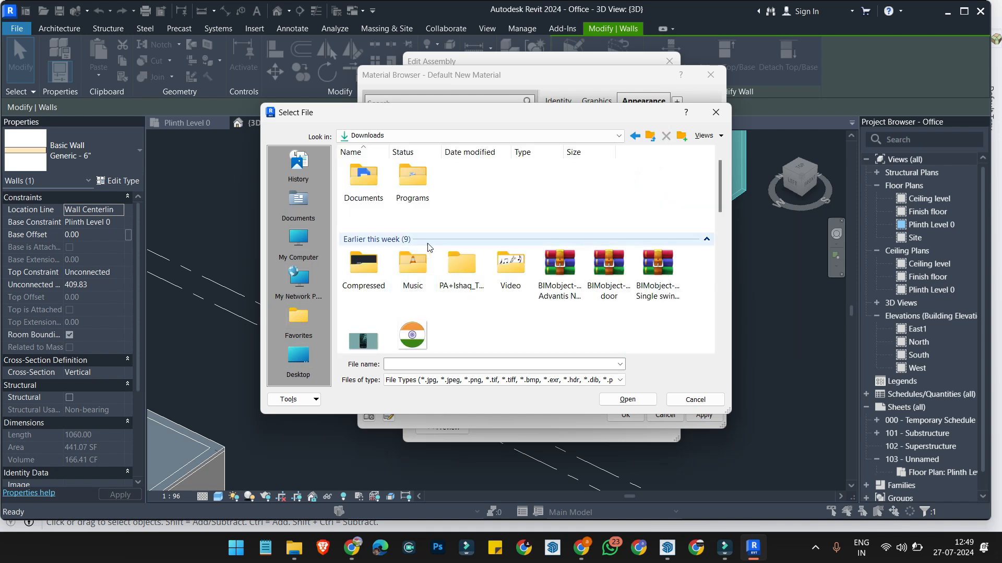
scroll(502, 252, "down", 3)
left_click(408, 233)
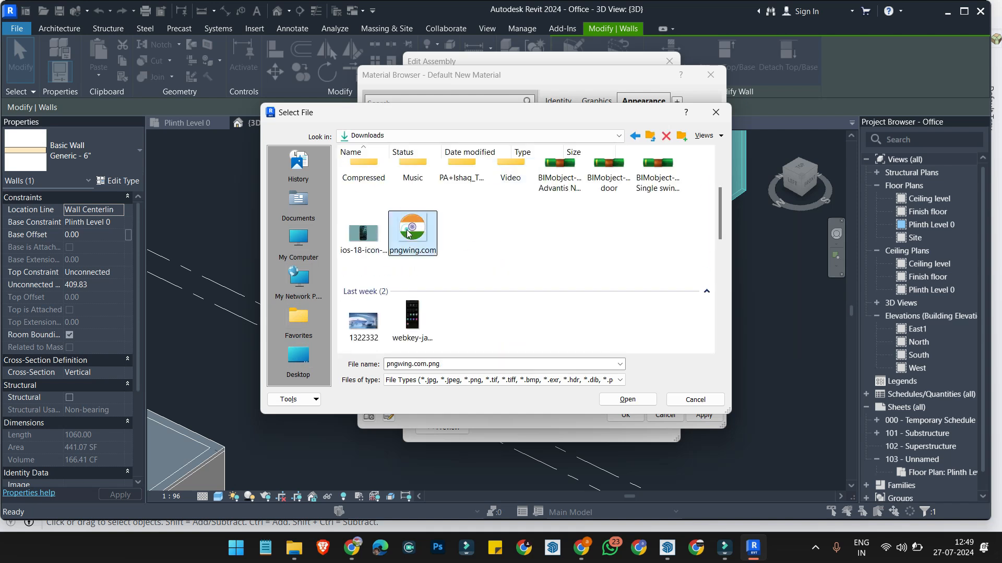
double_click(408, 233)
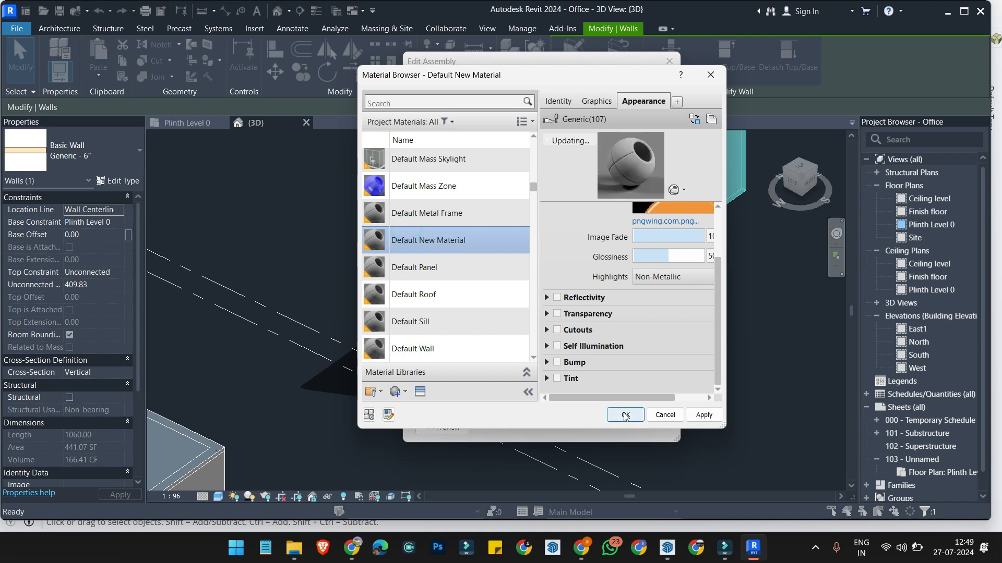
Step: Apply the new material to the wall's Structure layer and confirm the changes to the Generic - 6" wall type
left_click(690, 420)
left_click(626, 415)
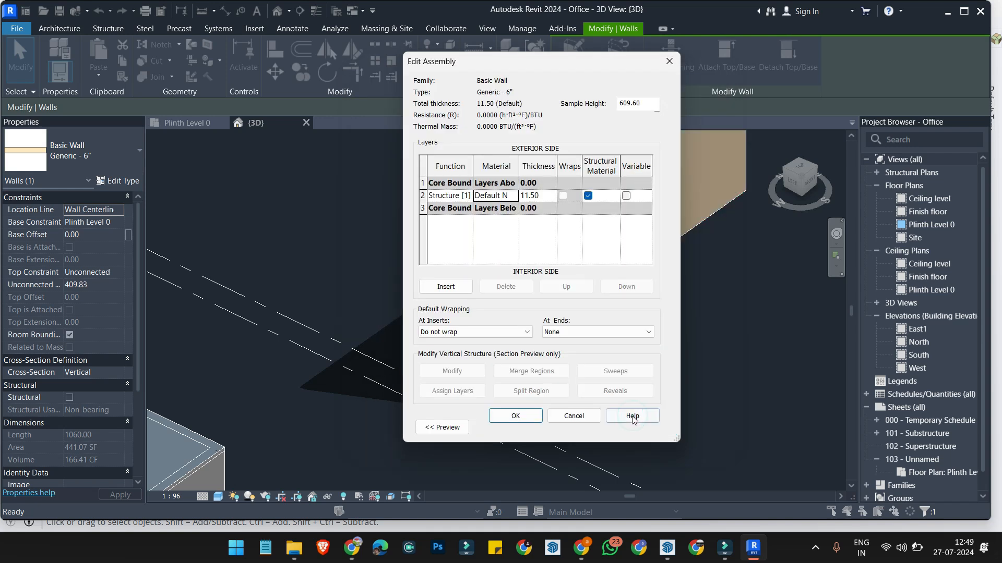
left_click(515, 415)
left_click(637, 427)
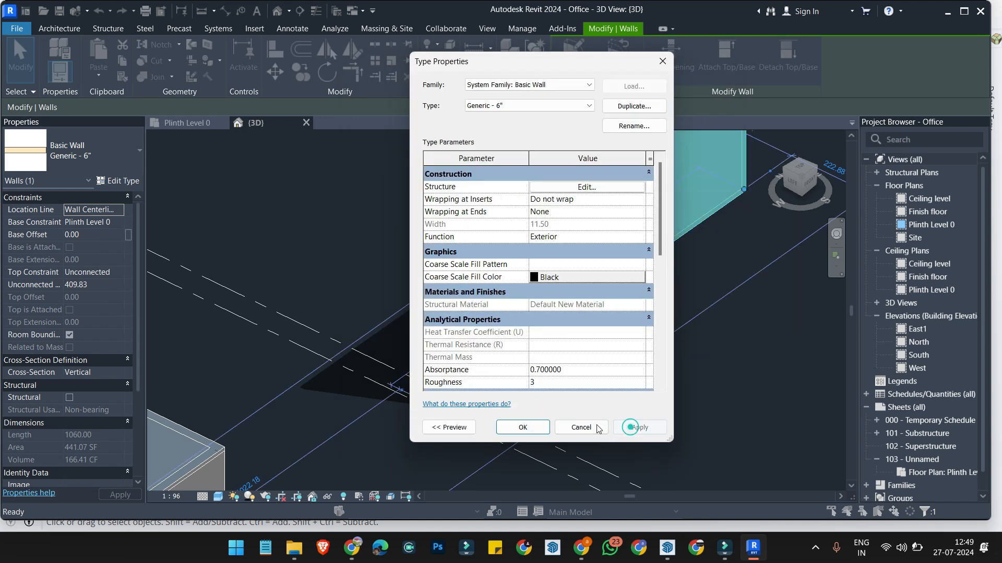
left_click(521, 425)
left_click(641, 396)
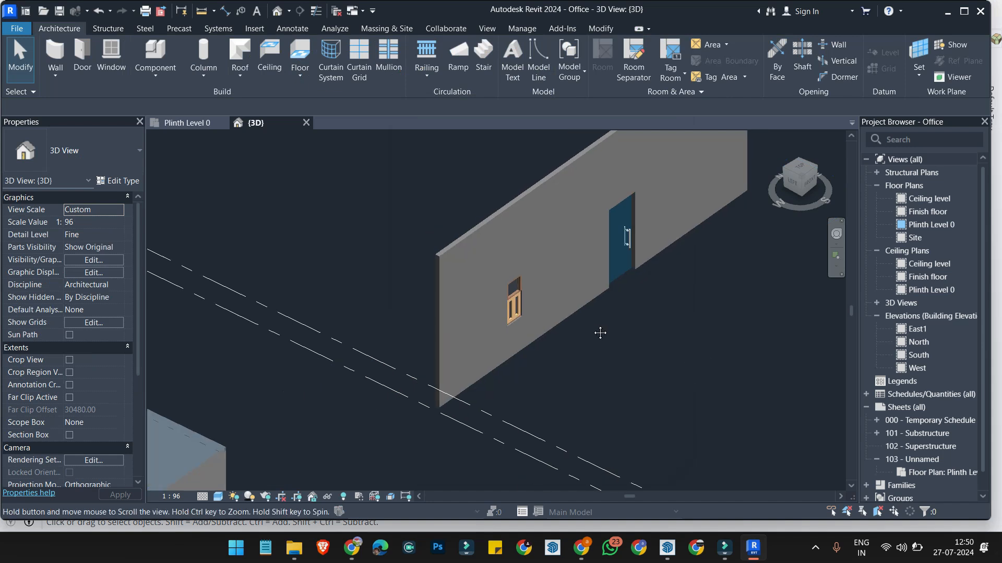
Step: Examine the freestanding wall with the door and window in 3D to check its new material
middle_click_drag(573, 322, 558, 272, "shift")
scroll(487, 332, "down", 5)
scroll(417, 380, "up", 9)
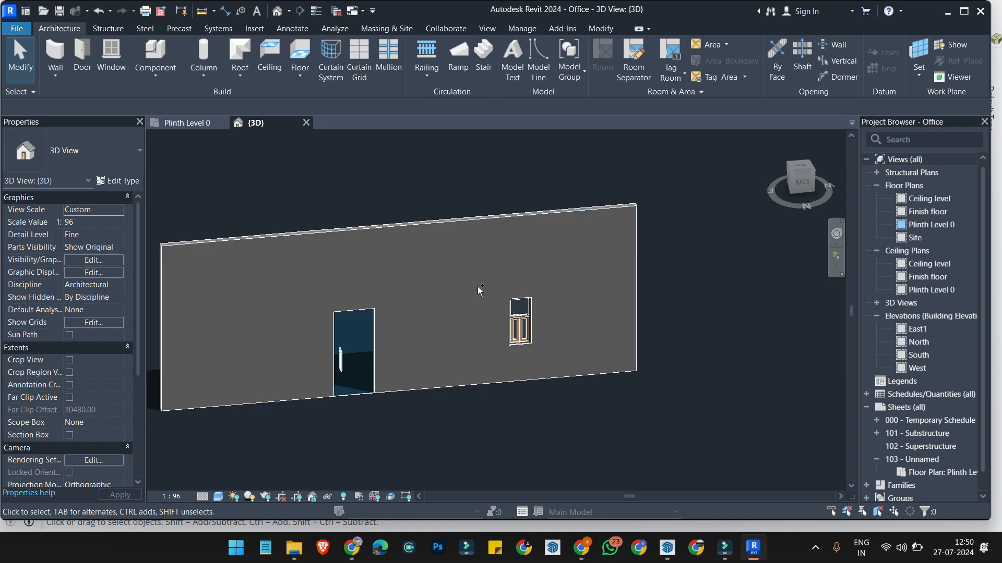
key("ctrl+z")
scroll(558, 287, "down", 2)
scroll(564, 292, "down", 4)
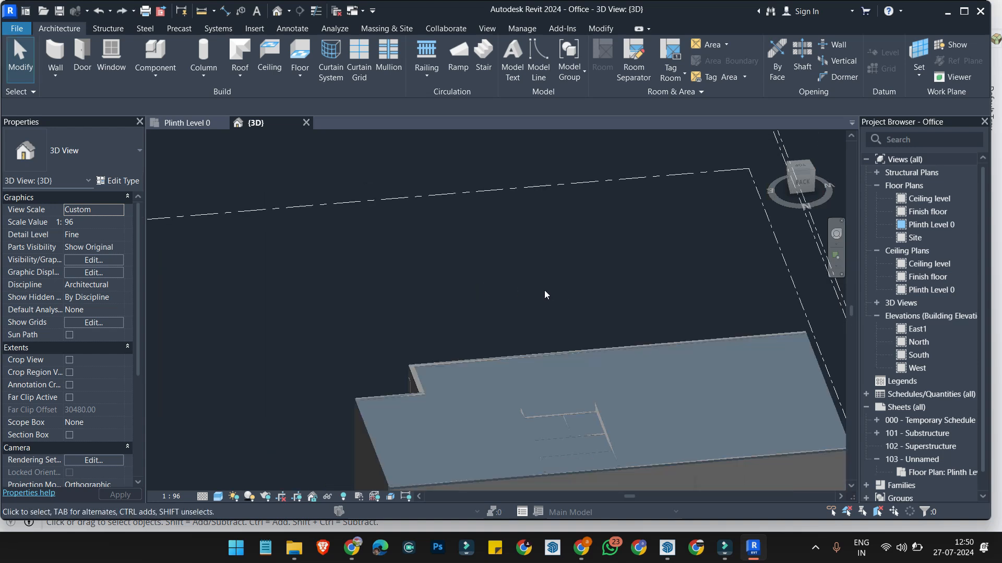
middle_click_drag(428, 346, 366, 394, "shift")
scroll(366, 390, "up", 4)
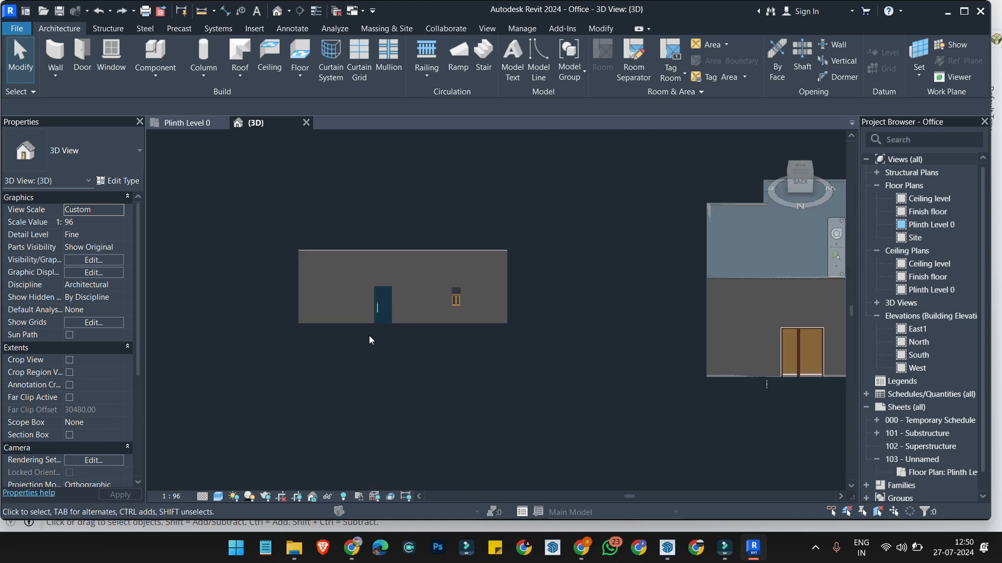
left_click(426, 256)
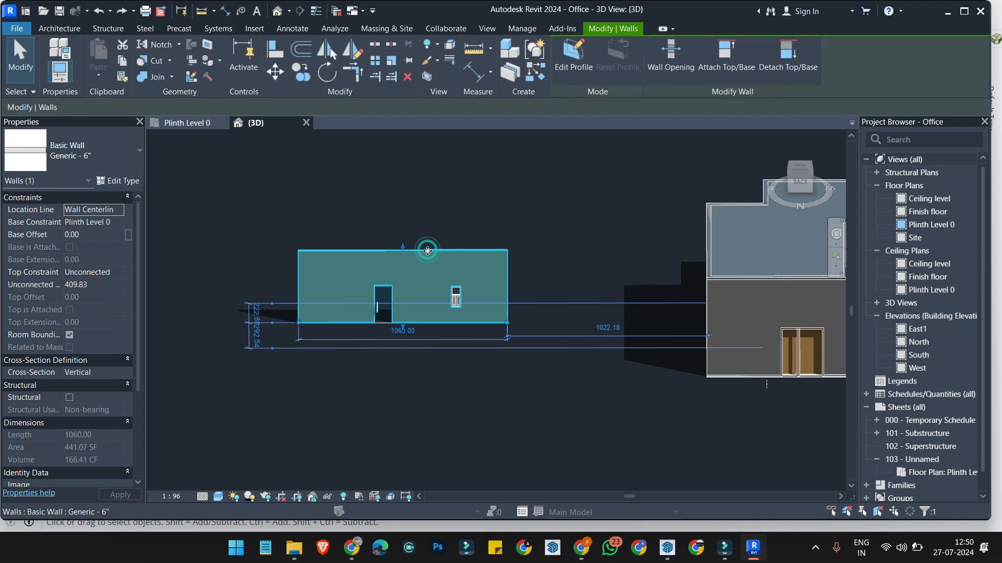
Step: Switch to SketchUp and select the textured wall face around the double window
left_click(945, 16)
scroll(532, 224, "up", 4)
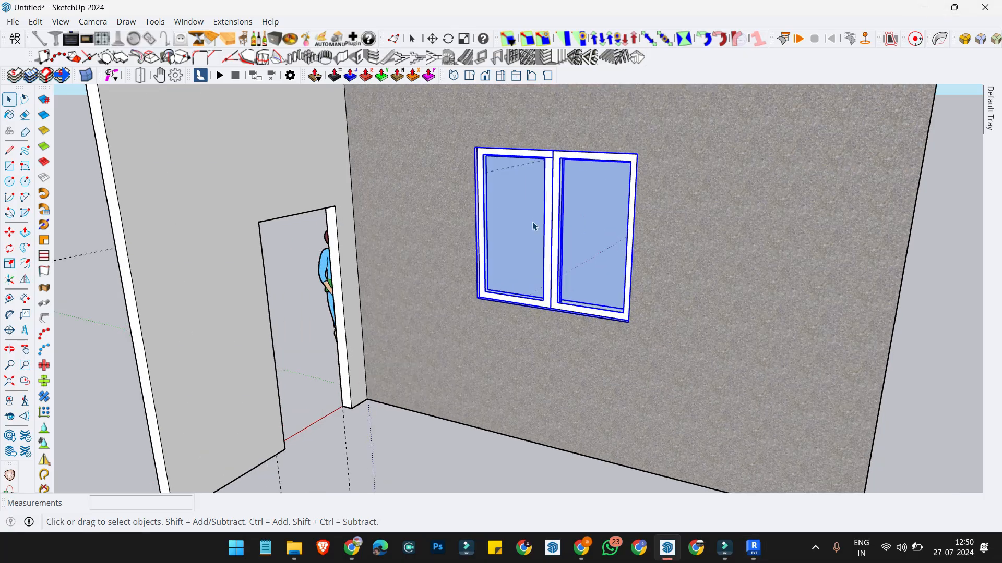
scroll(644, 217, "down", 1)
left_click(641, 215)
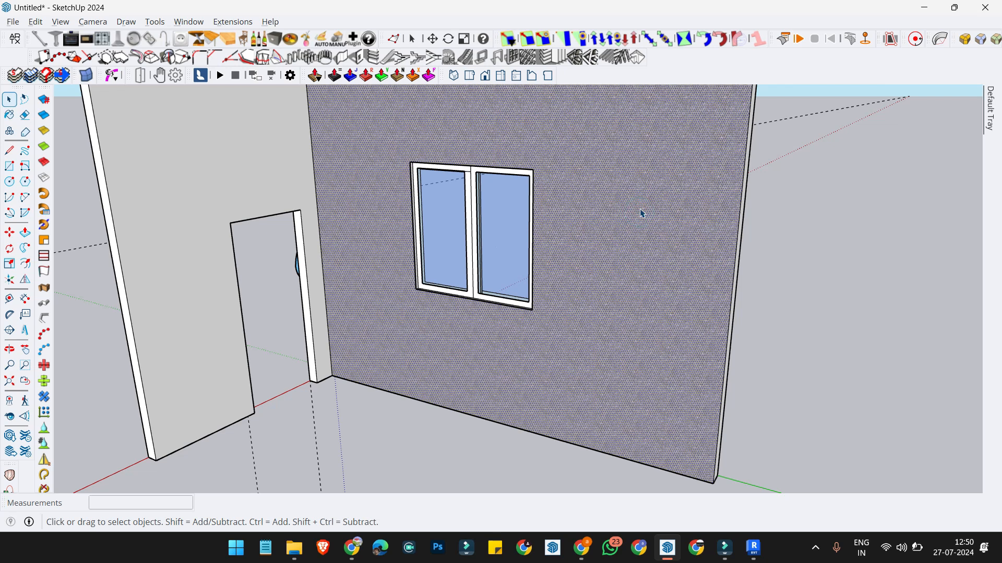
scroll(624, 207, "down", 1)
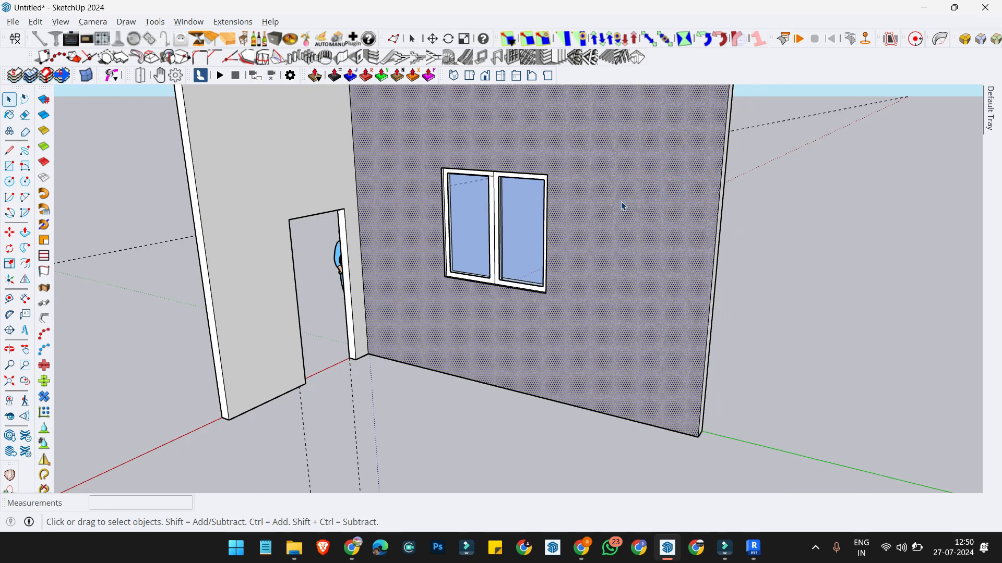
Step: Start a new material with the Paint Bucket tool and browse to the Downloads folder for its texture image
key("b")
scroll(743, 243, "down", 1)
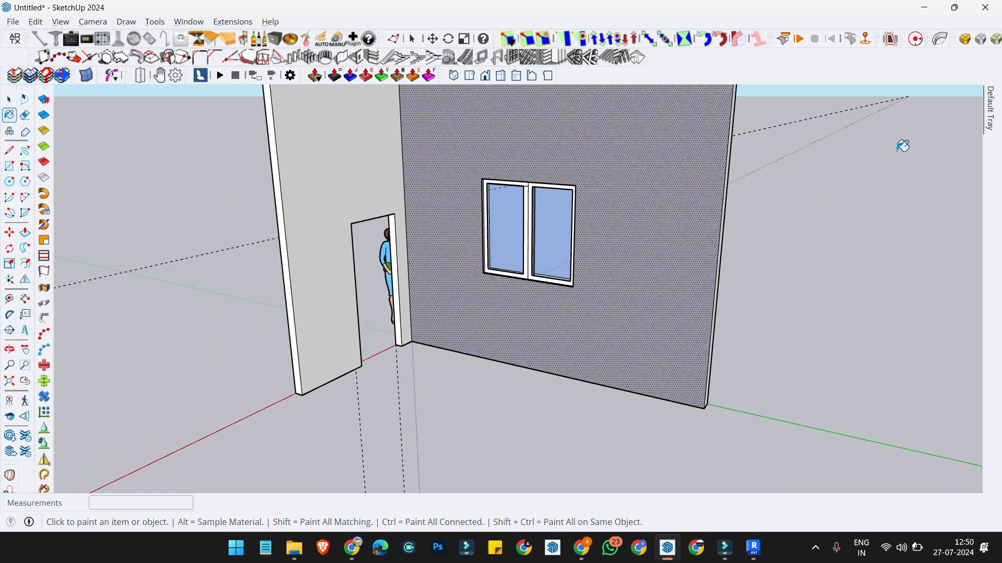
mouse_move(987, 111)
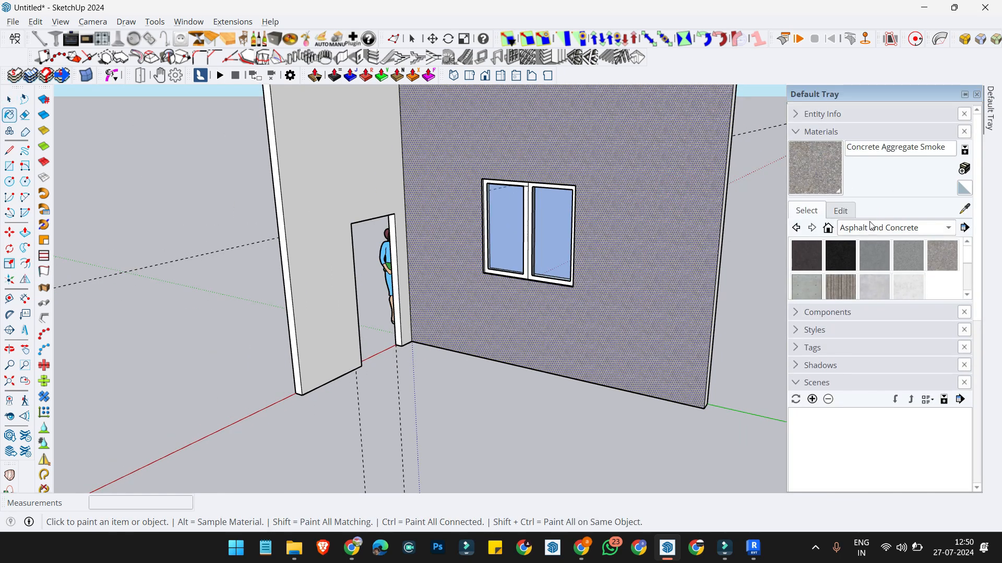
left_click(965, 168)
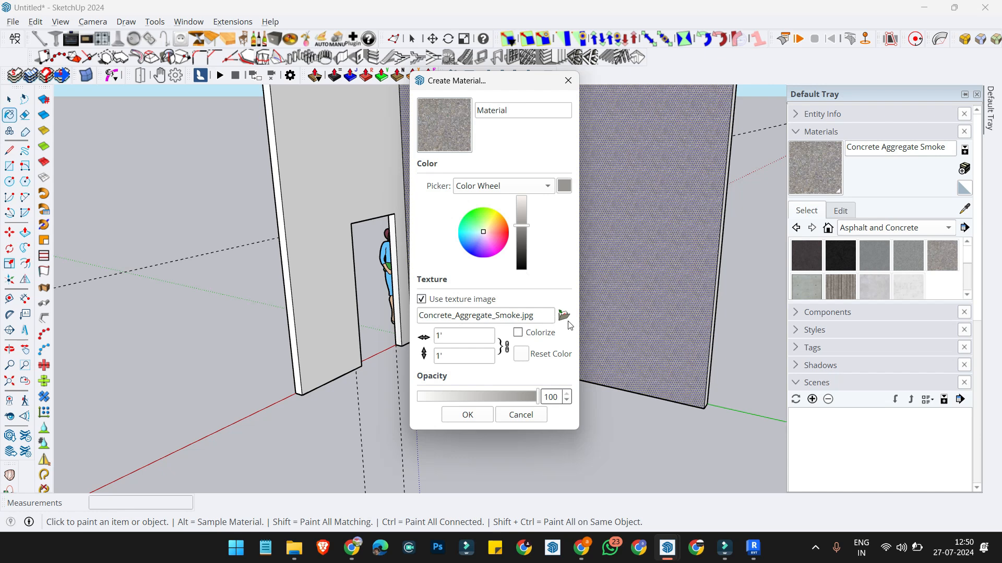
left_click(563, 315)
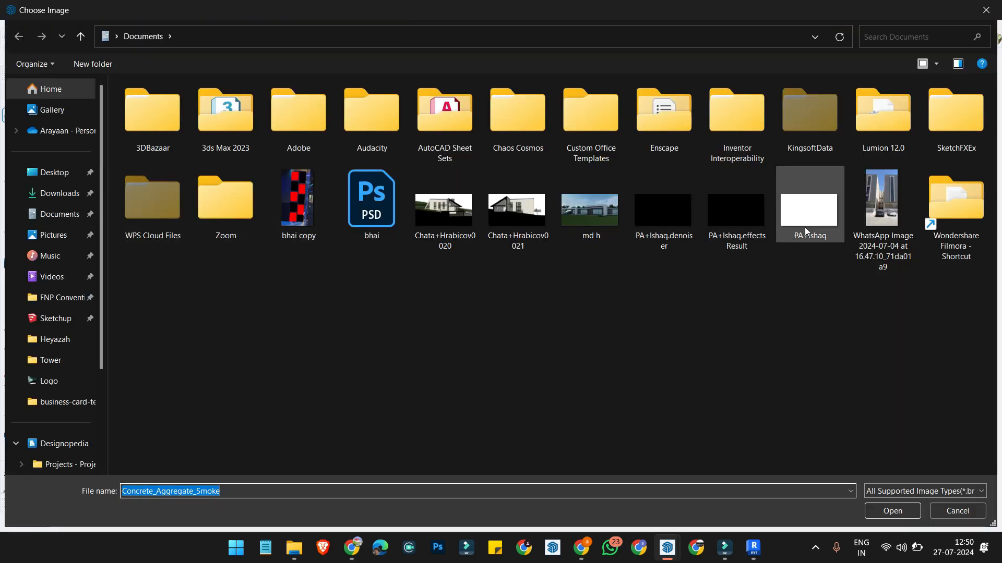
left_click(55, 193)
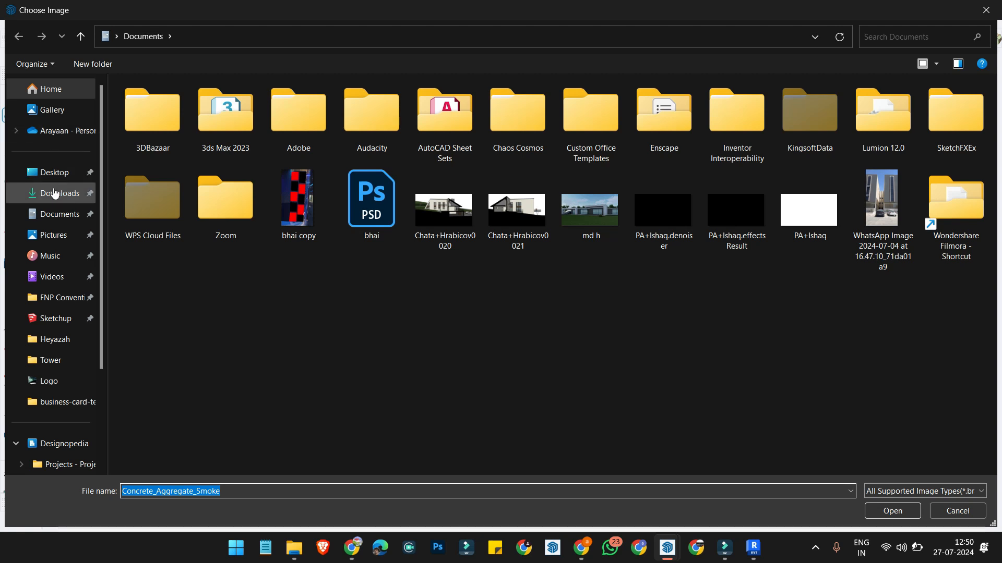
Step: Load the pngwing.com flag image from the Downloads folder as the new material's texture
scroll(416, 247, "down", 3)
scroll(416, 247, "up", 5)
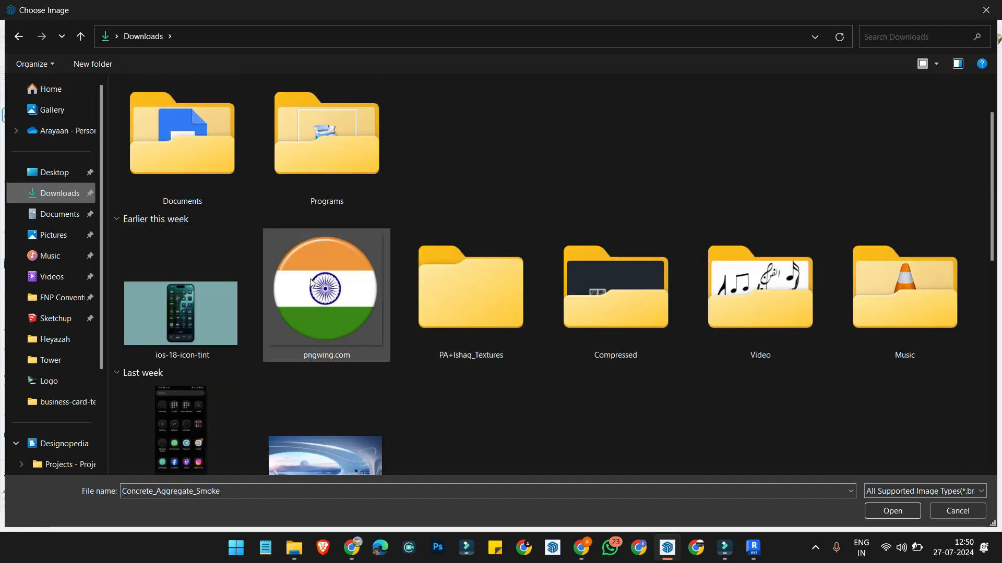
left_click(327, 287)
left_click(892, 511)
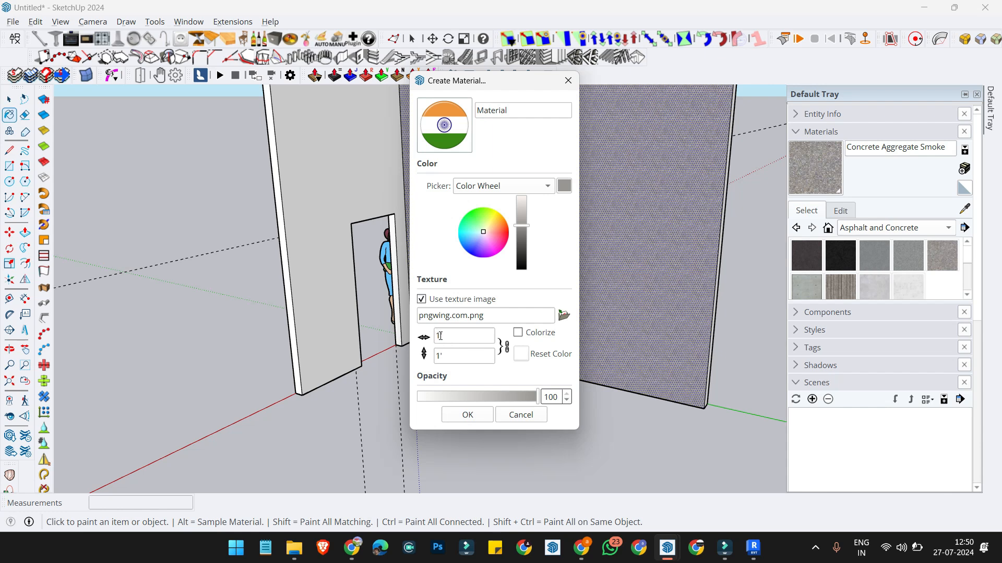
left_click(753, 548)
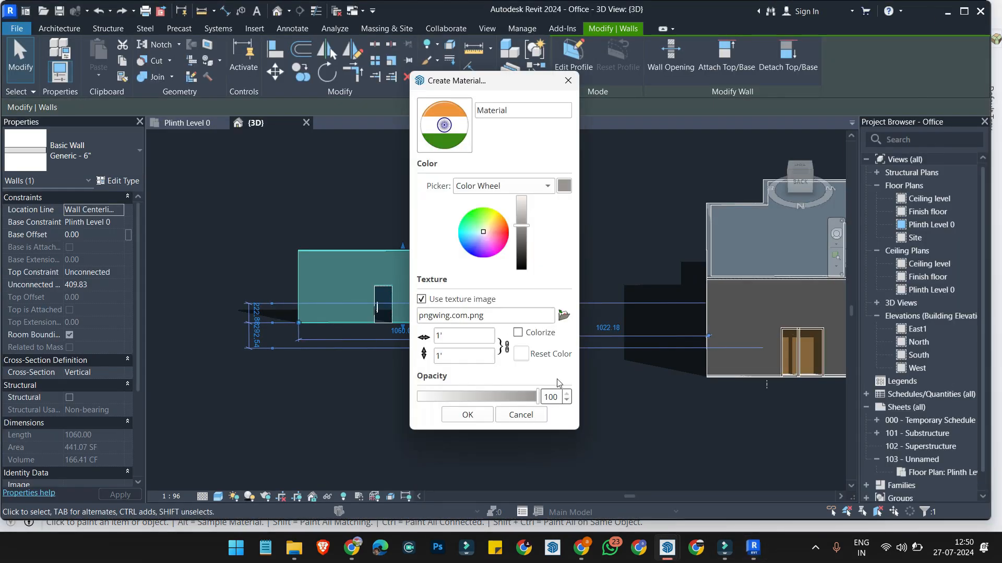
left_click(475, 415)
left_click(948, 11)
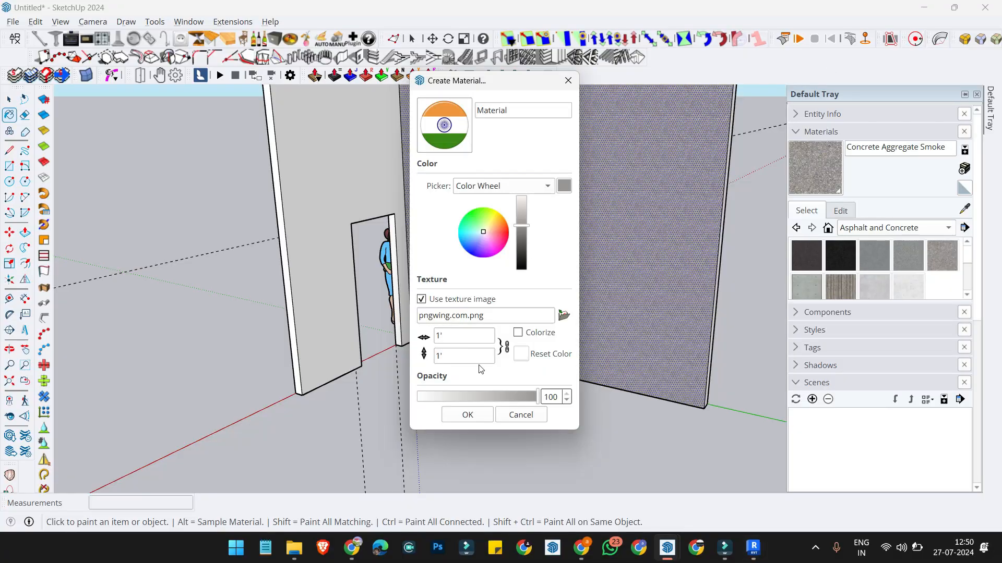
Step: Create the flag-textured material at 1' by 1' and paint the wall face around the window with it
left_click(465, 414)
left_click(617, 210)
mouse_move(548, 243)
middle_mouse_down()
mouse_move(597, 246)
mouse_move(577, 242)
middle_mouse_up()
key("space")
scroll(597, 246, "up", 2)
scroll(556, 229, "down", 1)
scroll(555, 201, "up", 2)
scroll(539, 197, "down", 2)
middle_click_drag(539, 197, 590, 194)
scroll(586, 201, "down", 1)
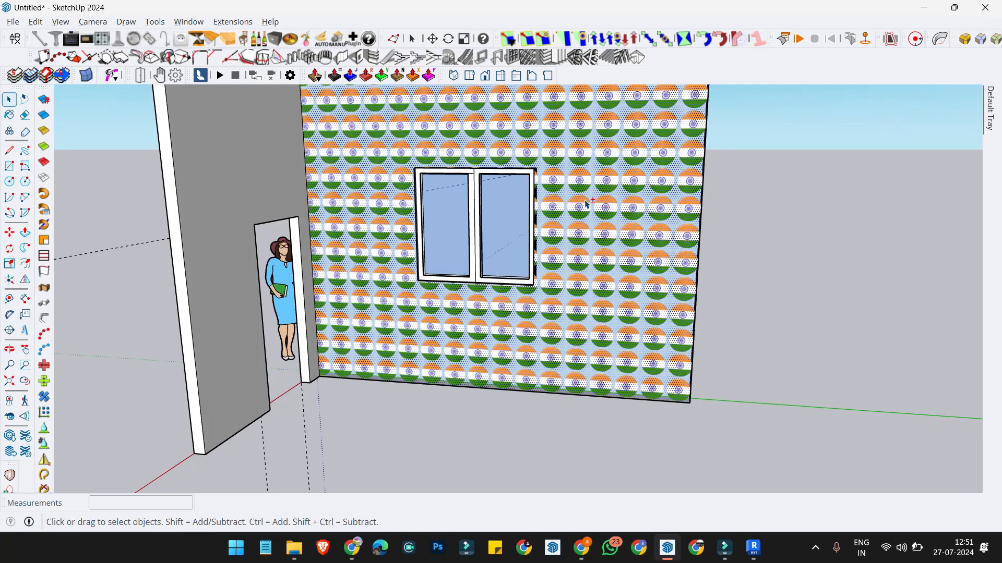
scroll(570, 212, "down", 1)
scroll(625, 156, "up", 1)
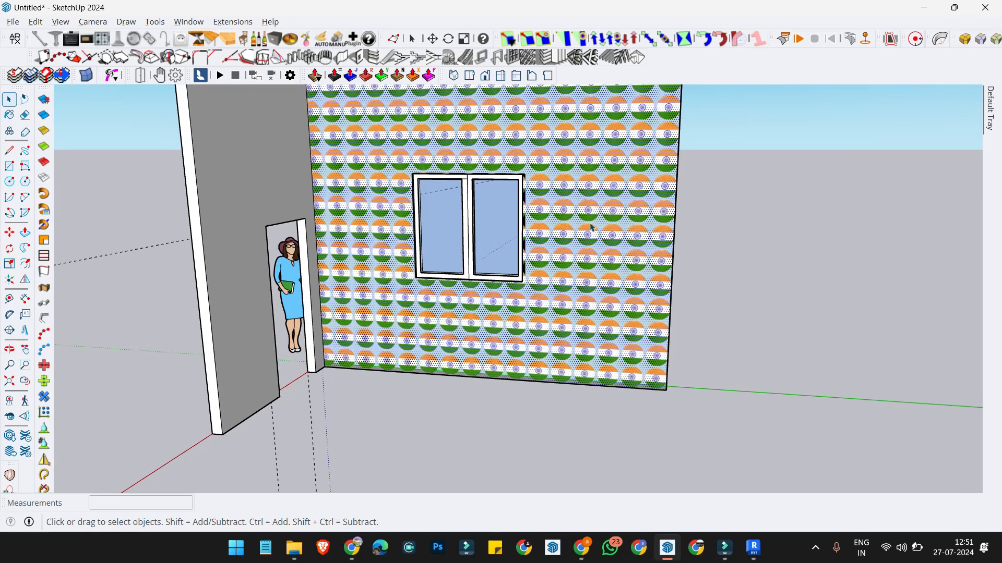
Step: Enlarge the flag texture on the window wall by adjusting its scale and rotation pin in texture position mode
scroll(572, 237, "down", 1)
right_click(588, 237)
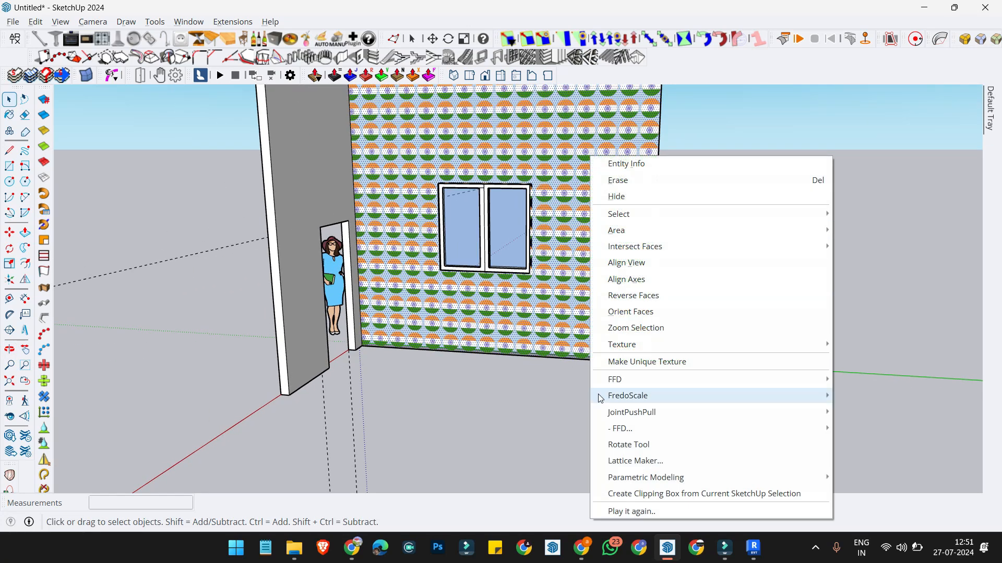
mouse_move(641, 346)
left_click(890, 345)
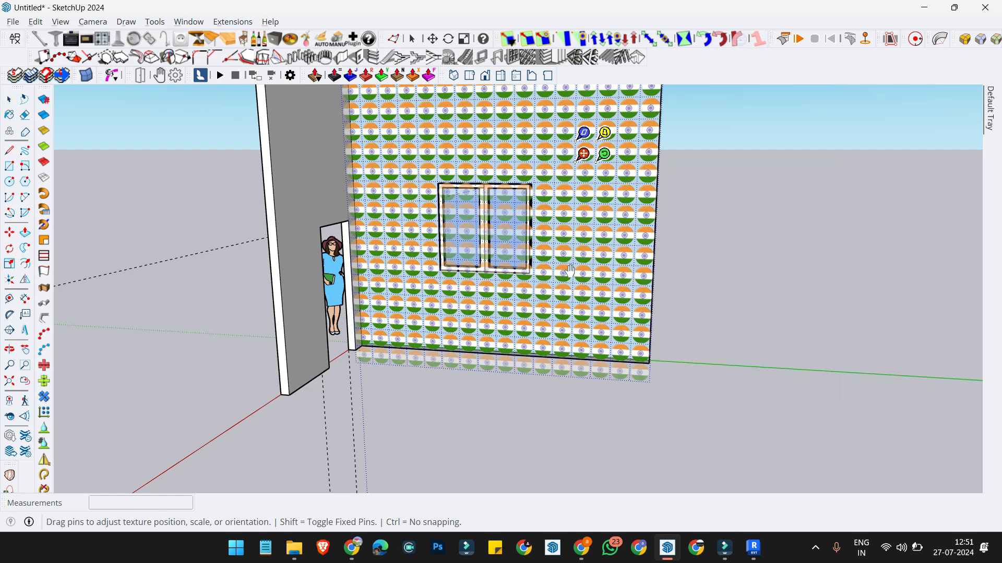
scroll(600, 156, "up", 1)
scroll(600, 156, "up", 3)
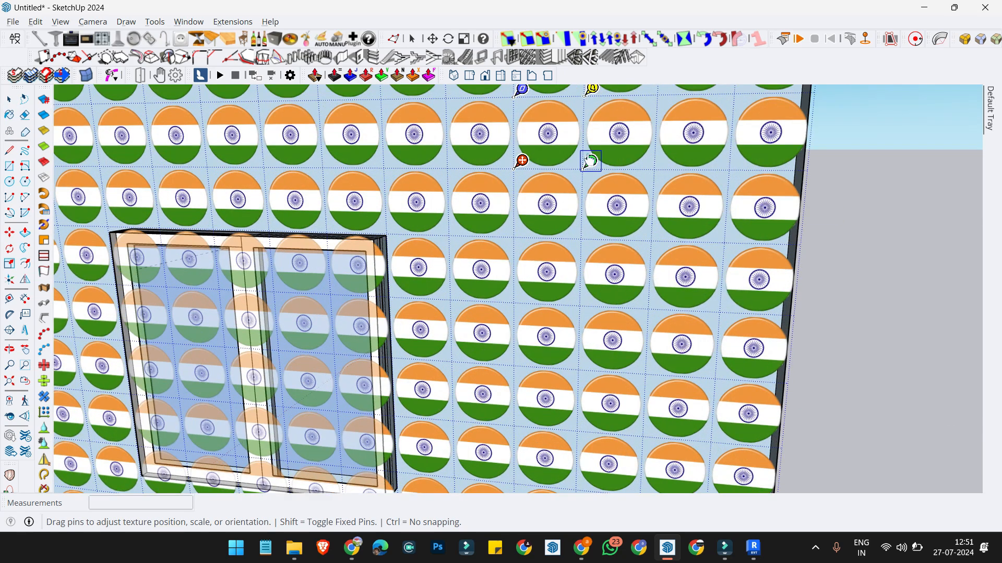
left_click_drag(590, 162, 872, 164)
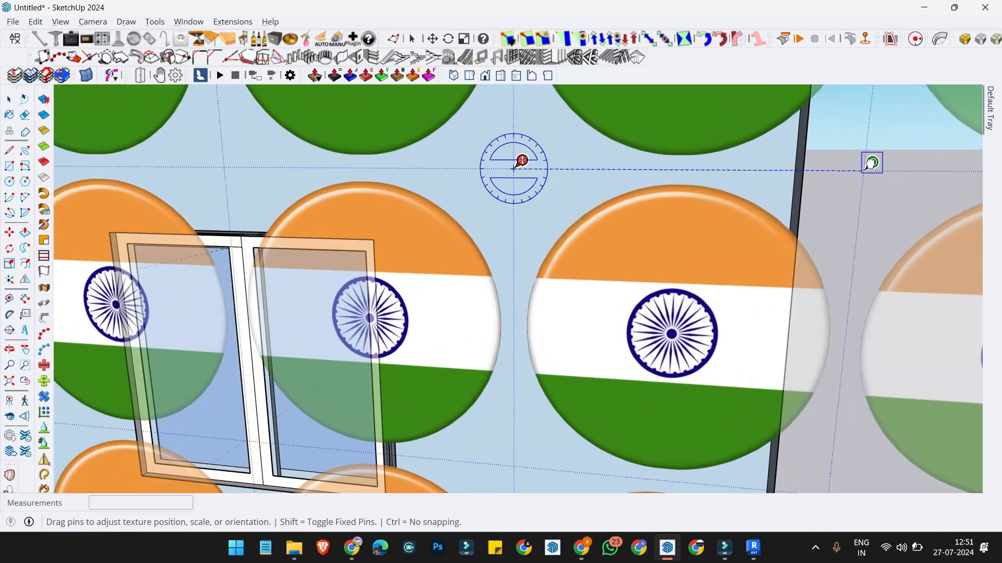
scroll(629, 220, "down", 5)
left_click(768, 209)
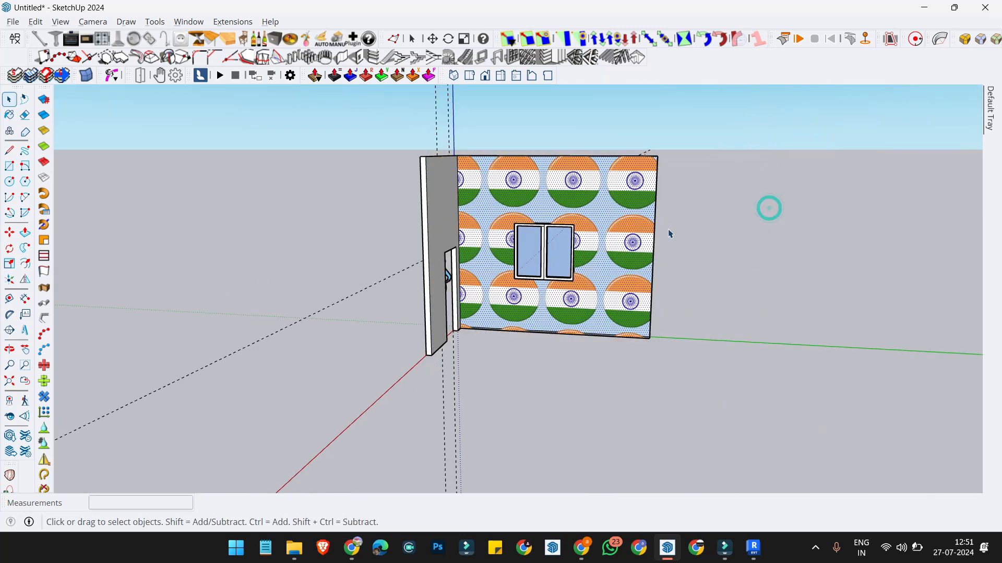
Step: Try a 12' texture width on the window wall's flag material, and settle on 5'
left_click(619, 236)
mouse_move(989, 98)
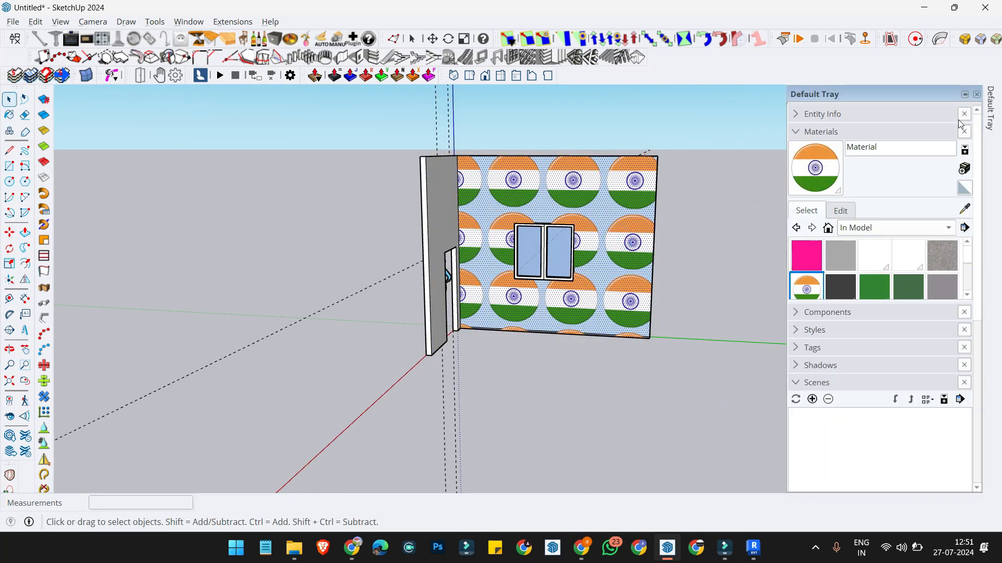
left_click(842, 213)
left_click(826, 398)
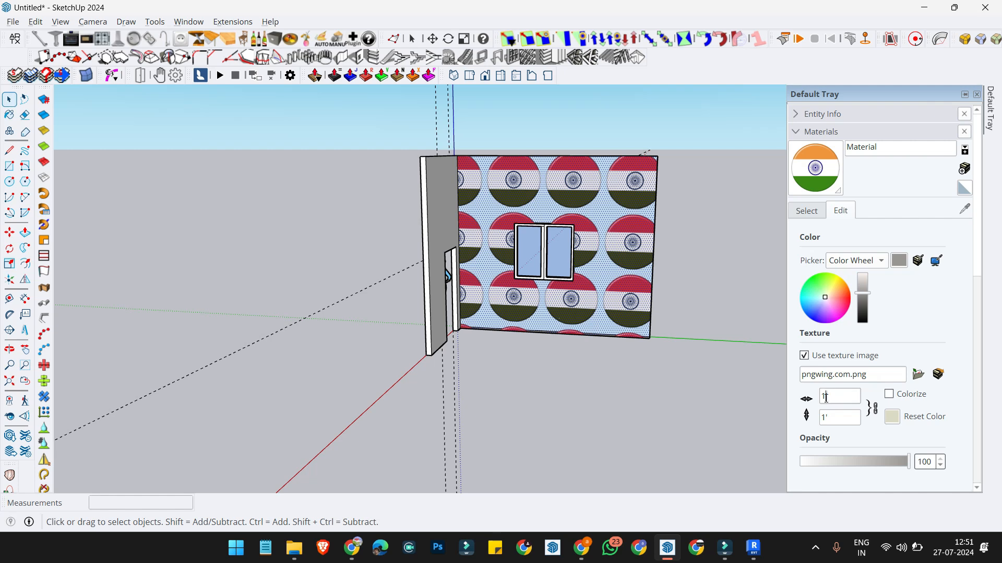
left_click(826, 400)
type("2")
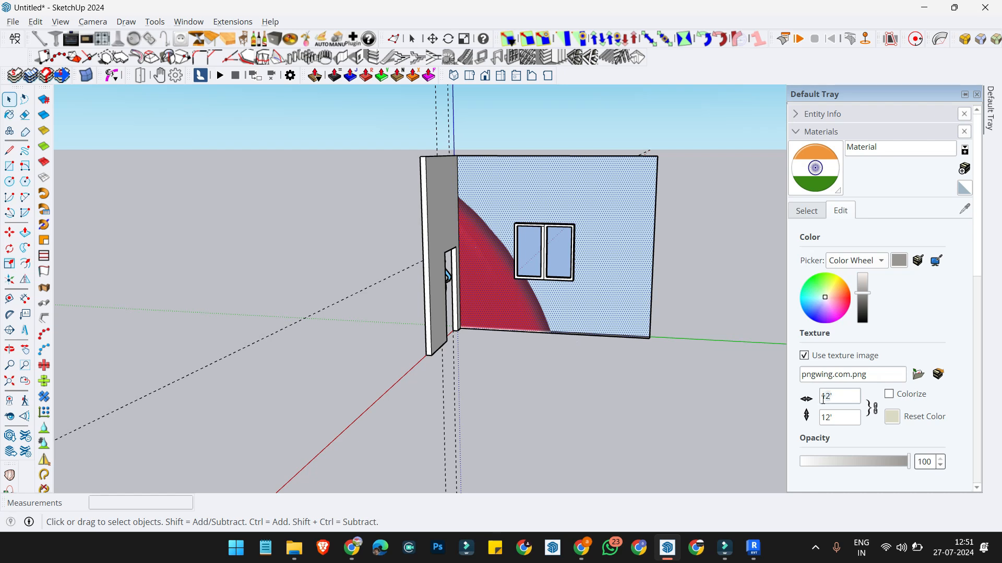
type("5")
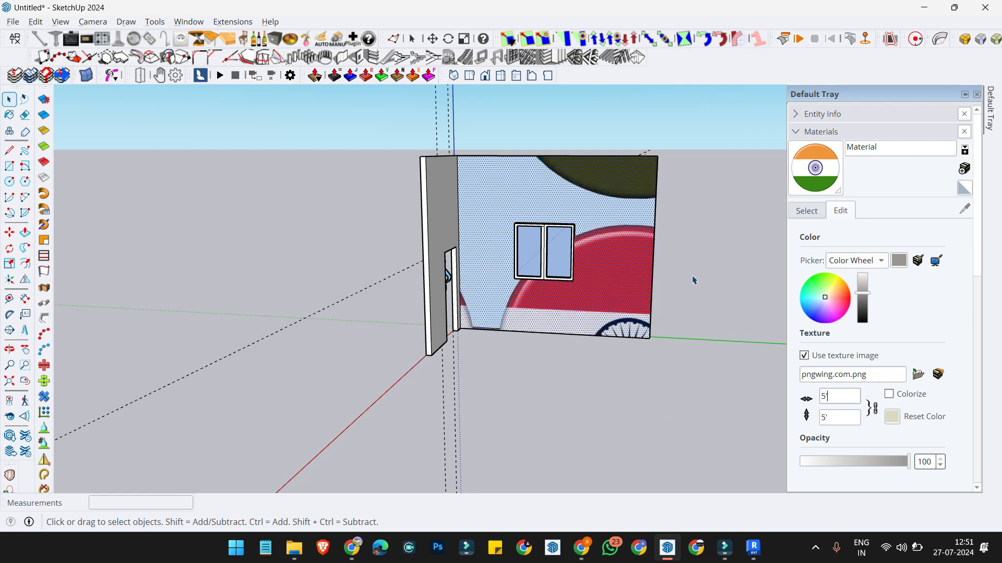
Step: Examine the enlarged flag texture on the window wall from several angles and distances
middle_click_drag(694, 280, 663, 268)
scroll(582, 280, "up", 5)
scroll(546, 281, "up", 1)
scroll(453, 280, "down", 2)
scroll(492, 281, "up", 1)
middle_click_drag(516, 278, 543, 267)
scroll(494, 285, "down", 1)
middle_click_drag(463, 286, 553, 266)
scroll(501, 292, "down", 4)
middle_click_drag(477, 312, 468, 316)
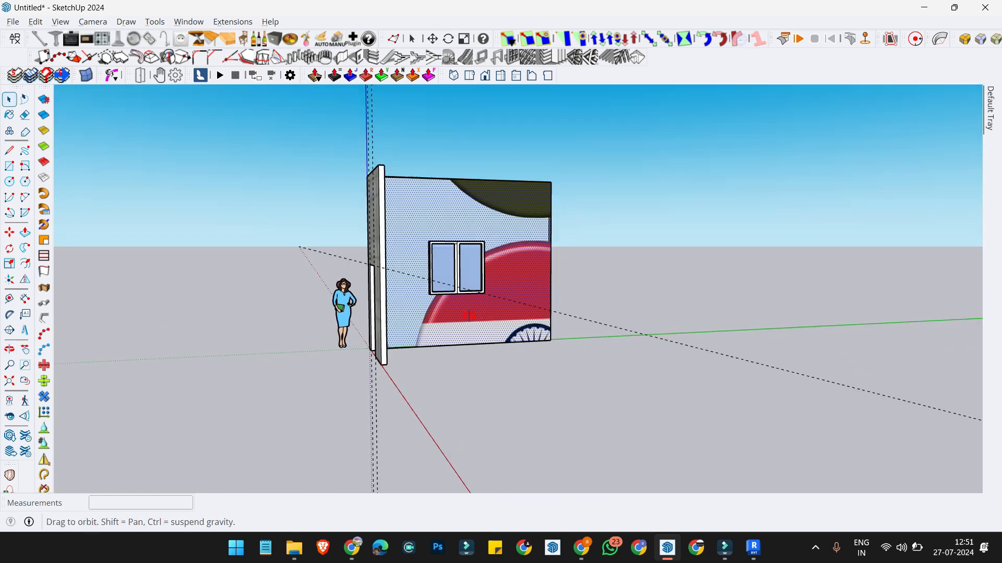
scroll(469, 316, "up", 2)
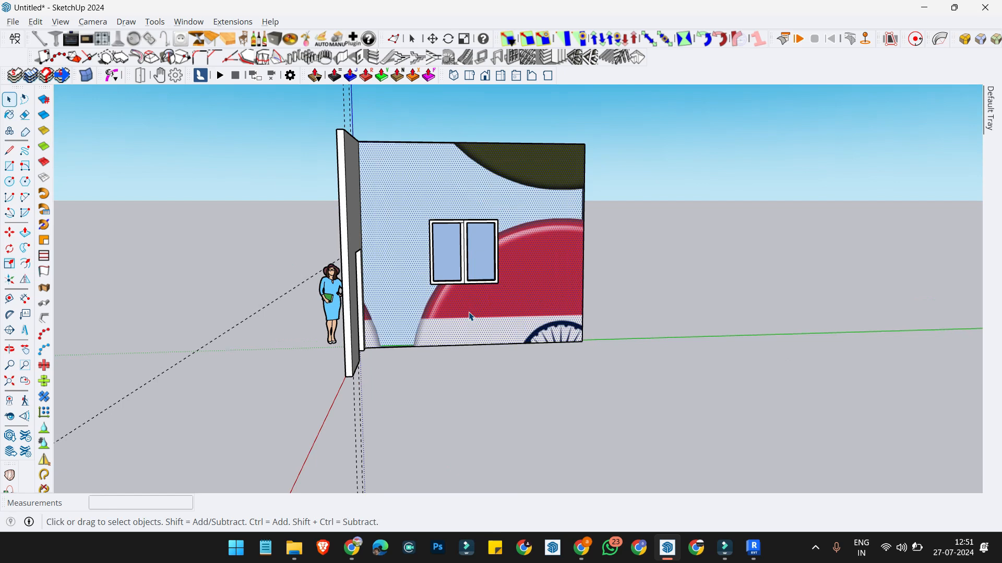
middle_click_drag(510, 298, 442, 304)
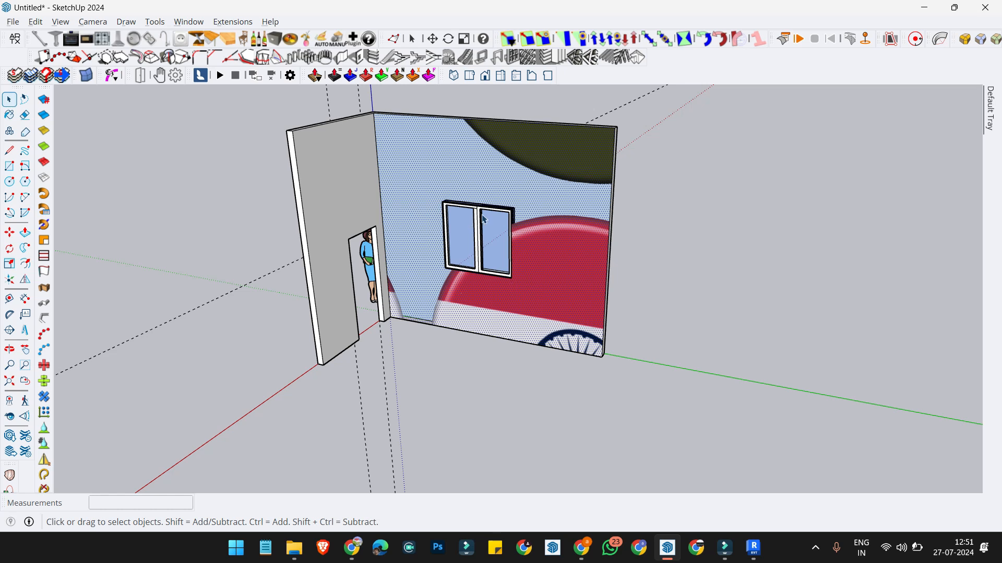
Step: Open the window component for editing and select all of its connected geometry
left_click(483, 219)
scroll(483, 220, "up", 5)
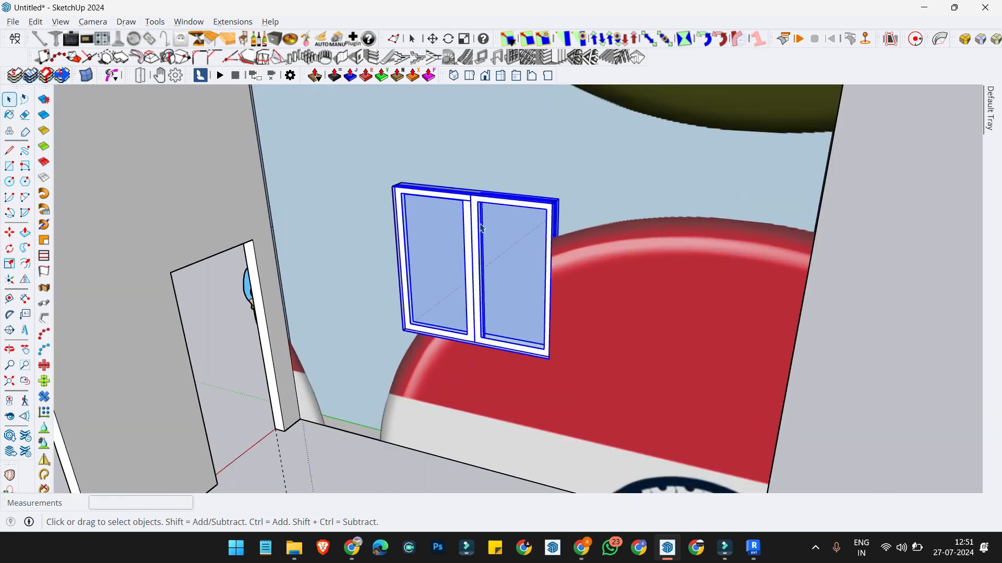
scroll(479, 215, "up", 3)
scroll(501, 206, "up", 3)
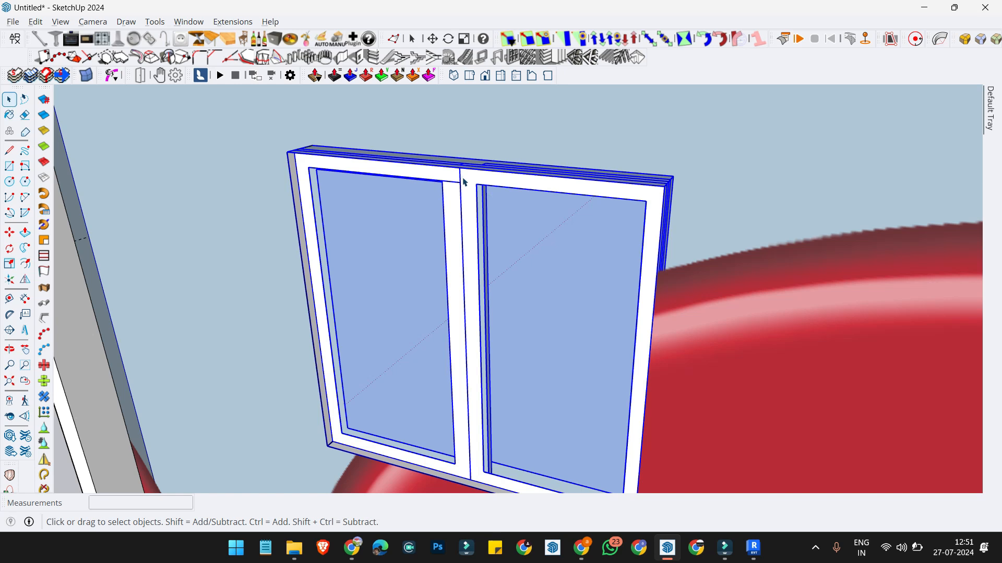
double_click(462, 181)
triple_click(460, 182)
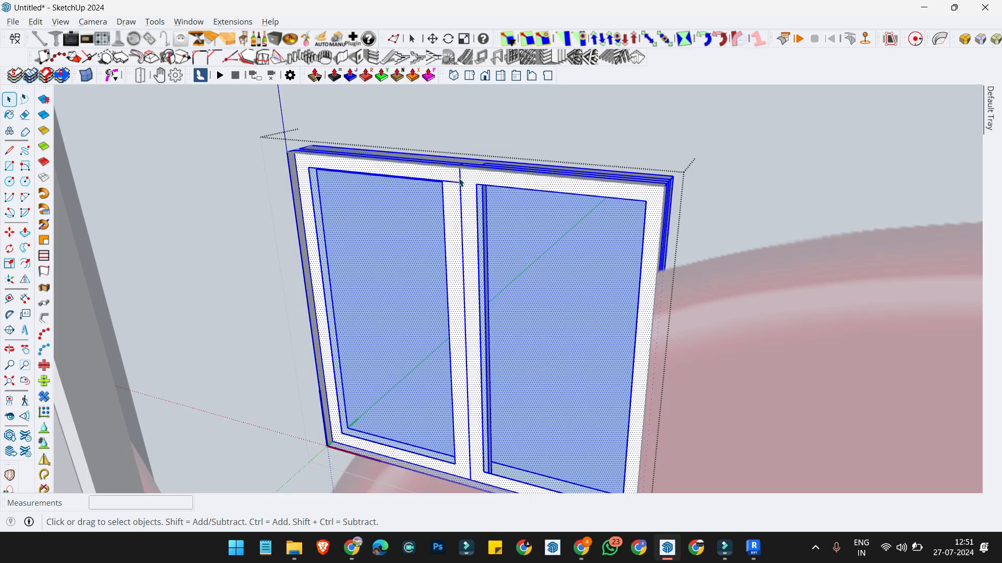
Step: Examine the window component's frame, mullion and glass panes up close, and exit the component
scroll(537, 231, "down", 8)
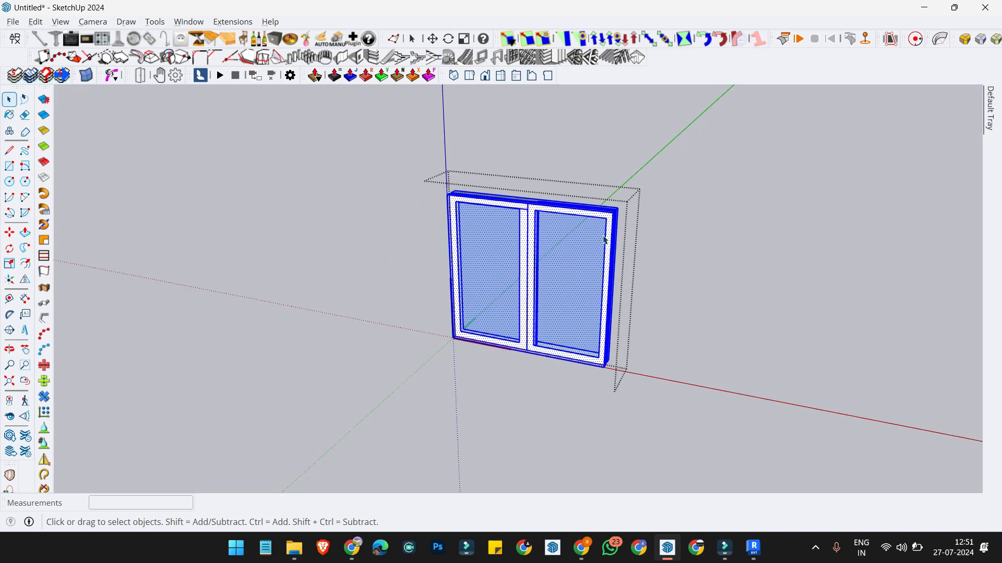
scroll(585, 235, "up", 3)
scroll(586, 237, "up", 5)
scroll(586, 236, "down", 3)
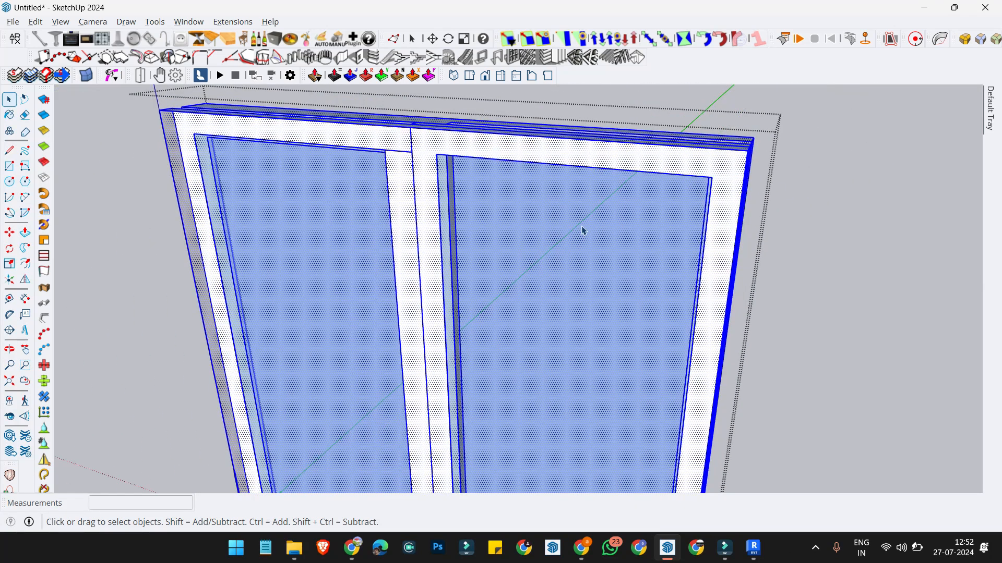
scroll(583, 230, "down", 2)
middle_click_drag(498, 214, 429, 179)
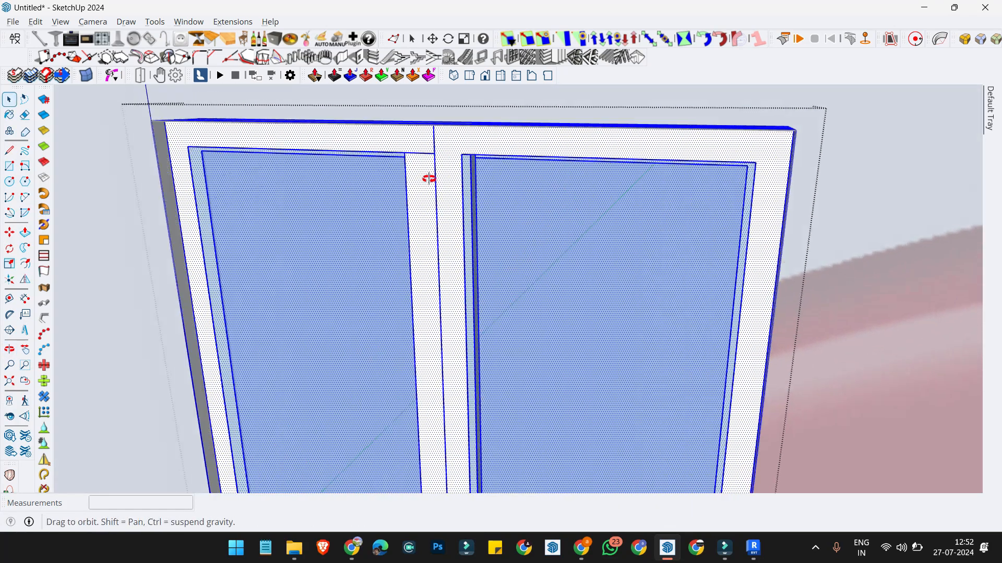
scroll(414, 208, "down", 2)
scroll(456, 190, "up", 4)
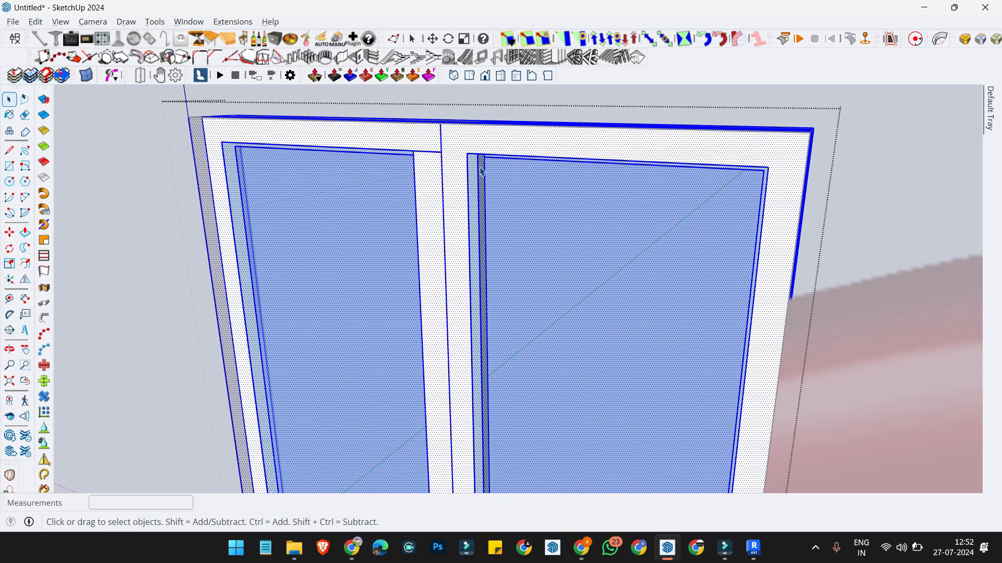
scroll(481, 170, "down", 1)
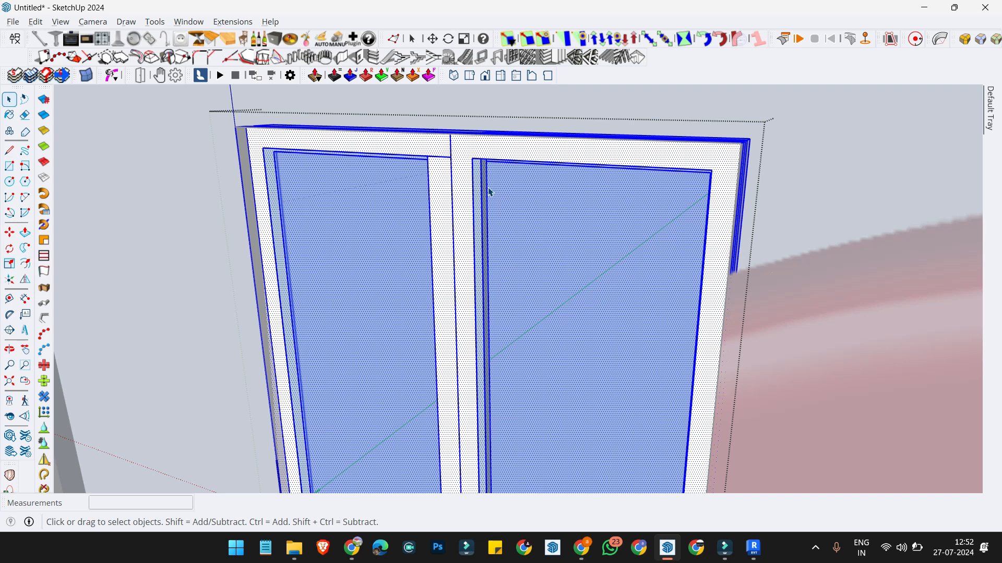
key("Escape")
scroll(440, 167, "down", 9)
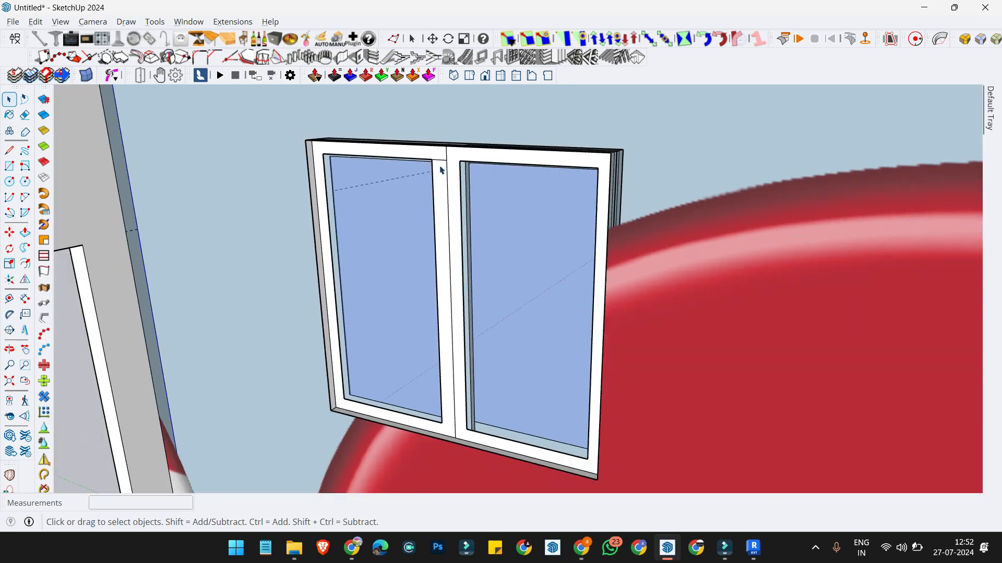
scroll(447, 168, "down", 4)
scroll(503, 226, "down", 4)
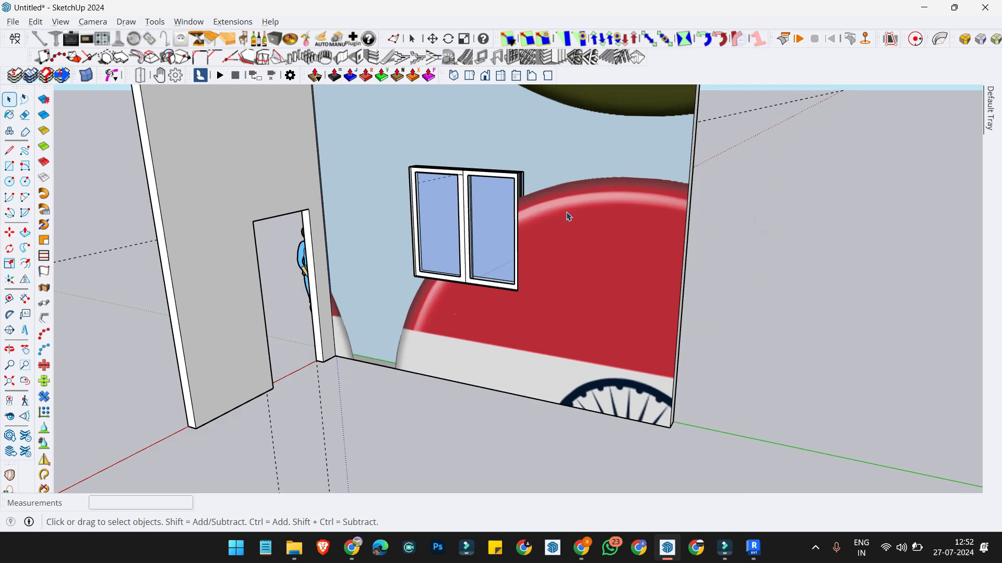
scroll(626, 230, "down", 2)
scroll(731, 253, "down", 1)
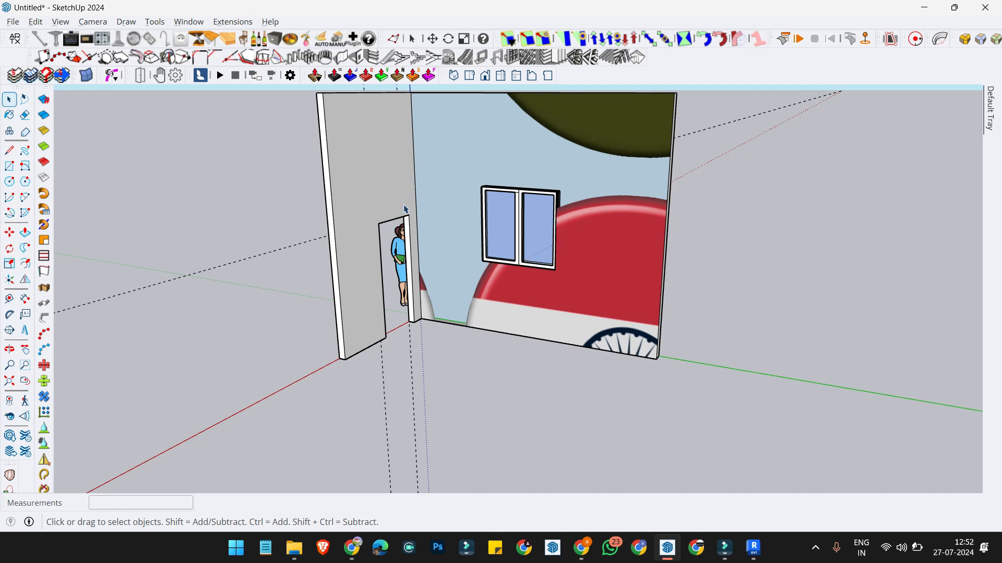
scroll(574, 239, "down", 1)
scroll(625, 254, "up", 1)
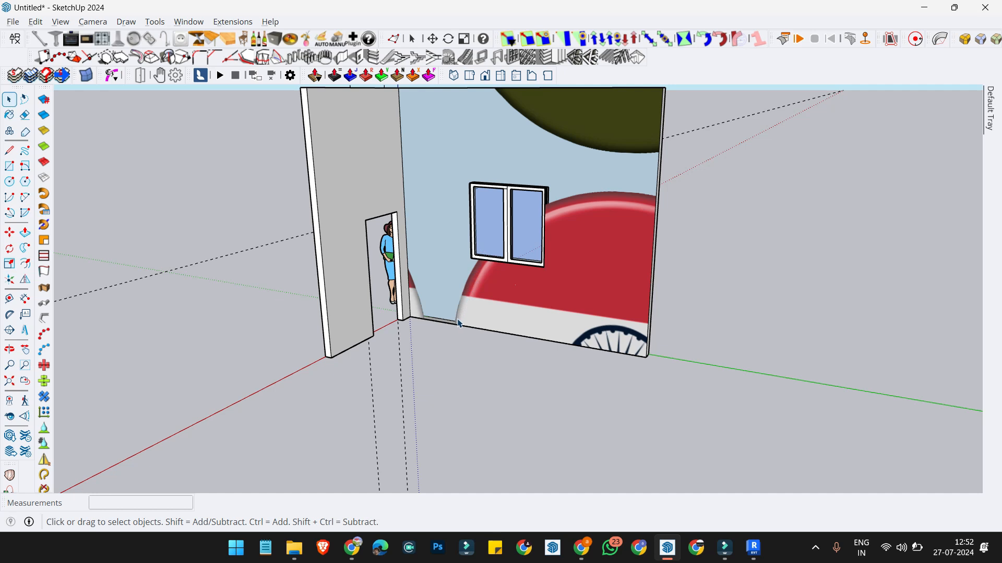
scroll(564, 316, "down", 2)
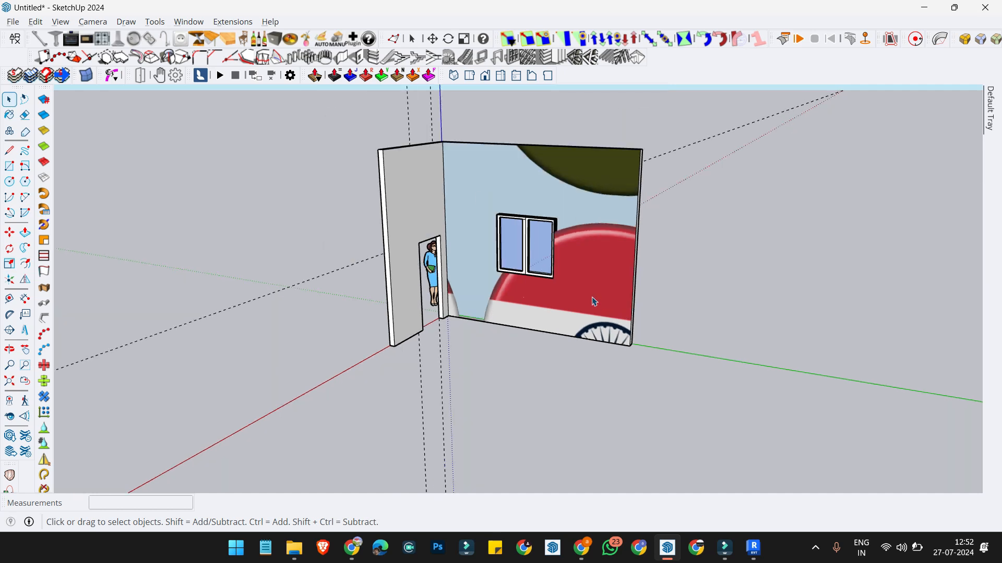
scroll(511, 310, "up", 3)
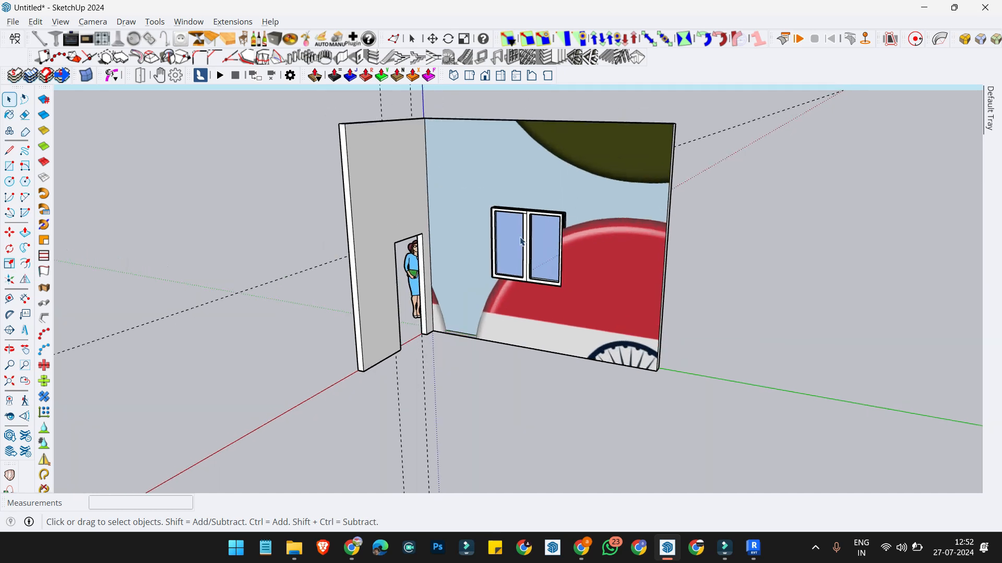
middle_click_drag(511, 310, 489, 287)
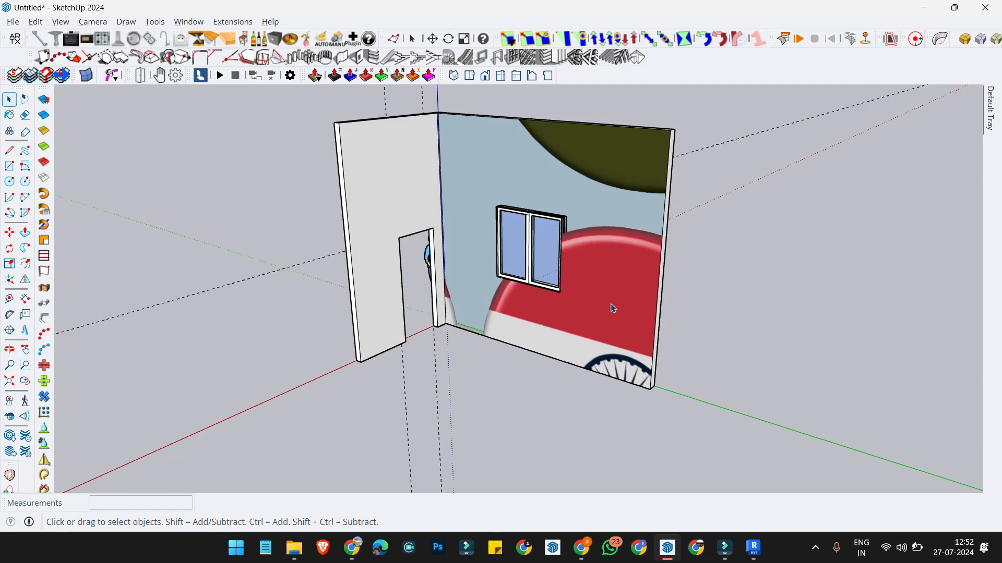
scroll(530, 243, "up", 4)
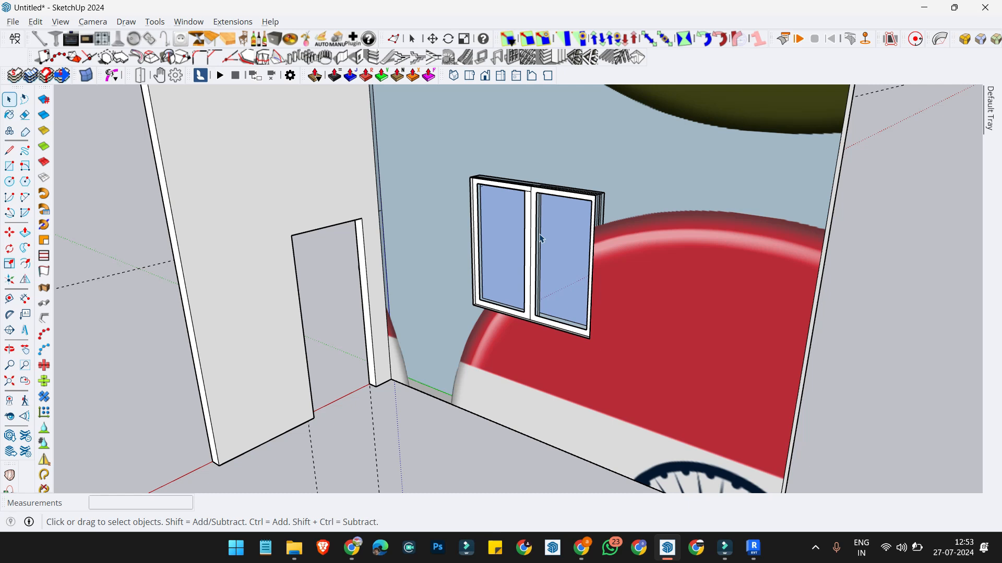
scroll(541, 238, "down", 2)
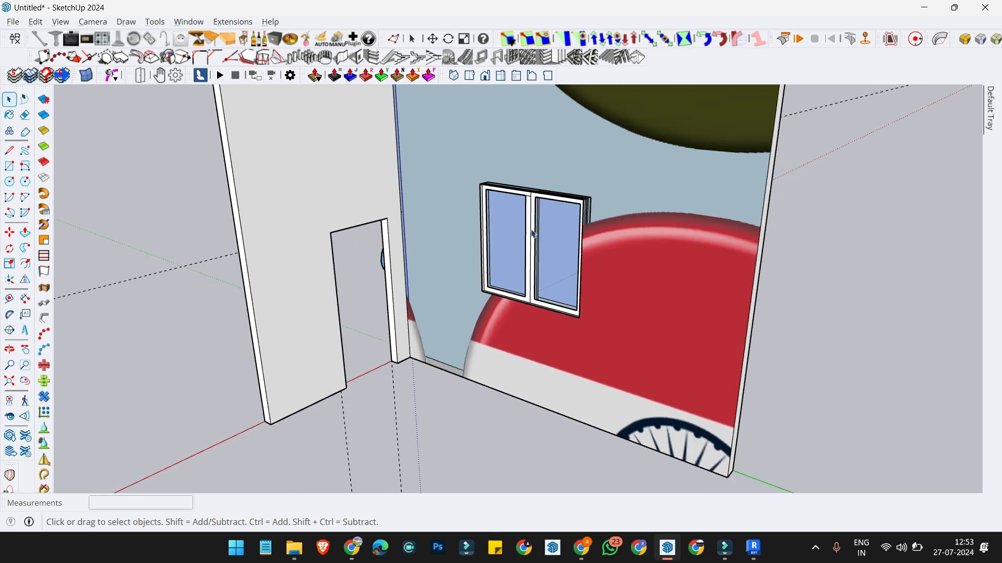
Step: Switch to Autodesk Revit and clear the wall selection in the 3D view of the office project
scroll(539, 234, "up", 1)
scroll(540, 235, "up", 1)
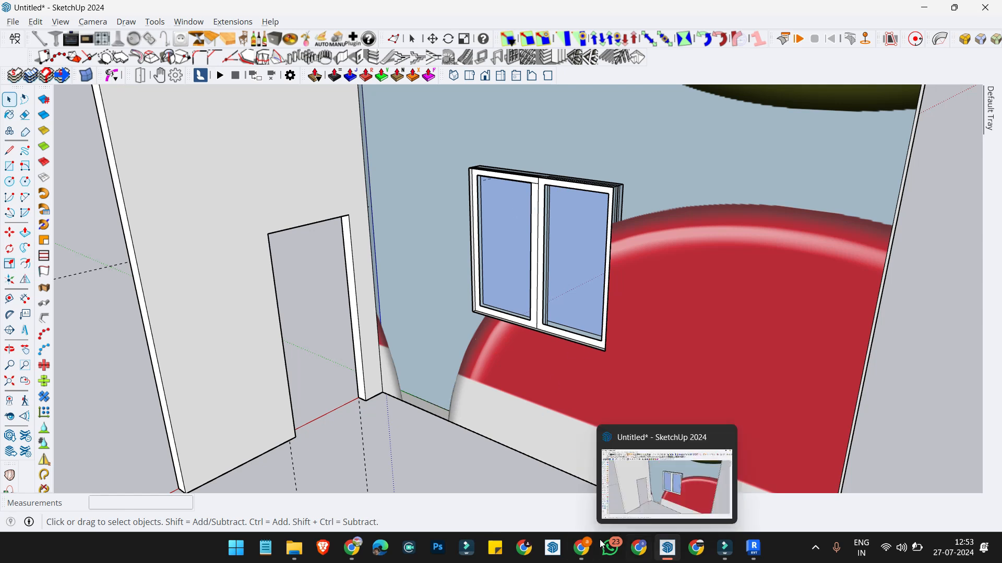
left_click(752, 547)
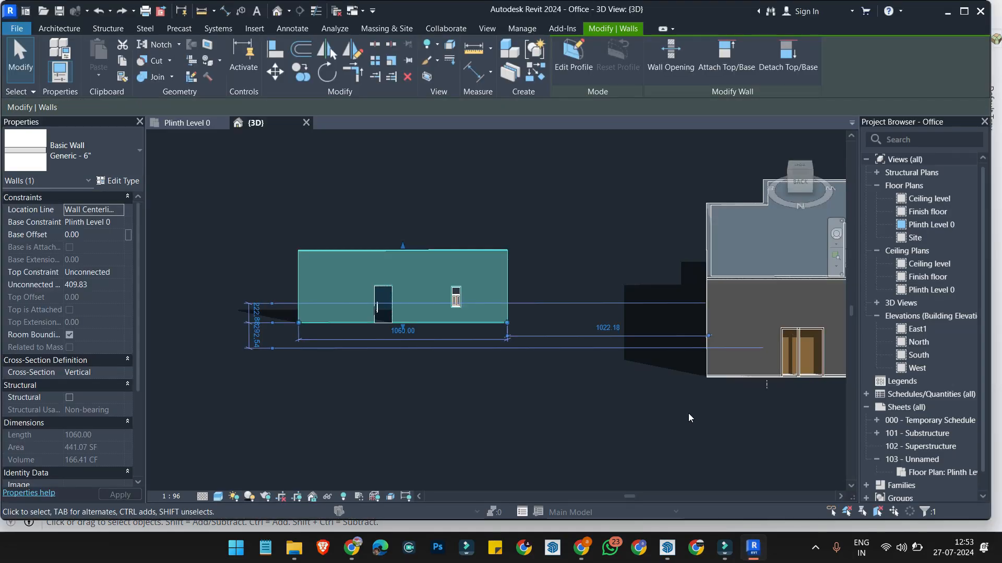
scroll(522, 317, "down", 2)
left_click(566, 373)
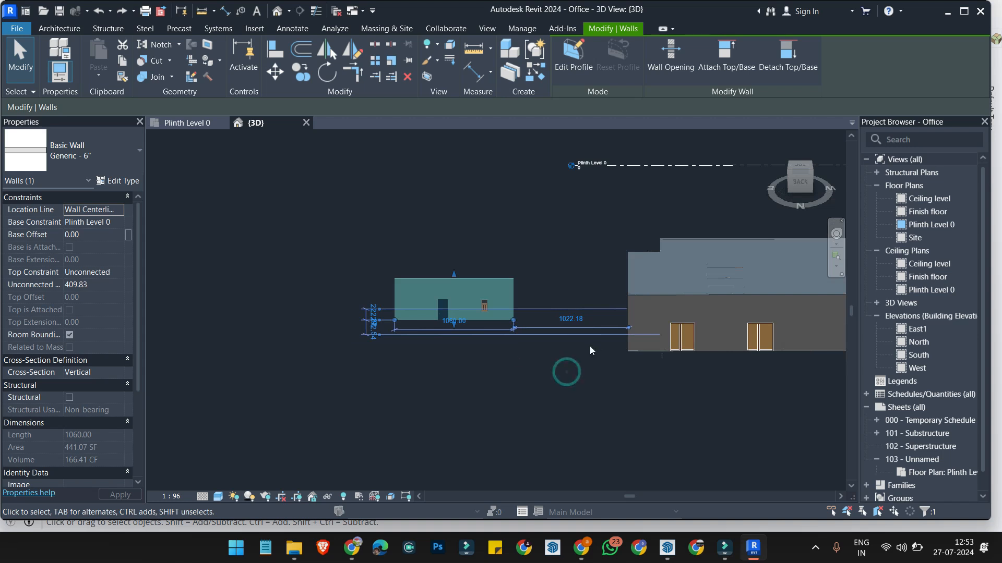
scroll(587, 349, "down", 2)
scroll(897, 410, "down", 1)
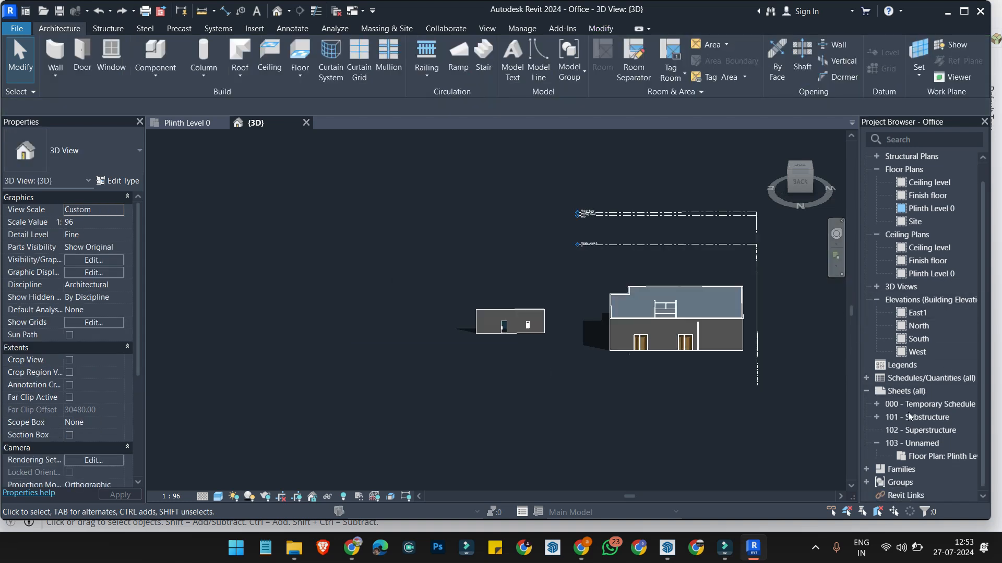
Step: Create a new sheet using the E1 30 x 42 Horizontal titleblock and the New placeholder option
double_click(897, 391)
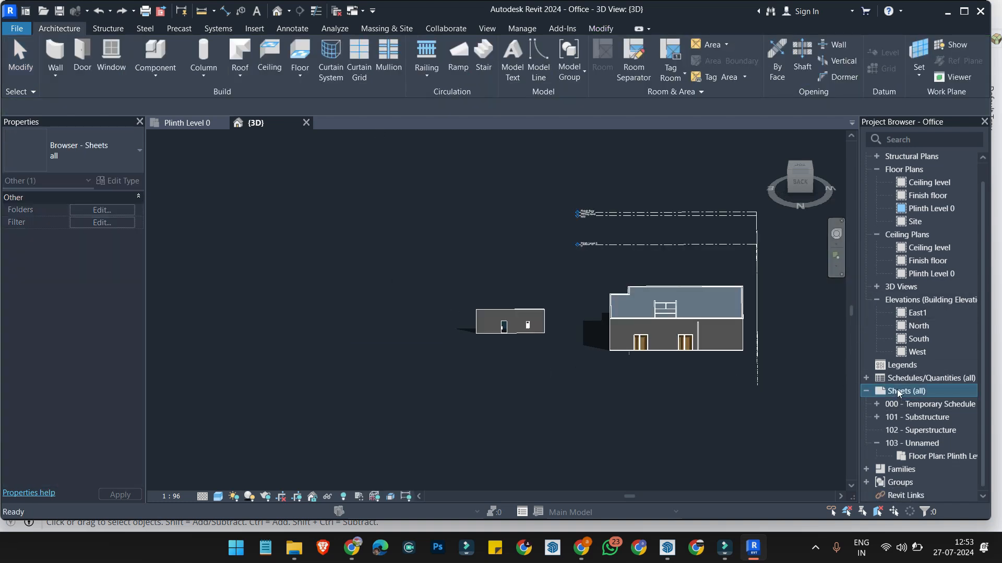
right_click(885, 412)
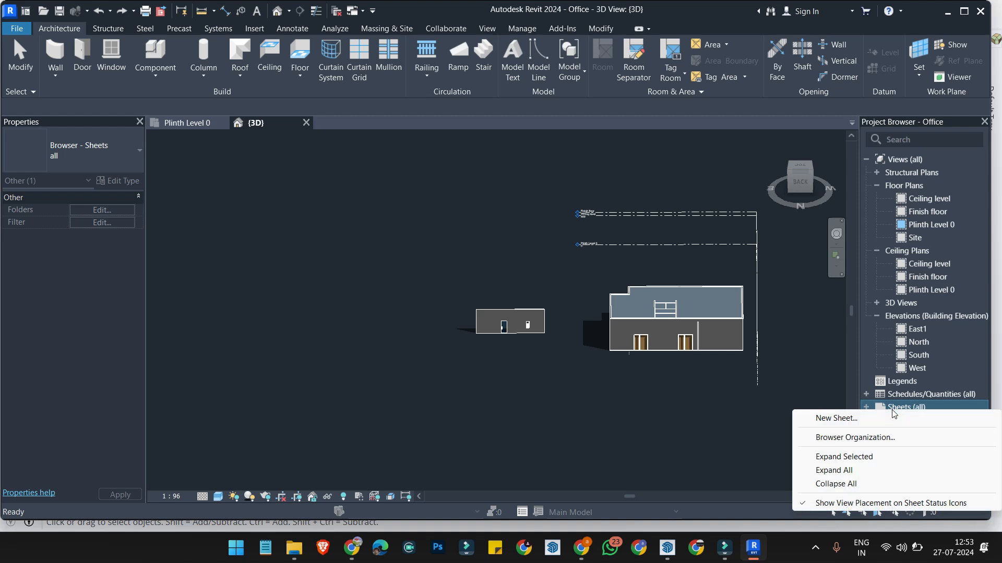
left_click(842, 420)
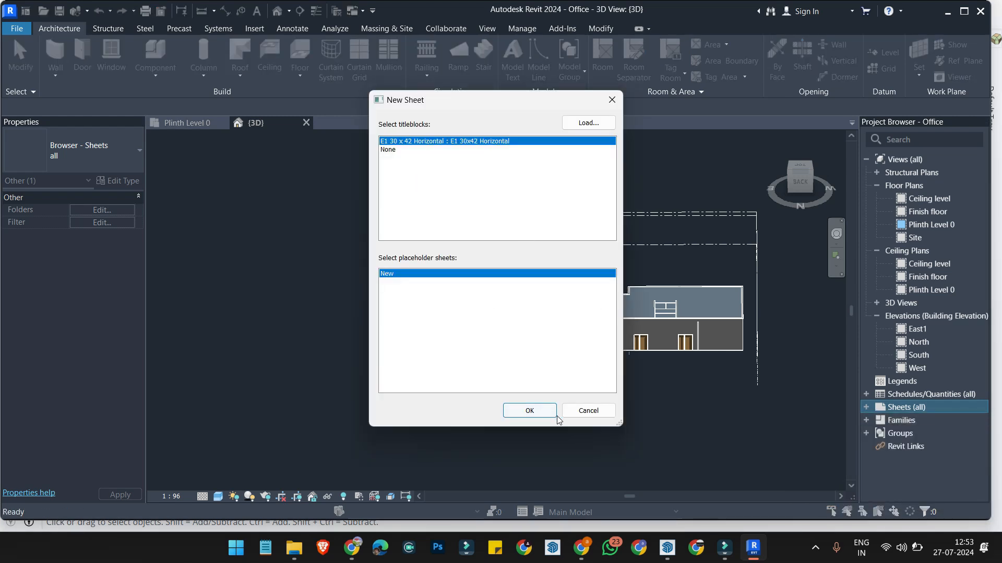
left_click(524, 410)
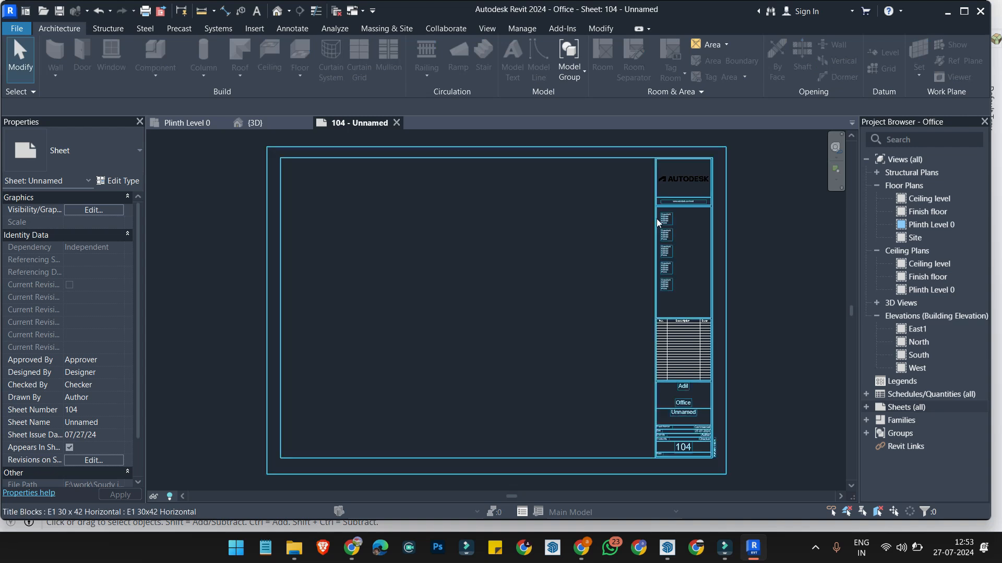
Step: Open the new sheet's title block family for editing
scroll(681, 164, "up", 4)
left_click(654, 179)
scroll(643, 211, "down", 3)
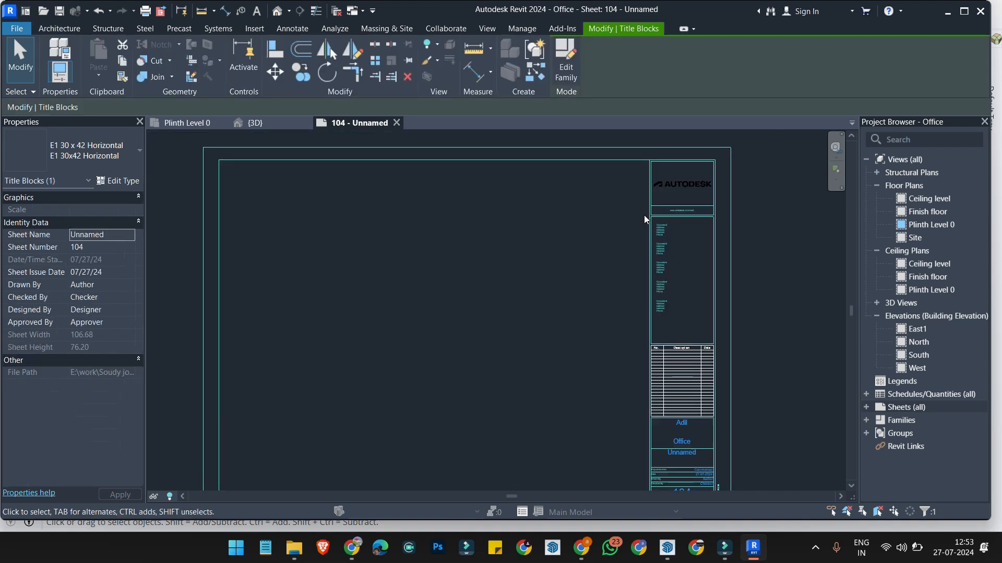
double_click(650, 373)
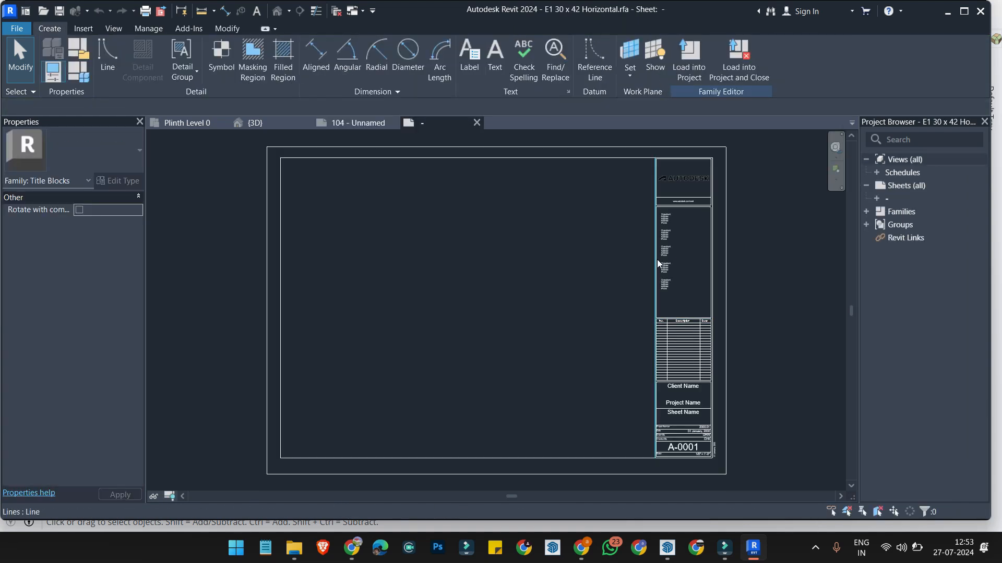
Step: Try a shorter distance between the inner border and the title block's long vertical line, and undo the change
left_click(657, 259)
scroll(652, 157, "up", 4)
scroll(643, 215, "down", 5)
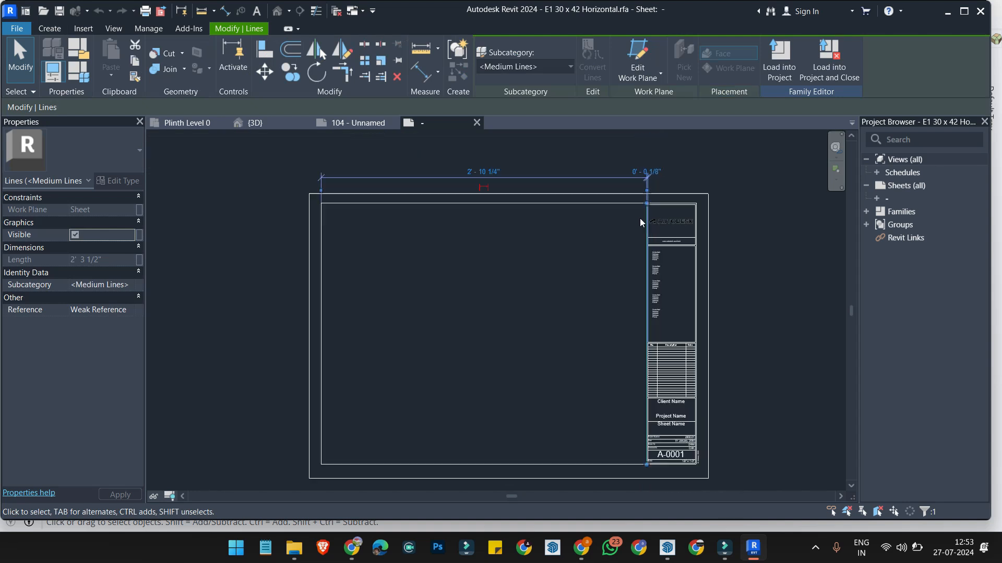
scroll(552, 200, "up", 3)
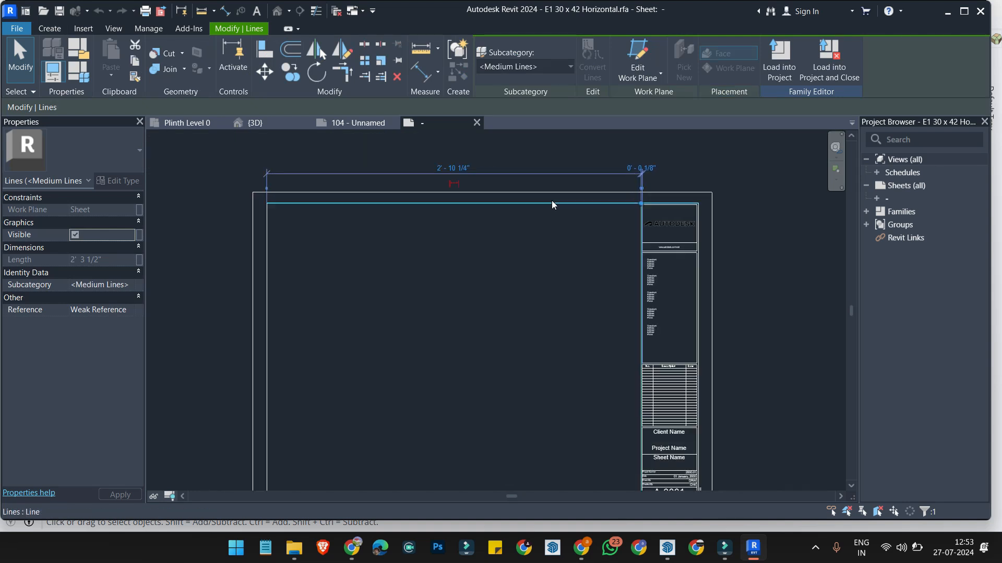
left_click(452, 168)
left_click_drag(441, 162, 481, 161)
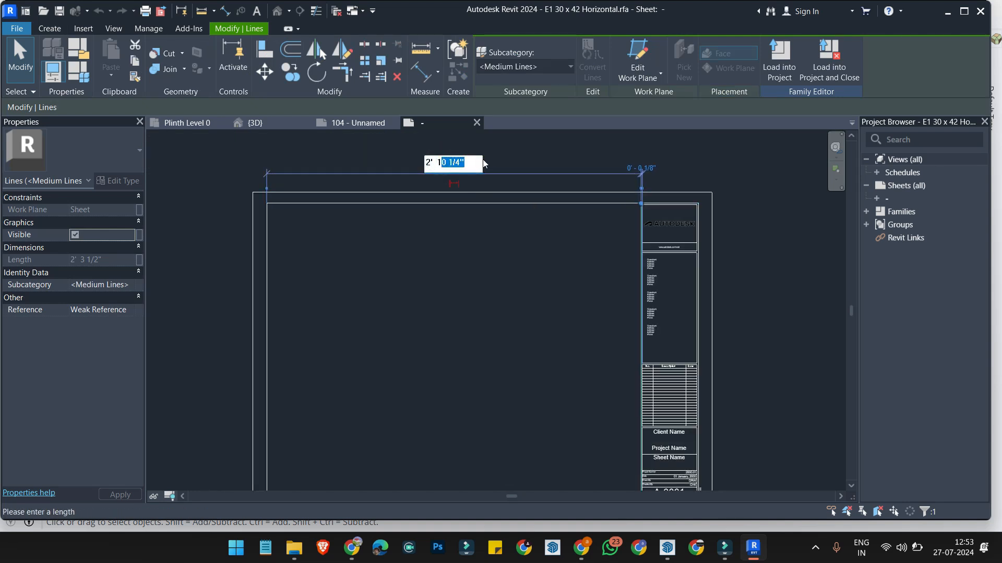
key("BackSpace")
key("Return")
left_click(555, 287)
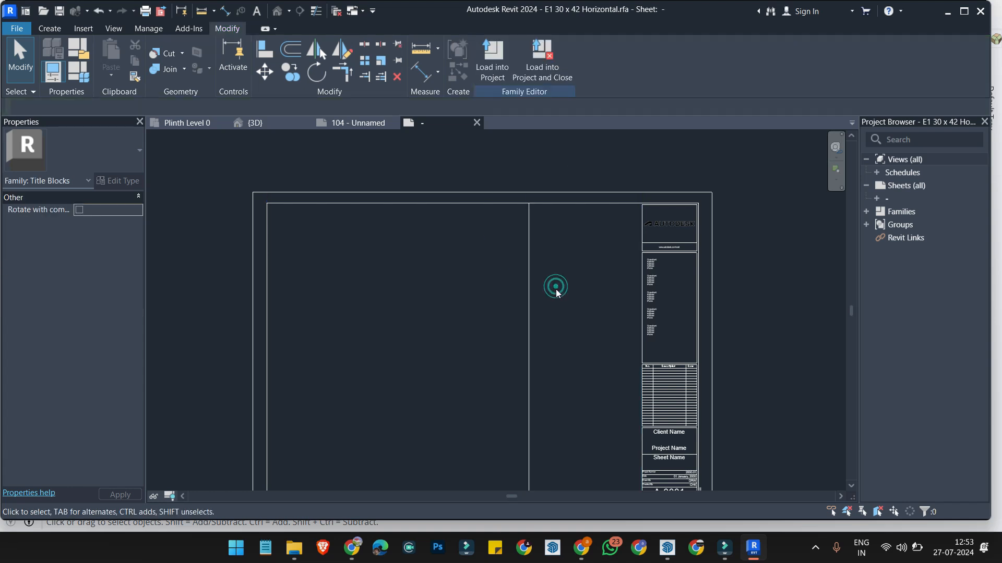
key("ctrl+z")
left_click(524, 290)
Step: Examine the title block family's overall layout and its information fields at different distances
scroll(703, 319, "down", 1)
scroll(718, 410, "up", 1)
scroll(608, 362, "down", 1)
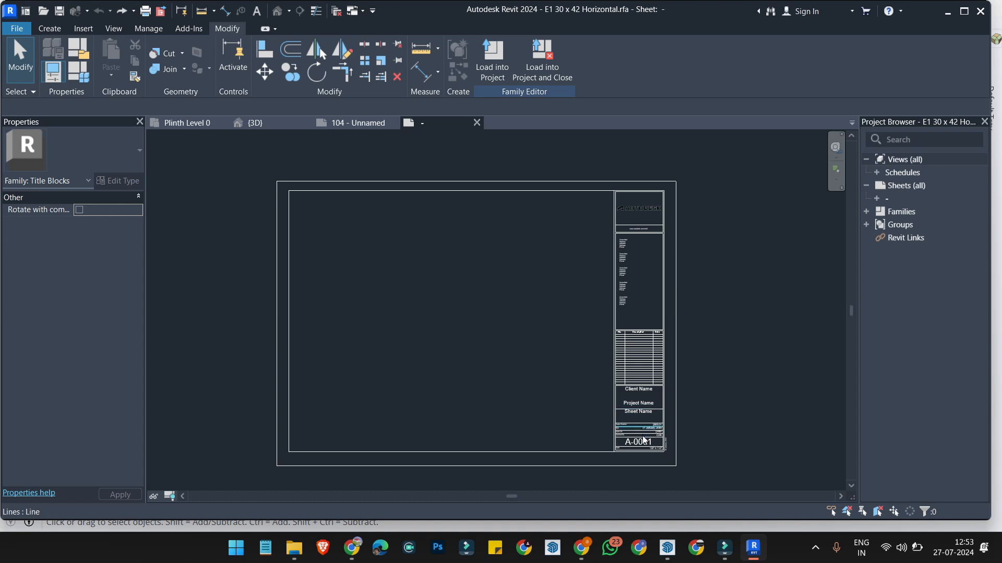
scroll(654, 460, "up", 3)
scroll(654, 460, "down", 3)
scroll(669, 403, "up", 2)
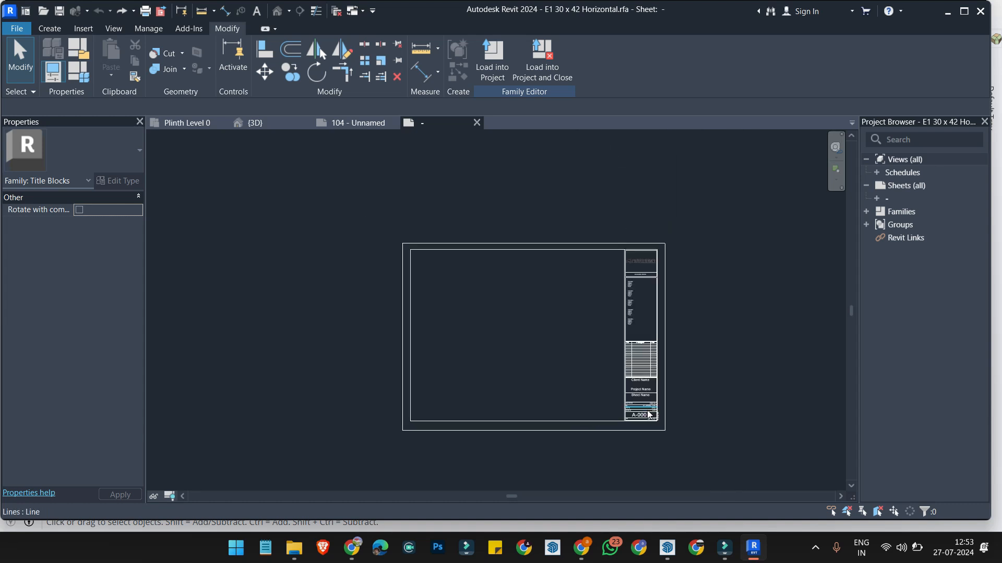
scroll(559, 361, "down", 1)
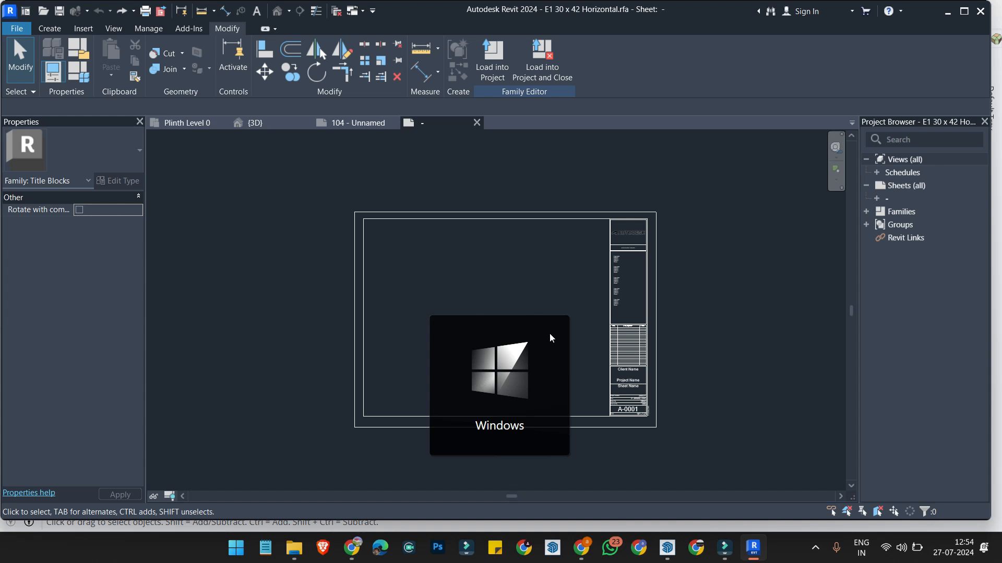
scroll(585, 293, "down", 1)
scroll(509, 220, "up", 1)
scroll(442, 275, "down", 1)
scroll(414, 252, "up", 1)
Step: Switch to the Plinth Level 0 floor plan and look over the office layout
left_click(157, 123)
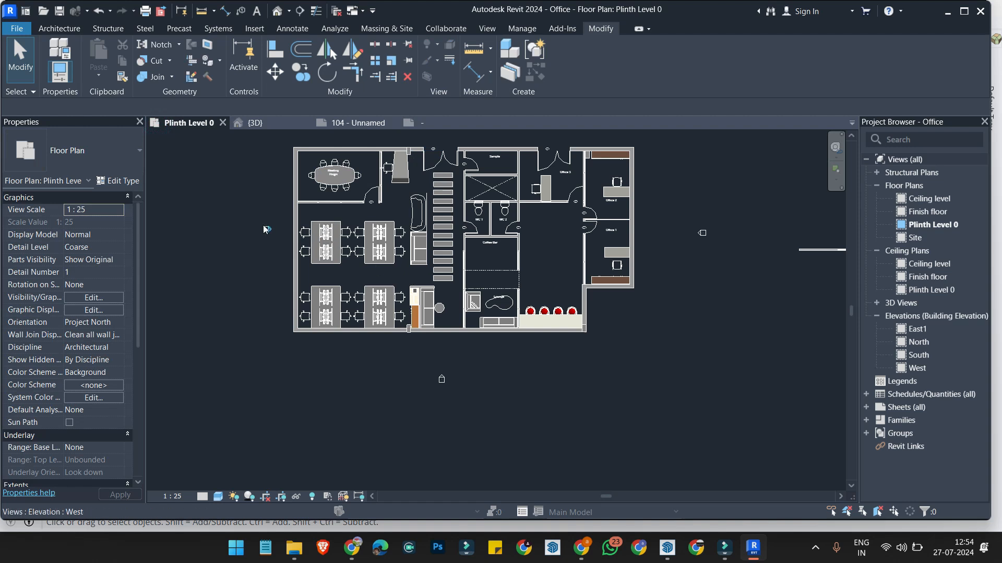
scroll(246, 190, "up", 3)
scroll(536, 255, "up", 1)
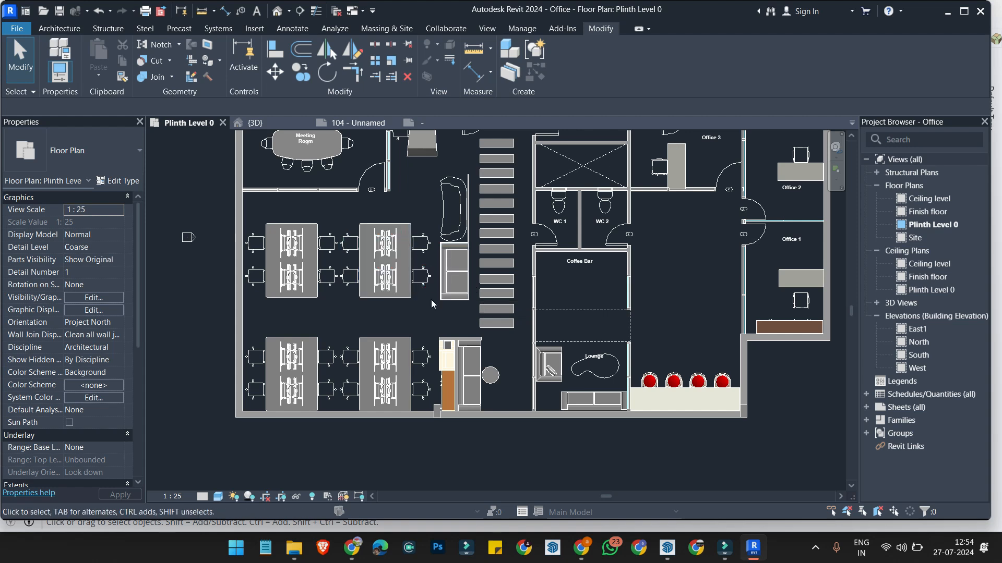
scroll(509, 299, "down", 3)
scroll(585, 252, "up", 2)
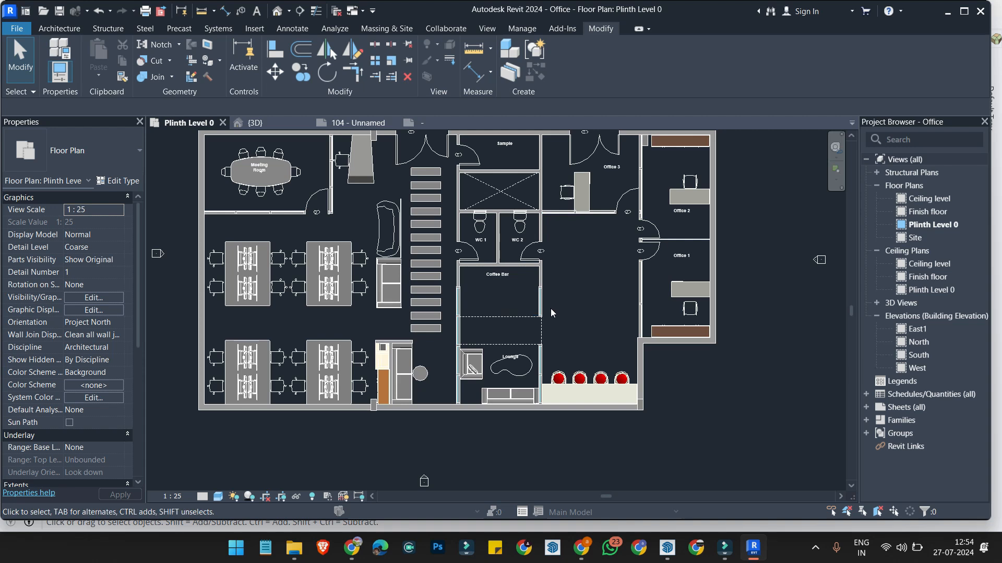
key("w")
key("n")
scroll(577, 298, "down", 1)
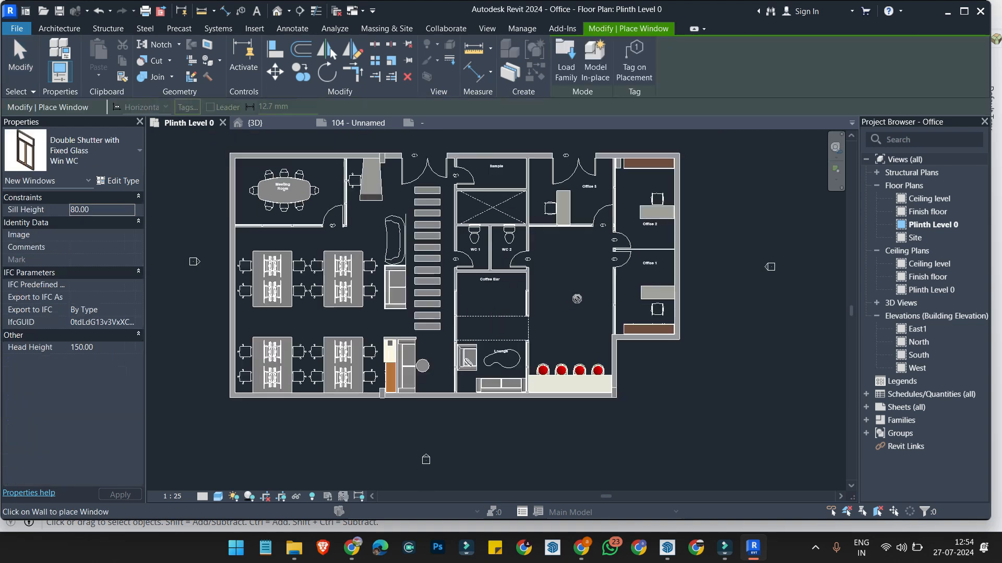
scroll(498, 263, "down", 2)
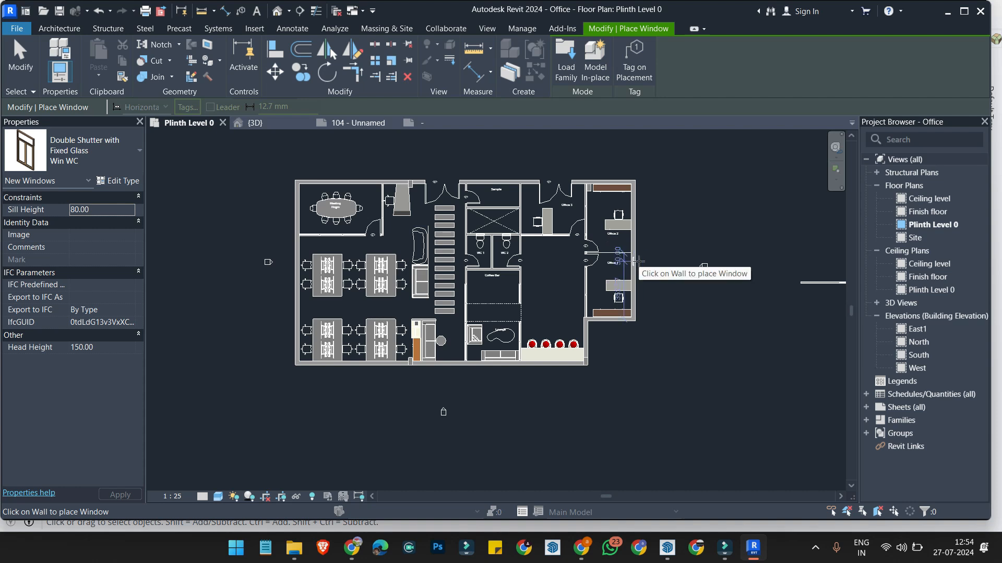
scroll(640, 258, "up", 3)
scroll(644, 248, "down", 2)
scroll(626, 271, "up", 4)
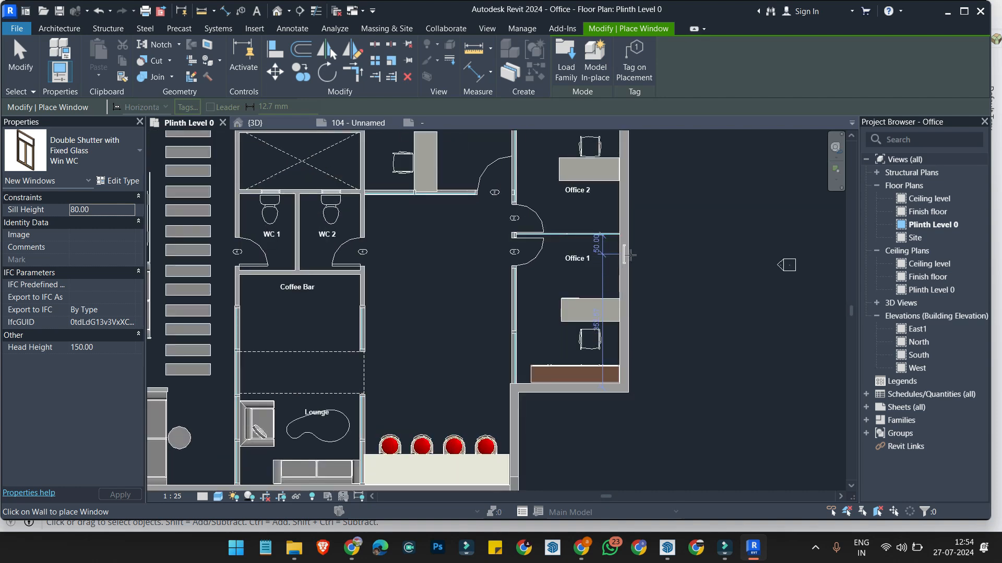
scroll(630, 257, "down", 3)
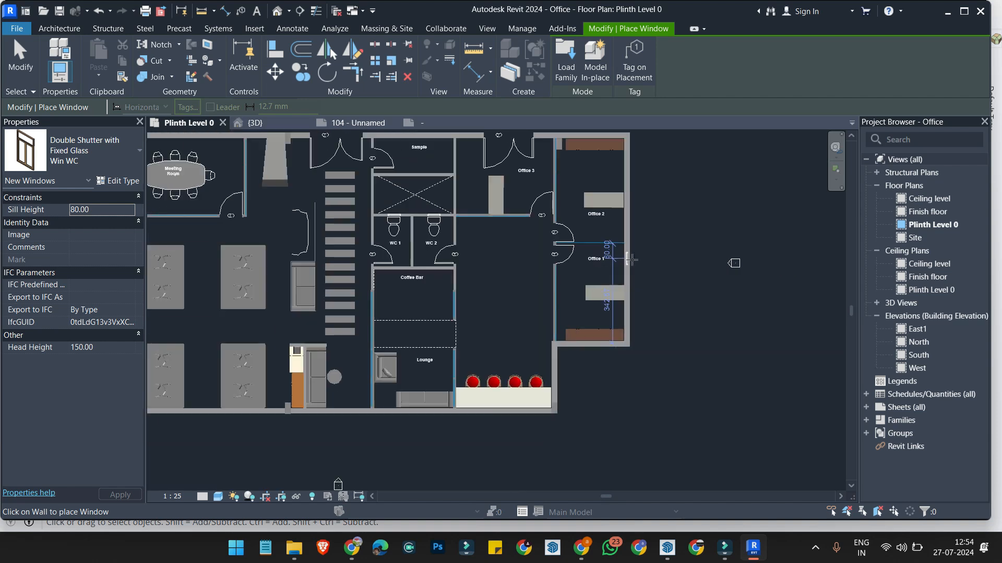
scroll(614, 150, "up", 2)
scroll(632, 219, "down", 3)
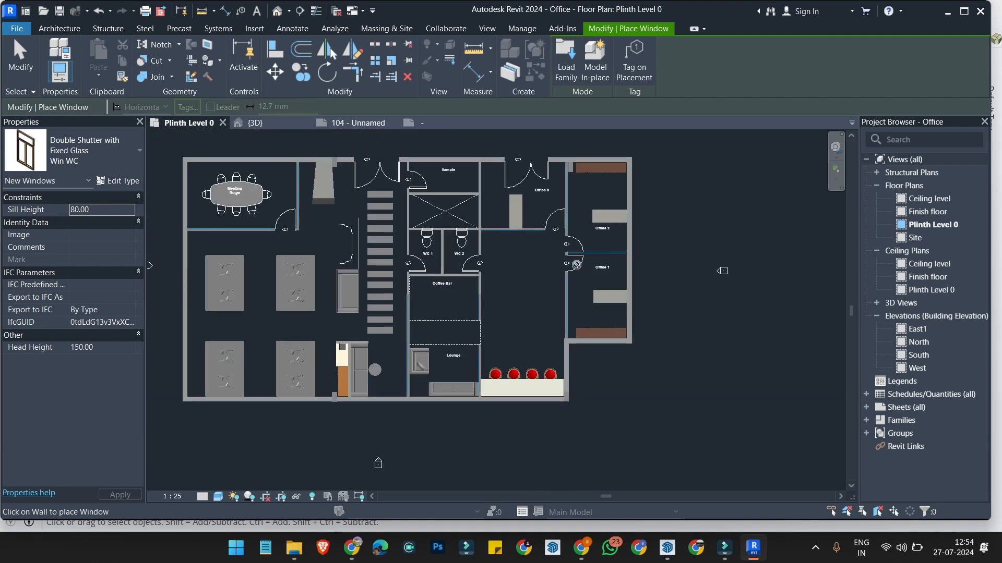
scroll(570, 315, "up", 5)
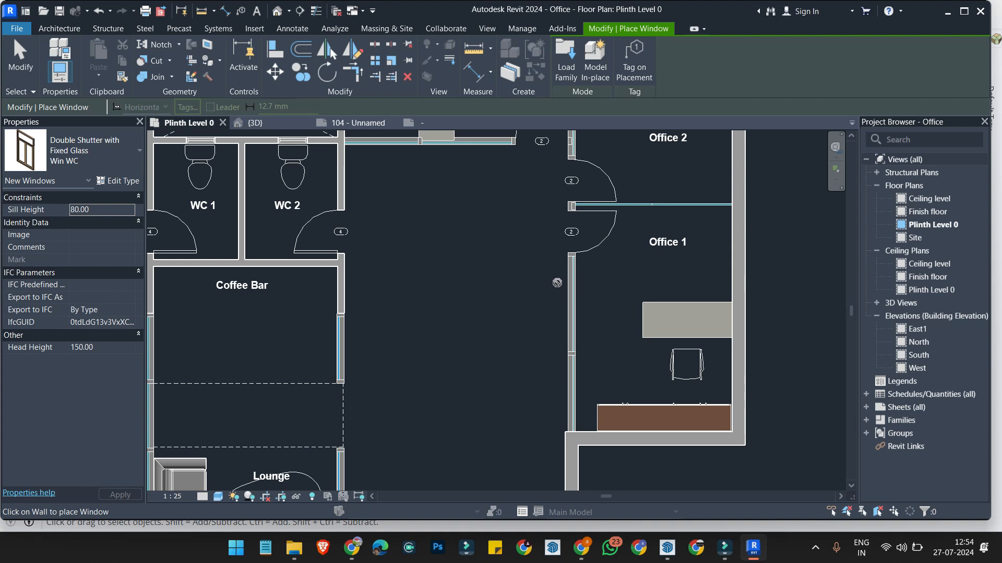
scroll(558, 282, "down", 4)
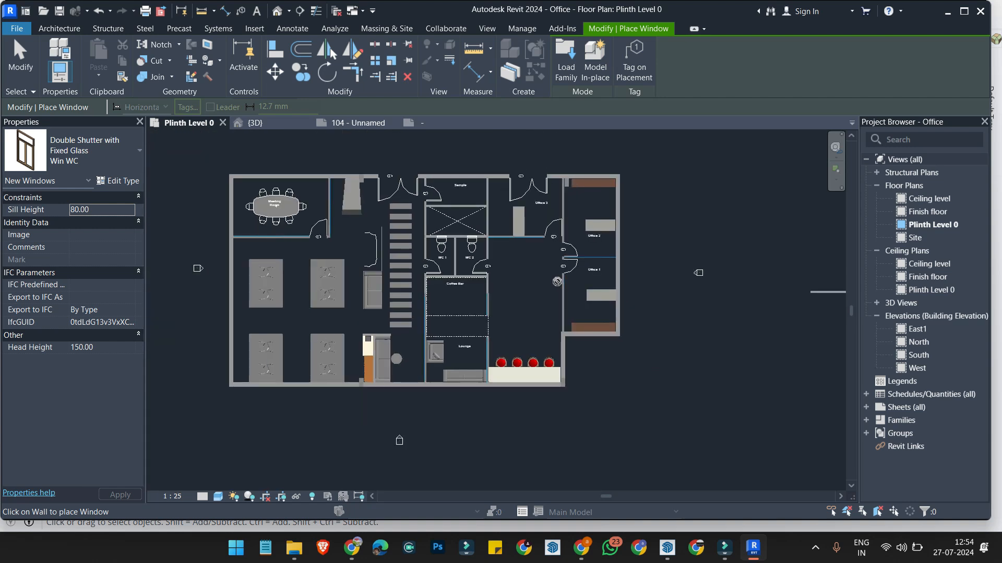
scroll(478, 194, "up", 2)
scroll(506, 172, "up", 2)
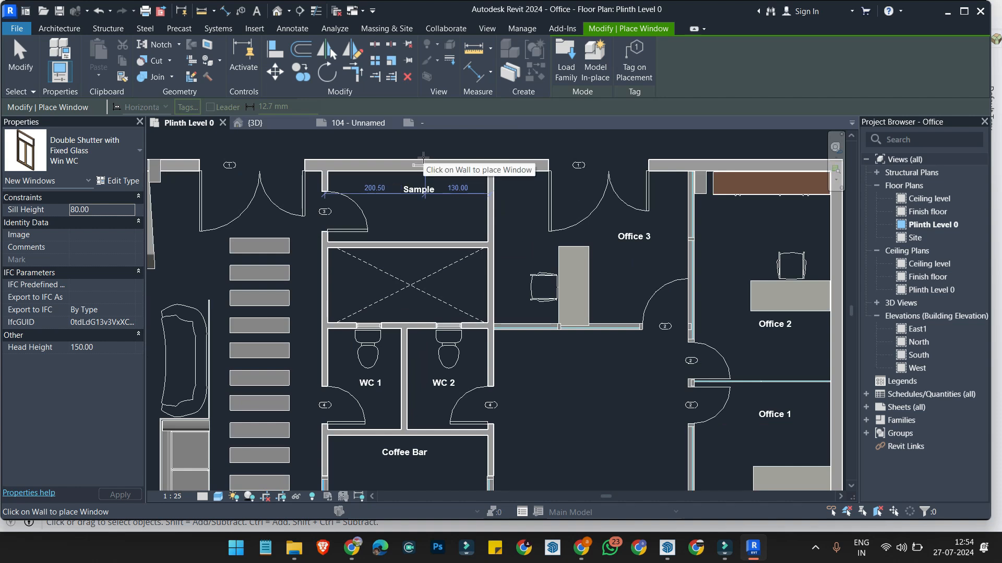
key("Escape")
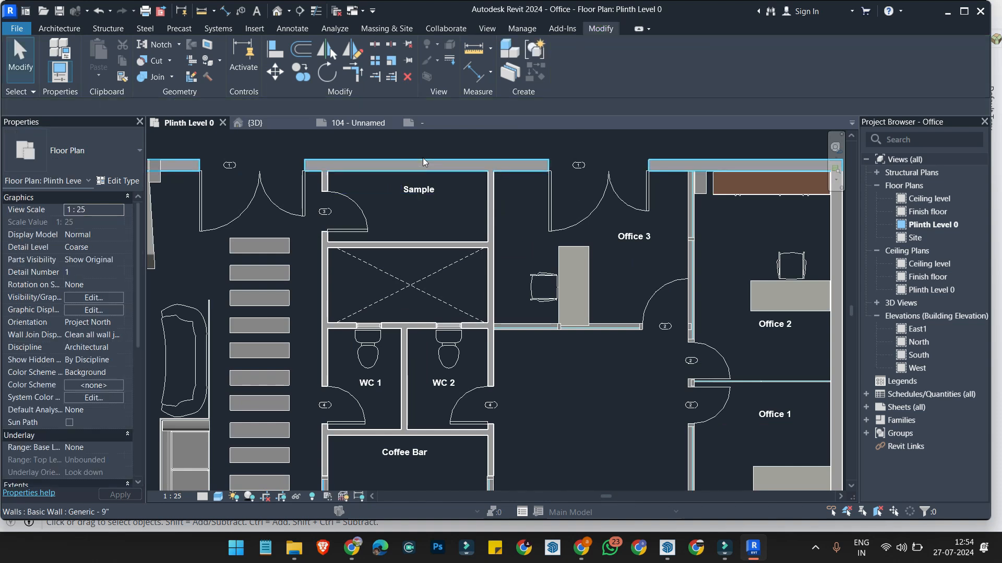
key("d")
key("r")
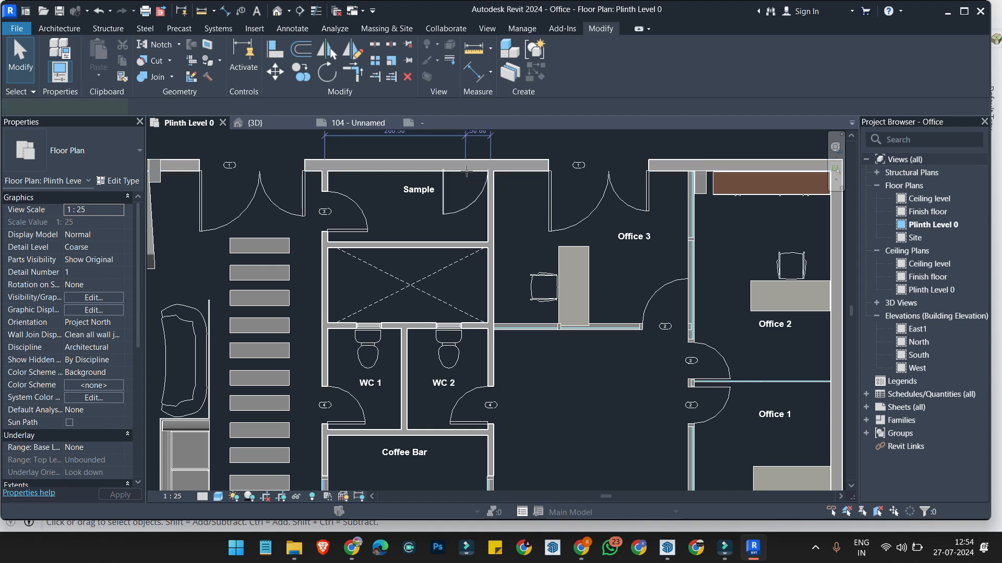
key("Escape")
Step: Place an aligned dimension across the meeting room's inner width, from wall face to glass partition, with its line above the outer wall
scroll(469, 166, "down", 5)
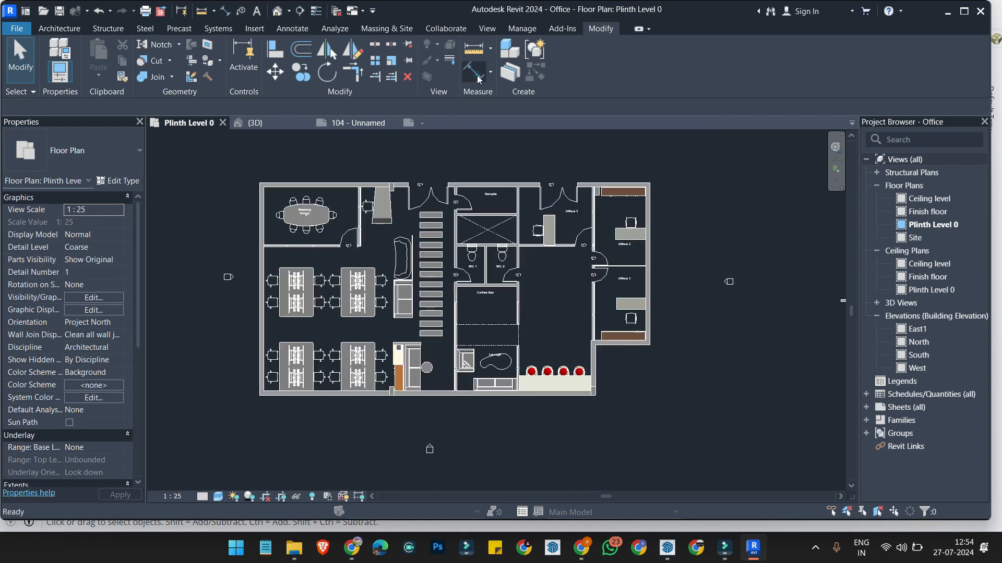
left_click(485, 75)
left_click(597, 67)
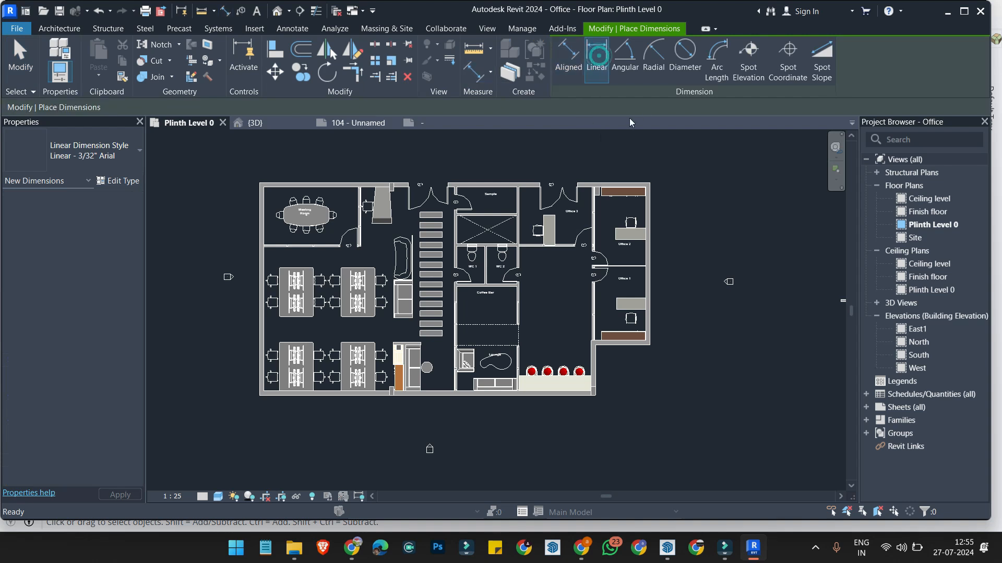
scroll(302, 165, "up", 3)
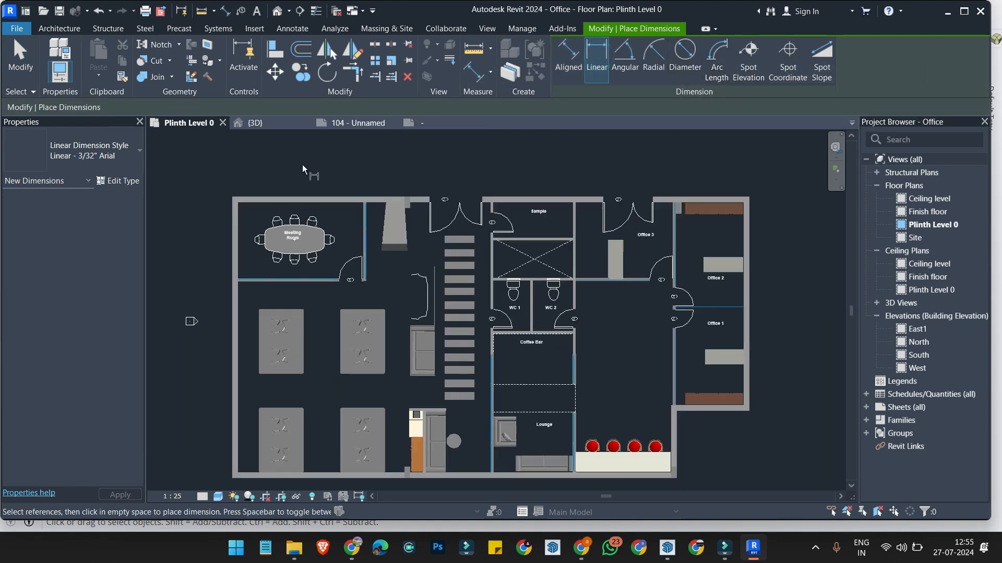
scroll(218, 225, "up", 3)
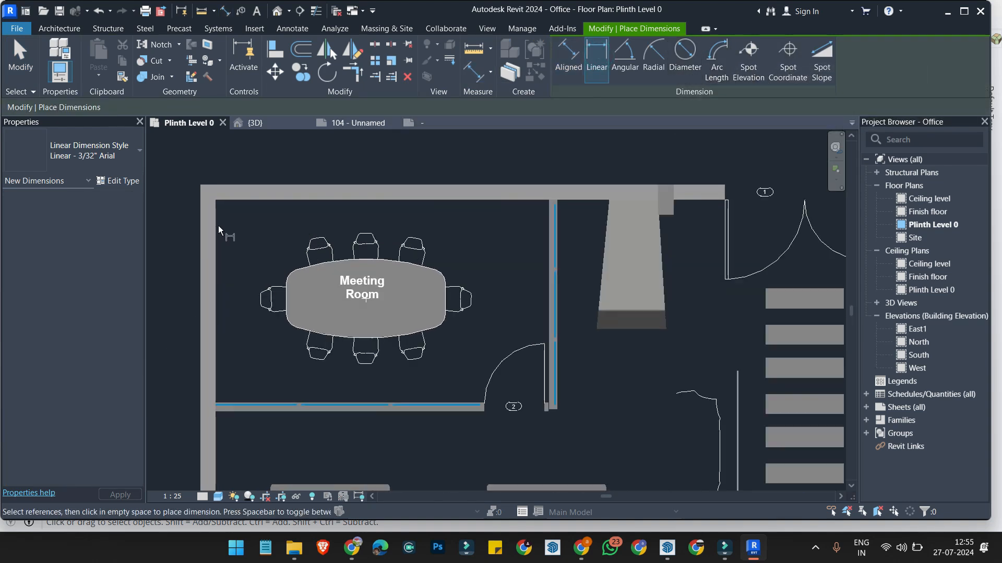
left_click(568, 52)
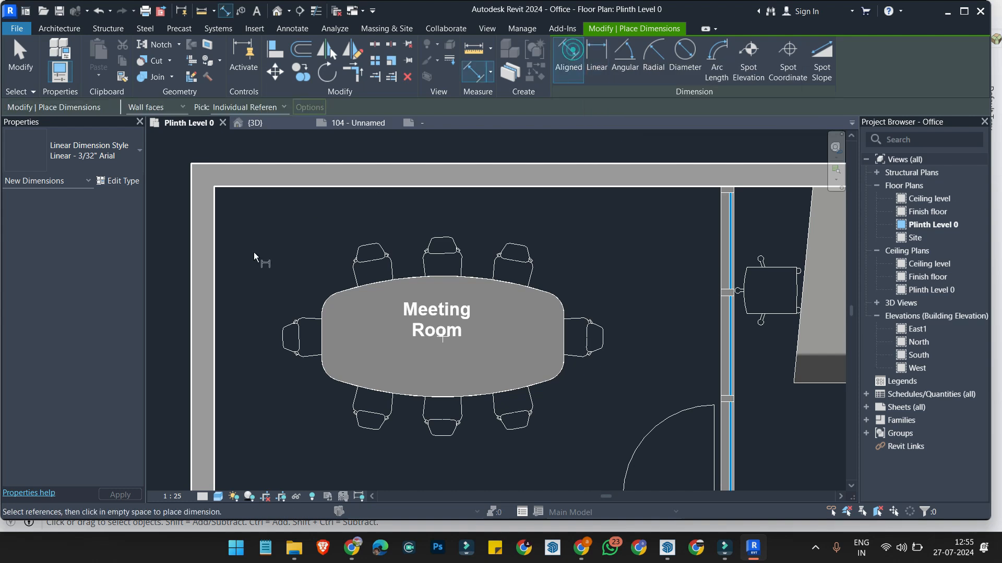
left_click(214, 237)
scroll(214, 237, "down", 3)
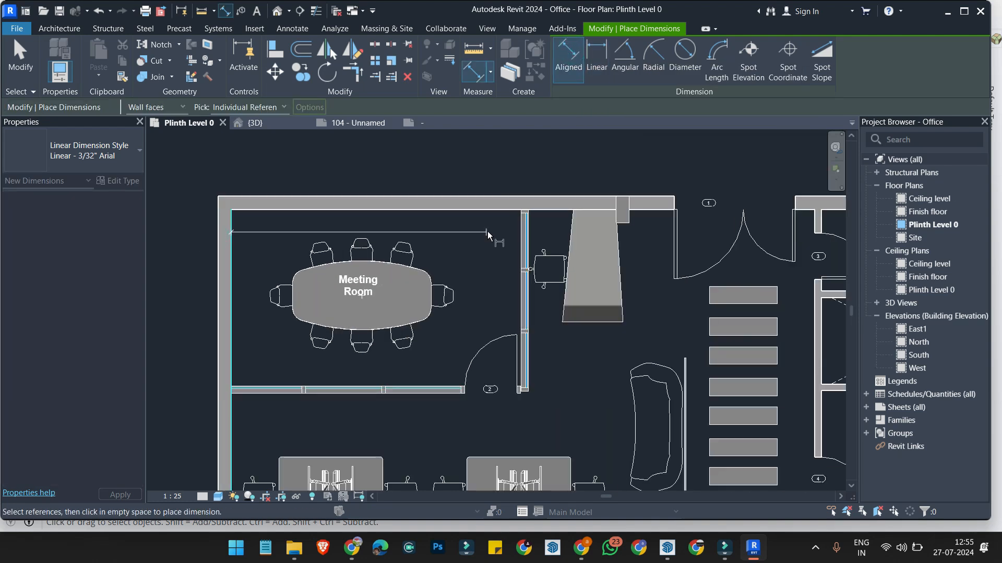
left_click(506, 181)
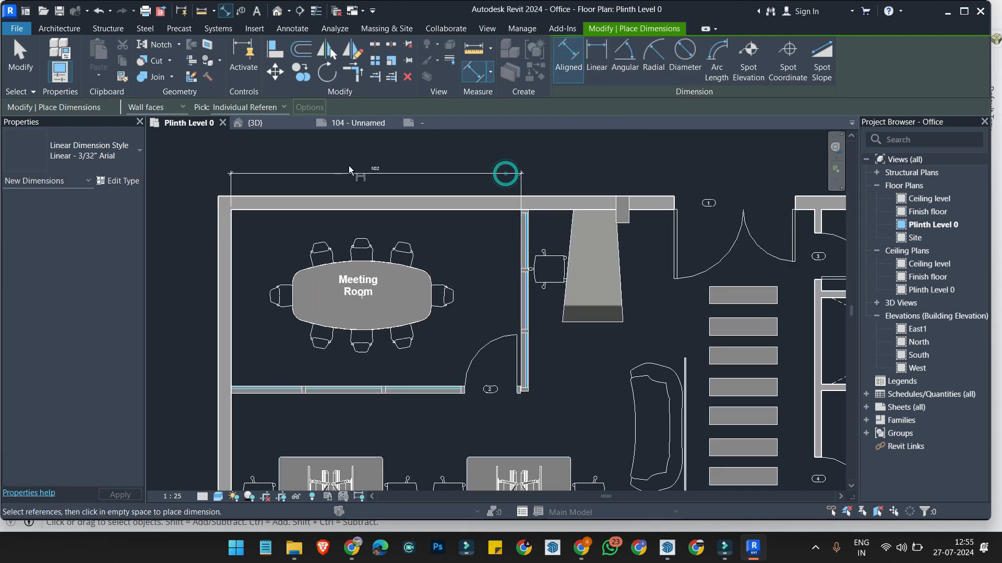
scroll(352, 162, "up", 2)
scroll(456, 152, "down", 2)
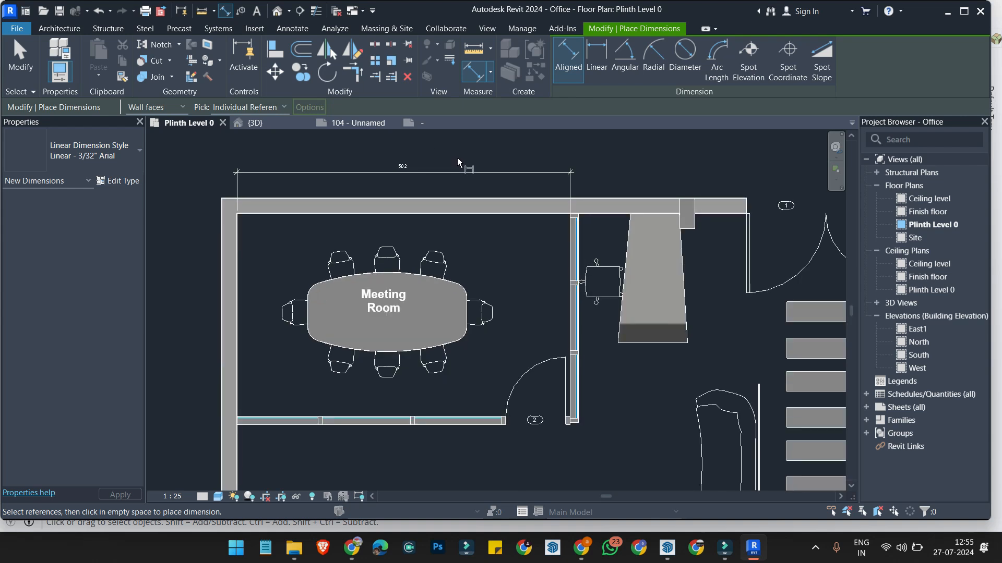
Step: Switch to the SketchUp wall model and view it from the standard Top view
left_click(948, 13)
scroll(349, 198, "down", 8)
left_click(88, 22)
left_click(86, 22)
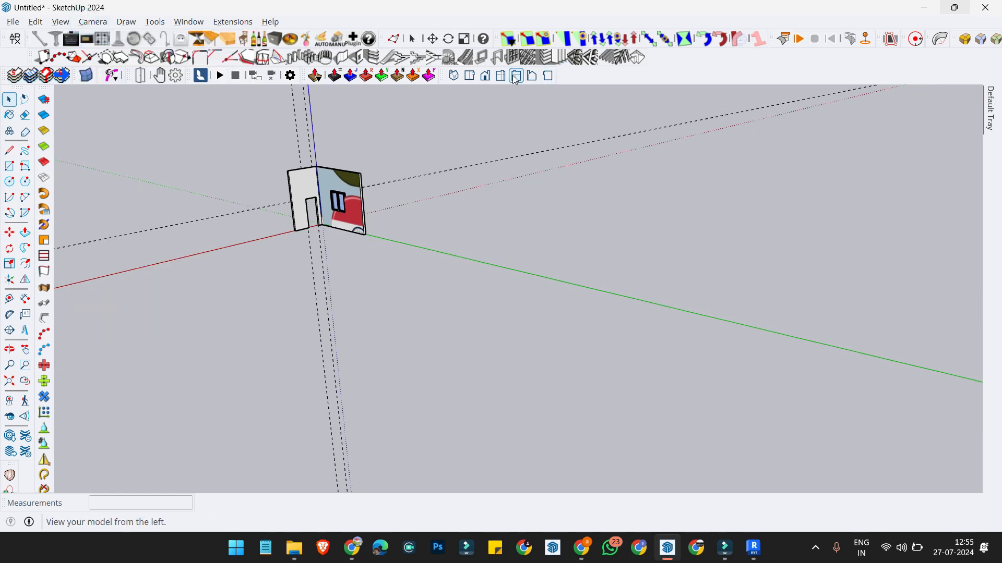
left_click(470, 77)
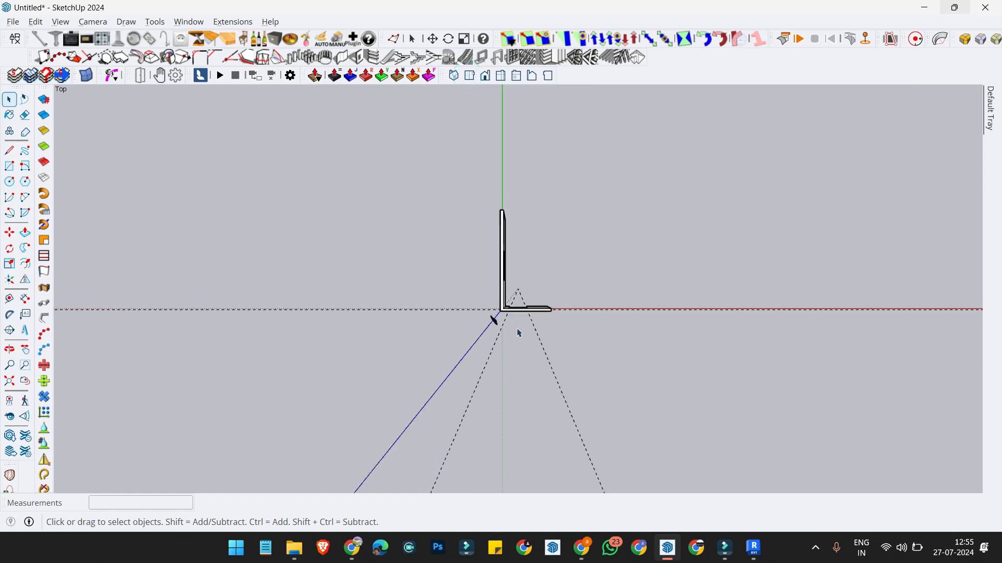
scroll(517, 288, "up", 1)
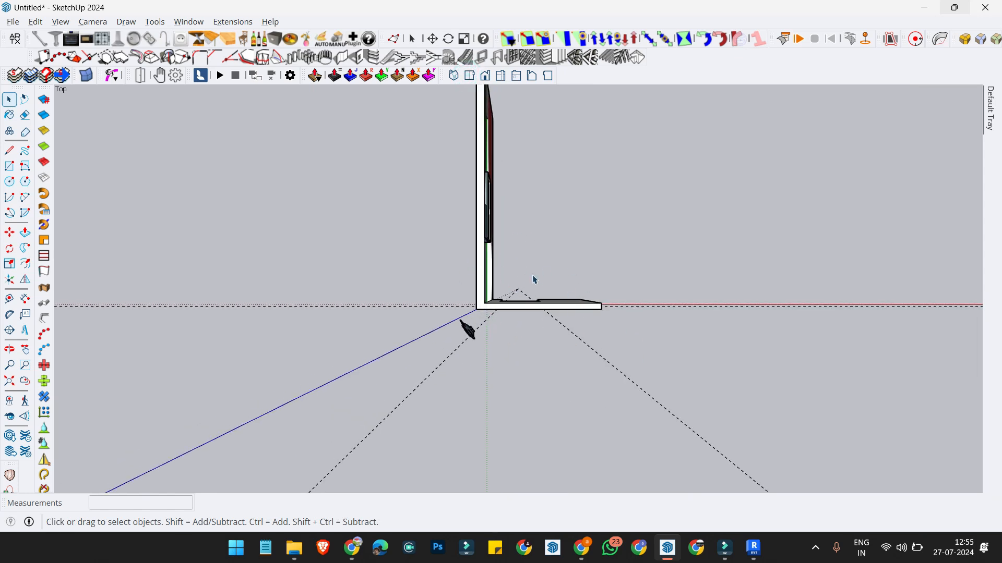
Step: Set the camera to Parallel Projection and look at the L-shaped walls as a flat plan
left_click(88, 22)
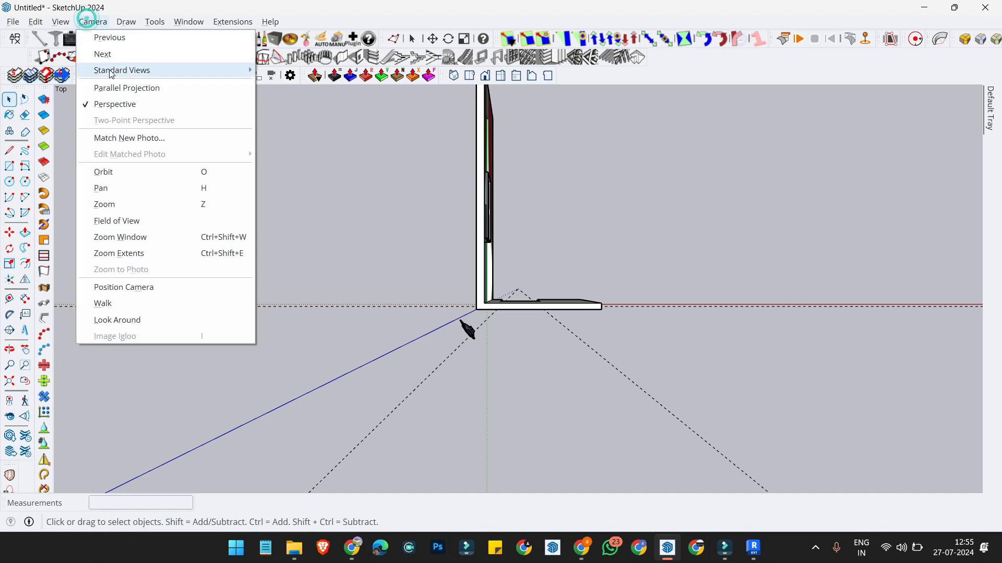
left_click(127, 89)
scroll(570, 313, "up", 4)
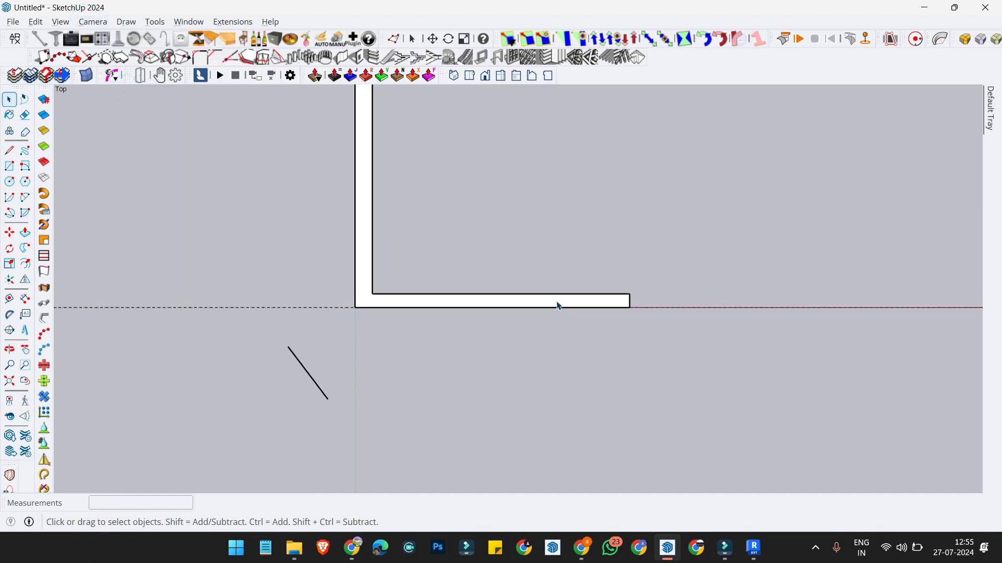
scroll(572, 267, "down", 1)
scroll(495, 256, "down", 1)
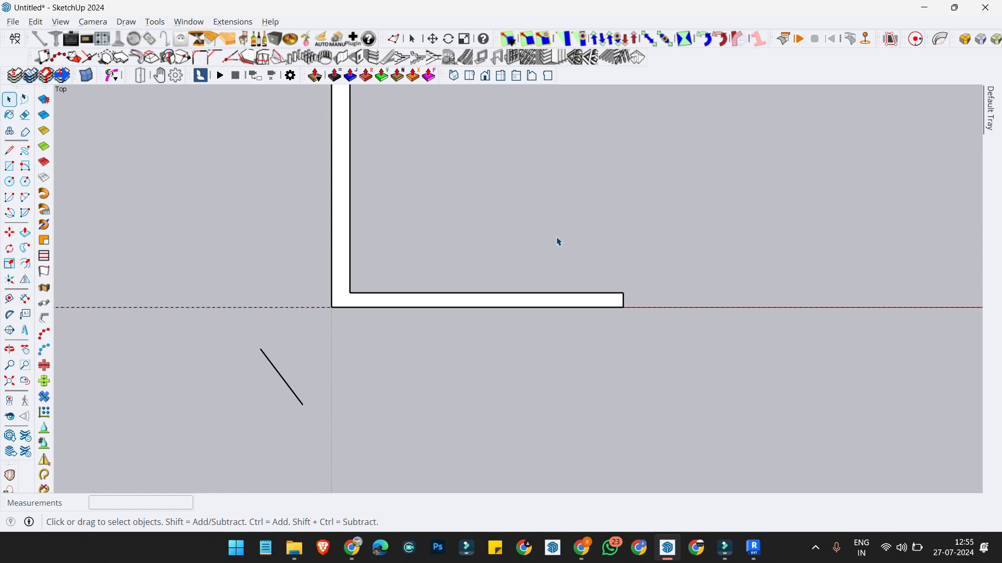
Step: Switch to Revit, open the Ceiling level floor plan, and browse the project's floor plans, ceiling plans and 3D views
left_click(754, 548)
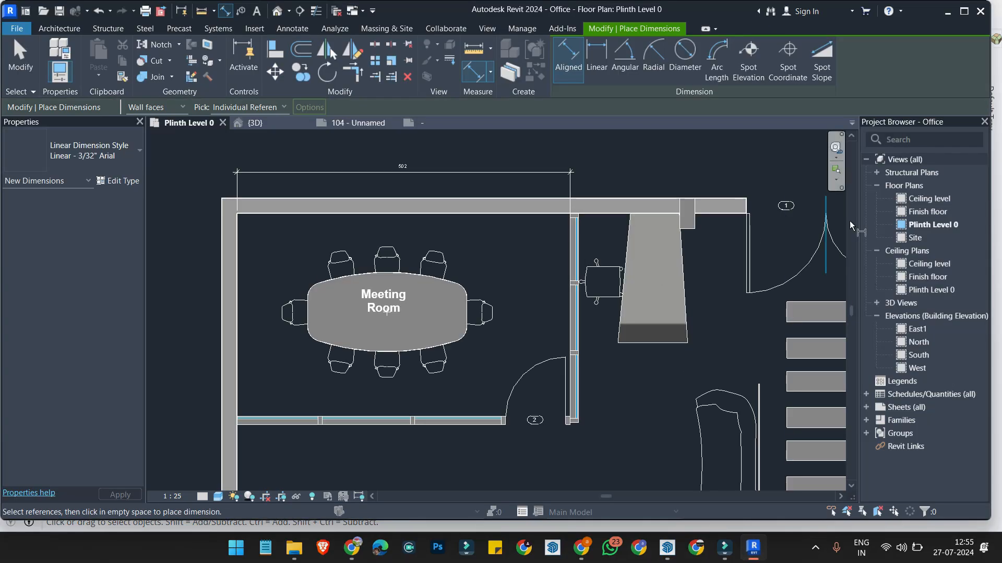
double_click(919, 198)
left_click(922, 224)
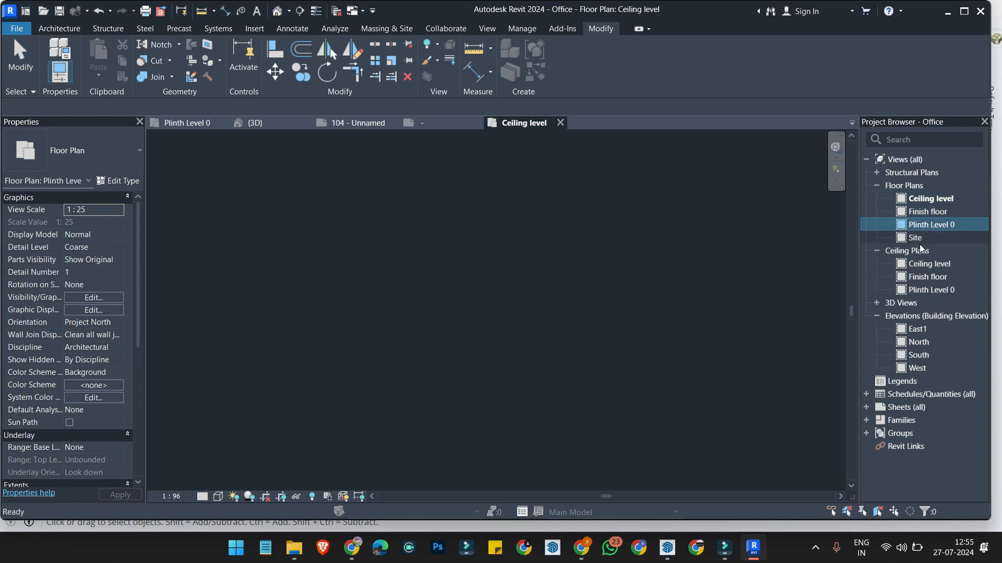
left_click(918, 239)
left_click(926, 265)
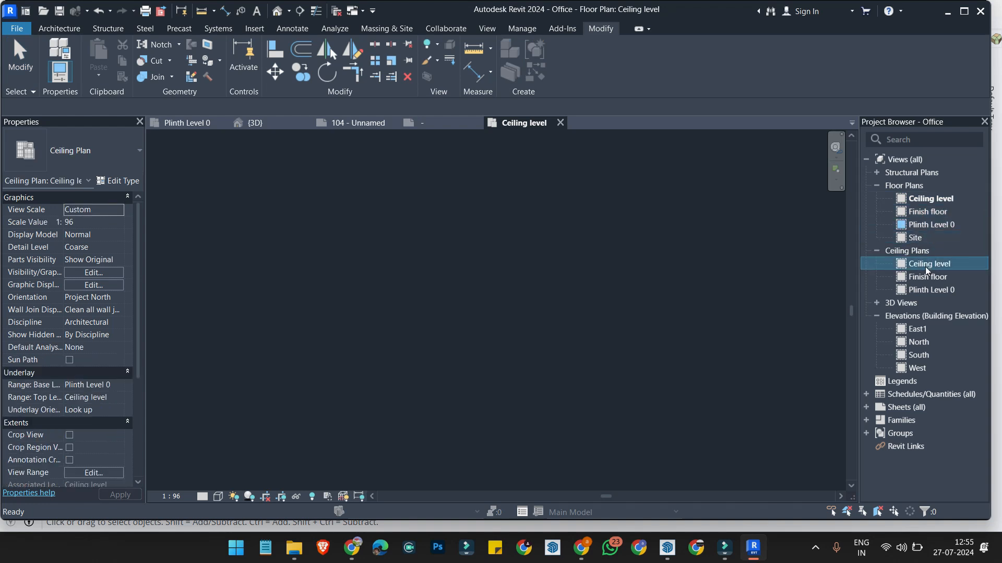
left_click(928, 276)
left_click(925, 291)
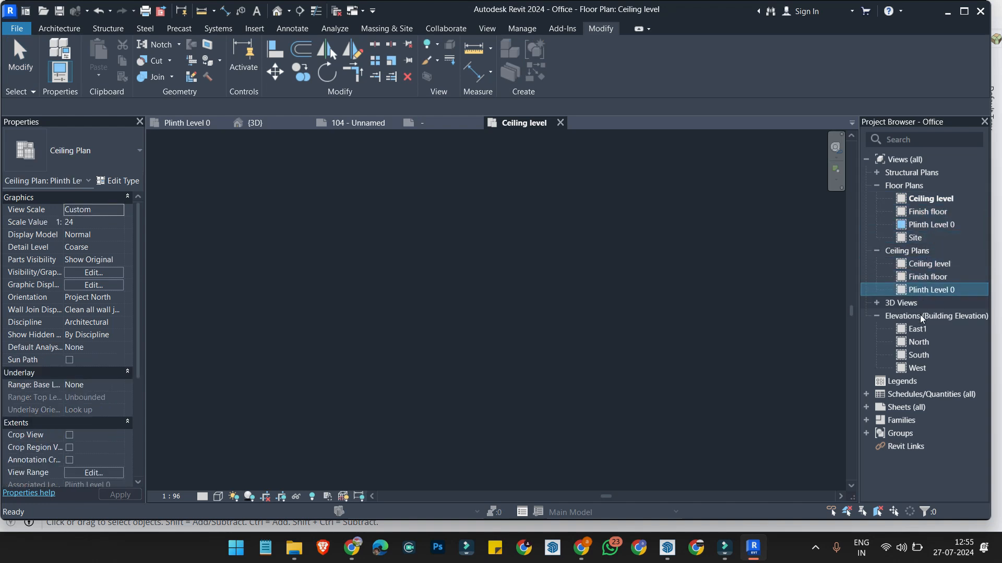
left_click(903, 304)
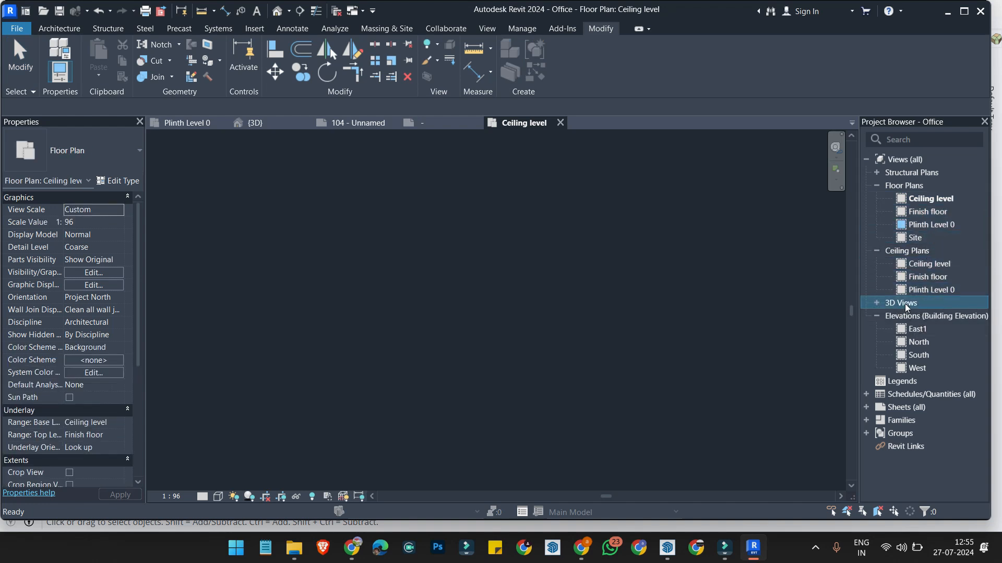
left_click(875, 305)
left_click(937, 408)
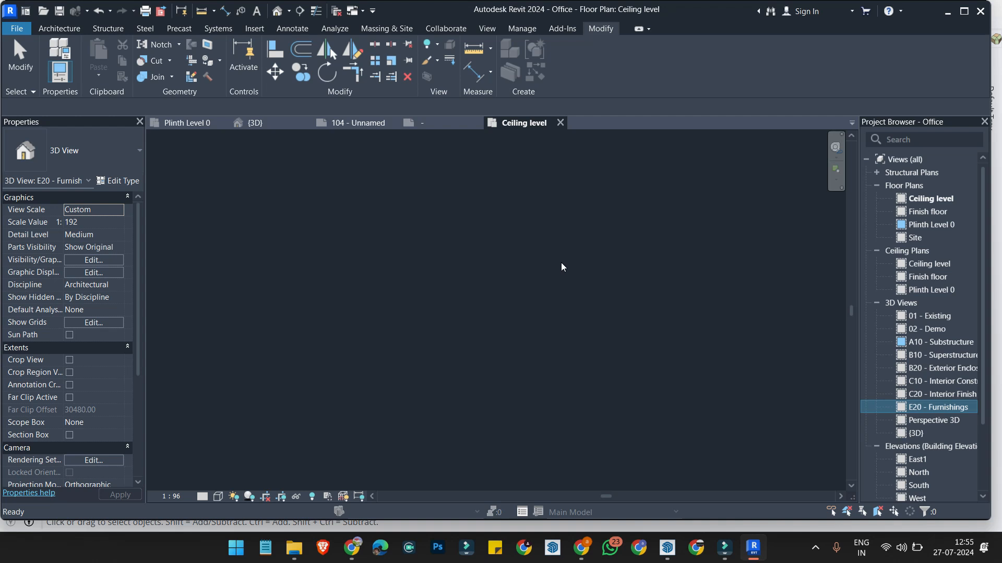
key("alt+Tab")
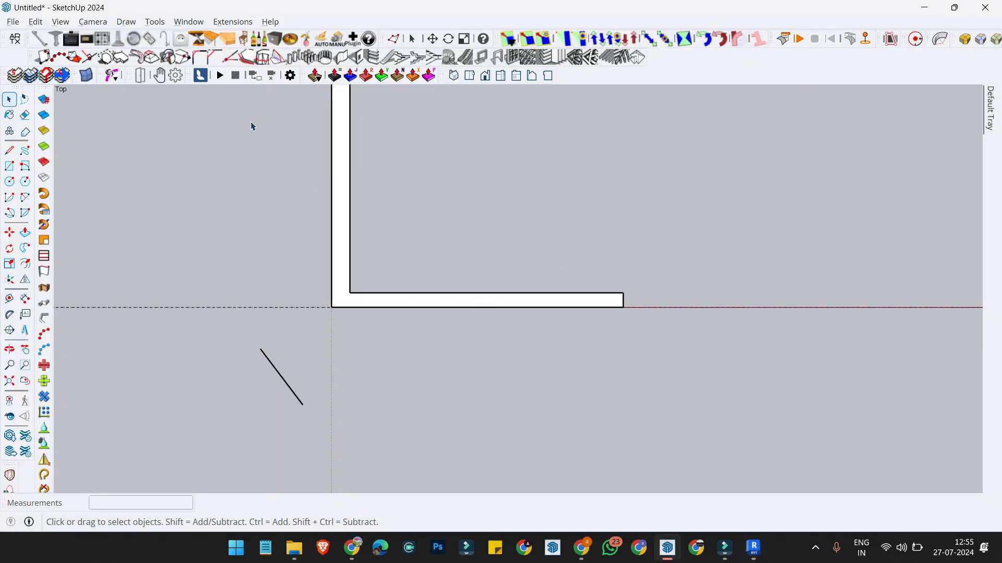
left_click(93, 22)
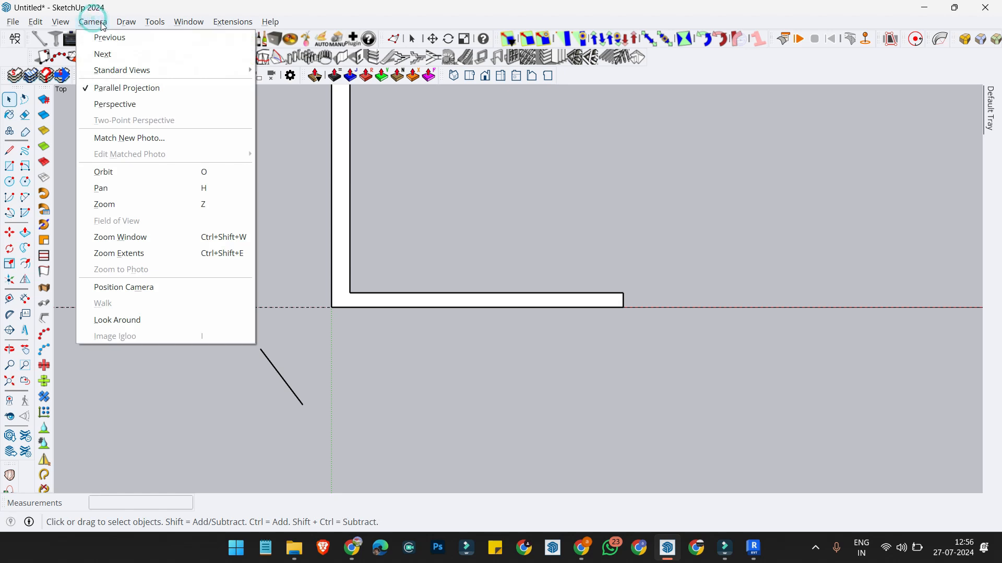
mouse_move(127, 21)
left_click(447, 207)
key("alt+Tab")
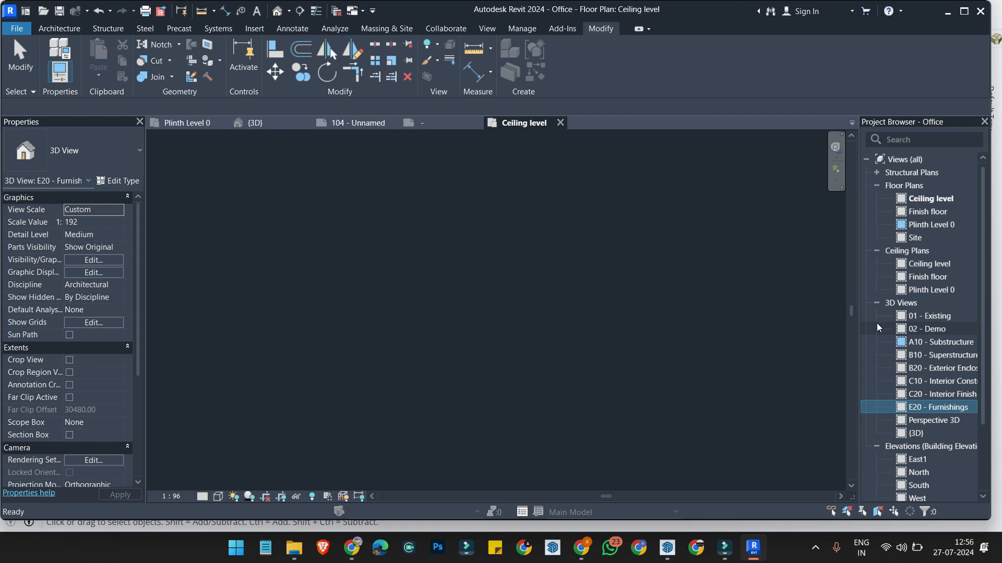
Step: Switch to SketchUp, set the camera to Perspective, and examine the walls from above at different distances
key("alt+Tab")
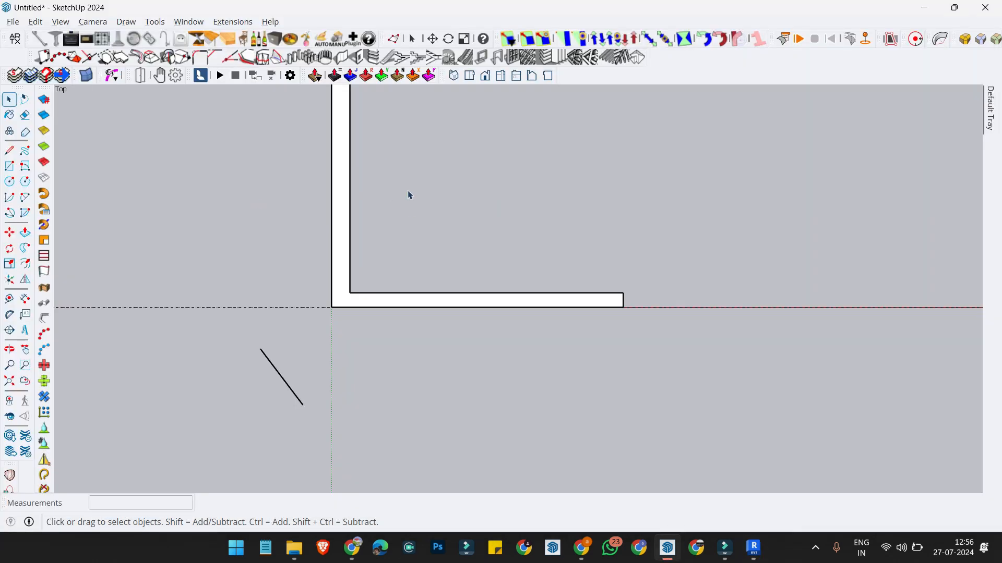
left_click(94, 22)
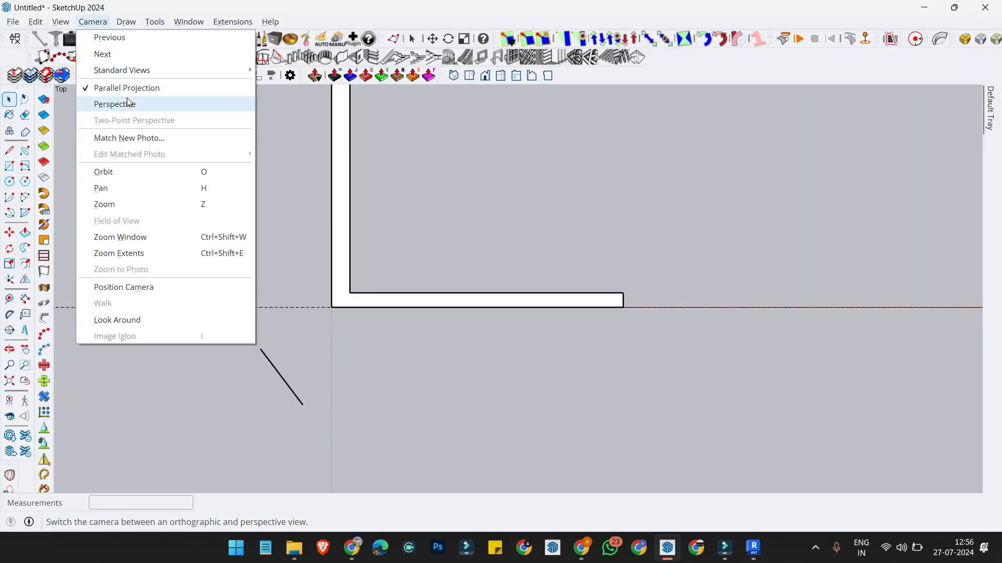
left_click(114, 103)
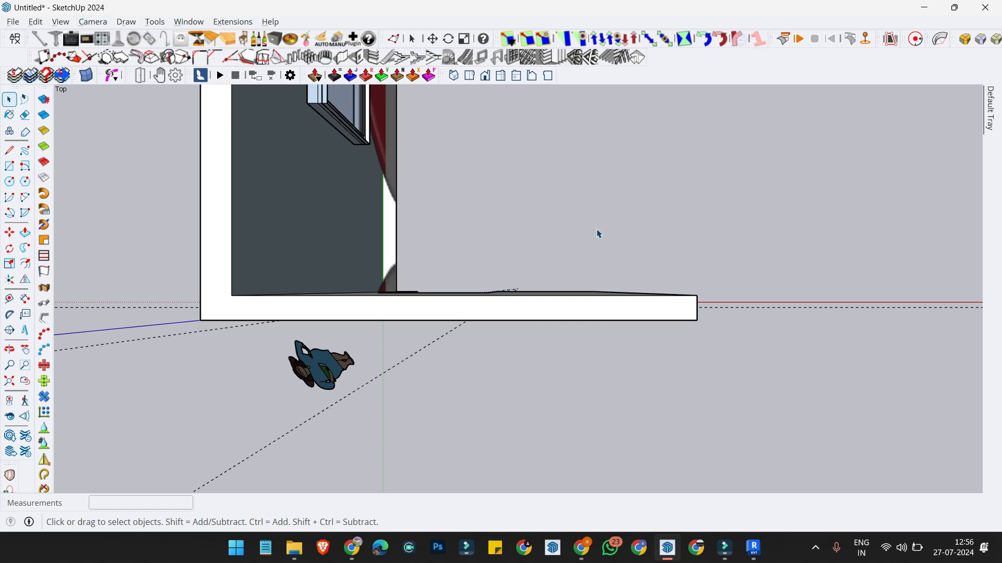
scroll(597, 229, "down", 2)
scroll(491, 163, "down", 6)
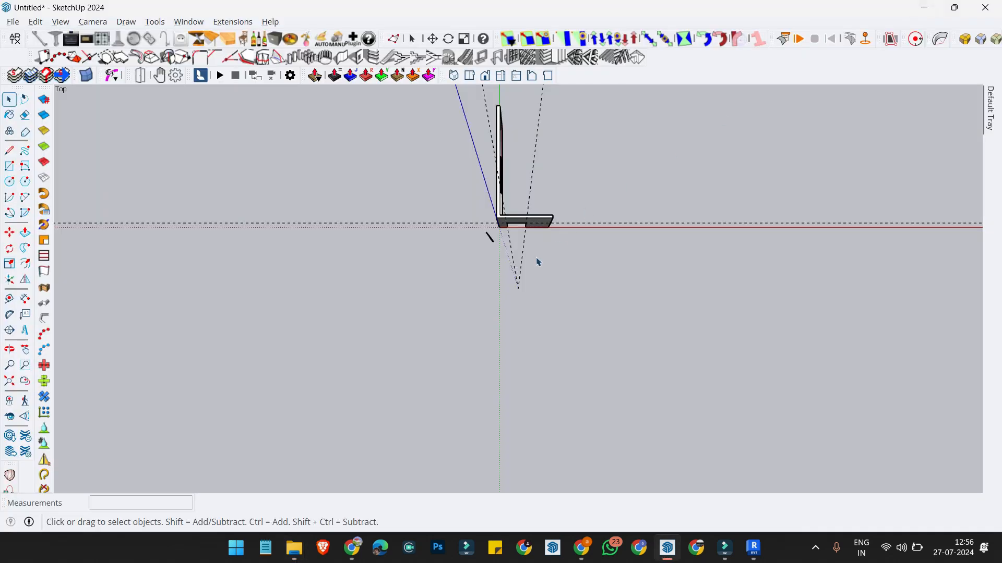
scroll(520, 238, "up", 1)
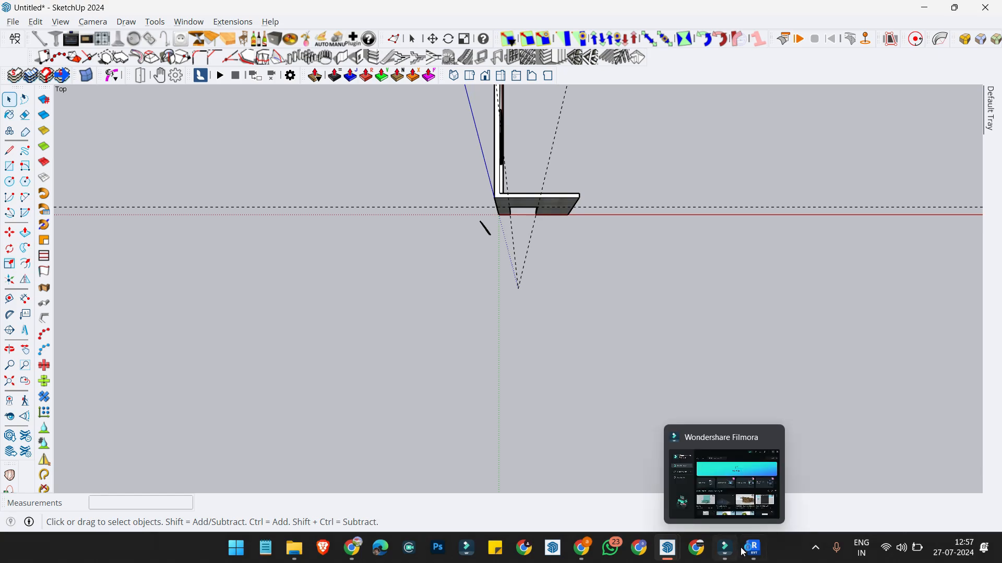
Step: Switch to Revit's {3D} view, view the building from the top, and examine it while orbiting
left_click(754, 547)
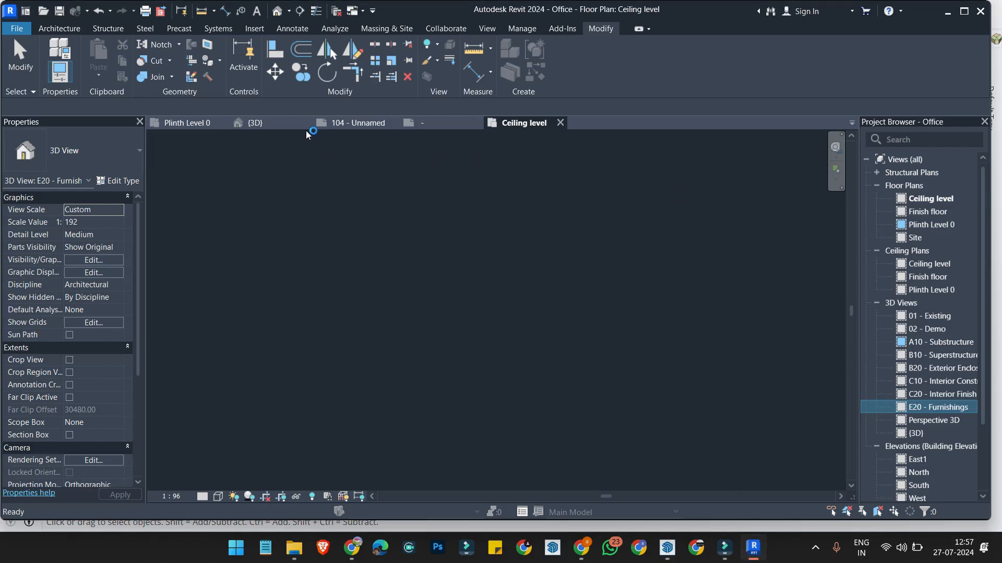
left_click(285, 123)
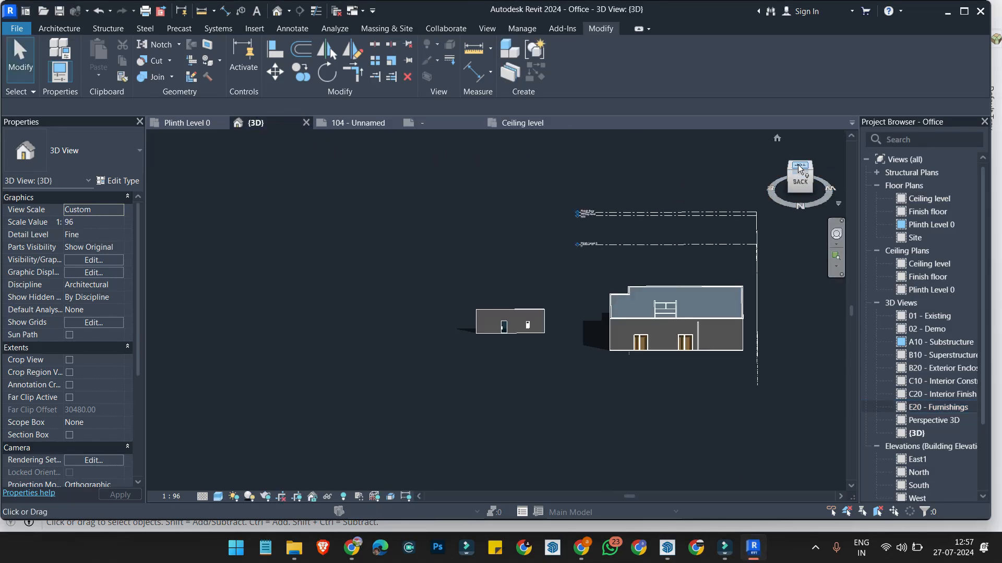
left_click(799, 167)
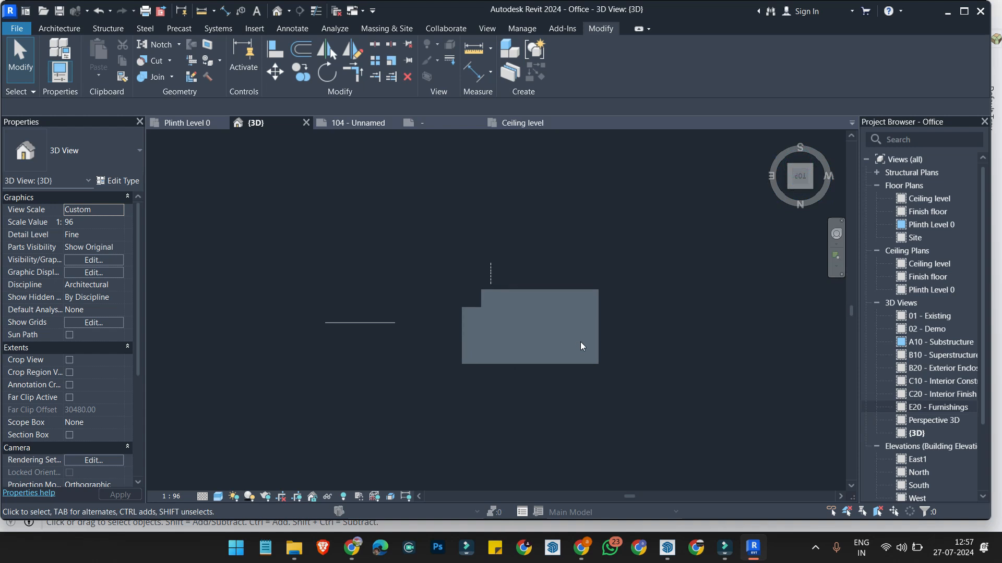
middle_click_drag(559, 333, 553, 334, "shift")
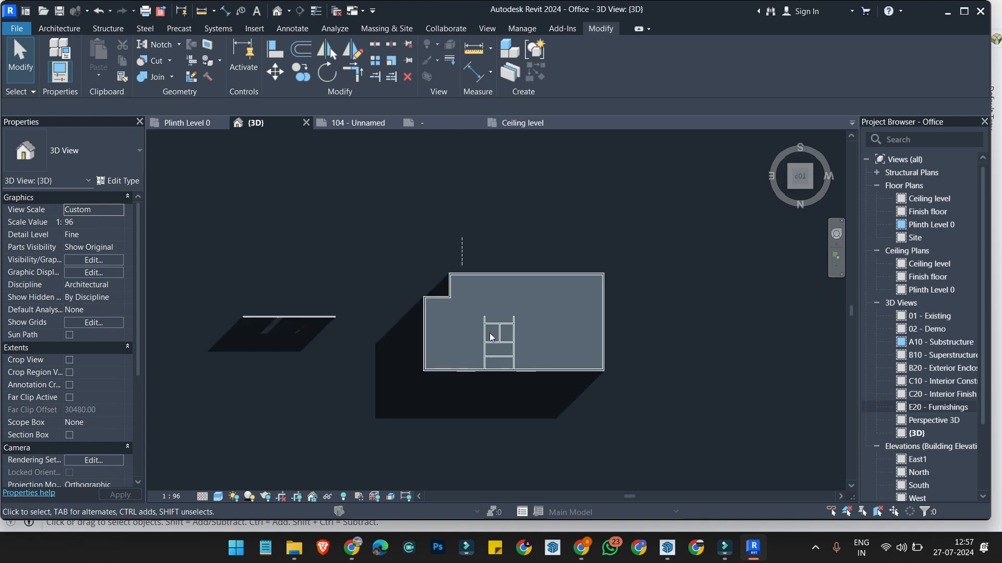
scroll(472, 321, "up", 2)
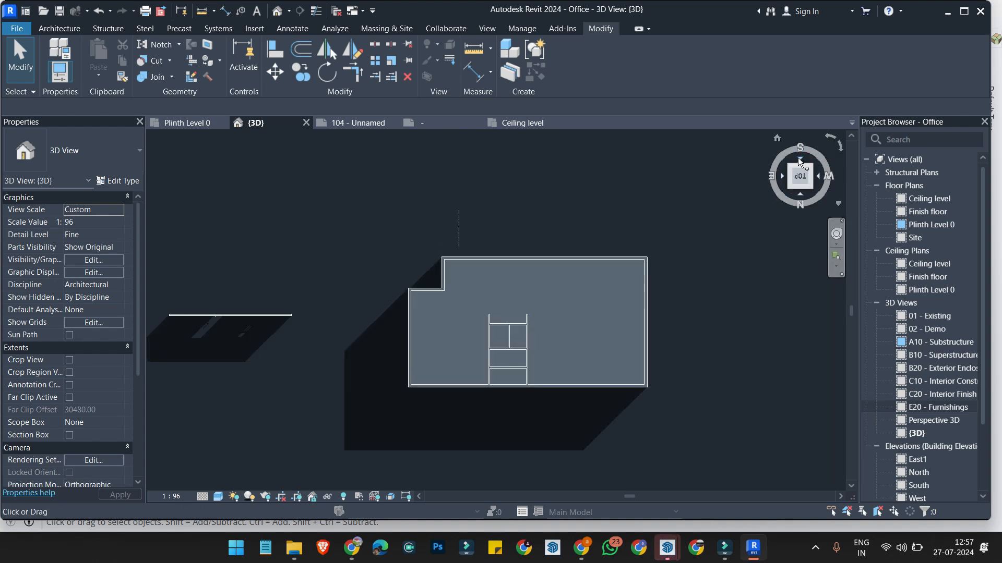
mouse_move(595, 296)
middle_mouse_down("shift")
mouse_move(597, 266)
mouse_move(619, 270)
mouse_move(635, 297)
mouse_move(553, 258)
mouse_move(575, 279)
mouse_move(564, 305)
middle_mouse_up("shift")
Step: Switch to the SketchUp apartment model and set its camera to Parallel Projection
left_click(935, 519)
scroll(590, 271, "down", 5)
scroll(611, 293, "up", 3)
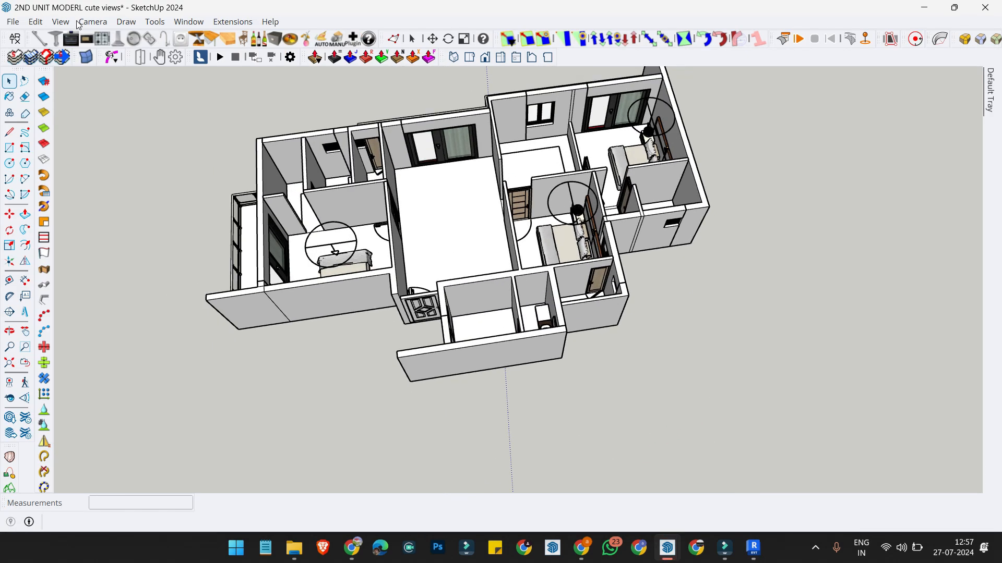
left_click(92, 21)
left_click(138, 99)
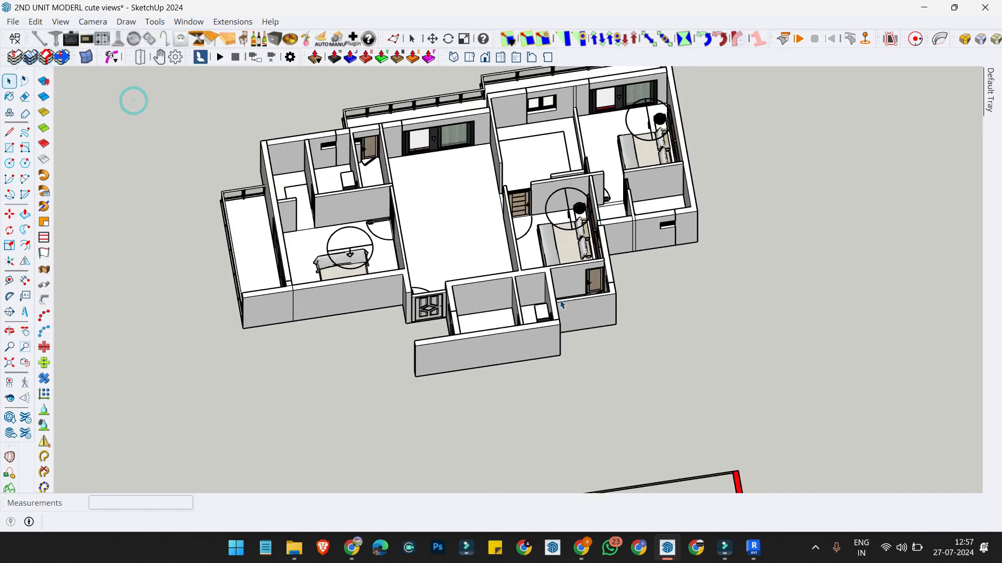
Step: Show the apartment model in the standard Top view and examine its parallel-projection plan
left_click(93, 21)
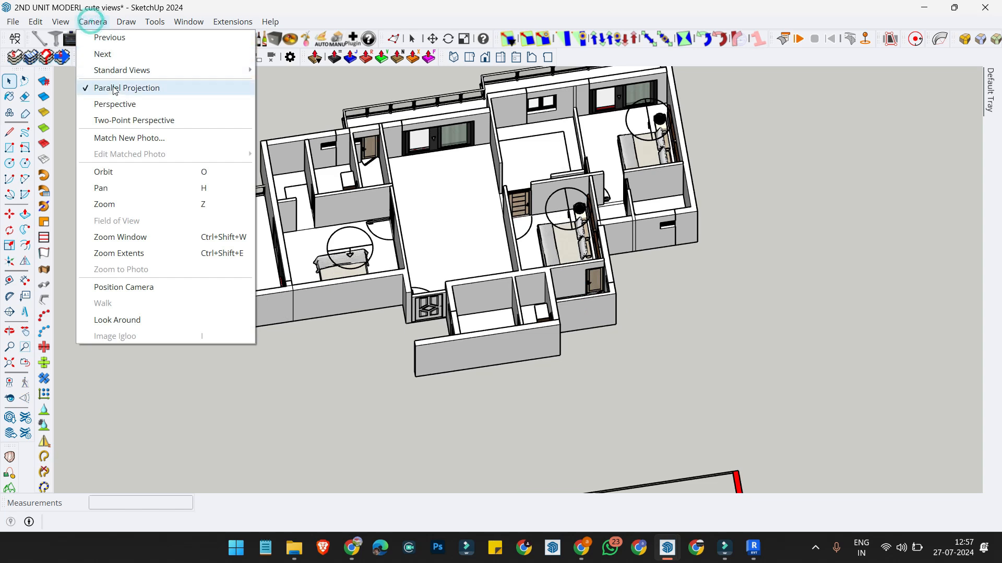
mouse_move(60, 22)
left_click(183, 168)
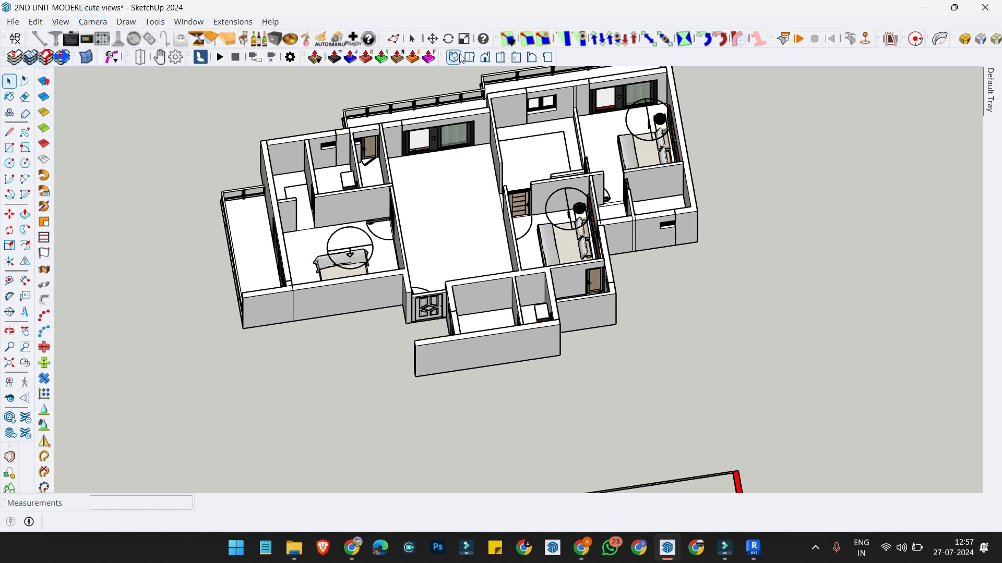
left_click(461, 59)
left_click(469, 58)
scroll(526, 193, "up", 3)
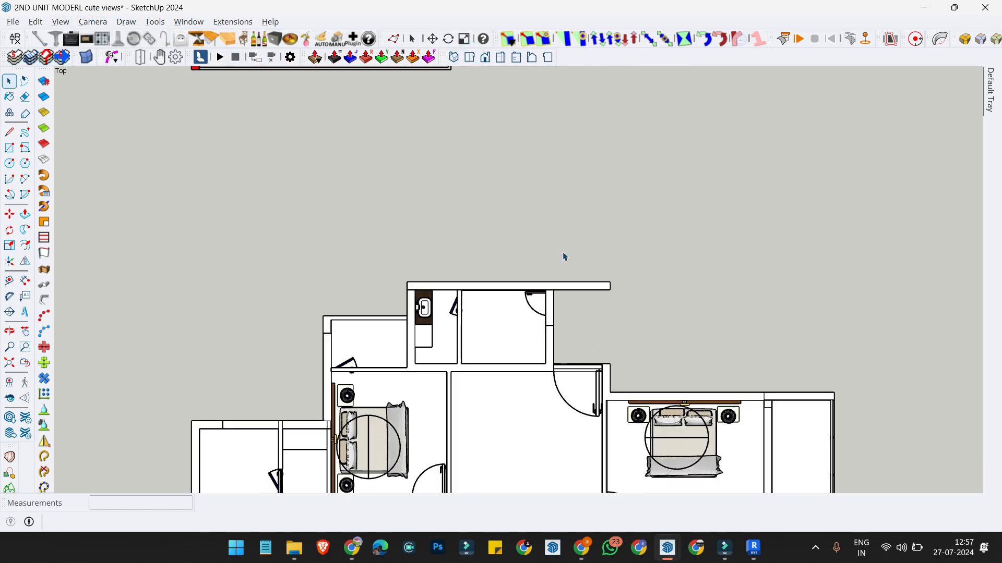
scroll(566, 224, "down", 4)
scroll(563, 386, "up", 4)
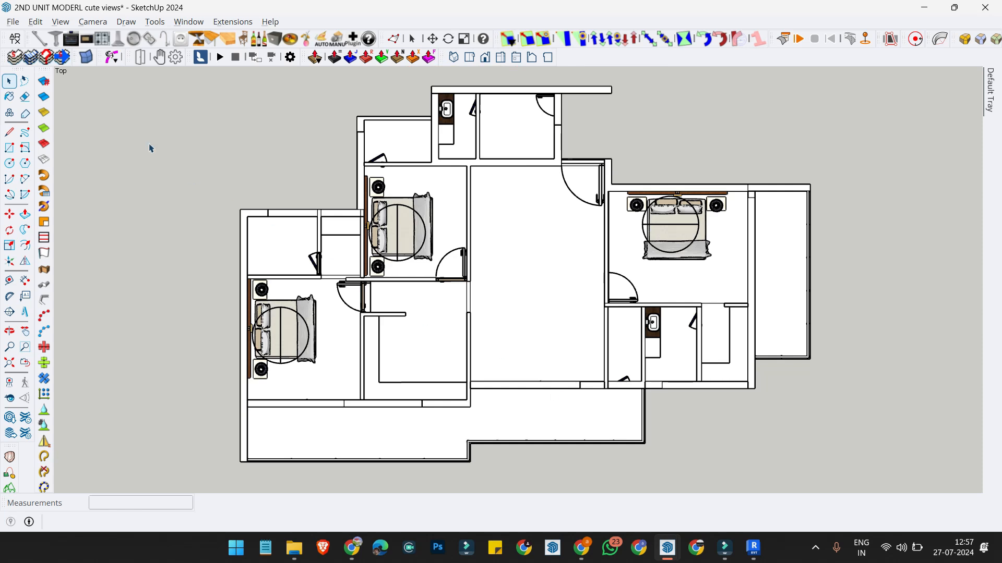
Step: Set the camera to Perspective and orbit the view
left_click(108, 25)
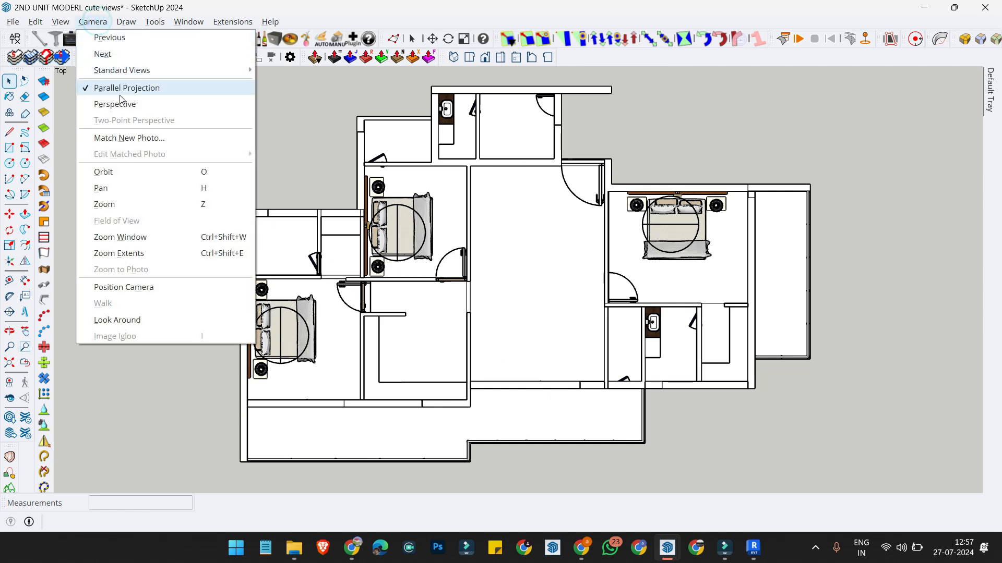
left_click(156, 103)
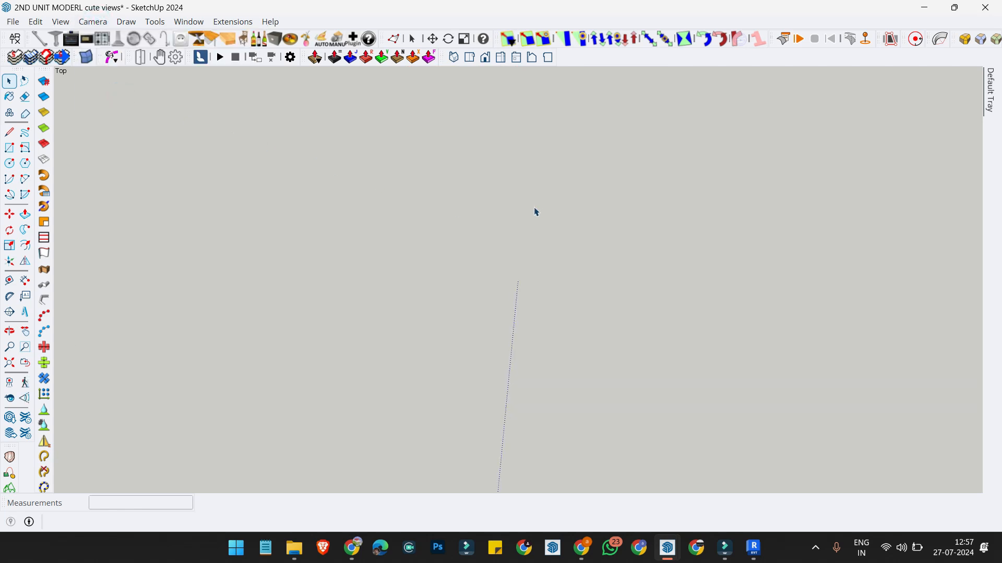
middle_click_drag(533, 207, 528, 156)
Step: Delete the stray line lying far from the apartment, near the model origin
left_click(12, 366)
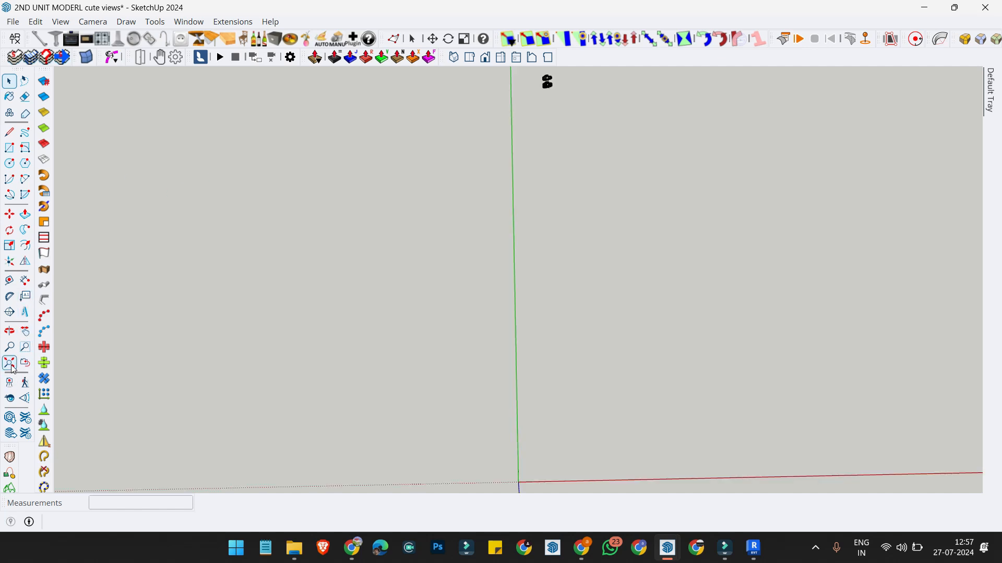
scroll(431, 330, "down", 2)
scroll(511, 411, "up", 2)
scroll(510, 414, "down", 2)
scroll(517, 454, "up", 3)
scroll(486, 451, "up", 5)
scroll(486, 417, "up", 5)
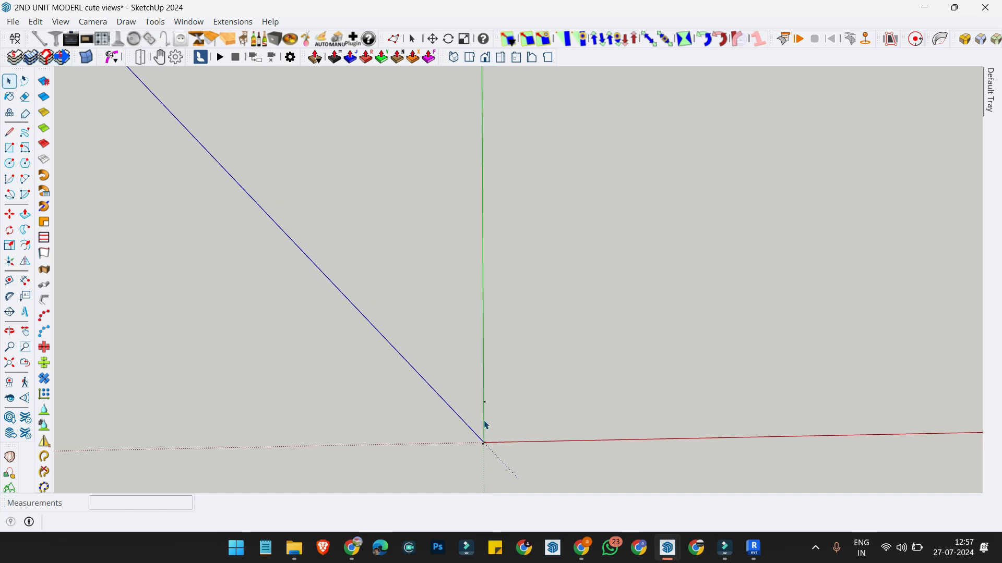
scroll(488, 416, "up", 8)
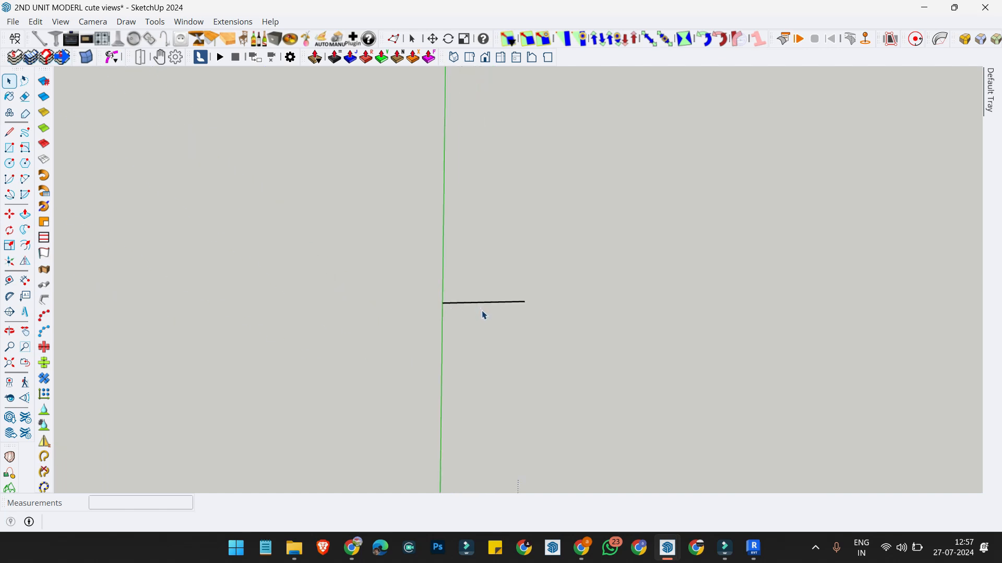
left_click_drag(269, 211, 767, 392)
key("Delete")
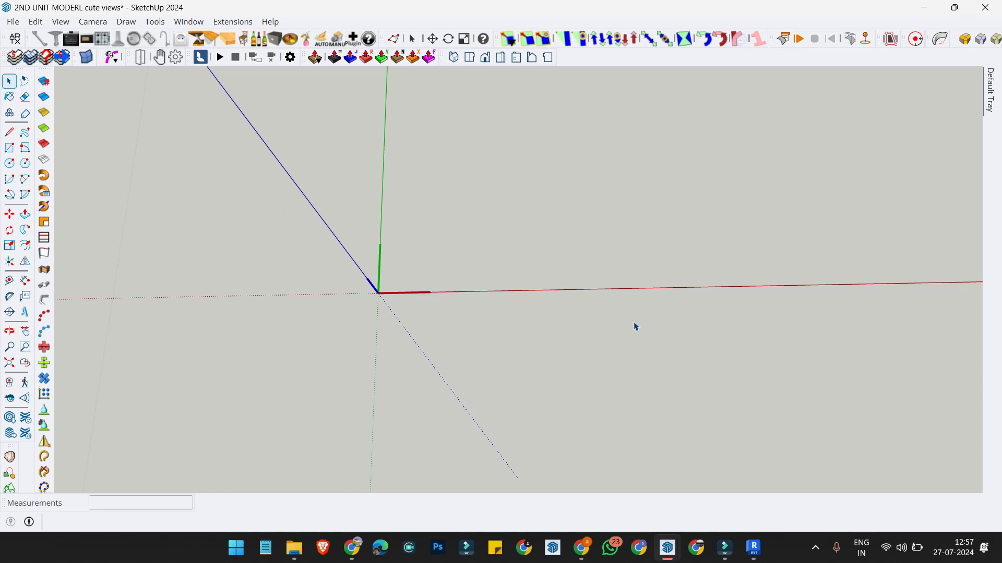
Step: Fit the whole model in view and examine the furnished apartment's walls in perspective from above
left_click(10, 363)
scroll(472, 261, "down", 10)
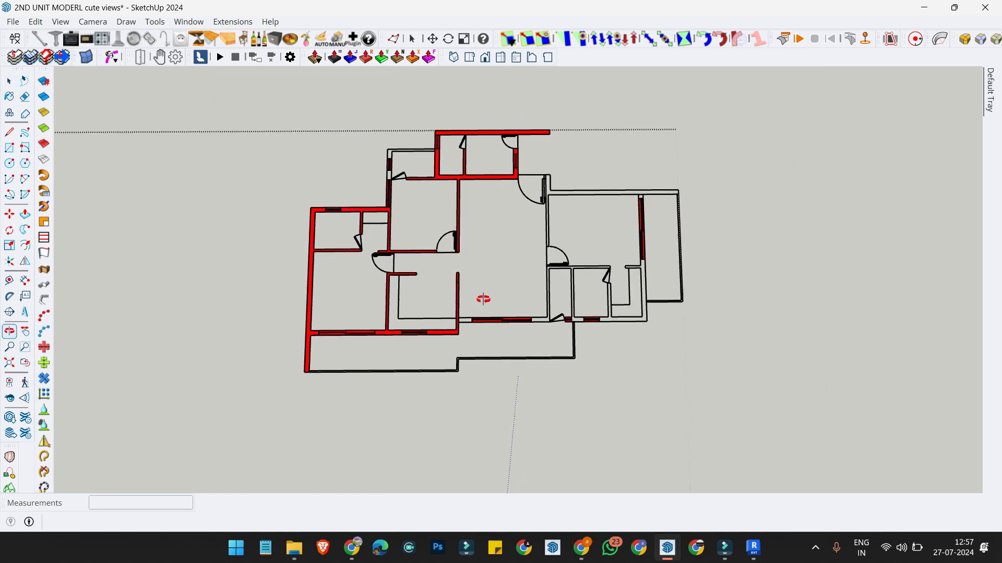
scroll(491, 333, "up", 10)
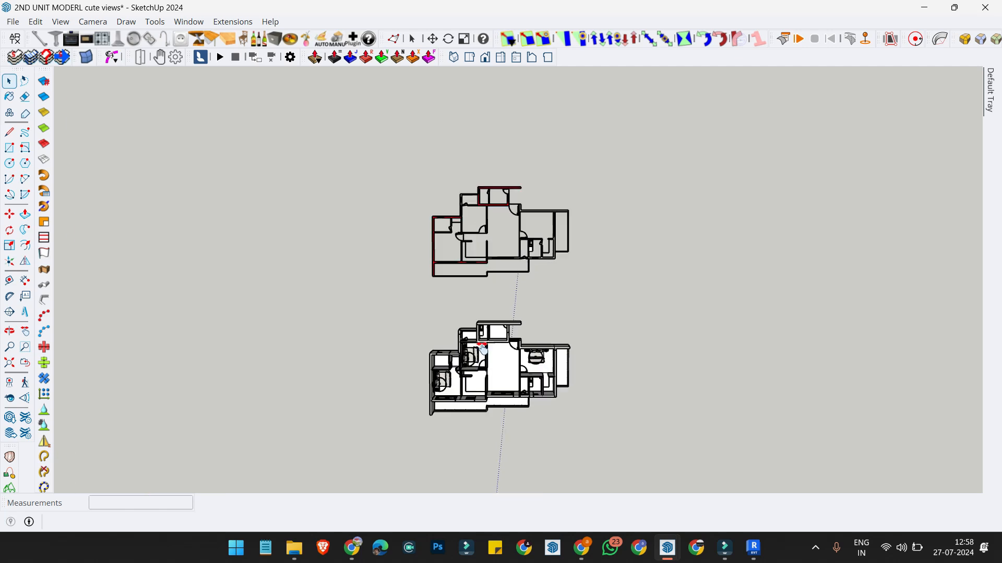
scroll(493, 303, "up", 5)
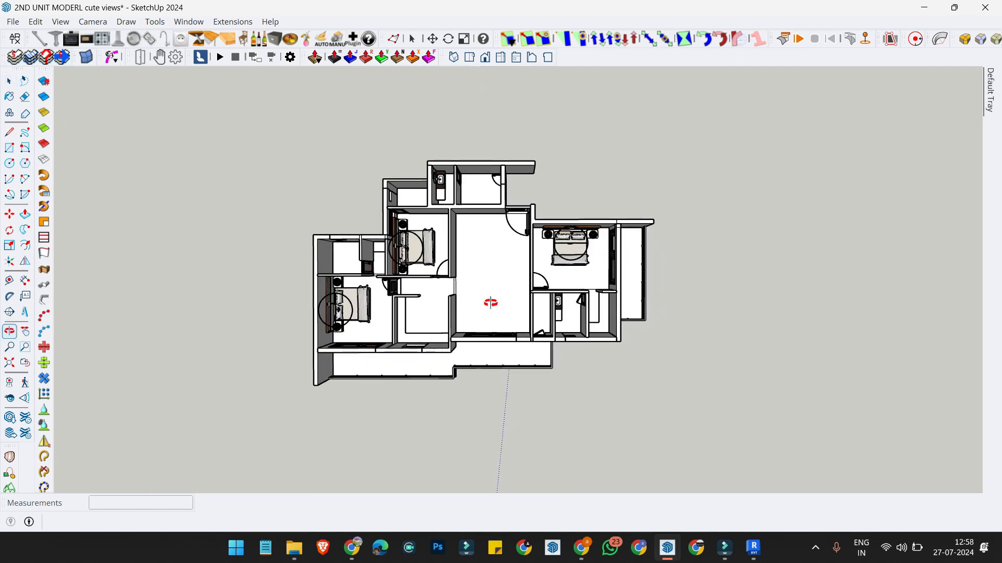
scroll(493, 303, "up", 1)
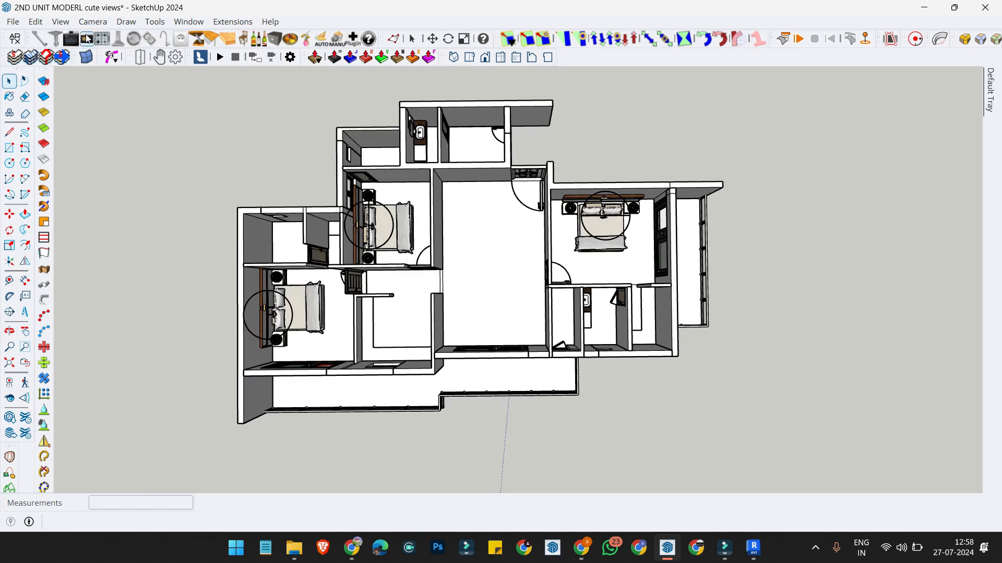
Step: Set the camera to Parallel Projection and back to Perspective to compare how the walls appear
left_click(94, 25)
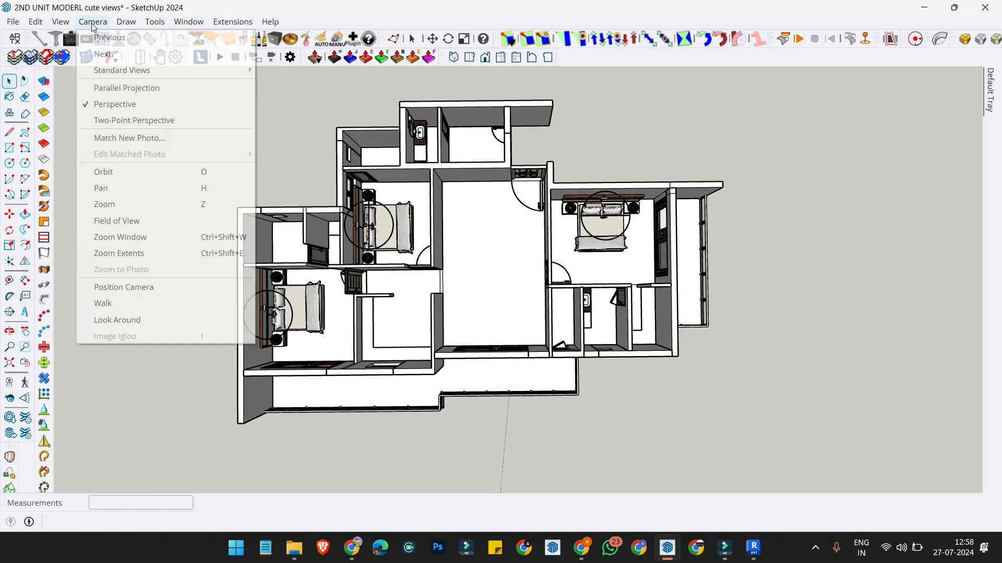
left_click(120, 106)
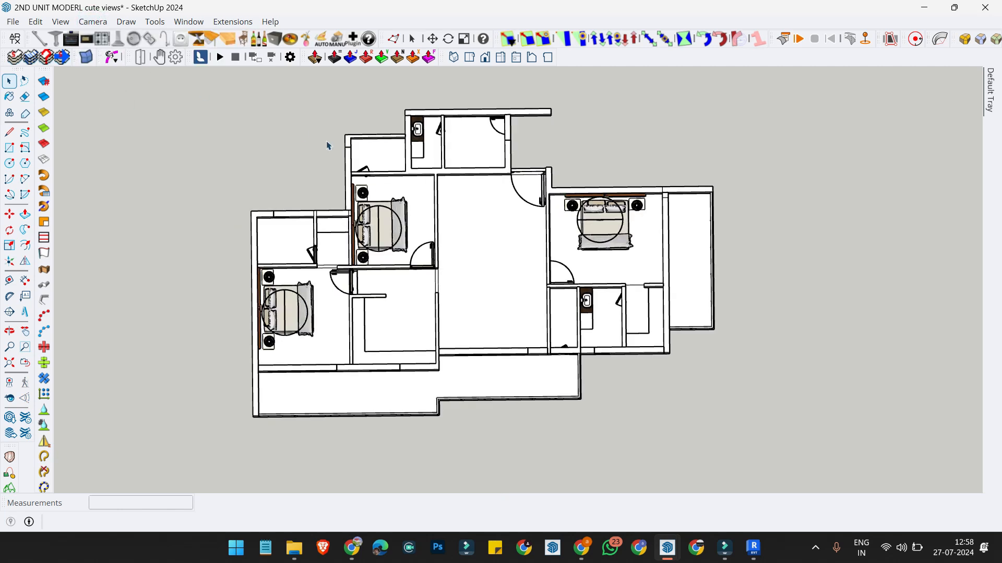
left_click(92, 21)
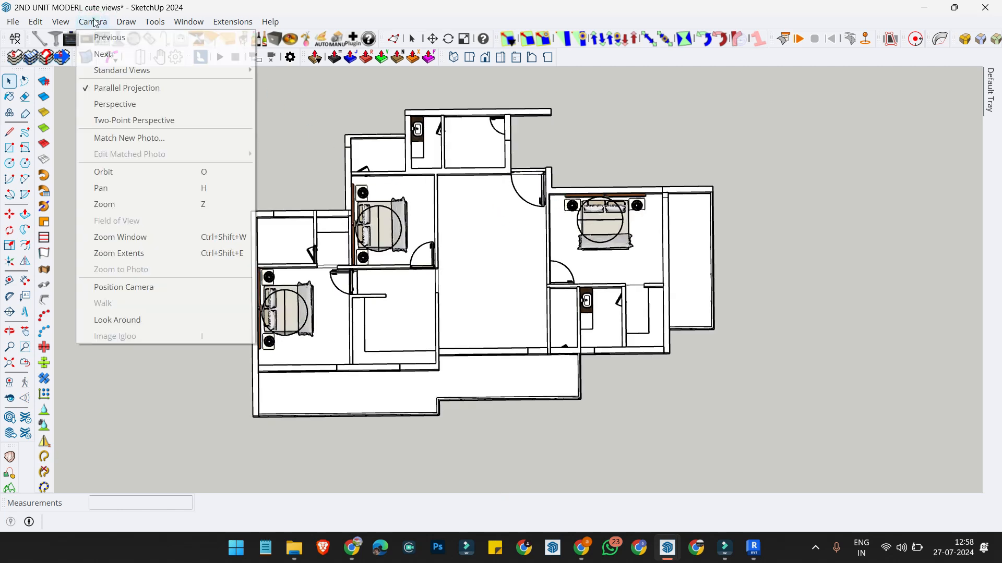
left_click(112, 101)
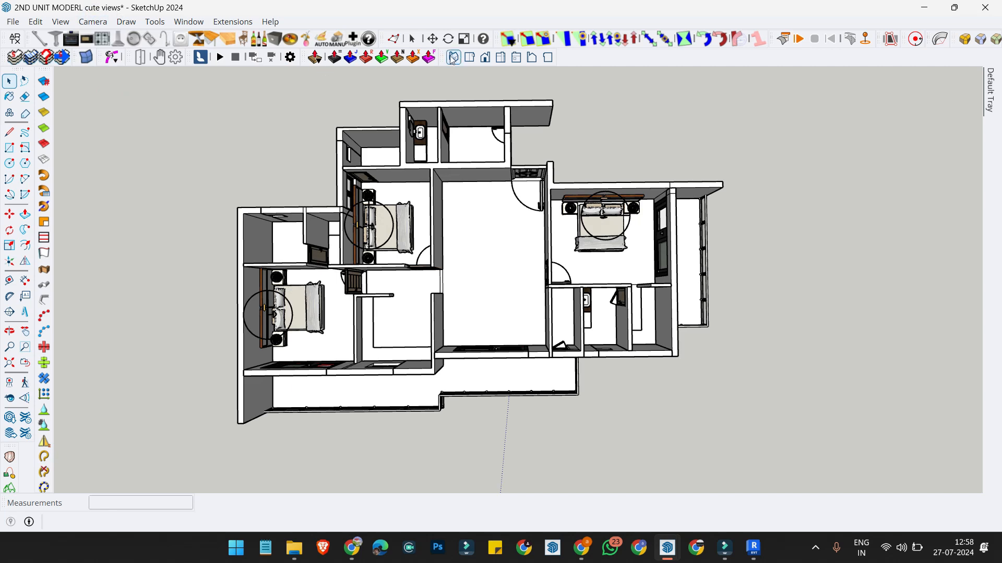
Step: Show the apartment in the standard Top view with the perspective camera and examine the layout
left_click(470, 58)
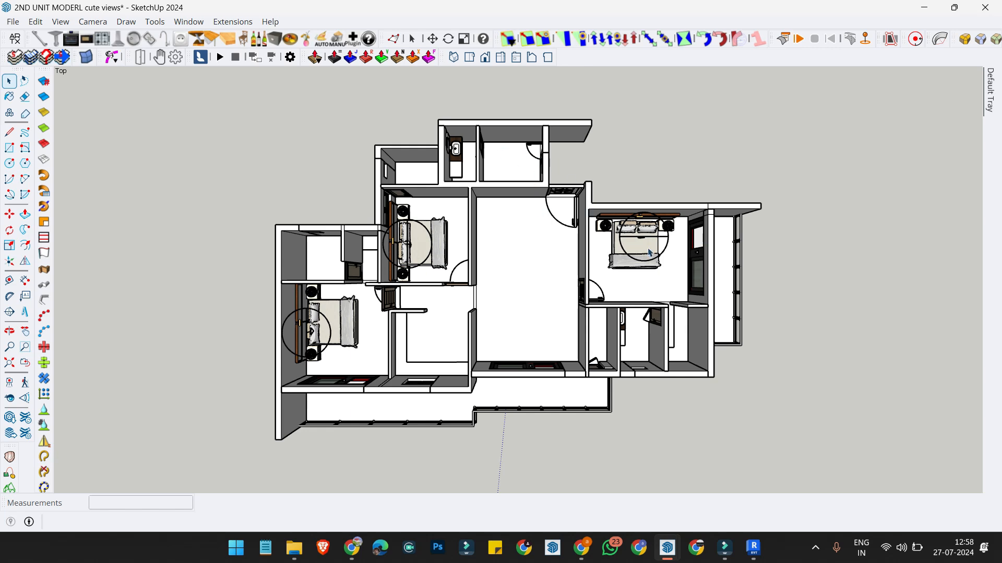
scroll(658, 267, "up", 4)
scroll(610, 214, "down", 3)
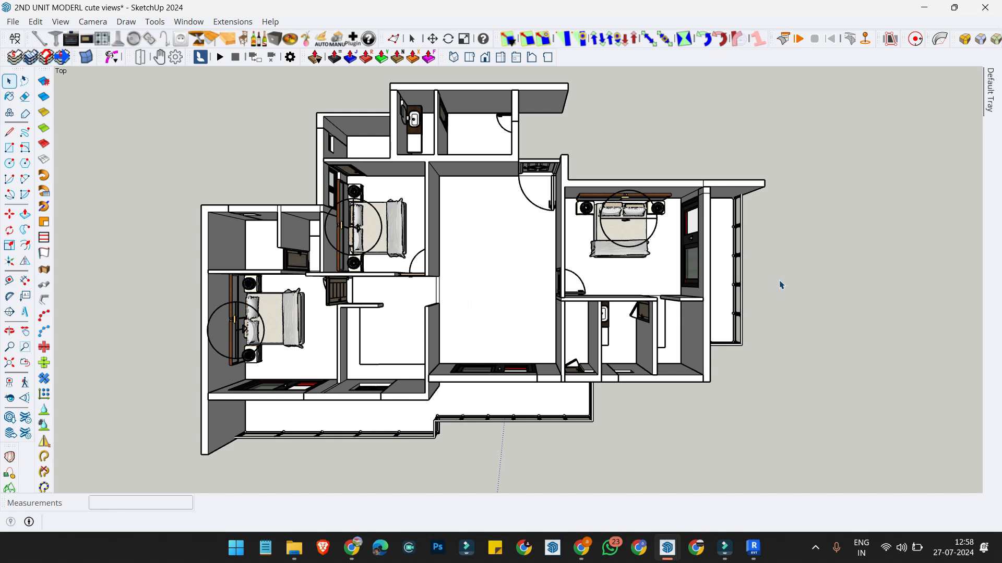
Step: Open the group containing the three beds for editing and select the bed set beside the main balcony
left_click(630, 204)
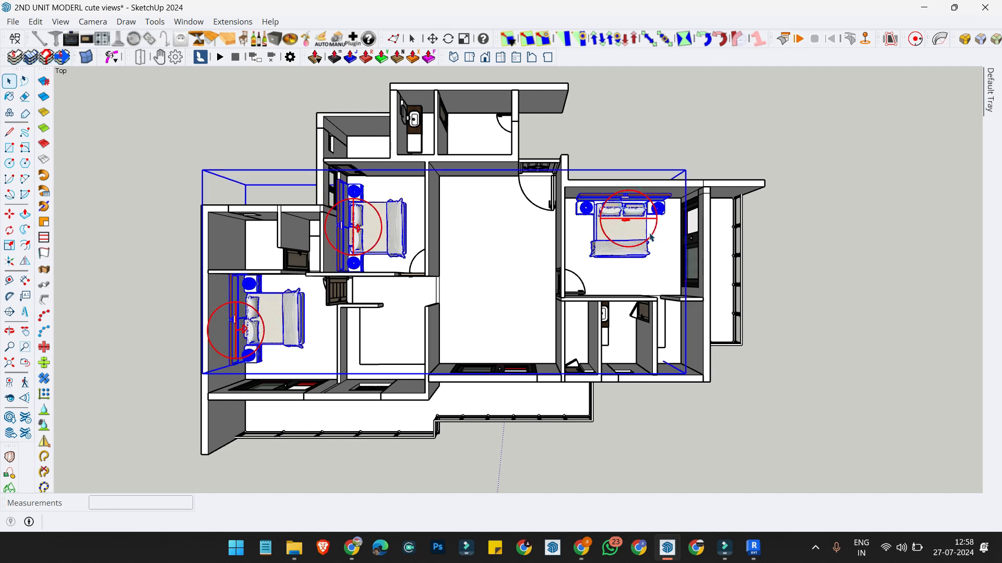
scroll(651, 237, "up", 1)
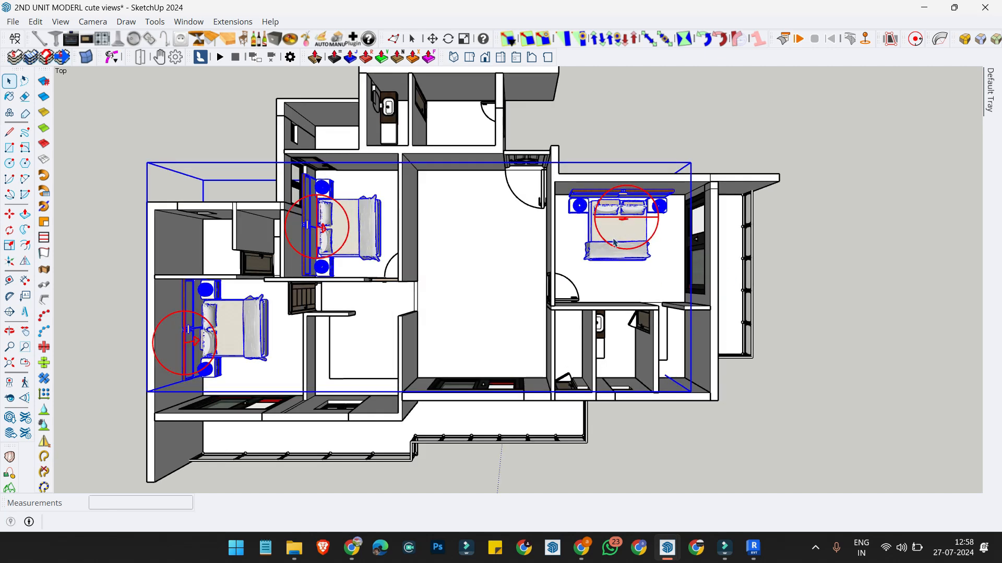
double_click(627, 240)
left_click(626, 240)
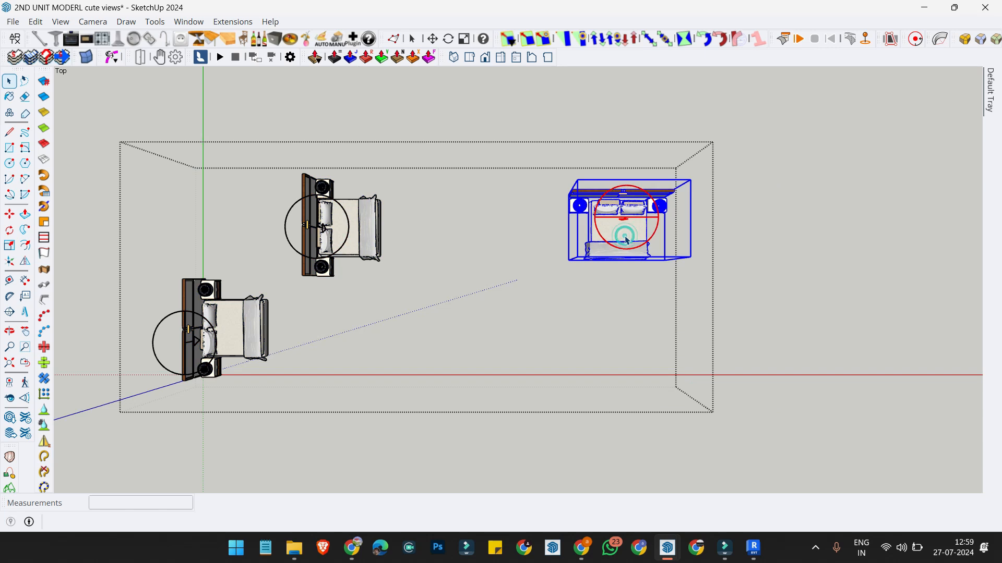
Step: Insert a bed from the Components Sampler into the open space beside the selected bed set
left_click(992, 80)
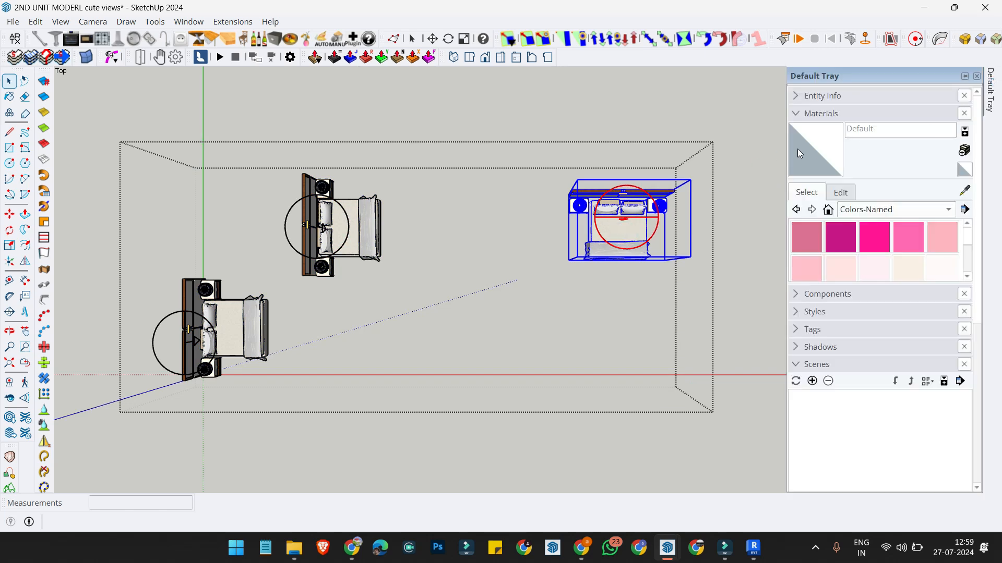
left_click(796, 114)
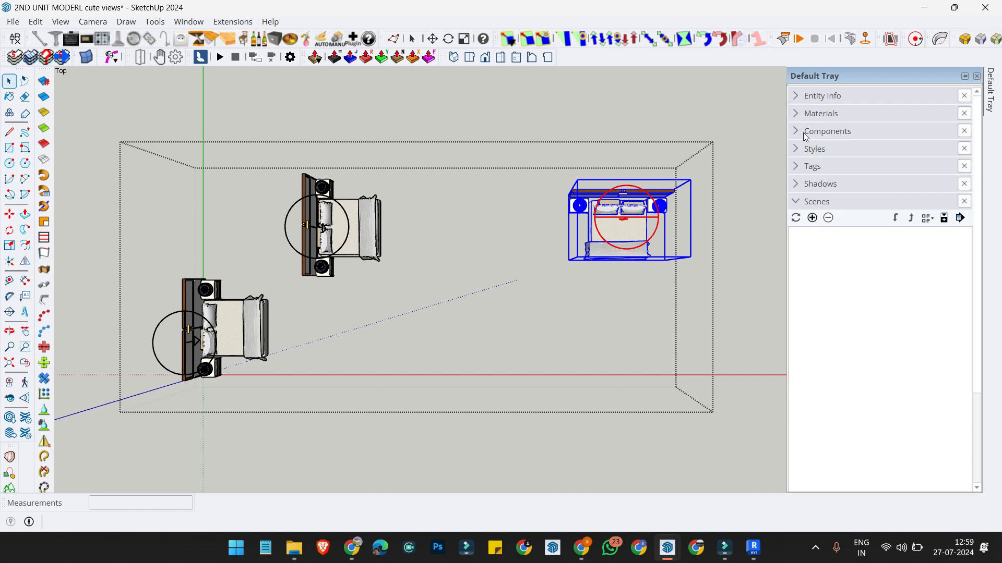
left_click(806, 132)
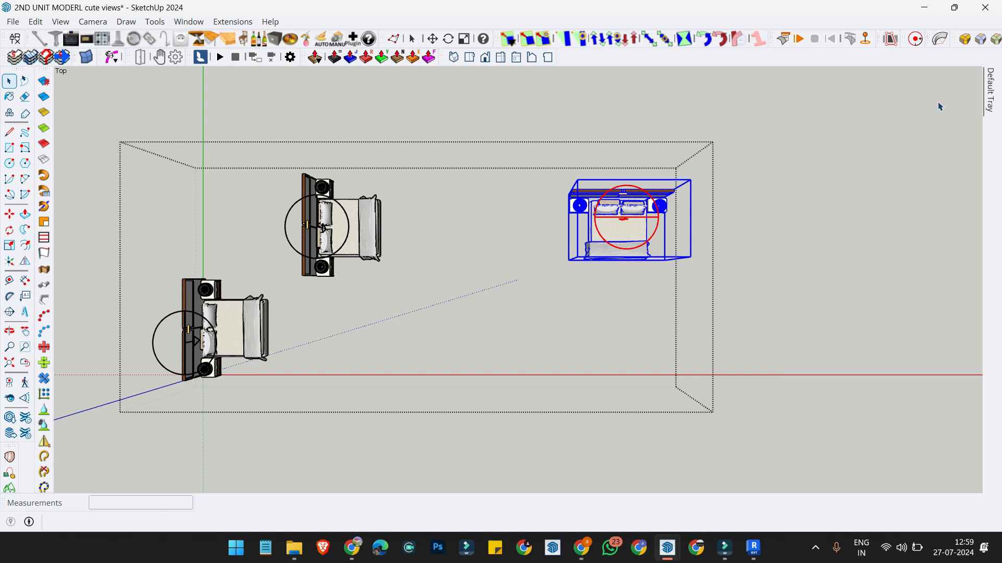
mouse_move(996, 104)
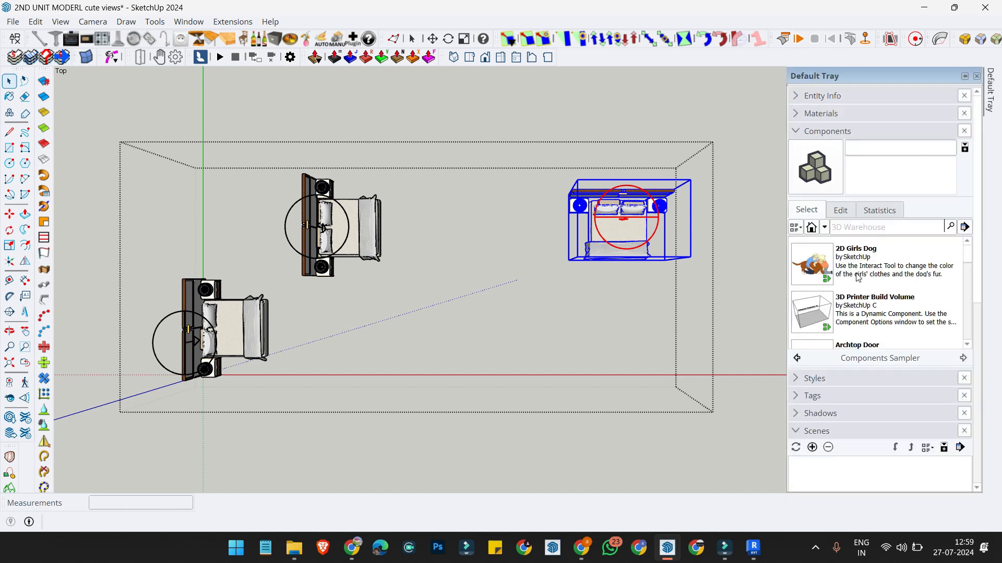
scroll(851, 297, "down", 2)
left_click(816, 327)
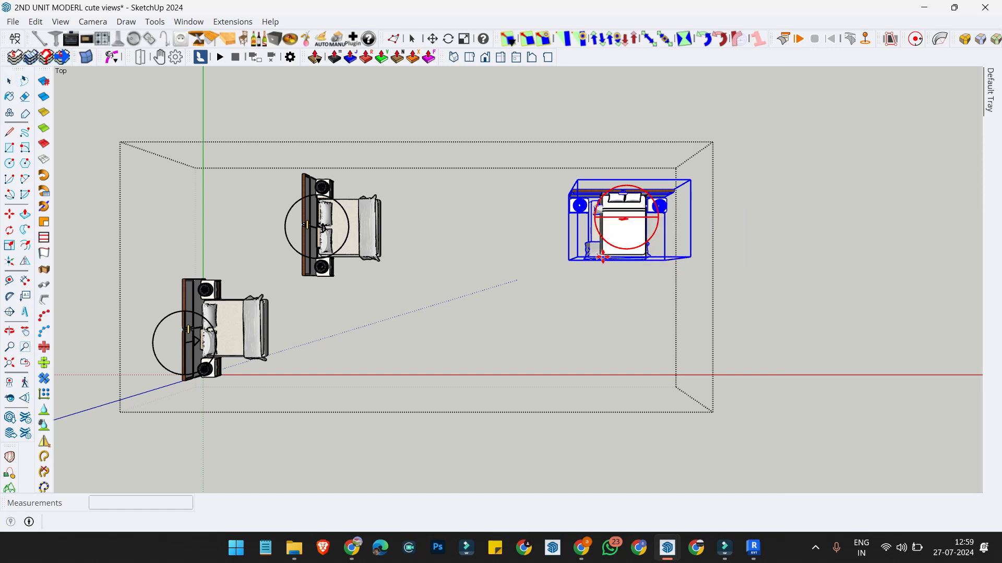
left_click(515, 308)
scroll(590, 286, "up", 2)
left_click(570, 249)
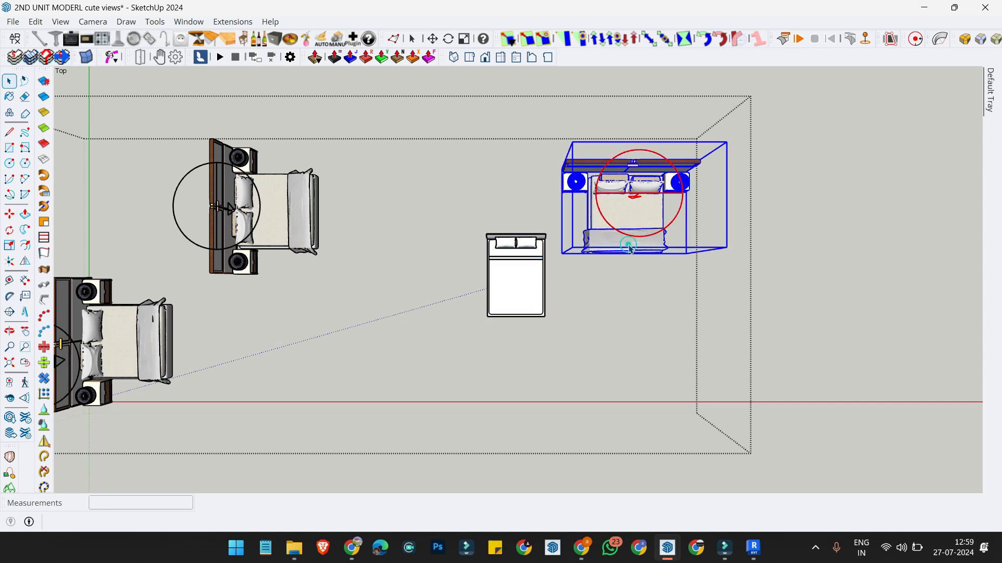
scroll(560, 237, "down", 2)
scroll(613, 246, "up", 2)
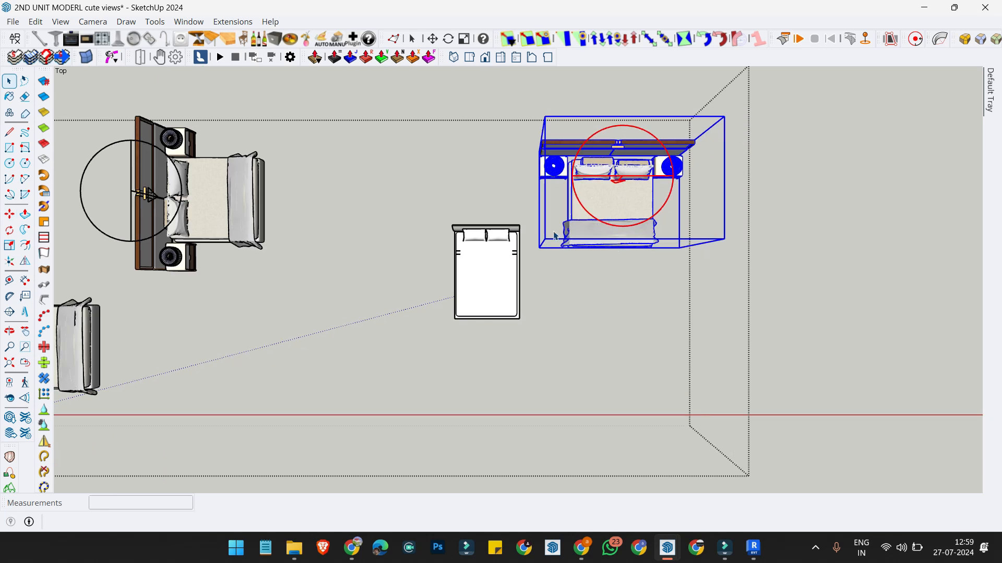
key("Escape")
Step: Switch to Revit's {3D} view and select the wider main door in the left door pair of the outer wall
key("alt+Tab")
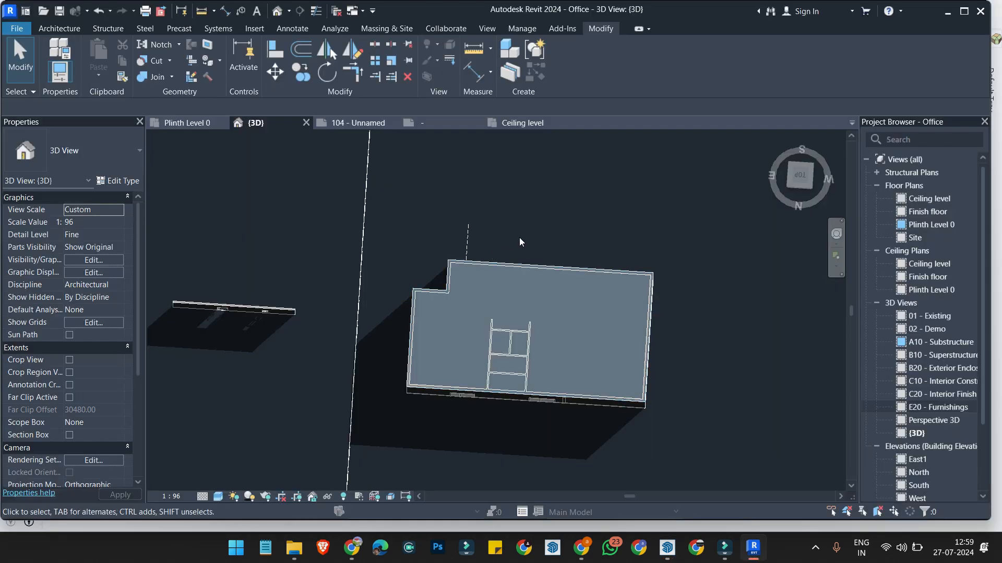
middle_click_drag(519, 329, 497, 402, "shift")
scroll(497, 402, "up", 5)
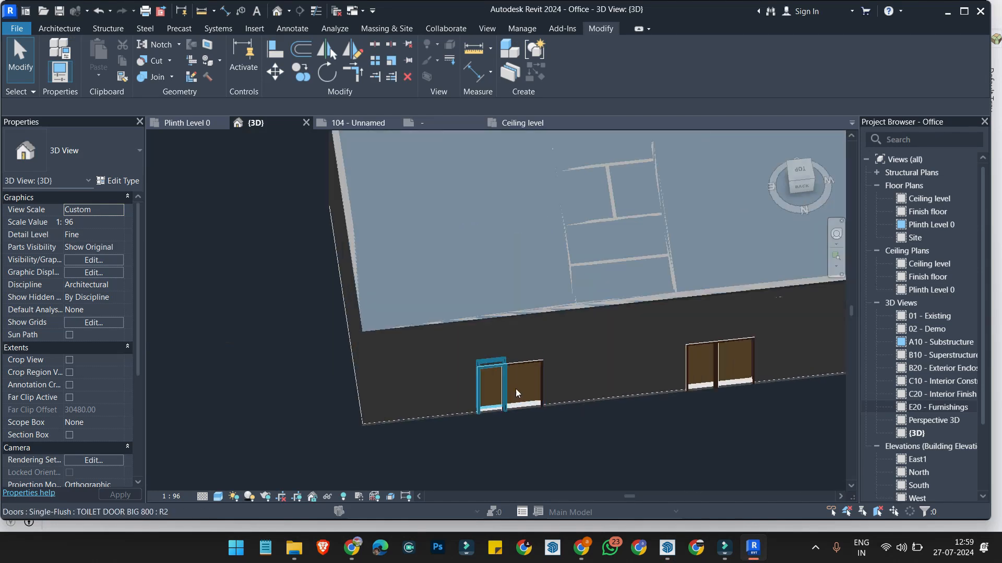
left_click(526, 373)
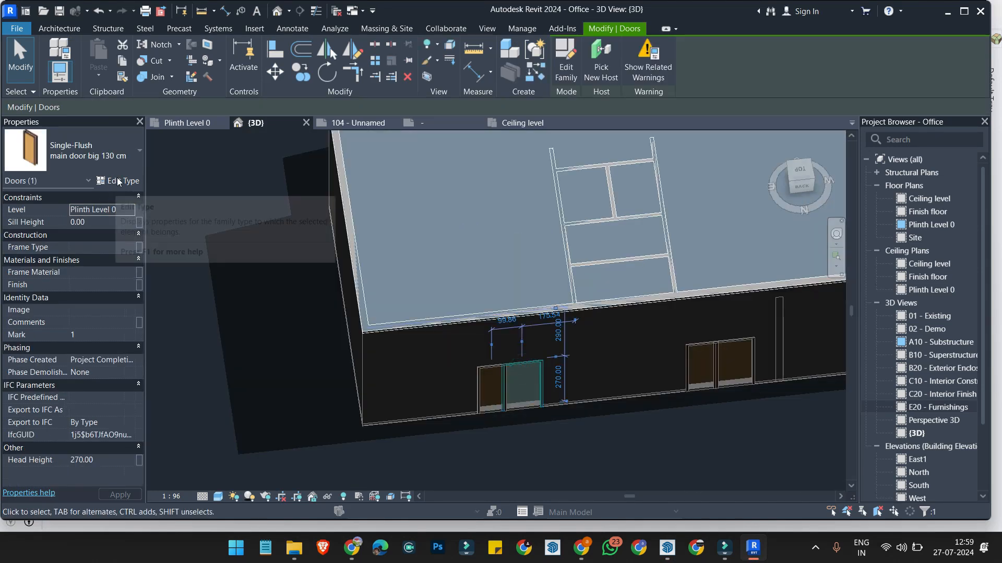
Step: Browse the door types available for the selected main door, keep its current type, and clear the selection
left_click(118, 181)
key("Escape")
left_click(124, 155)
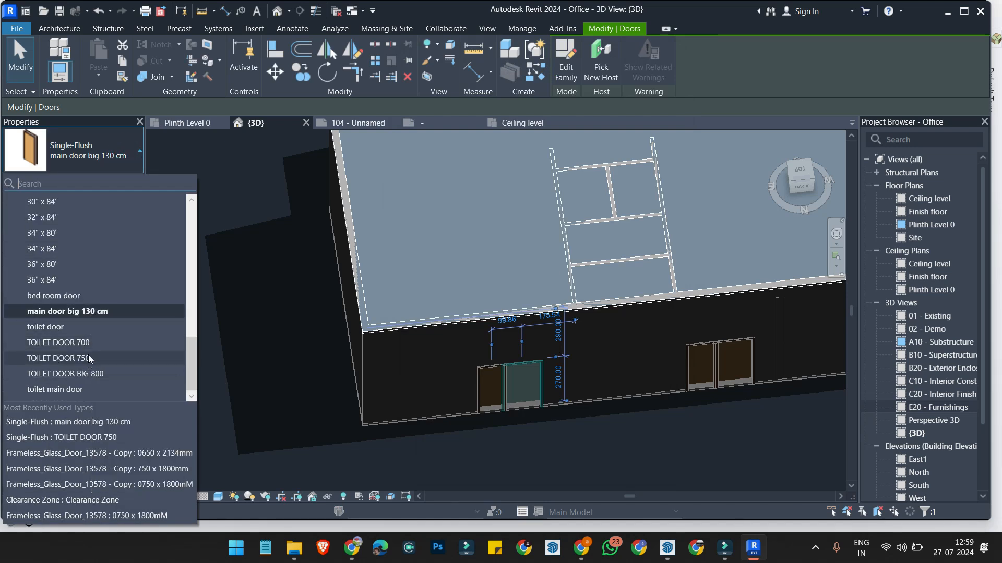
scroll(88, 354, "up", 4)
key("Escape")
key("Escape")
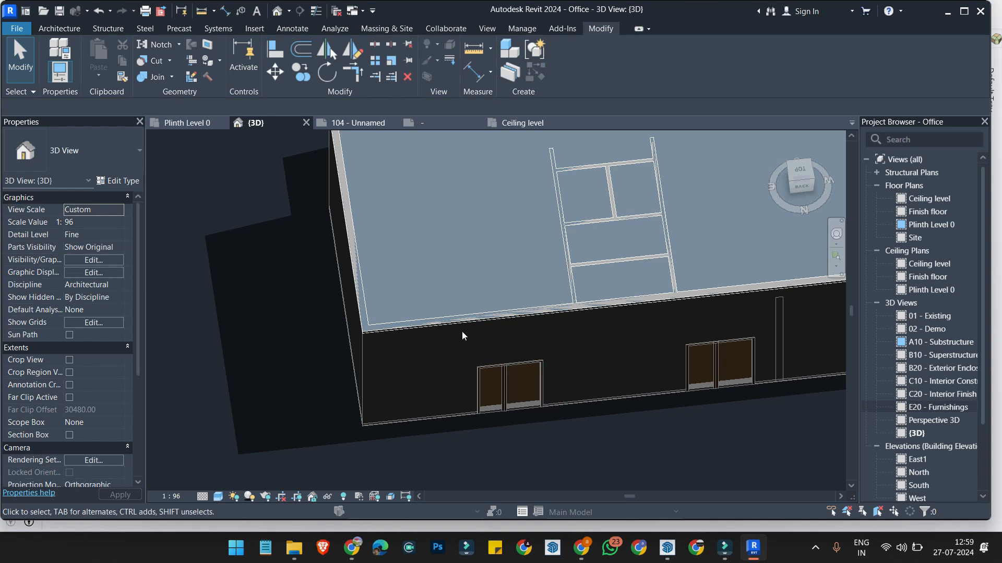
Step: Load the one-seat sofa family from the Sofa folder into the project
left_click(63, 30)
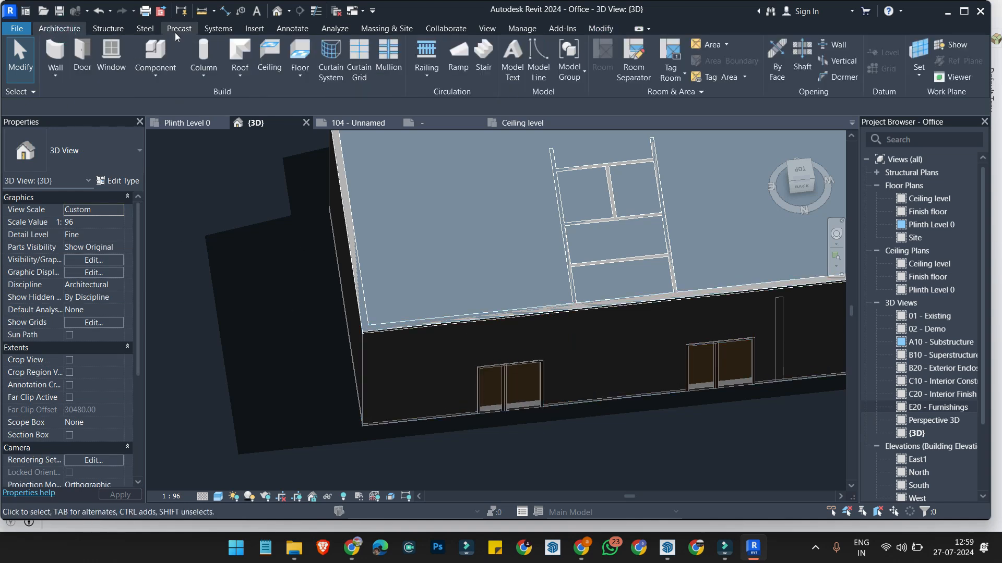
left_click(255, 30)
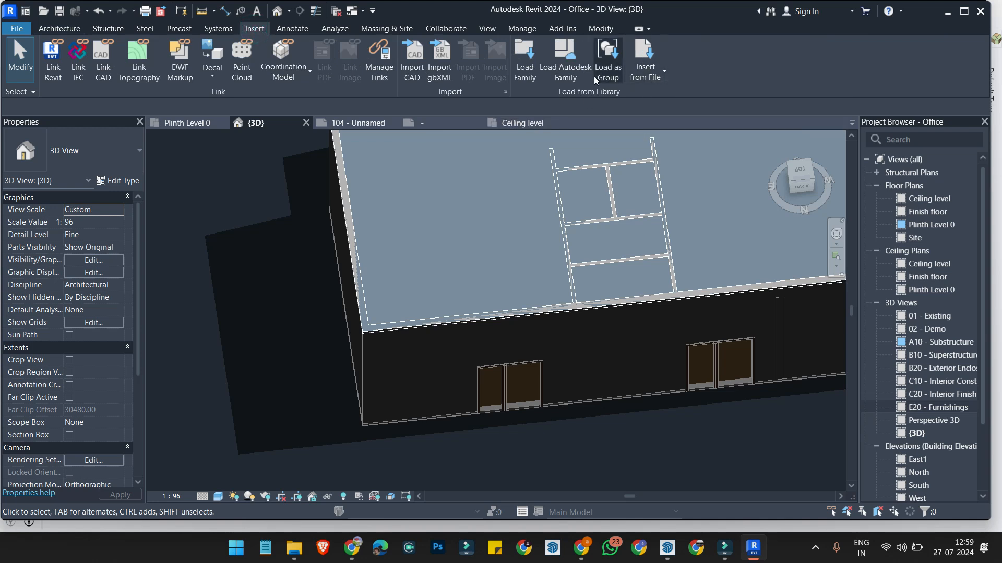
left_click(528, 69)
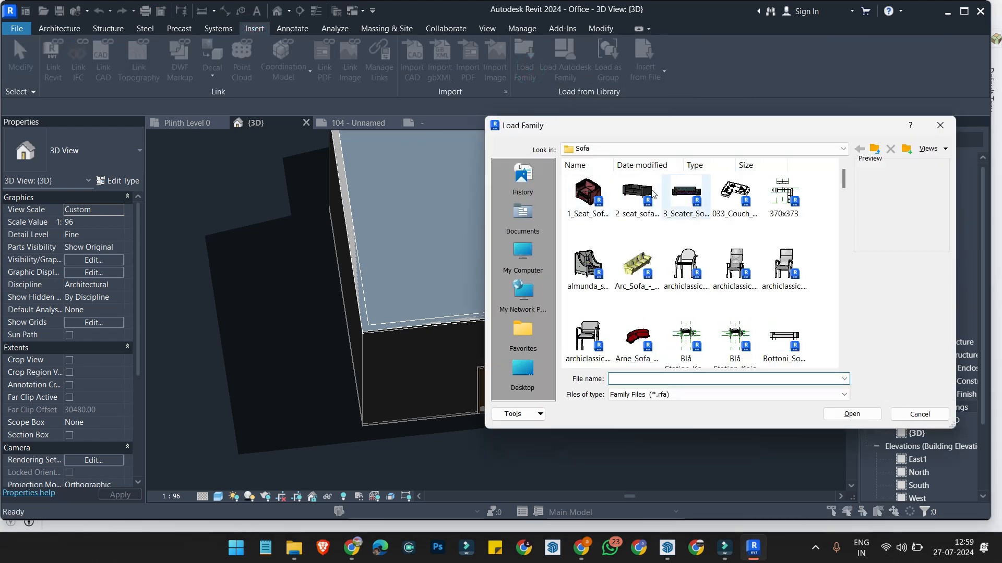
double_click(599, 196)
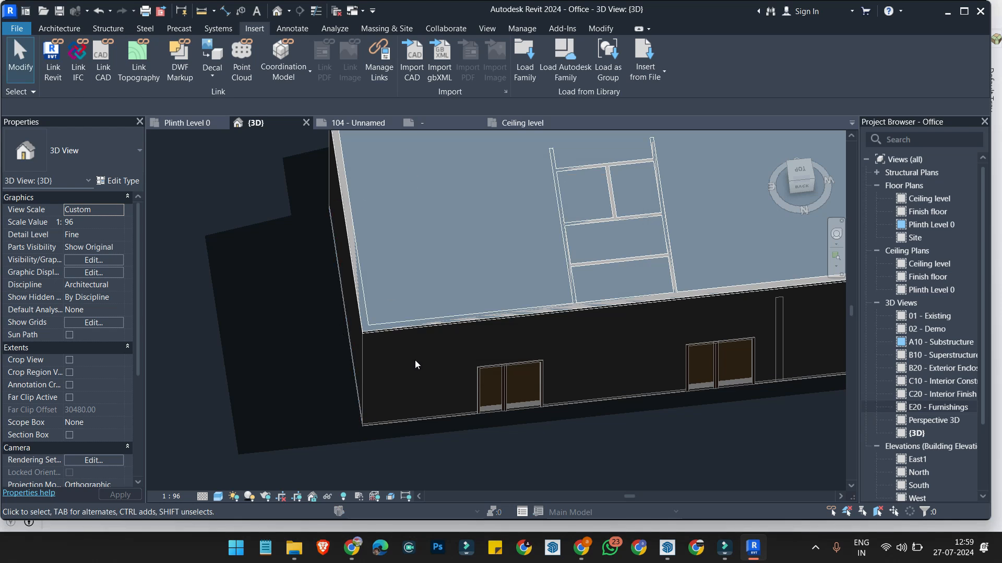
Step: Select the chair behind the desk beside the meeting room in the Plinth Level 0 plan and browse its available furniture types
left_click(186, 127)
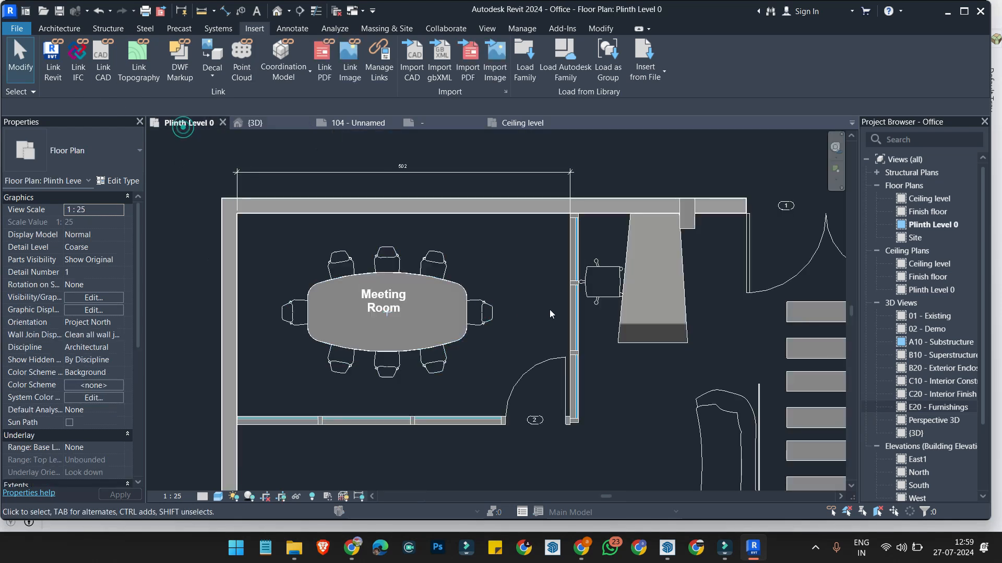
scroll(591, 289, "up", 3)
left_click(583, 277)
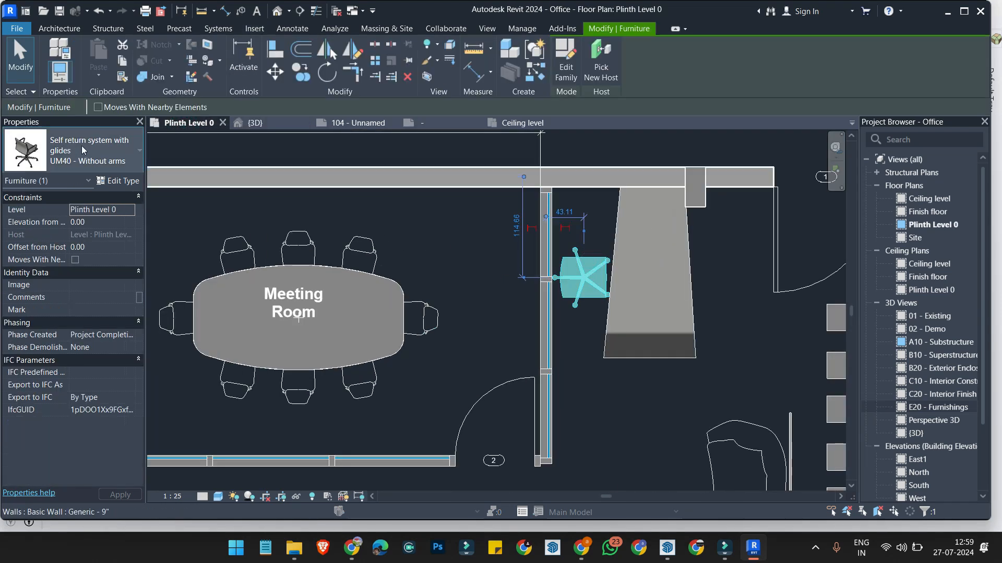
left_click(81, 147)
scroll(67, 347, "up", 10)
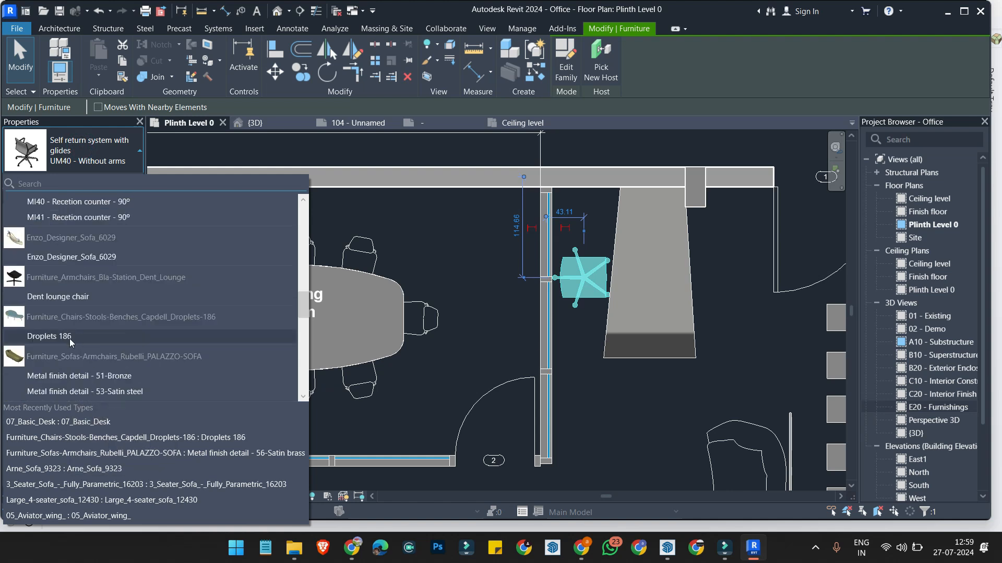
left_click(602, 62)
Step: Load the family Chair_Bailou_Lema_17506.rfa from the Sofa folder into the project
left_click(59, 29)
left_click(253, 28)
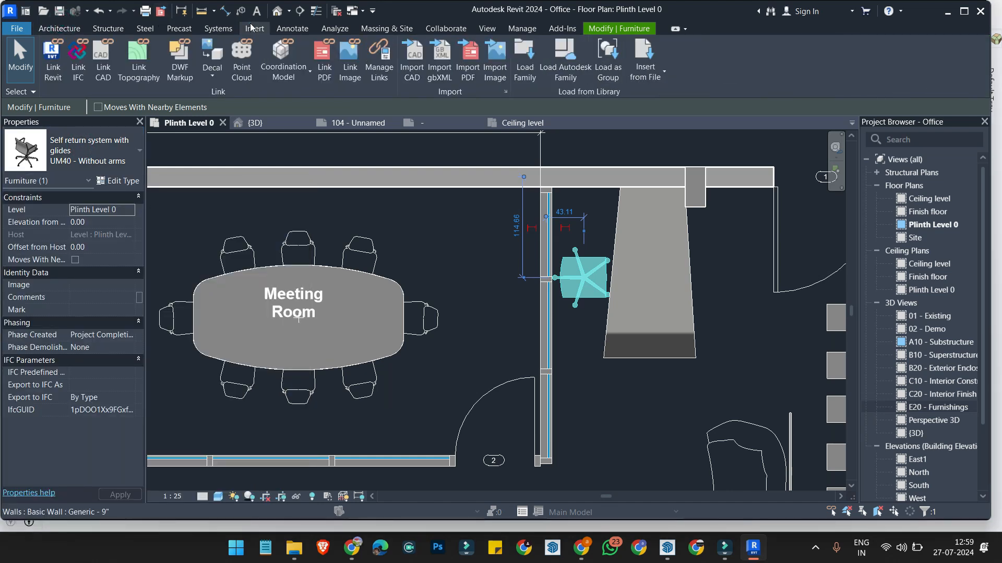
left_click(524, 57)
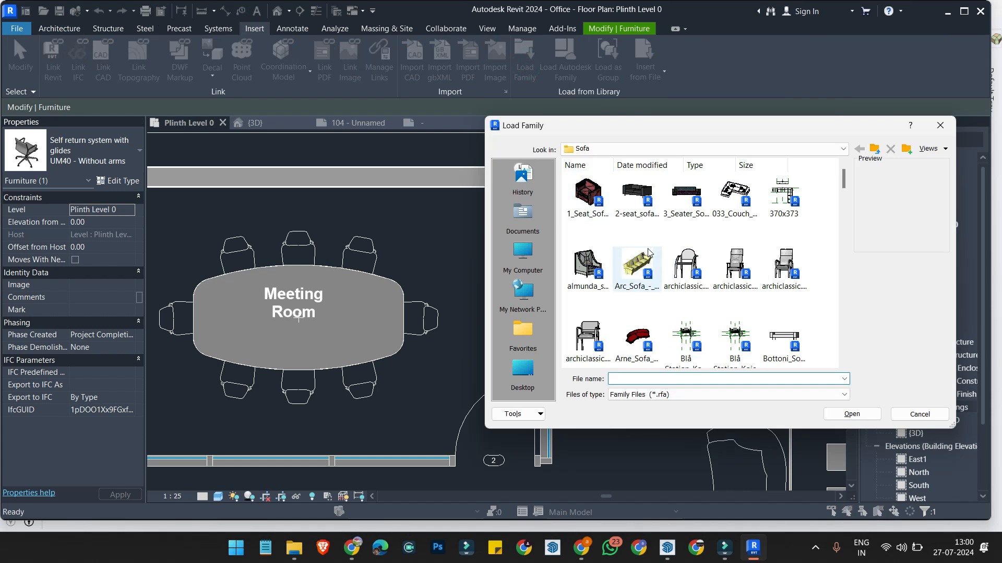
left_click(594, 235)
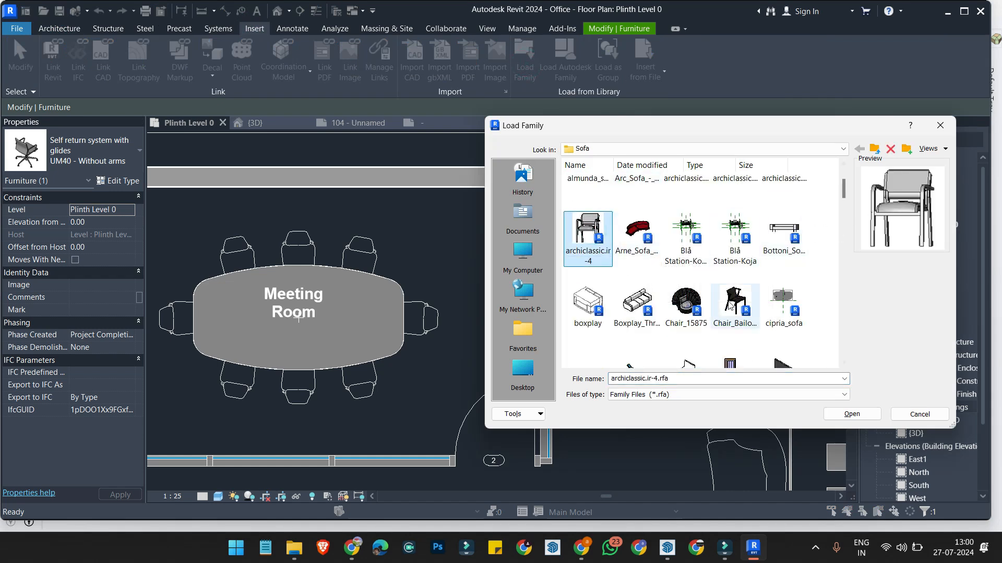
left_click(741, 302)
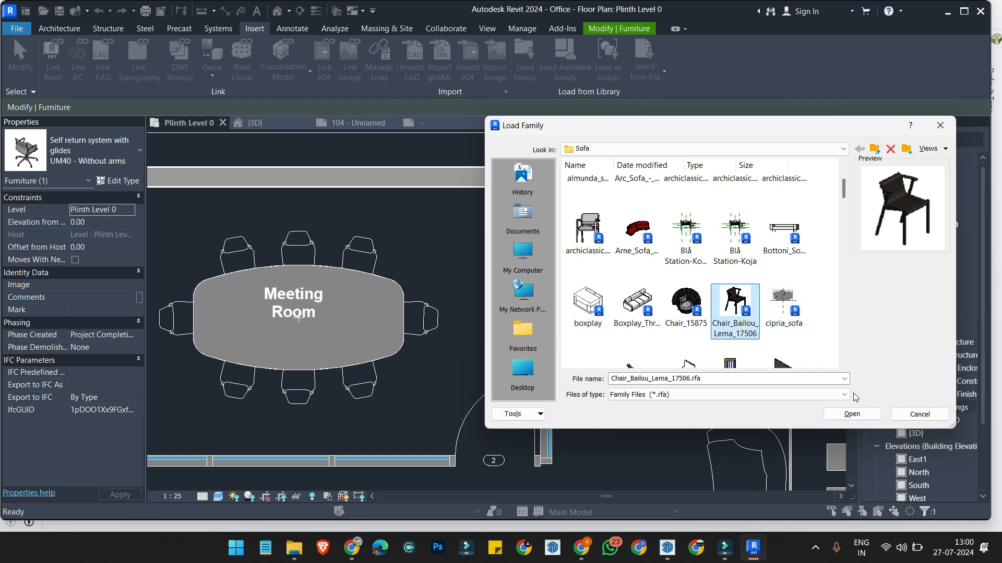
left_click(842, 415)
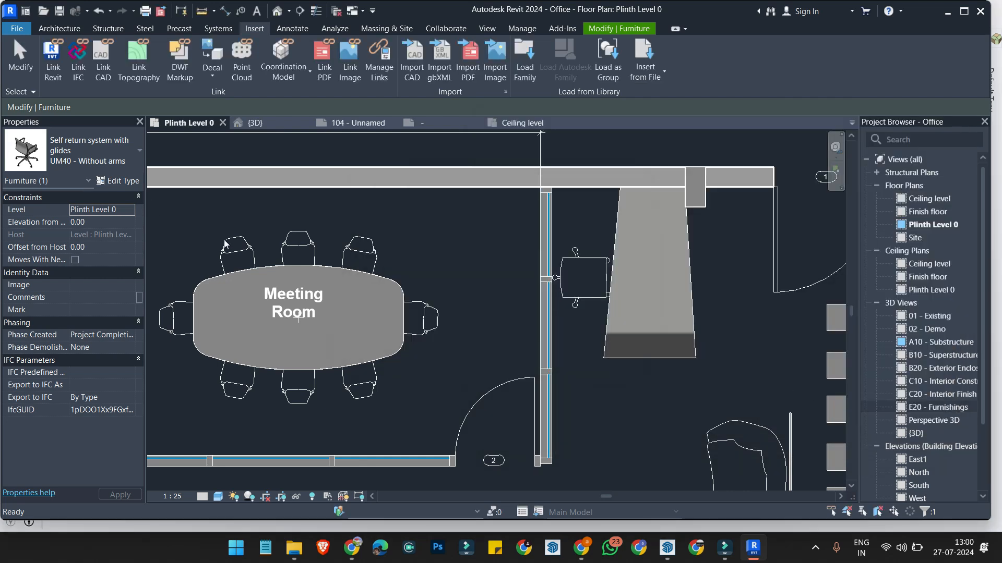
Step: Enable the section box in the {3D} view and adjust its vertical extent to cut away the building's roof
left_click(582, 280)
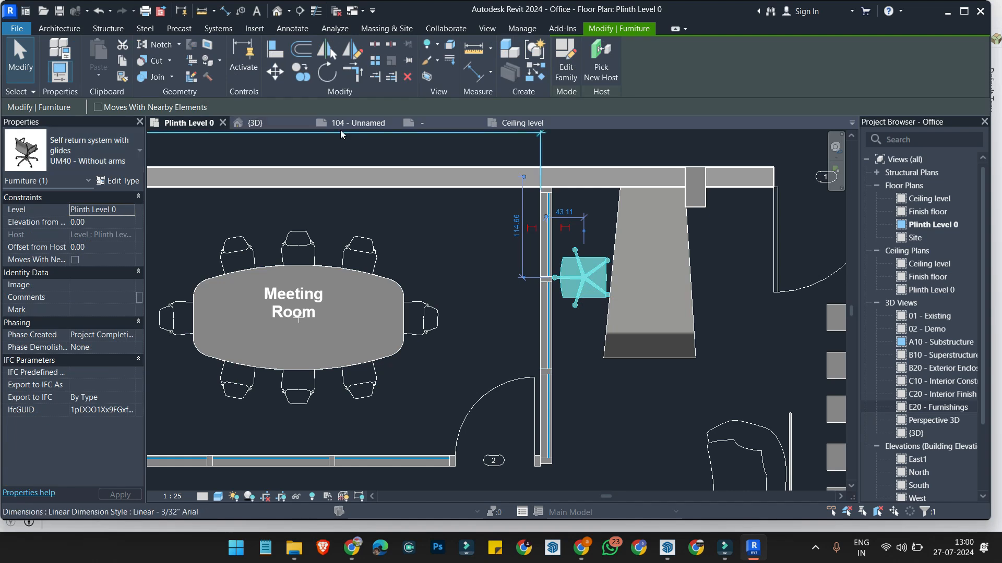
left_click(253, 123)
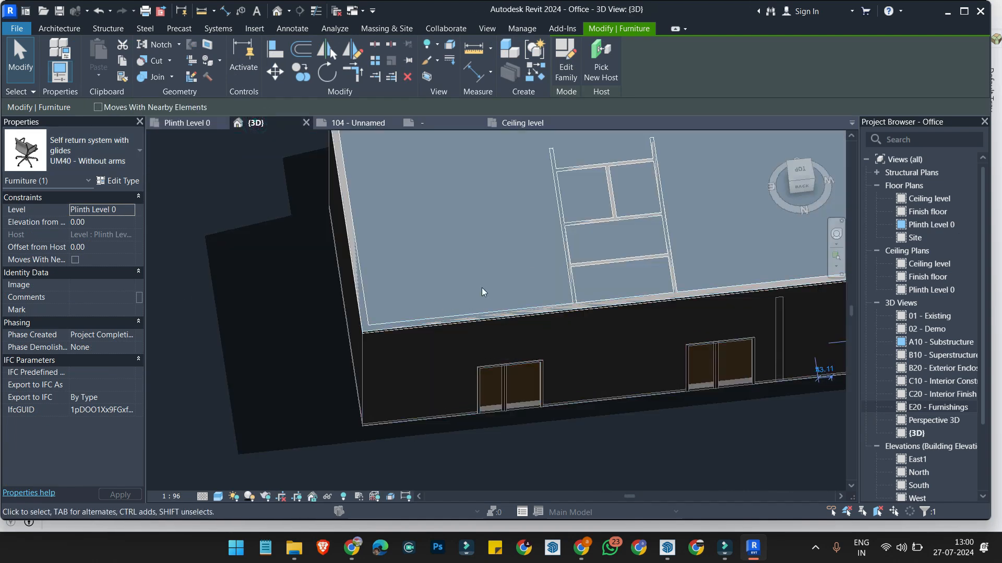
scroll(481, 291, "down", 5)
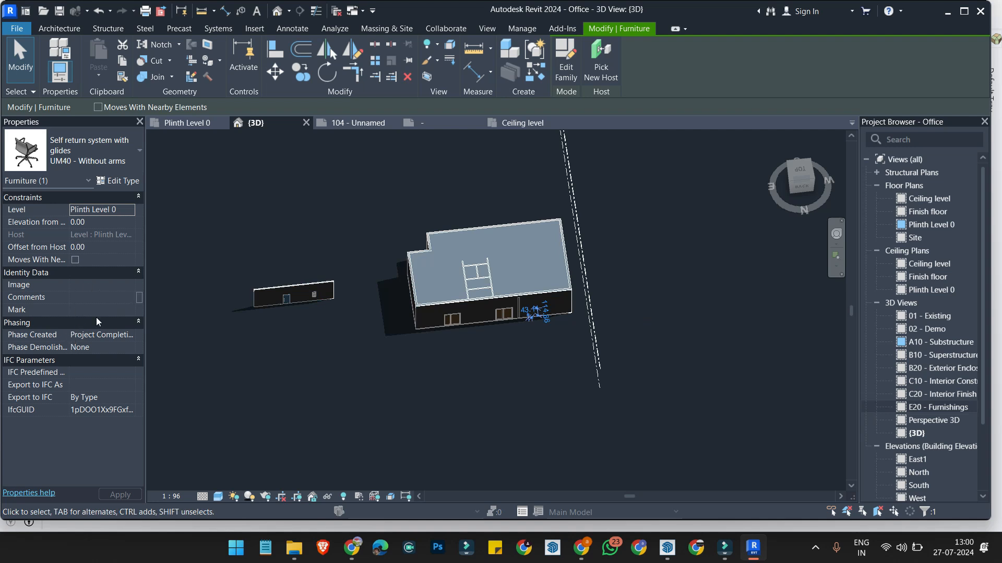
key("Escape")
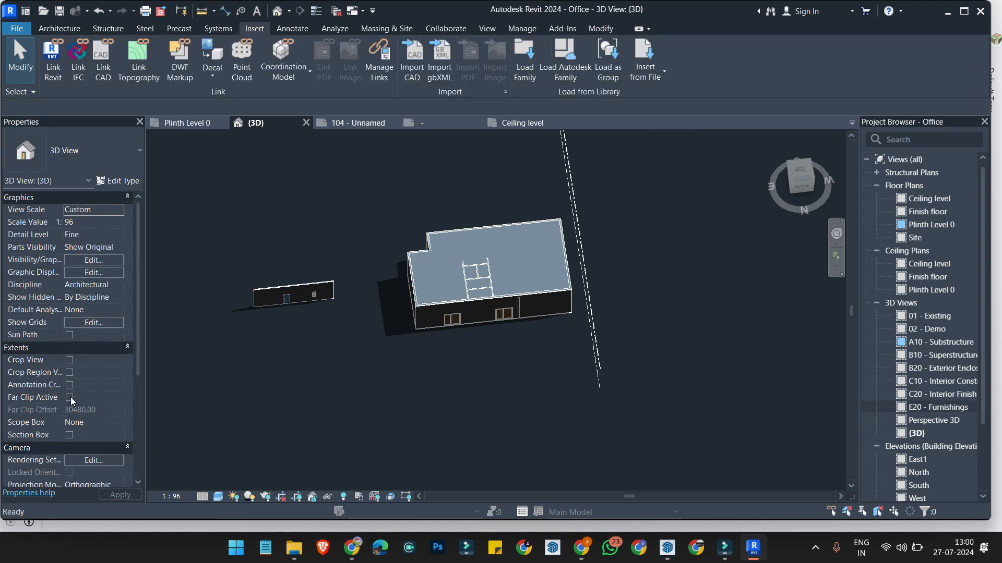
left_click(68, 436)
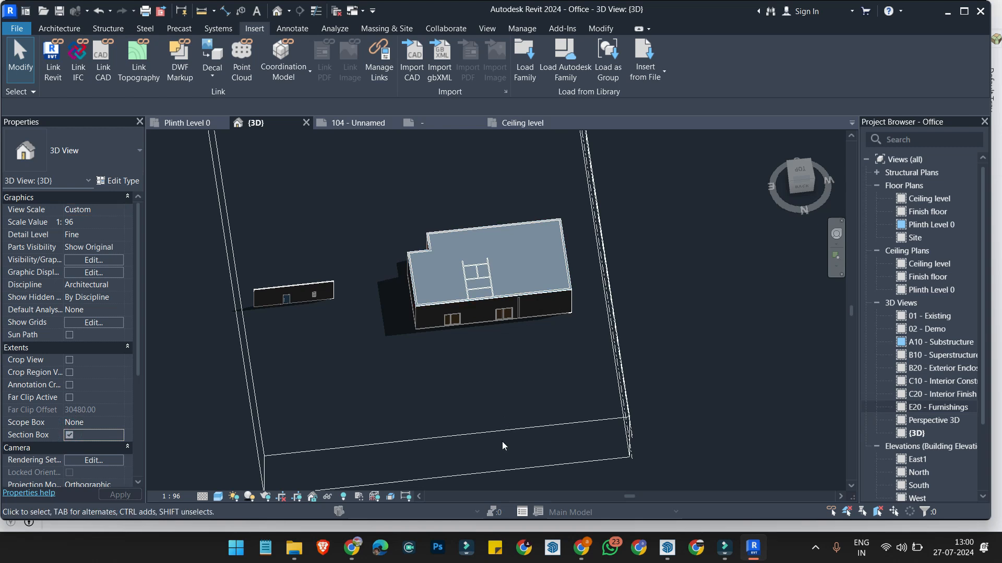
left_click(508, 435)
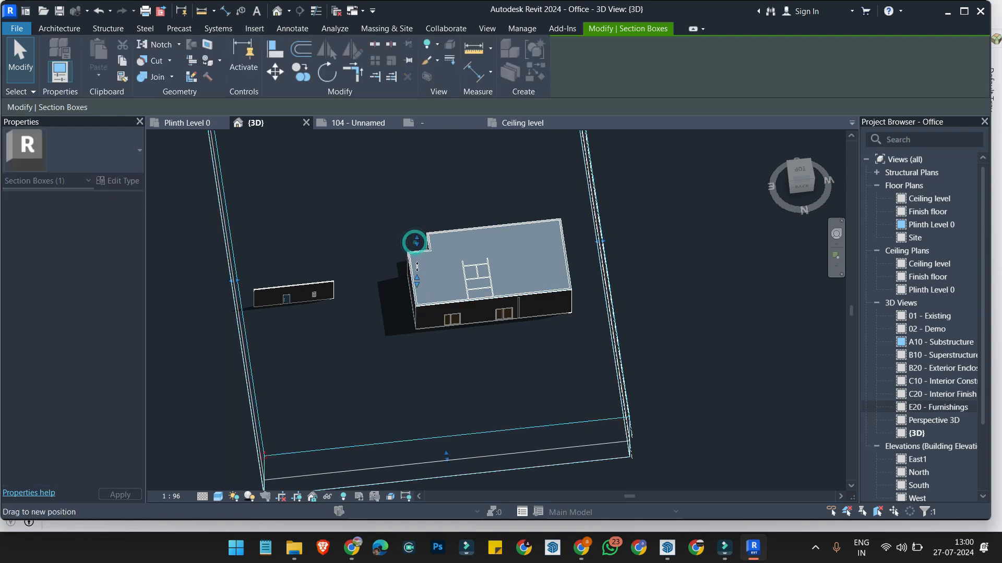
left_click_drag(419, 273, 414, 242)
Step: Select the chair behind the desk beside the glazed meeting room in the cutaway 3D view
scroll(420, 270, "up", 4)
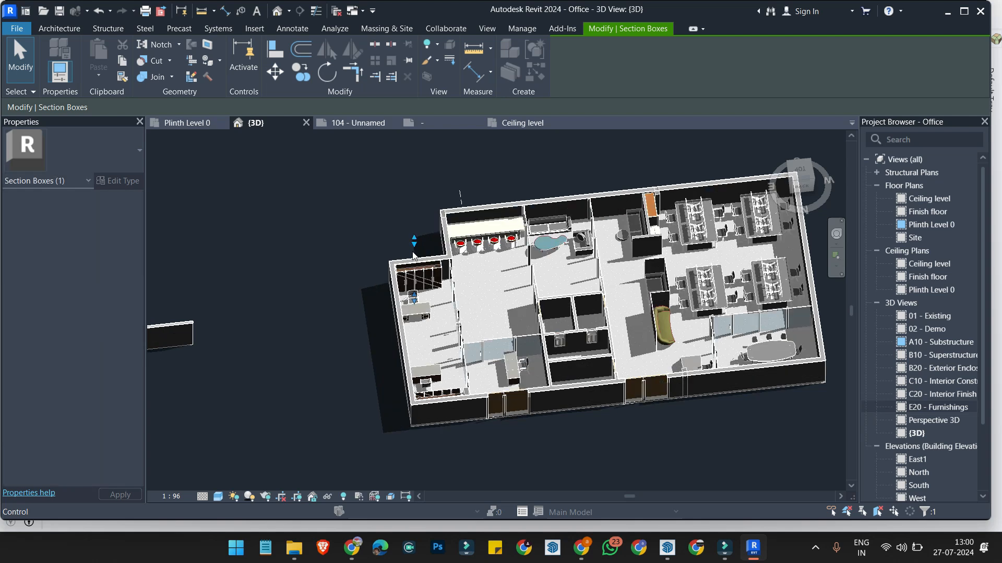
middle_click_drag(533, 308, 356, 360, "shift")
scroll(366, 345, "up", 5)
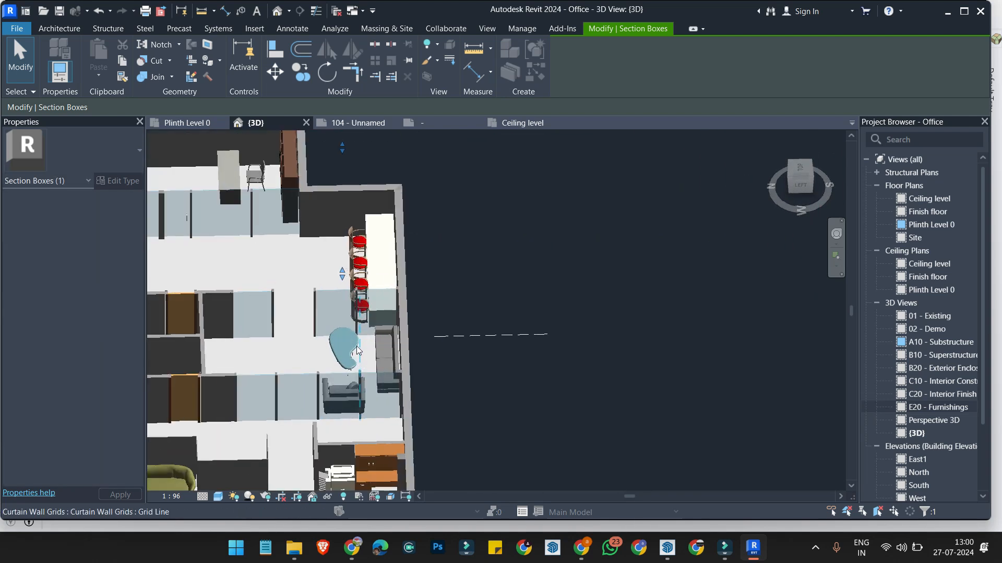
scroll(383, 331, "down", 5)
middle_click_drag(456, 360, 347, 324, "shift")
scroll(350, 313, "up", 10)
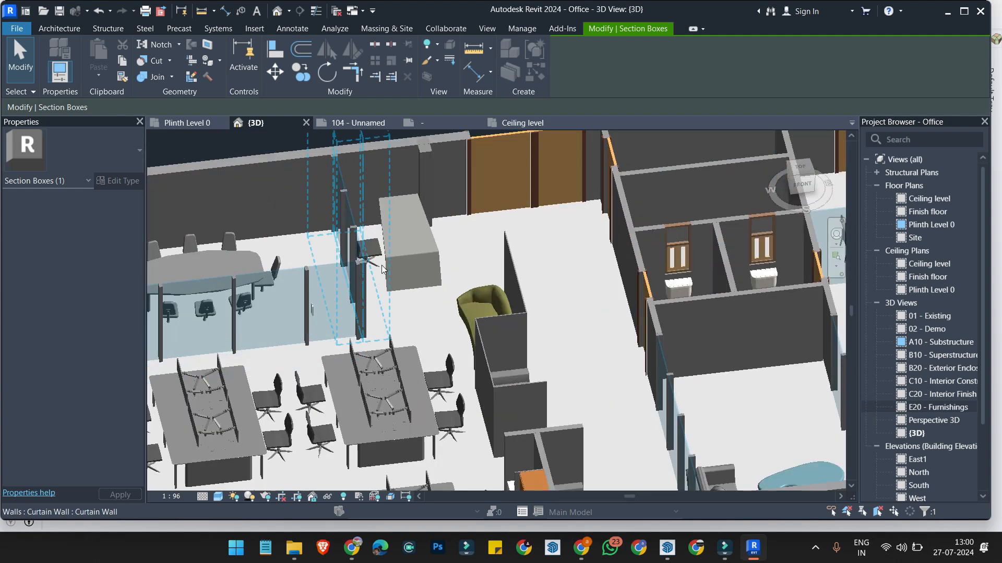
scroll(365, 277, "down", 6)
scroll(469, 172, "up", 8)
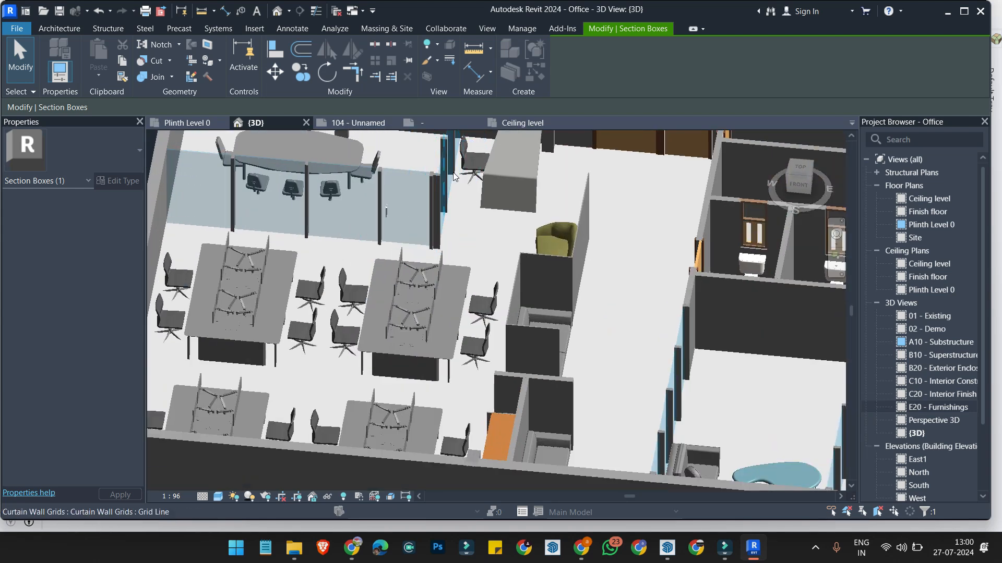
left_click(473, 168)
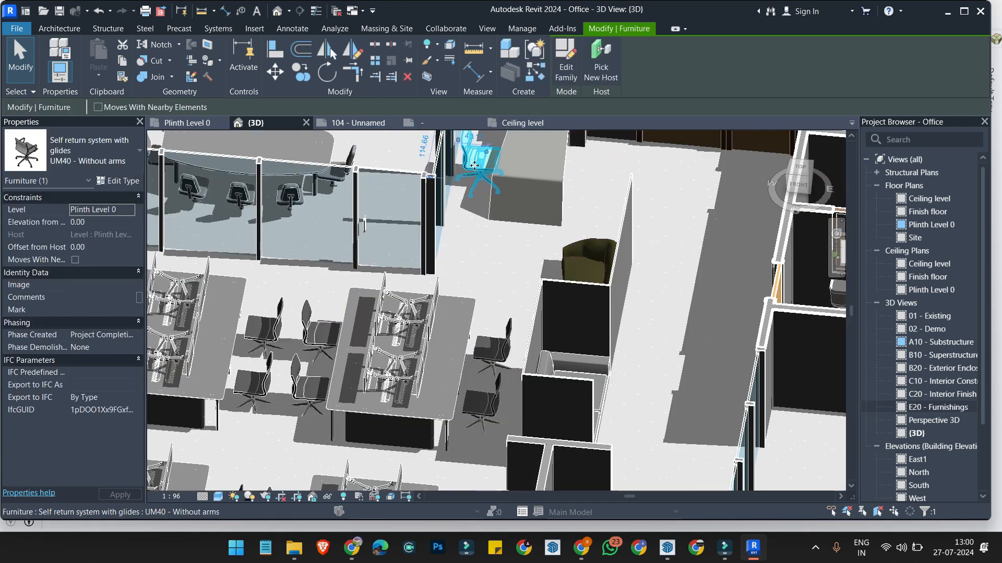
Step: Change the selected chair to the Dent lounge chair type of the Furniture_Armchairs_Bla-Station_Dent_Lounge family and clear the selection
left_click(127, 153)
scroll(114, 267, "up", 3)
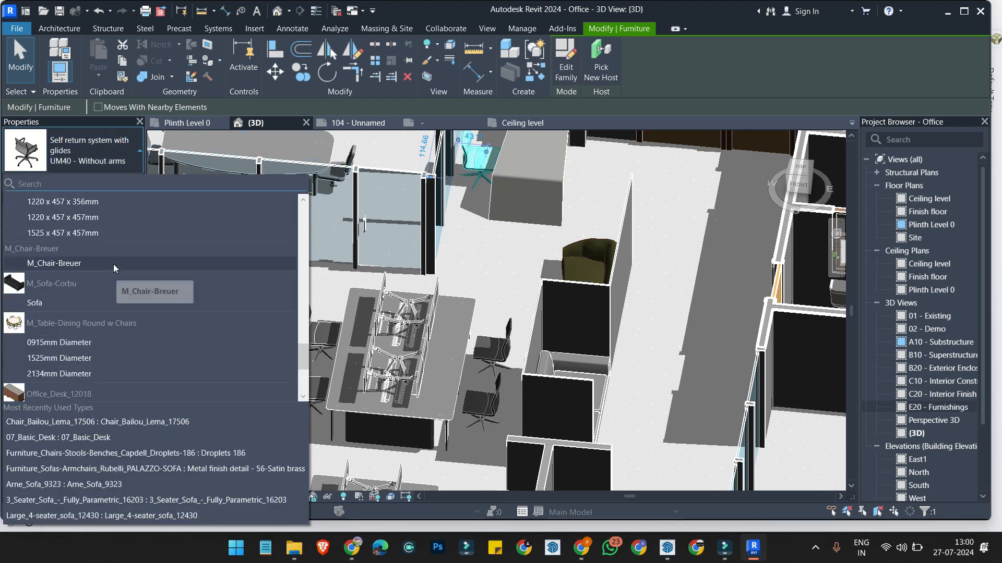
scroll(107, 264, "up", 6)
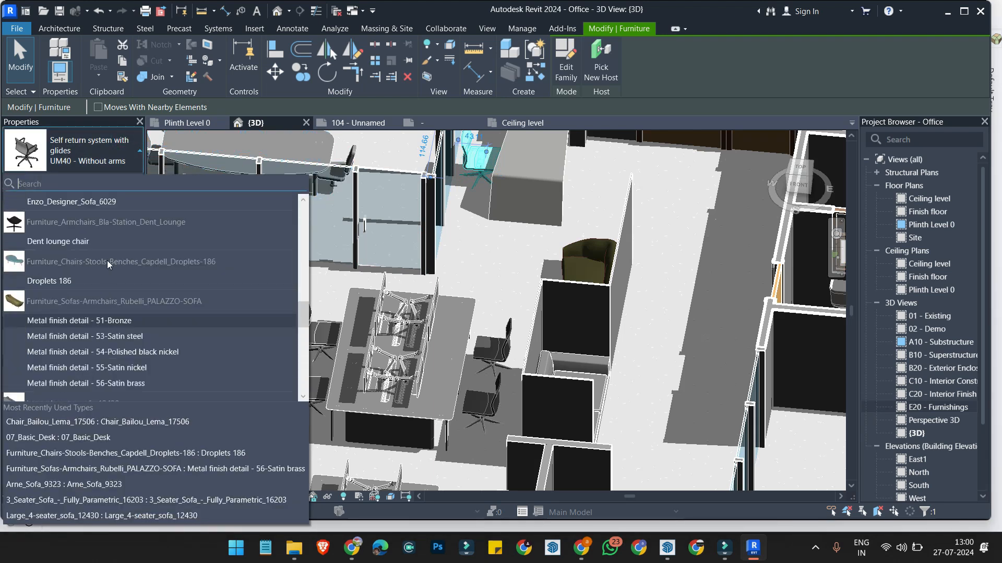
scroll(44, 239, "up", 1)
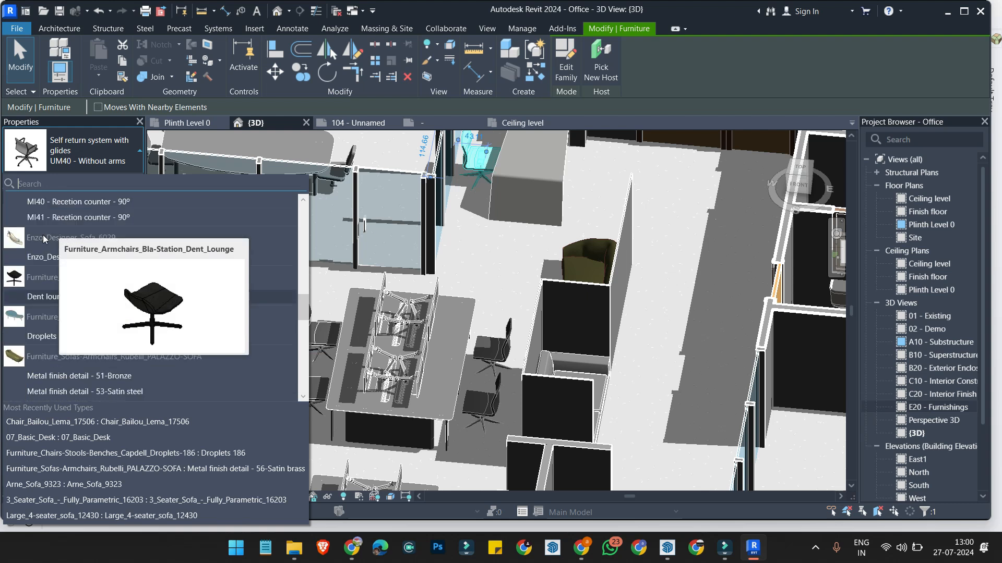
scroll(42, 281, "down", 3)
scroll(42, 273, "up", 3)
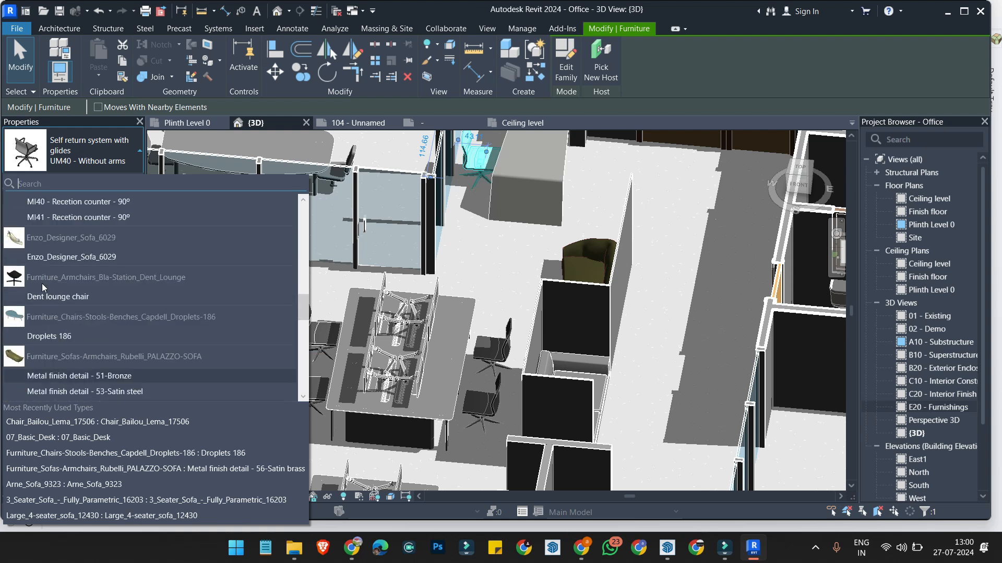
scroll(43, 274, "up", 8)
scroll(44, 247, "up", 5)
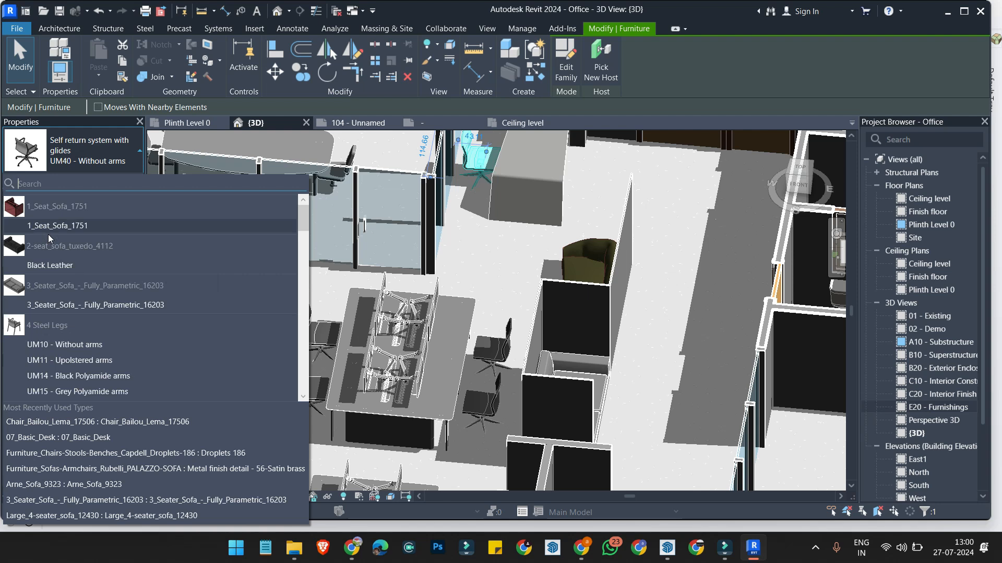
scroll(48, 233, "down", 1)
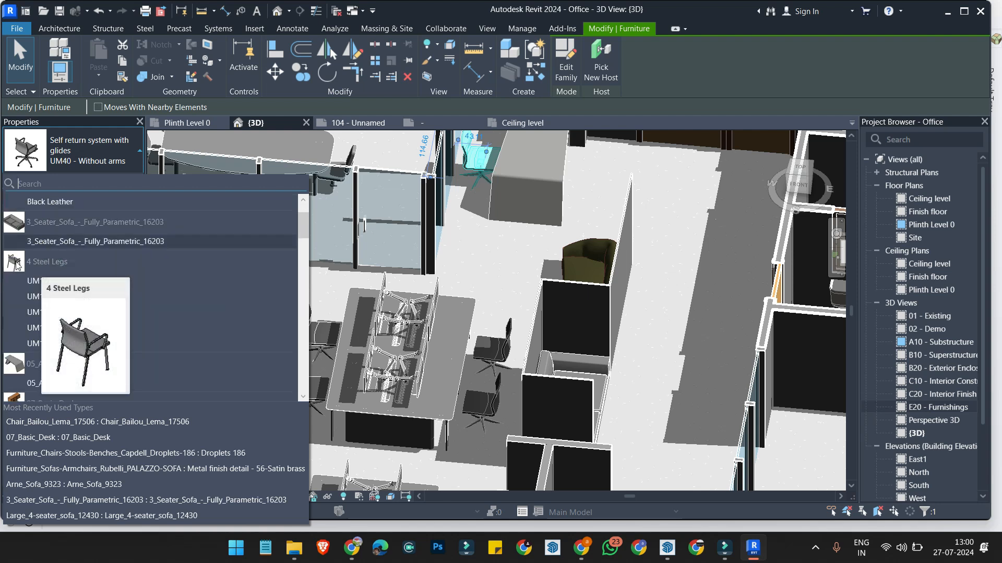
scroll(34, 358, "down", 3)
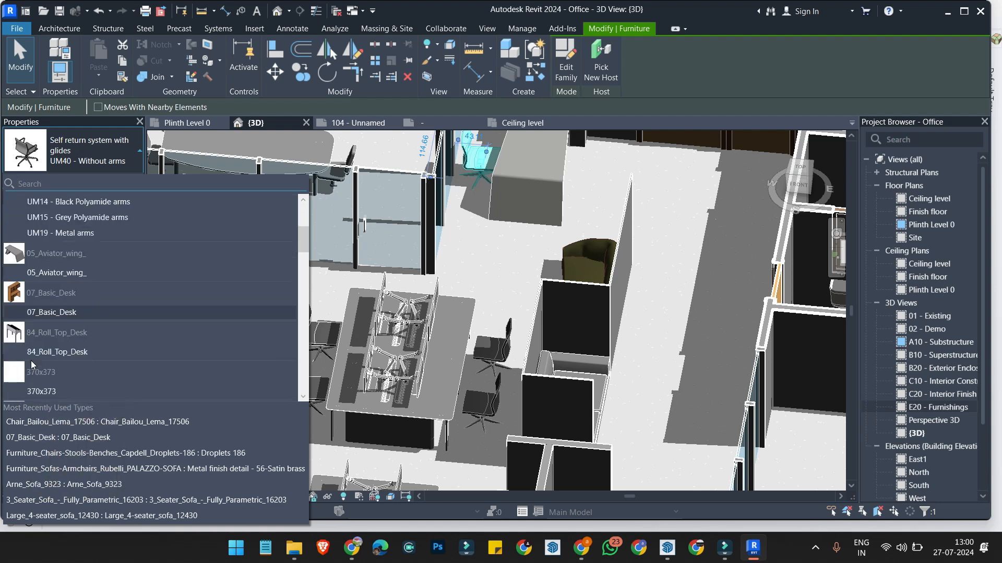
scroll(33, 357, "down", 4)
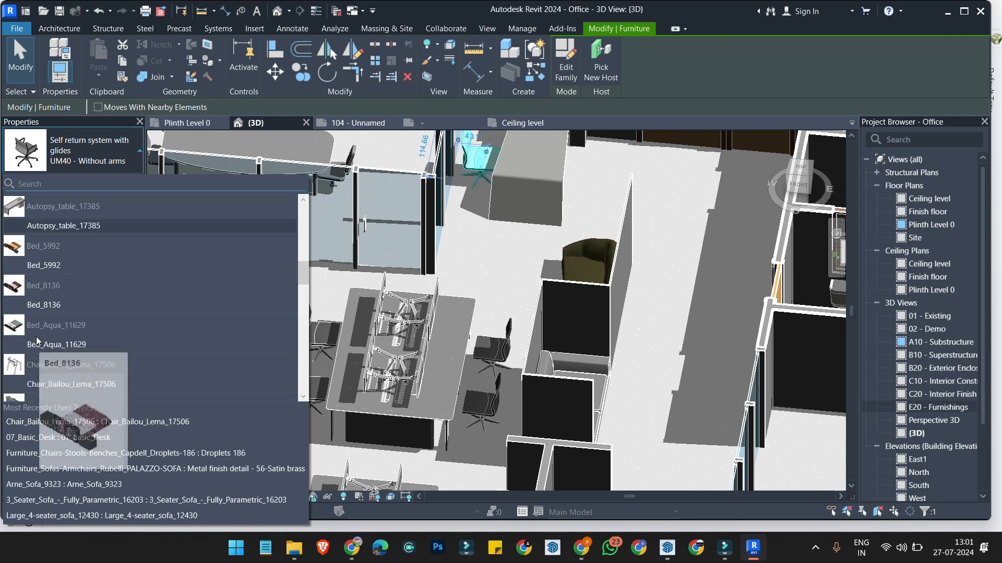
scroll(38, 342, "down", 5)
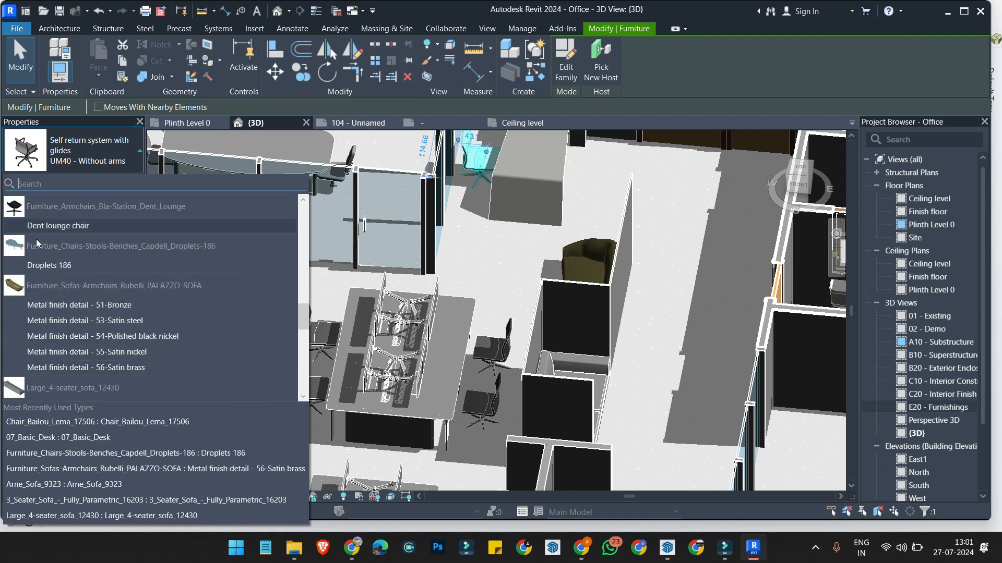
left_click(38, 226)
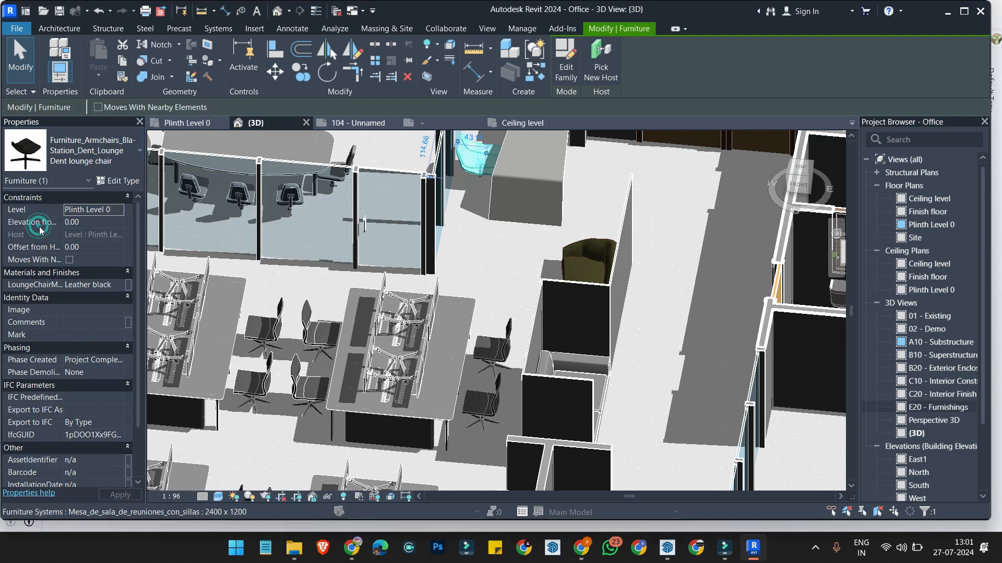
key("Escape")
scroll(466, 152, "up", 4)
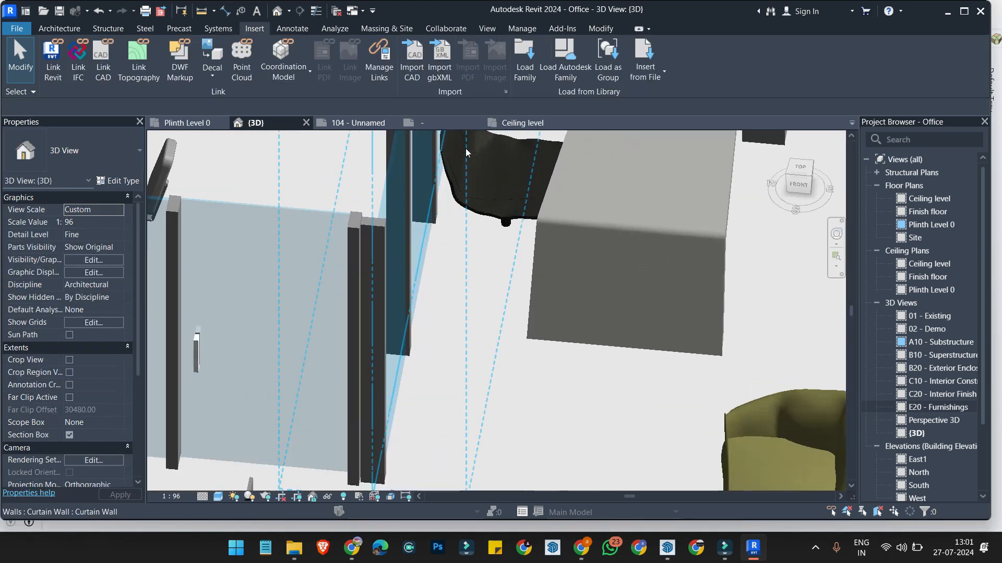
scroll(475, 162, "down", 2)
scroll(502, 220, "down", 1)
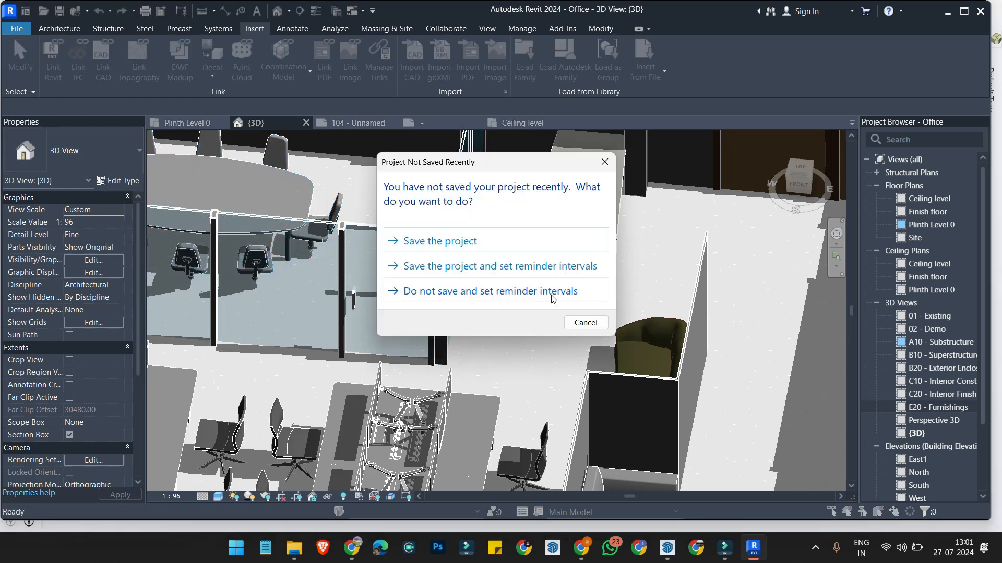
Step: Dismiss the save reminder without saving and examine the cutaway office interior with its furniture, doors and partitions in the 3D view
left_click(553, 292)
scroll(649, 328, "down", 5)
scroll(565, 344, "down", 2)
scroll(596, 364, "up", 5)
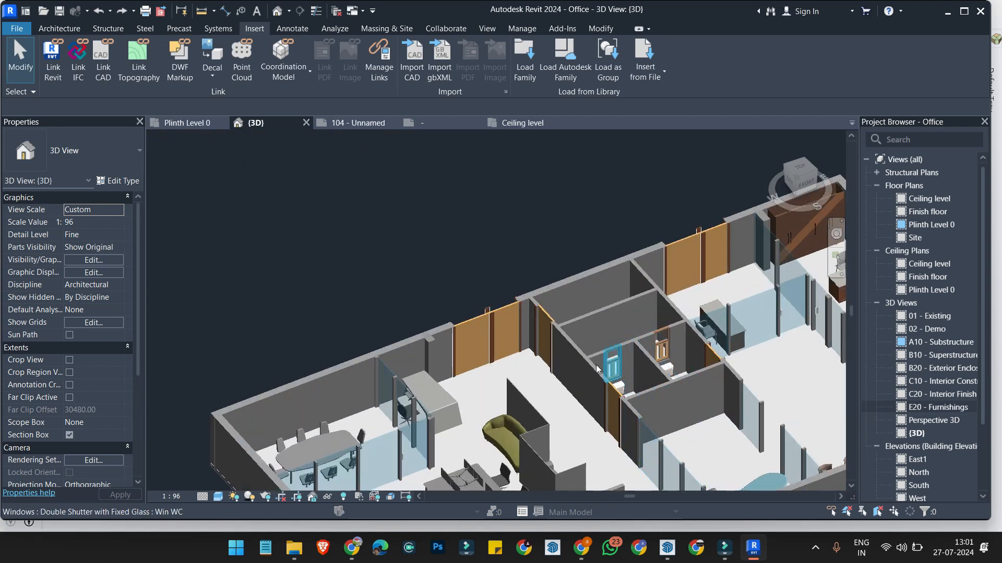
scroll(596, 365, "up", 1)
scroll(528, 320, "up", 1)
scroll(544, 302, "up", 1)
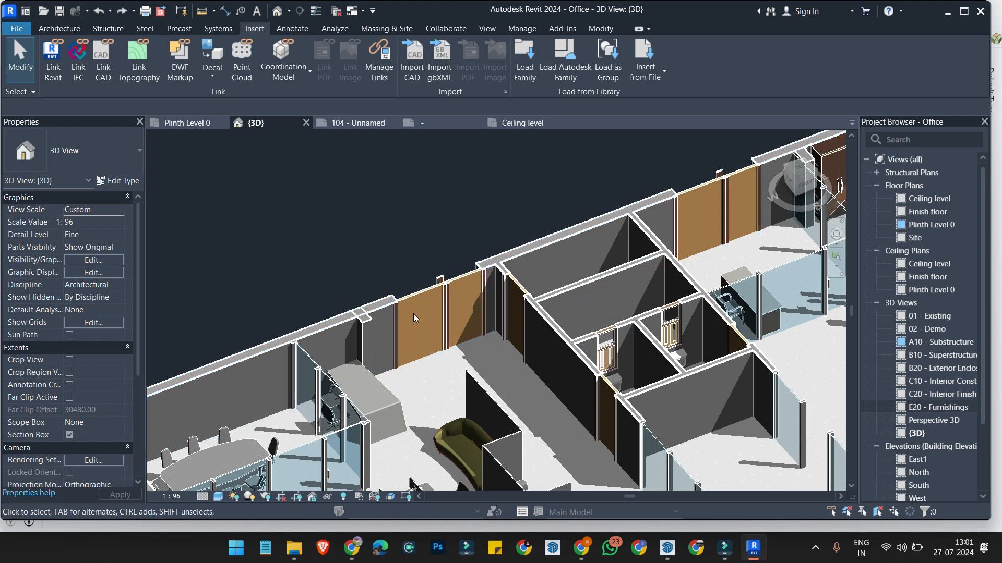
scroll(414, 269, "down", 1)
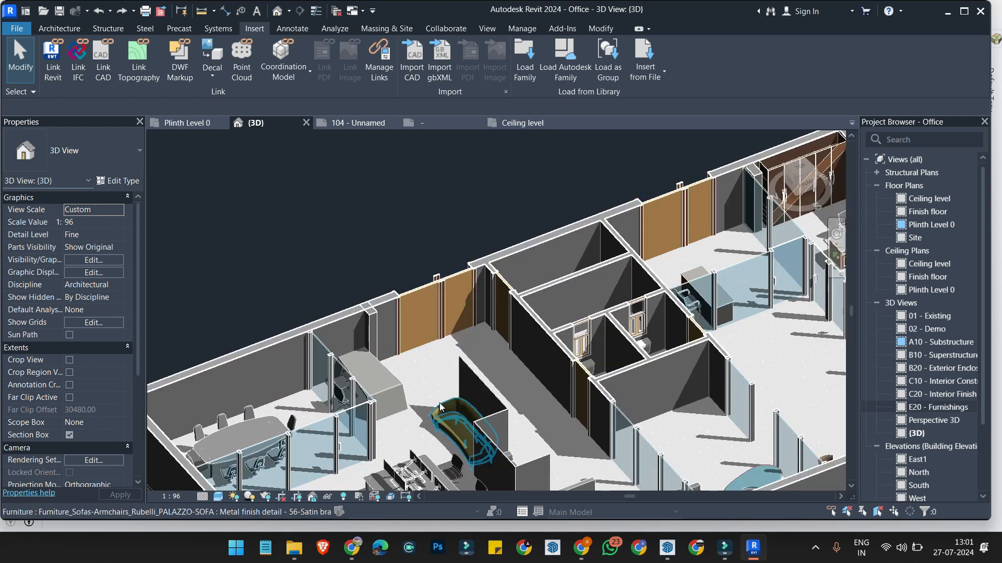
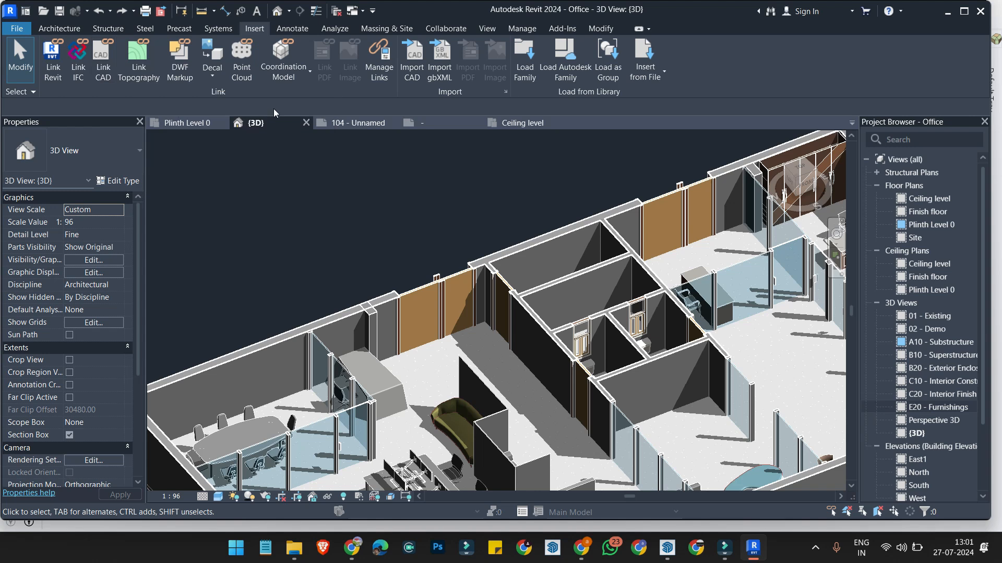
Step: Switch to the SketchUp model 2ND UNIT MODERL cute views and examine the furnished apartment layout from above
left_click(943, 12)
scroll(514, 237, "down", 1)
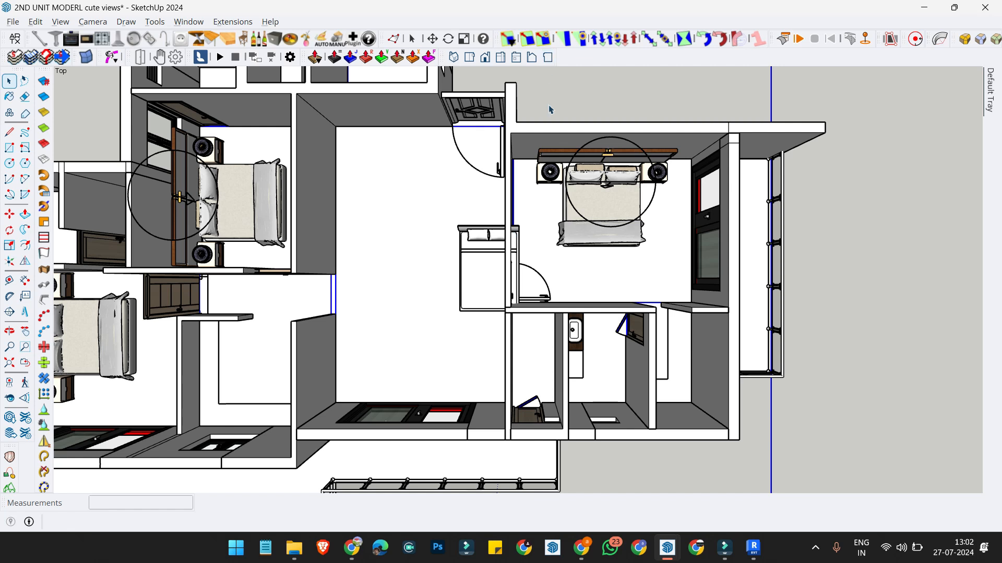
scroll(548, 111, "down", 1)
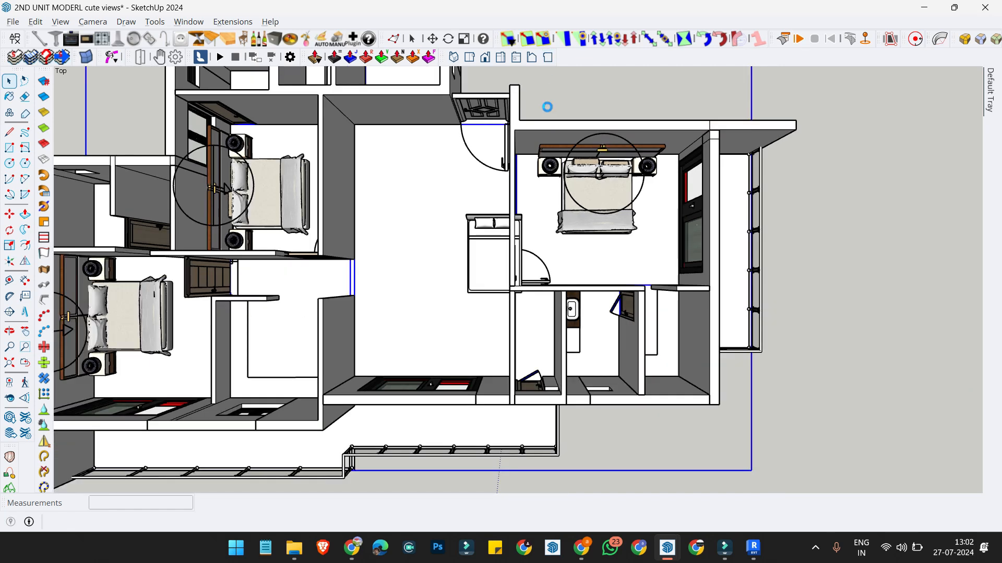
scroll(503, 132, "down", 1)
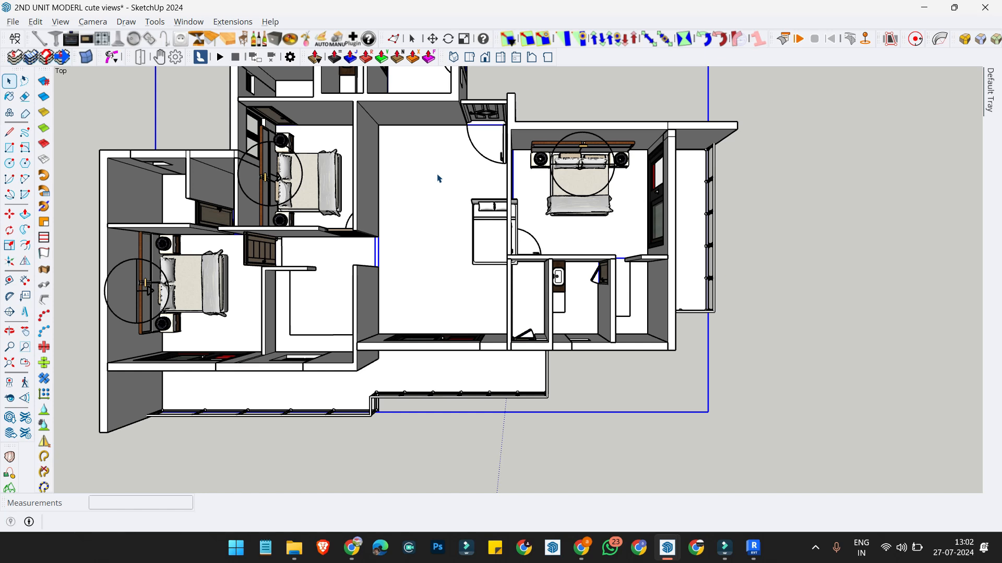
scroll(417, 198, "up", 3)
scroll(433, 196, "down", 3)
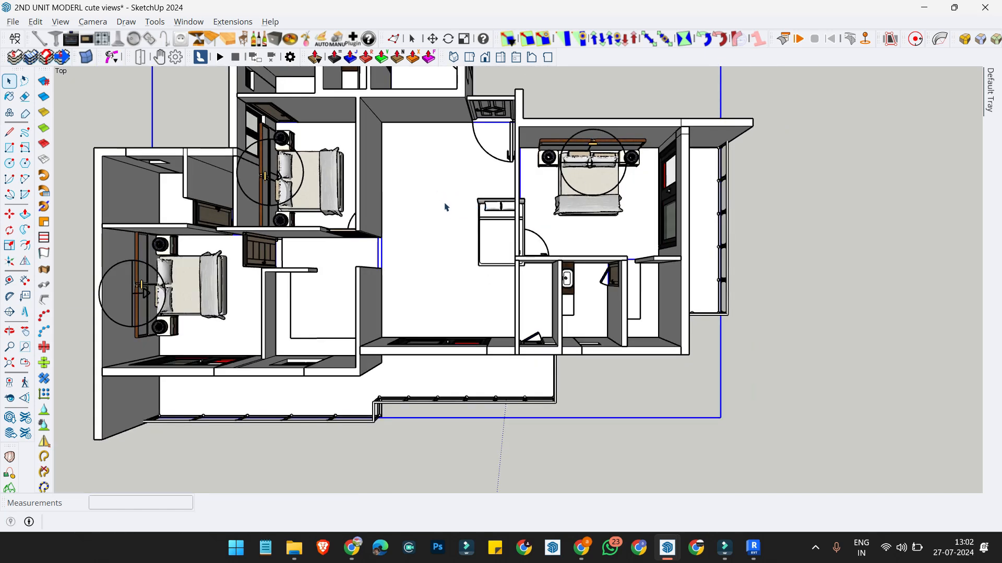
scroll(435, 191, "down", 2)
scroll(396, 193, "up", 3)
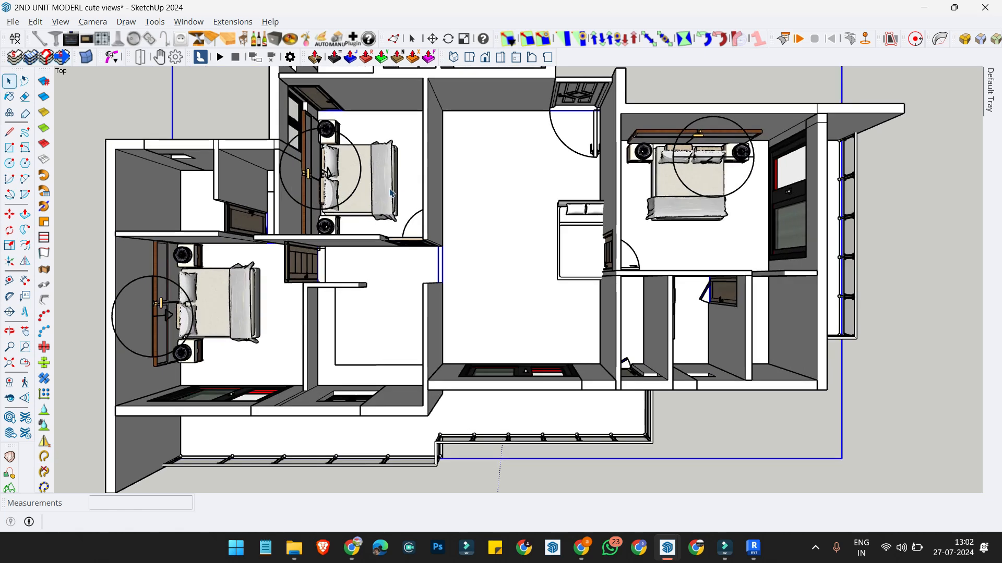
scroll(389, 188, "down", 1)
scroll(417, 177, "up", 3)
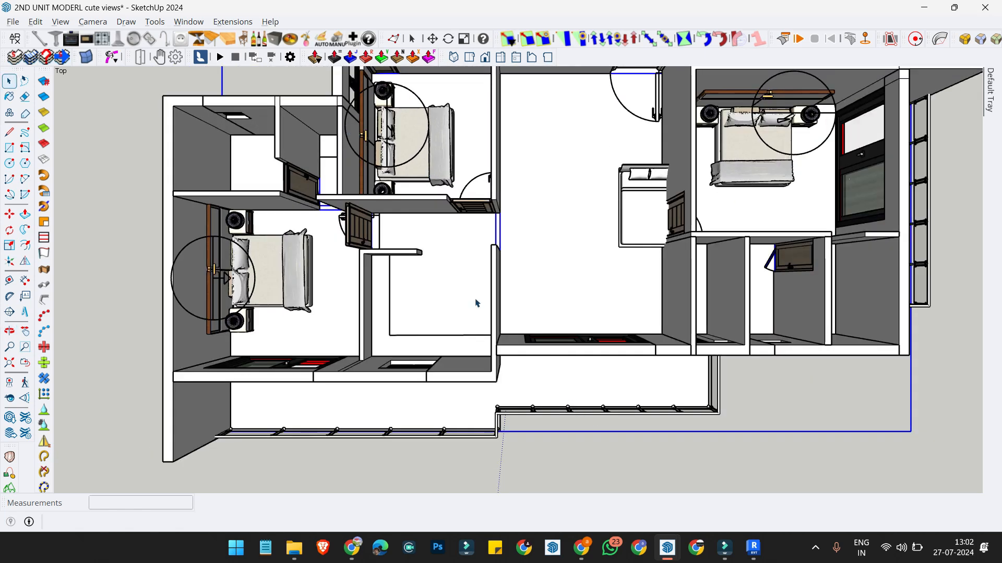
scroll(421, 261, "down", 2)
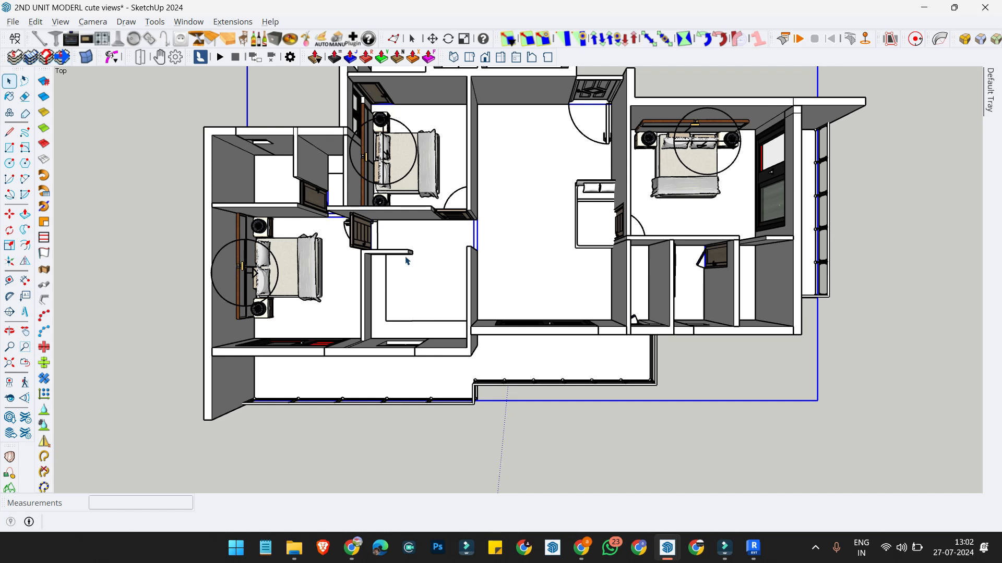
scroll(372, 239, "up", 2)
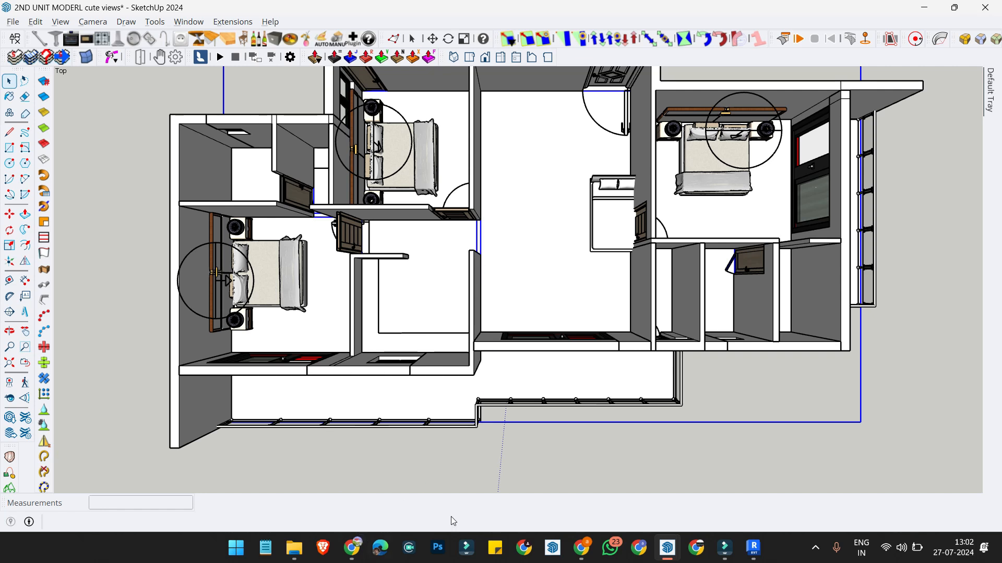
Step: Launch AutoCAD 2023 - English from the system search and start a new blank drawing
key("super")
type("qu")
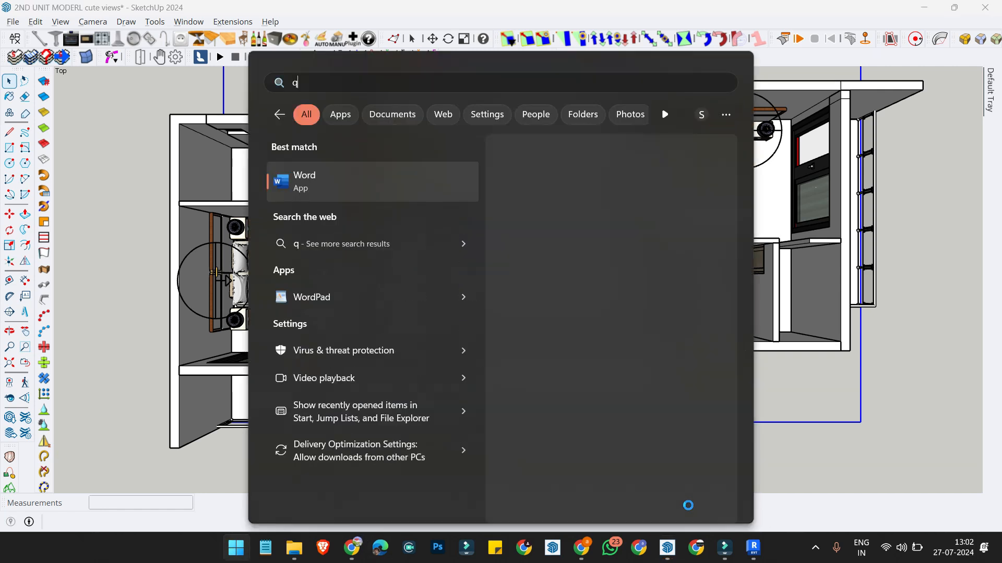
key("BackSpace")
key("BackSpace")
type("a")
type("yl")
key("BackSpace")
key("BackSpace")
type("ut")
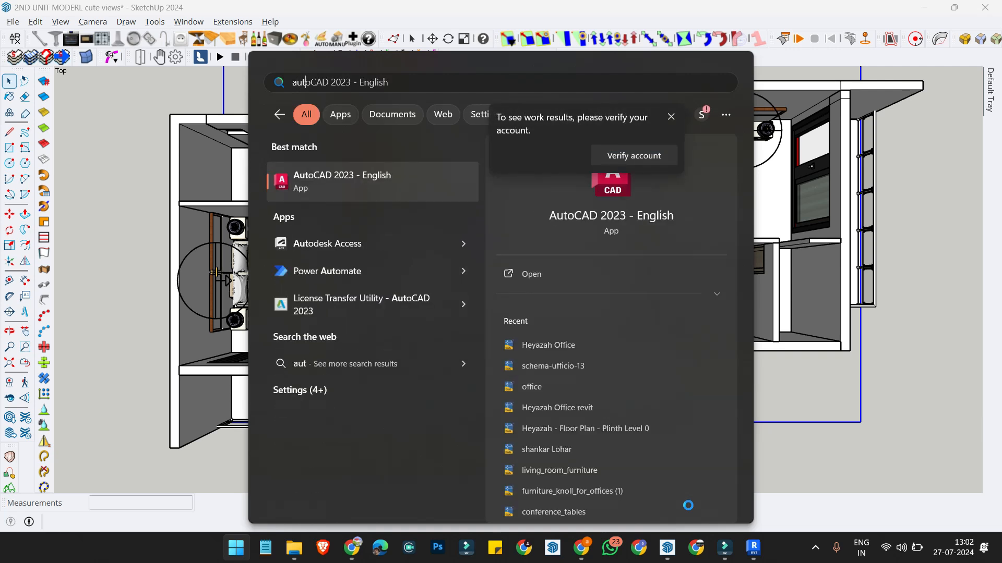
key("Return")
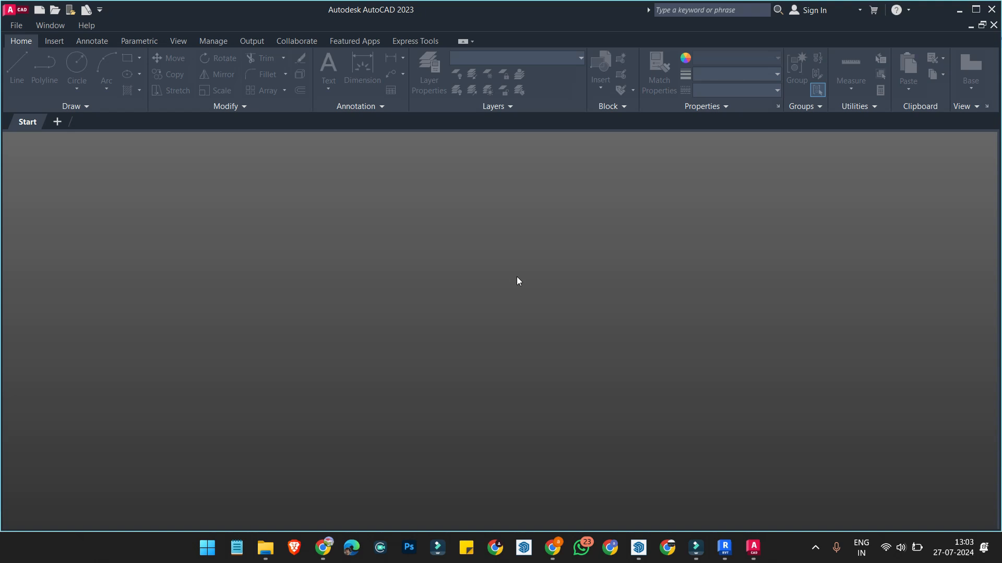
left_click(58, 122)
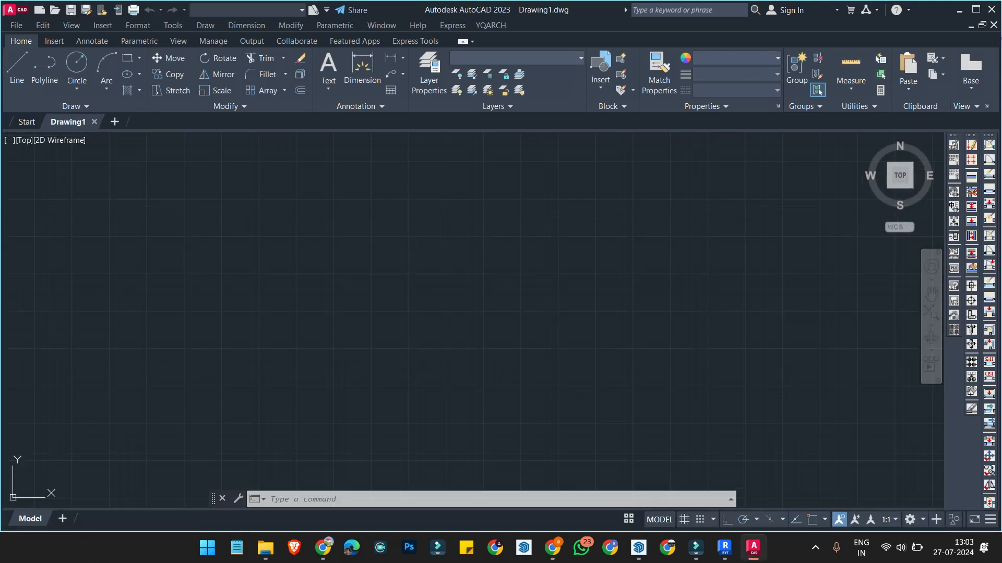
type("zref")
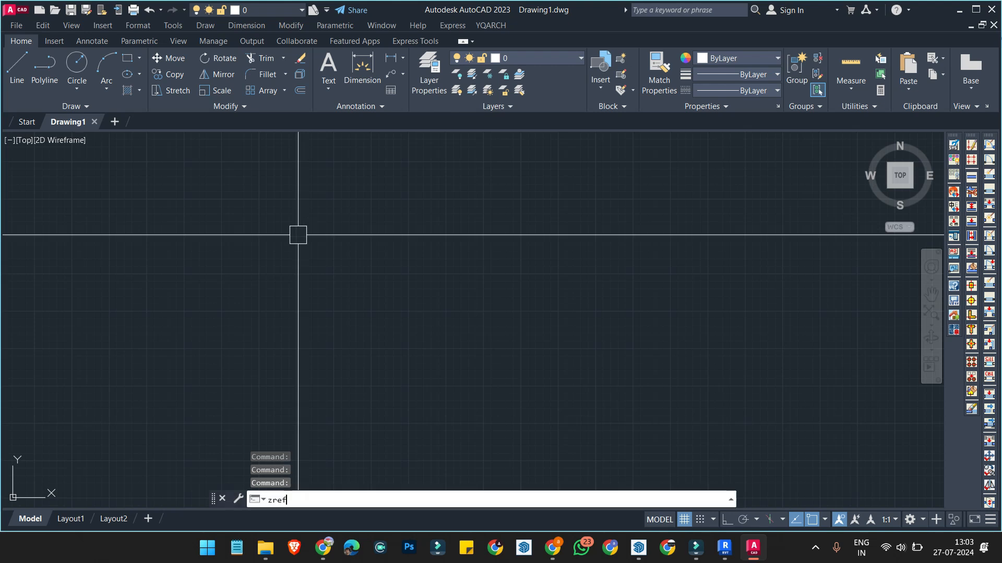
key("Return")
key("Escape")
key("Escape")
key("Escape")
Step: Display the drawing's external references with XREF, view the reference file selection for attaching a DWG, and cancel it
type("xre")
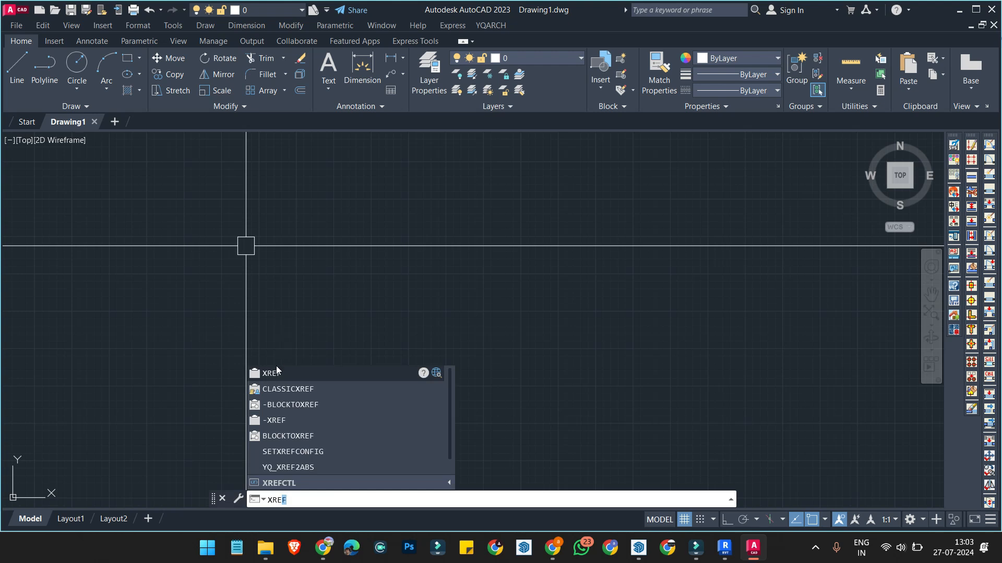
left_click(275, 374)
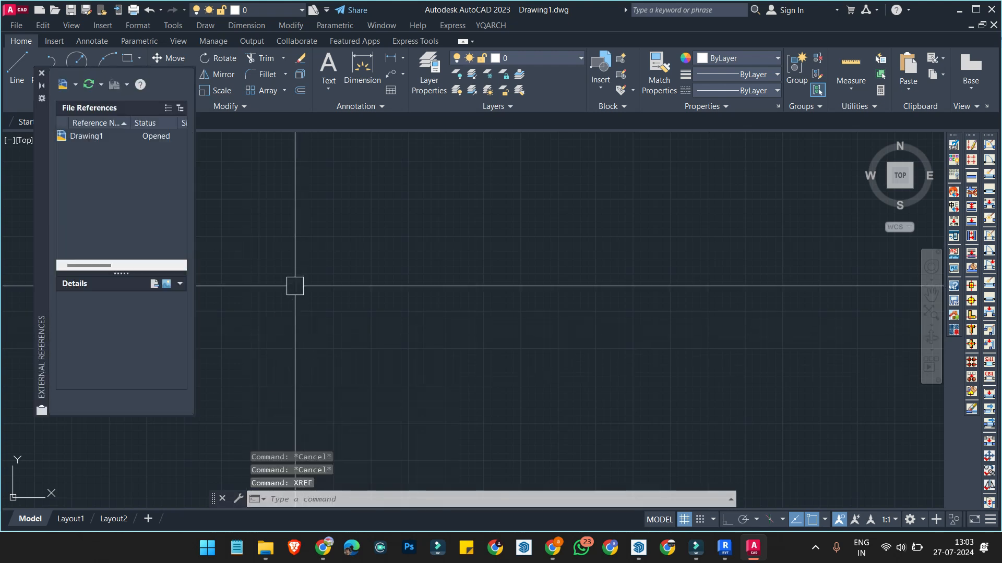
left_click(63, 84)
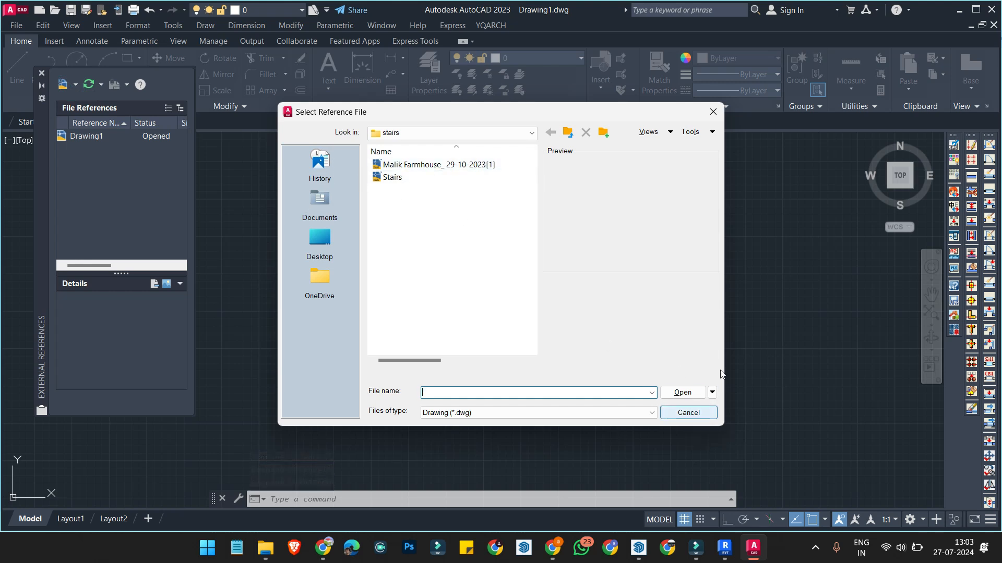
left_click(696, 412)
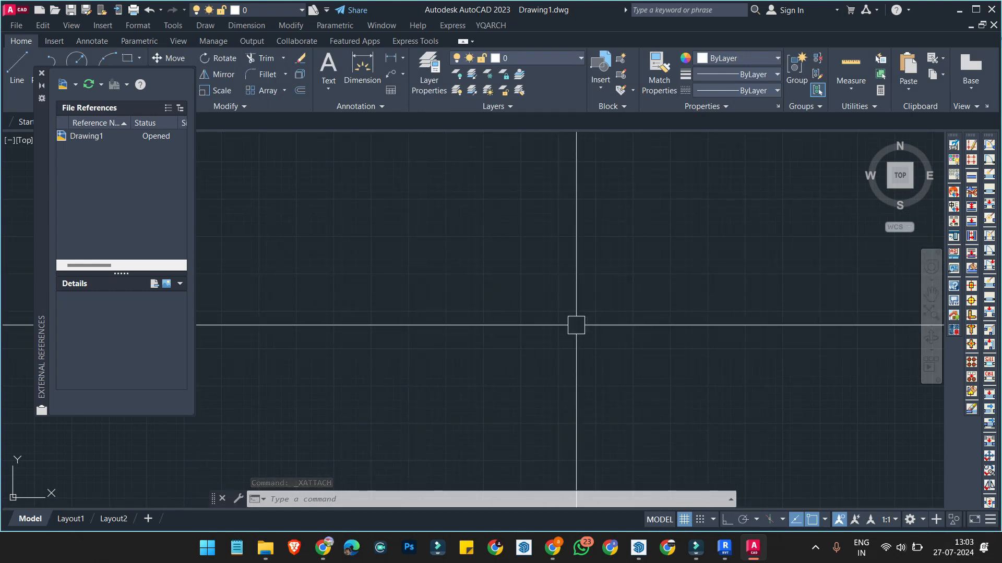
type("re")
key("Escape")
key("Escape")
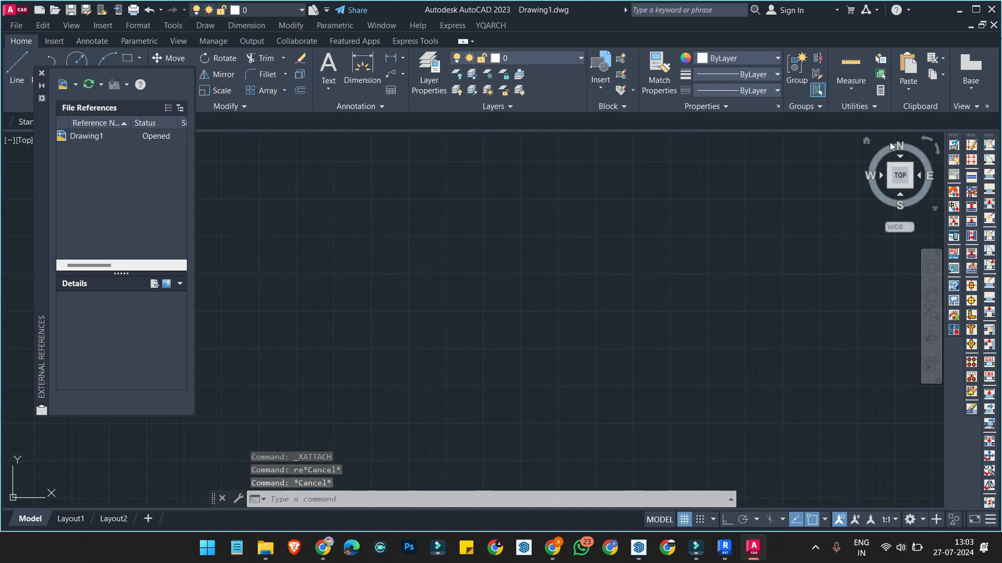
Step: Switch to the Untitled SketchUp model and try to add an Xref component with the Xrefs Tools extension
left_click(976, 9)
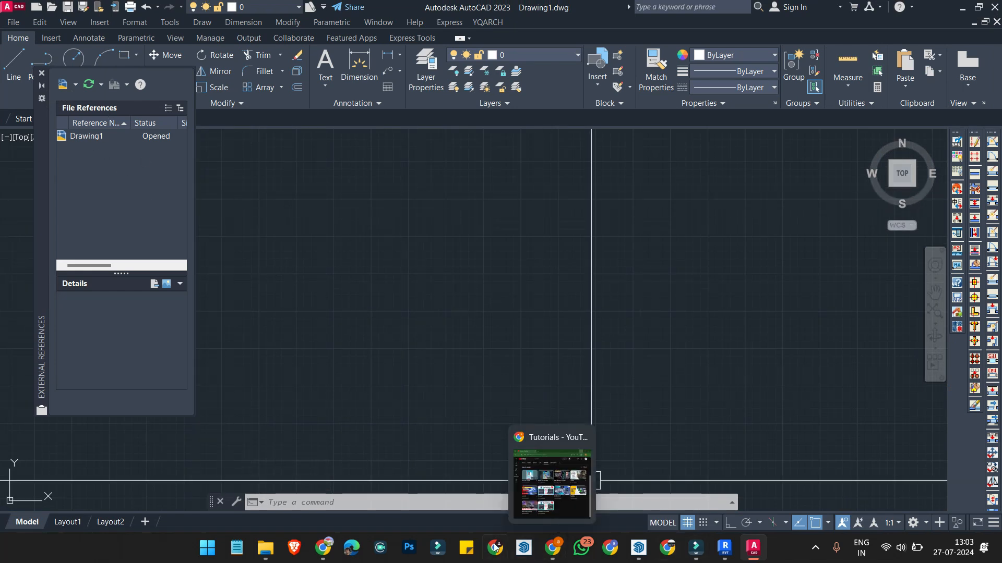
left_click(325, 548)
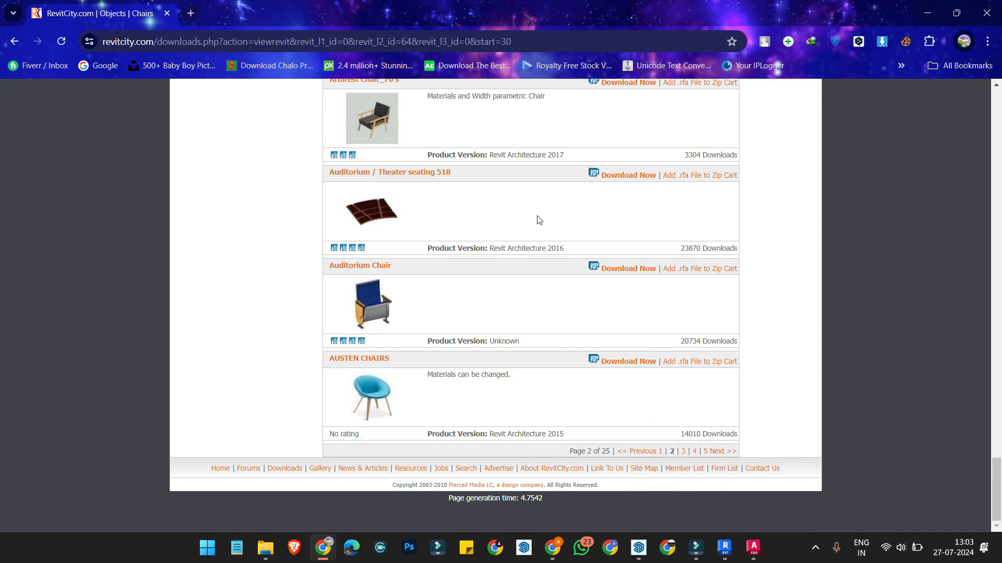
mouse_move(639, 548)
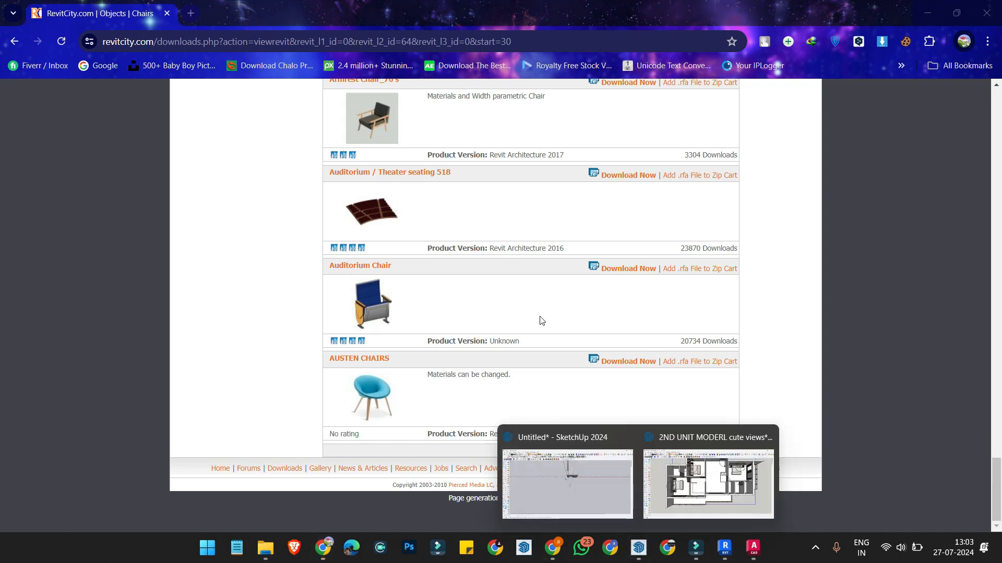
left_click(584, 472)
mouse_move(522, 265)
middle_mouse_down()
mouse_move(460, 271)
mouse_move(479, 210)
mouse_move(472, 180)
middle_mouse_up()
left_click(229, 21)
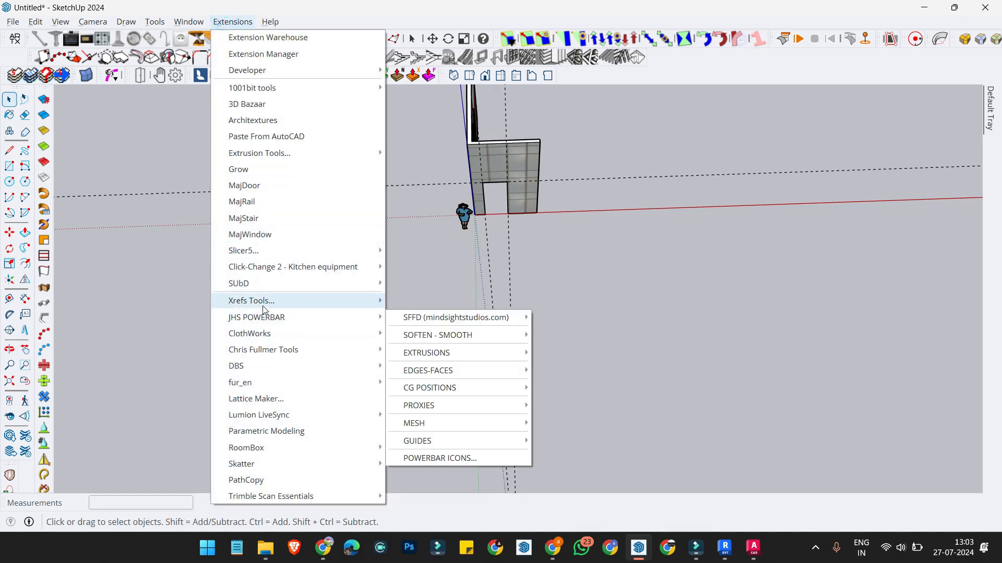
mouse_move(349, 308)
left_click(444, 302)
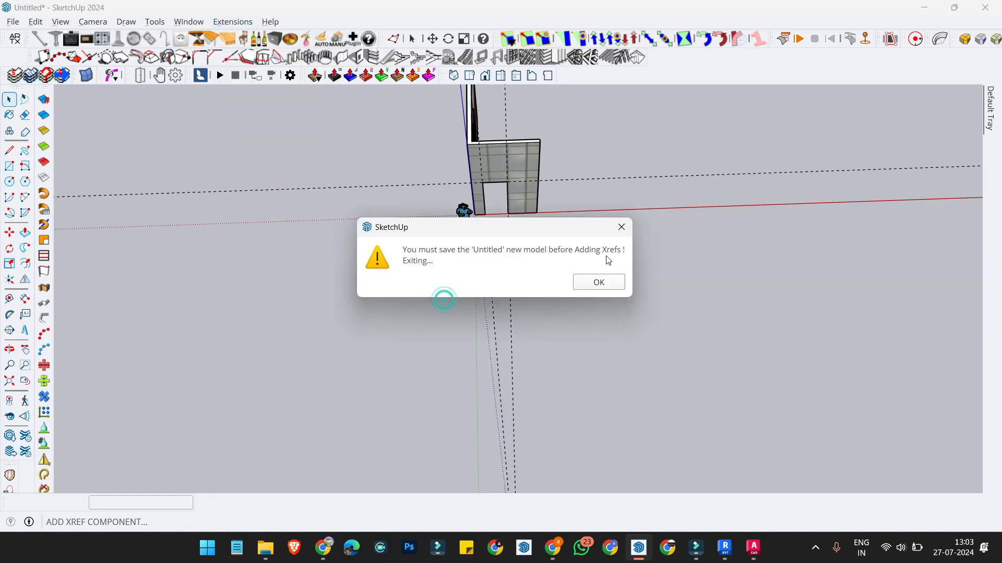
left_click(598, 283)
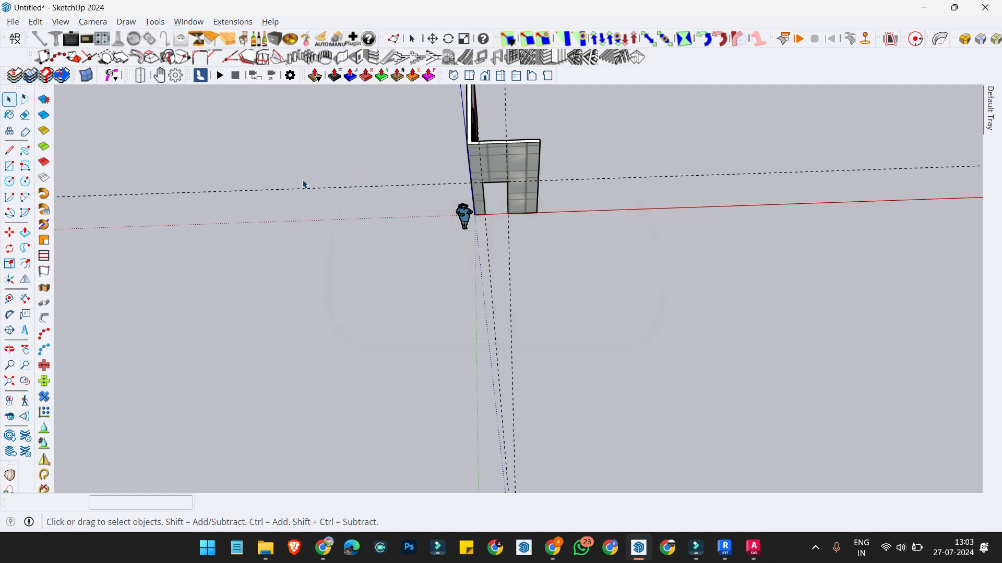
scroll(490, 221, "up", 2)
mouse_move(490, 221)
middle_mouse_down()
mouse_move(432, 164)
mouse_move(454, 183)
mouse_move(532, 152)
mouse_move(434, 186)
mouse_move(463, 194)
middle_mouse_up()
scroll(459, 161, "up", 4)
scroll(472, 187, "down", 2)
left_click(16, 38)
left_click(19, 23)
left_click(19, 23)
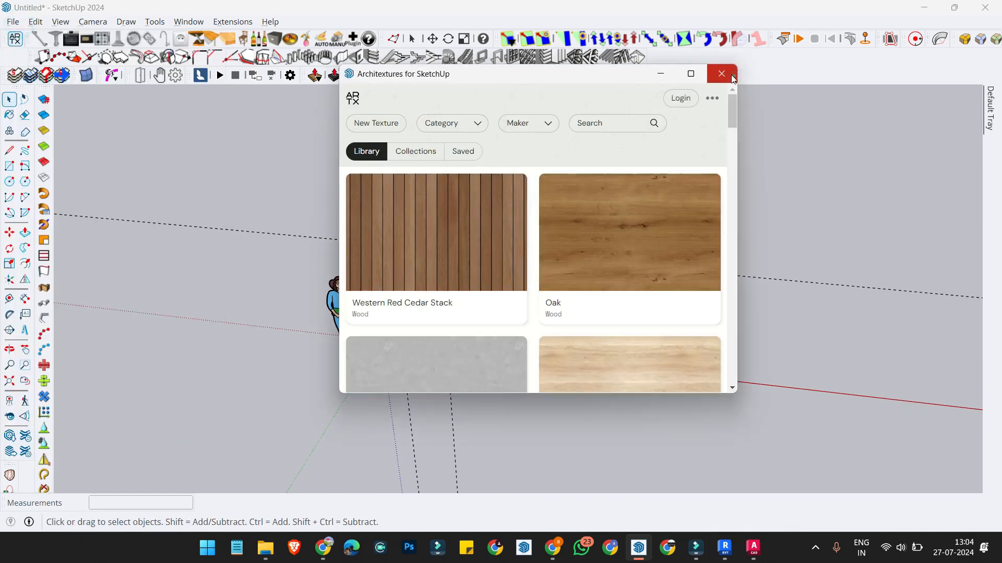
left_click(734, 76)
Step: Save the untitled SketchUp model as s in the Documents folder
left_click(13, 22)
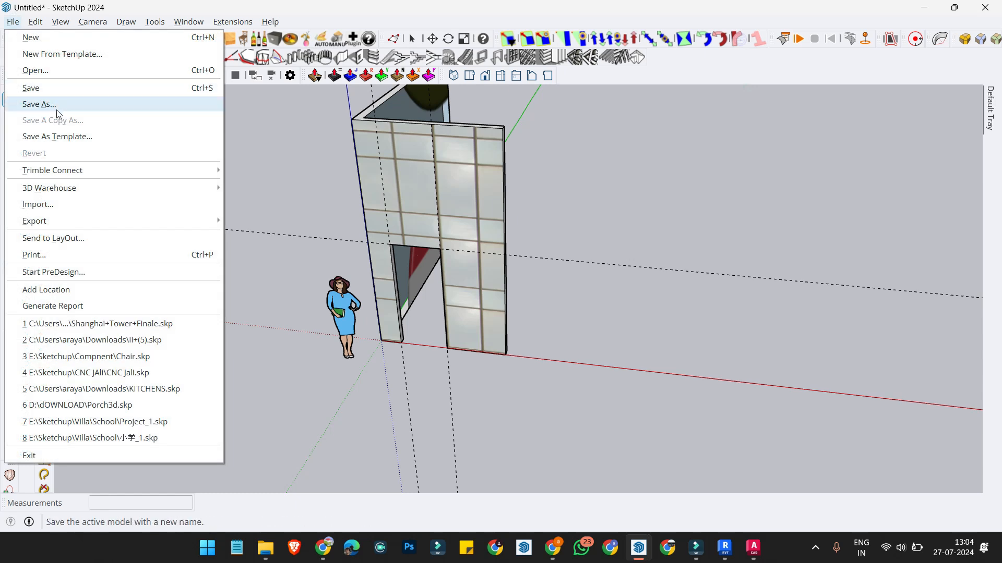
left_click(29, 102)
type("s")
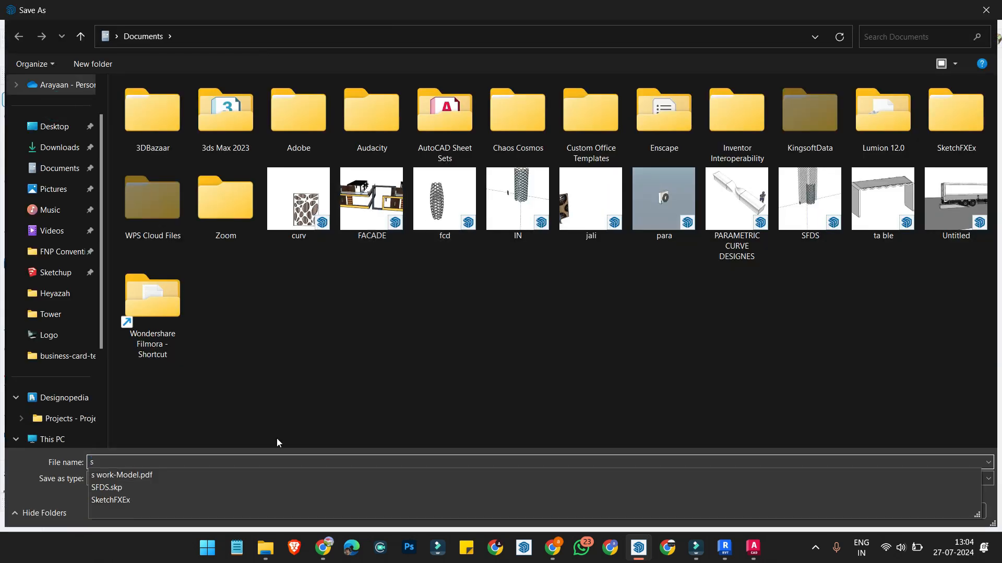
key("Return")
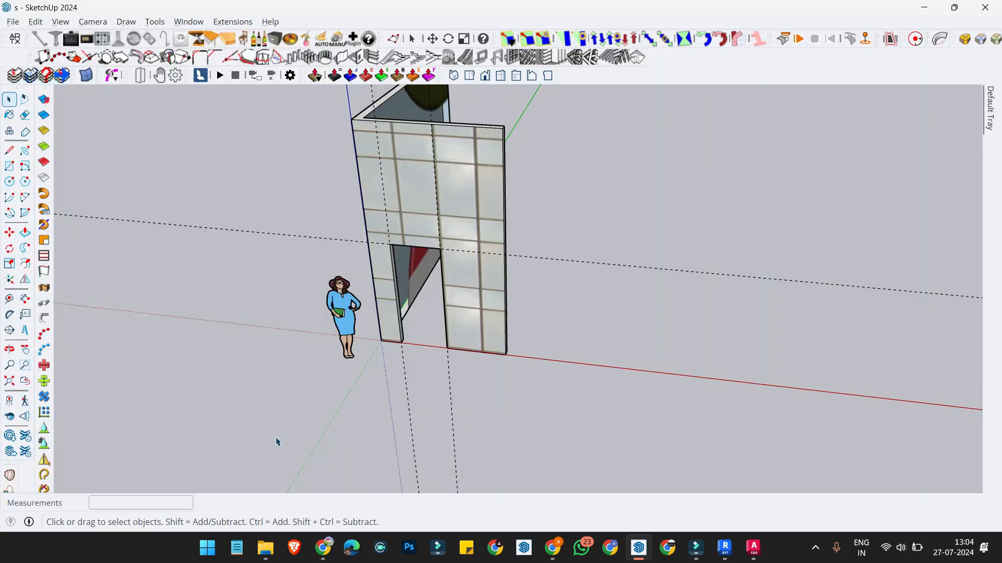
Step: Review the Xrefs Tools commands of the extension and try to open the Xref Manager for the saved model
left_click(233, 21)
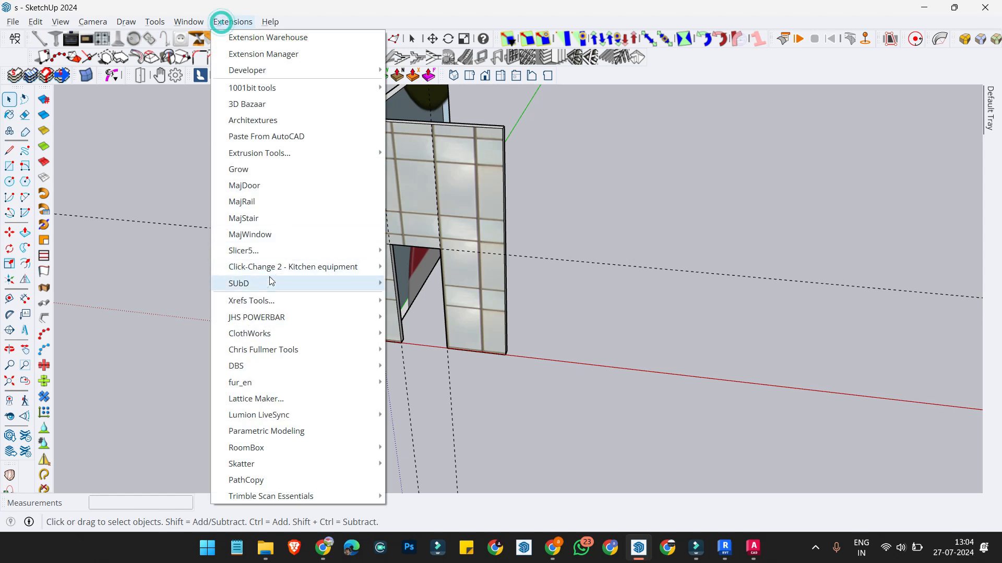
mouse_move(263, 308)
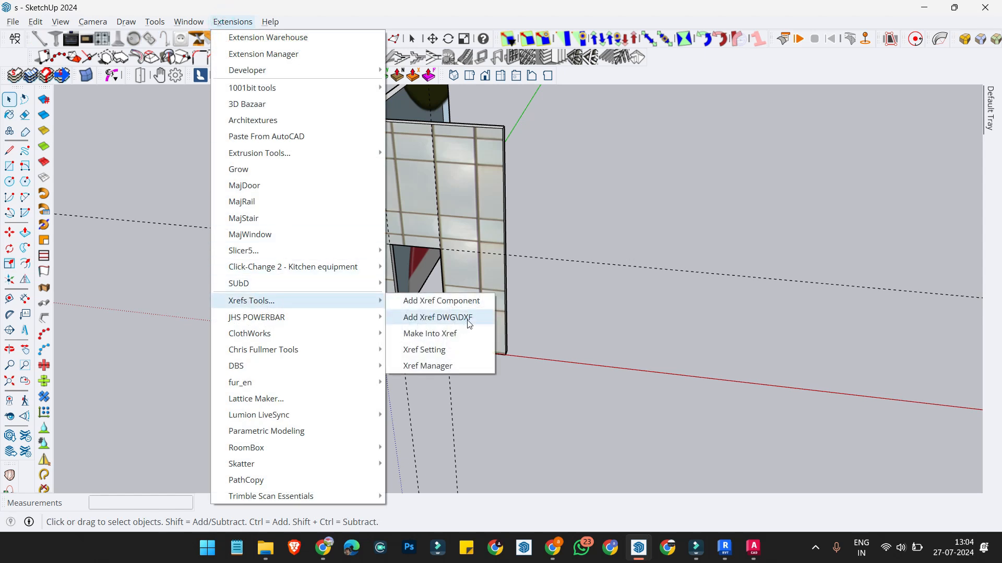
left_click(442, 371)
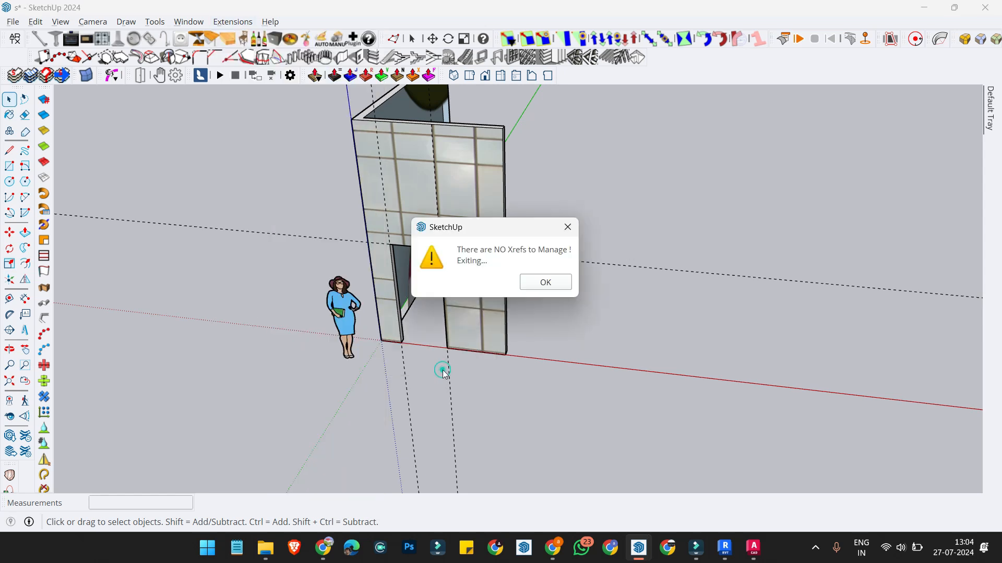
Step: Dismiss the Xref Manager notice and browse the commands of the installed SketchUp extensions, including Click-Change 2 and SUbD
left_click(545, 282)
left_click(224, 21)
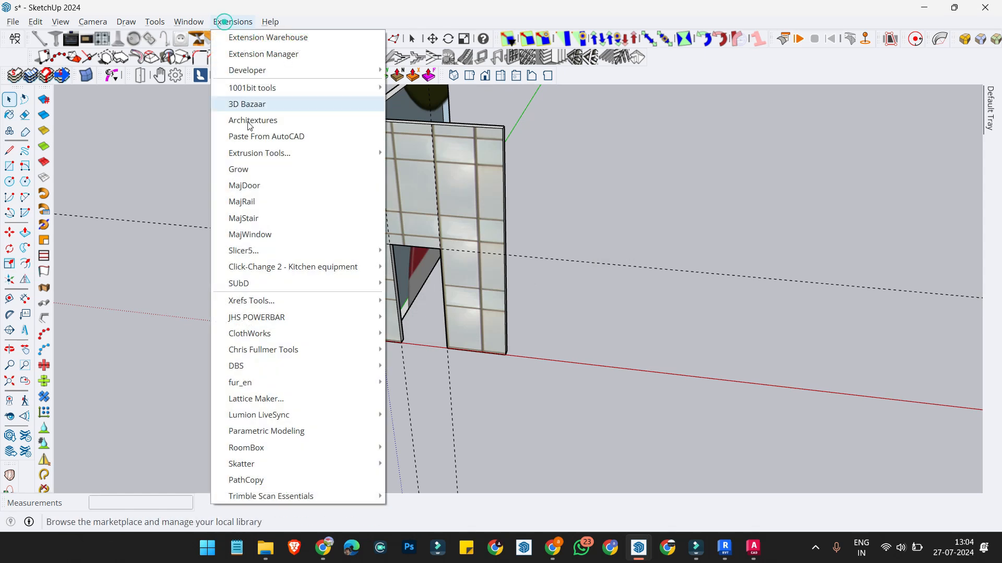
mouse_move(349, 269)
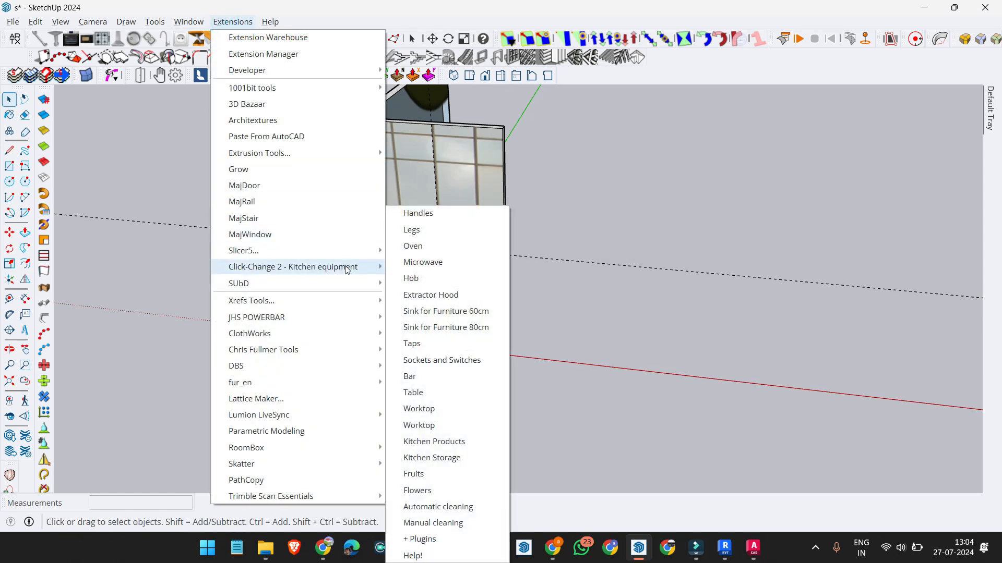
mouse_move(385, 288)
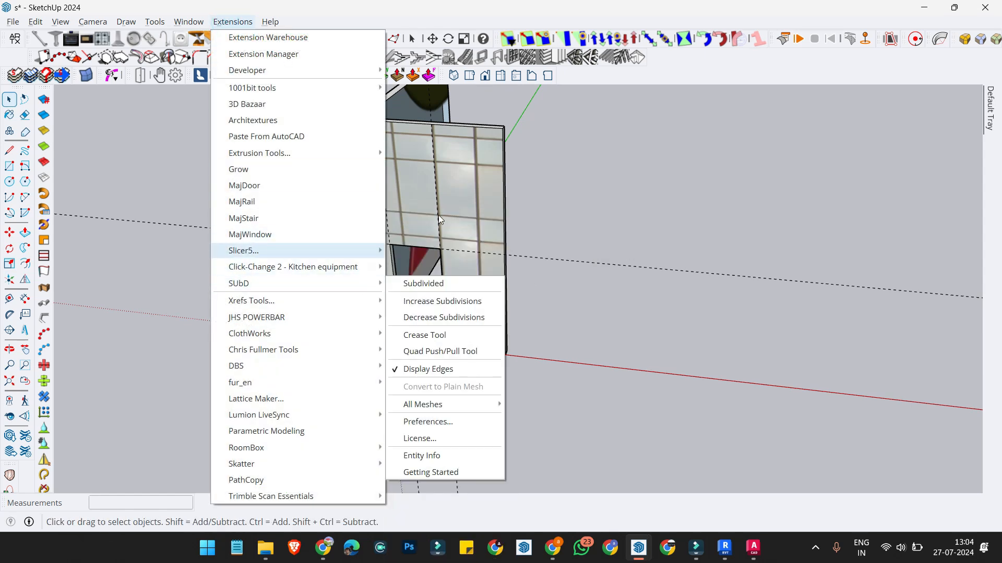
left_click(579, 193)
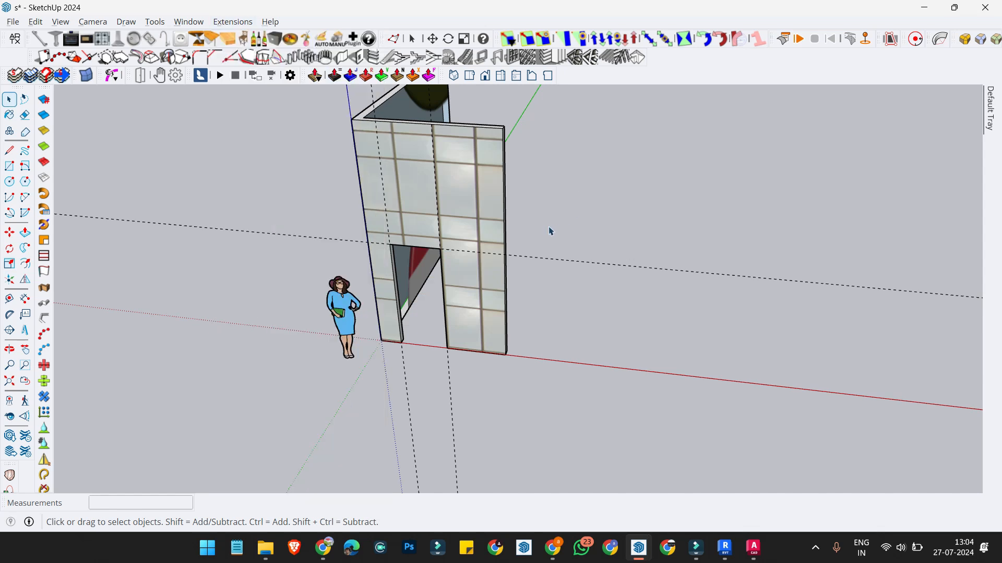
scroll(510, 319, "up", 4)
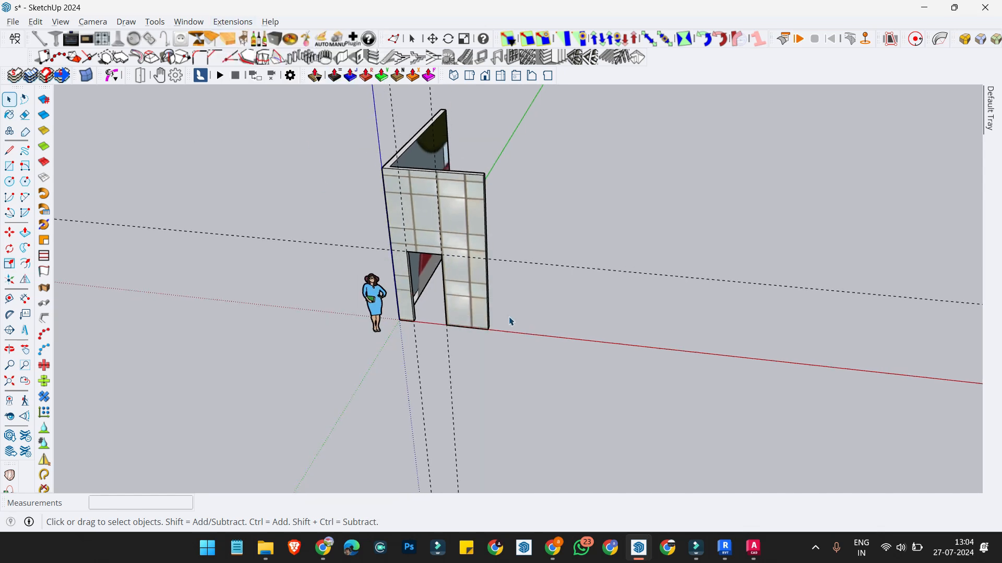
scroll(517, 288, "down", 2)
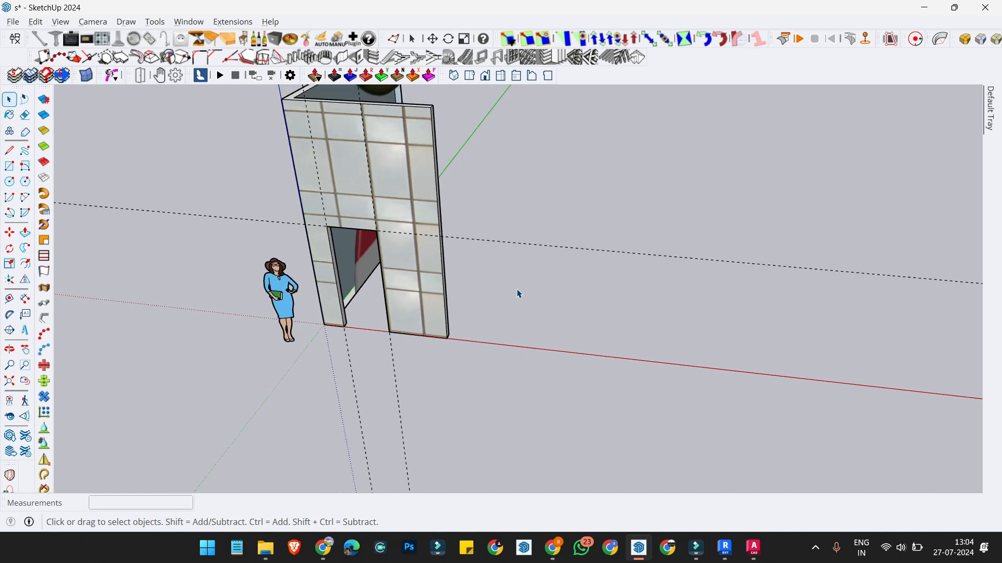
scroll(385, 246, "down", 2)
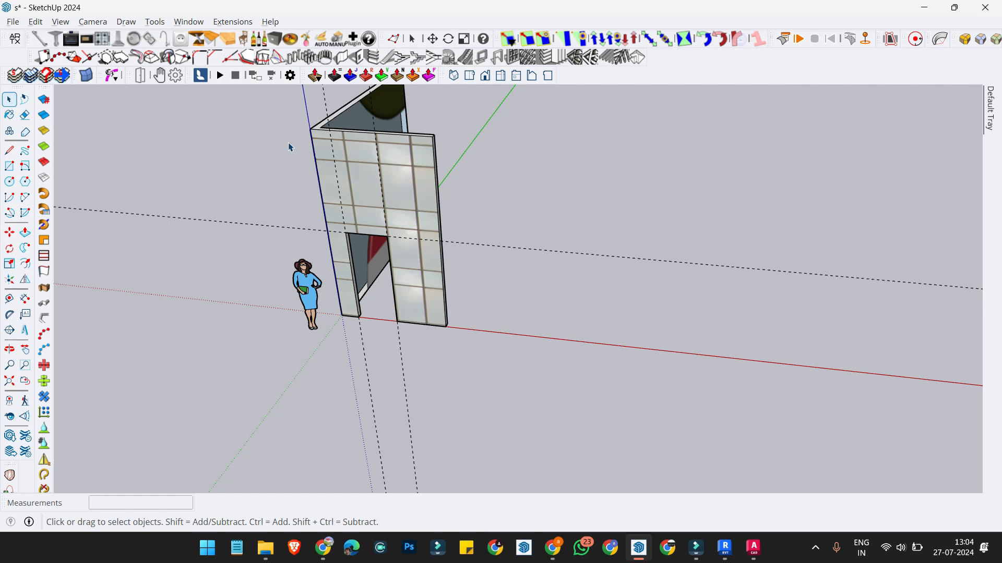
scroll(409, 227, "down", 1)
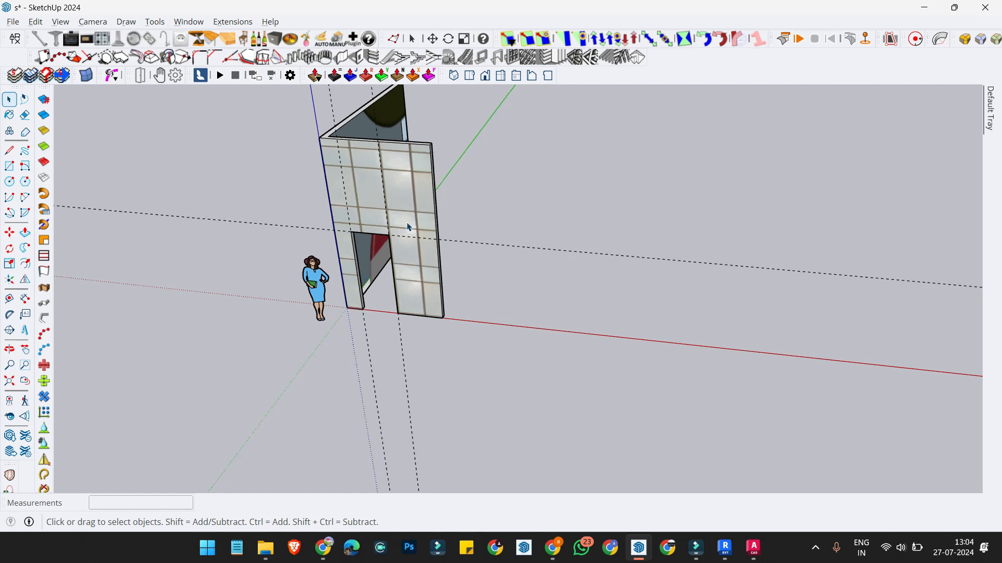
middle_click_drag(504, 227, 454, 183)
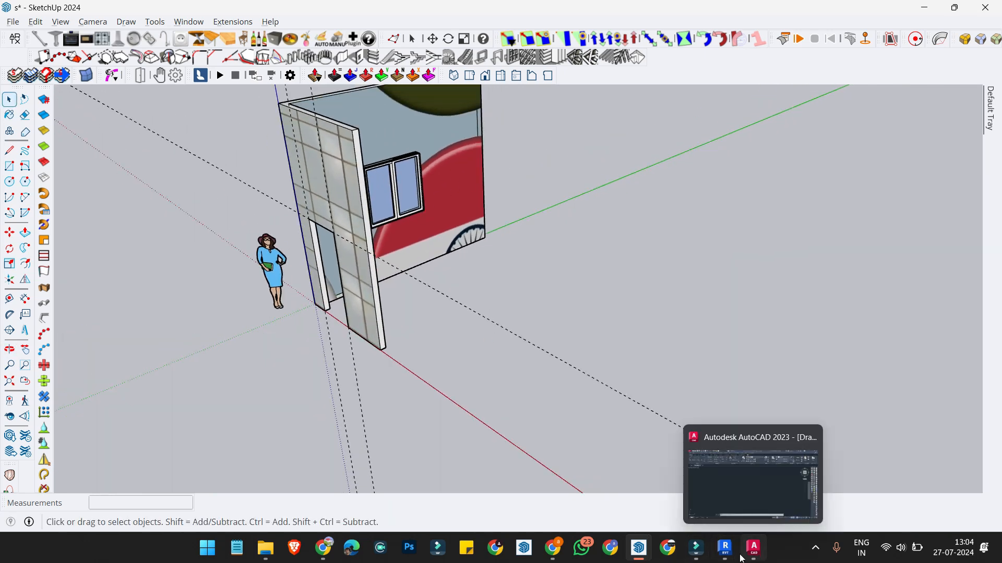
Step: Switch to the Office project in Revit and look over the whole building in its 3D view
left_click(725, 548)
scroll(443, 235, "down", 2)
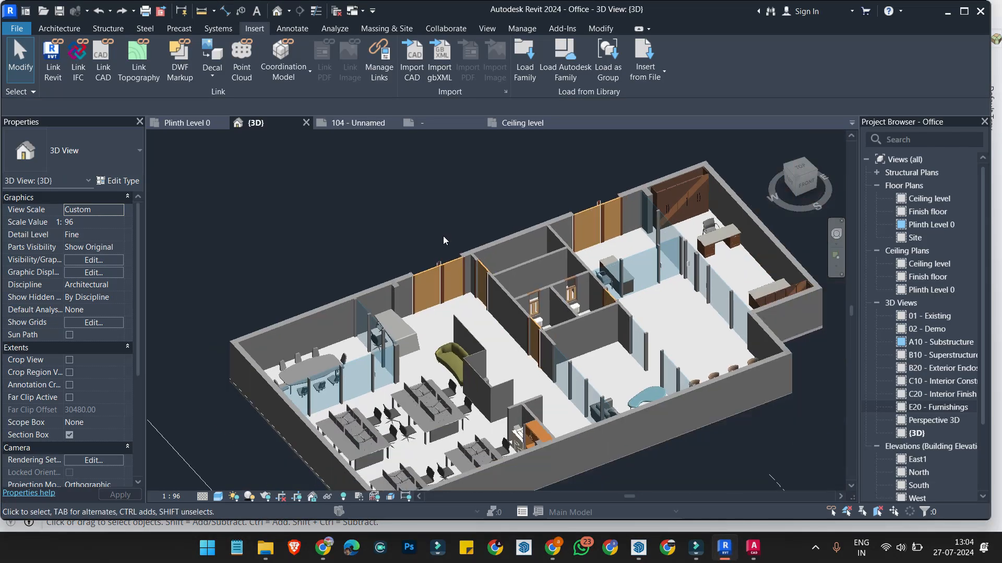
scroll(464, 235, "up", 2)
scroll(462, 235, "down", 2)
scroll(461, 235, "down", 1)
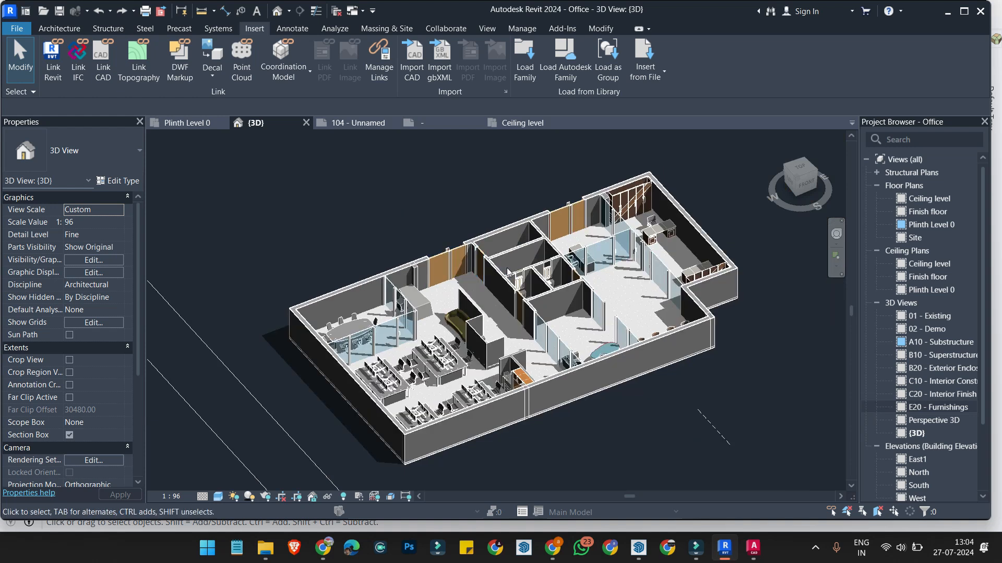
Step: Select the dashed line outside the building in the 3D view, look over the office interior, and clear the selection
left_click_drag(682, 405, 760, 464)
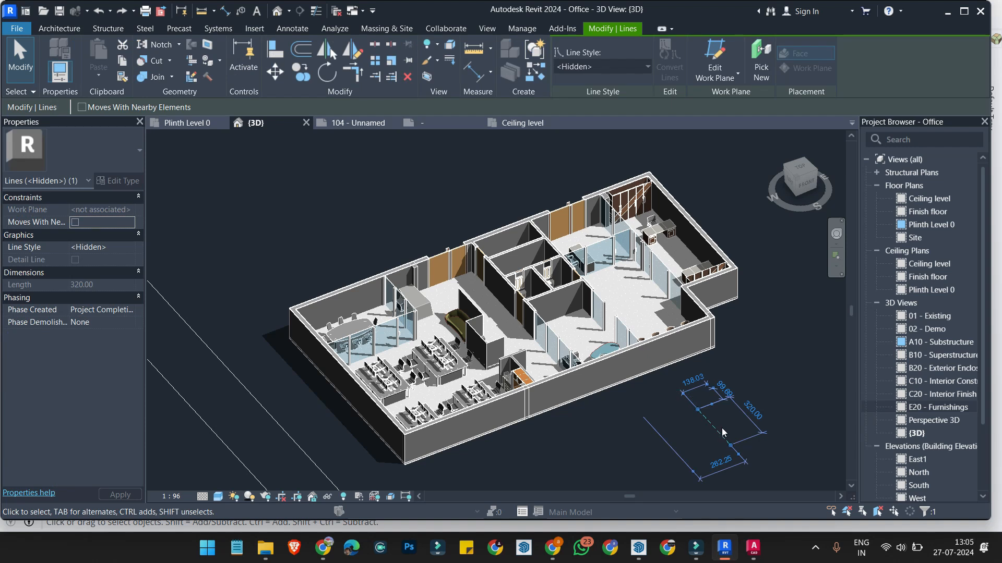
left_click(726, 403)
left_click_drag(687, 406, 759, 461)
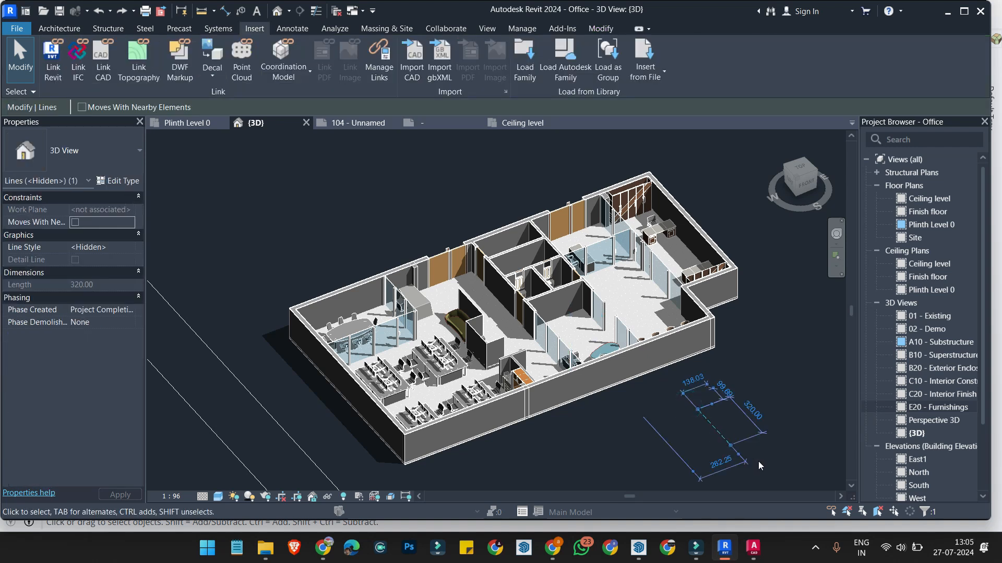
left_click(698, 408)
left_click_drag(681, 399, 771, 462)
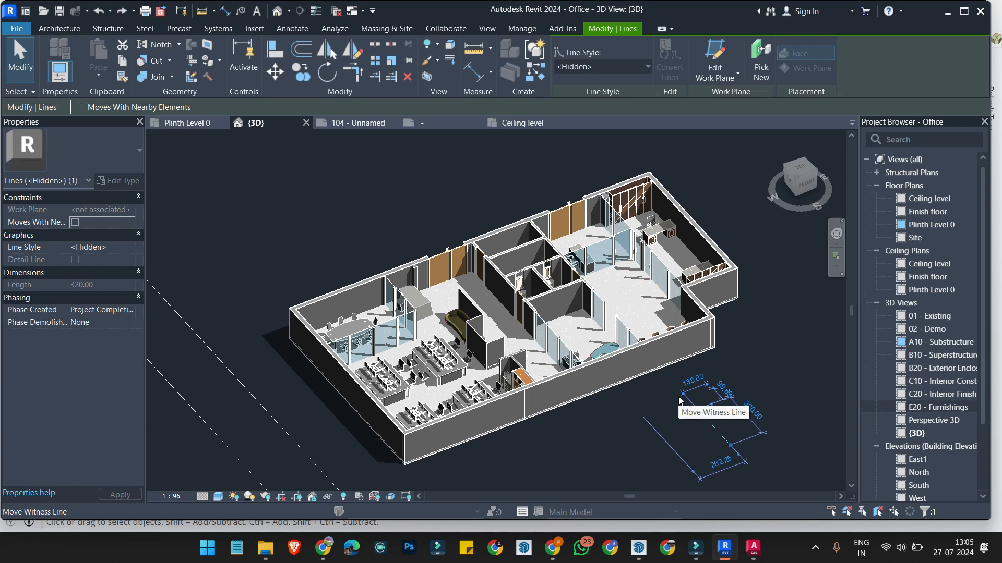
scroll(639, 359, "up", 3)
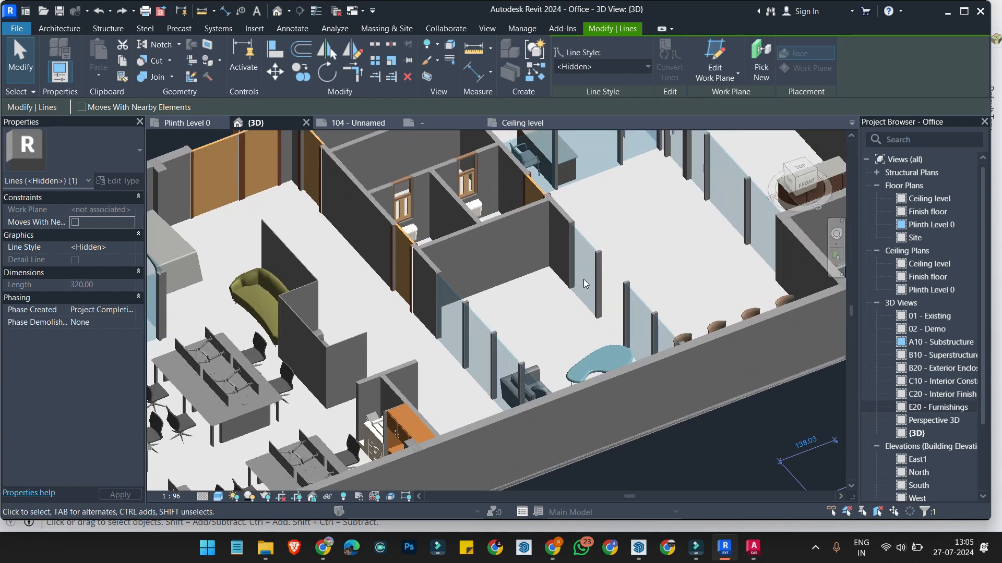
scroll(584, 280, "down", 3)
scroll(583, 280, "up", 3)
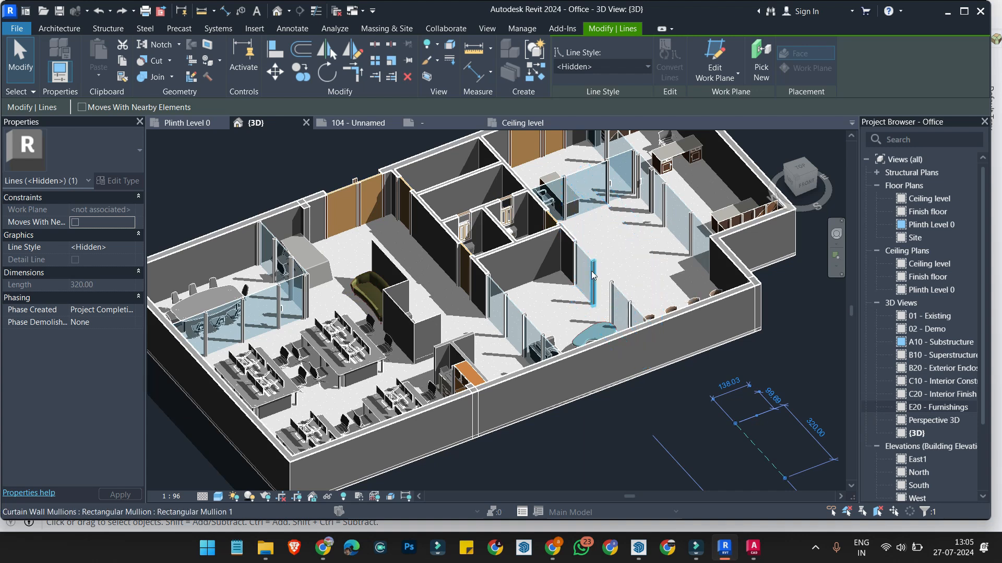
left_click(318, 142)
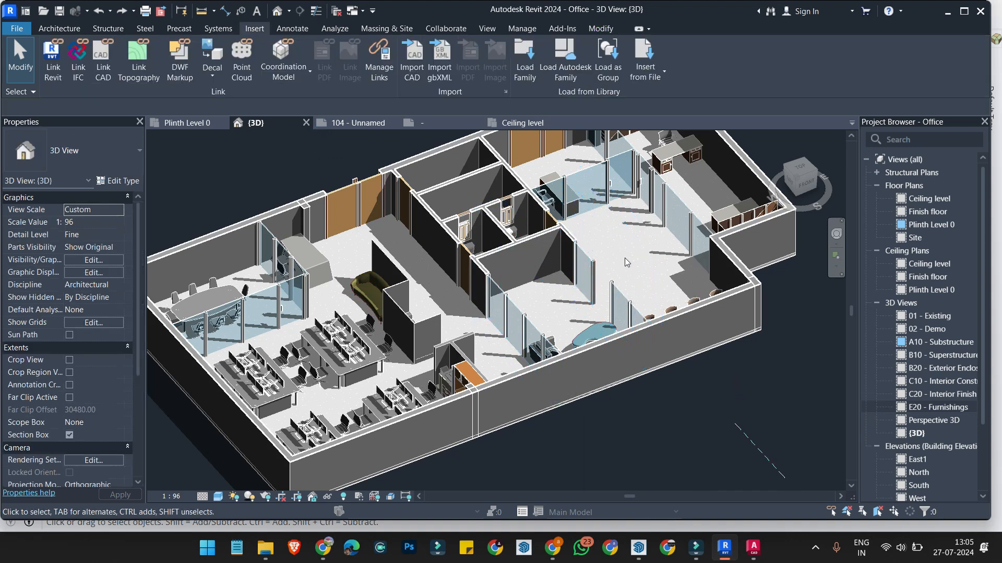
scroll(592, 243, "down", 2)
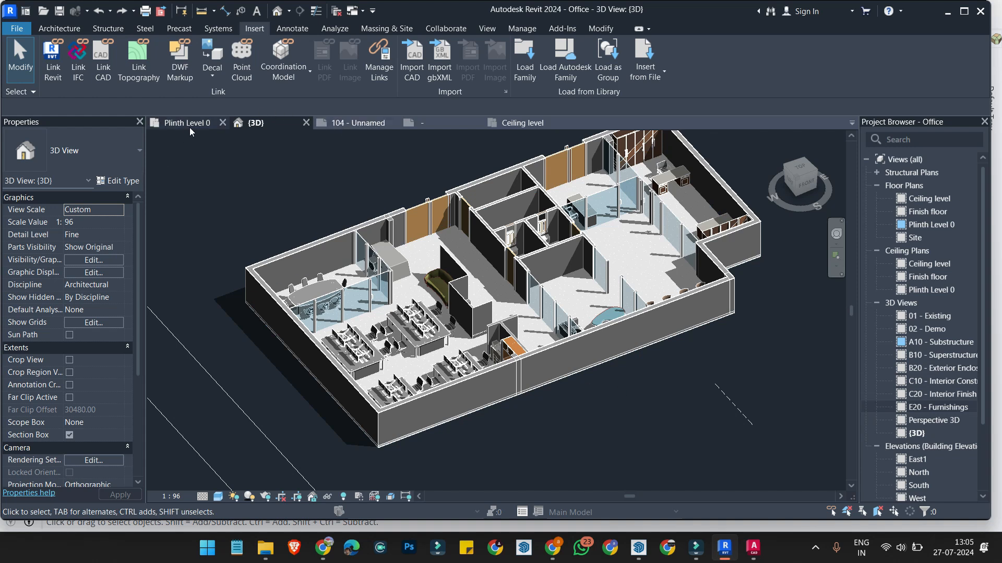
Step: Open the Plinth Level 0 floor plan and review the architecture and structure tools
left_click(52, 28)
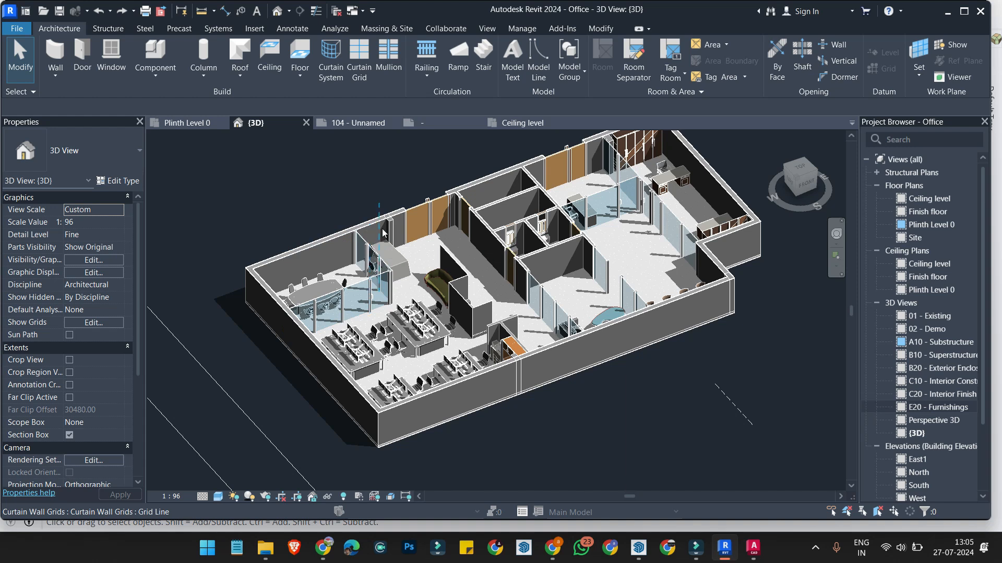
left_click(177, 122)
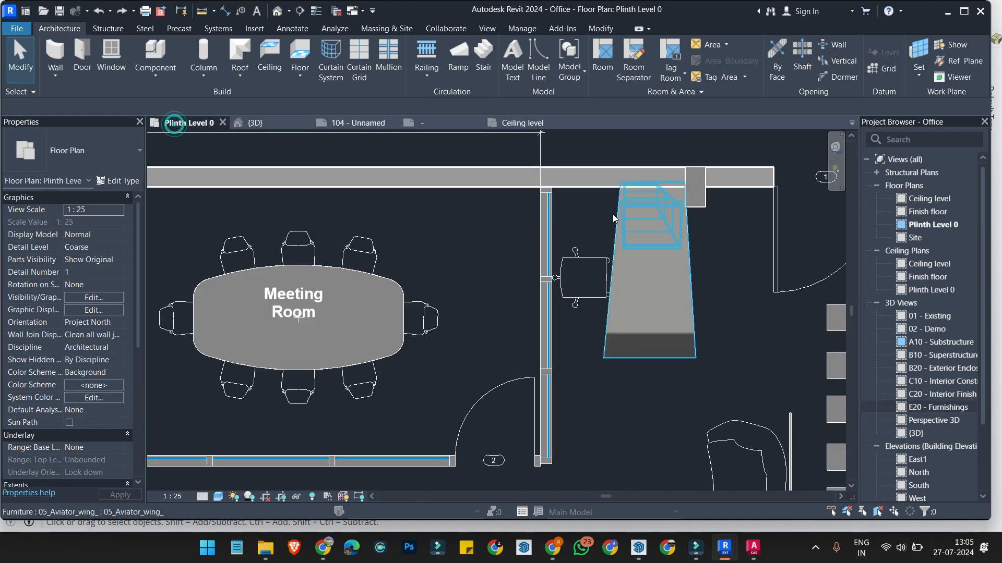
scroll(679, 205, "up", 1)
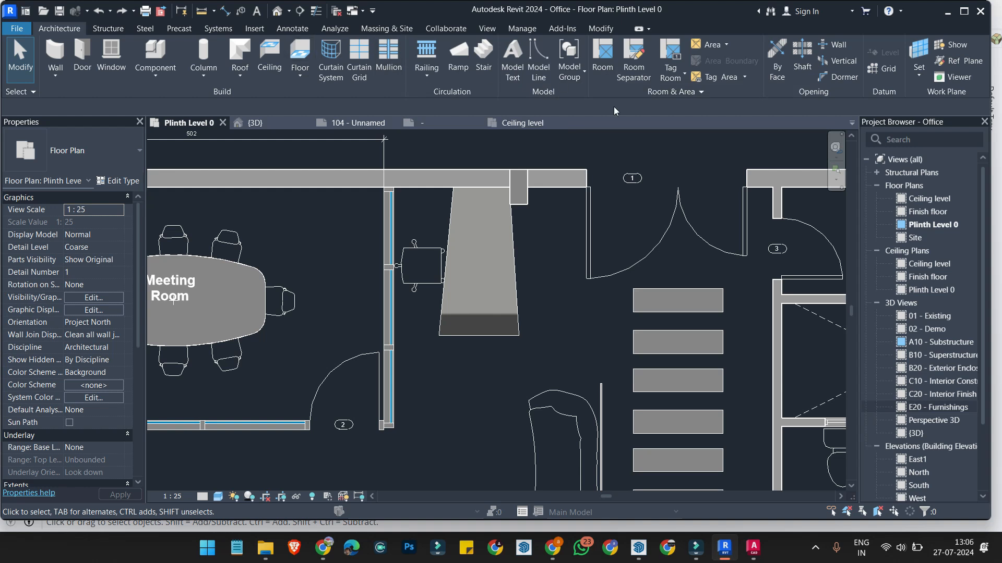
left_click(108, 28)
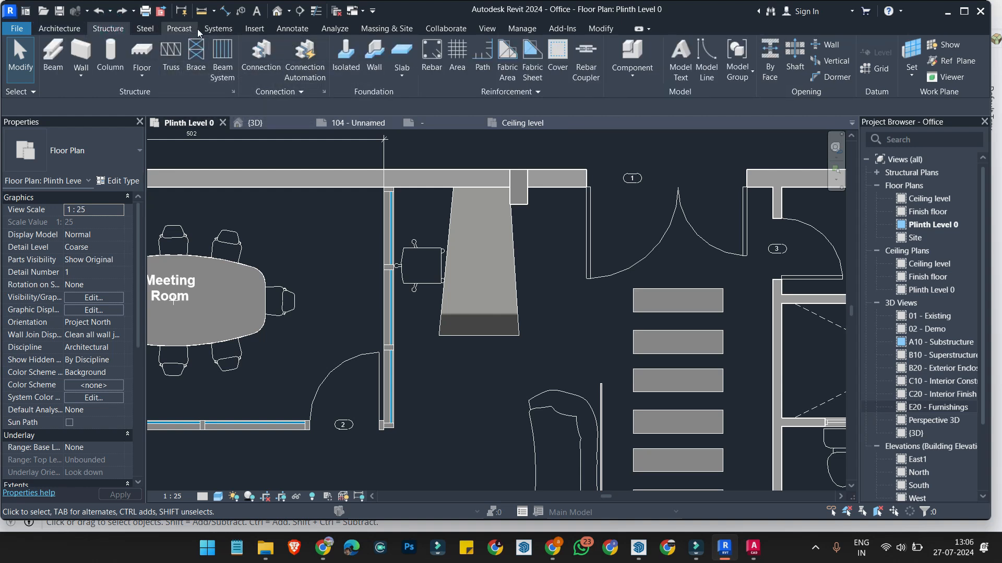
Step: Try to tag the main entrance door with Tag by Category, using a horizontal tag with a leader
left_click(285, 28)
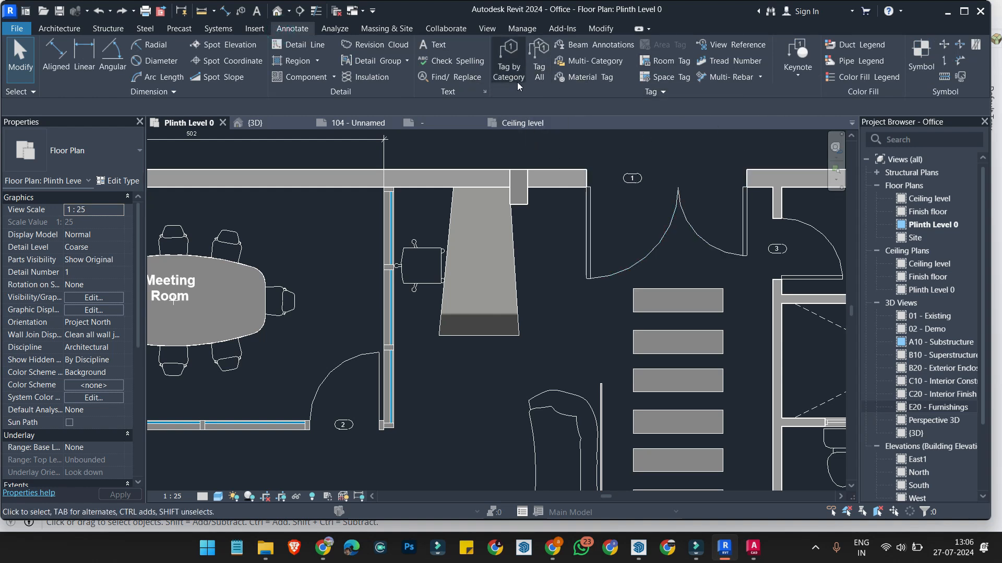
left_click(509, 67)
left_click(628, 186)
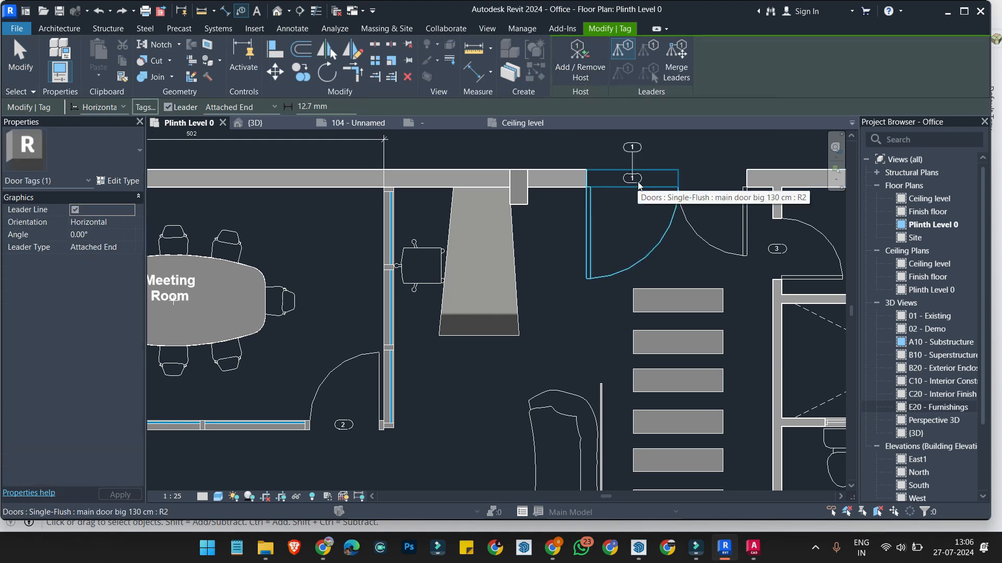
scroll(478, 167, "down", 1)
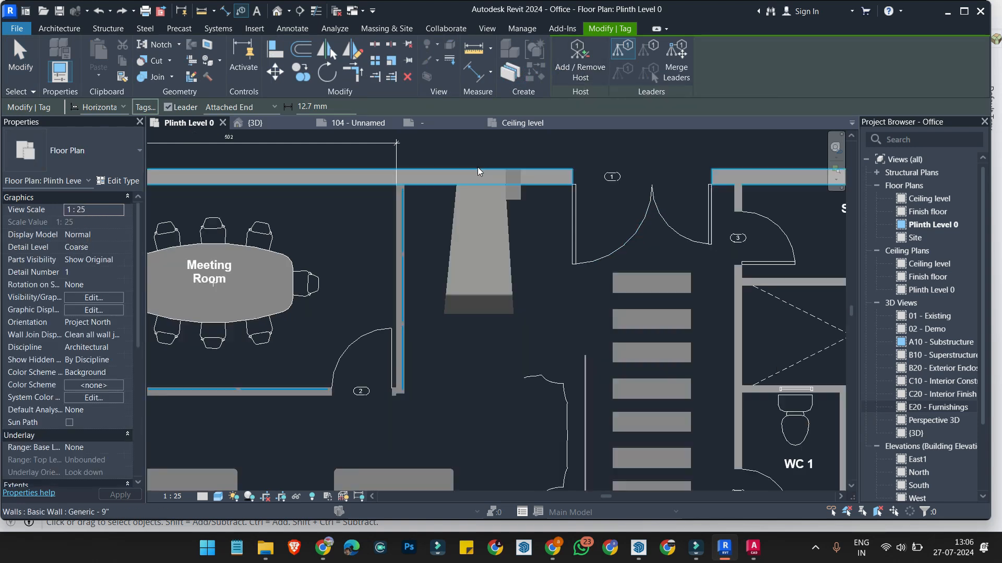
scroll(477, 167, "down", 1)
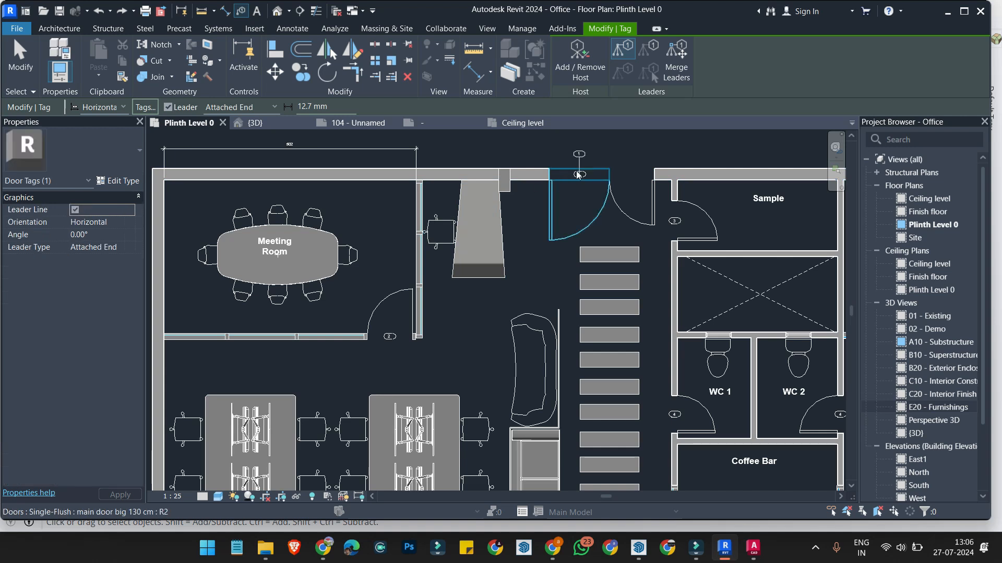
scroll(574, 161, "up", 4)
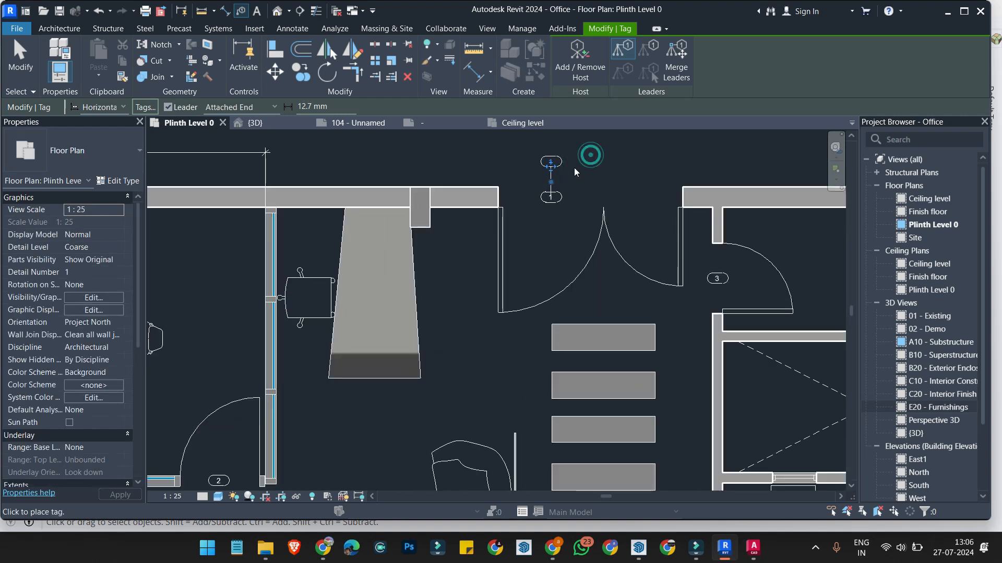
scroll(574, 167, "up", 2)
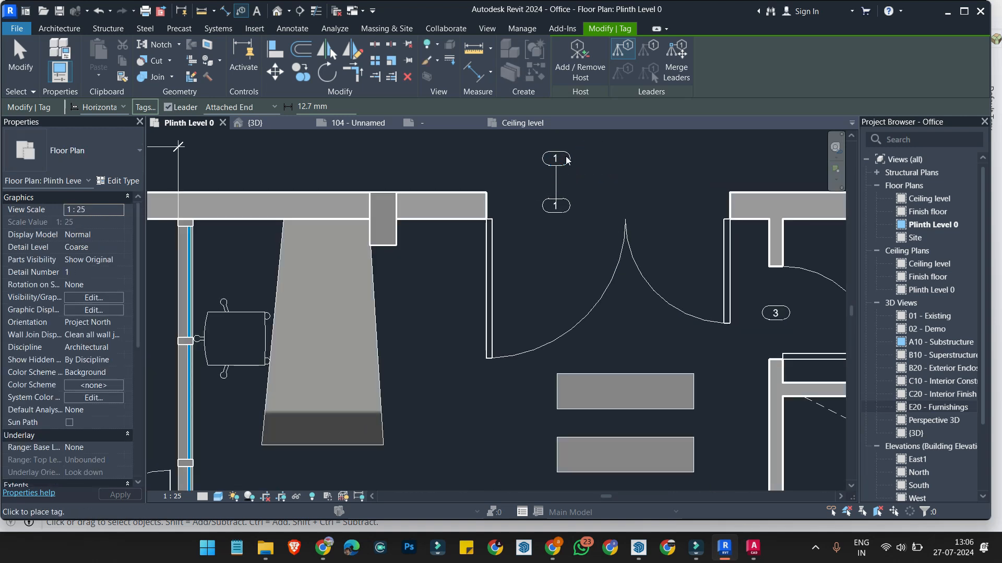
scroll(567, 160, "down", 3)
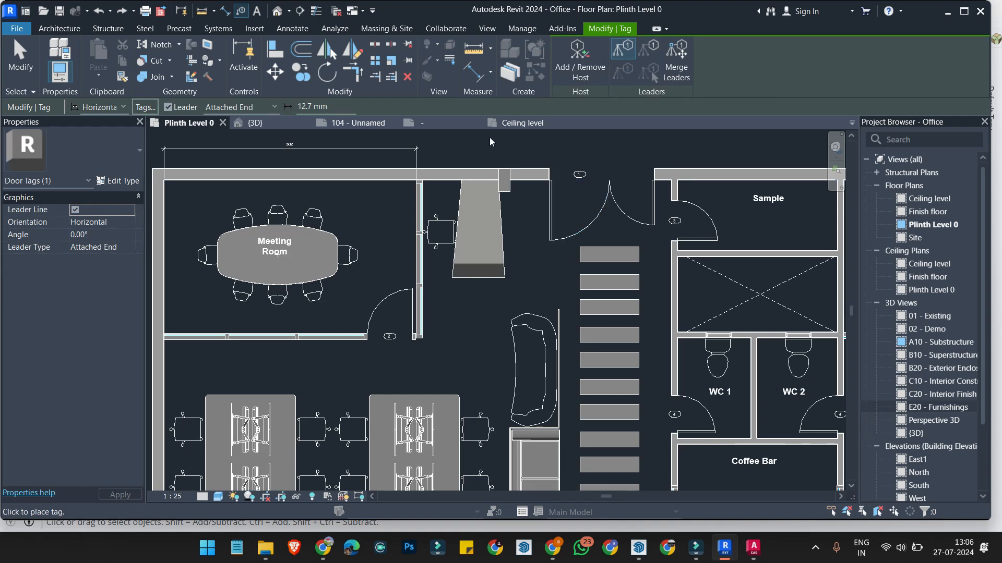
Step: View the description of the Tag All Not Tagged command and leave the tag placement
left_click(59, 28)
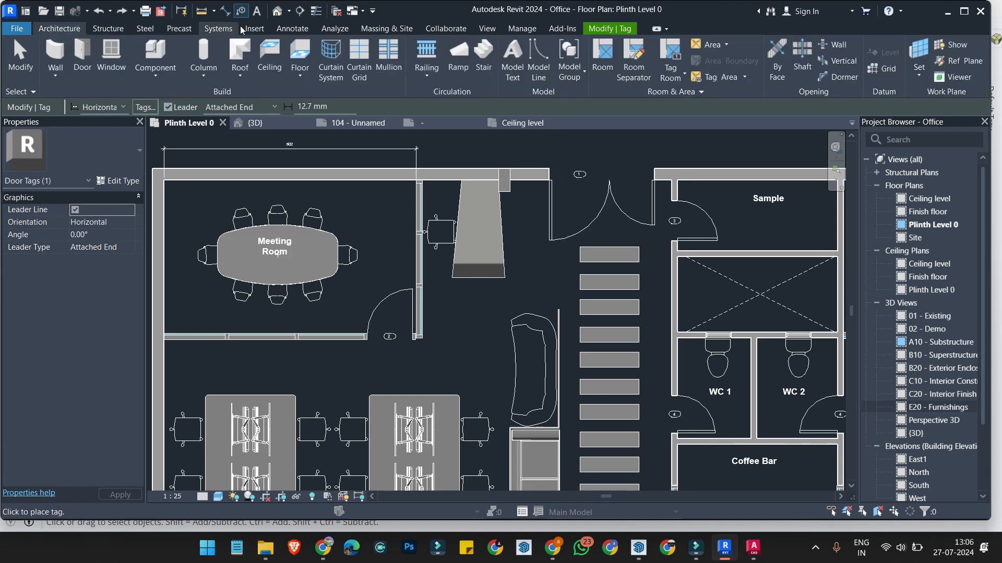
left_click(292, 28)
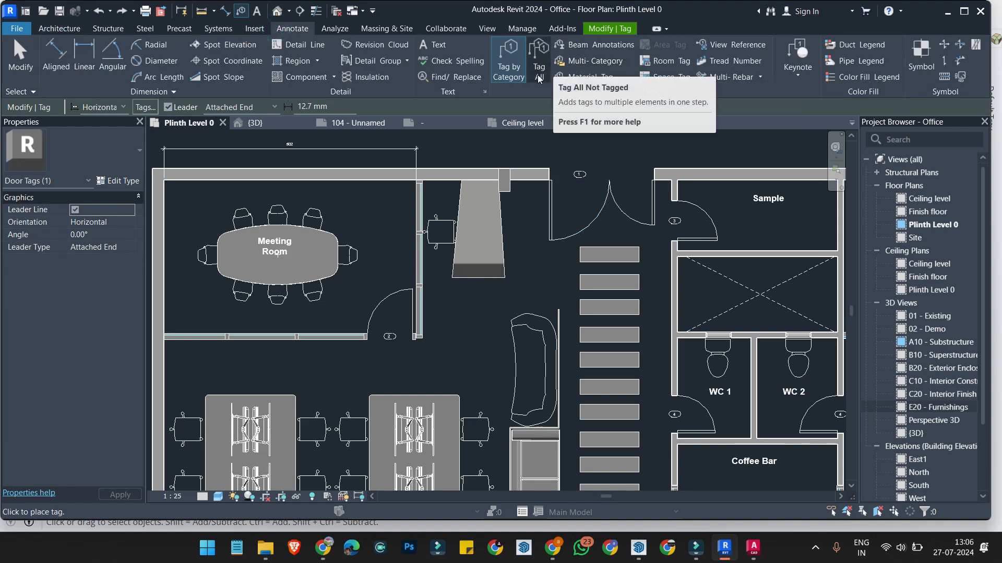
key("Escape")
key("Escape")
Step: Bring up the architecture tools and look over the rooms of the Plinth Level 0 floor plan
scroll(541, 140, "down", 1)
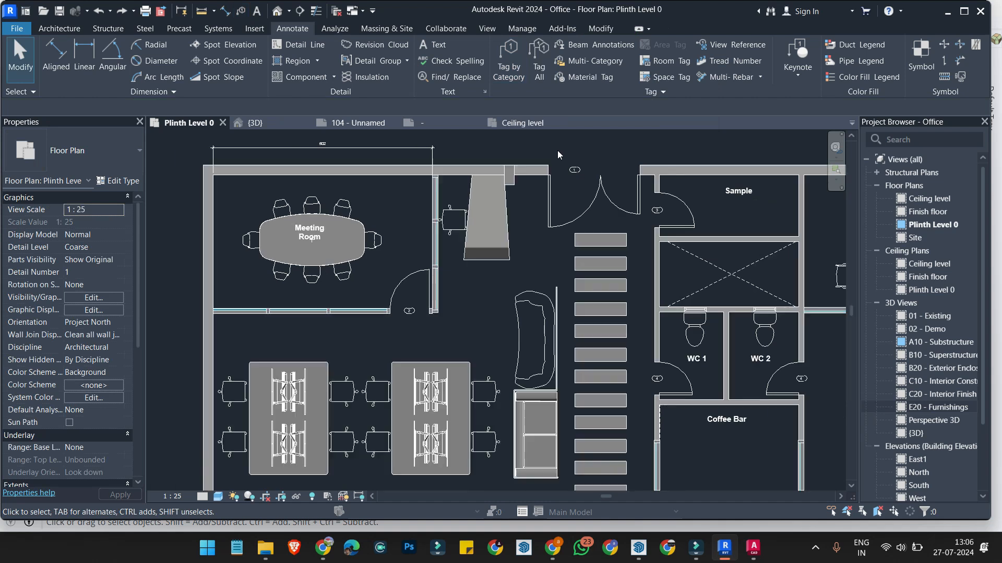
scroll(690, 187, "up", 1)
left_click(59, 28)
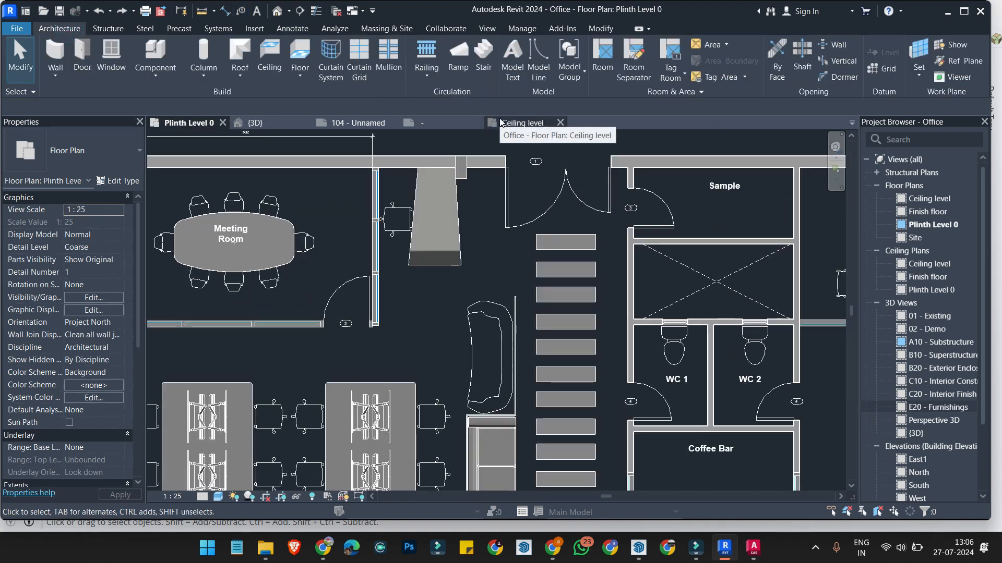
scroll(678, 173, "down", 1)
scroll(770, 314, "up", 2)
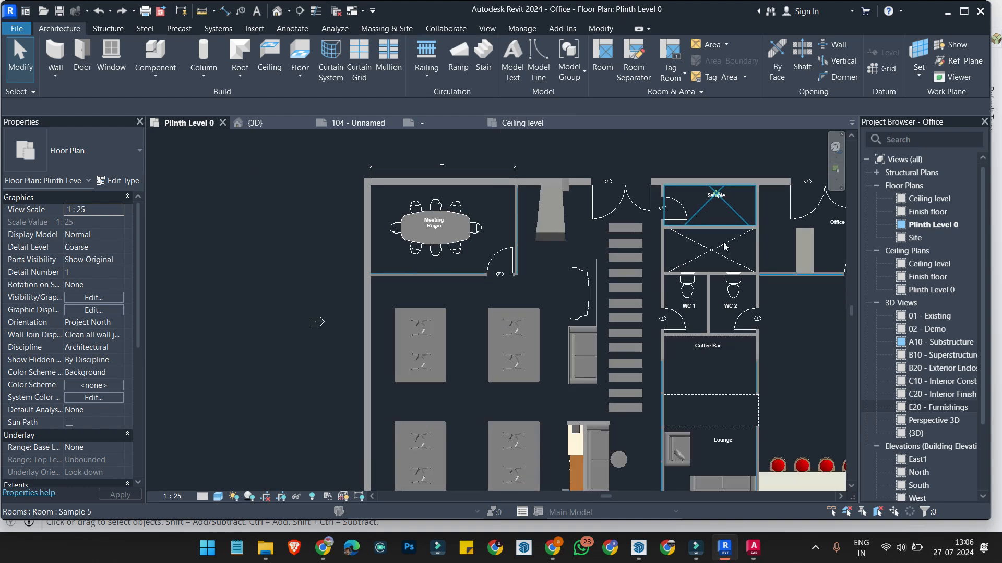
scroll(673, 317, "down", 3)
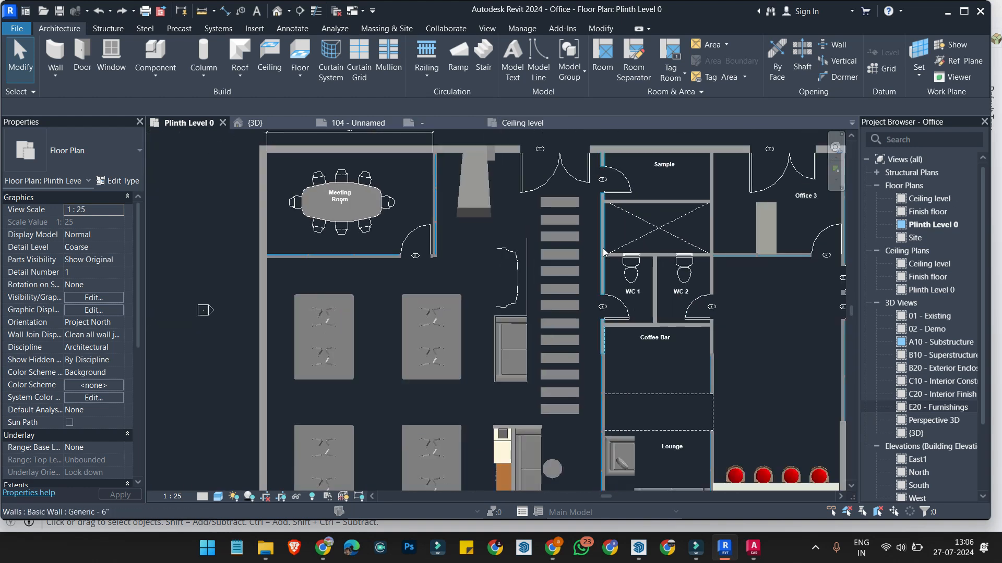
Step: Look over the toilets, coffee bar, lounge and furniture on the Plinth Level 0 floor plan
scroll(648, 303, "up", 4)
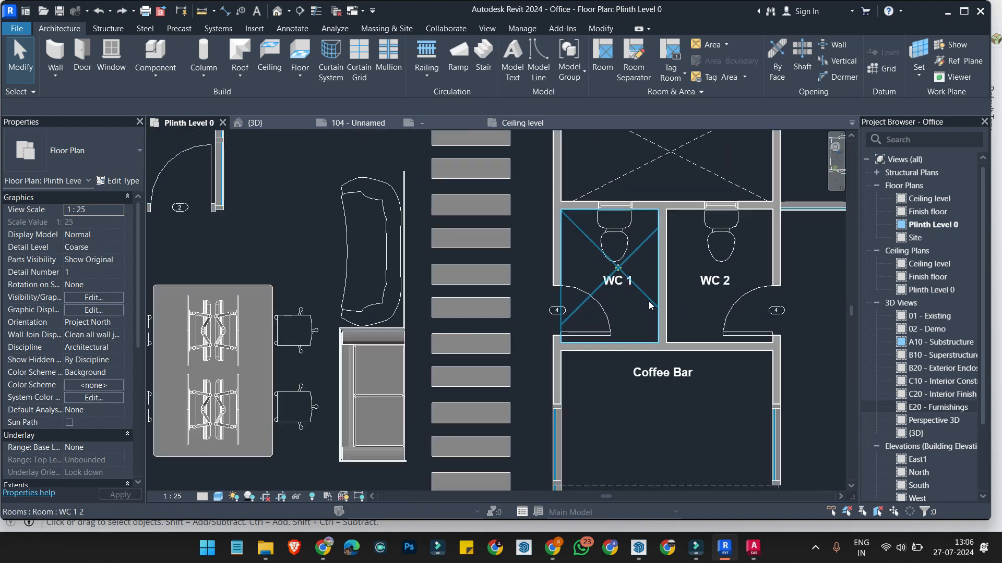
scroll(562, 311, "down", 3)
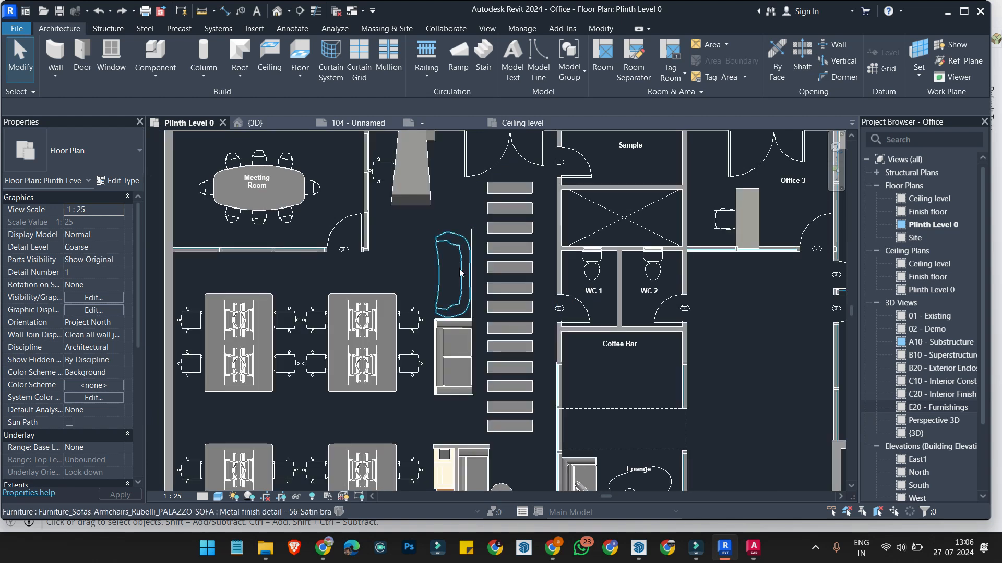
scroll(467, 239, "up", 3)
scroll(467, 239, "down", 5)
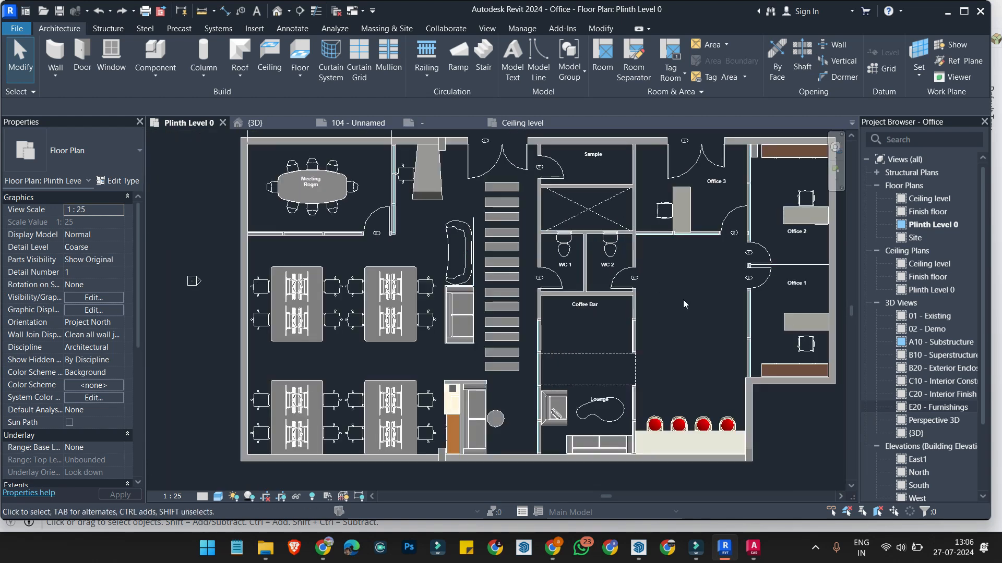
scroll(611, 298, "down", 3)
scroll(359, 201, "up", 3)
scroll(359, 203, "down", 2)
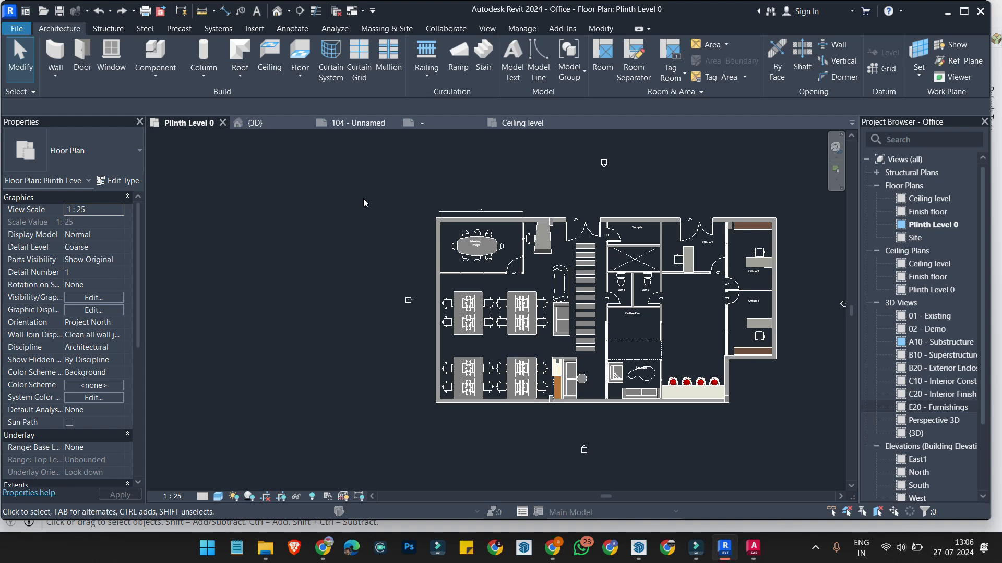
left_click(483, 63)
scroll(366, 171, "down", 2)
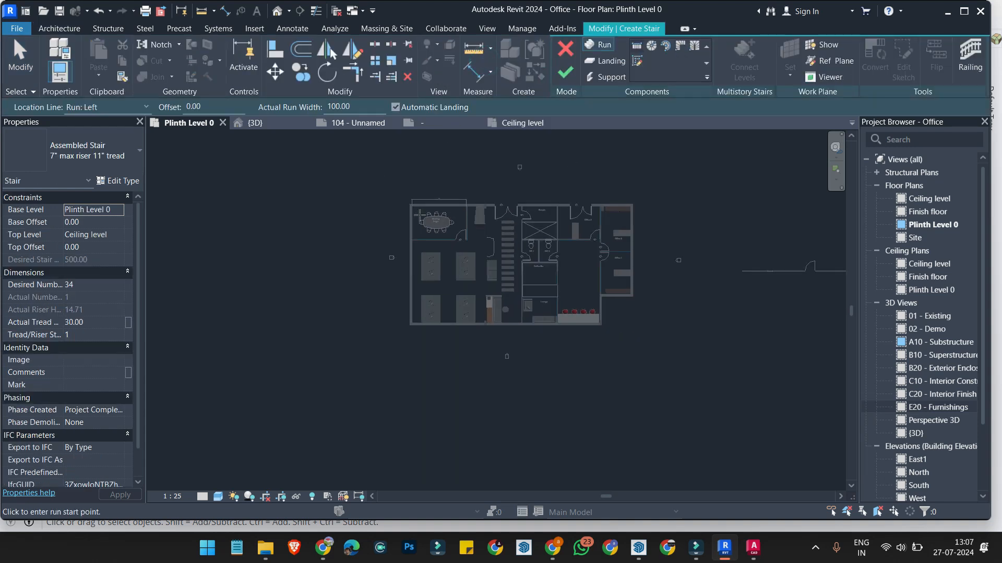
scroll(614, 322, "up", 4)
left_click(651, 329)
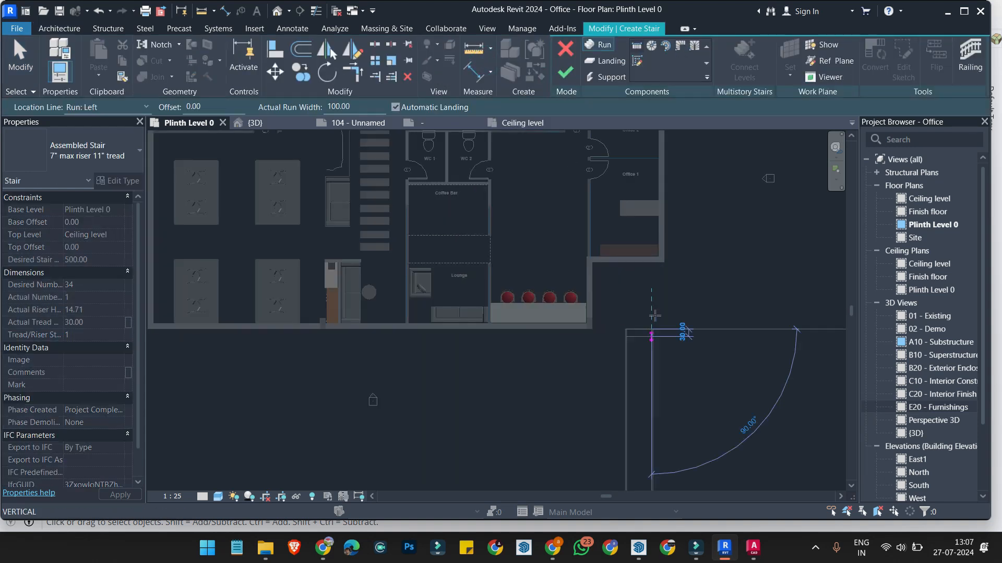
left_click(658, 241)
key("ctrl+z")
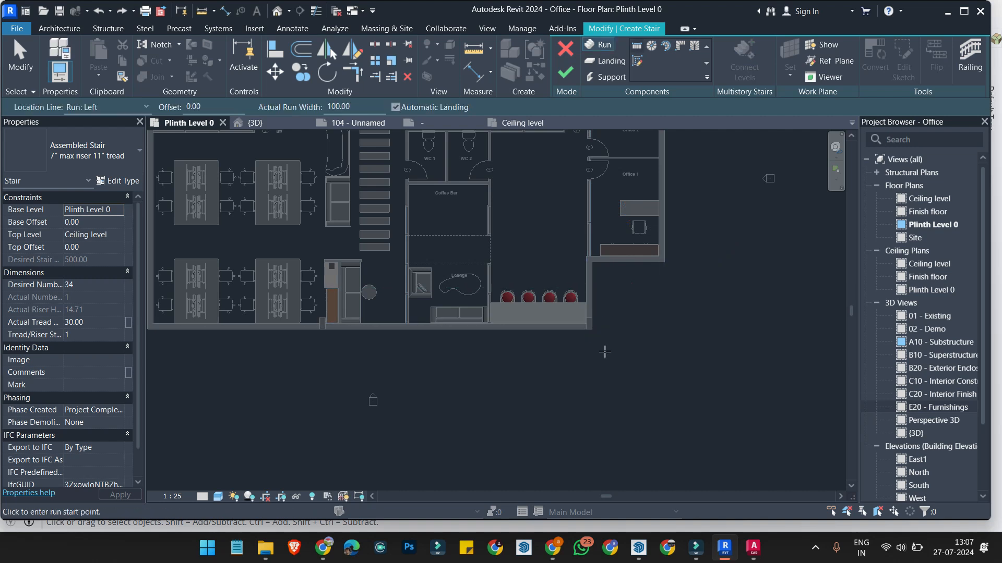
Step: Try to draw an L-shaped stair outside the building with a vertical 15-riser run and a perpendicular run from its upper corner
left_click(636, 395)
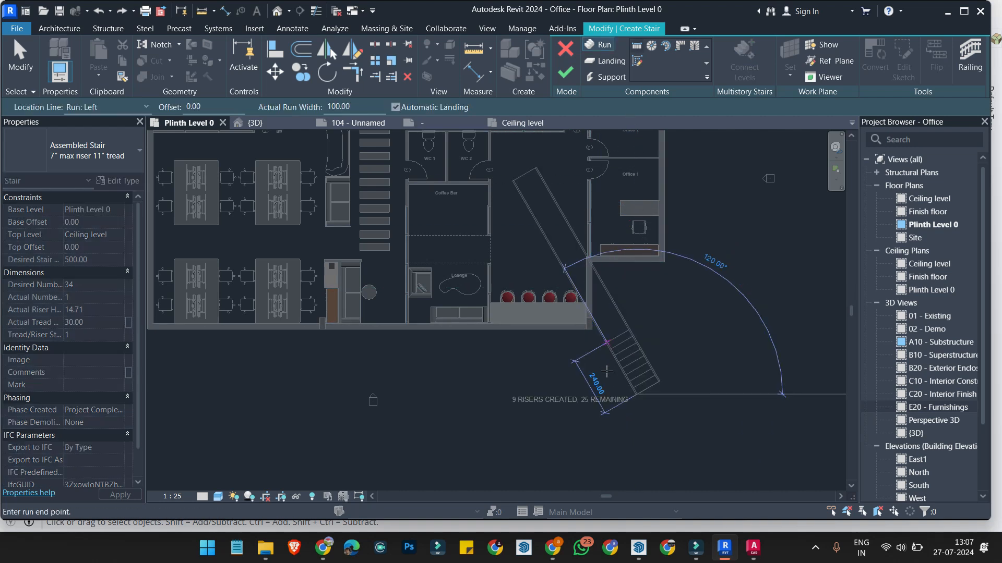
scroll(617, 380, "down", 2)
scroll(626, 323, "up", 3)
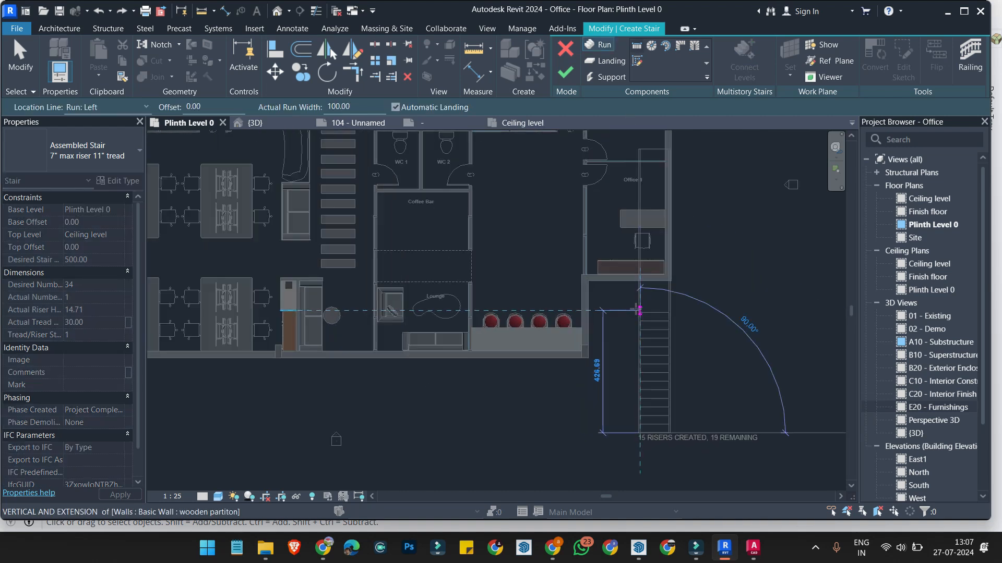
left_click(718, 311)
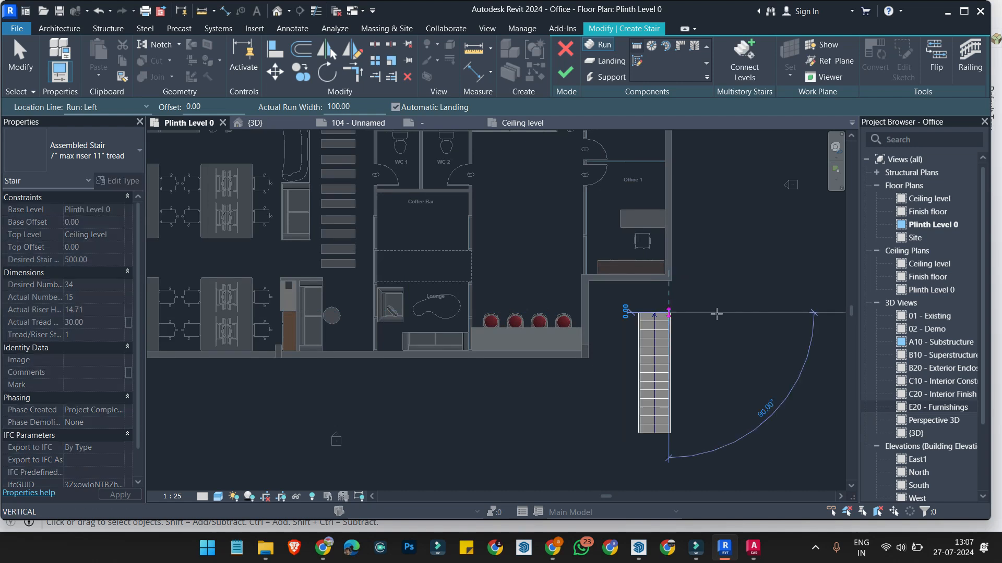
left_click(669, 312)
left_click(824, 312)
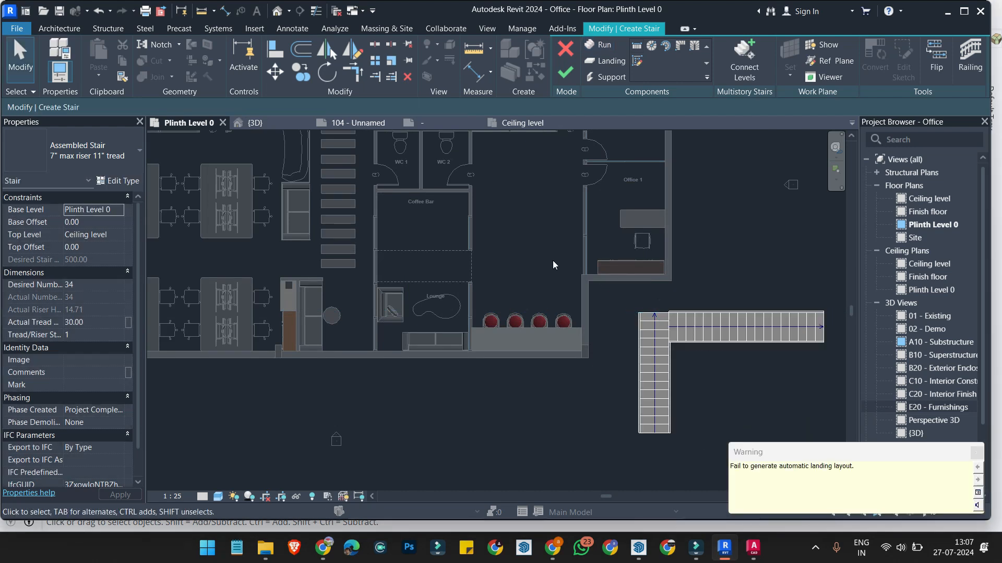
Step: Undo the stair runs, discard the stair edit and dismiss the landing warning
scroll(552, 259, "down", 1)
key("ctrl+z")
key("ctrl+z")
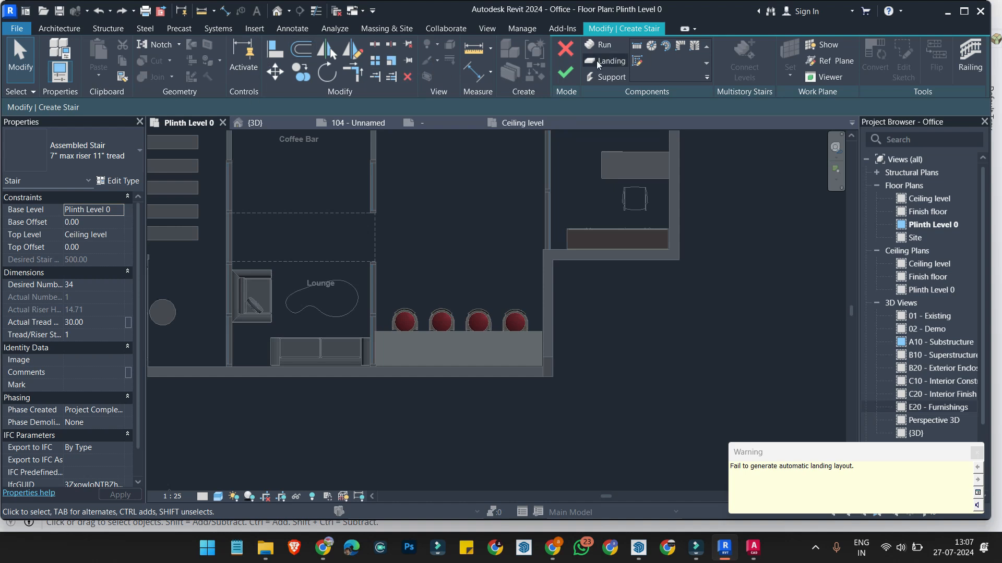
left_click(566, 49)
left_click(531, 289)
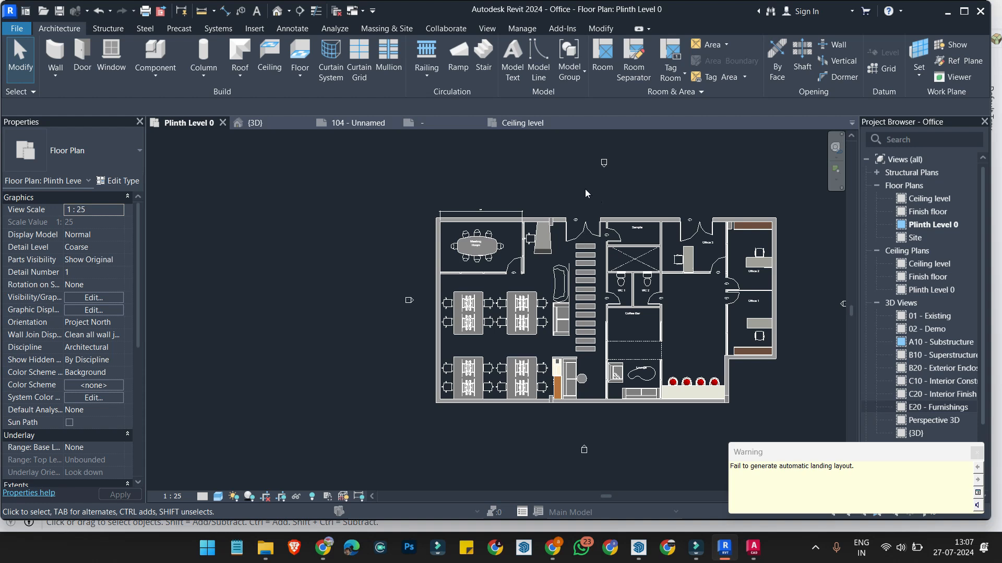
scroll(394, 245, "down", 1)
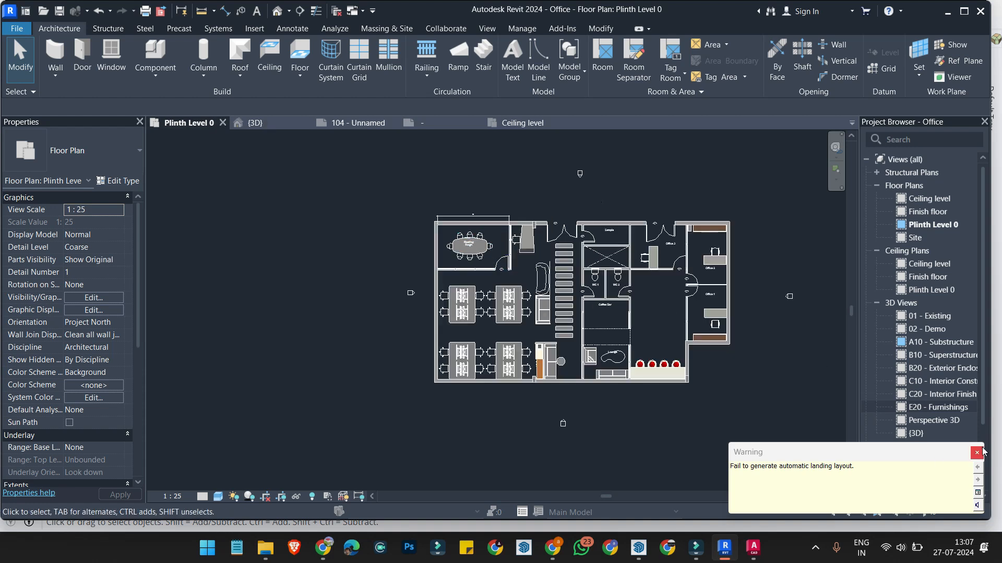
left_click(976, 452)
scroll(349, 259, "down", 1)
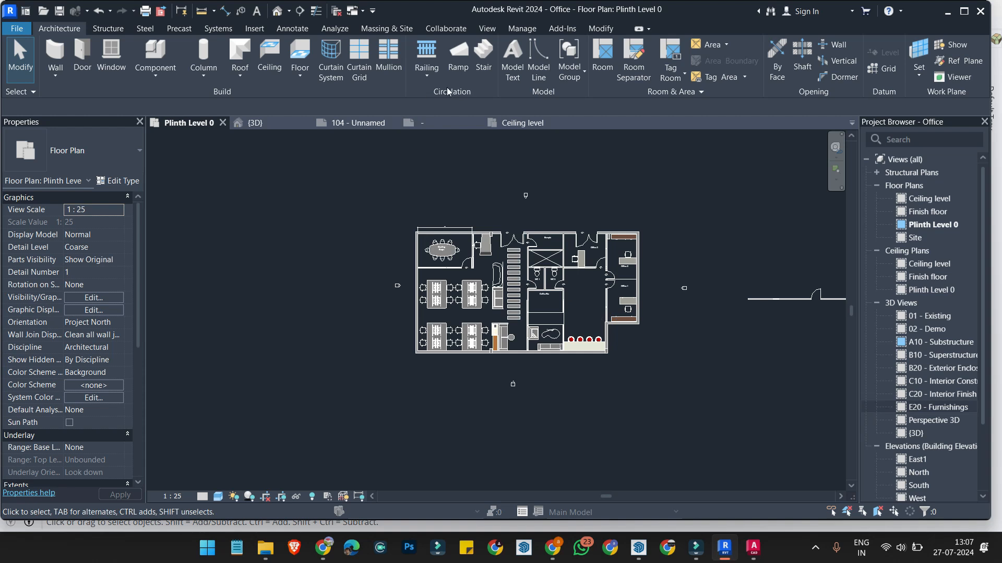
scroll(751, 316, "up", 3)
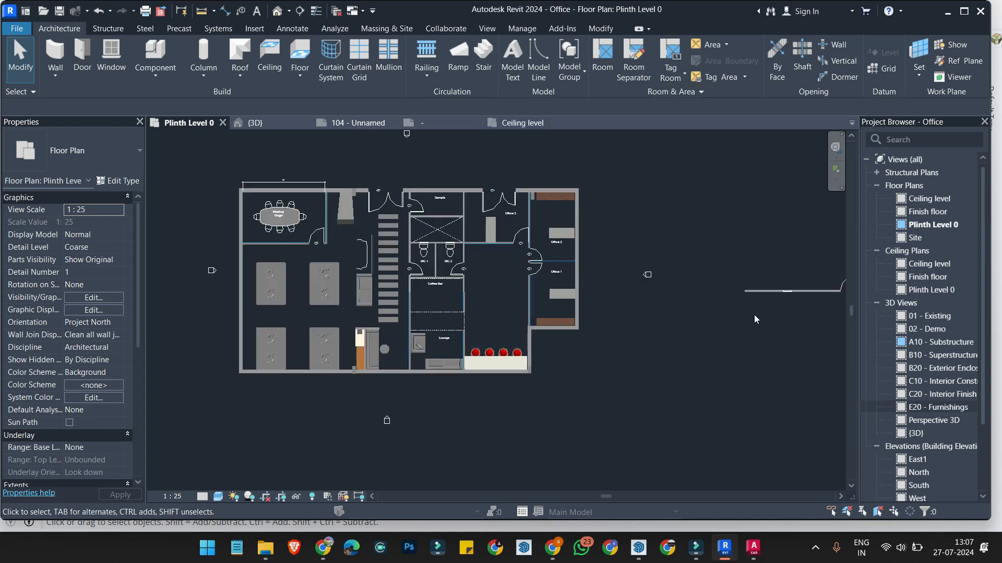
Step: Start a new stair and draw a vertical run about 360 long and 100 wide outside the building, below Office 1
left_click(484, 64)
scroll(569, 382, "down", 5)
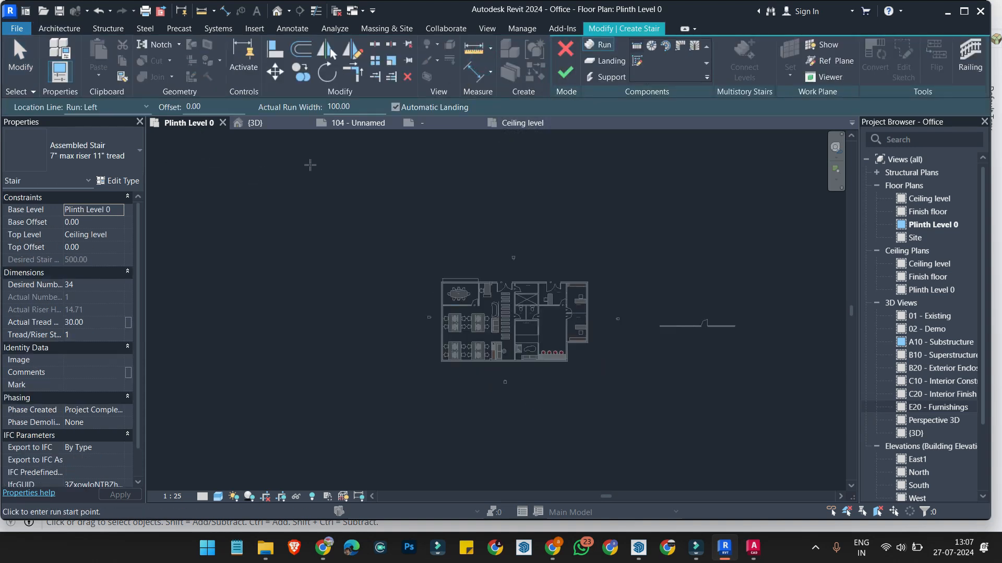
scroll(560, 380, "up", 5)
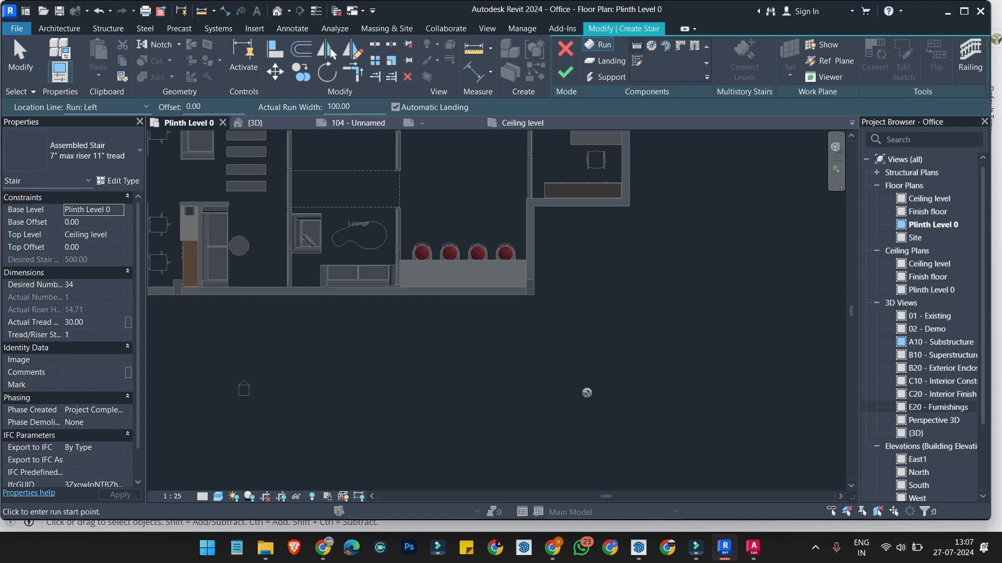
left_click(587, 393)
left_click(588, 273)
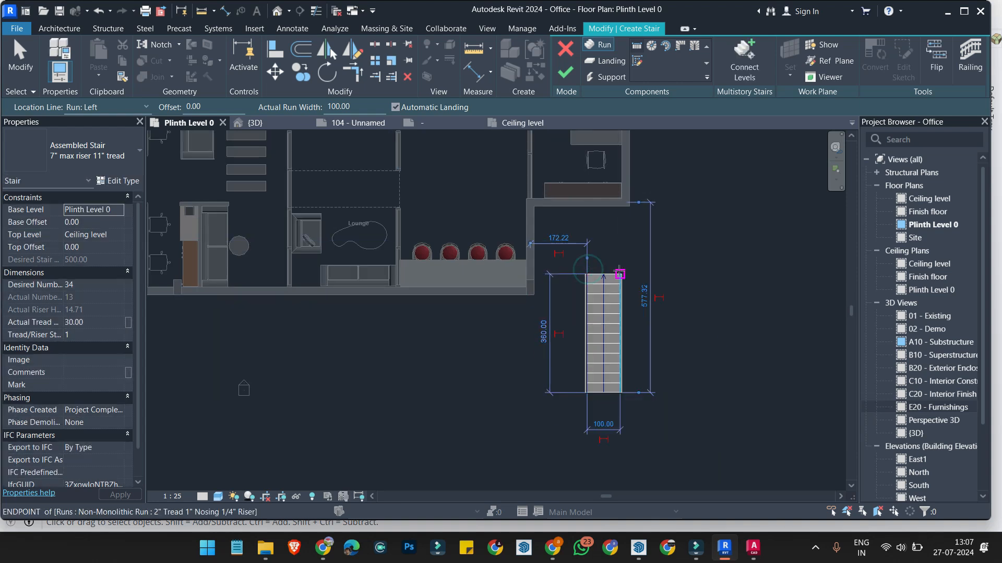
left_click(620, 274)
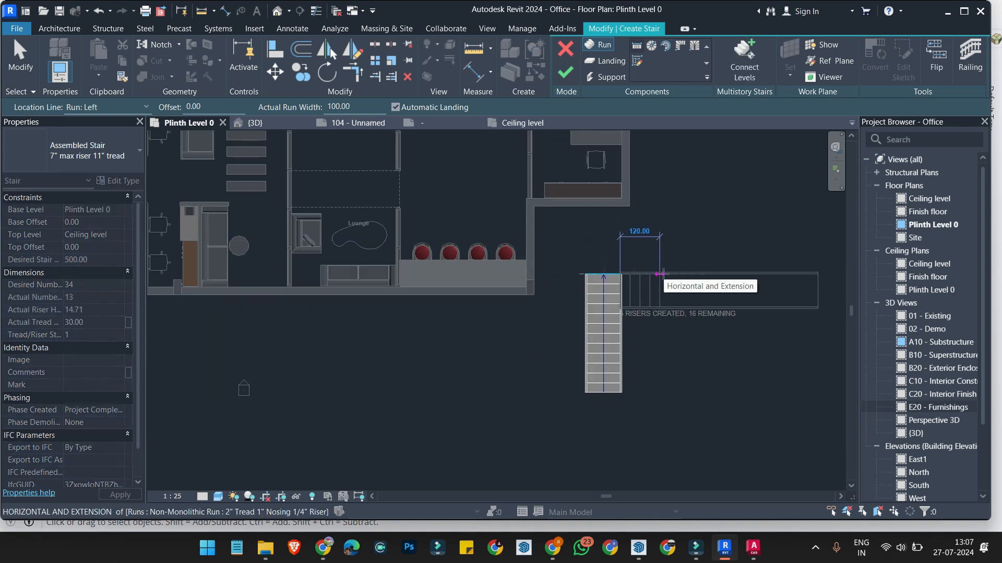
key("Escape")
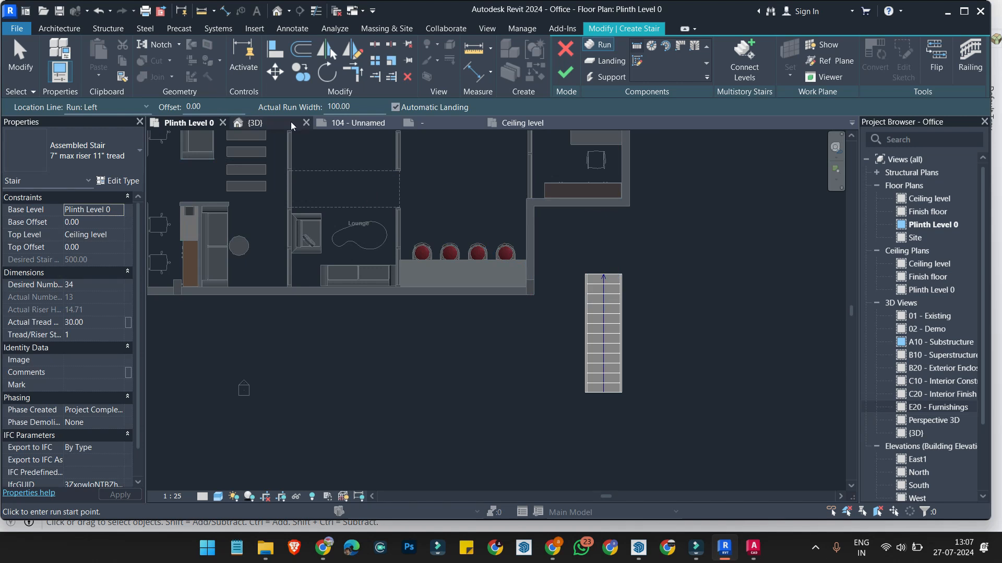
left_click(336, 123)
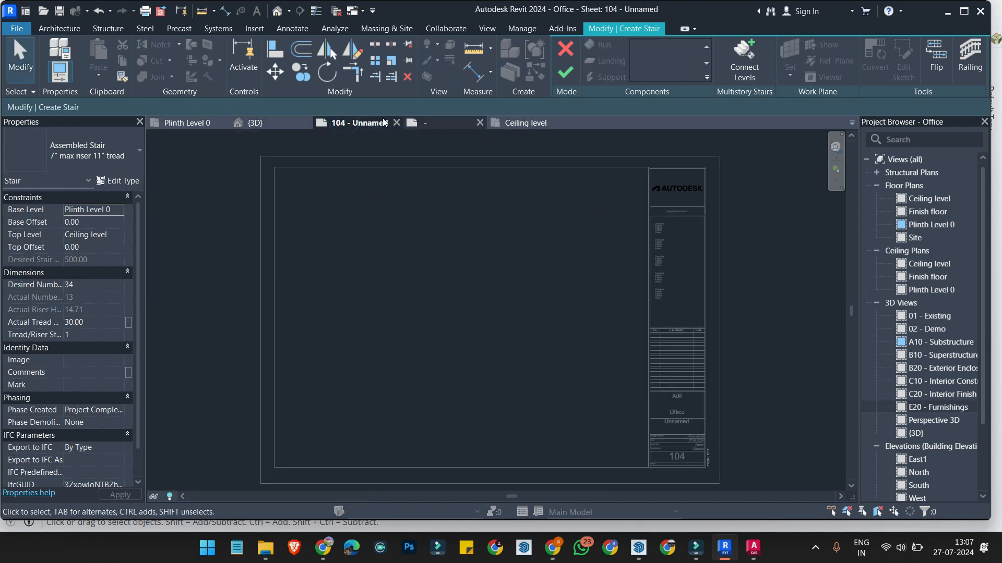
left_click(184, 123)
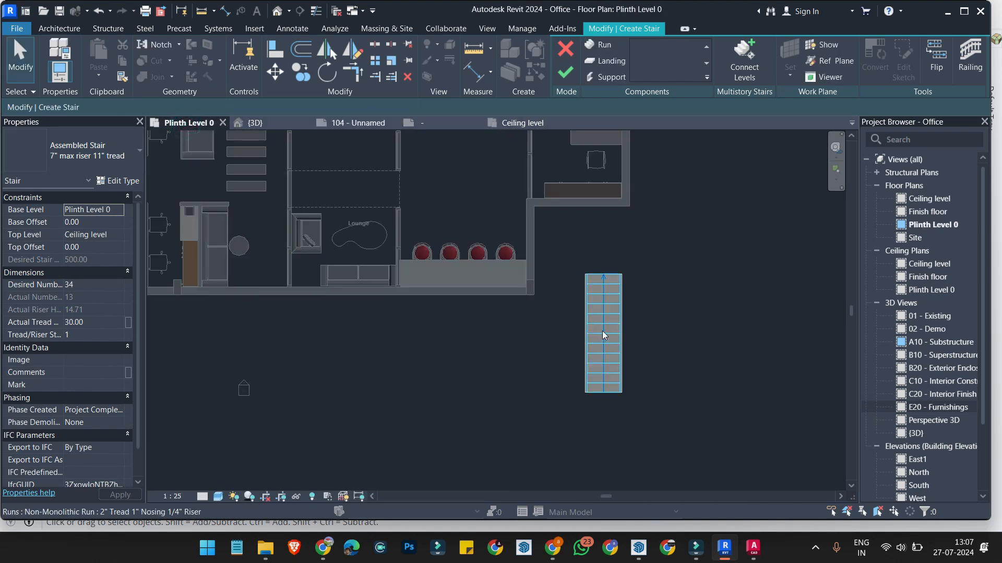
Step: Add a horizontal run for all remaining risers from the first run's upper end, using the location line Run: Right
left_click(585, 49)
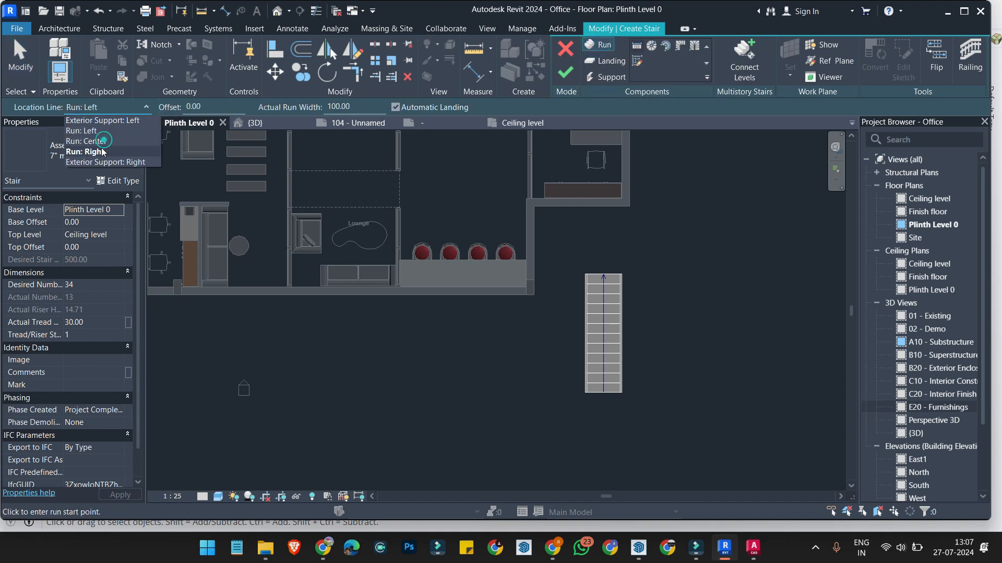
left_click(84, 148)
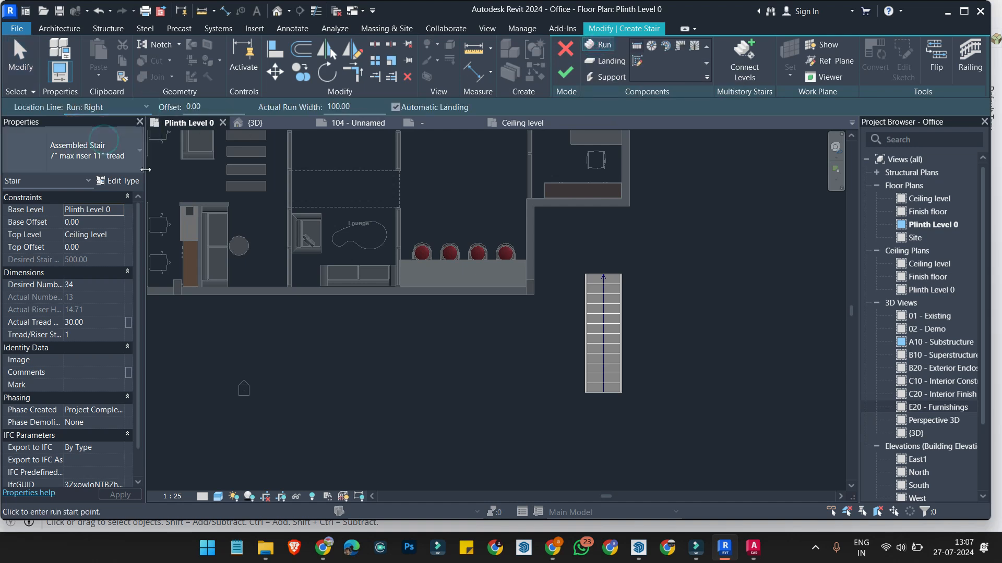
left_click(620, 275)
scroll(666, 268, "down", 2)
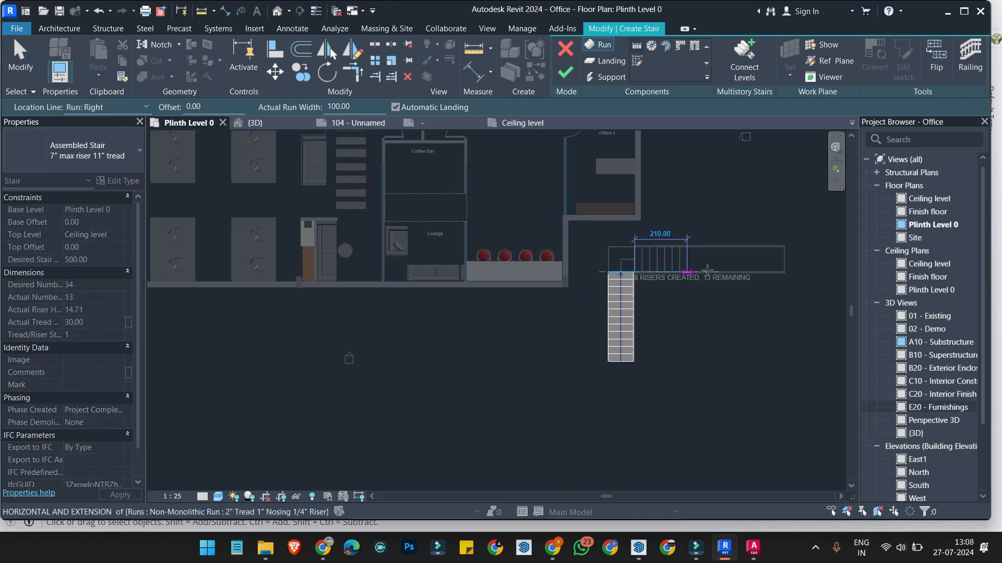
left_click(782, 271)
key("Escape")
scroll(743, 282, "up", 3)
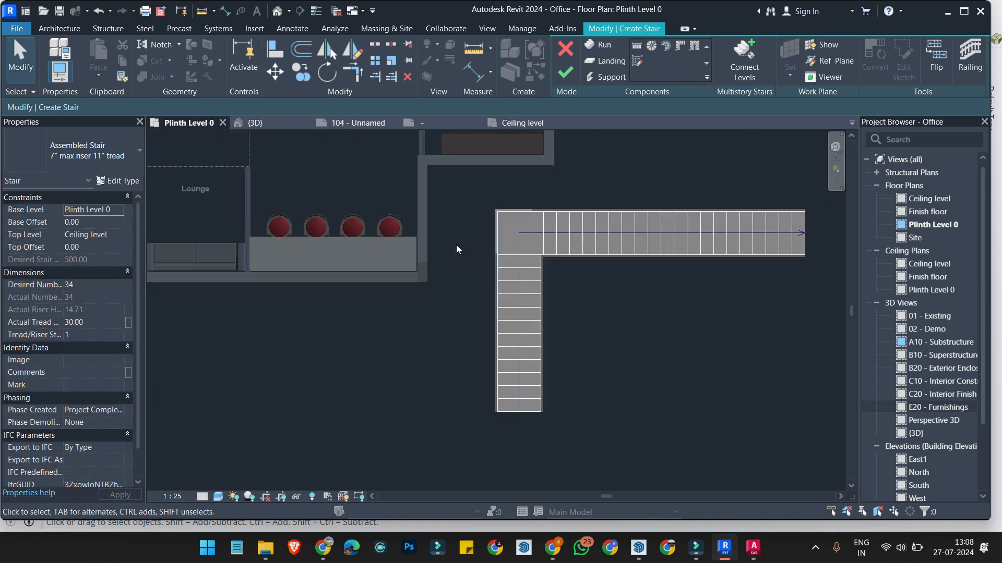
Step: Finish the L-shaped stair and examine its treads, cut line and railings in plan
scroll(456, 249, "down", 1)
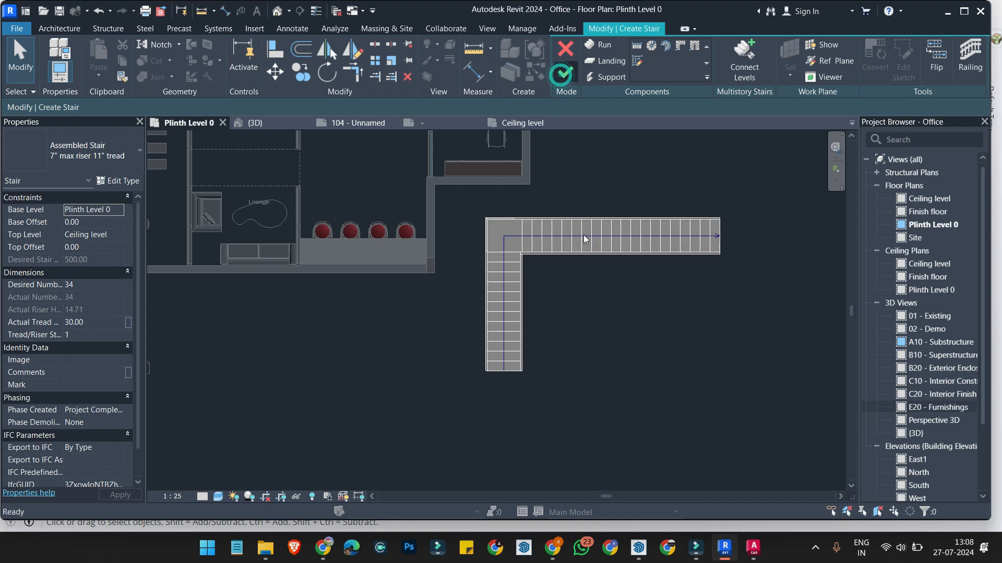
scroll(497, 310, "up", 2)
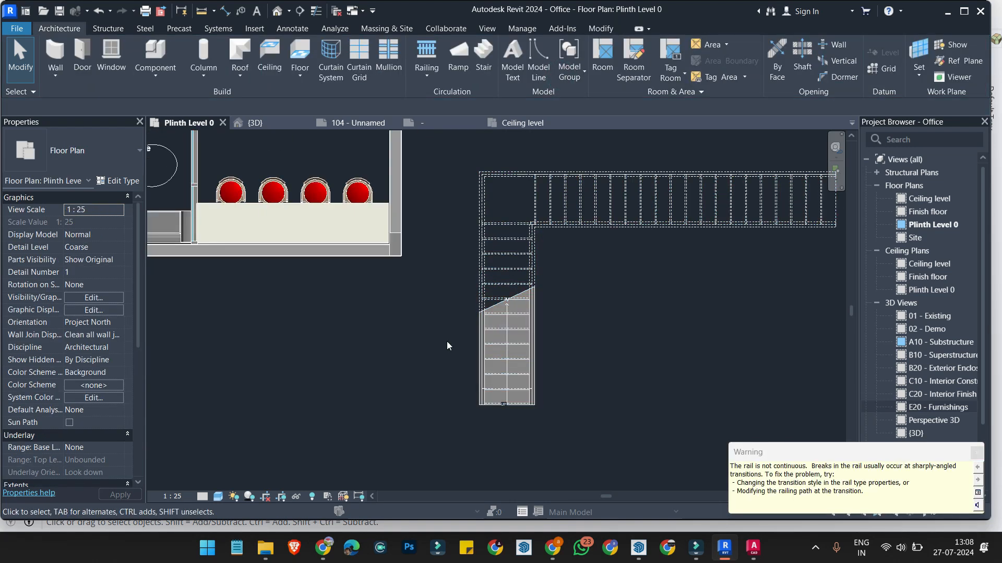
scroll(469, 341, "up", 2)
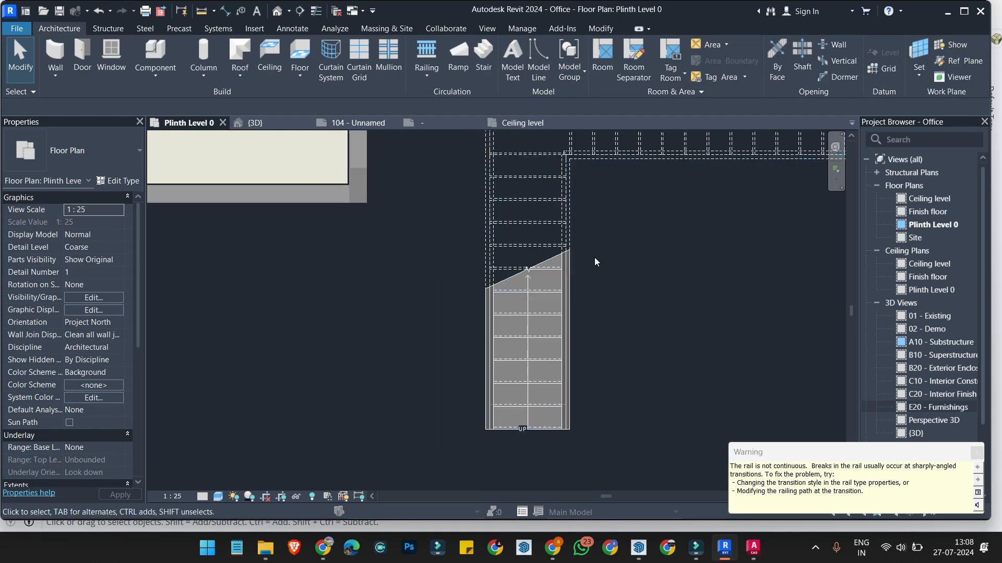
left_click(609, 250)
scroll(544, 222, "down", 3)
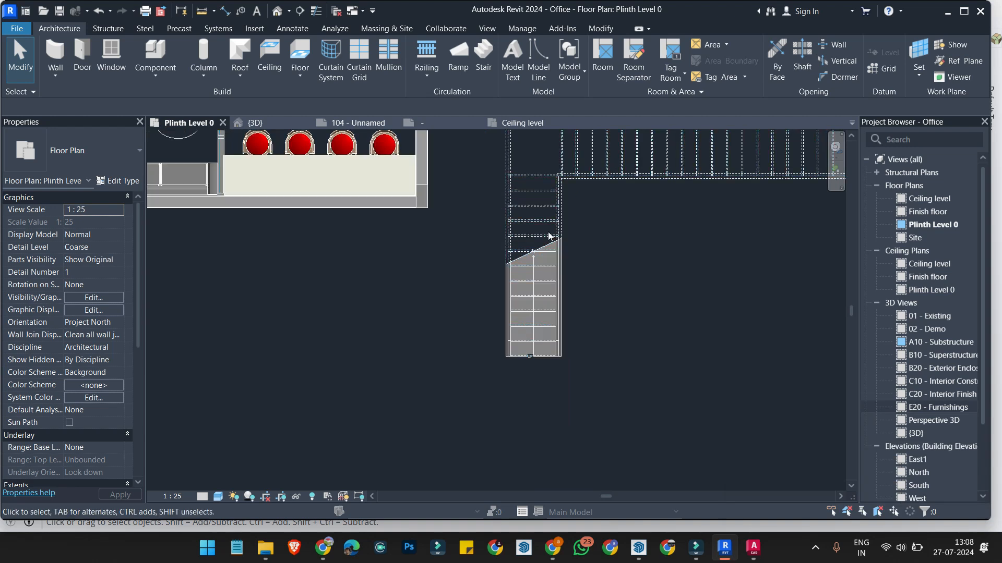
scroll(720, 182, "up", 1)
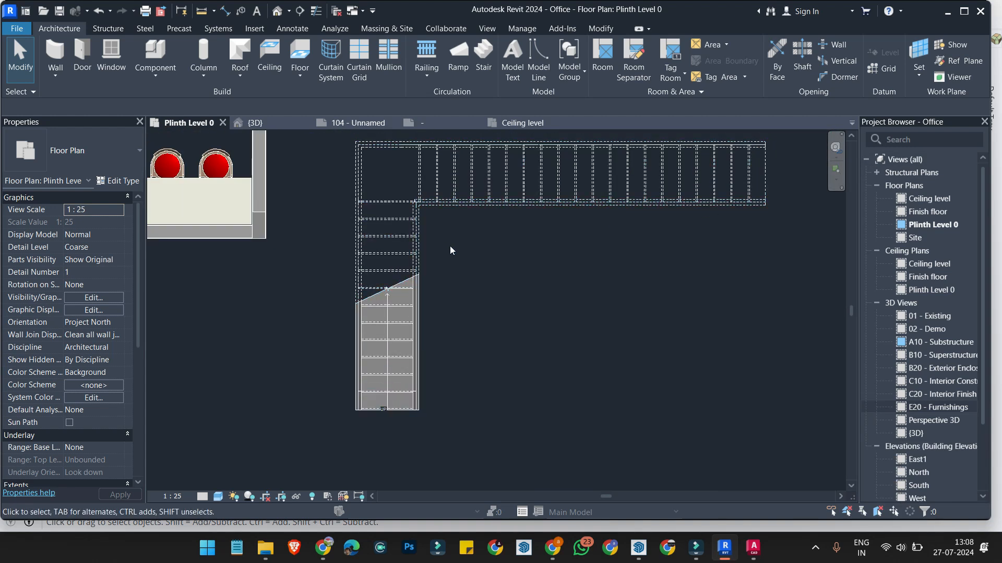
scroll(450, 246, "down", 1)
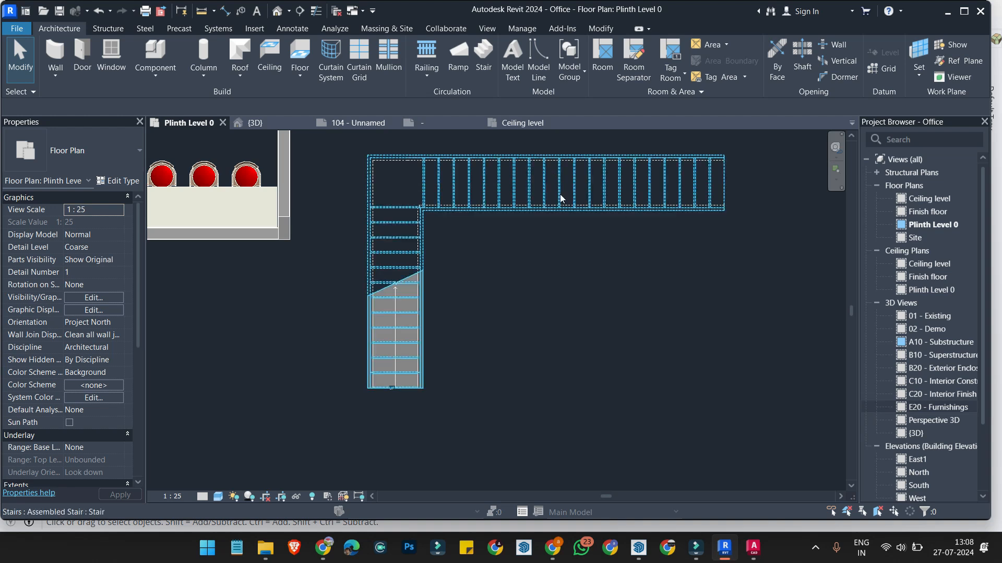
scroll(431, 262, "up", 3)
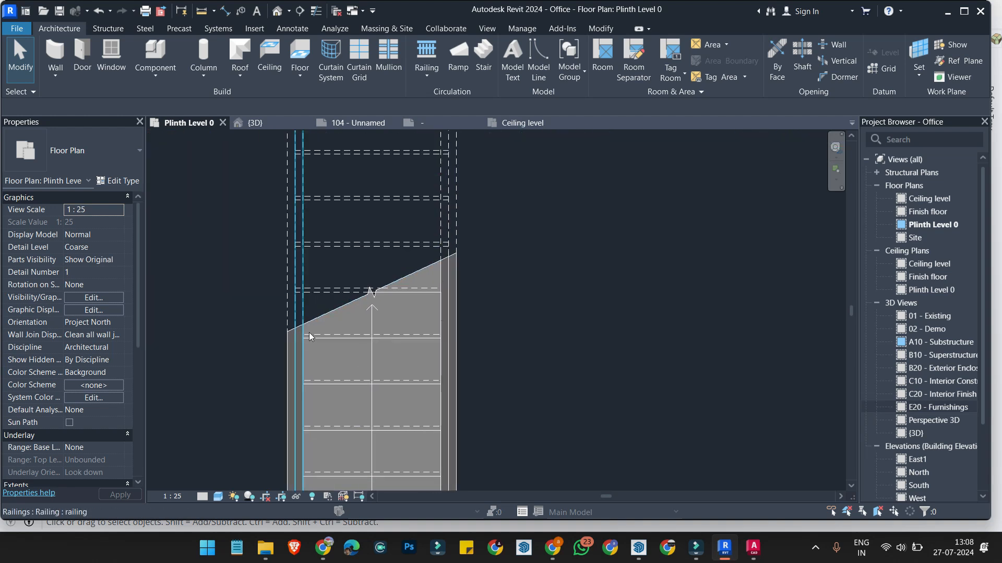
scroll(449, 312, "down", 4)
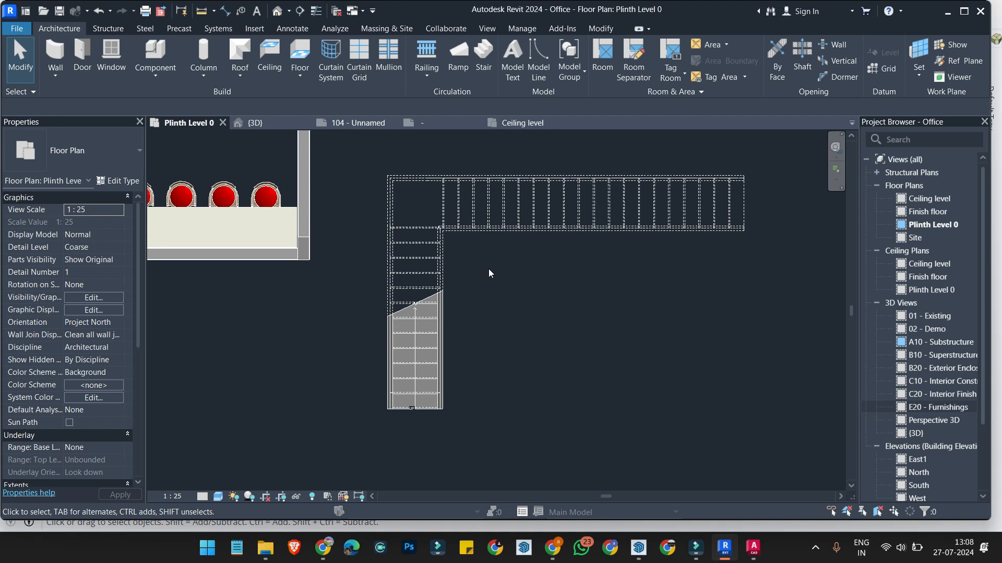
Step: Open the {3D} view and raise the section box's top face above the building roof and the new outdoor stair
left_click(281, 124)
scroll(599, 327, "down", 4)
scroll(615, 313, "up", 5)
middle_click_drag(577, 303, 546, 239, "shift")
scroll(546, 241, "down", 5)
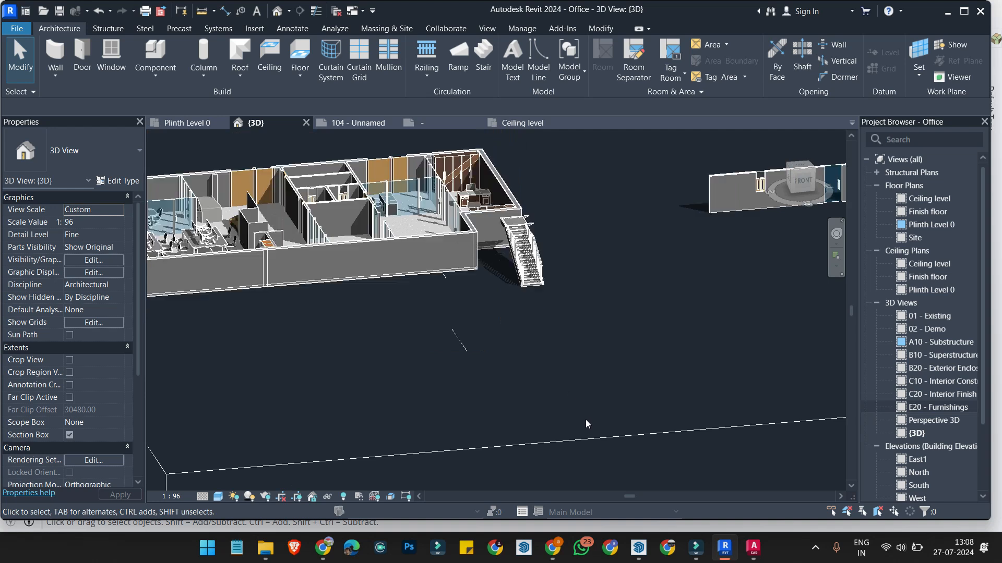
left_click(587, 438)
scroll(557, 400, "down", 3)
left_click_drag(516, 280, 517, 239)
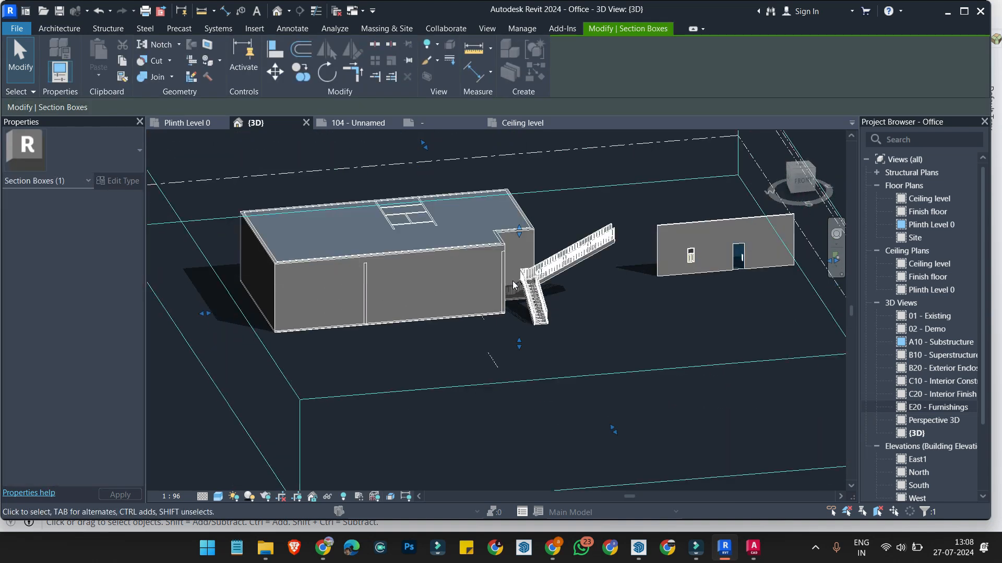
Step: Flip the L-shaped stair's up direction in the Plinth Level 0 floor plan
left_click(186, 123)
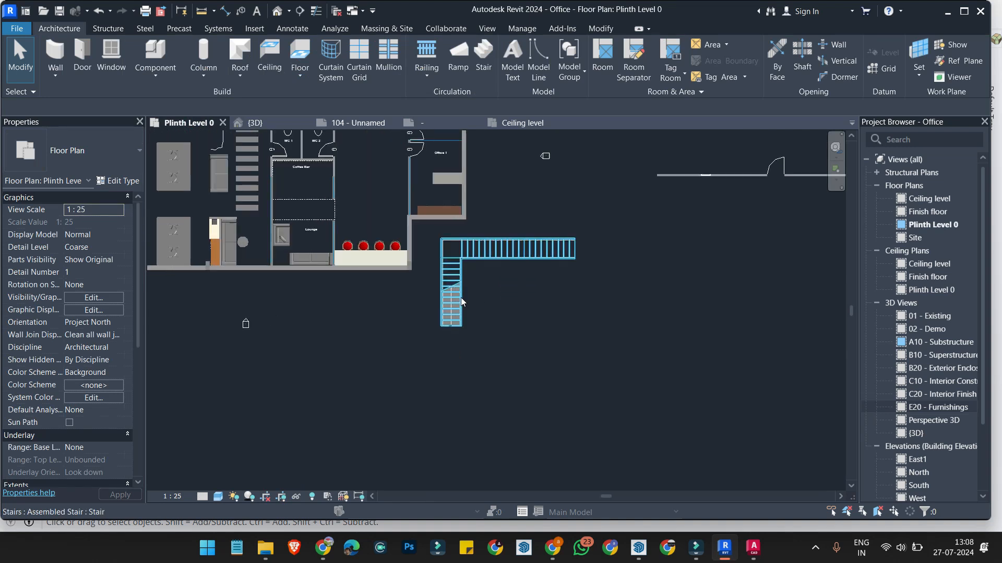
scroll(461, 297, "up", 3)
left_click(479, 226)
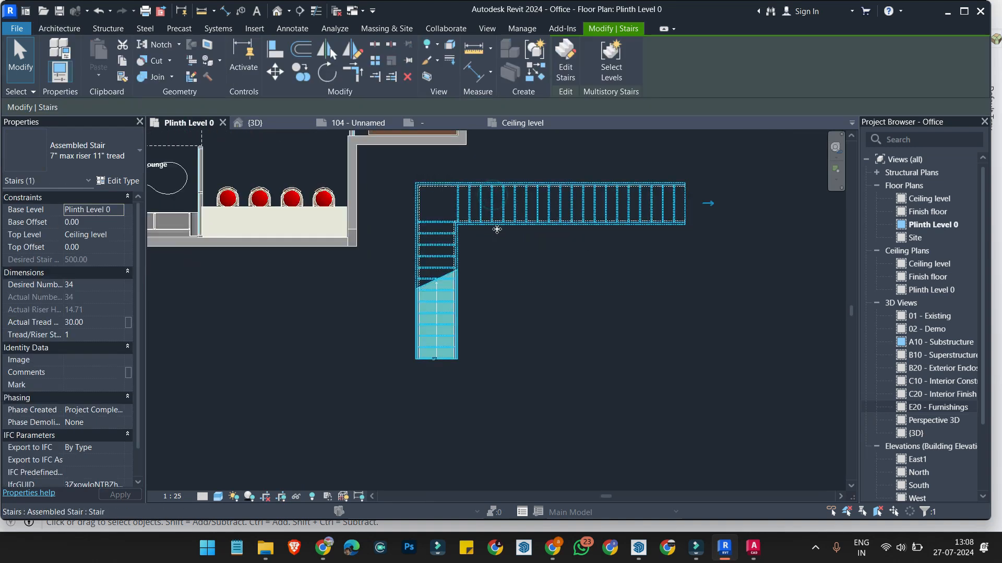
left_click(710, 204)
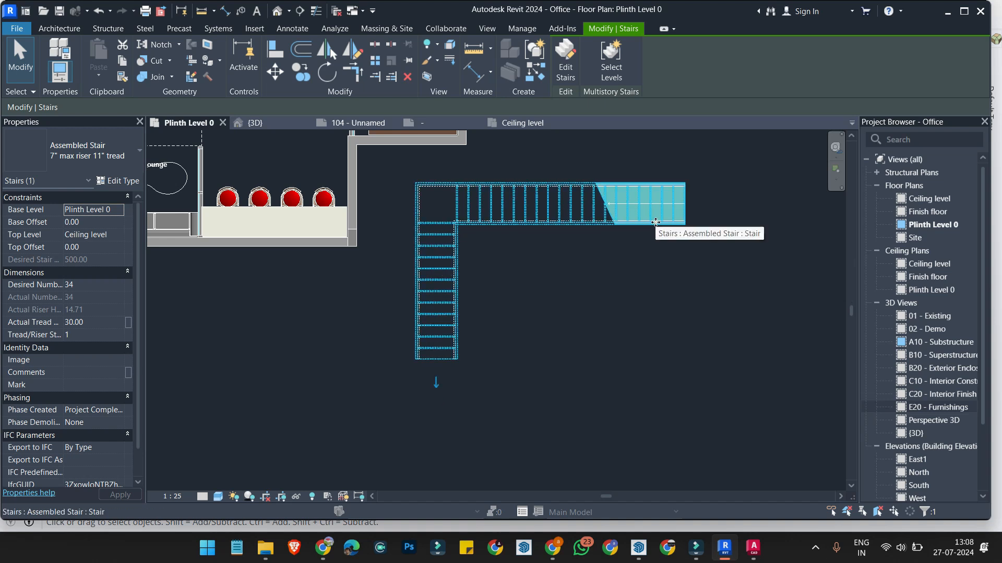
Step: Switch to the room model in SketchUp
key("alt+Tab")
middle_click_drag(443, 286, 509, 295)
key("r")
left_click(595, 245)
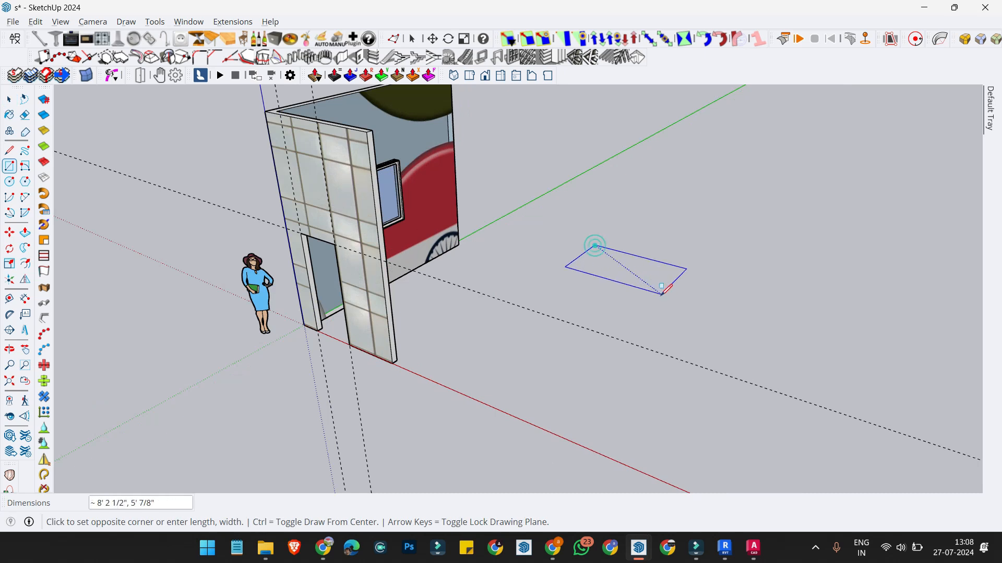
left_click(723, 297)
key("space")
left_click(721, 292)
scroll(721, 292, "up", 2)
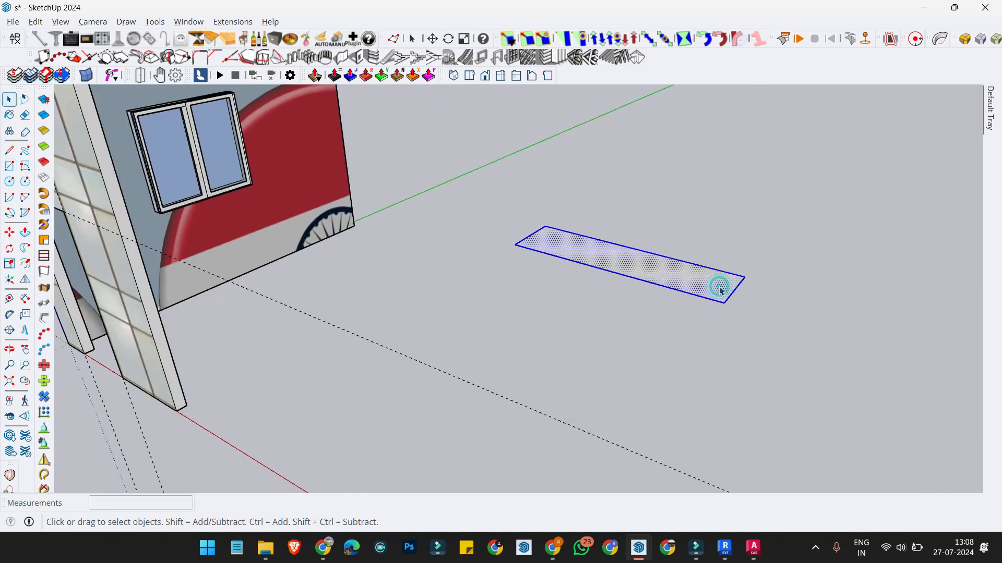
key("p")
left_click(712, 274)
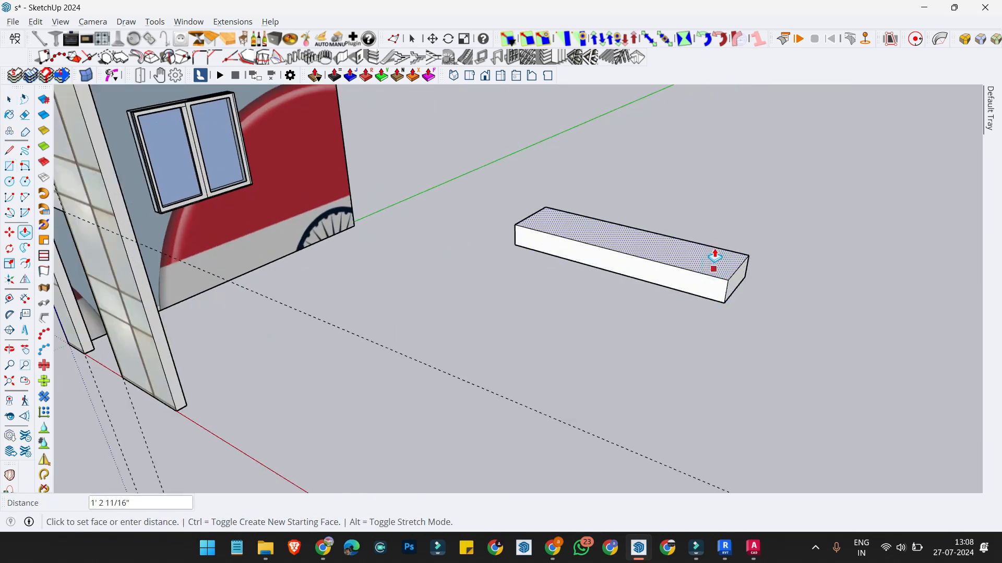
key("Return")
scroll(671, 287, "up", 1)
key("space")
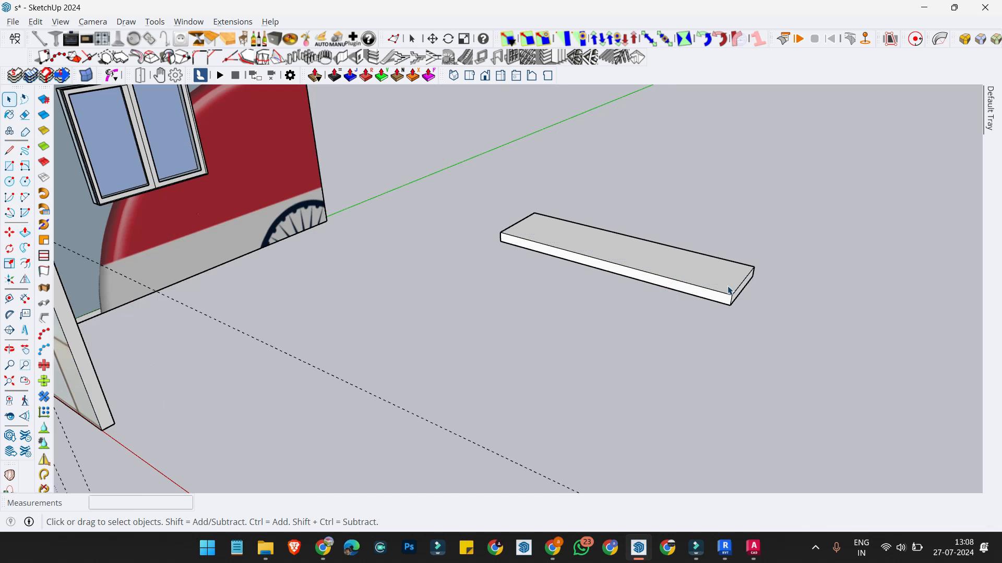
triple_click(729, 288)
key("Delete")
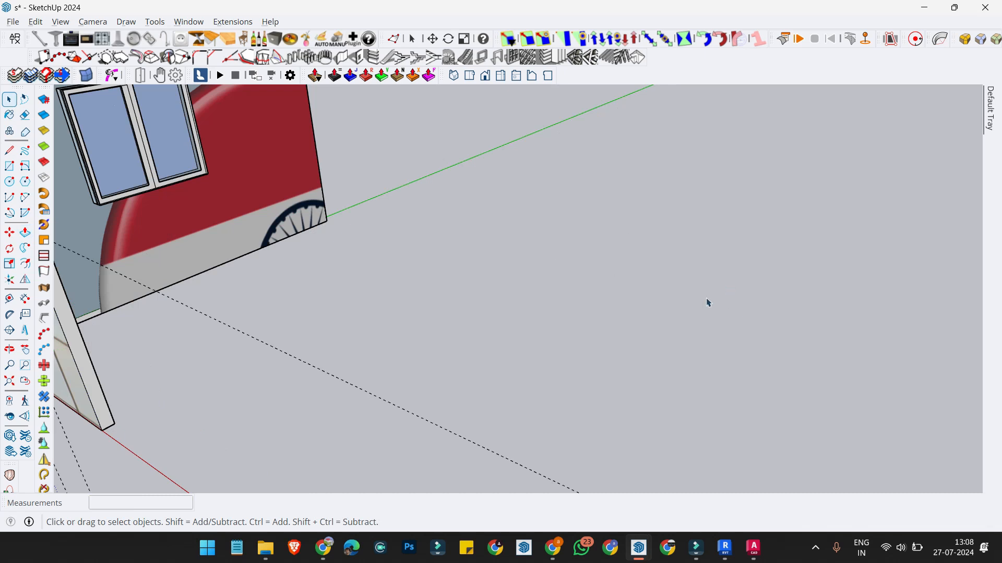
Step: Draw a 3',10 rectangle on the ground beside the room model and turn it into a component
key("r")
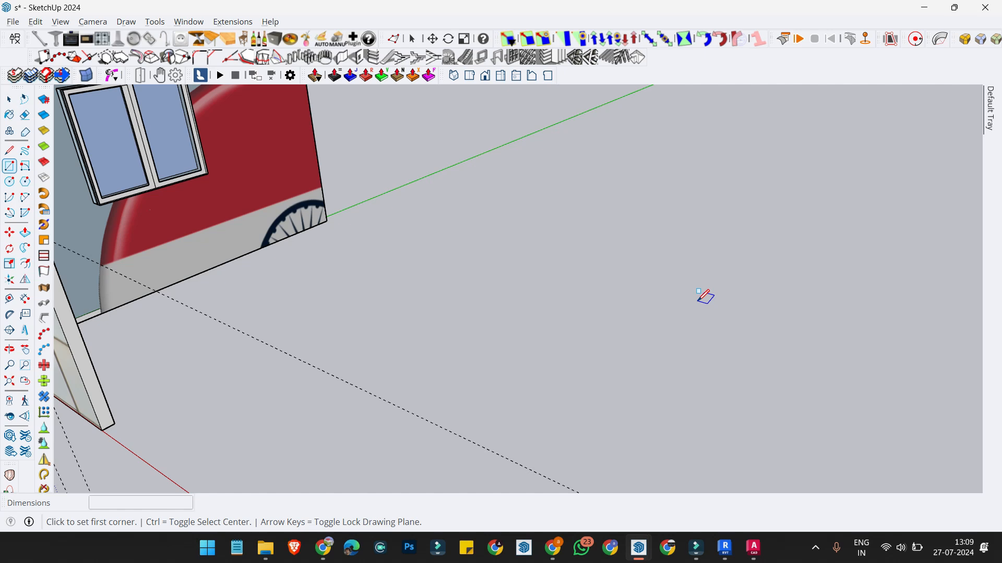
left_click(523, 316)
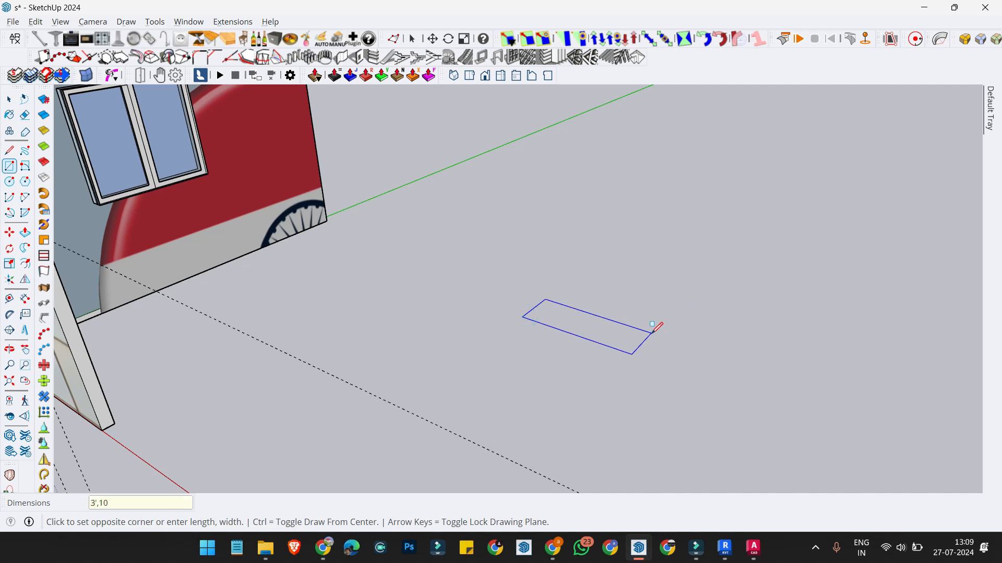
key("Return")
key("space")
scroll(585, 326, "up", 3)
left_click(545, 323)
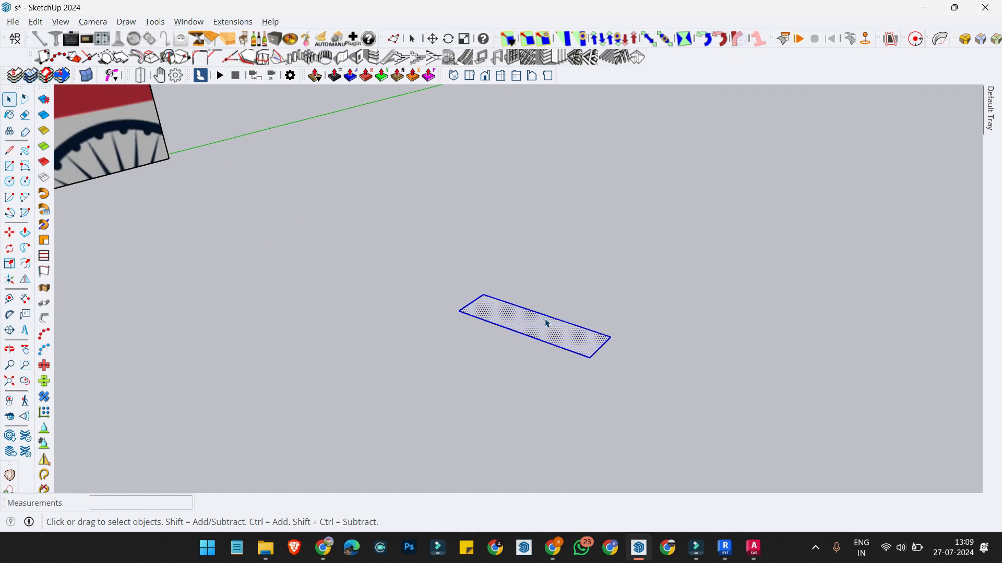
right_click(545, 323)
left_click(600, 108)
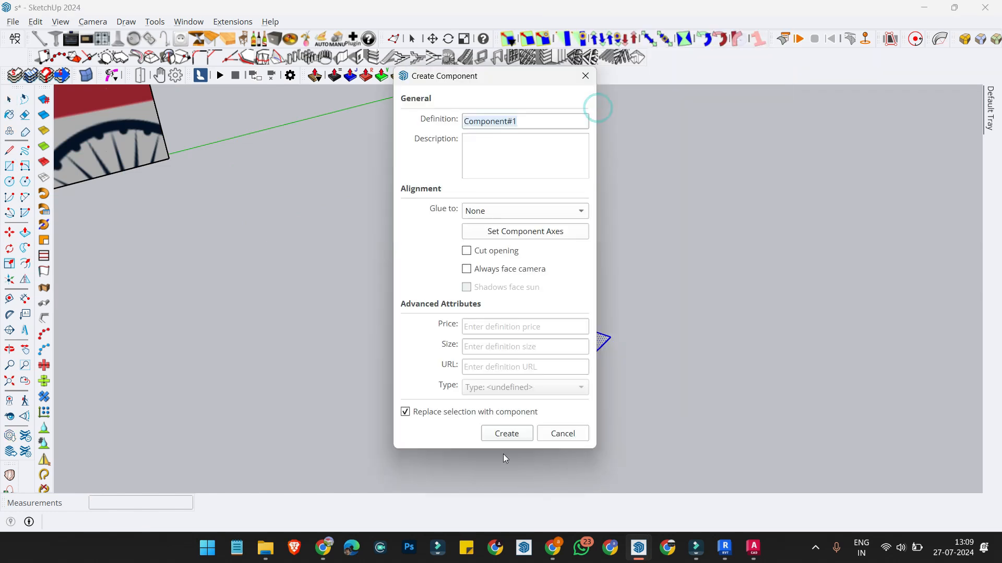
left_click(506, 435)
Step: Push/pull the rectangle inside the component upward by 6 to form a solid step
double_click(565, 346)
left_click(566, 332)
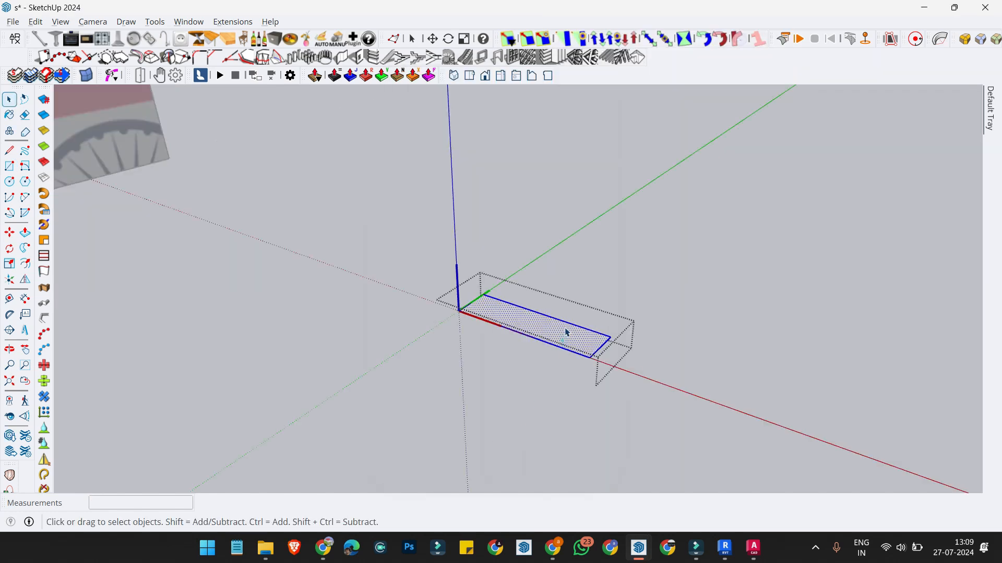
key("p")
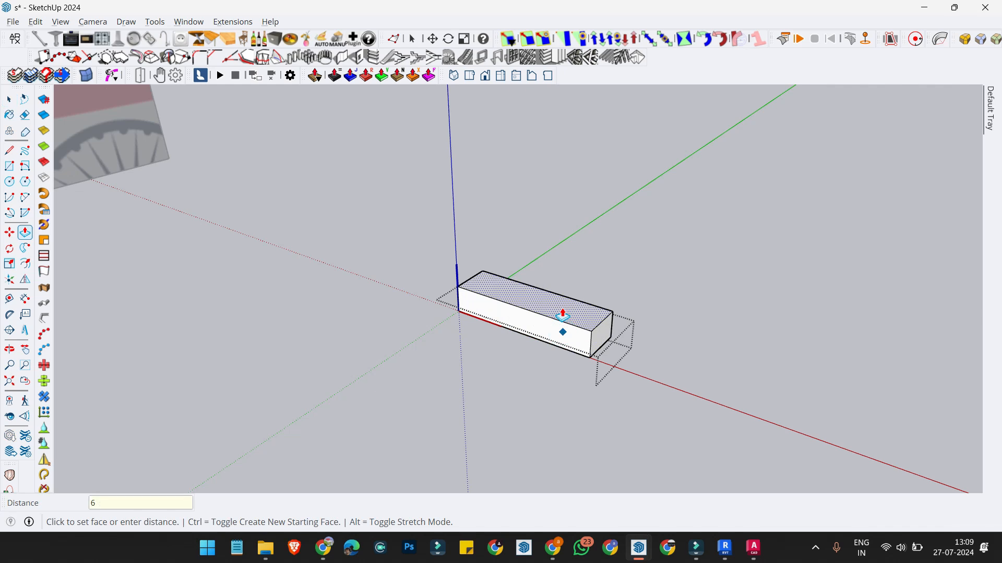
key("Return")
key("space")
key("Escape")
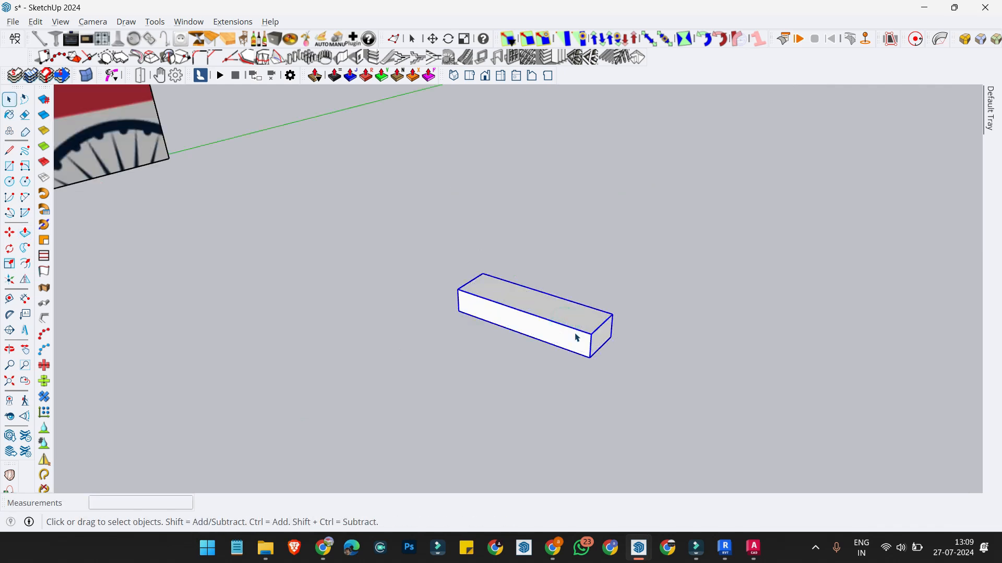
Step: Copy the step from its lower front corner to its upper back corner and repeat the copy with 12x
key("m")
left_click(585, 364)
key("ctrl")
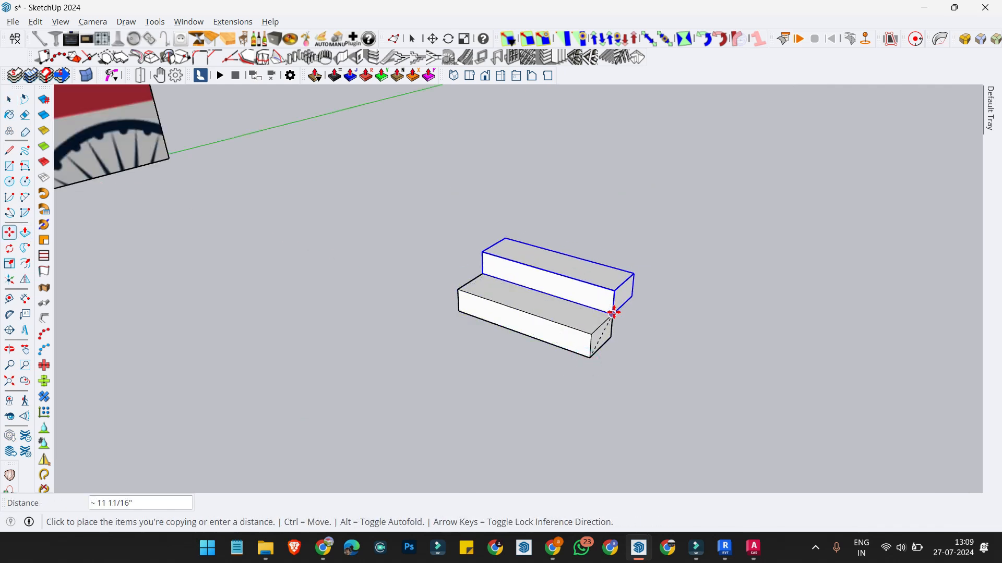
left_click(613, 312)
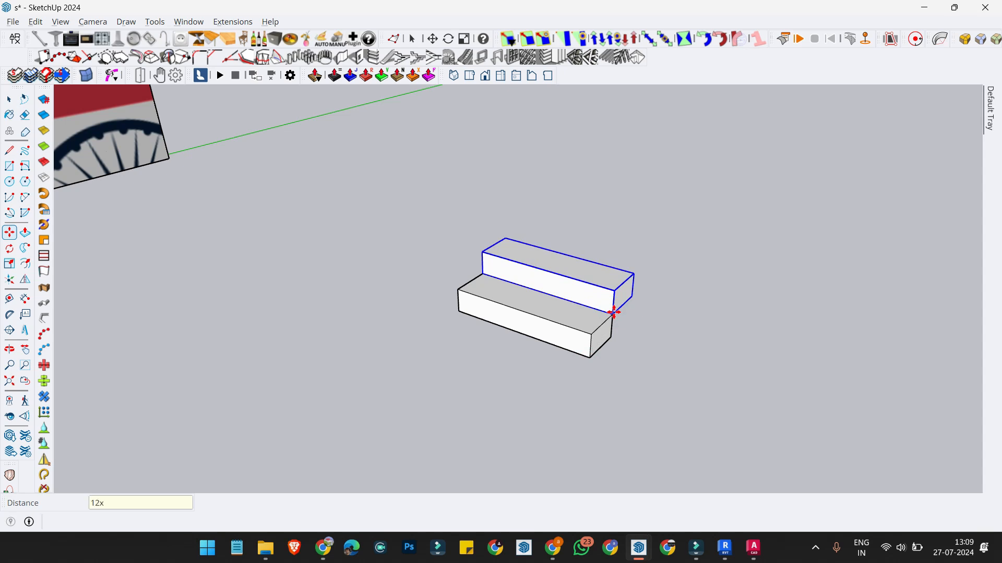
key("Return")
key("space")
scroll(614, 313, "down", 2)
scroll(613, 311, "up", 2)
scroll(600, 324, "down", 1)
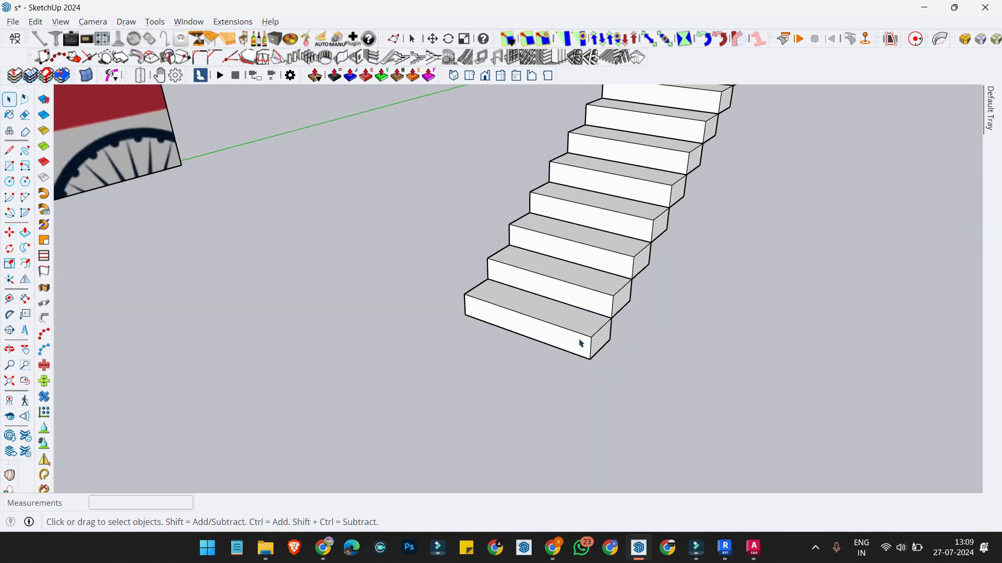
Step: Examine the arrayed flight of steps by selecting single components and the whole run
triple_click(586, 338)
key("Escape")
scroll(592, 323, "down", 4)
scroll(694, 256, "down", 5)
left_click(695, 245)
scroll(695, 246, "up", 2)
scroll(694, 251, "up", 2)
left_click_drag(645, 152, 563, 364)
left_click_drag(559, 140, 733, 338)
scroll(712, 248, "up", 3)
middle_click_drag(716, 244, 684, 268)
scroll(687, 193, "down", 1)
scroll(631, 189, "up", 2)
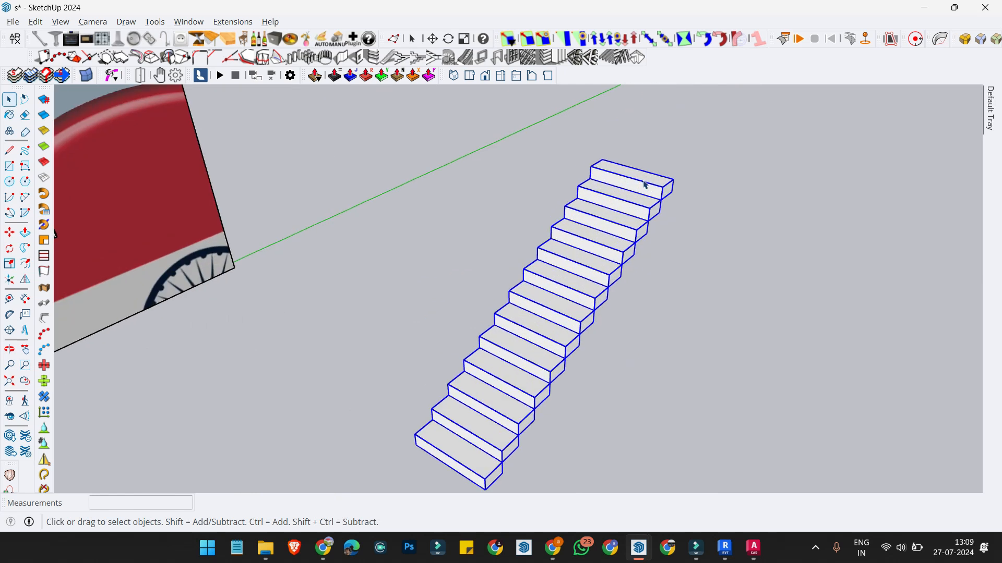
Step: Copy the top step once more onto the upper back corner of the flight to serve as the landing
left_click(643, 180)
scroll(658, 188, "up", 2)
key("m")
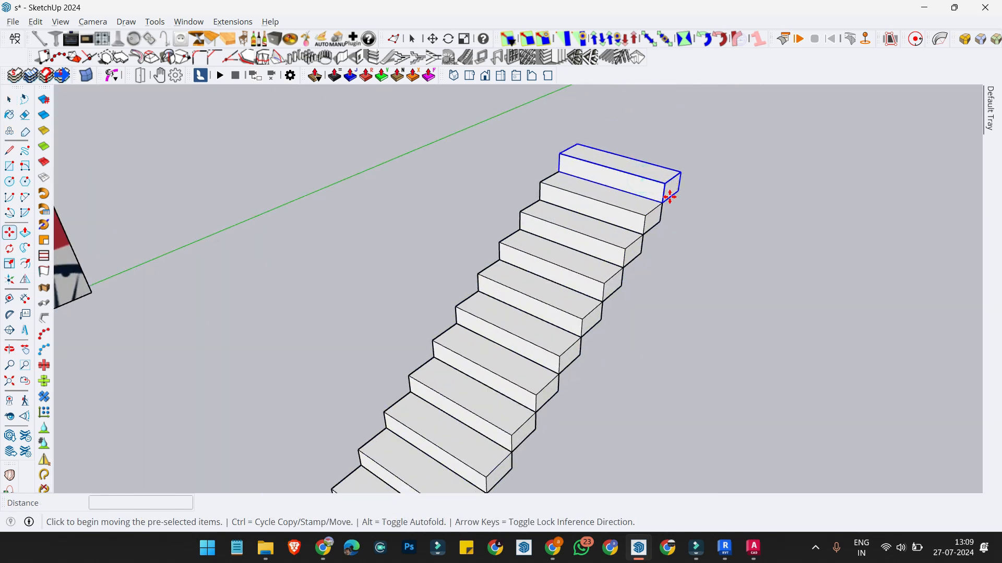
key("ctrl")
left_click(664, 202)
left_click(681, 176)
key("space")
scroll(684, 175, "up", 2)
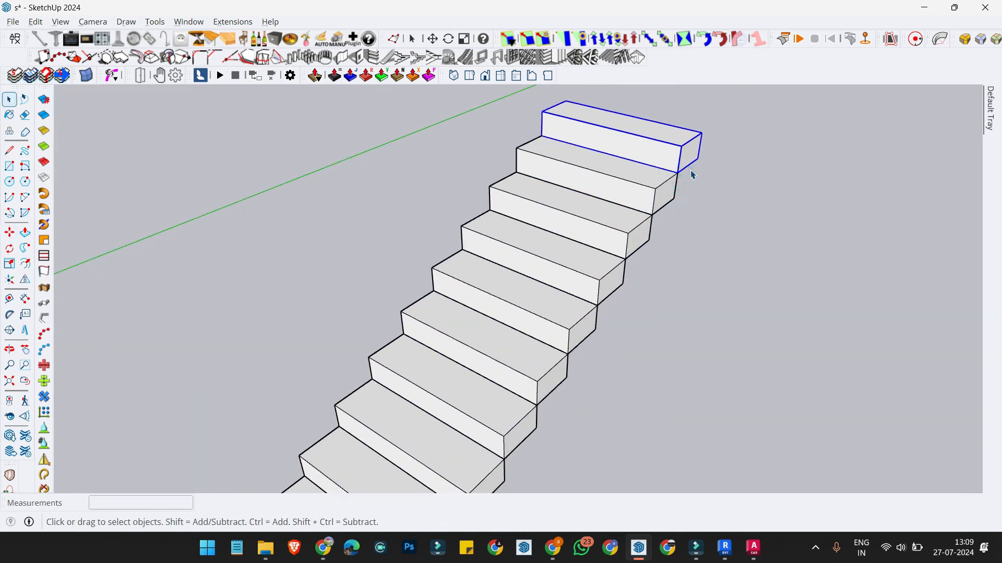
Step: Scale the topmost step lengthwise by a factor of about 2.57 to form a wide landing
key("e")
key("s")
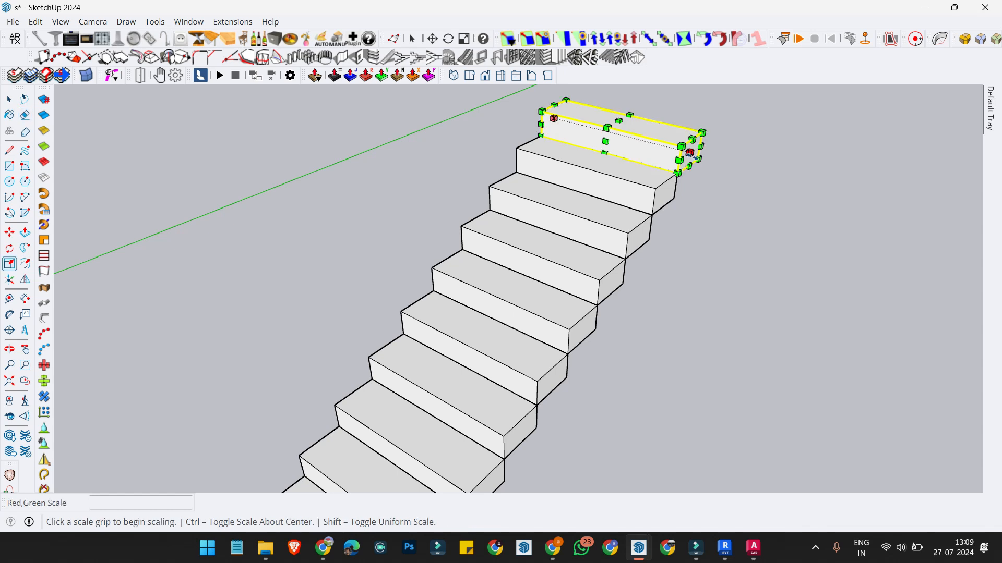
left_click(694, 151)
scroll(694, 152, "down", 5)
scroll(791, 191, "down", 1)
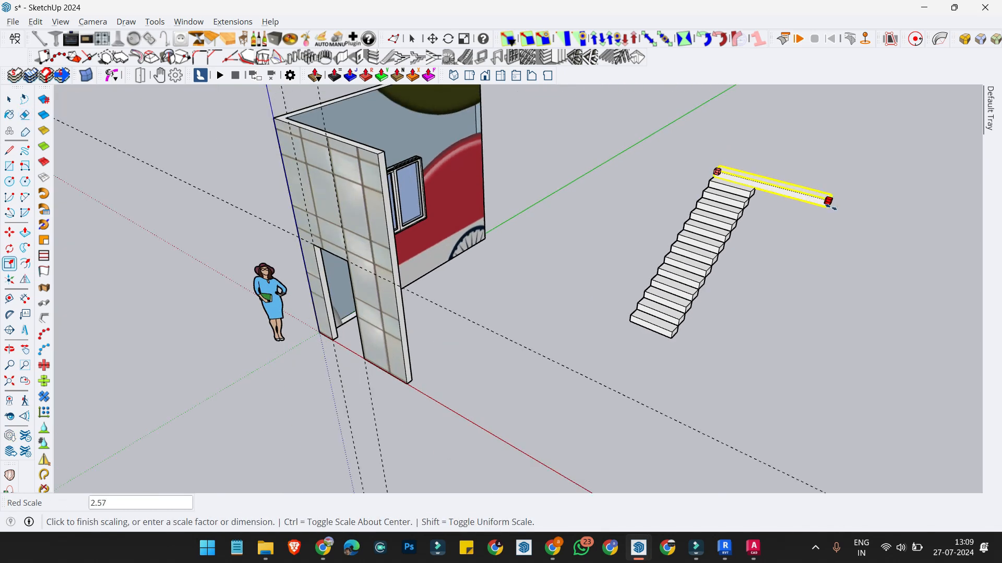
left_click(829, 205)
key("space")
Step: Copy all steps below the landing to the landing's far end as a second parallel flight
scroll(709, 205, "up", 3)
left_click_drag(607, 275, 780, 437)
key("m")
scroll(702, 240, "up", 2)
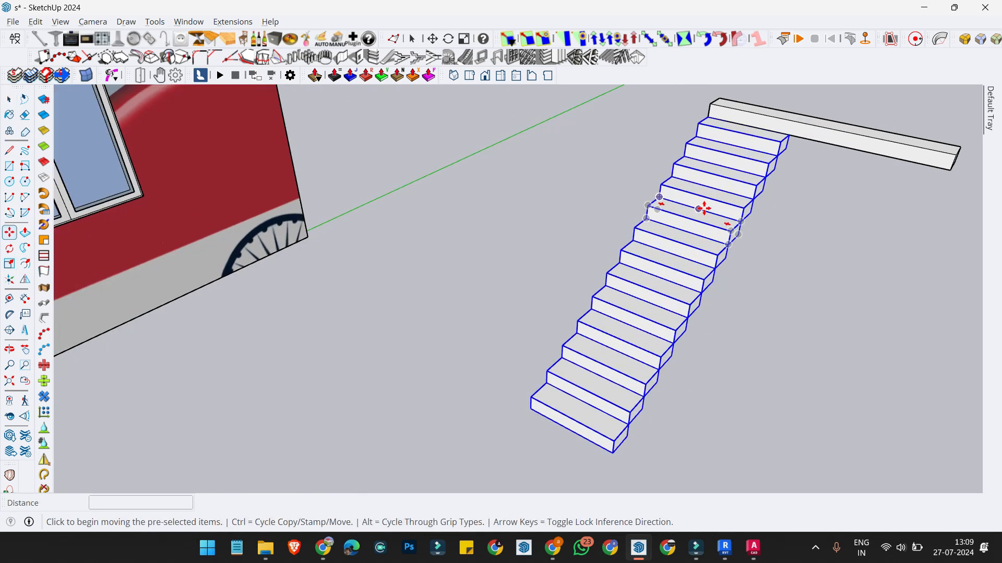
key("ctrl")
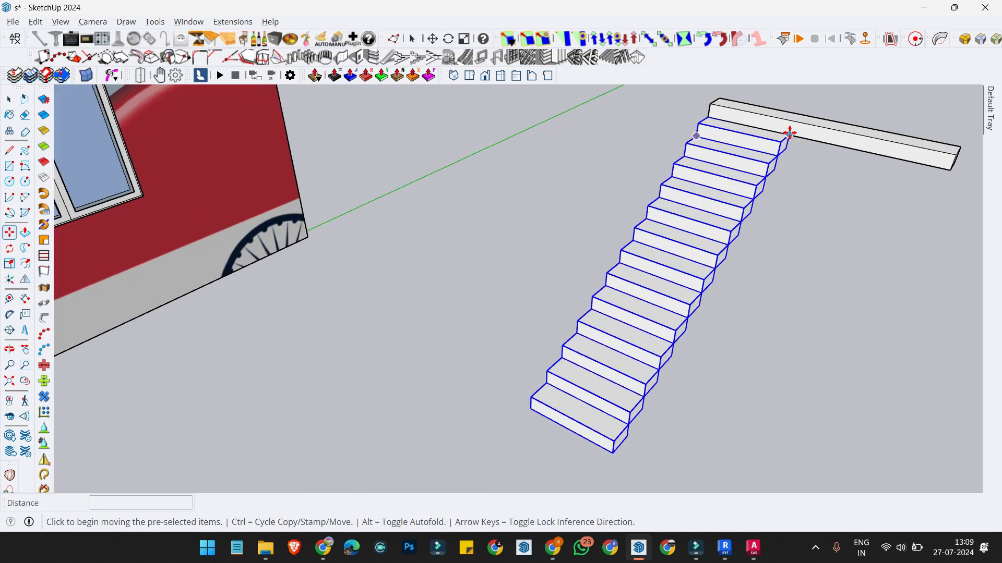
left_click(787, 134)
left_click(953, 168)
key("space")
Step: Flip the copied flight about the green plane and move its lowest step onto the landing's far end
middle_click_drag(730, 177, 423, 198)
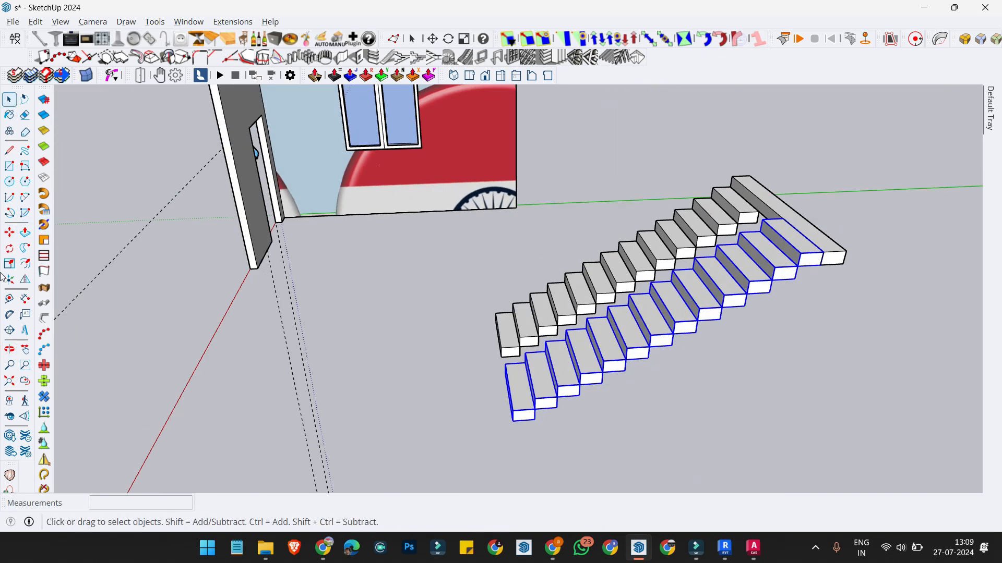
left_click(24, 279)
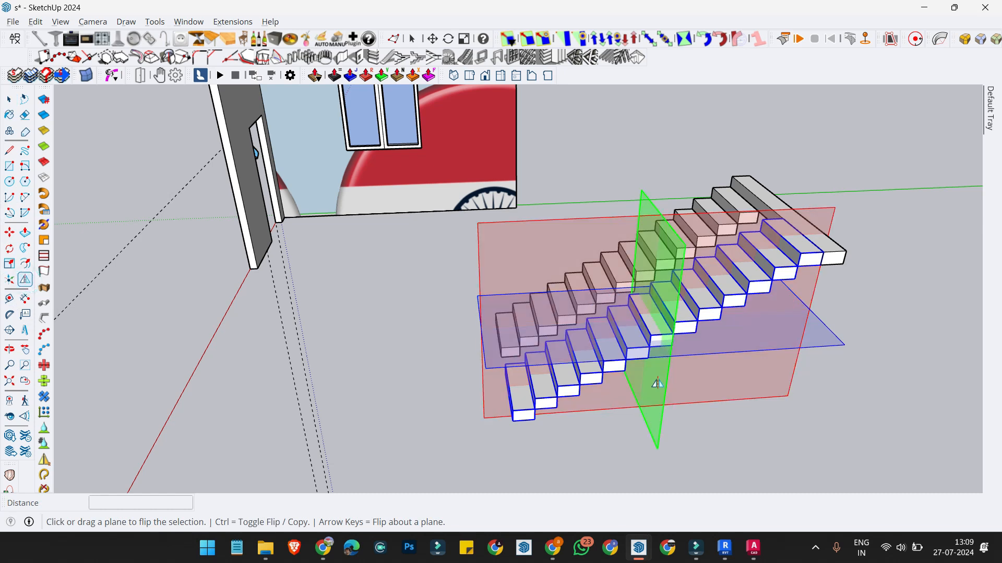
left_click(657, 384)
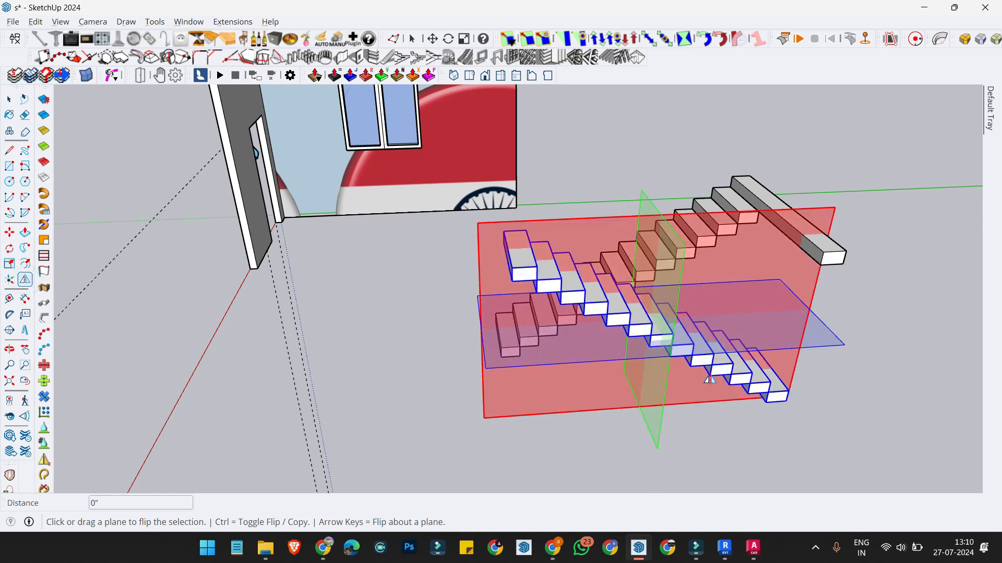
key("m")
left_click(785, 403)
left_click(822, 252)
key("space")
scroll(613, 289, "down", 3)
Step: Scale the landing outward in depth, away from the two flights
middle_click_drag(613, 290, 691, 286)
left_click(680, 273)
scroll(673, 271, "up", 2)
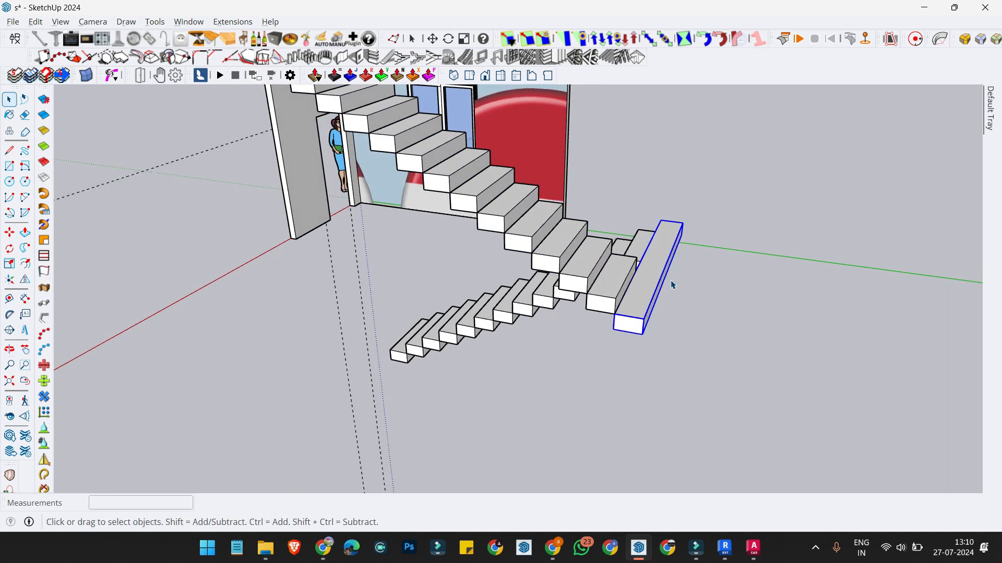
scroll(672, 284, "up", 1)
key("s")
left_click(662, 261)
left_click(791, 279)
key("space")
Step: Examine the finished U-shaped staircase from several sides, checking the landing and both flights
mouse_move(687, 290)
middle_mouse_down()
mouse_move(626, 251)
mouse_move(501, 307)
mouse_move(430, 297)
middle_mouse_up()
middle_click_drag(527, 302, 449, 386)
scroll(563, 222, "up", 1)
middle_click_drag(342, 377, 521, 340)
triple_click(539, 316)
key("Escape")
left_click(519, 335)
right_click(517, 335)
left_click(556, 95)
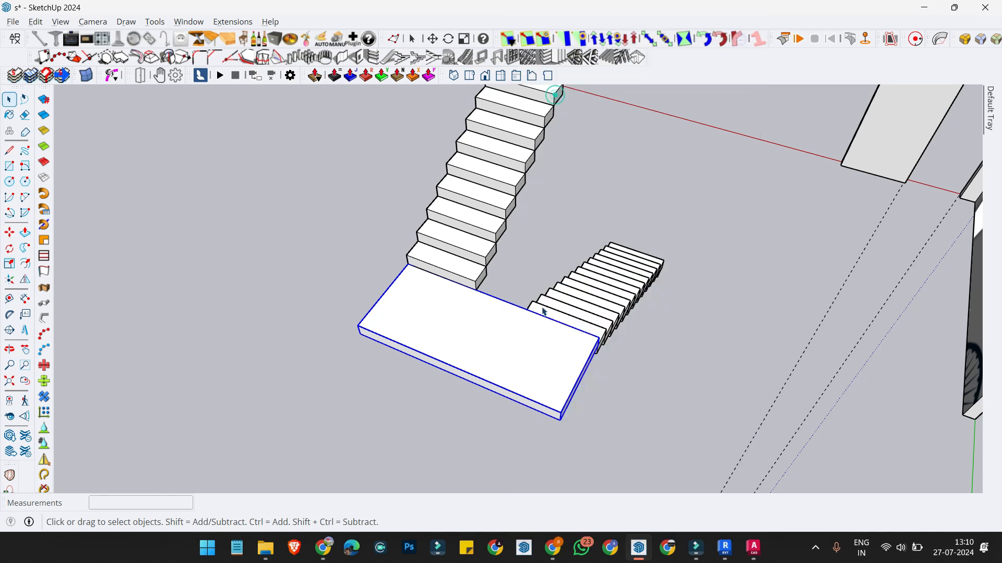
triple_click(616, 279)
key("Escape")
left_click(537, 329)
middle_click_drag(537, 328, 446, 288)
middle_click_drag(617, 297, 451, 211)
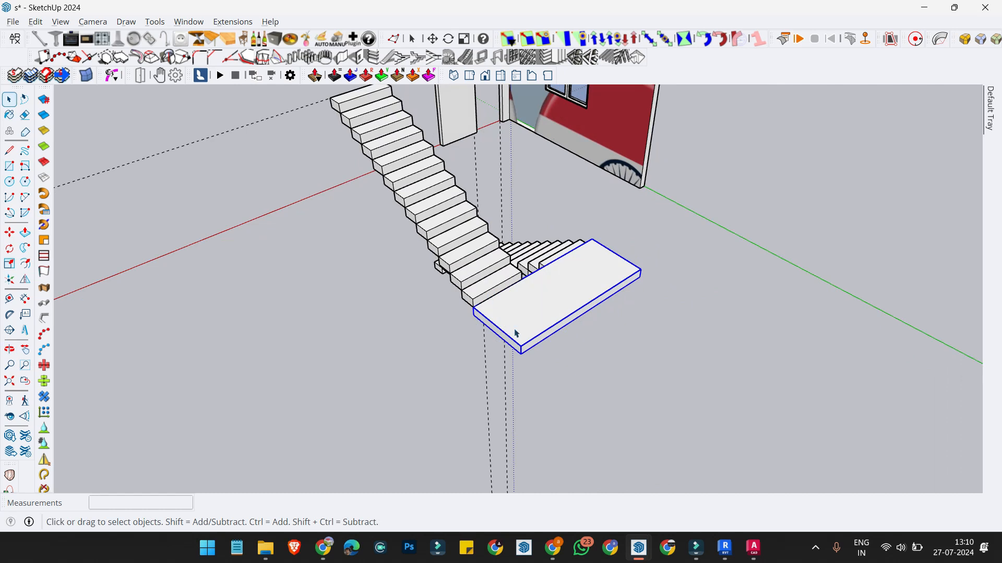
middle_click_drag(519, 319, 395, 338)
middle_click_drag(580, 325, 537, 267)
Step: Switch to Revit and inspect the L-shaped stair and its railings from another side in the {3D} view
key("alt+Tab")
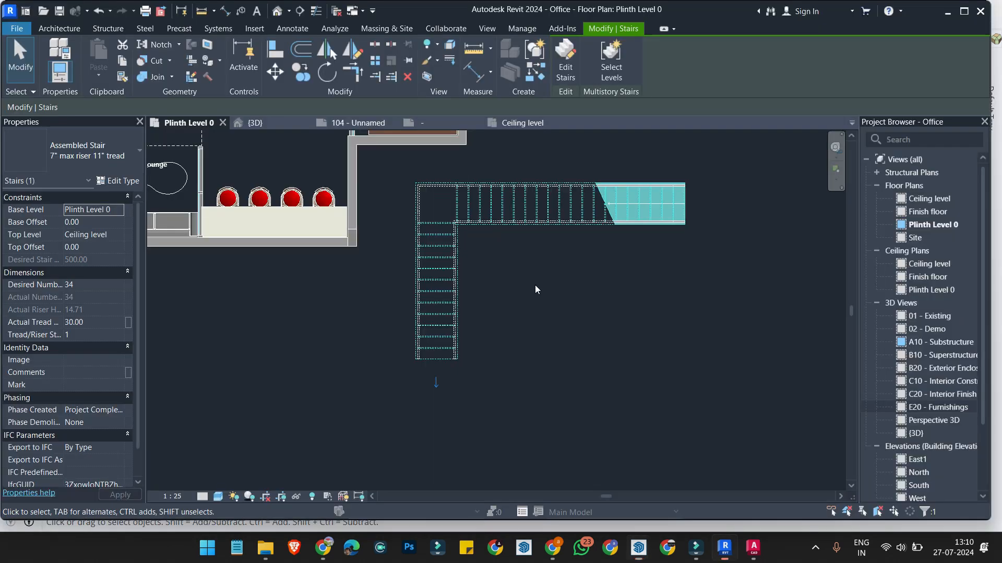
left_click(266, 120)
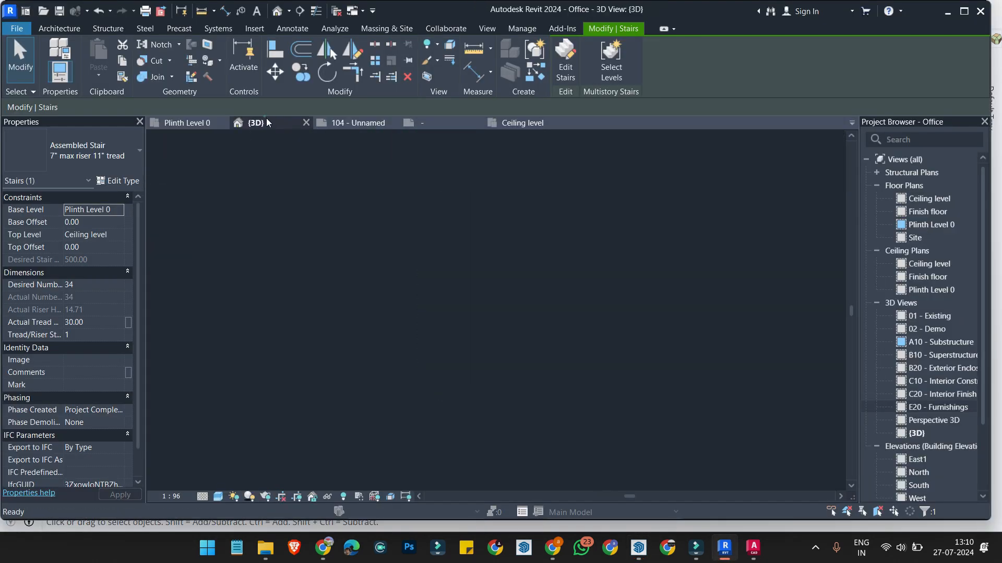
scroll(493, 318, "up", 4)
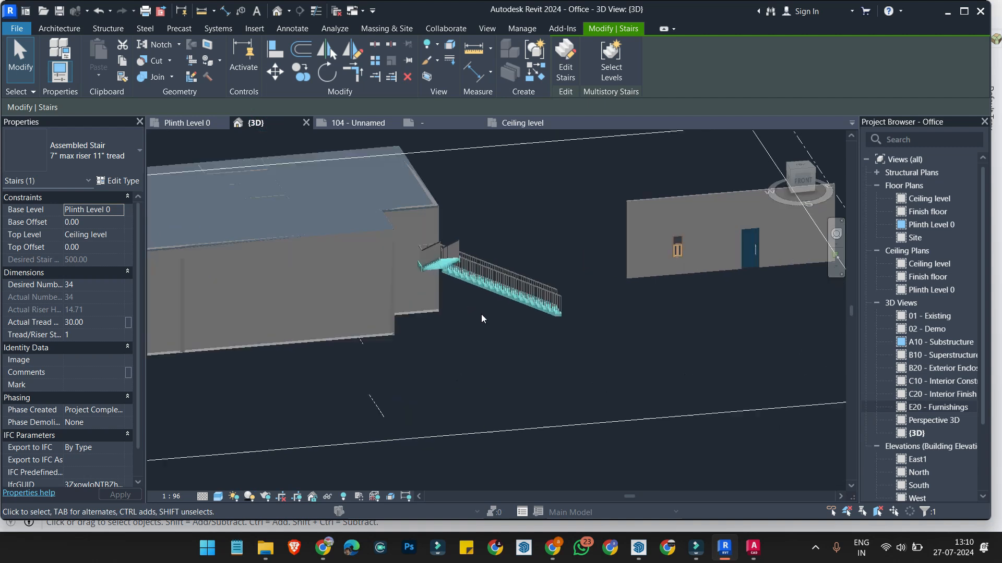
left_click(506, 264)
middle_click_drag(541, 329, 377, 365, "shift")
scroll(376, 362, "down", 1)
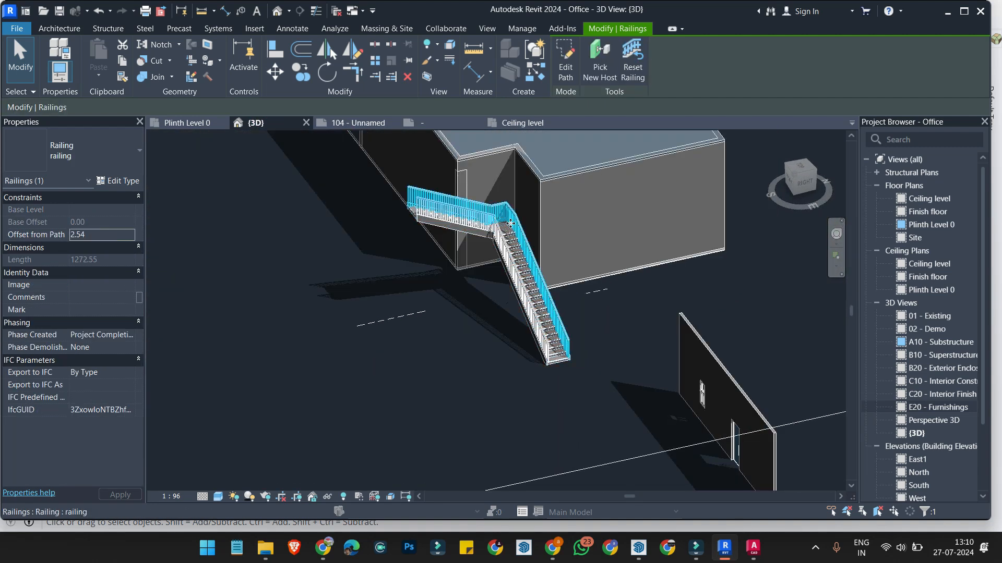
key("Escape")
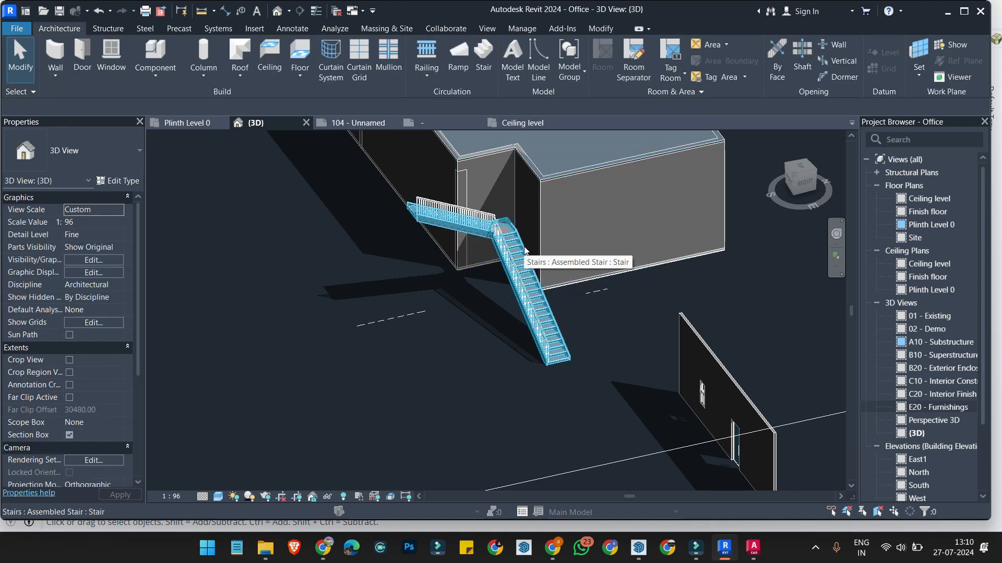
Step: Open the L-shaped assembled stair for editing and close its edit mode
scroll(520, 237, "up", 2)
left_click(518, 232)
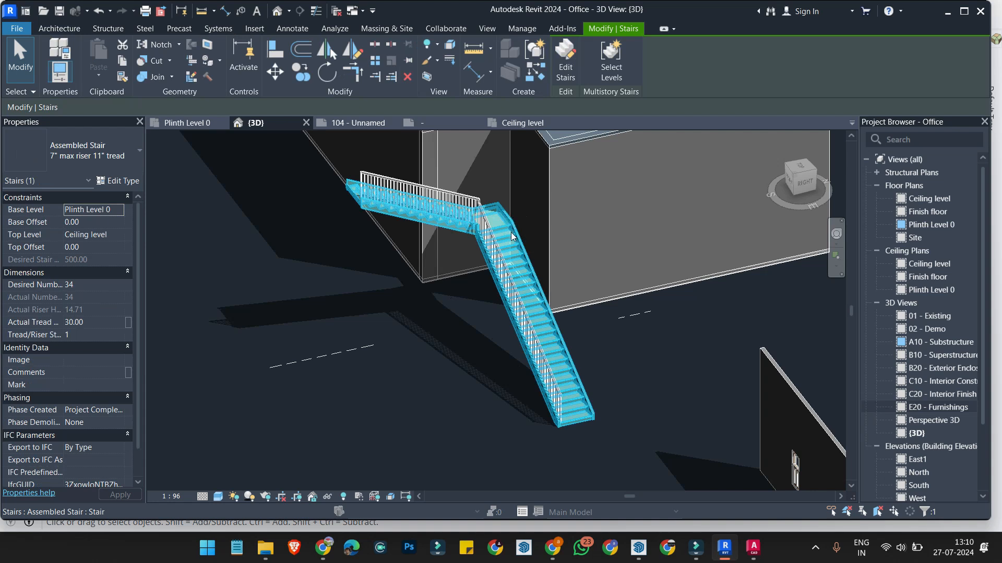
key("Escape")
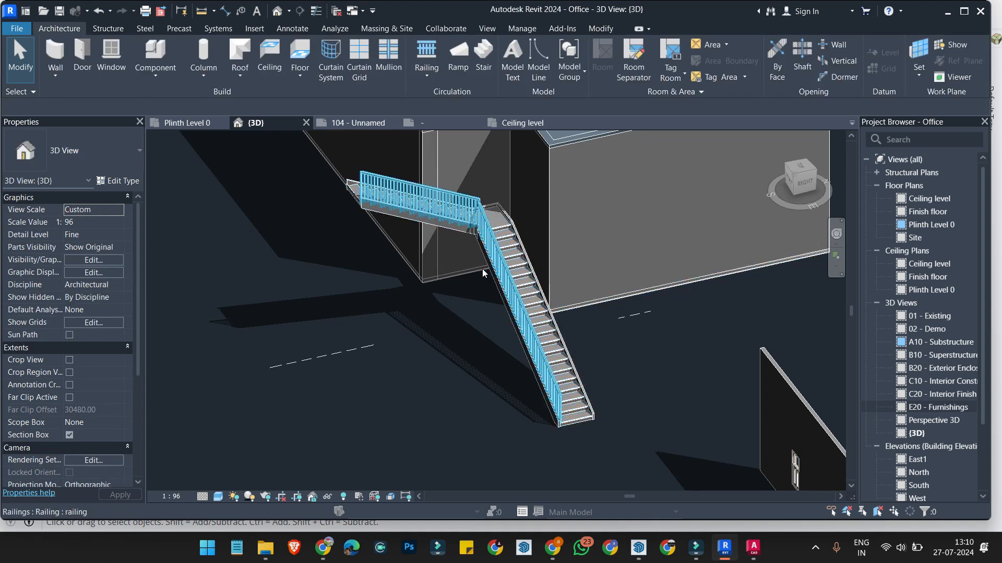
double_click(512, 230)
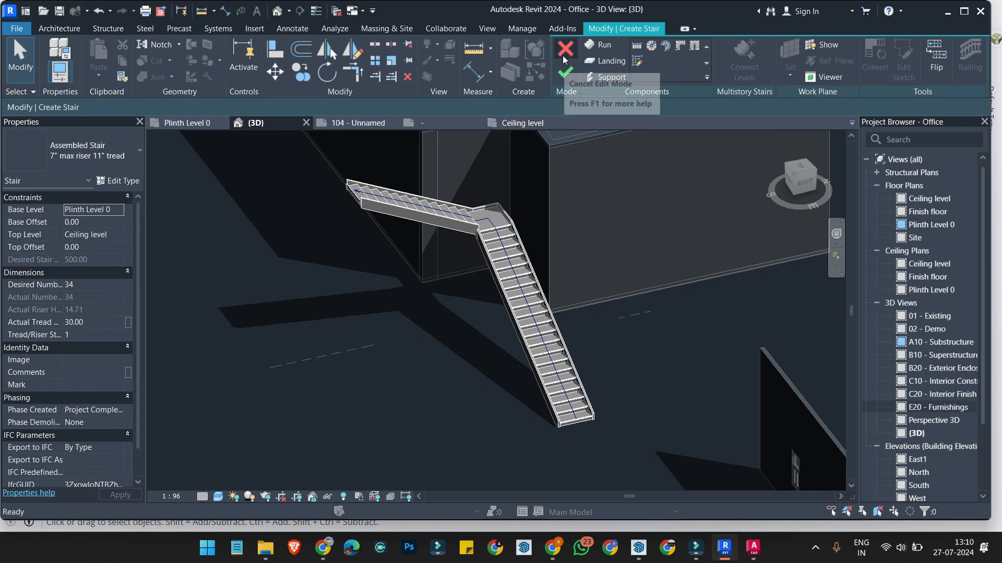
left_click(565, 72)
Step: Change the stair's inner railing type to Glass Panel - Bottom Fill and inspect the railing along both flights
left_click(477, 205)
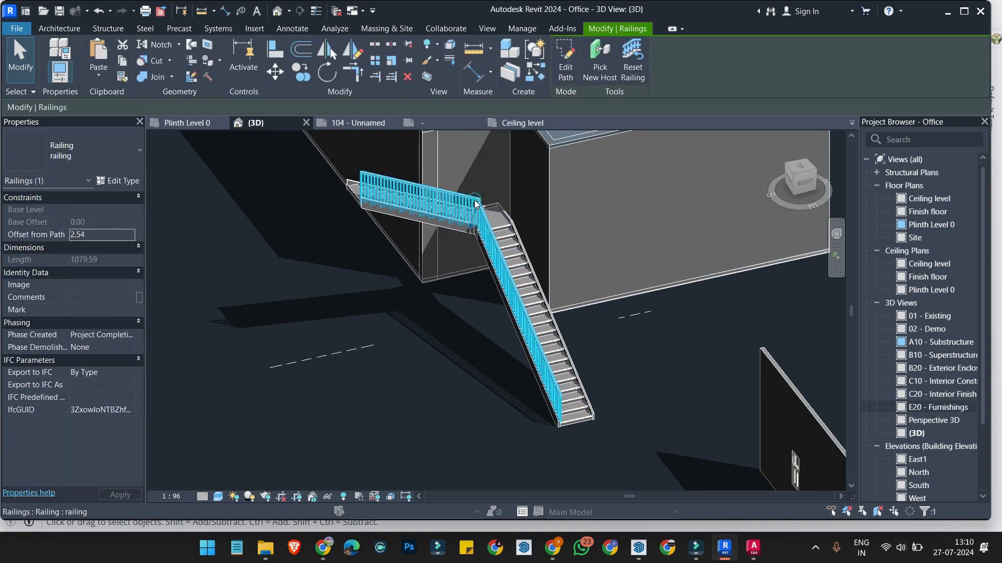
left_click(95, 146)
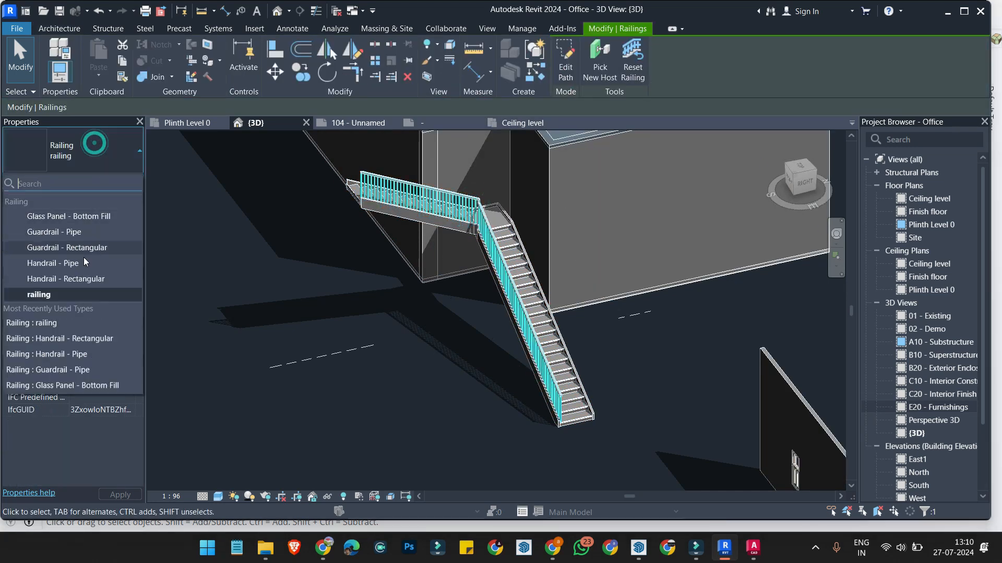
left_click(64, 220)
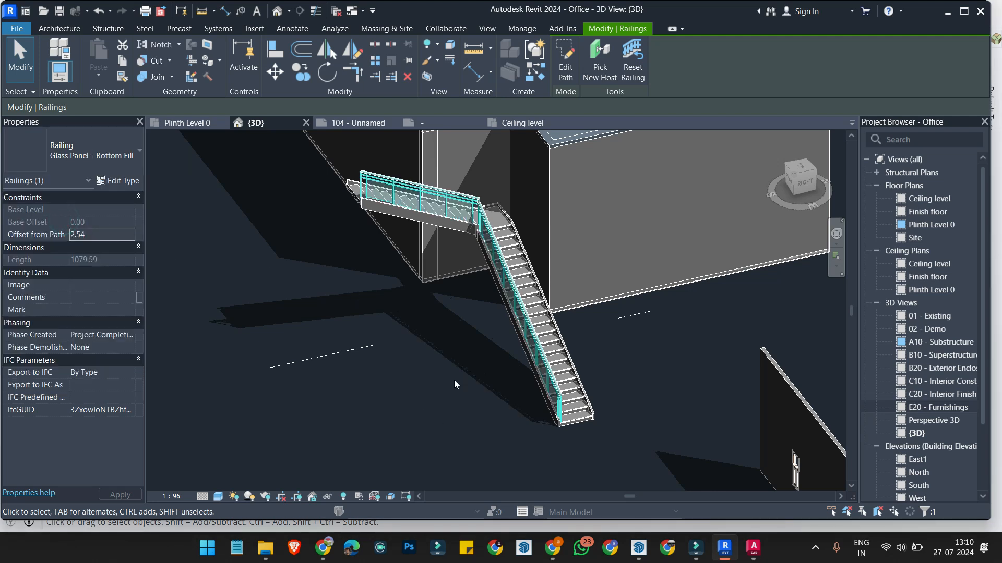
scroll(559, 381, "up", 5)
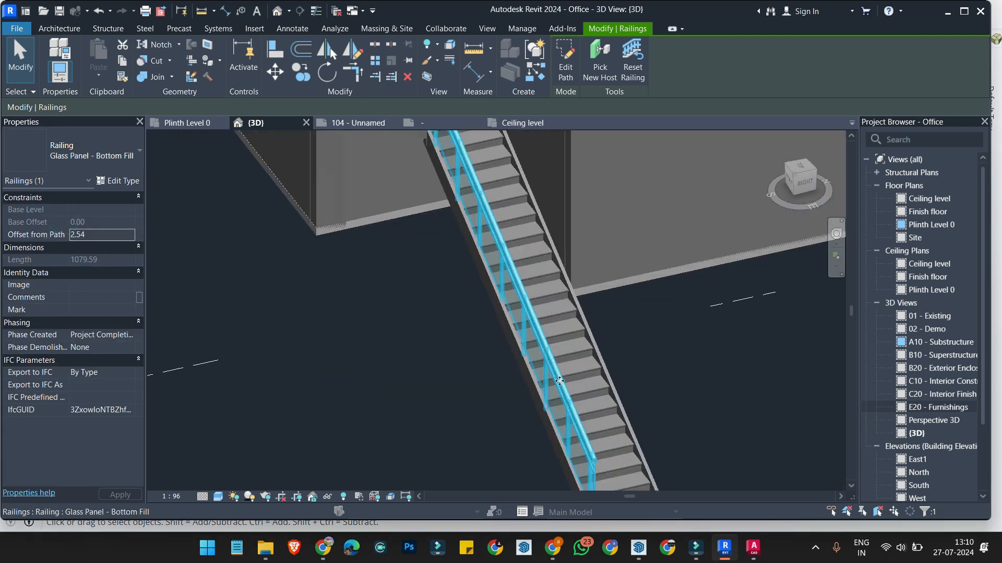
scroll(559, 381, "down", 3)
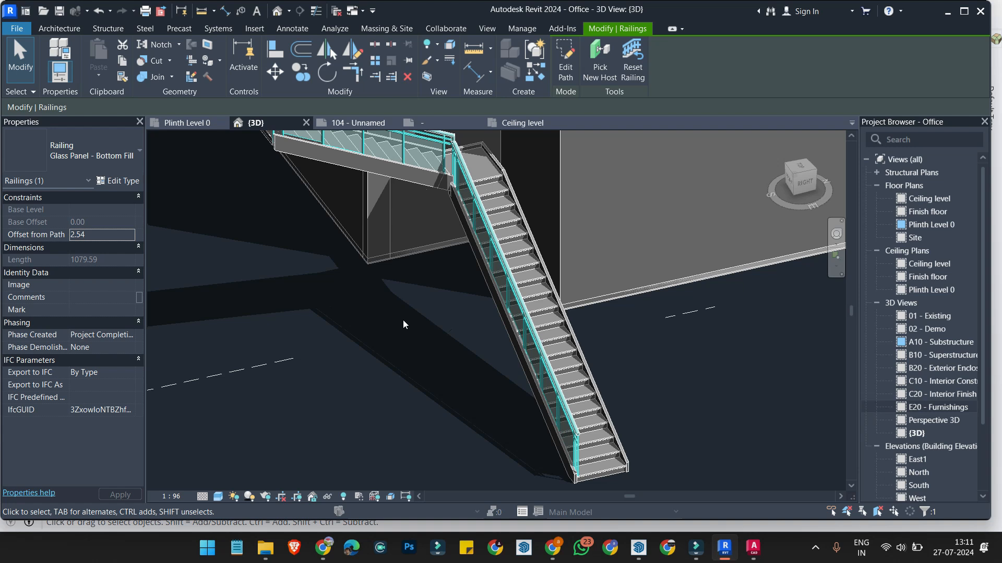
left_click(478, 442)
scroll(456, 379, "down", 2)
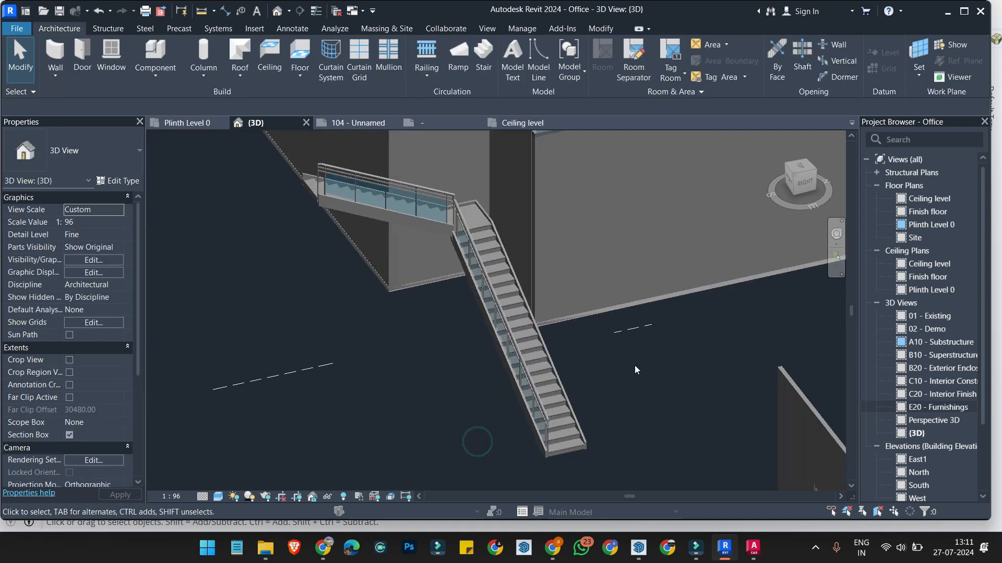
Step: Expand the project's schedules and quantities and open the qa-Area Schedule (Gross Building)
scroll(931, 427, "down", 3)
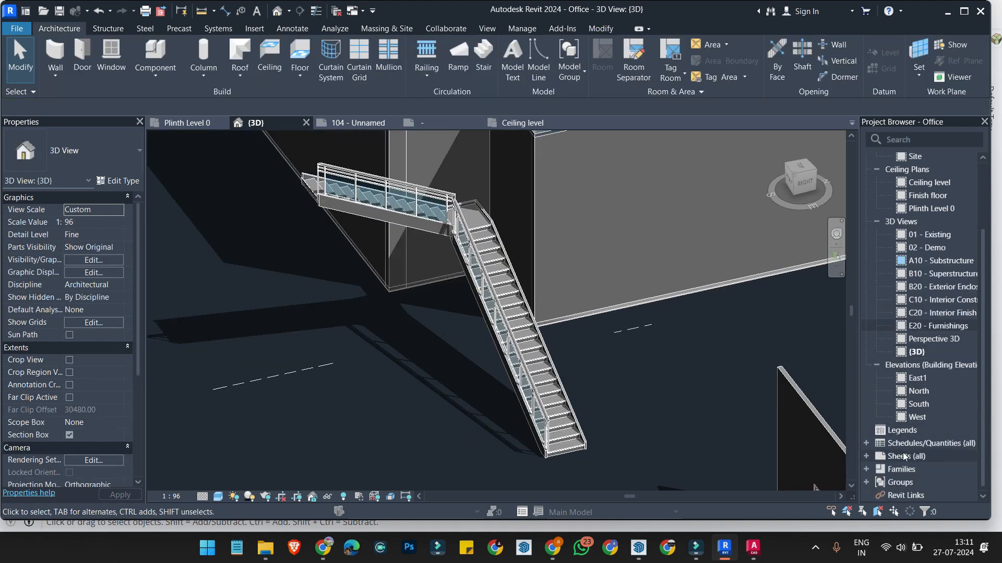
left_click(938, 446)
double_click(938, 446)
left_click(931, 458)
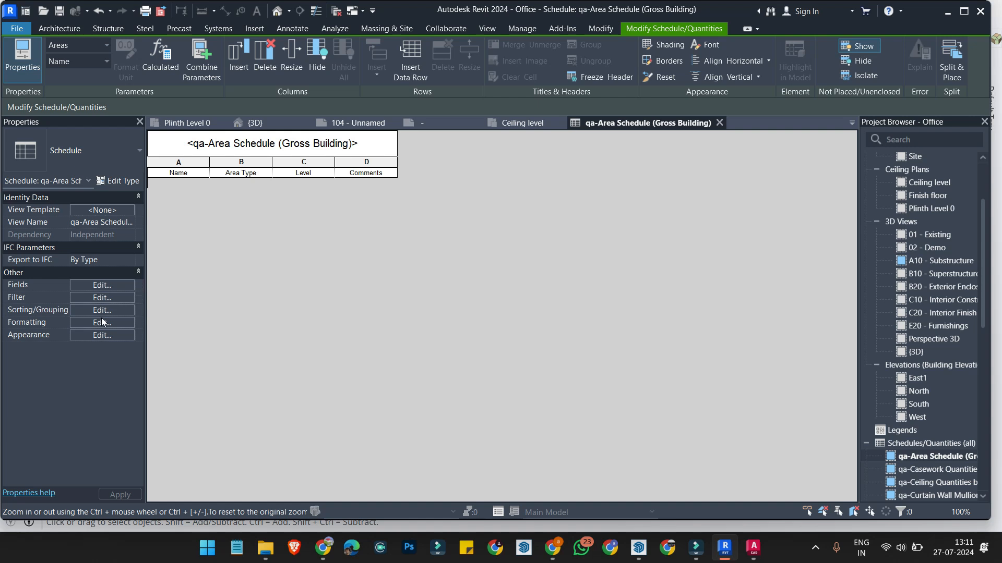
Step: Review the area schedule's appearance settings and type properties, closing both without changes
left_click(104, 335)
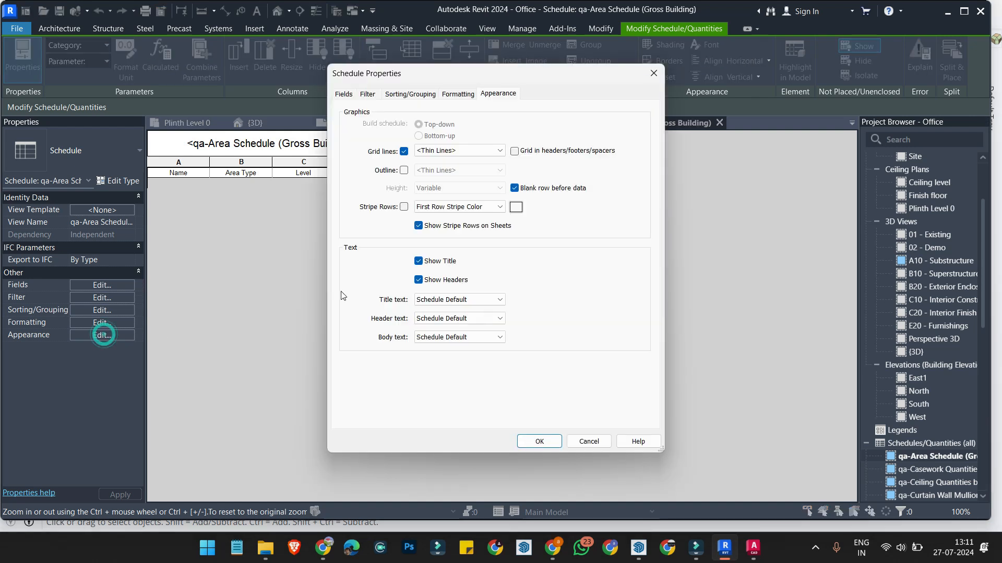
left_click(645, 73)
left_click(119, 180)
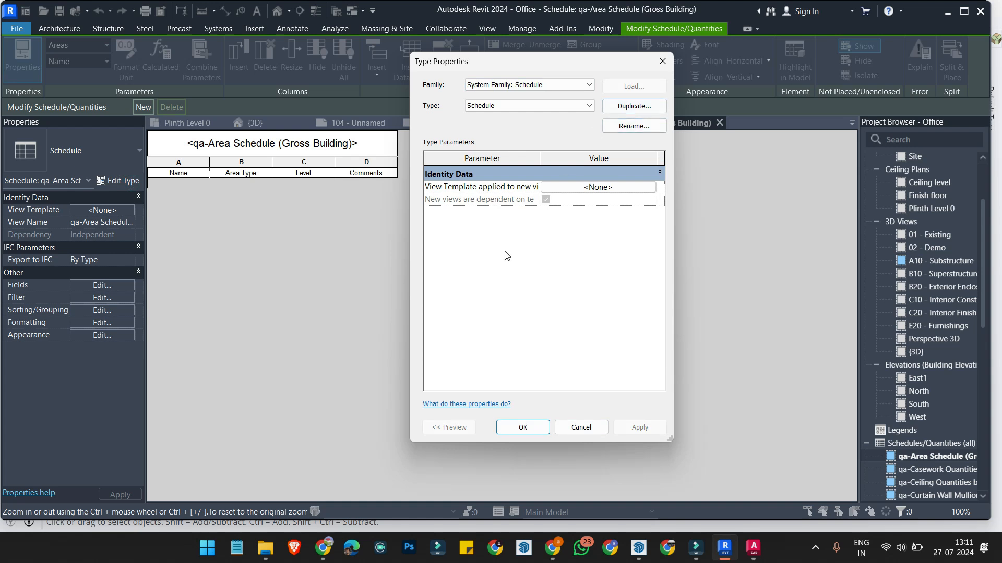
left_click(581, 427)
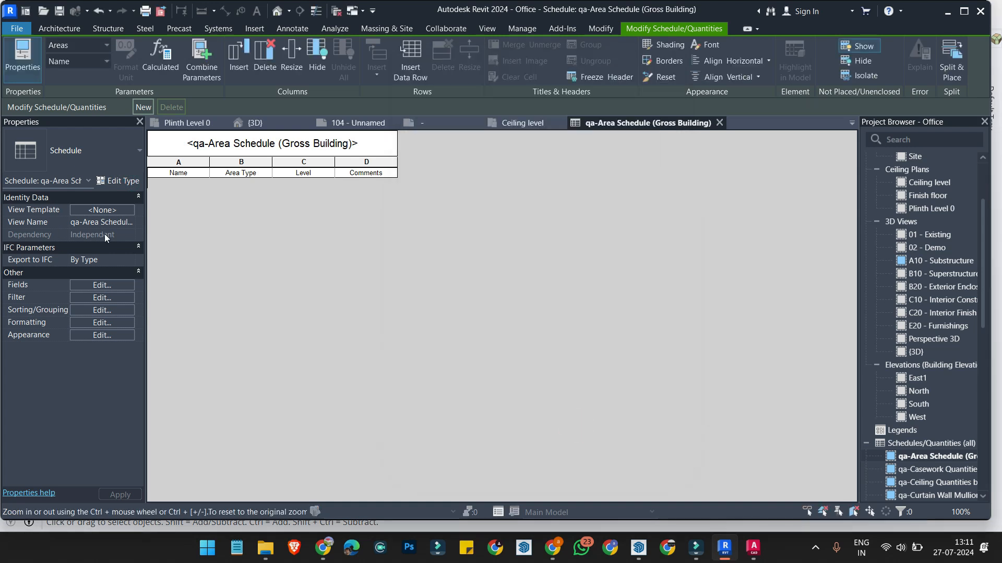
left_click(98, 221)
Step: Open the qa-Casework Quantities schedule
scroll(934, 366, "down", 3)
left_click(951, 339)
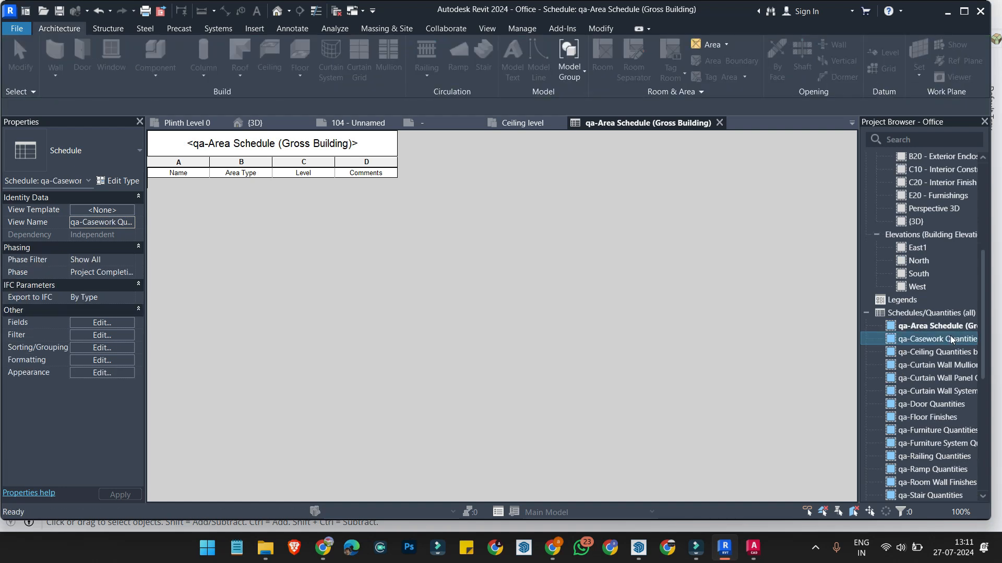
double_click(951, 339)
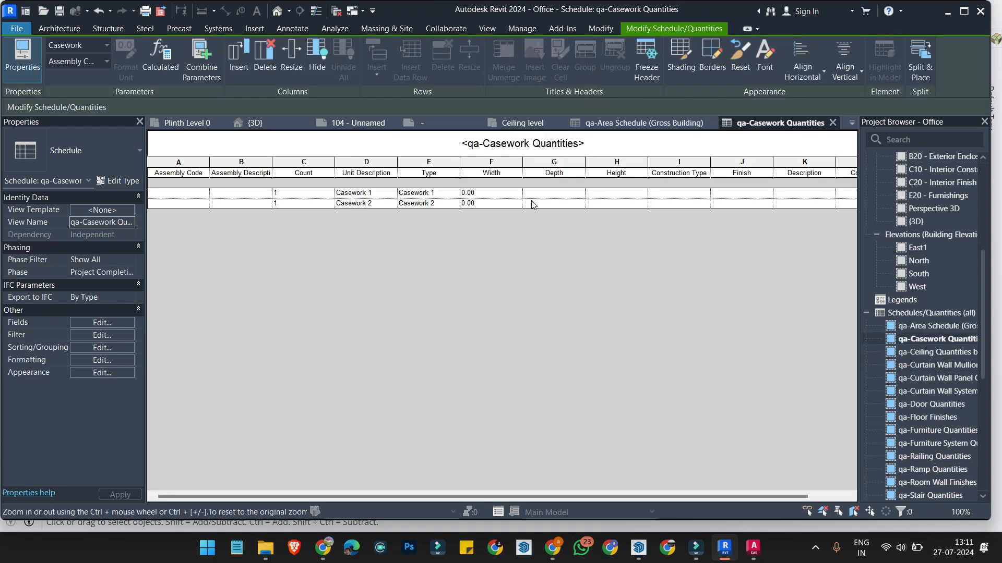
Step: Open the qa-Curtain Wall Mullion Quantities schedule and read through its rows to the end
double_click(914, 365)
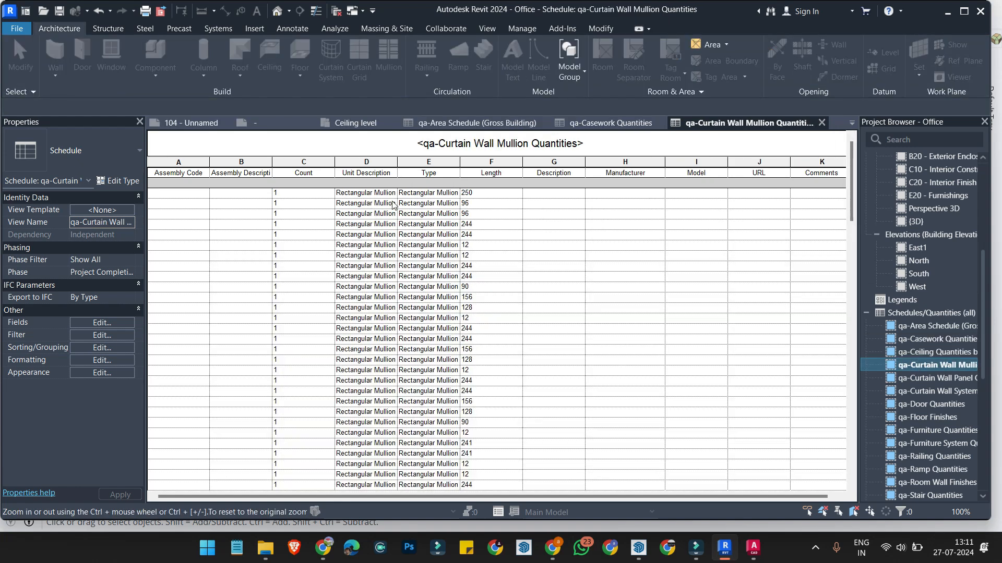
scroll(631, 318, "down", 15)
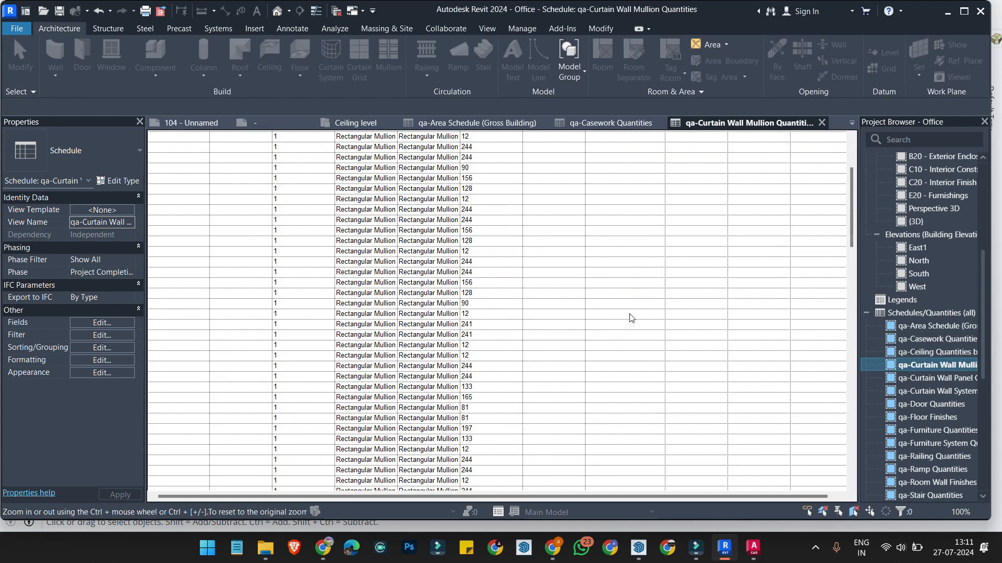
scroll(621, 334, "down", 10)
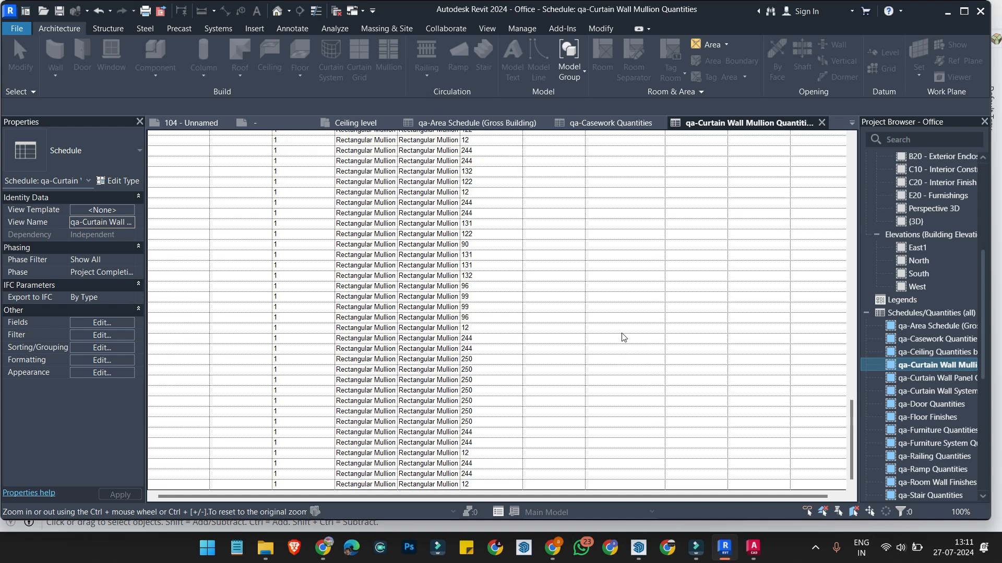
scroll(934, 396, "down", 2)
Step: Look through the list of available schedules and open qa-Furniture Quantities
scroll(934, 397, "down", 3)
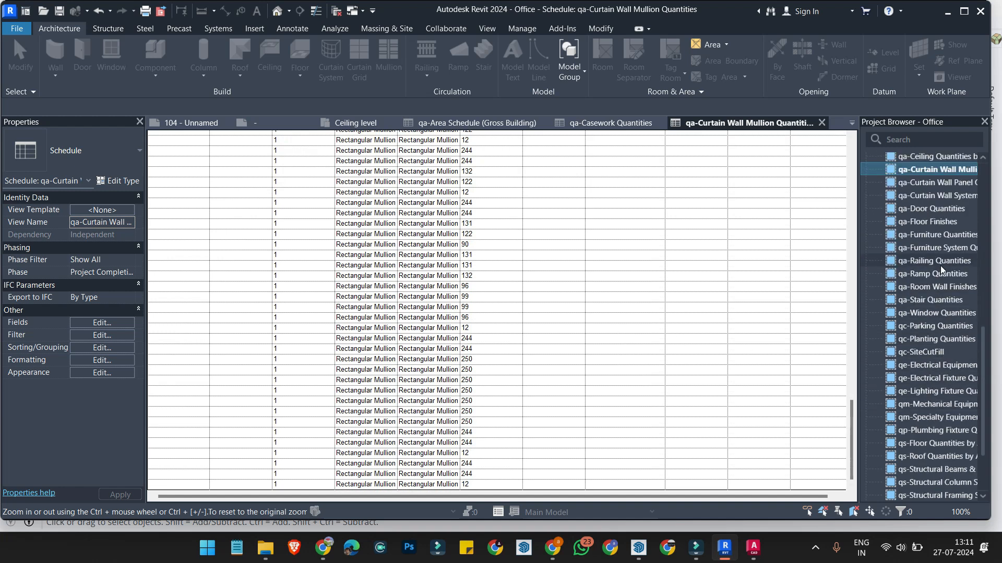
scroll(939, 271, "up", 3)
scroll(926, 324, "down", 5)
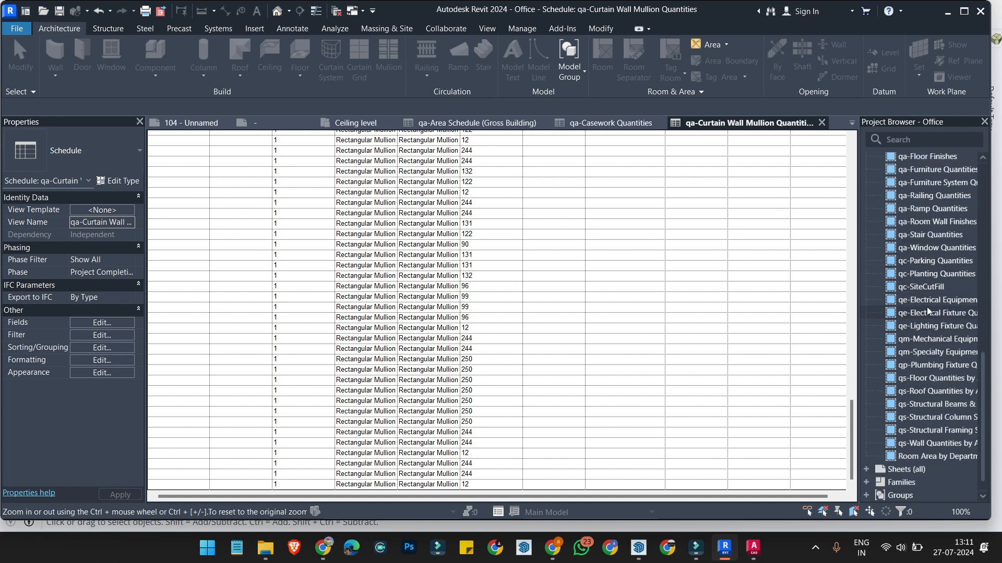
scroll(927, 269, "up", 2)
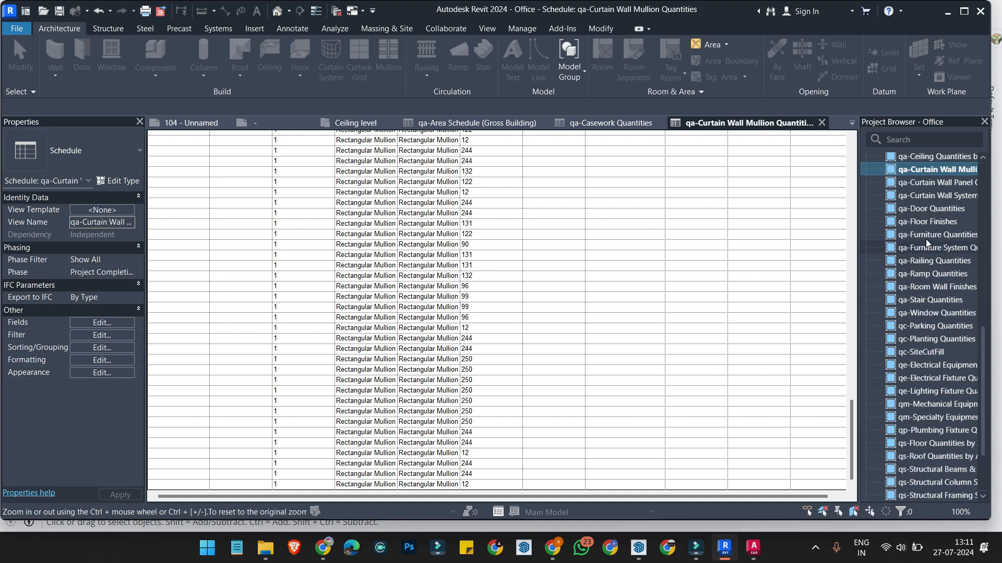
left_click(927, 235)
double_click(928, 236)
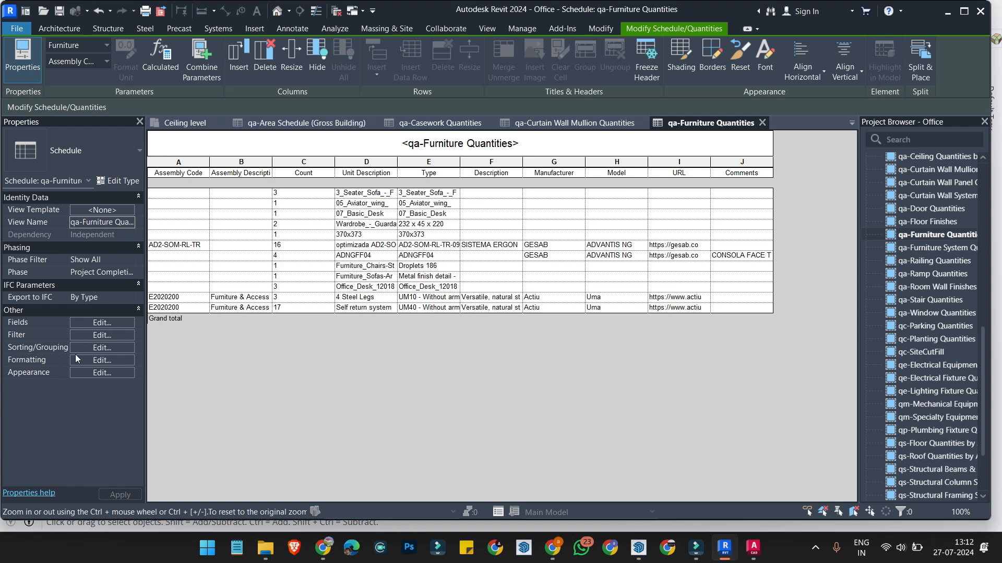
Step: Review the furniture schedule's sorting/grouping settings and compare its scheduled fields with the table columns, then close the properties
left_click(102, 348)
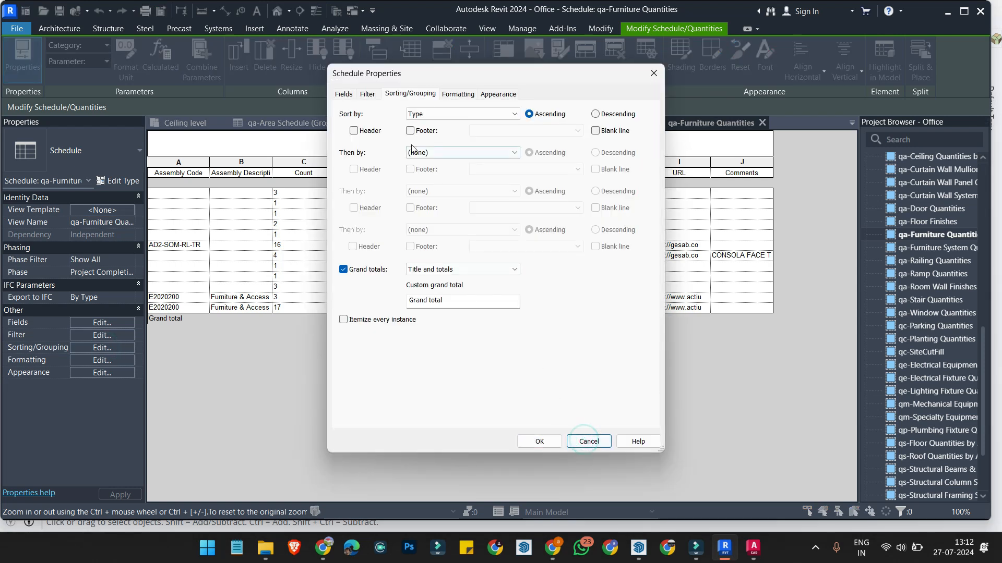
left_click(353, 94)
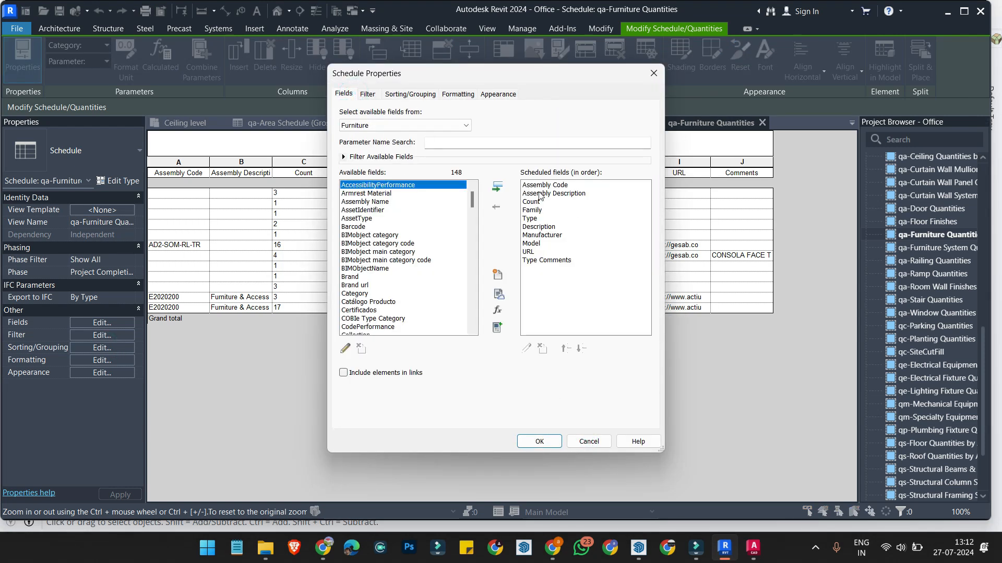
left_click_drag(539, 79, 855, 102)
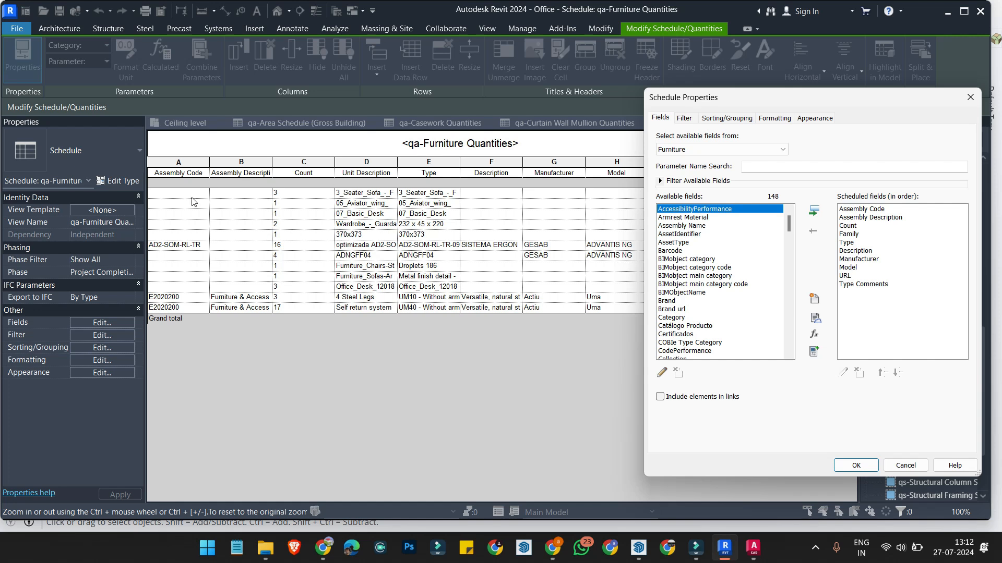
left_click_drag(750, 110, 351, 98)
left_click(570, 96)
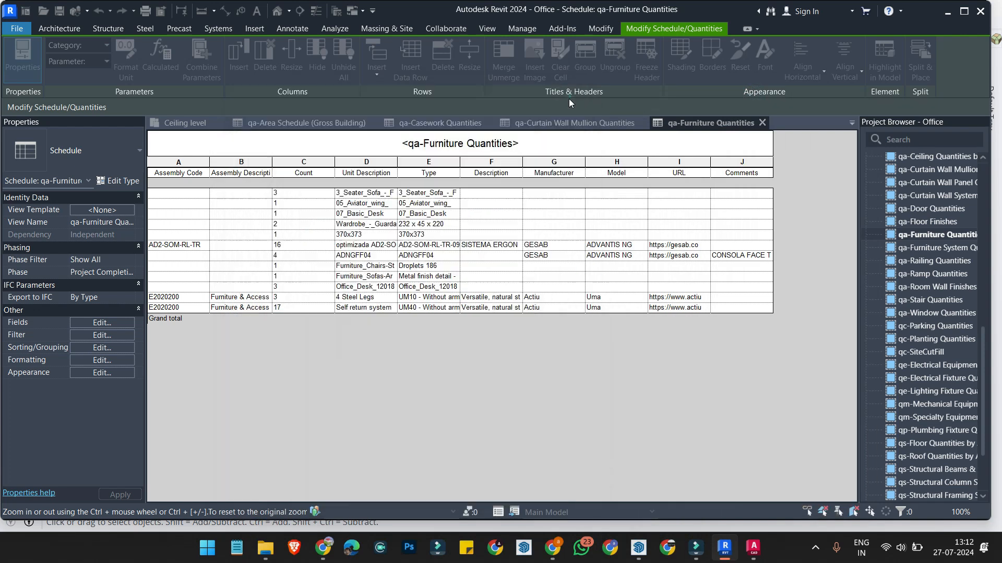
Step: Look through the project's views and schedules, and return to the Ceiling level floor plan
scroll(924, 360, "up", 10)
scroll(924, 363, "down", 9)
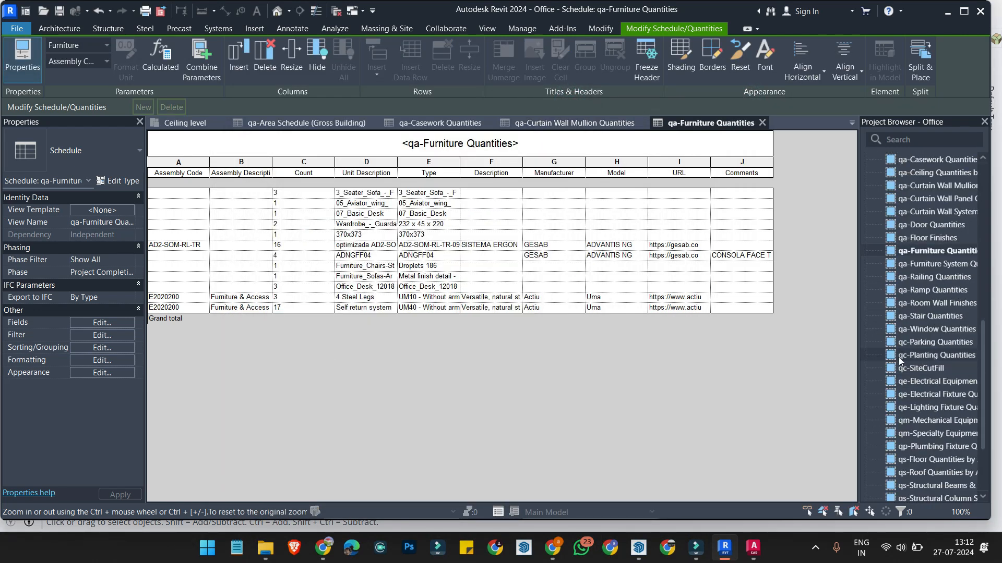
scroll(913, 339, "up", 8)
scroll(921, 327, "down", 3)
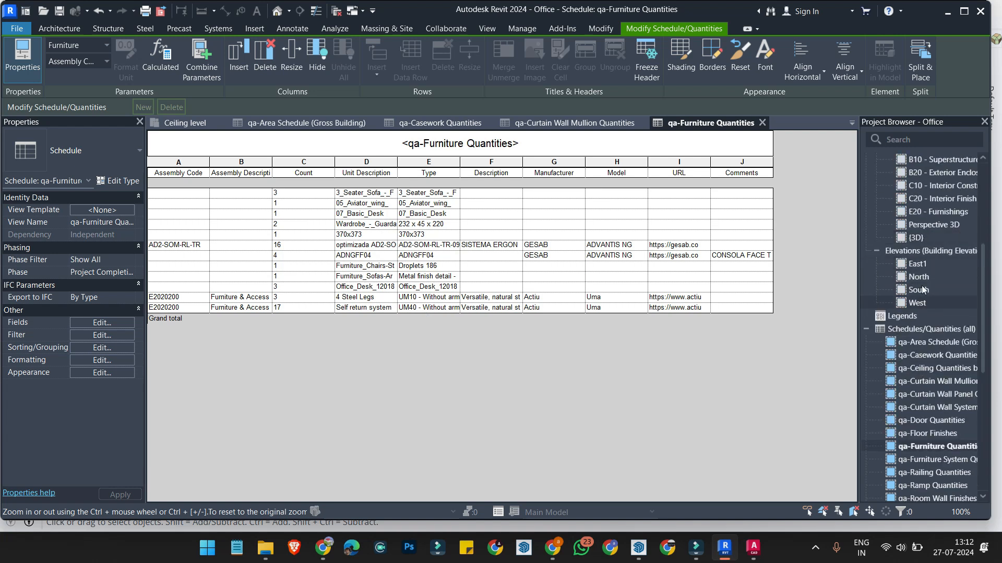
left_click(185, 123)
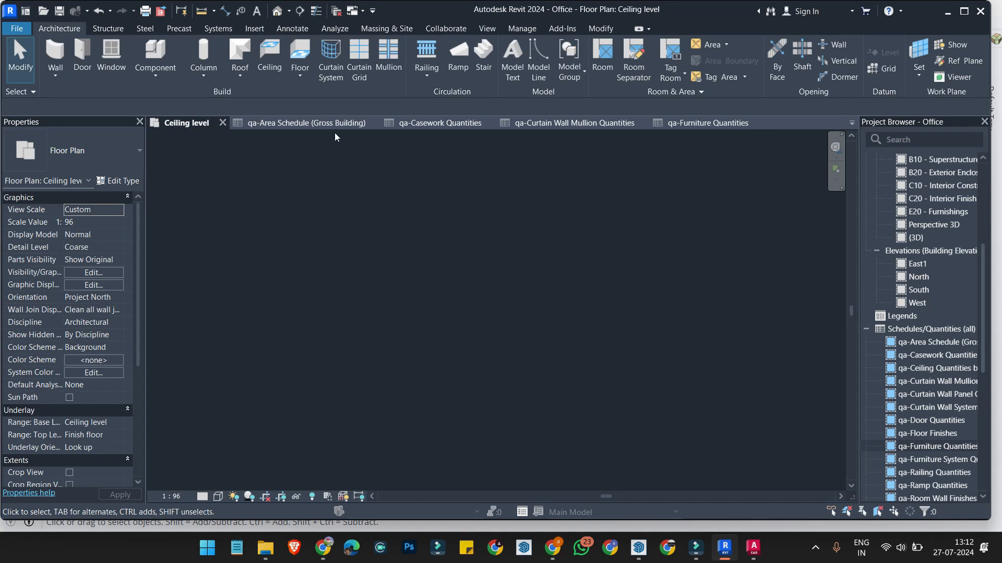
key("alt+Tab")
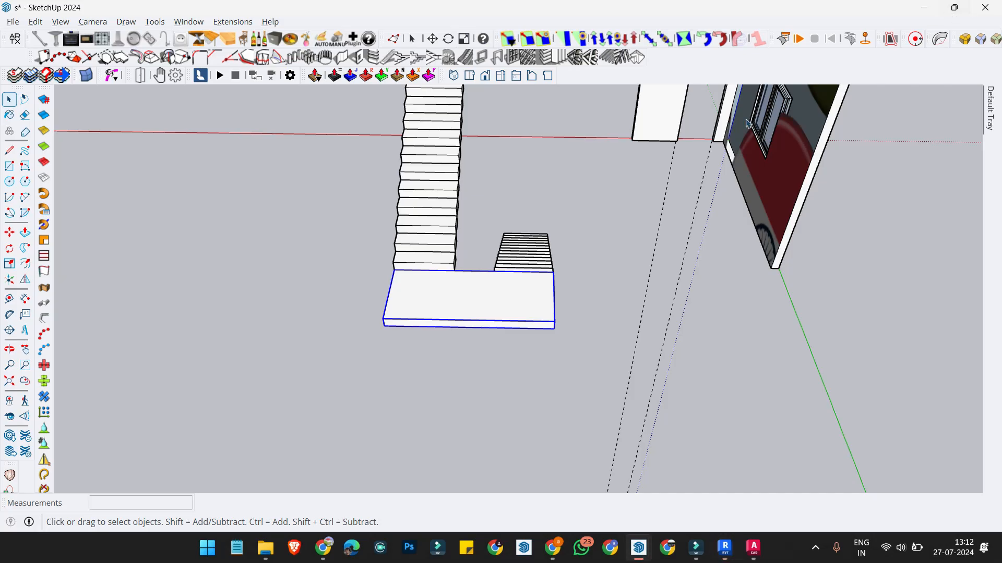
key("alt+Tab")
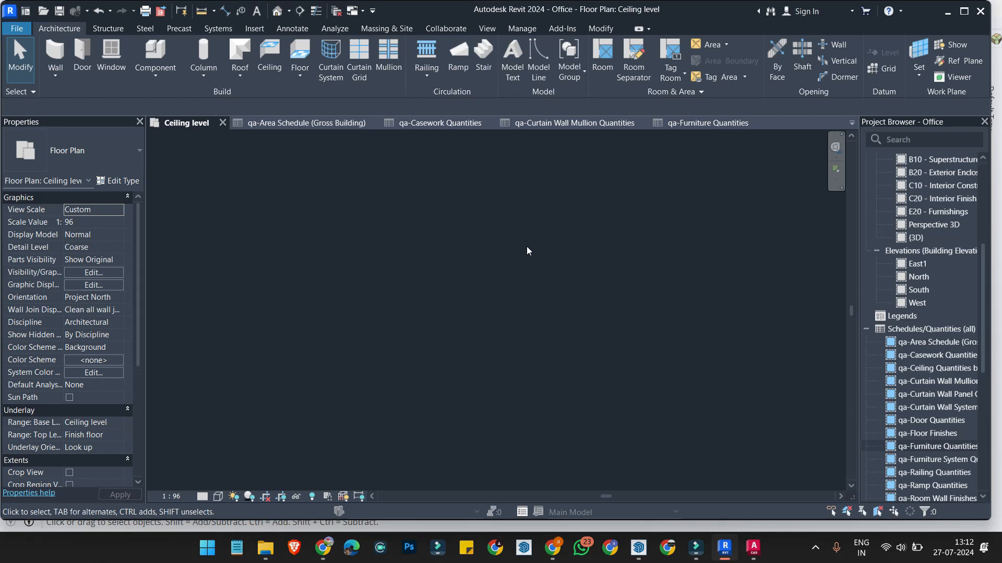
Step: Close the open quantity schedules, the Ceiling level plan and the title block family sheet, keeping Plinth Level 0, {3D} and sheet 104 open
left_click(696, 120)
left_click(761, 123)
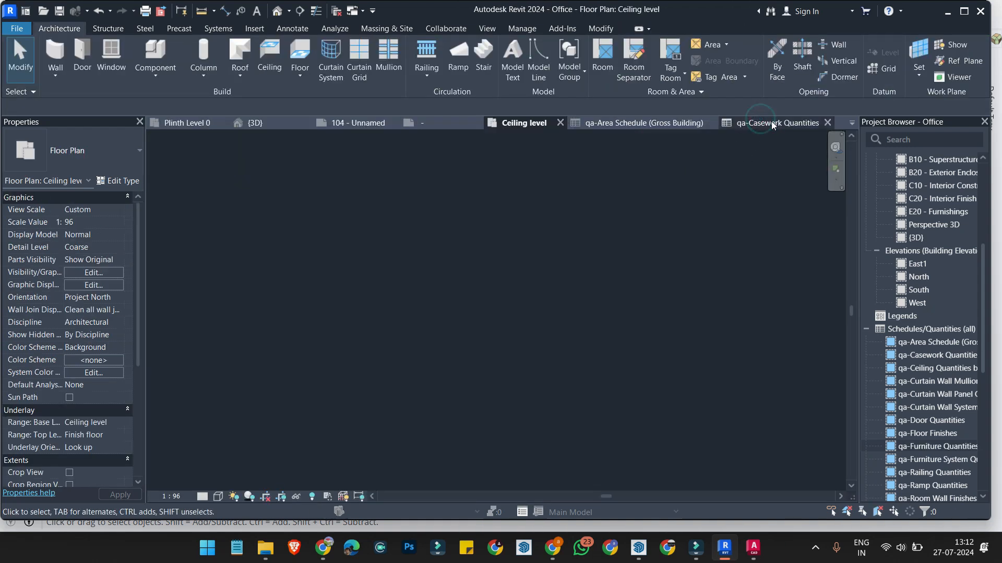
left_click(828, 123)
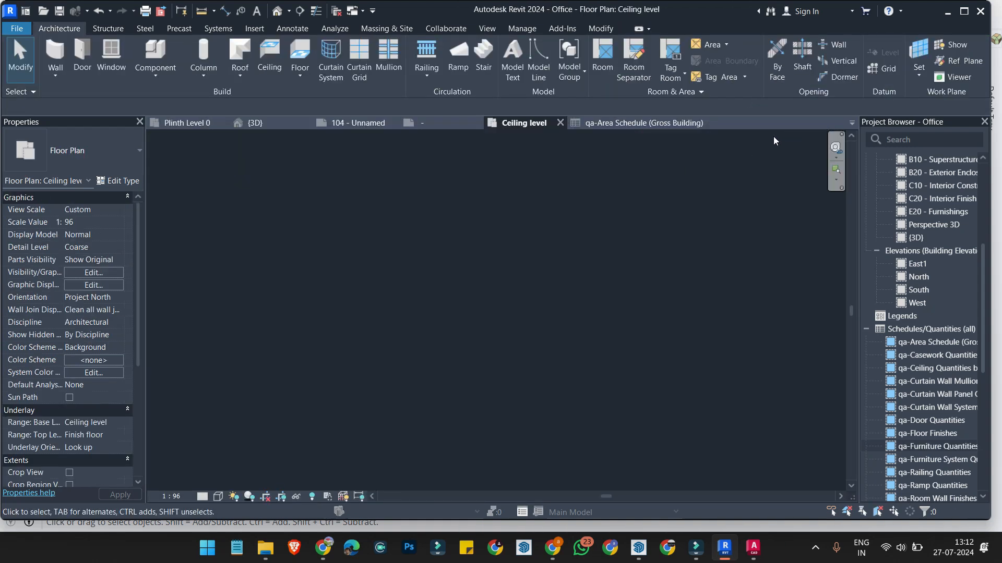
left_click(721, 123)
left_click(712, 124)
left_click(561, 122)
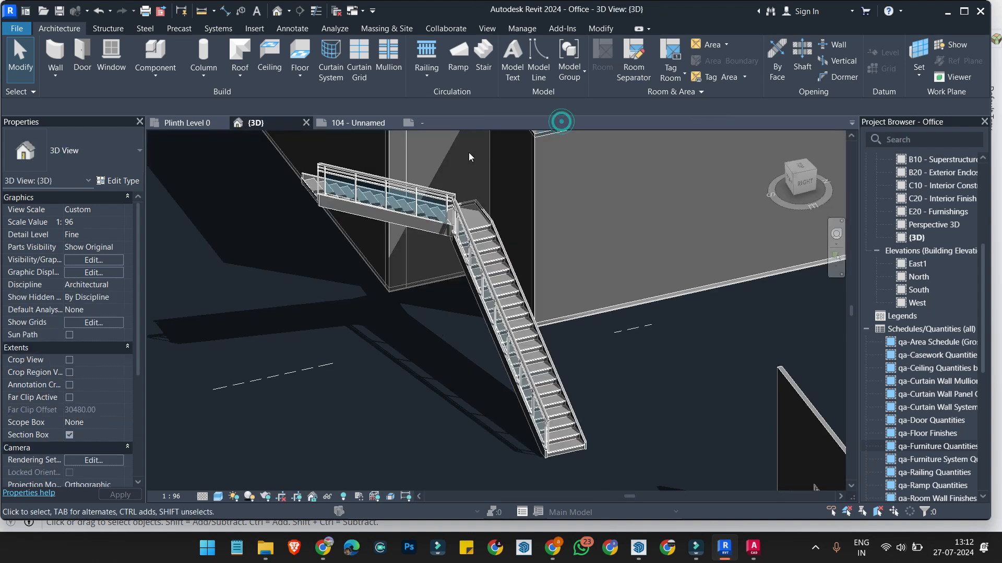
left_click(414, 123)
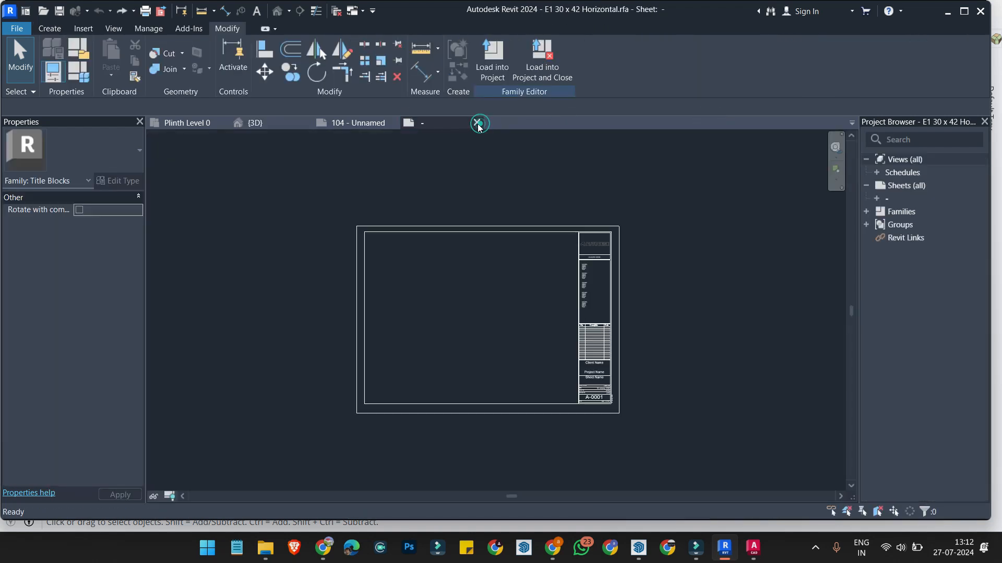
left_click(476, 123)
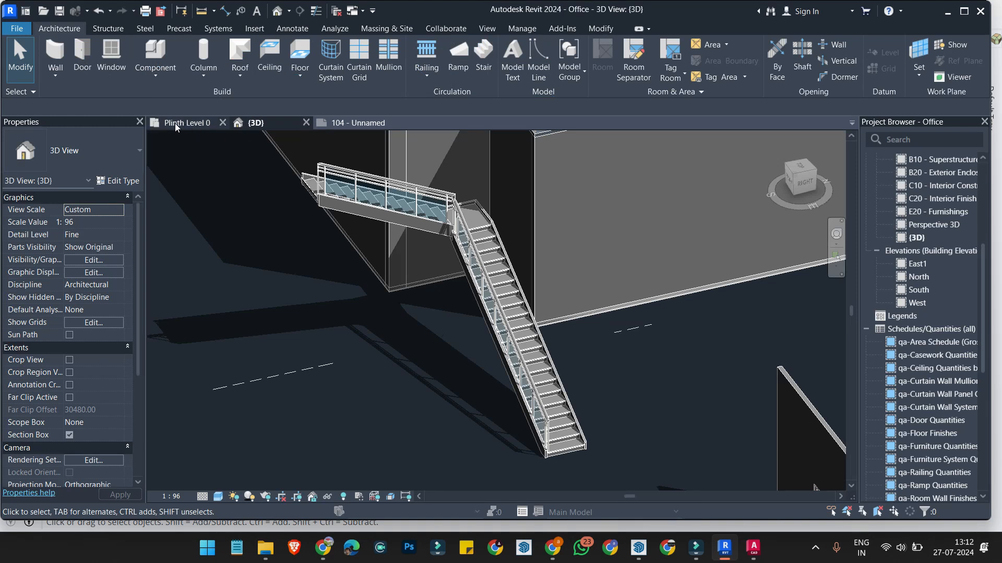
Step: In the Plinth Level 0 floor plan, draw a vertical building section line through the meeting room and between the workstation desks
left_click(176, 123)
scroll(603, 261, "down", 3)
scroll(506, 199, "up", 3)
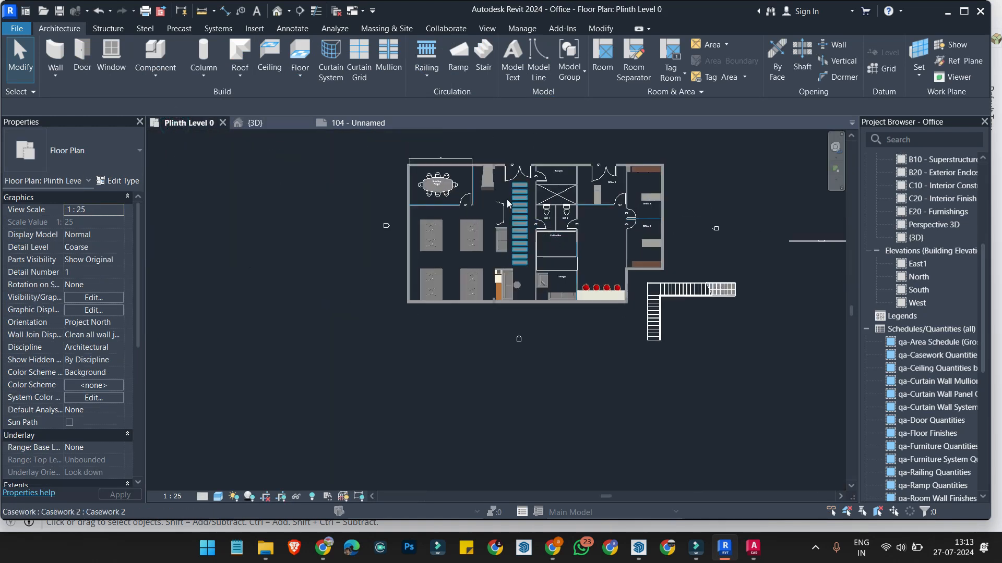
scroll(506, 200, "up", 1)
left_click(300, 10)
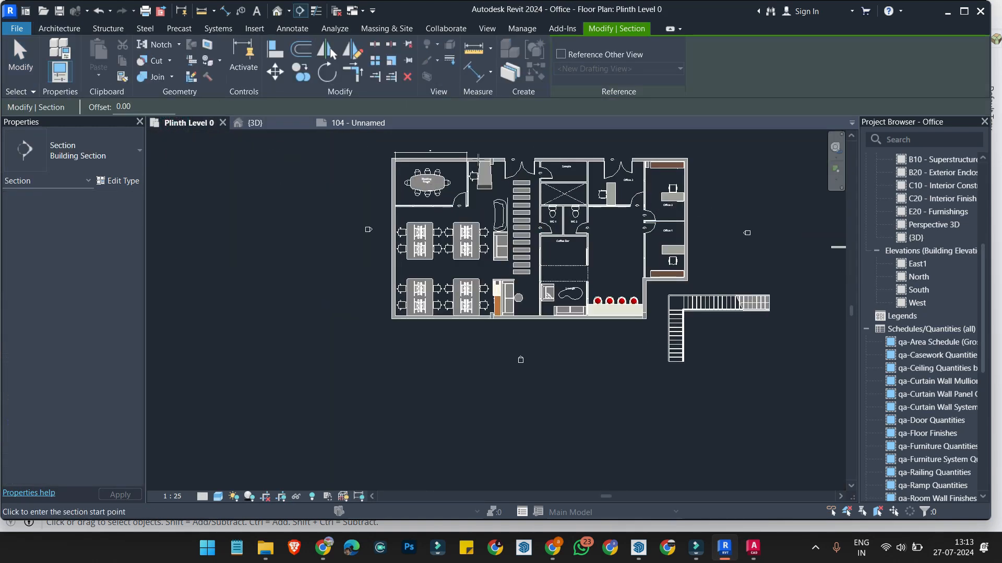
left_click(472, 147)
key("Escape")
left_click(450, 137)
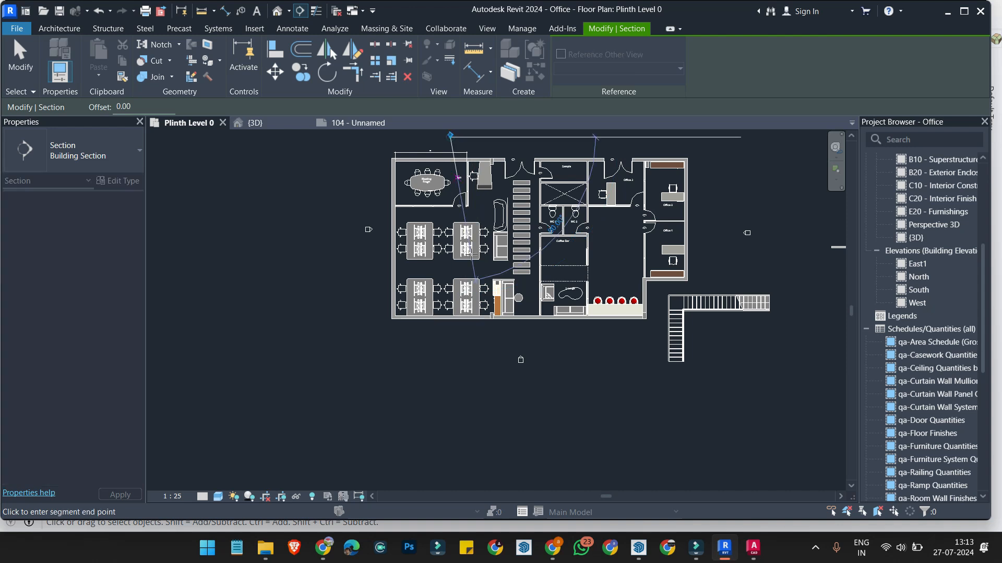
left_click(450, 350)
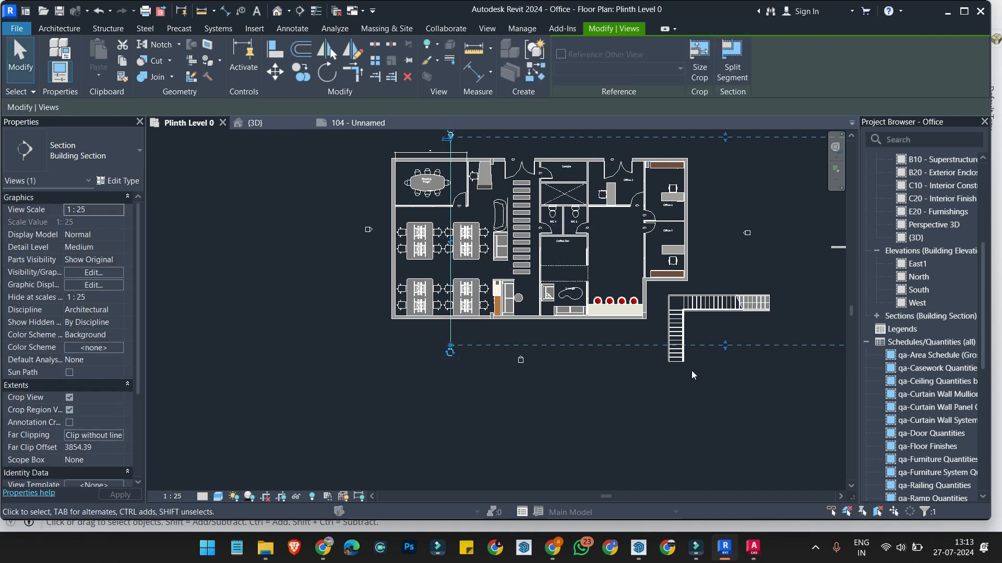
Step: Open the Section 1 view from the project's building sections and examine the building cut
double_click(869, 342)
double_click(916, 417)
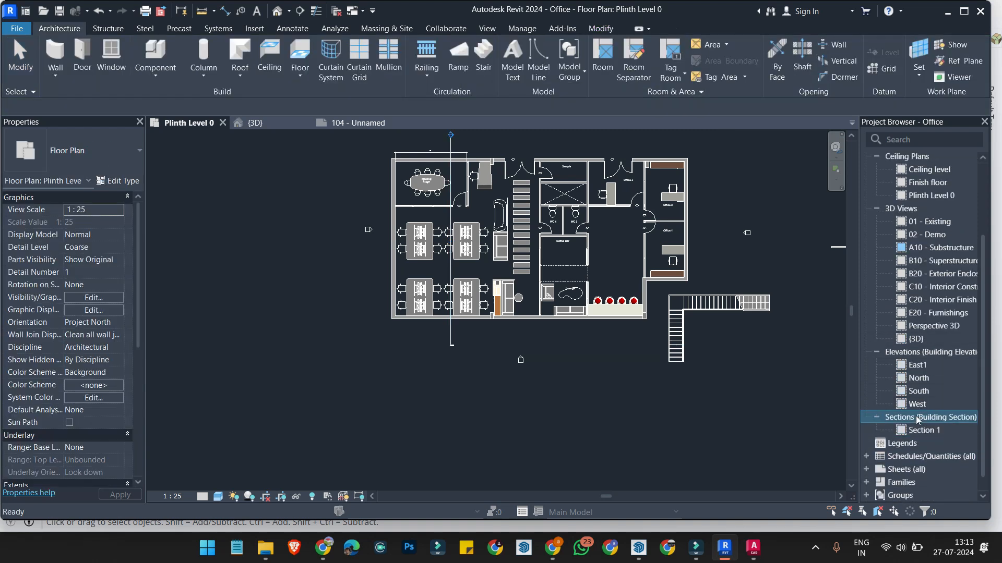
scroll(921, 428, "down", 1)
double_click(922, 417)
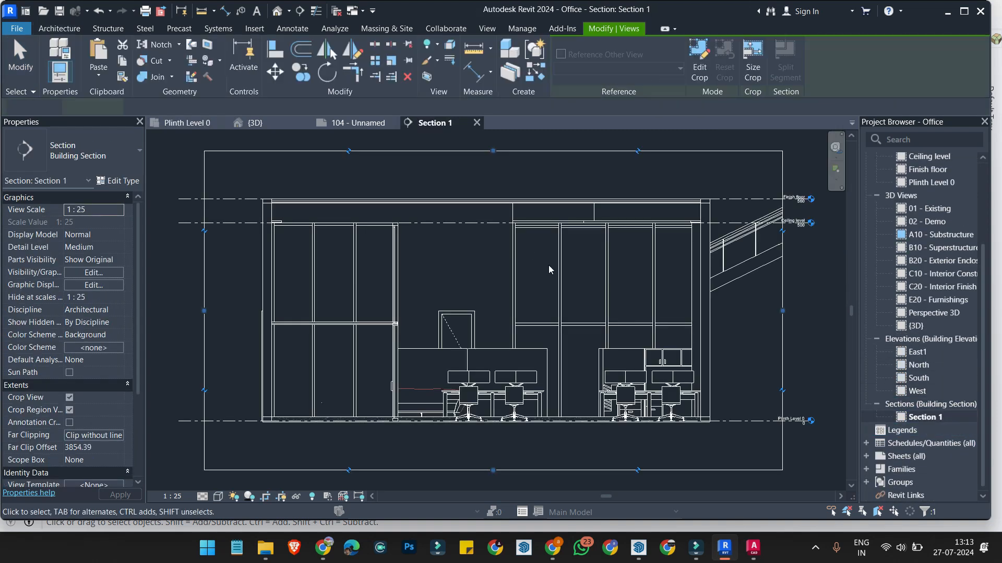
scroll(670, 247, "down", 3)
scroll(691, 261, "up", 2)
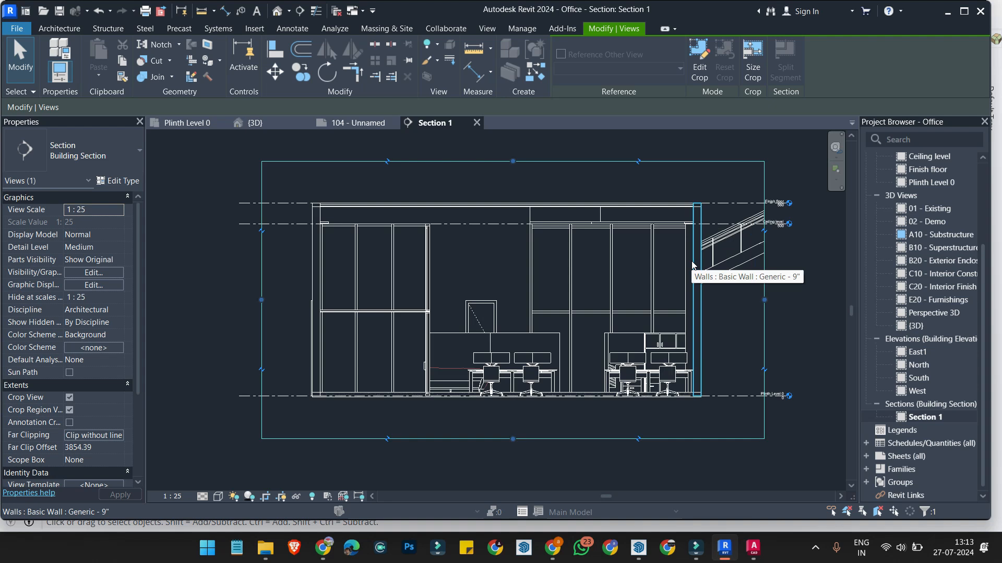
scroll(693, 265, "down", 1)
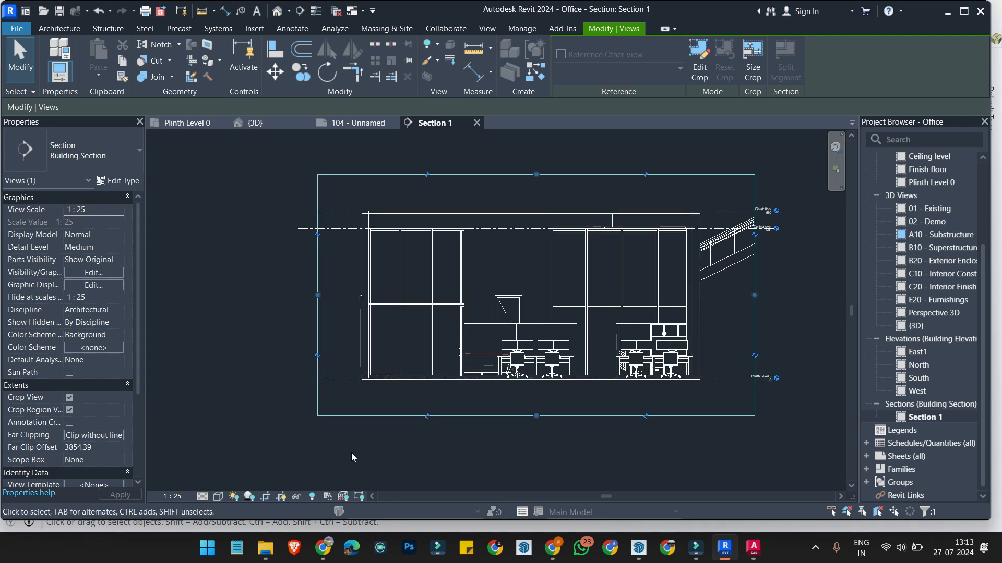
Step: Flip the Section 1 marker's viewing direction in the Plinth Level 0 plan and check the {3D} and Section 1 views
left_click(196, 122)
scroll(443, 246, "up", 4)
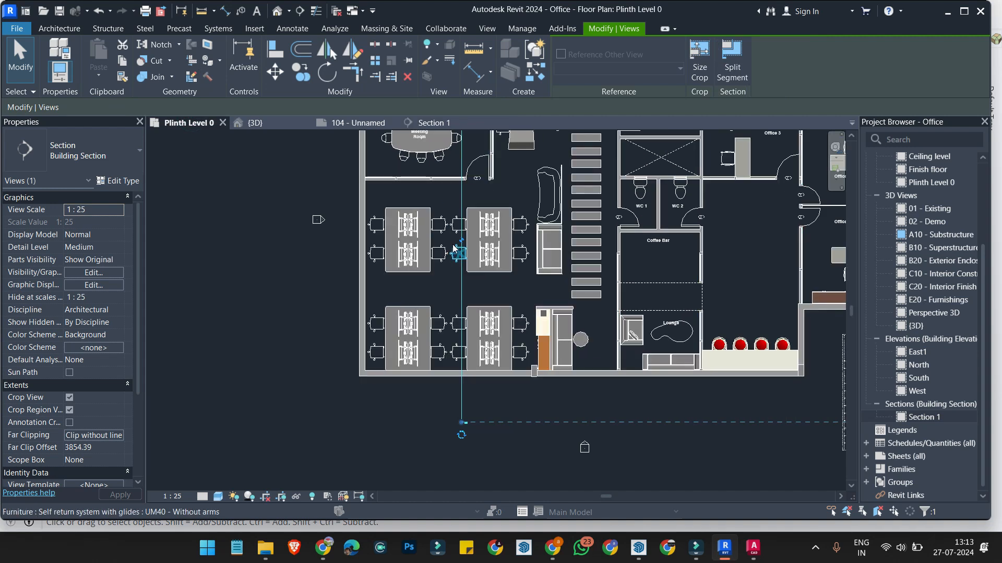
scroll(454, 249, "down", 4)
scroll(457, 266, "up", 1)
scroll(458, 282, "up", 1)
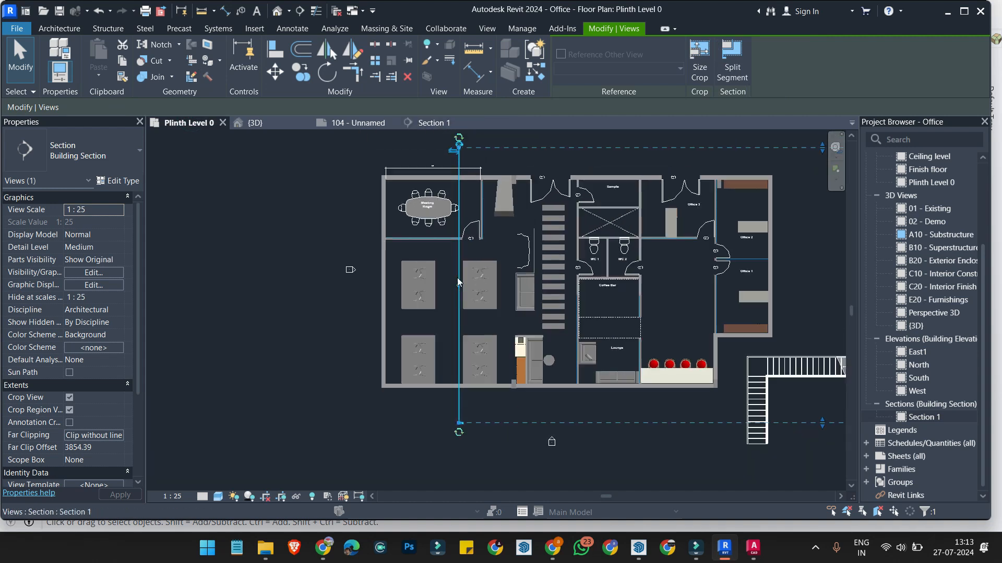
scroll(461, 188, "up", 3)
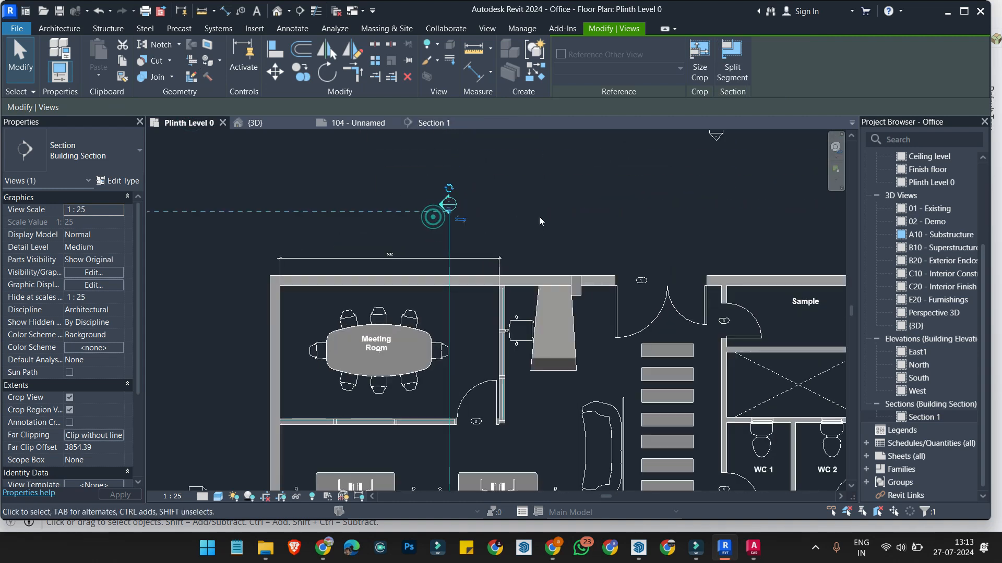
scroll(502, 205, "down", 1)
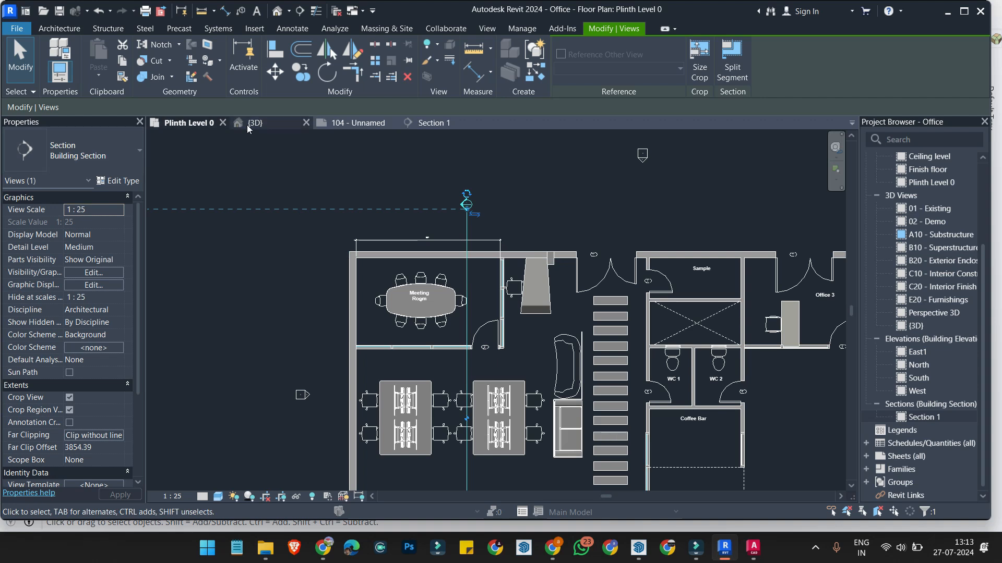
left_click(248, 126)
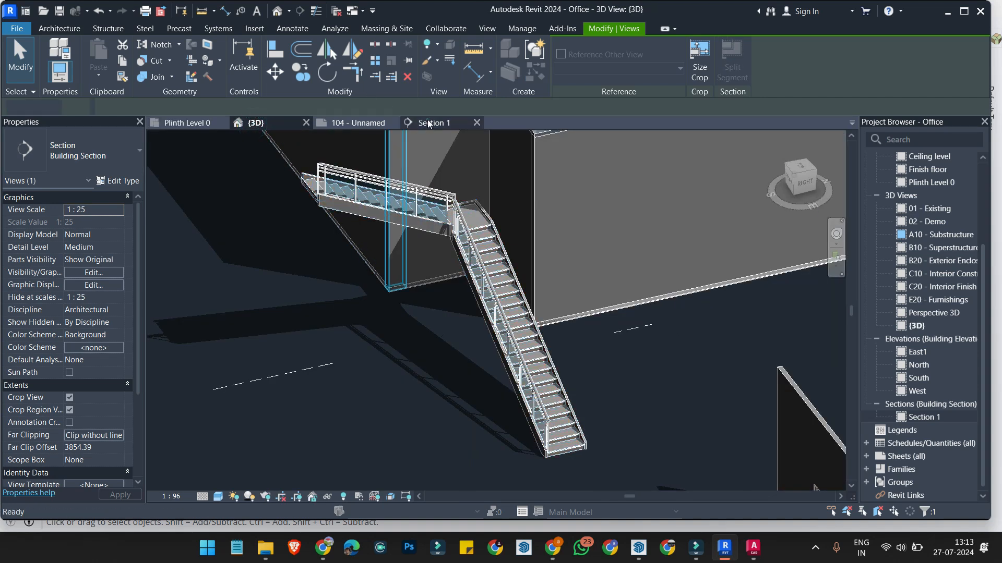
left_click(428, 123)
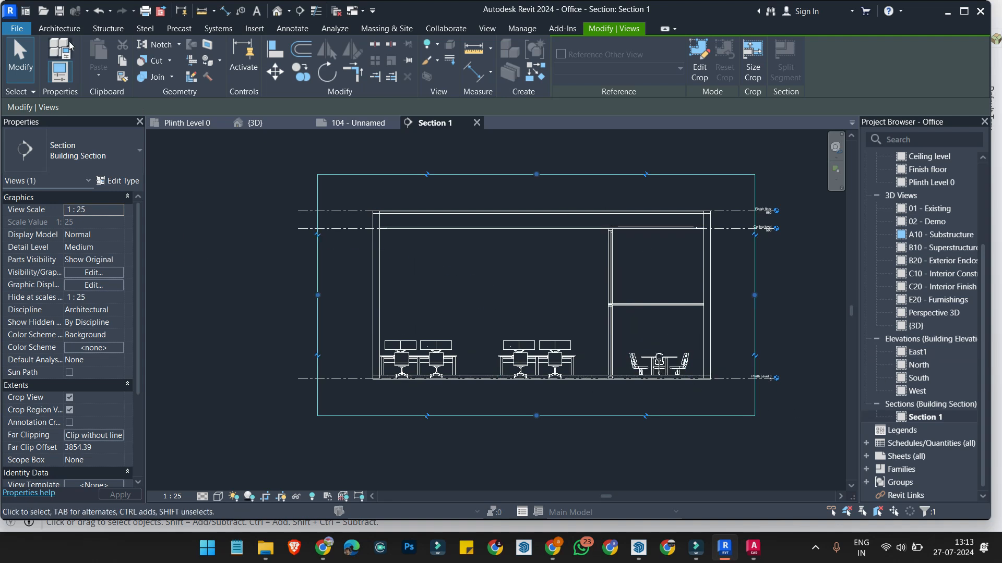
Step: Flip the Section 1 marker back towards the staircase side in the Plinth Level 0 plan and view Section 1 again
left_click(162, 124)
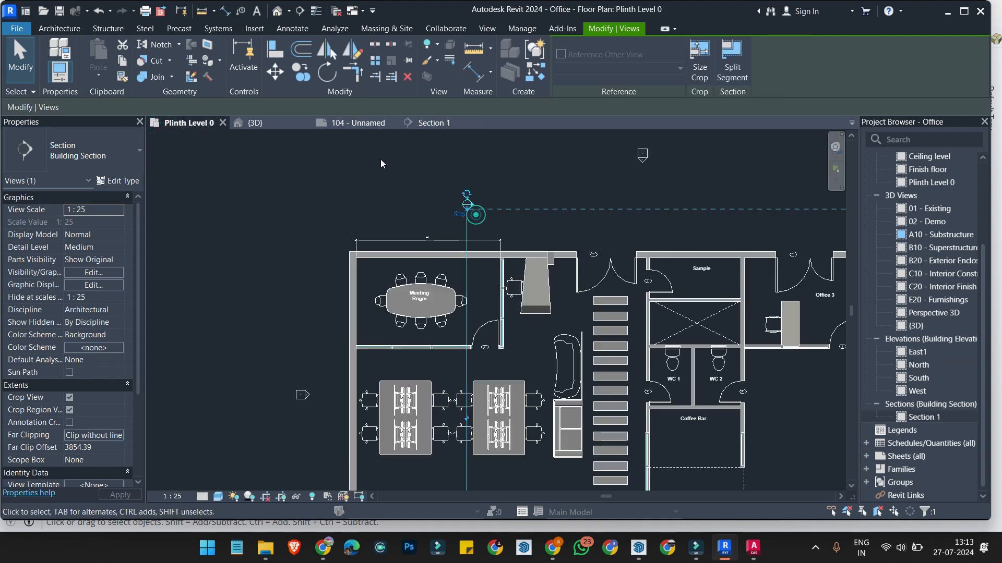
left_click(422, 124)
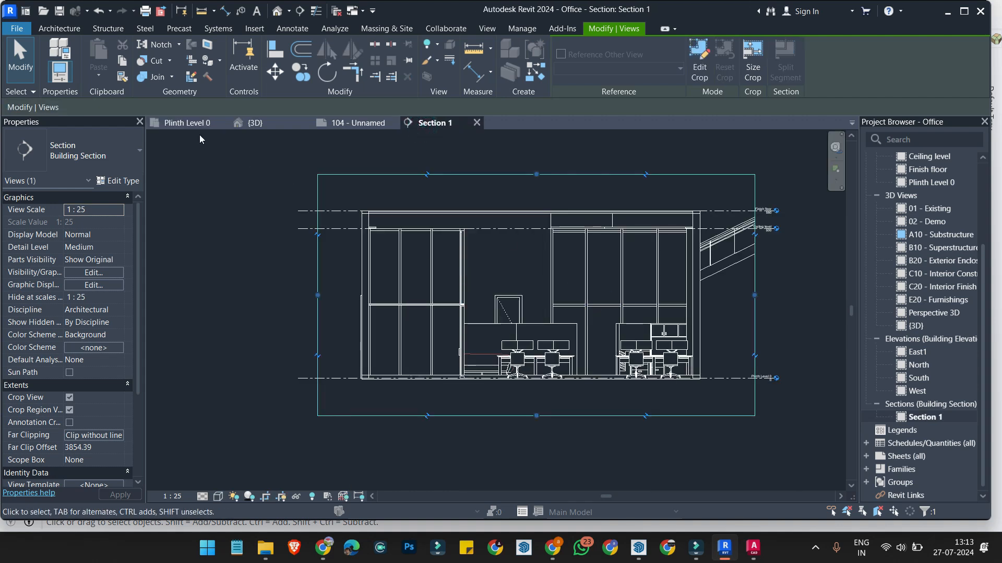
Step: In the Plinth Level 0 plan, draw a horizontal building section line across the full length of the office, through the upper workstations
left_click(189, 124)
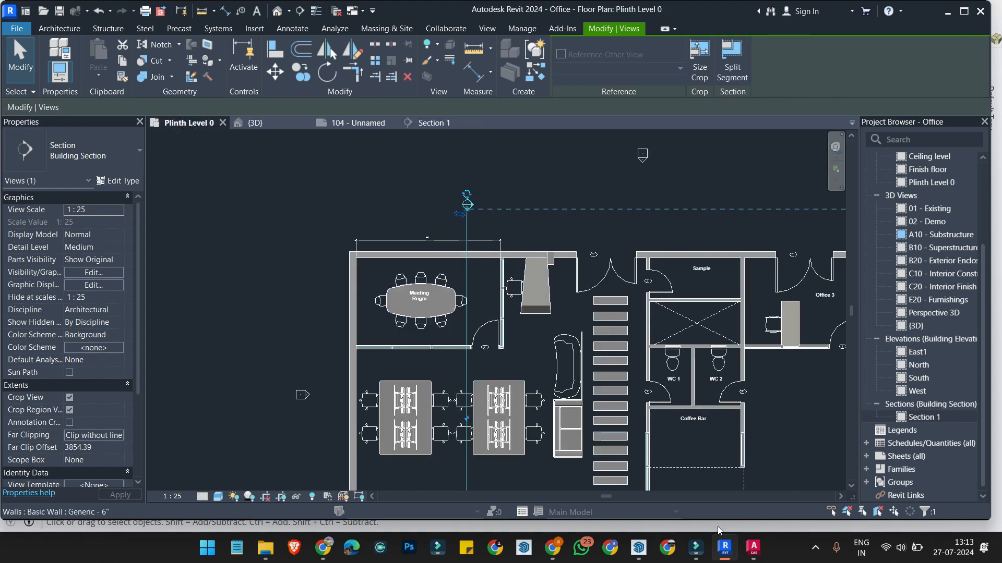
left_click(300, 10)
scroll(404, 263, "down", 2)
left_click(344, 362)
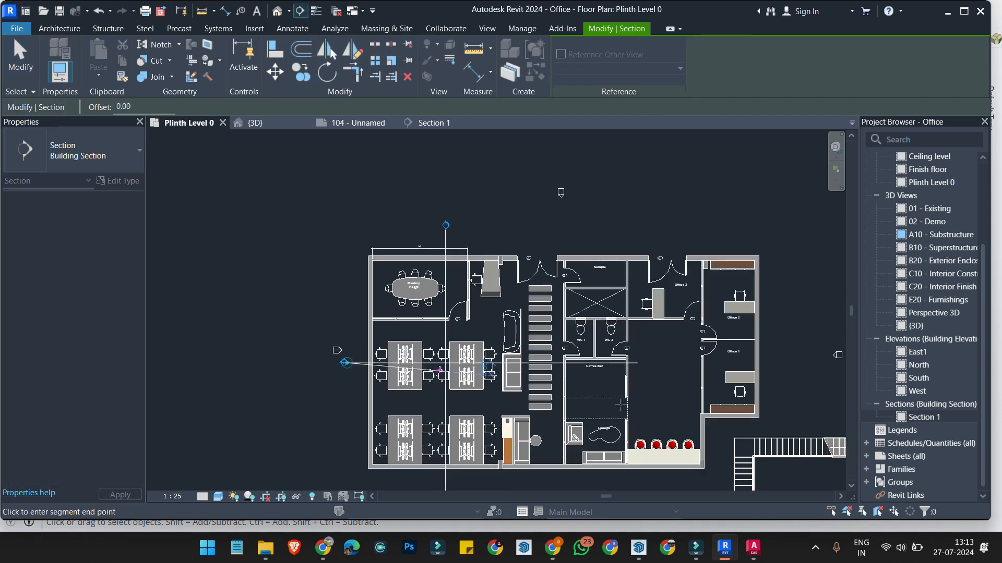
left_click(778, 366)
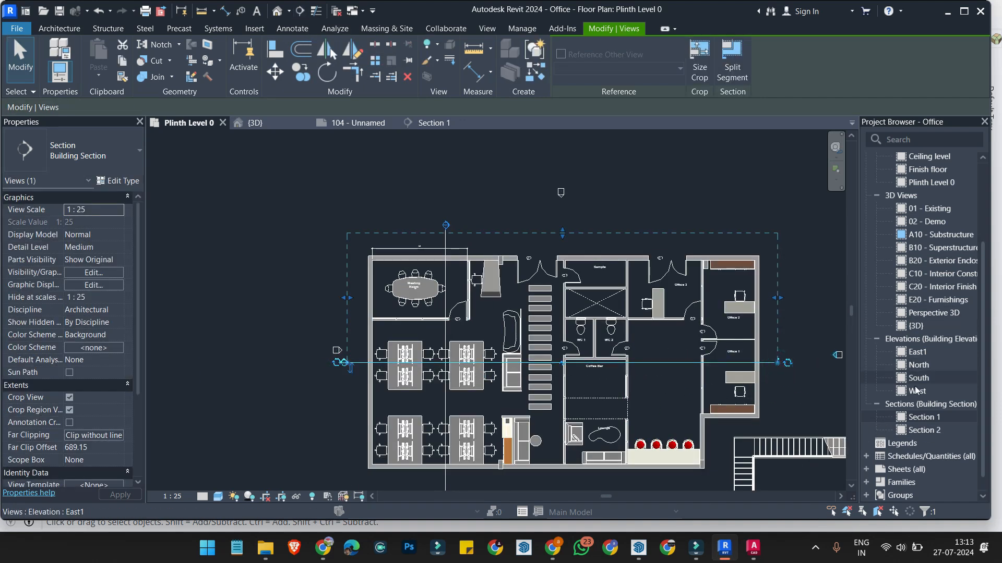
Step: Open the Section 2 view and examine the lengthwise cut with its furniture, doors, curtain walls and level lines
double_click(921, 431)
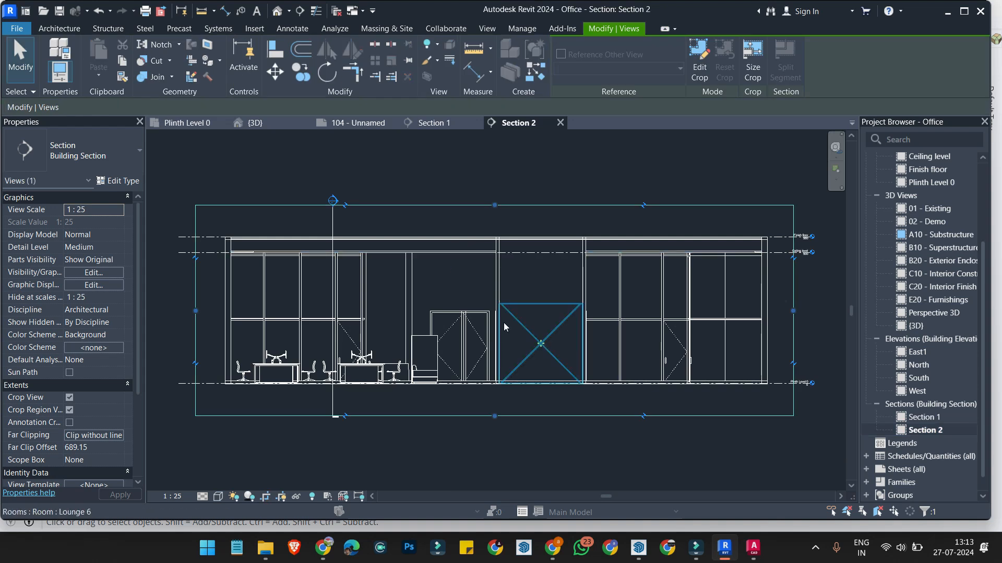
scroll(229, 268, "up", 4)
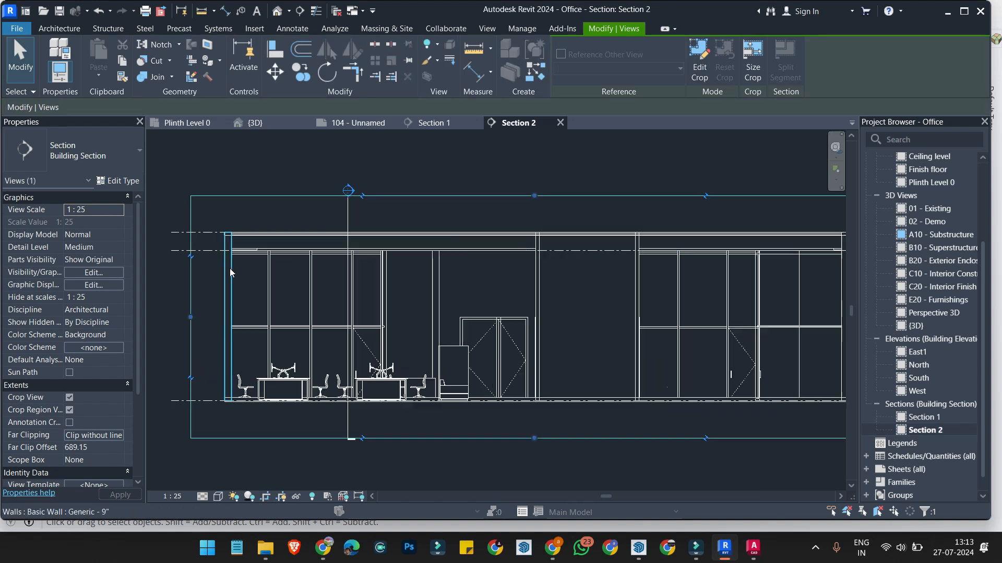
scroll(474, 293, "down", 5)
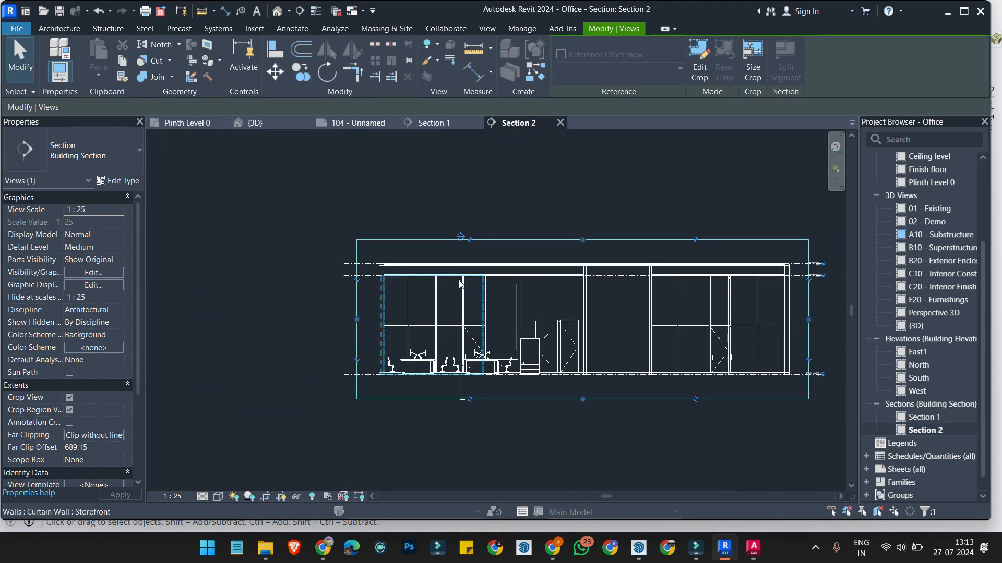
scroll(603, 293, "up", 4)
scroll(610, 267, "up", 3)
scroll(681, 284, "down", 4)
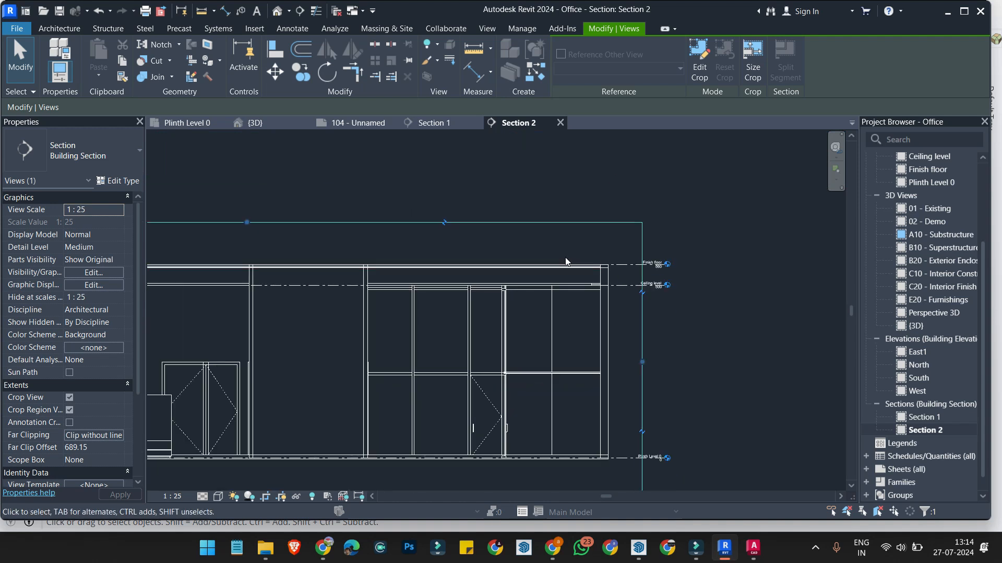